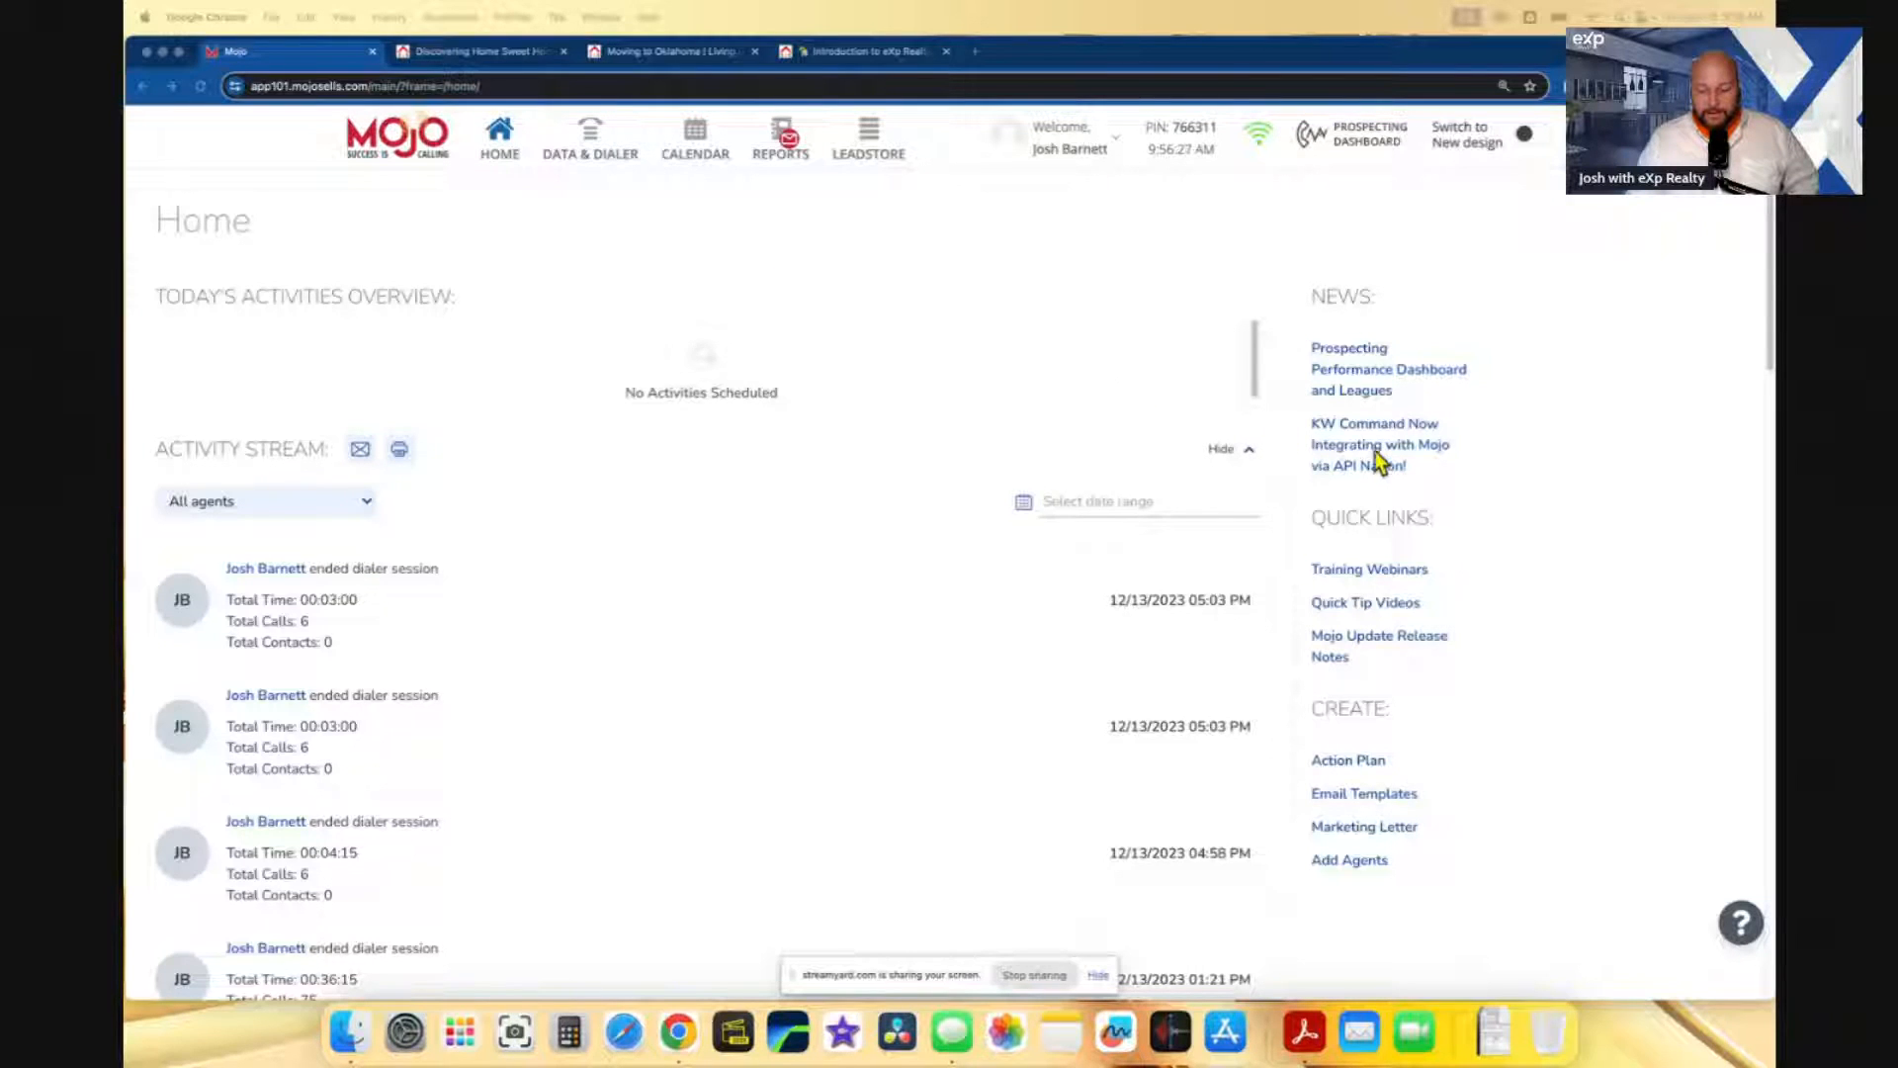
- Open the Email Templates settings page and view the six saved drag-and-drop templates
{"action": "left_click", "coordinate": [1390, 795]}
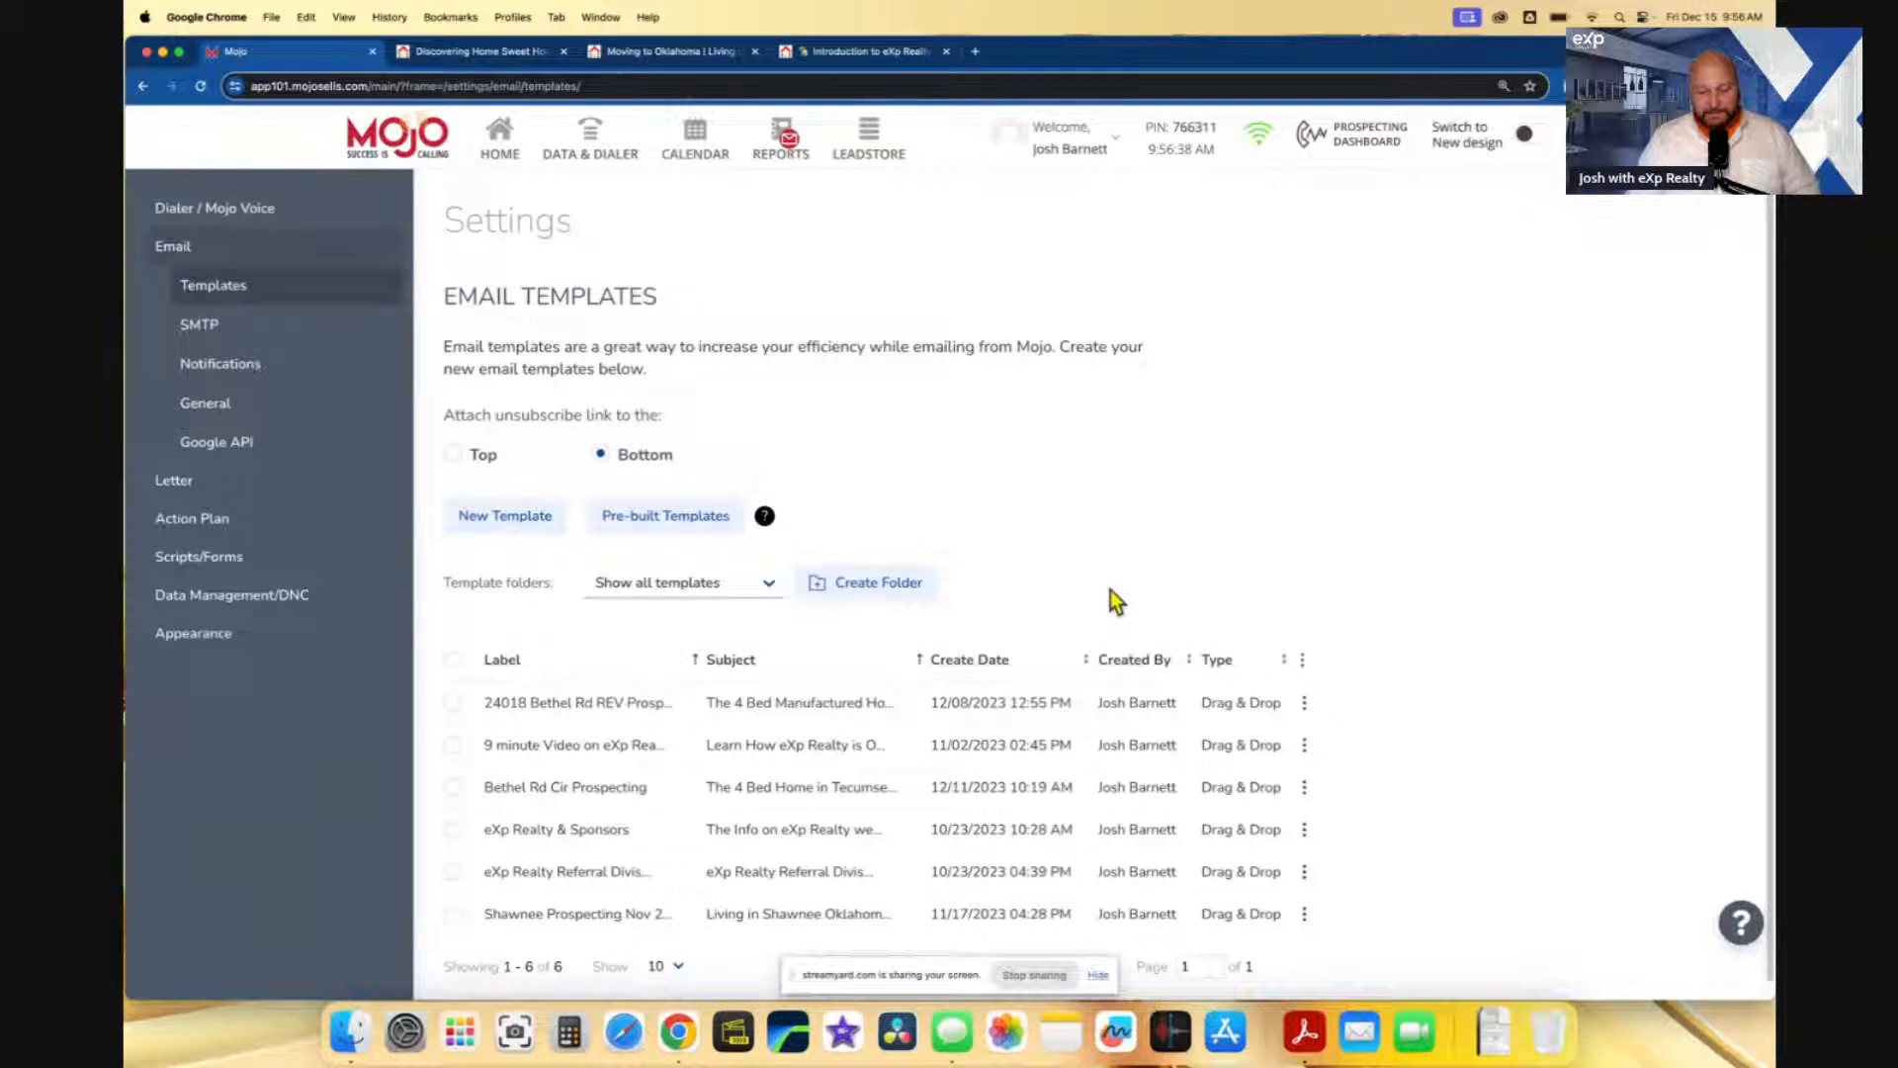
{"action": "scroll", "coordinate": [1115, 596], "scroll_direction": "down", "scroll_amount": 1}
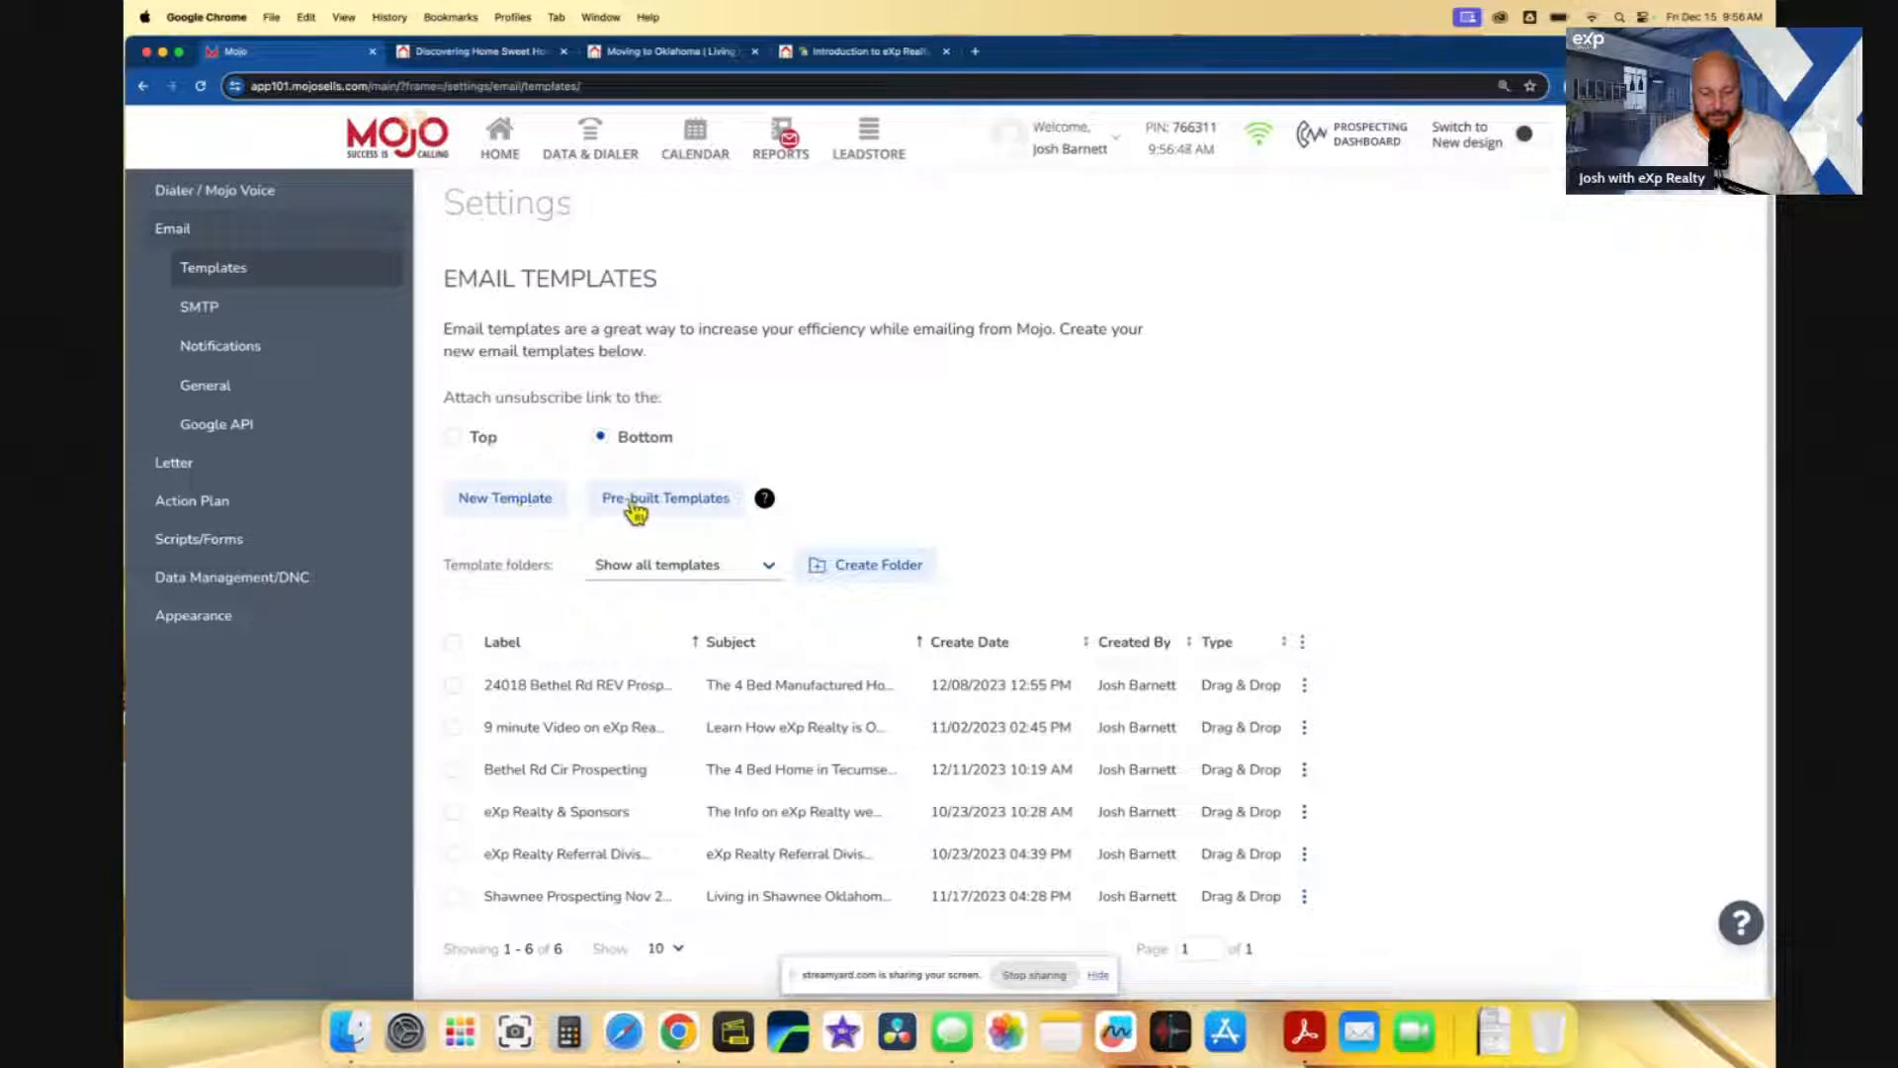
{"action": "left_click", "coordinate": [704, 501]}
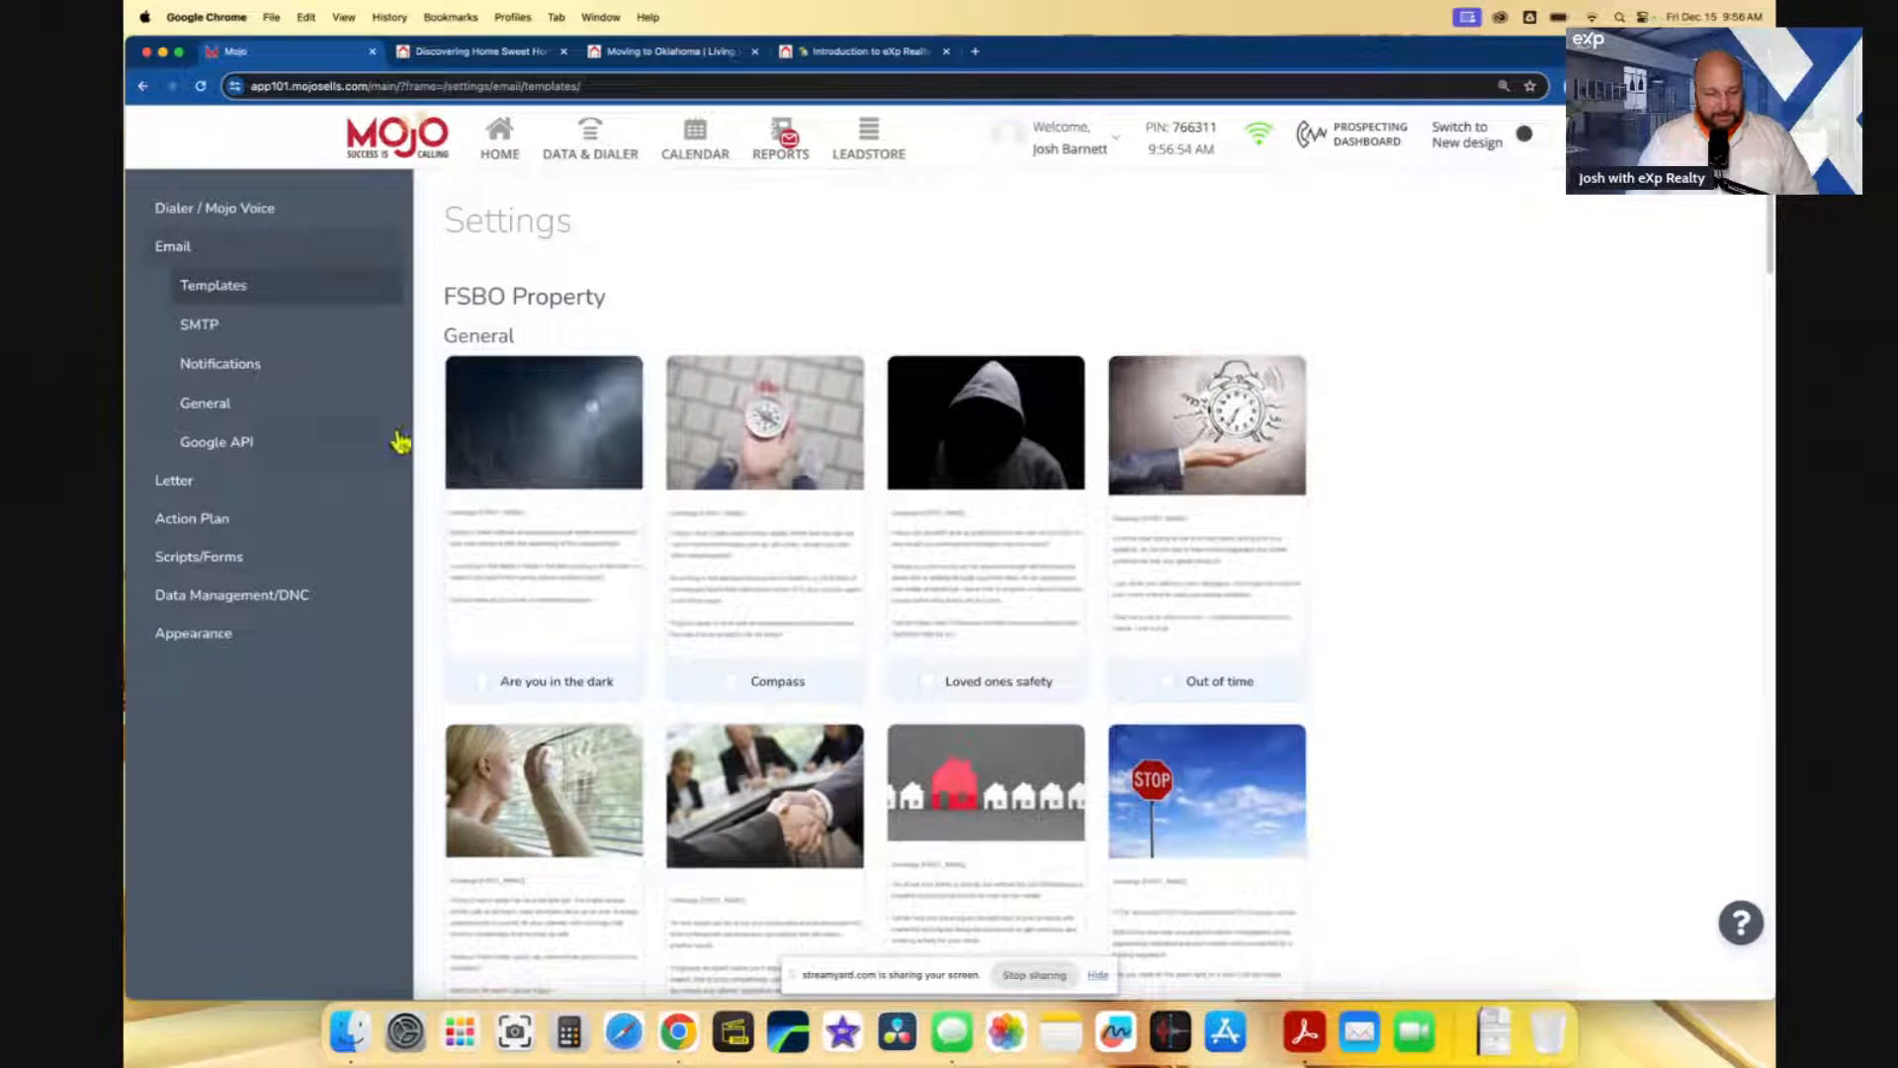
{"action": "left_click", "coordinate": [201, 276]}
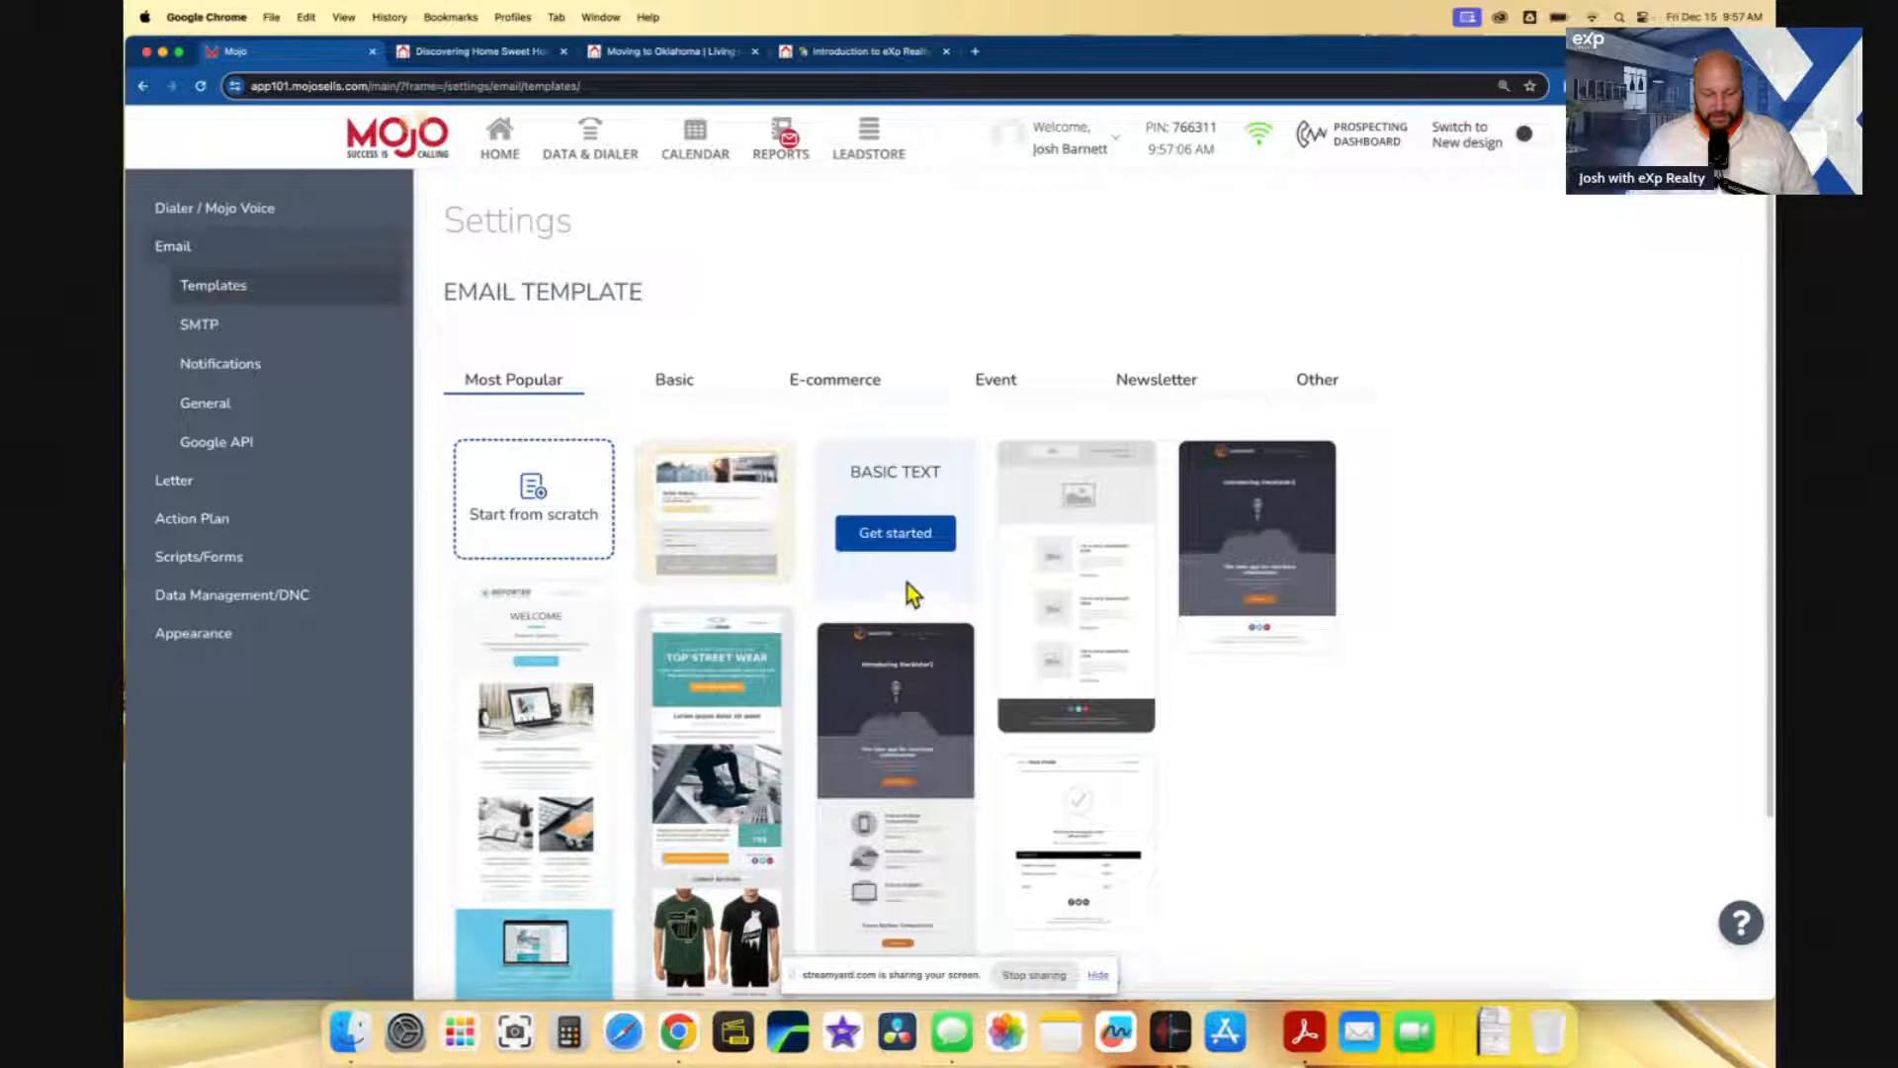
{"action": "left_click", "coordinate": [941, 533]}
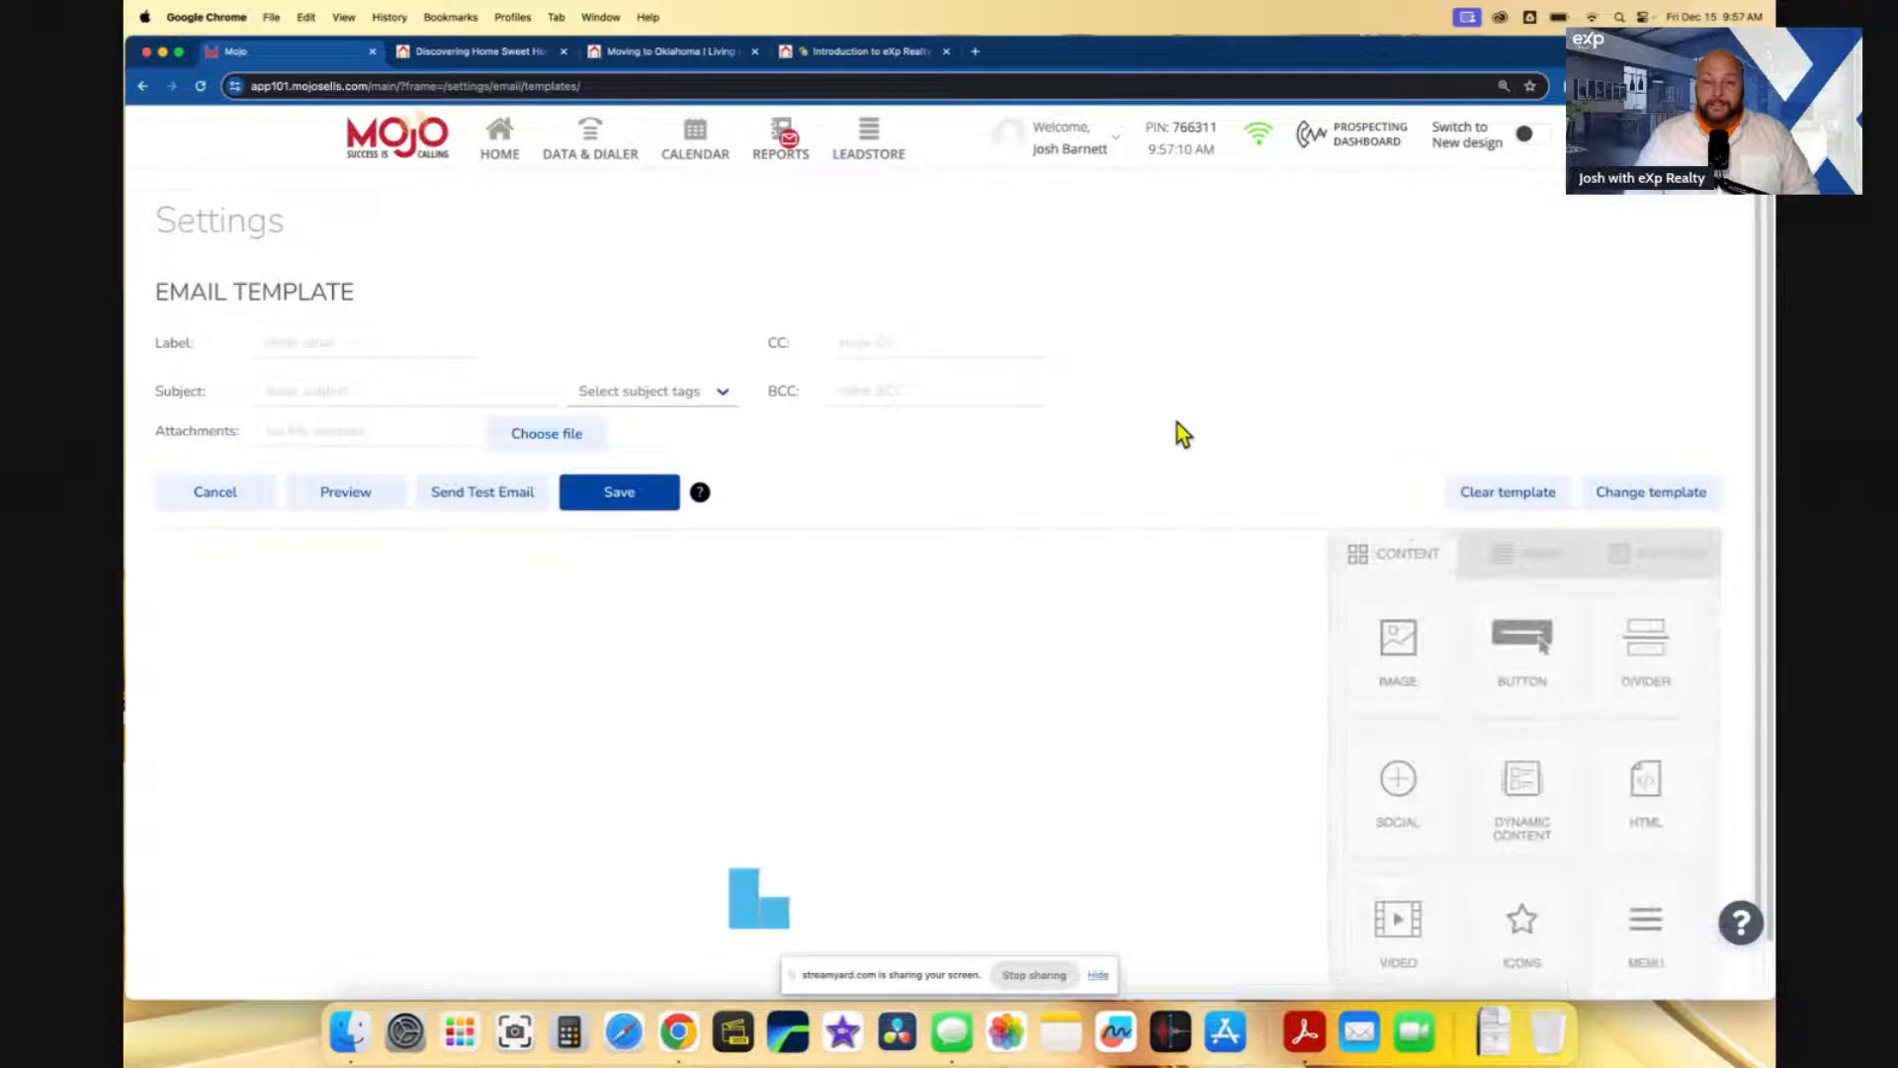
{"action": "scroll", "coordinate": [1147, 435], "scroll_direction": "down", "scroll_amount": 5}
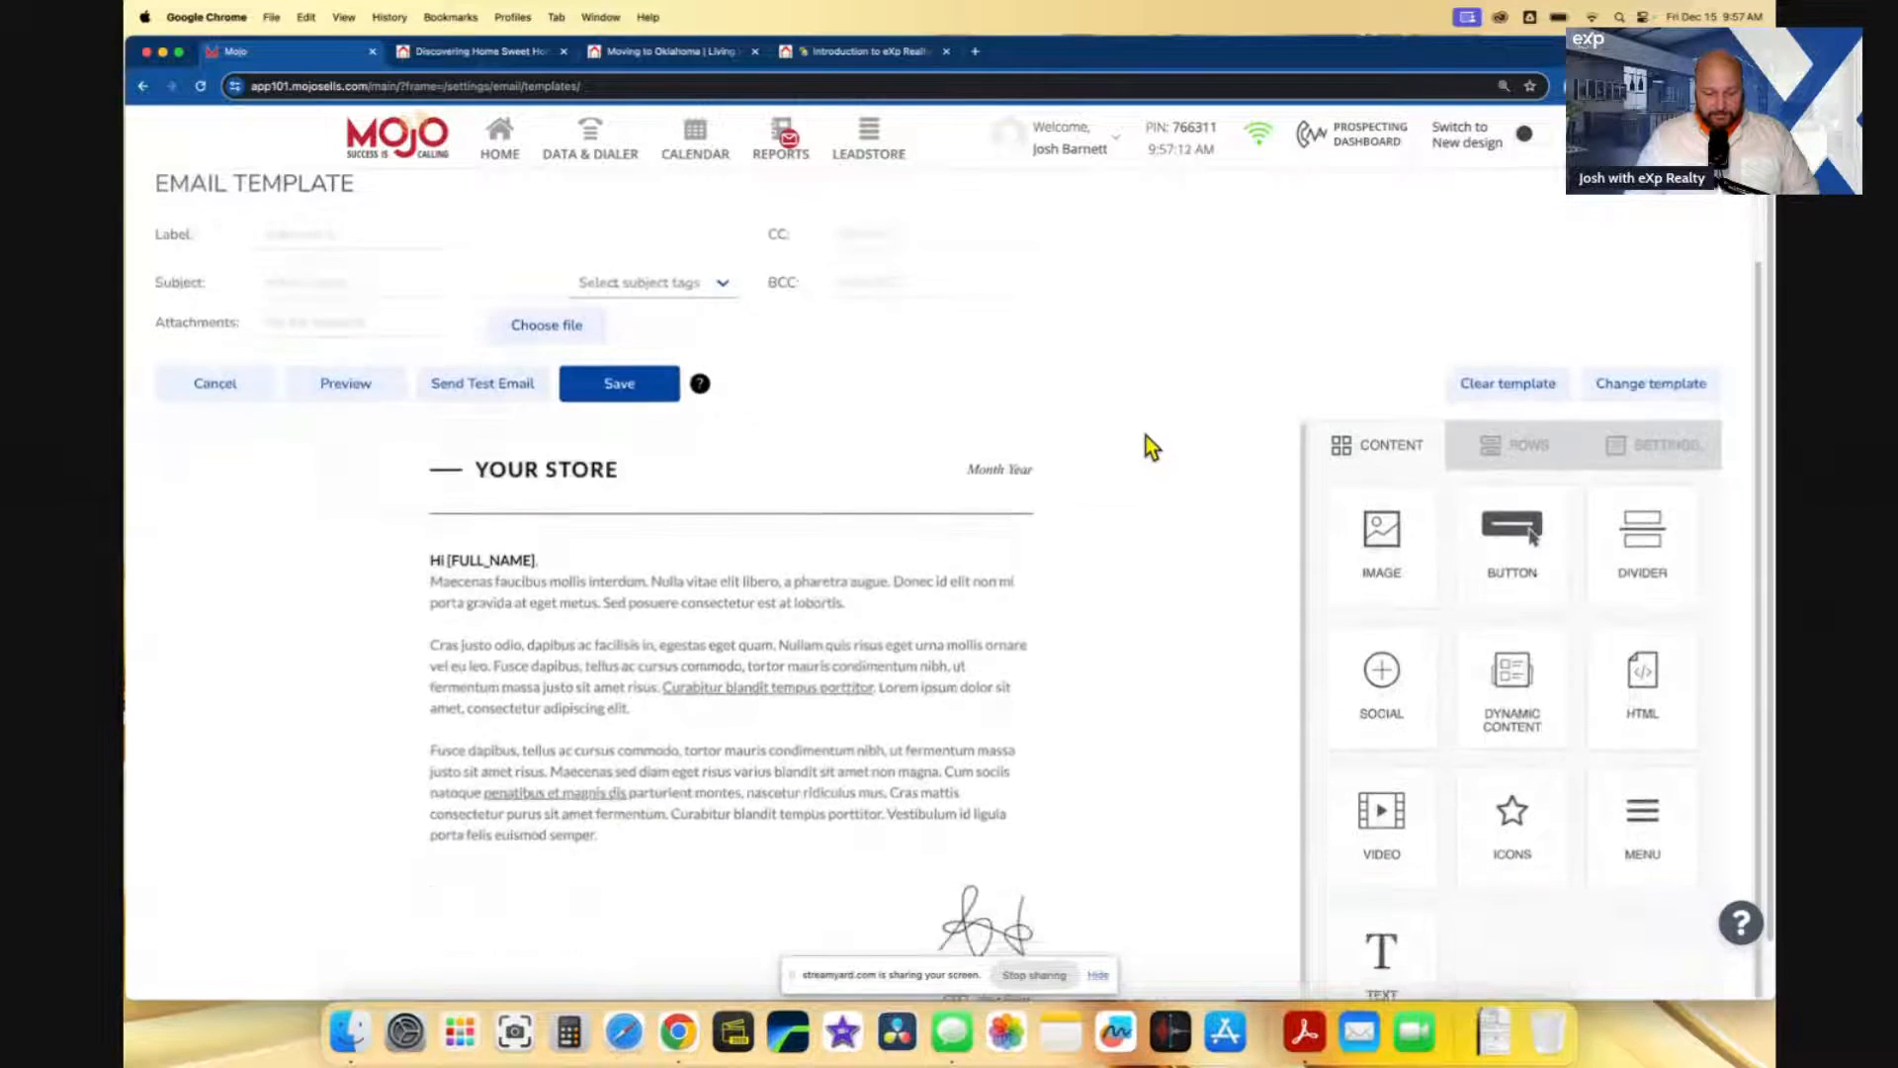
{"action": "scroll", "coordinate": [1105, 581], "scroll_direction": "down", "scroll_amount": 2}
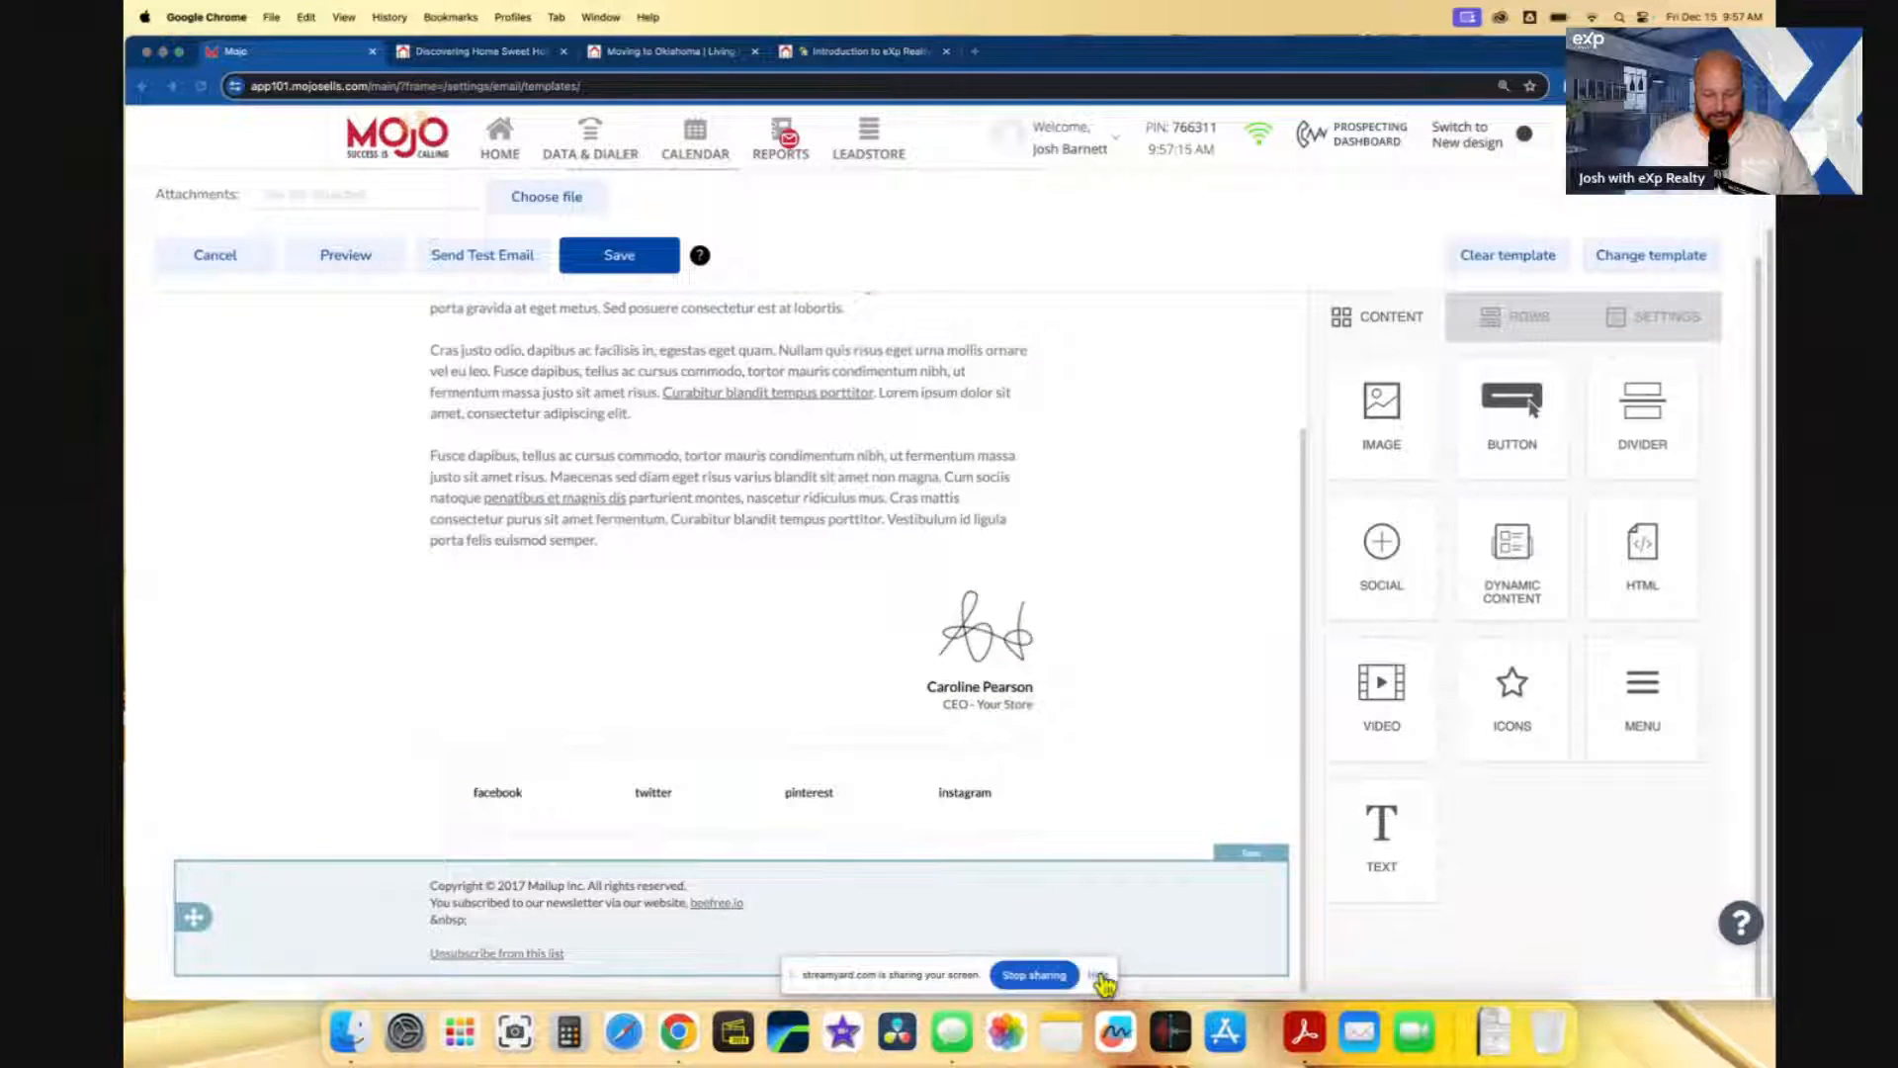
{"action": "left_click", "coordinate": [1099, 976]}
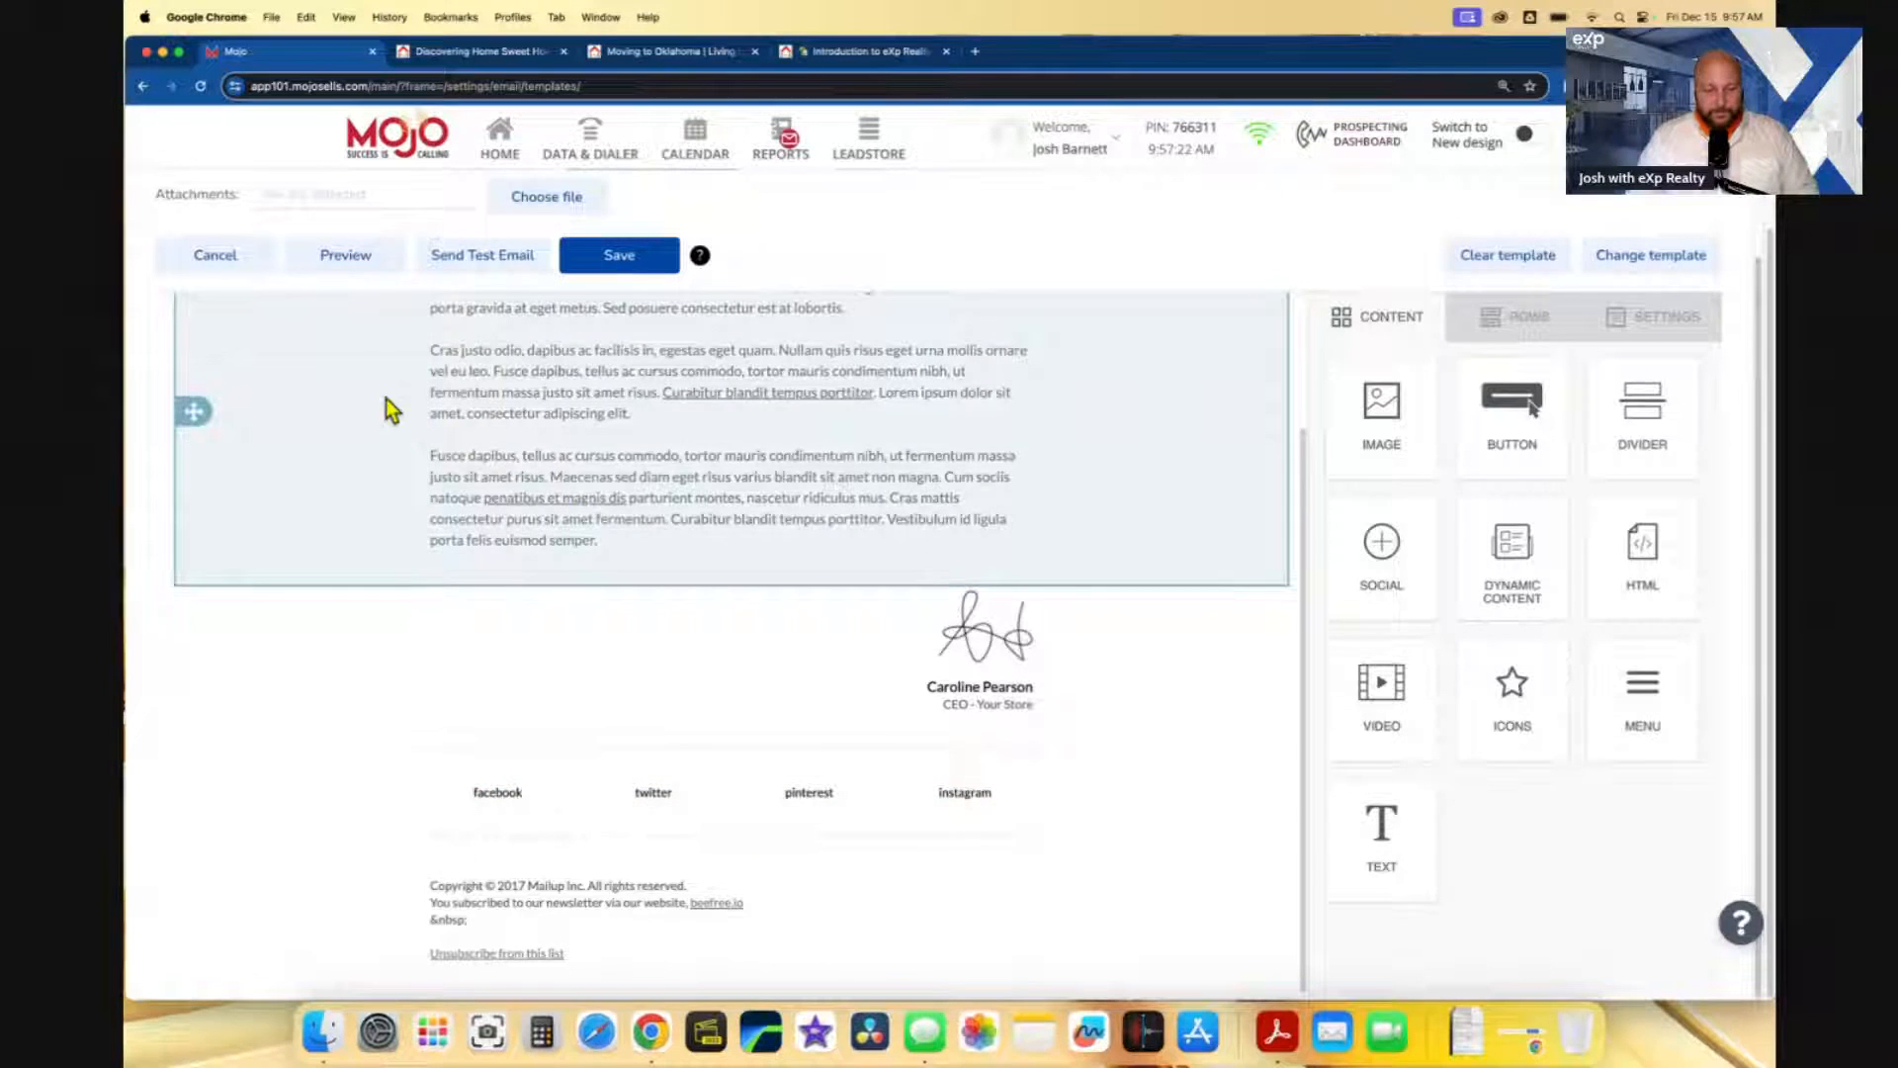
{"action": "left_click", "coordinate": [215, 256]}
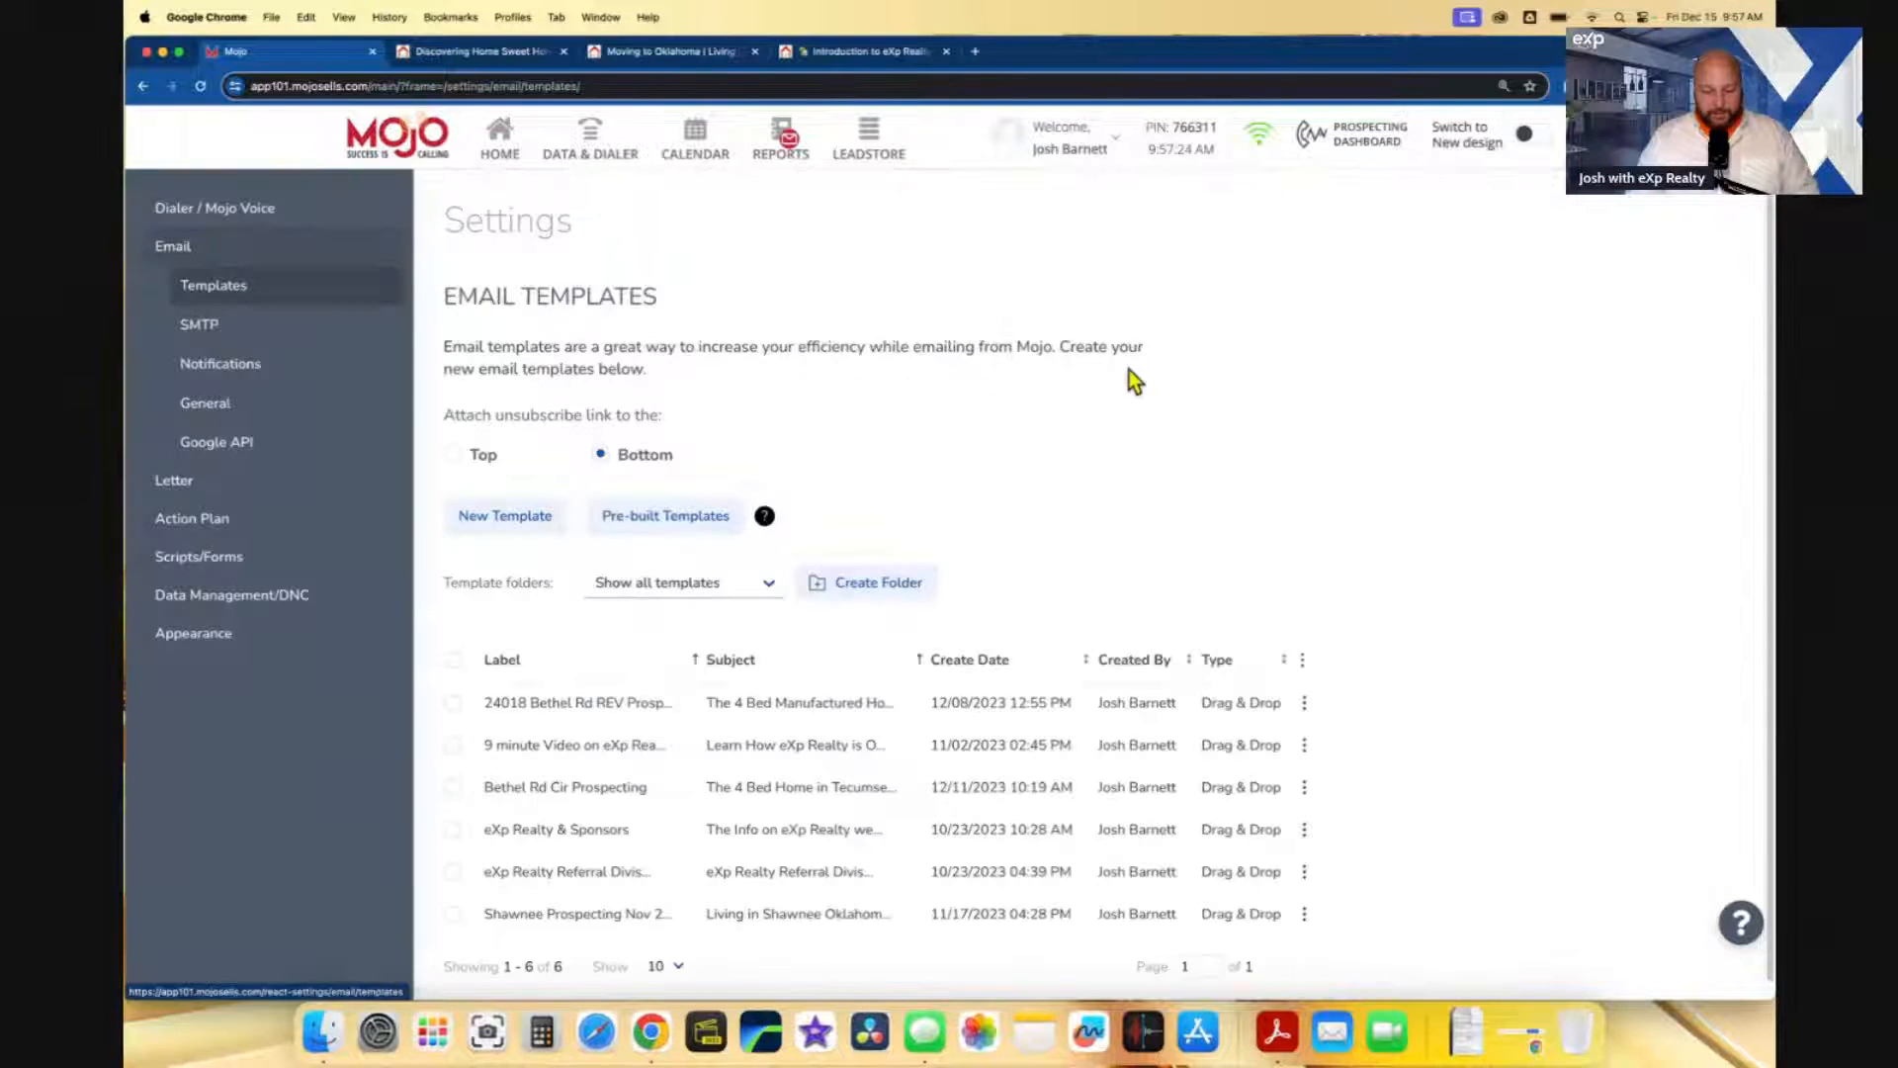
- Start a new email template from the Newsletter design
{"action": "left_click", "coordinate": [539, 521]}
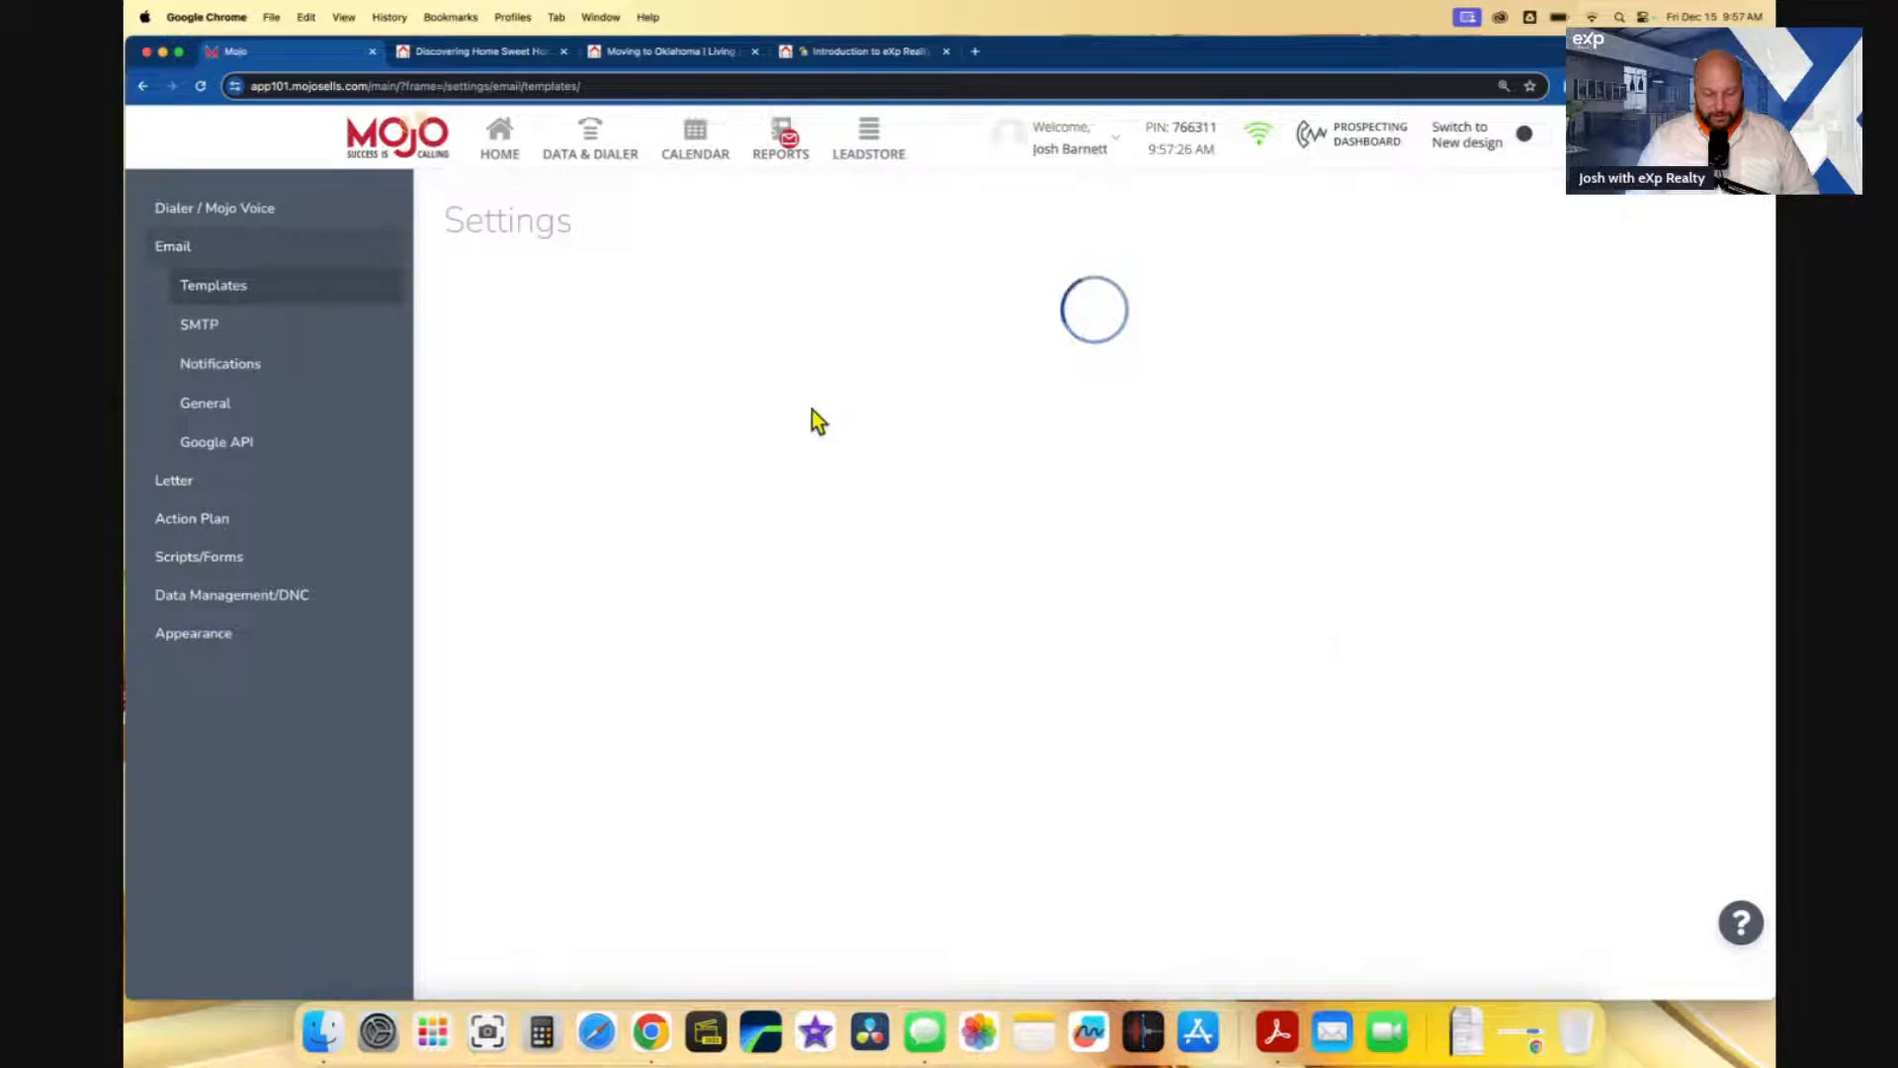
{"action": "scroll", "coordinate": [895, 407], "scroll_direction": "down", "scroll_amount": 3}
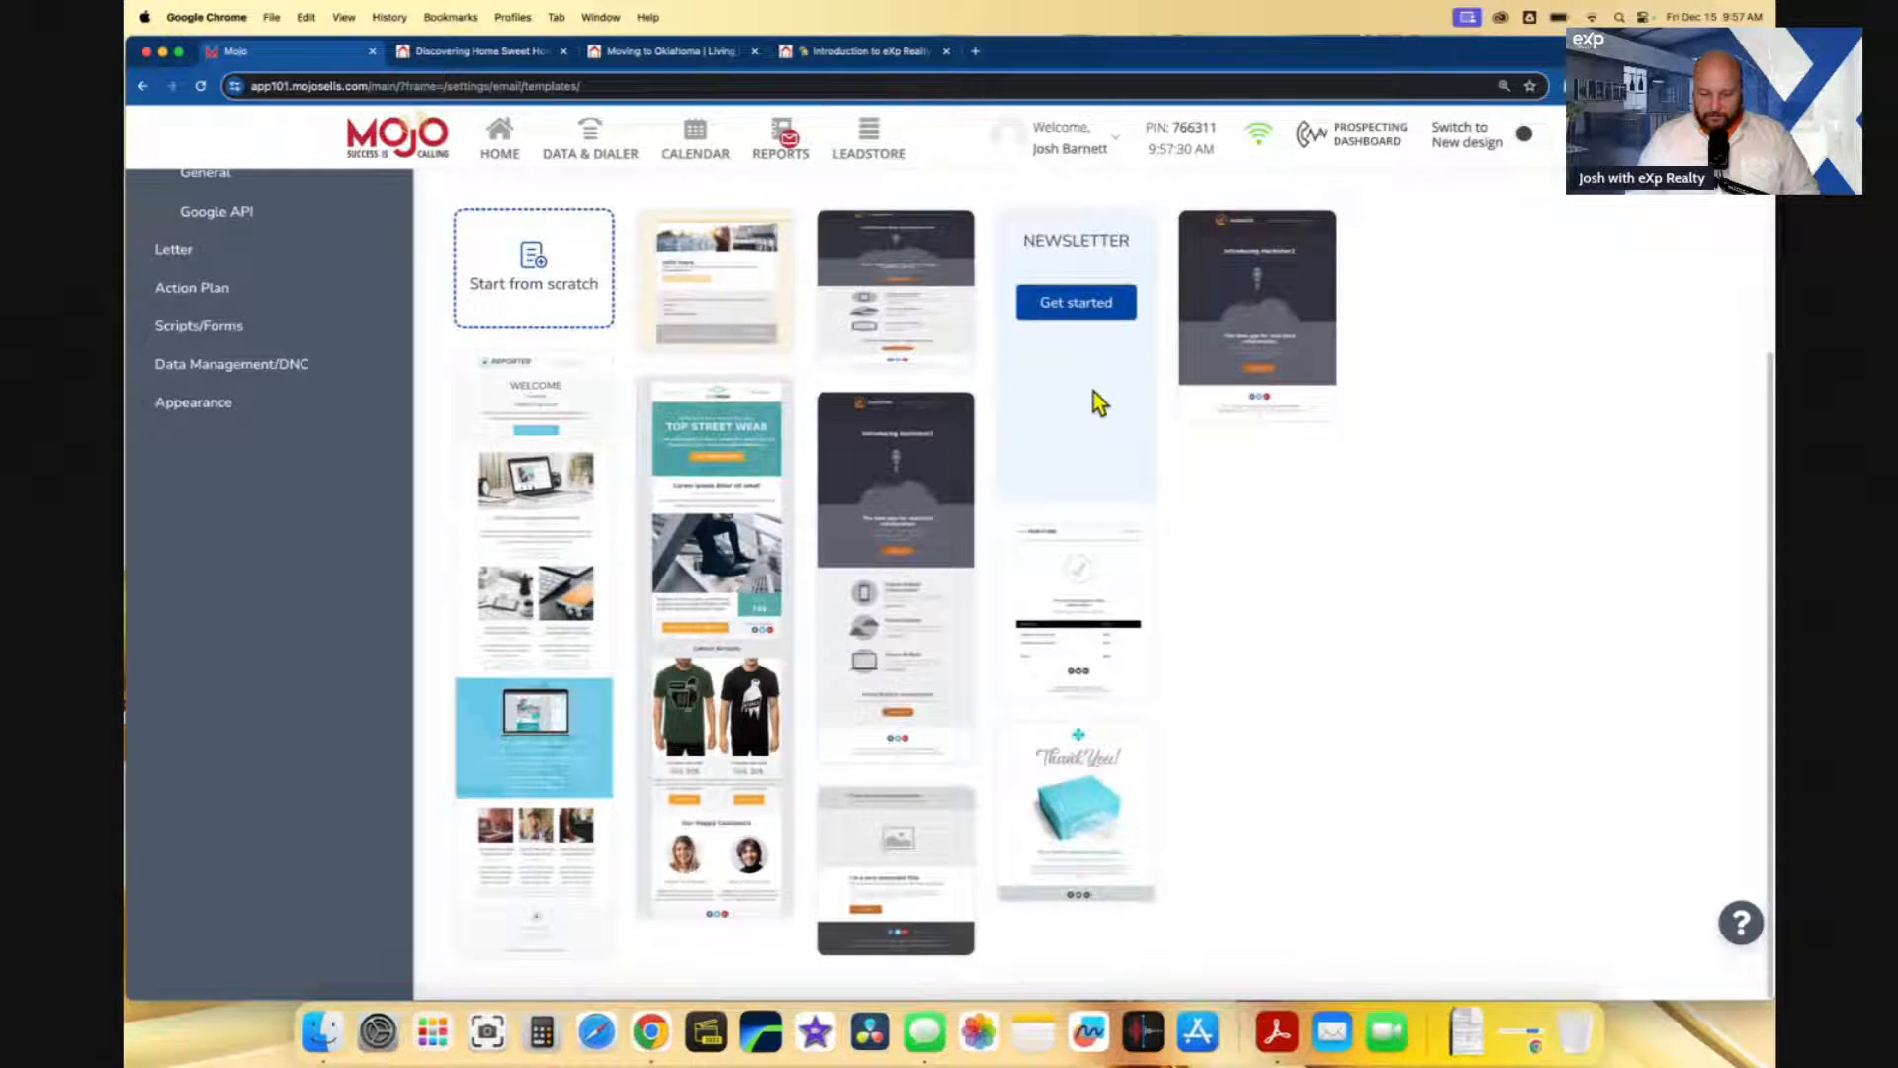
{"action": "left_click", "coordinate": [1085, 309]}
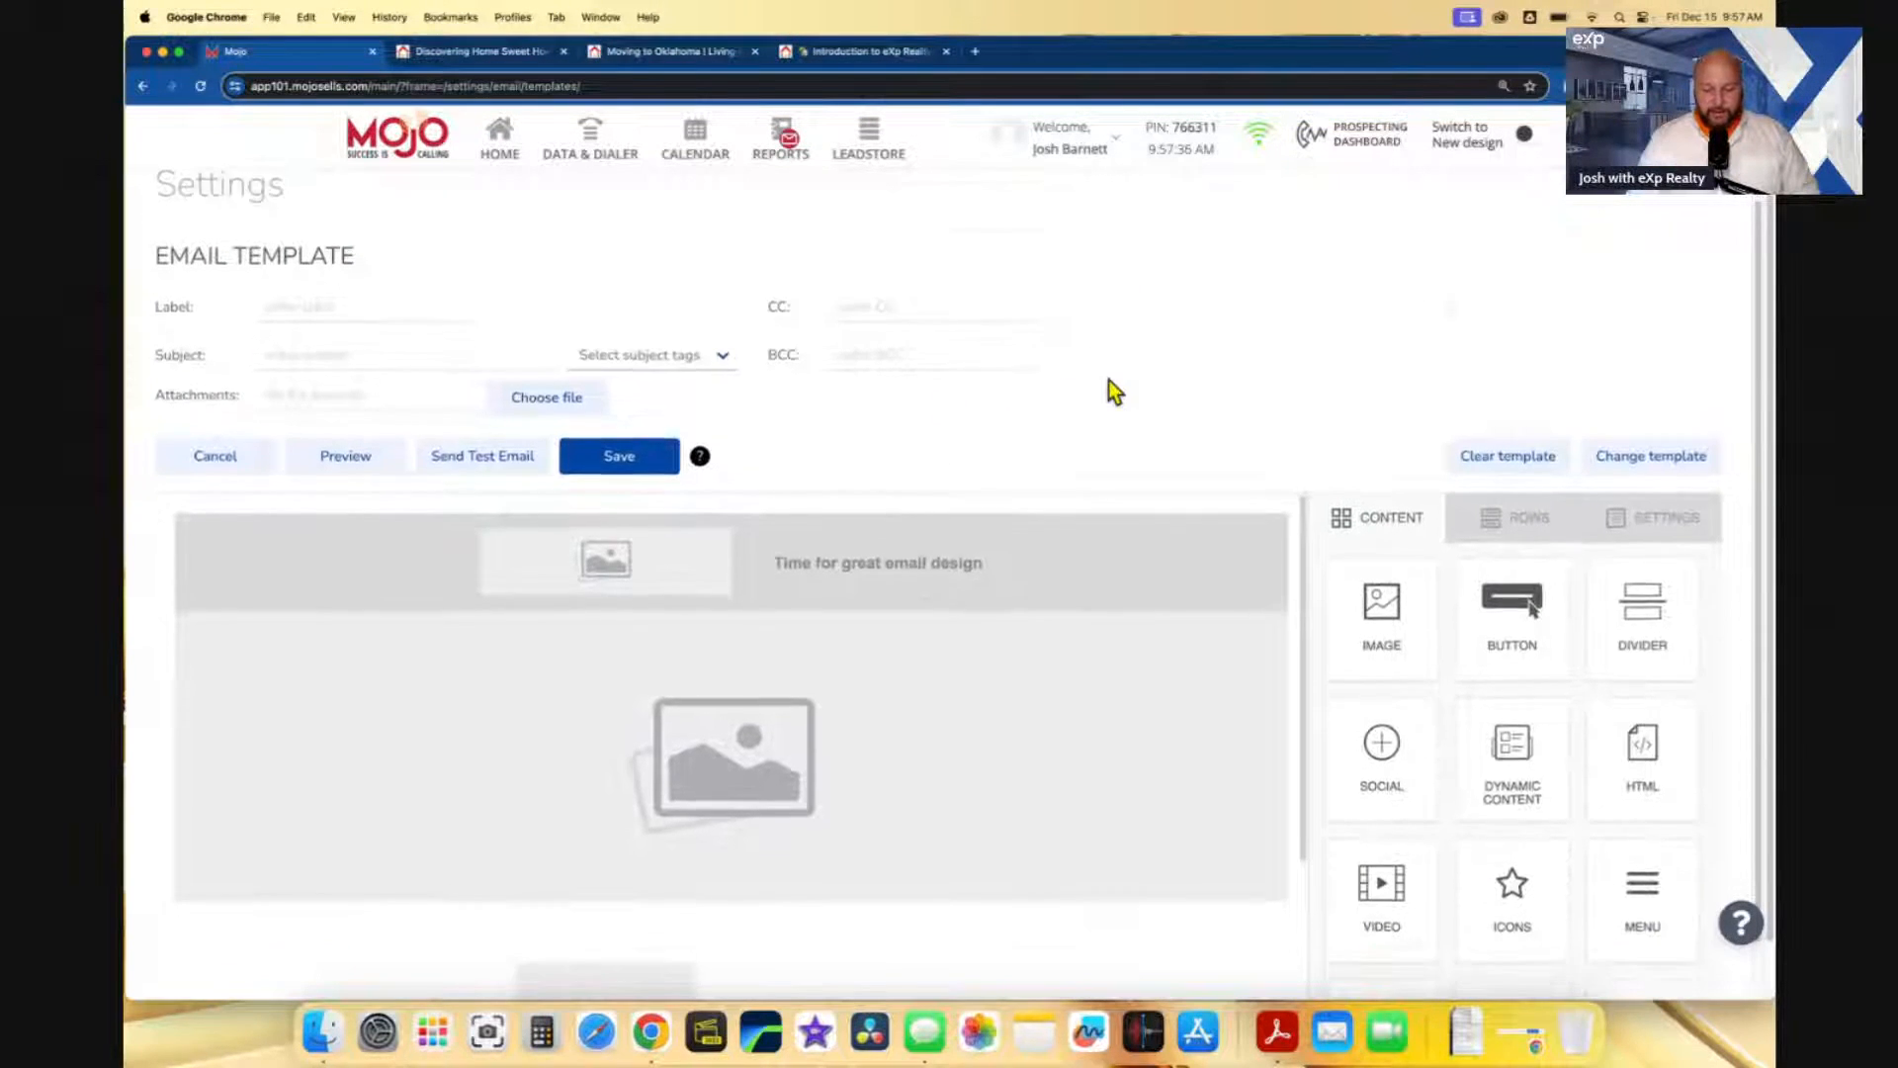
{"action": "scroll", "coordinate": [1067, 555], "scroll_direction": "down", "scroll_amount": 10}
{"action": "scroll", "coordinate": [899, 513], "scroll_direction": "down", "scroll_amount": 2}
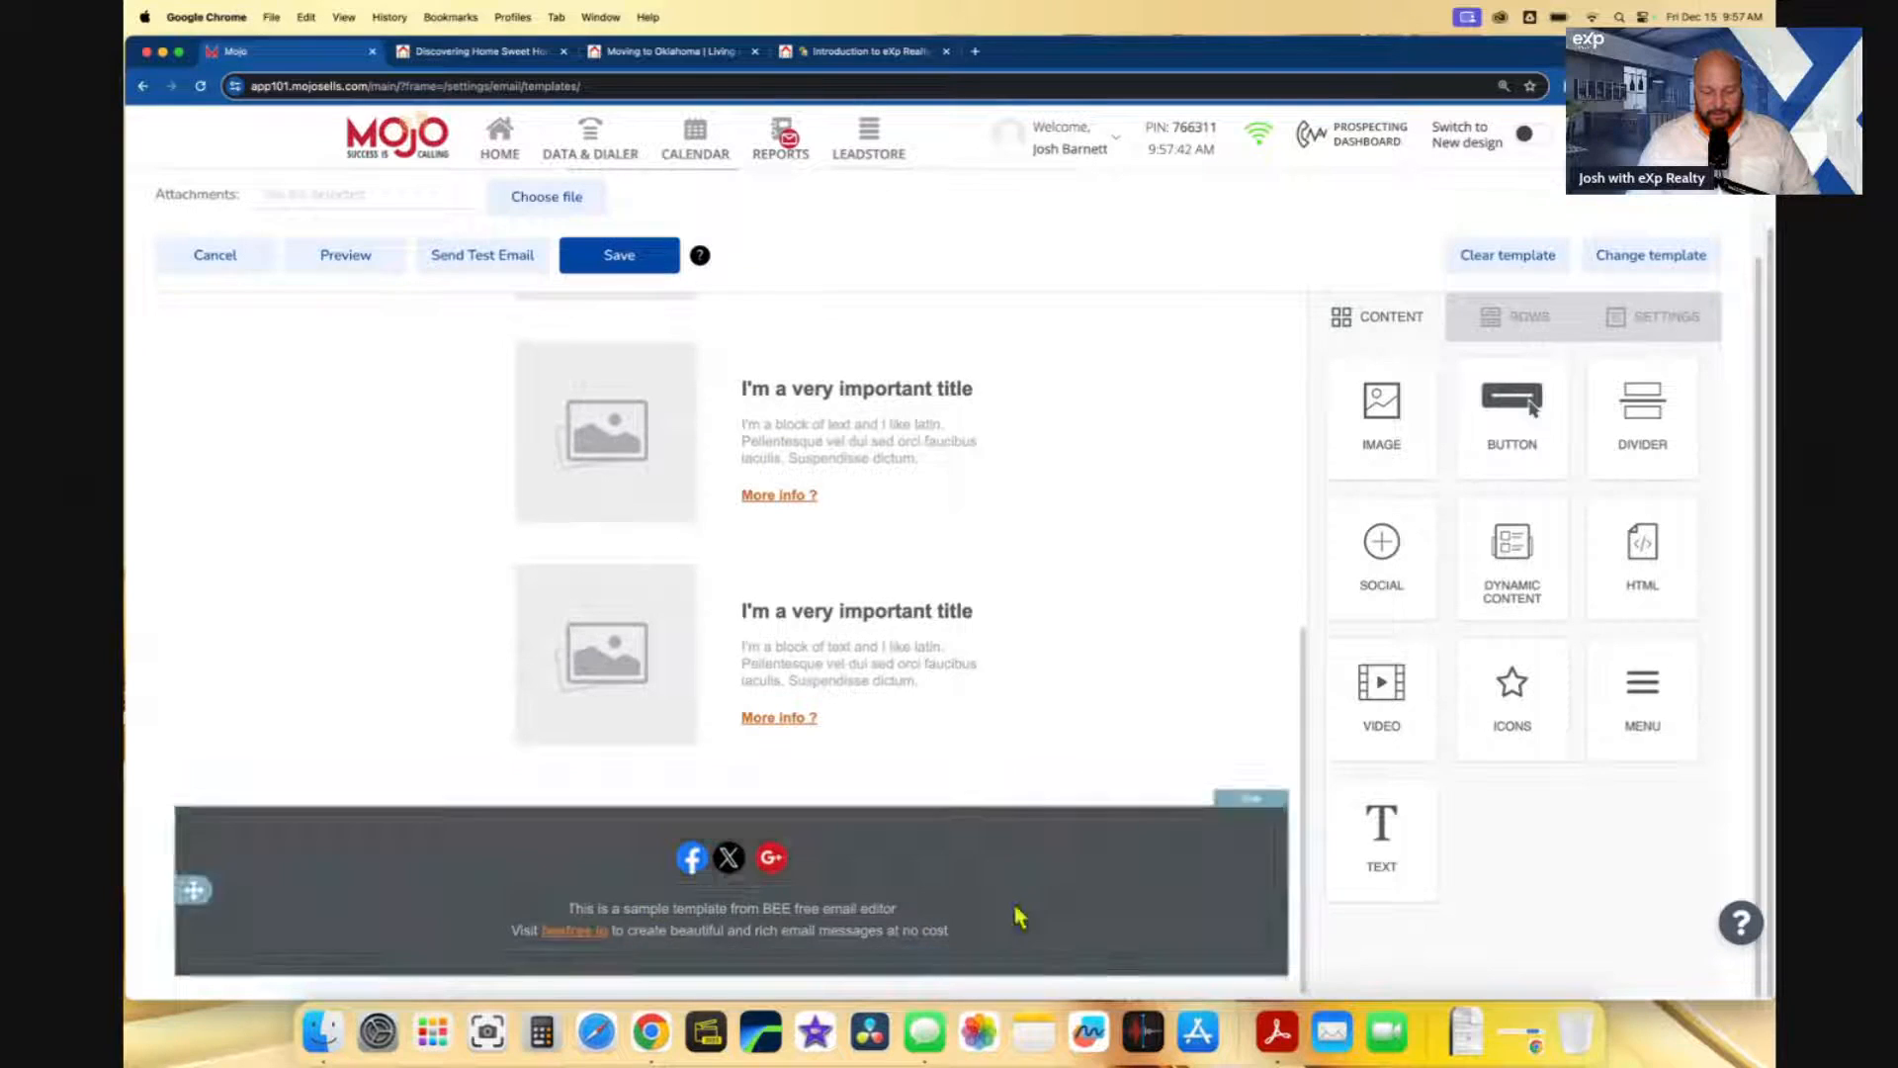
{"action": "scroll", "coordinate": [989, 890], "scroll_direction": "up", "scroll_amount": 10}
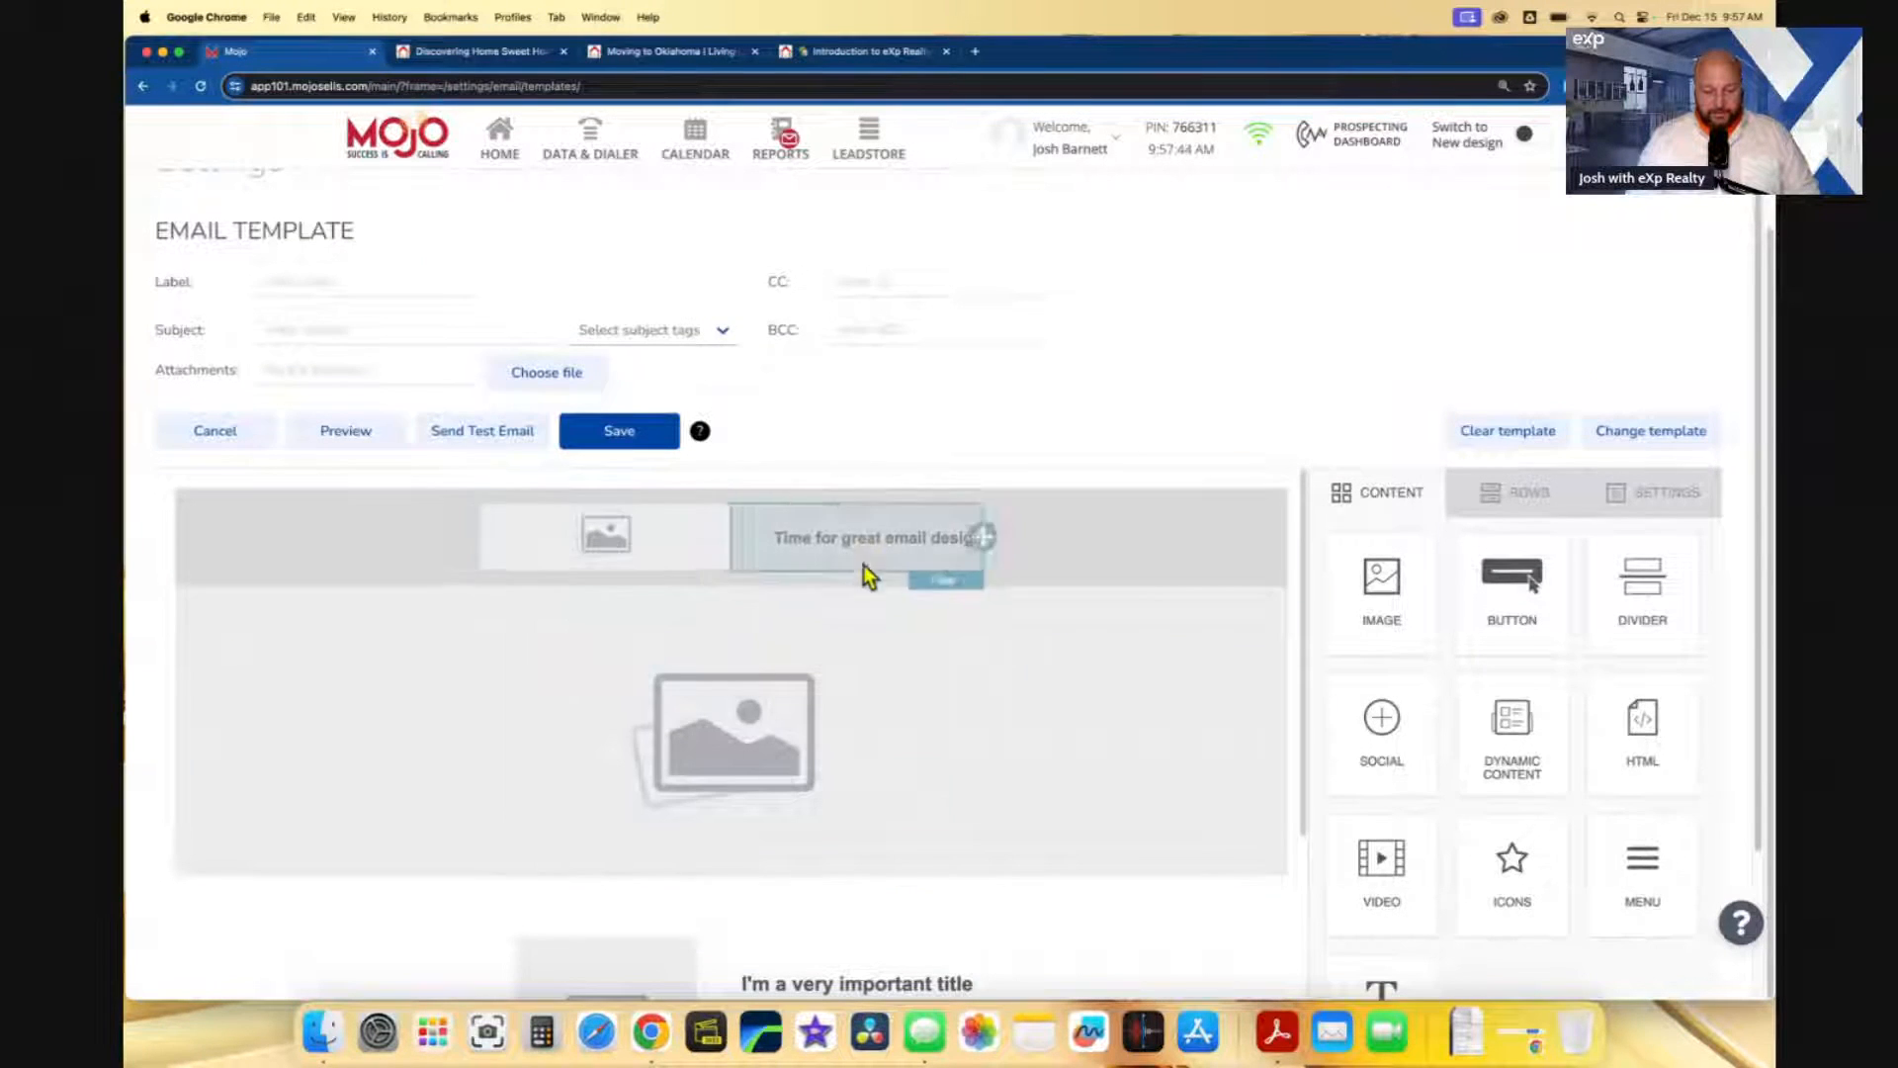
- Delete the header, large image and sample content rows, keeping only the social-links footer
{"action": "left_click", "coordinate": [1097, 551]}
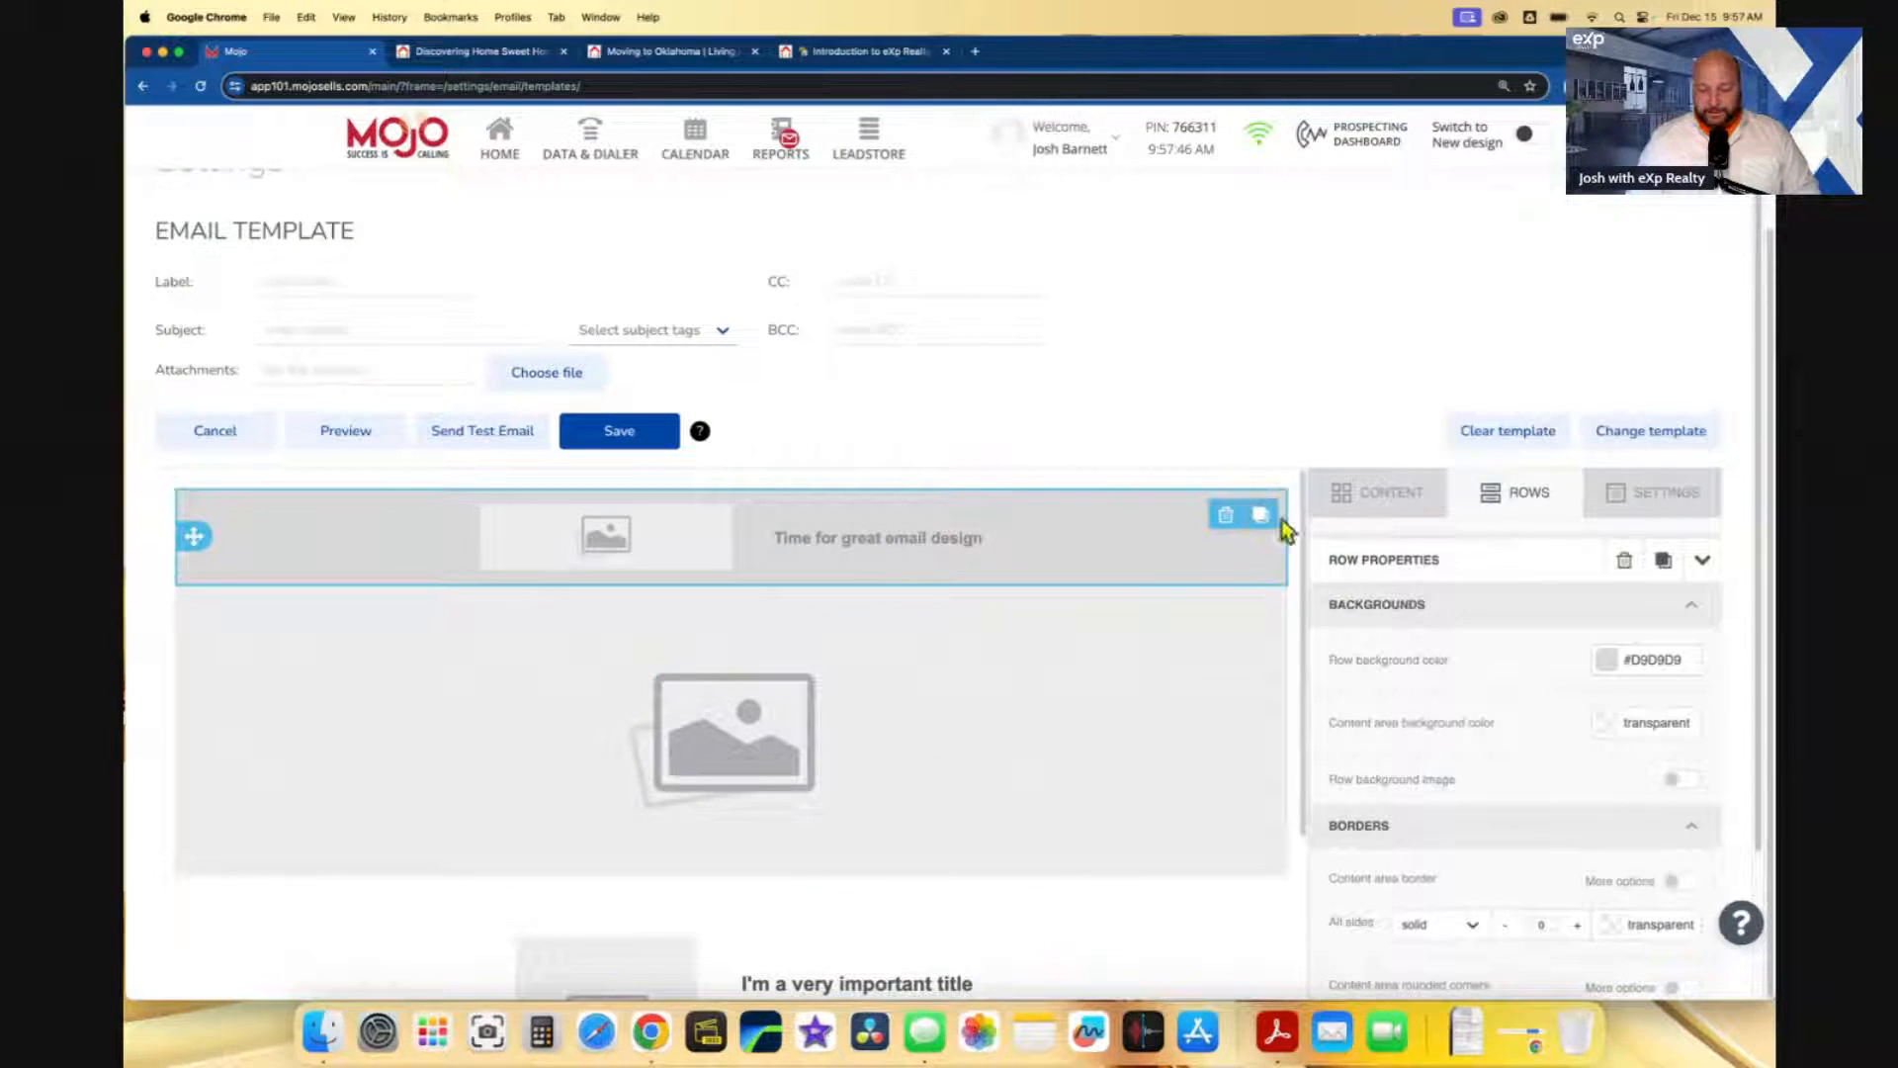
{"action": "left_click", "coordinate": [1224, 515]}
{"action": "left_click", "coordinate": [1224, 515]}
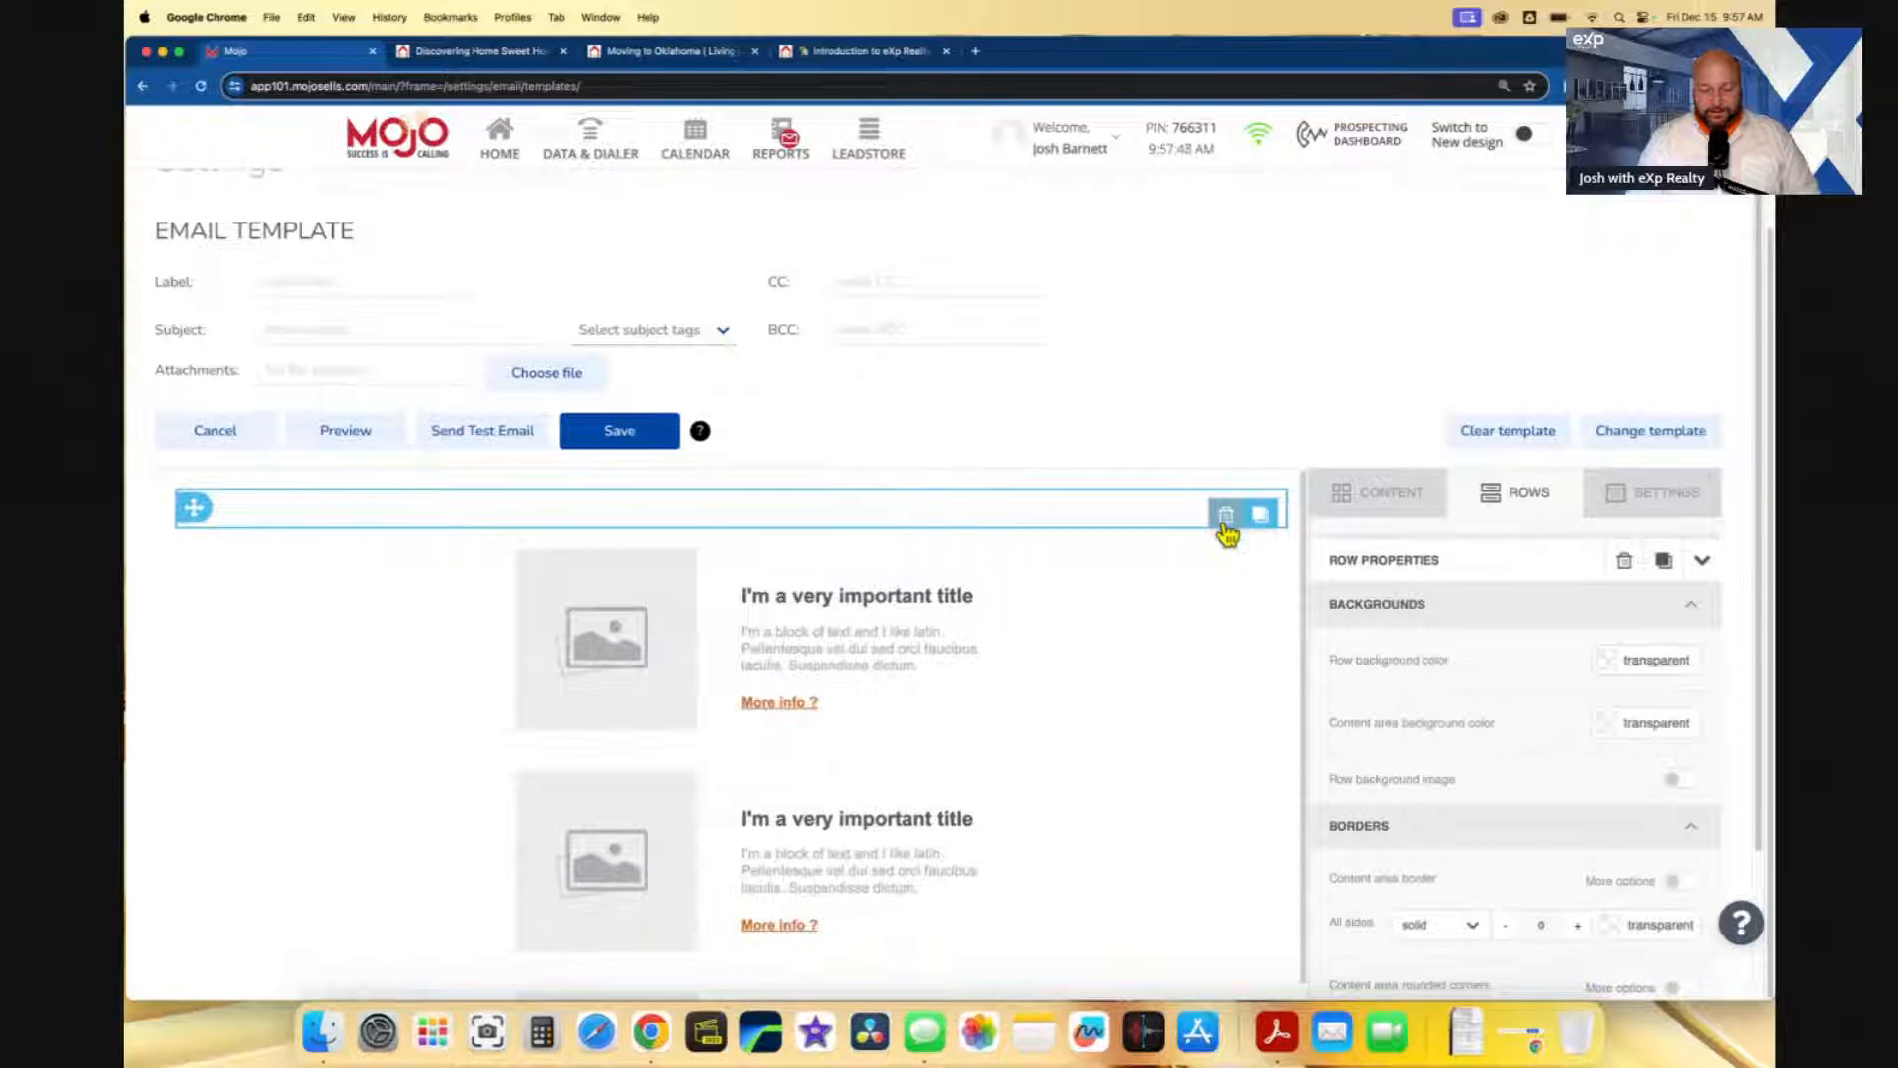
{"action": "left_click", "coordinate": [1225, 515]}
{"action": "left_click", "coordinate": [1226, 515]}
{"action": "left_click", "coordinate": [1226, 515]}
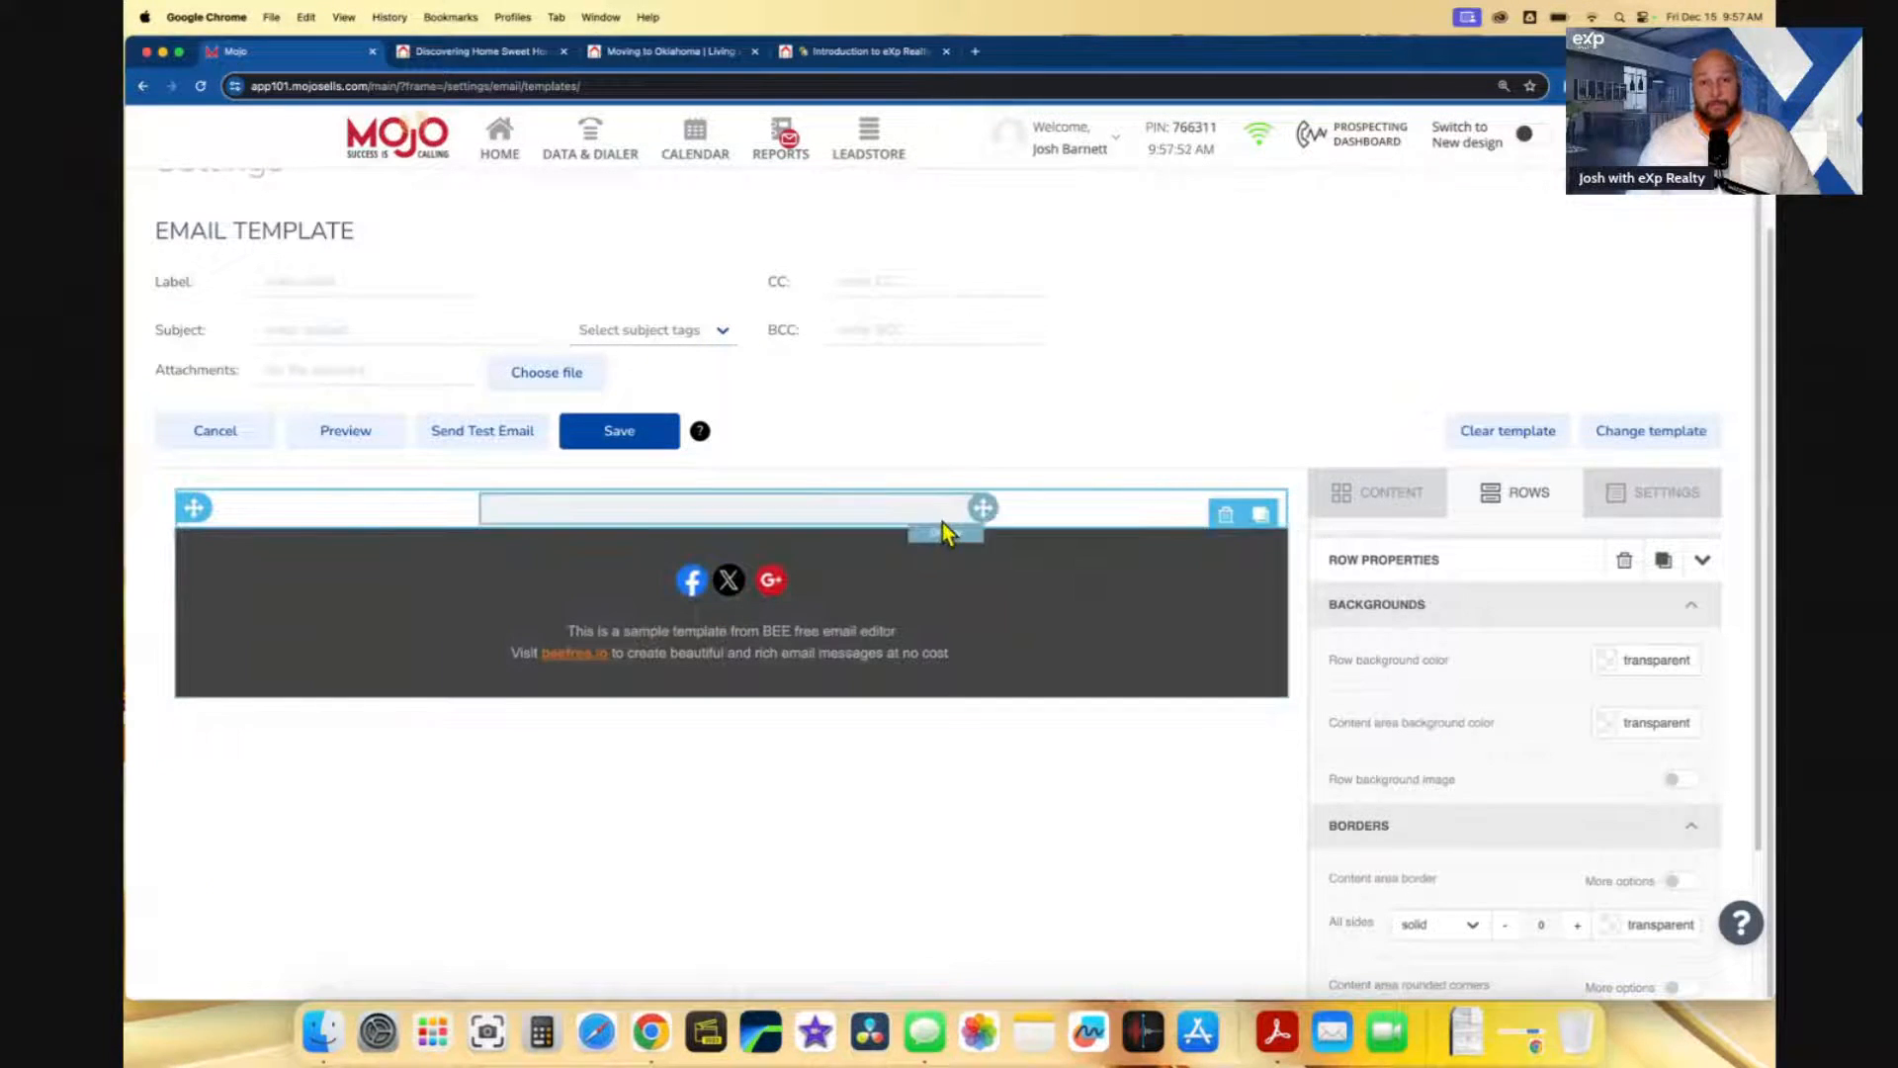
{"action": "left_click", "coordinate": [1409, 504]}
{"action": "left_click", "coordinate": [1529, 502]}
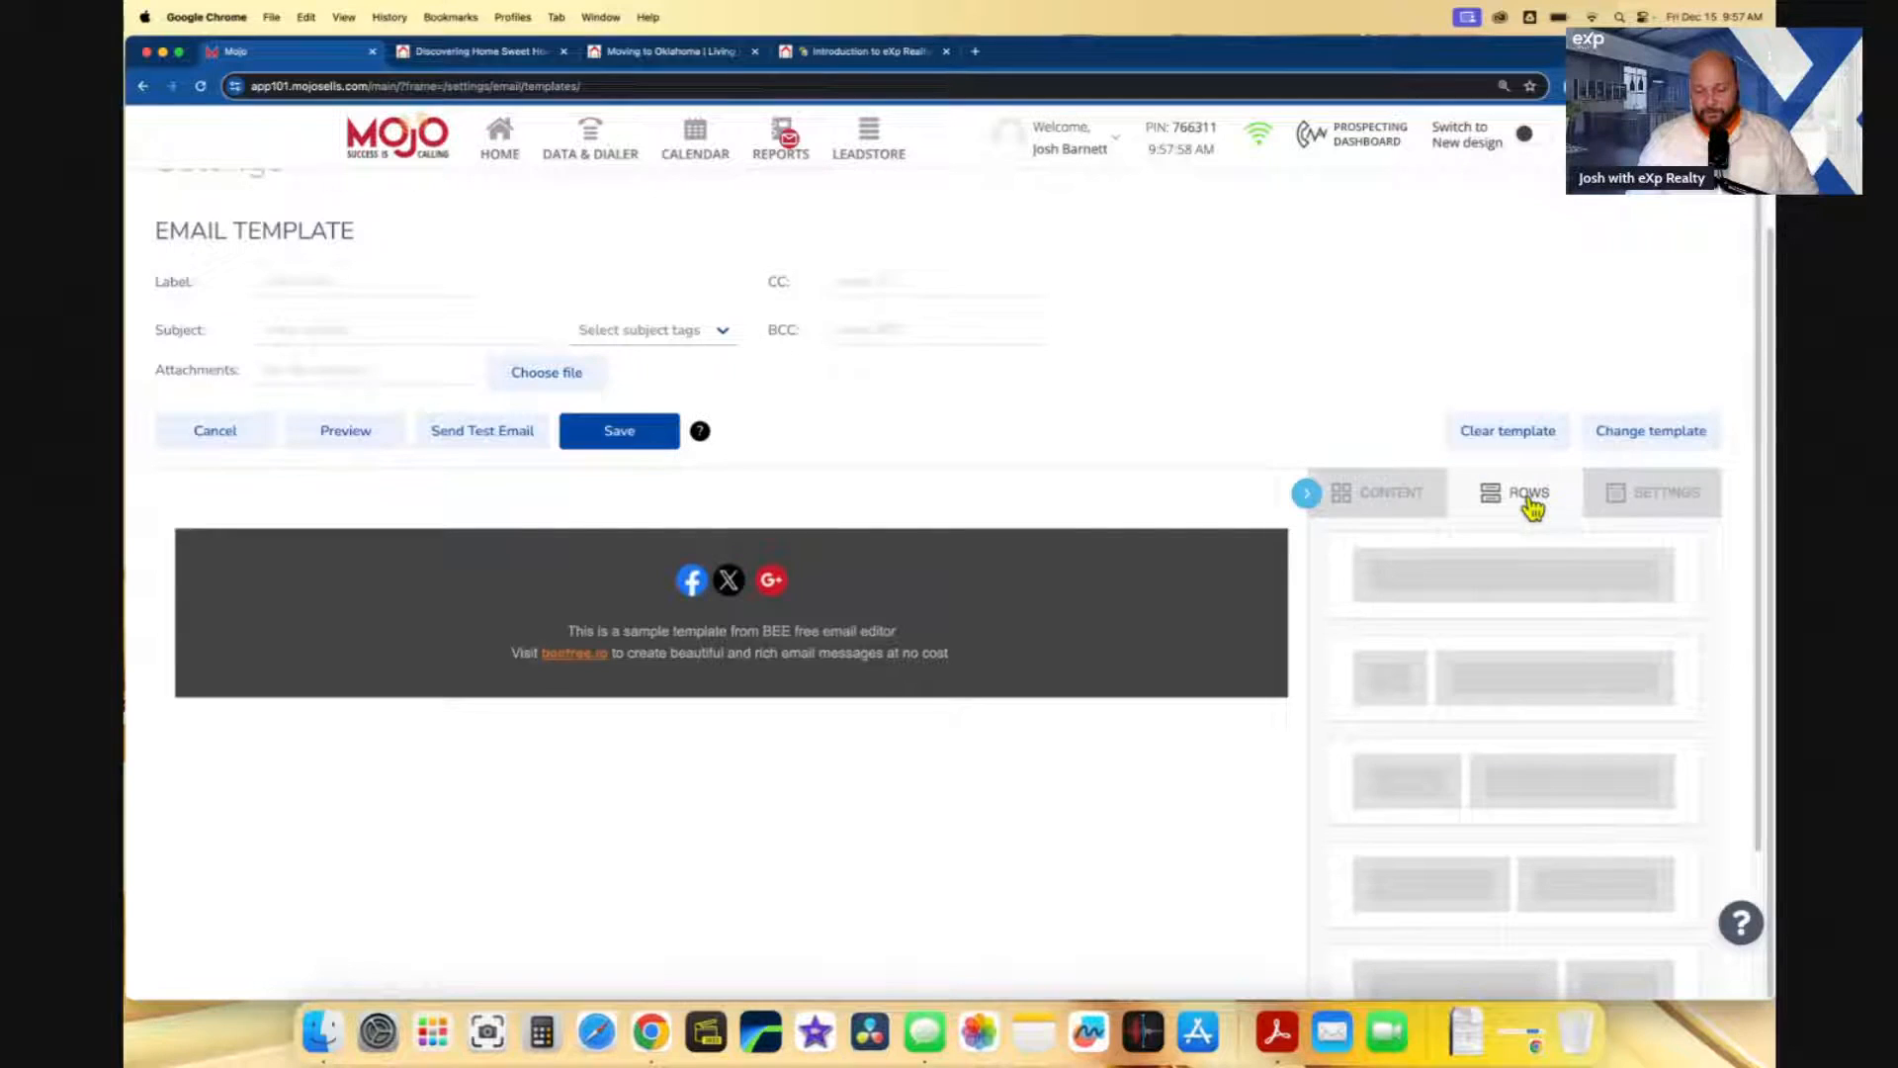
- Drag single-column and two-column row layouts onto the canvas above the footer
{"action": "left_click_drag", "start_coordinate": [1516, 591], "coordinate": [929, 494]}
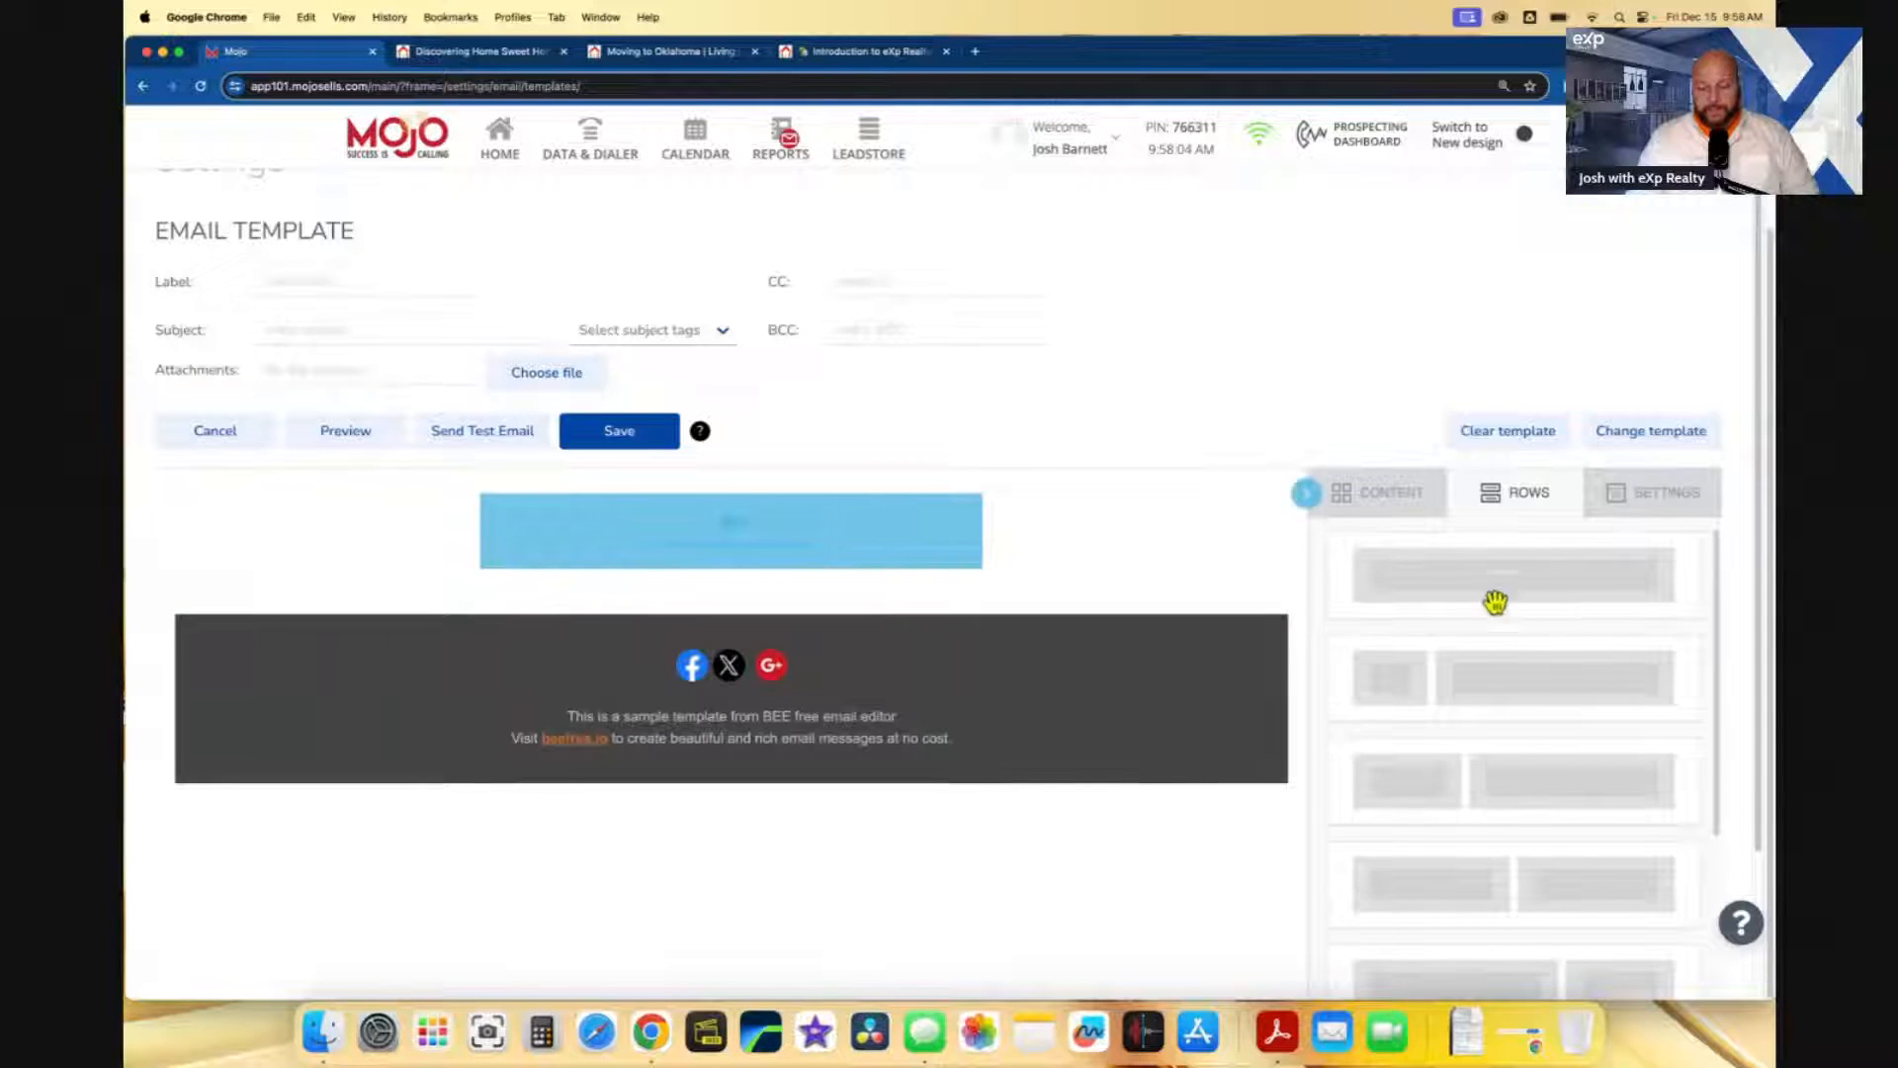
{"action": "scroll", "coordinate": [1528, 590], "scroll_direction": "down", "scroll_amount": 2}
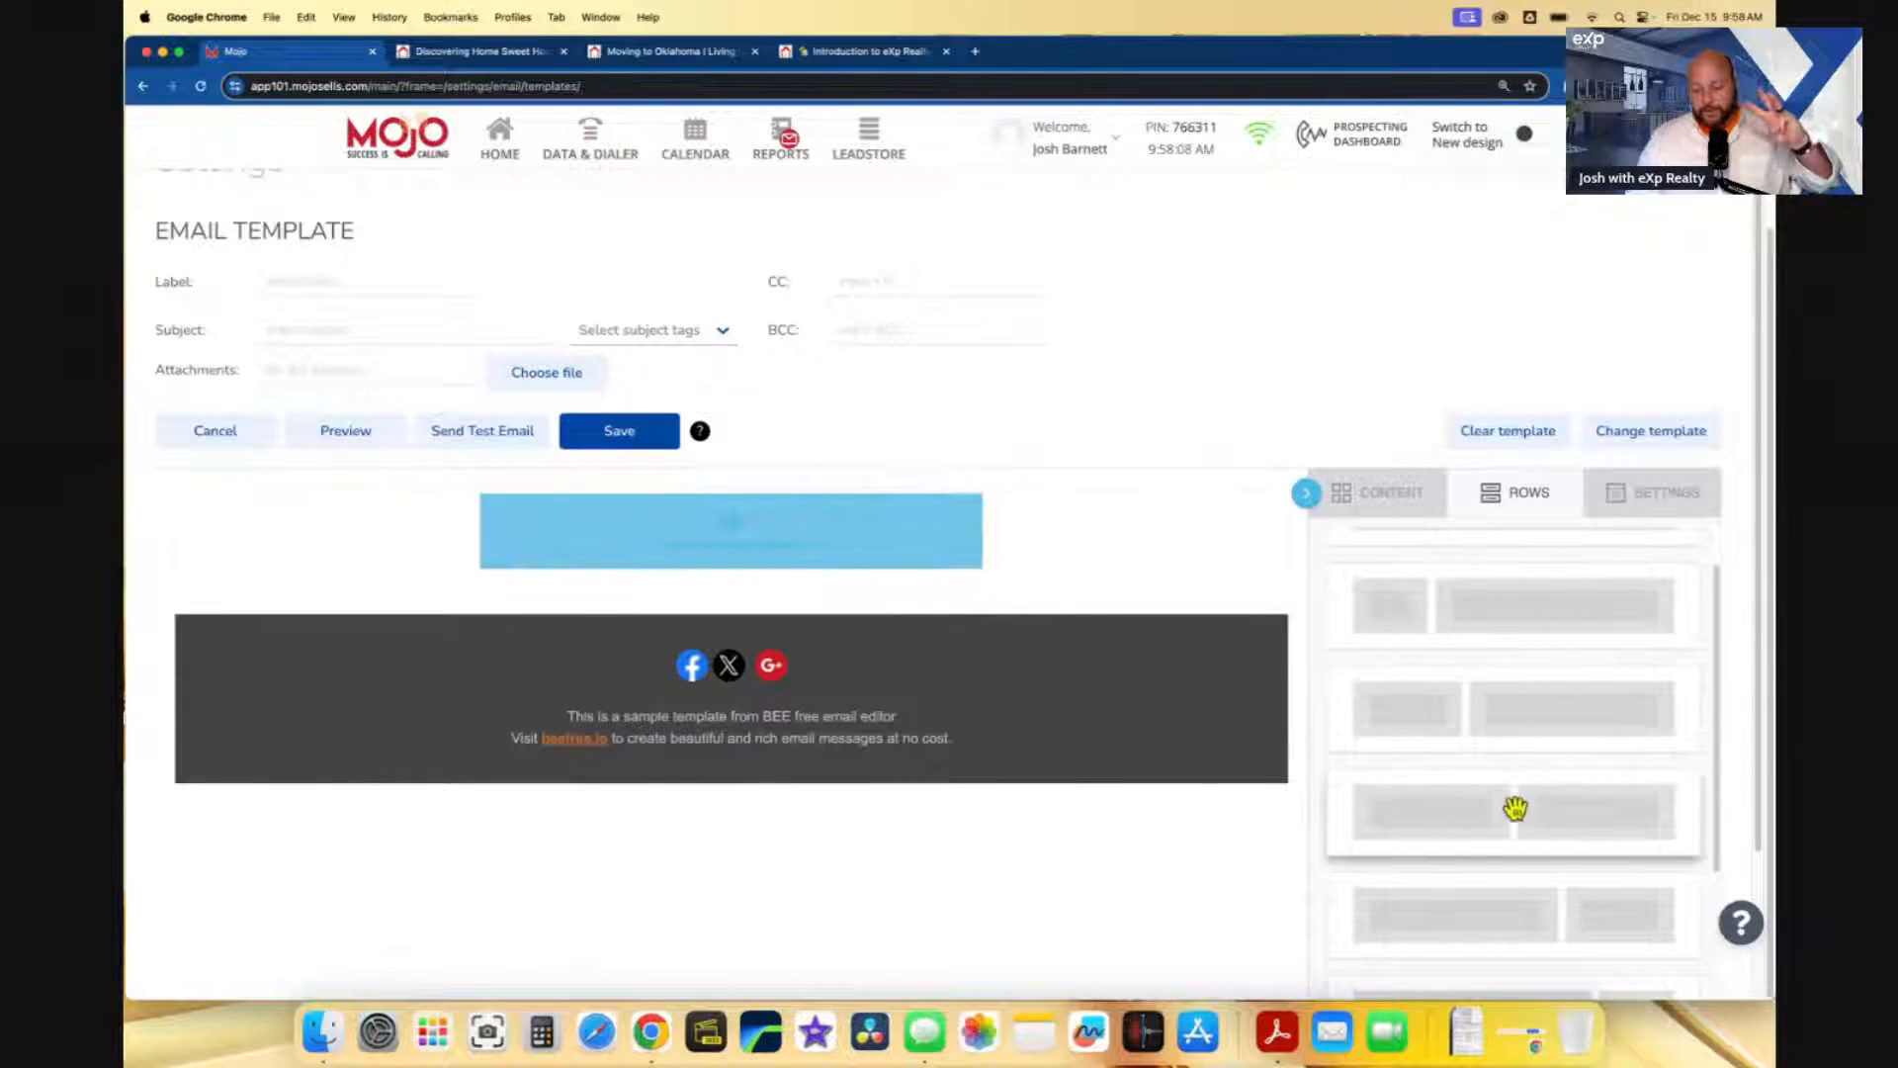
{"action": "left_click_drag", "start_coordinate": [1516, 805], "coordinate": [999, 597]}
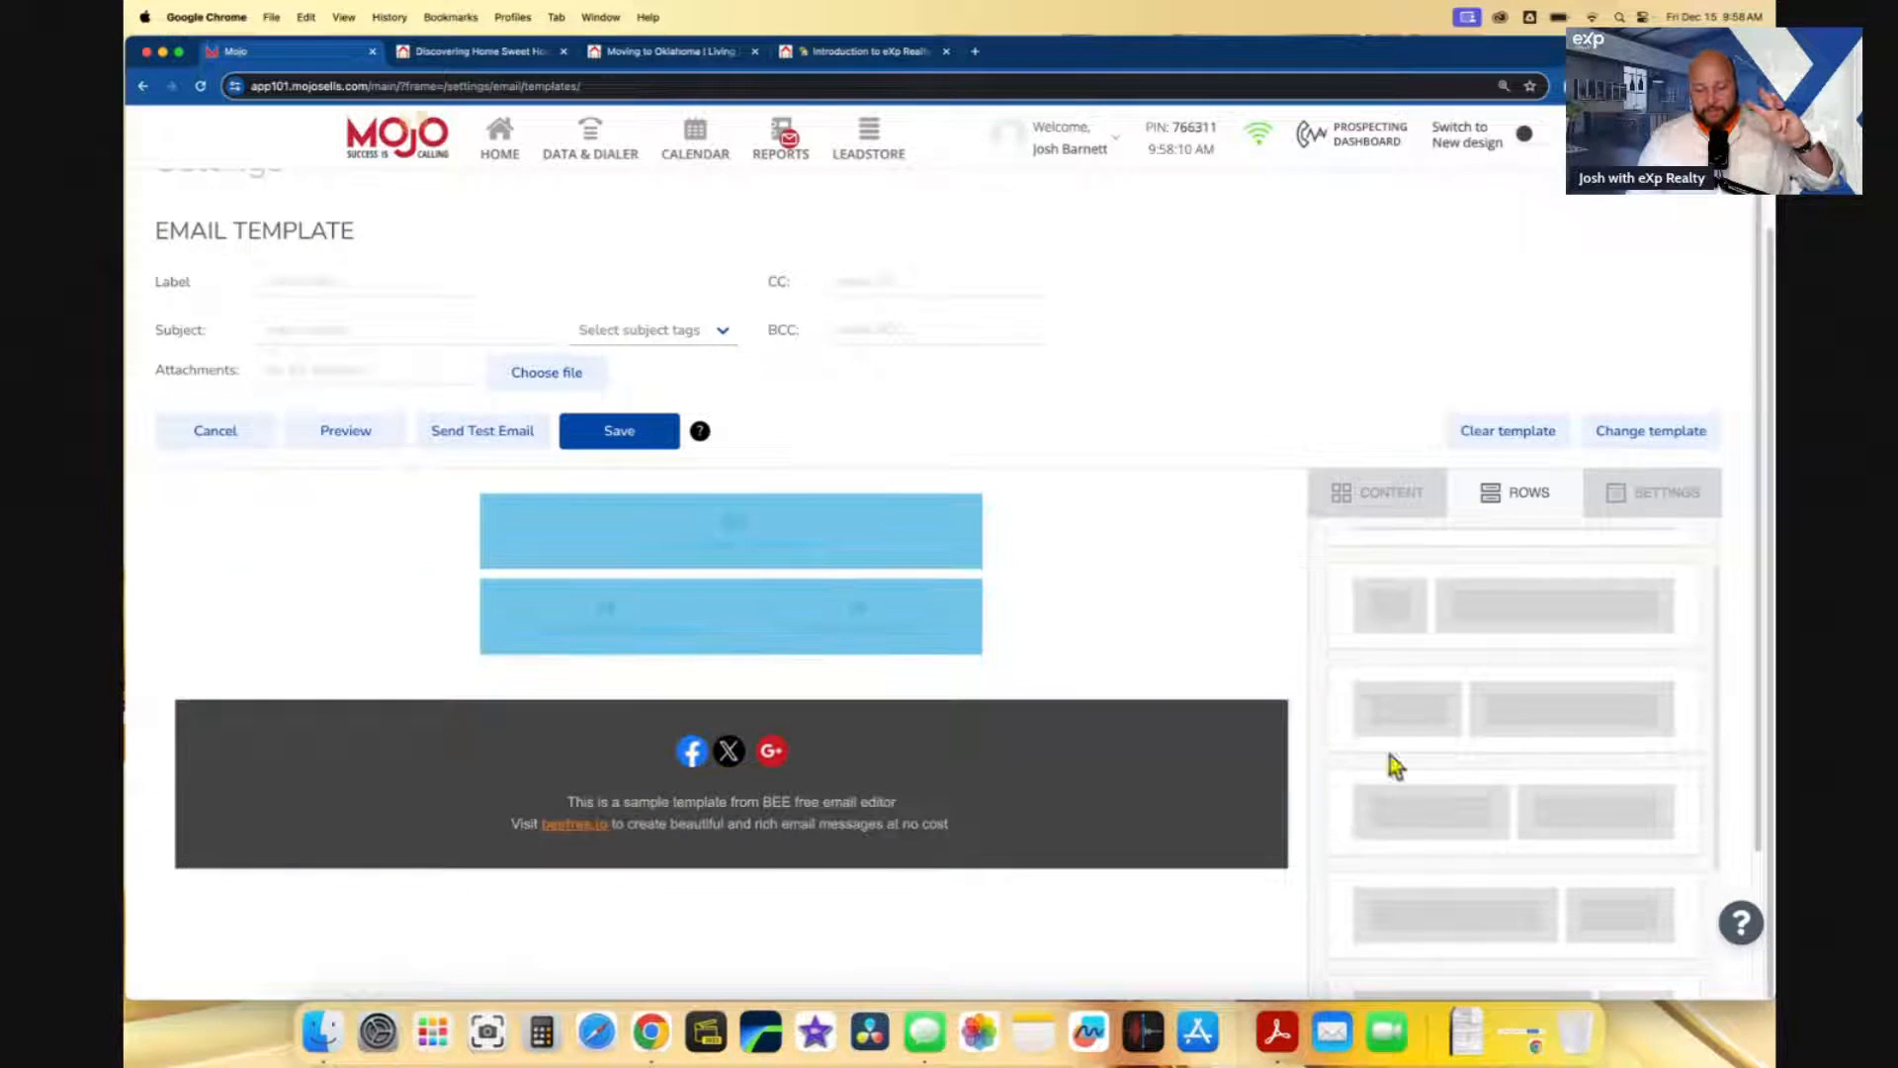
{"action": "left_click_drag", "start_coordinate": [1474, 797], "coordinate": [929, 682]}
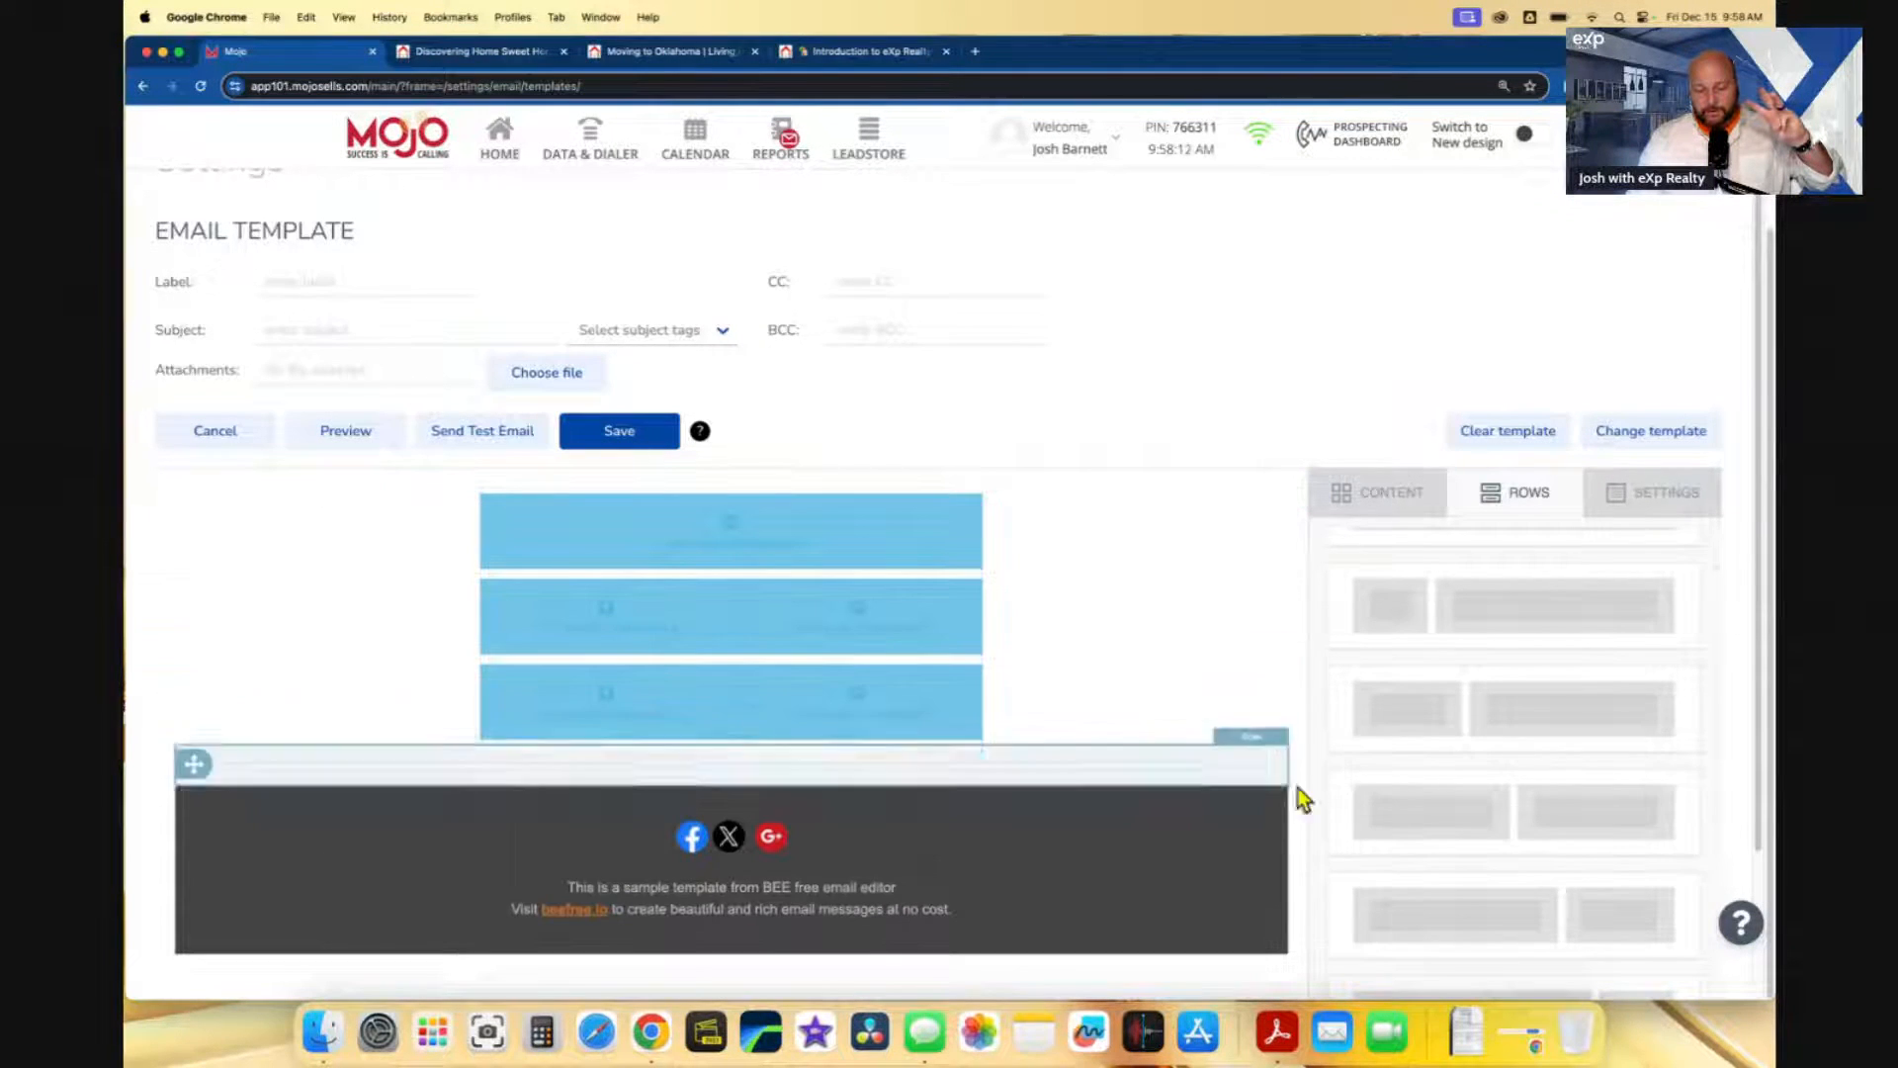
{"action": "left_click_drag", "start_coordinate": [1470, 847], "coordinate": [872, 758]}
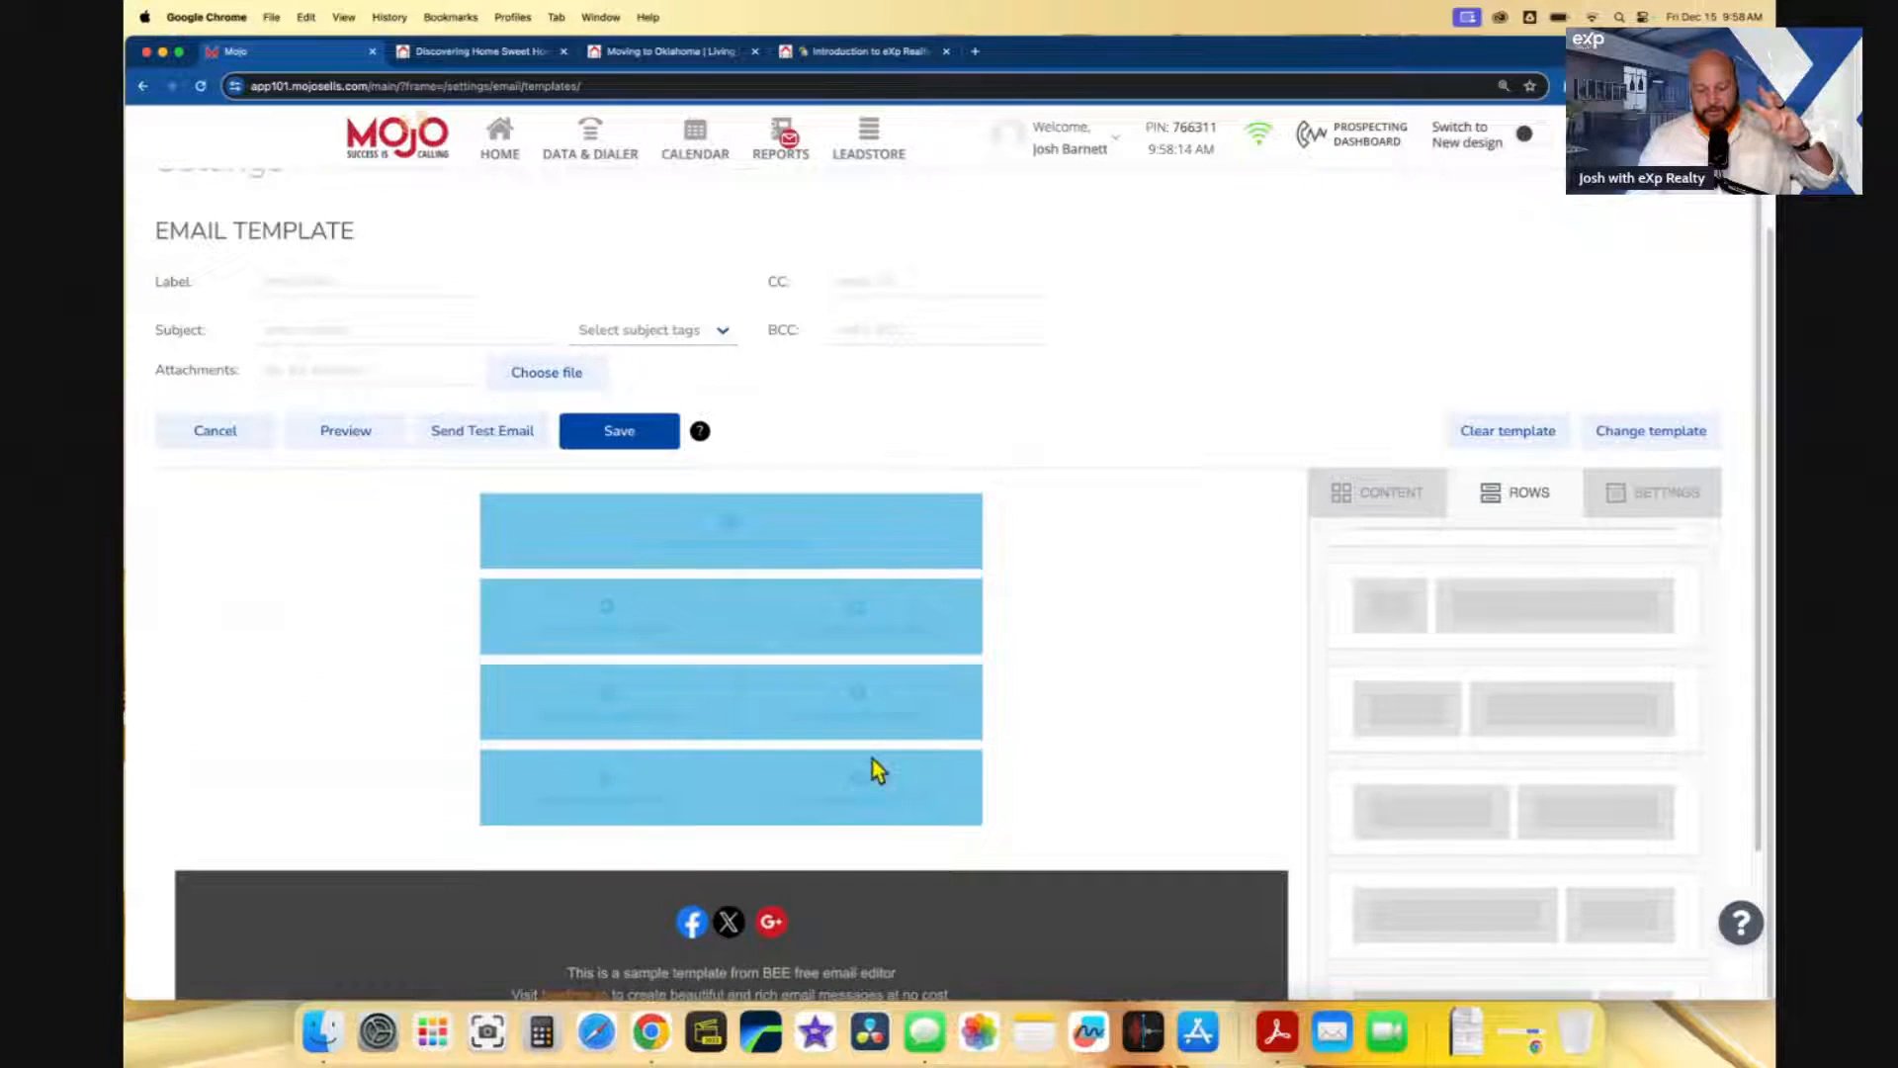
{"action": "scroll", "coordinate": [1416, 677], "scroll_direction": "up", "scroll_amount": 2}
{"action": "left_click_drag", "start_coordinate": [1416, 677], "coordinate": [805, 585]}
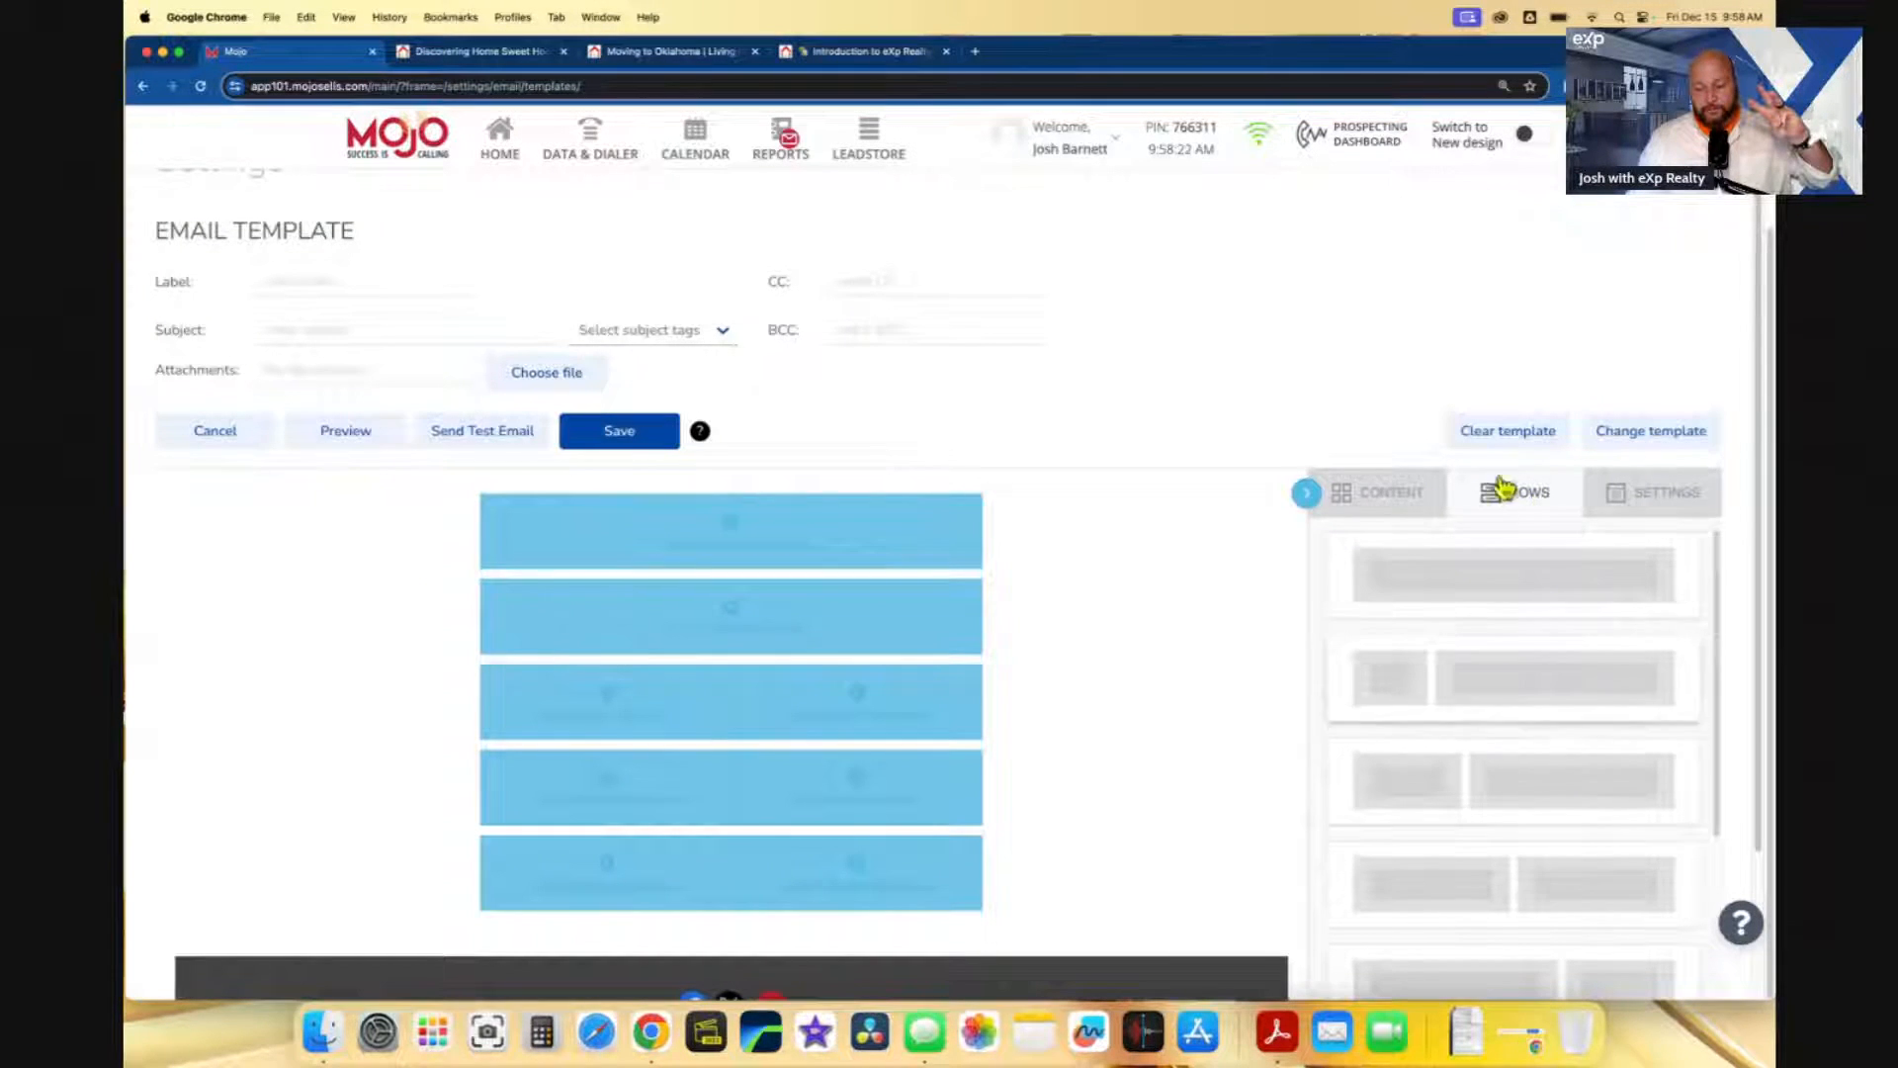
- Check the new empty rows by selecting the first, second and third in turn
{"action": "scroll", "coordinate": [1111, 809], "scroll_direction": "down", "scroll_amount": 3}
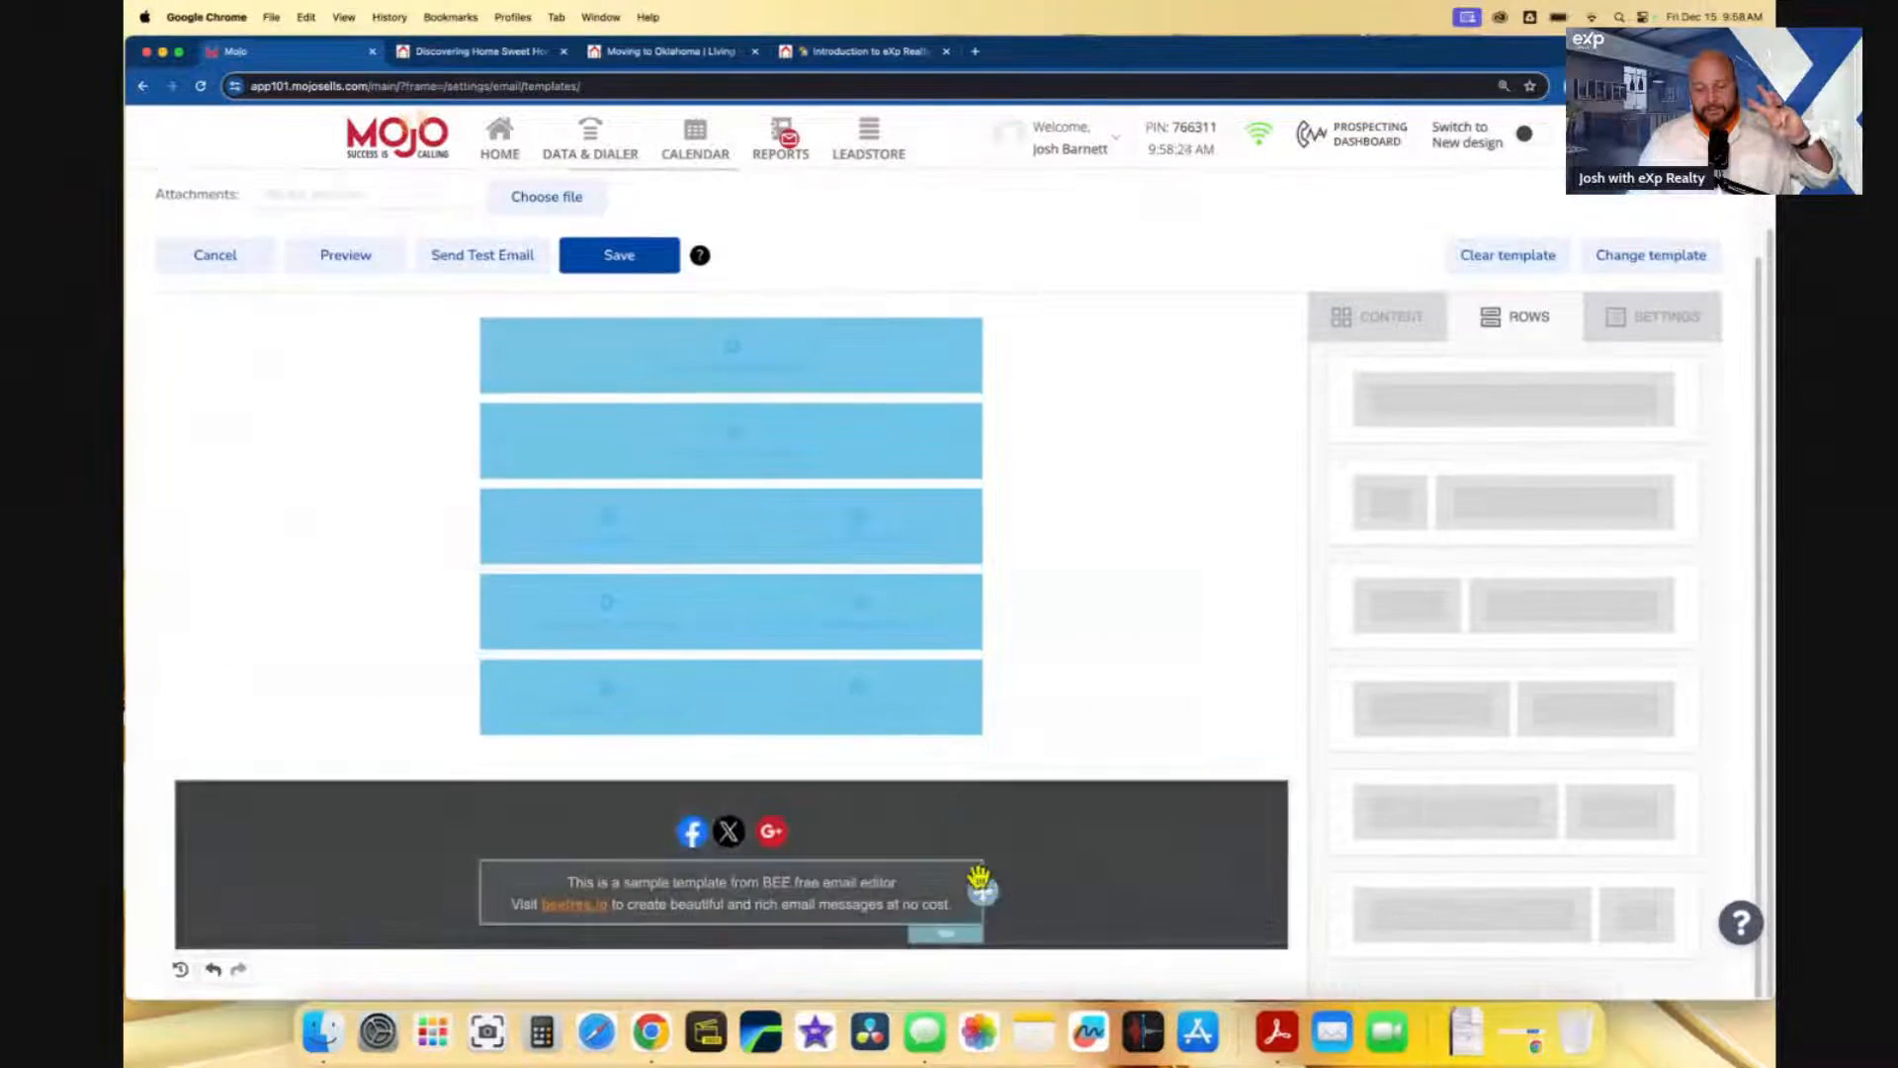
{"action": "scroll", "coordinate": [1087, 722], "scroll_direction": "up", "scroll_amount": 3}
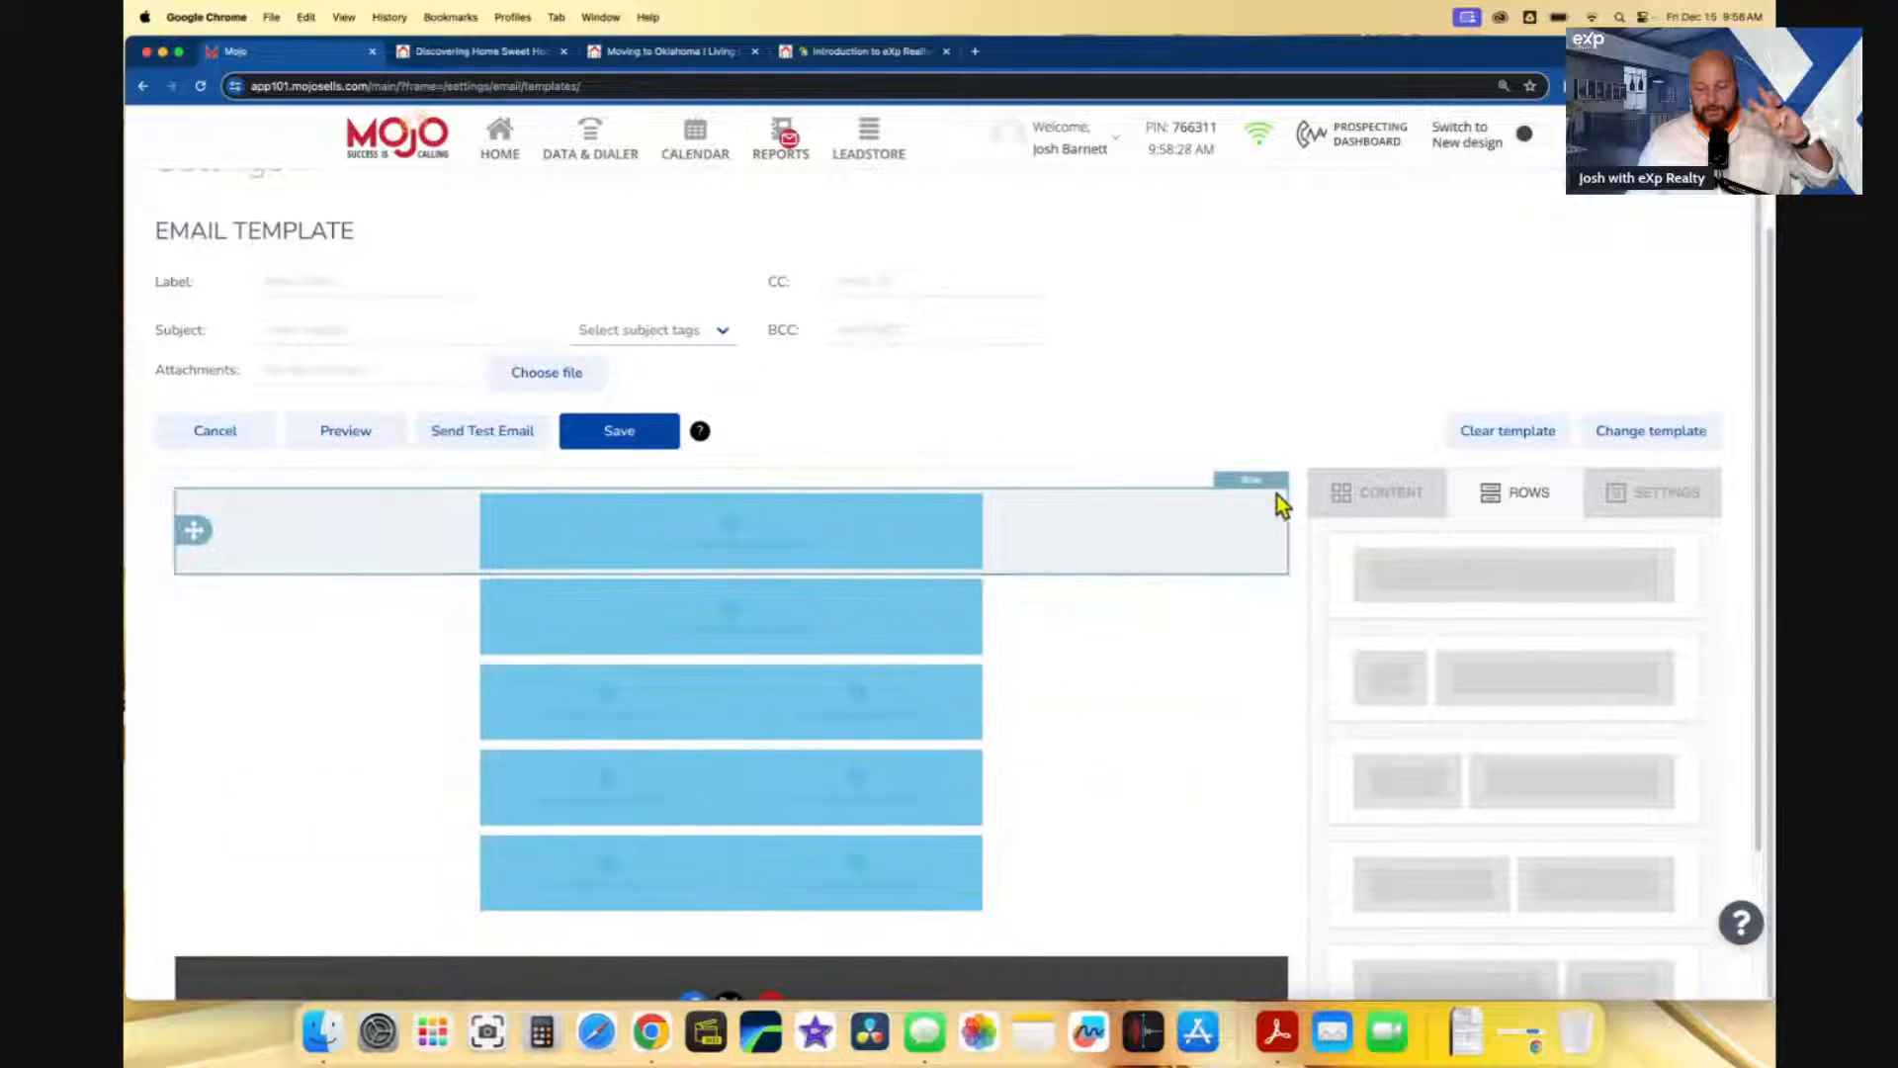
{"action": "left_click", "coordinate": [1190, 537]}
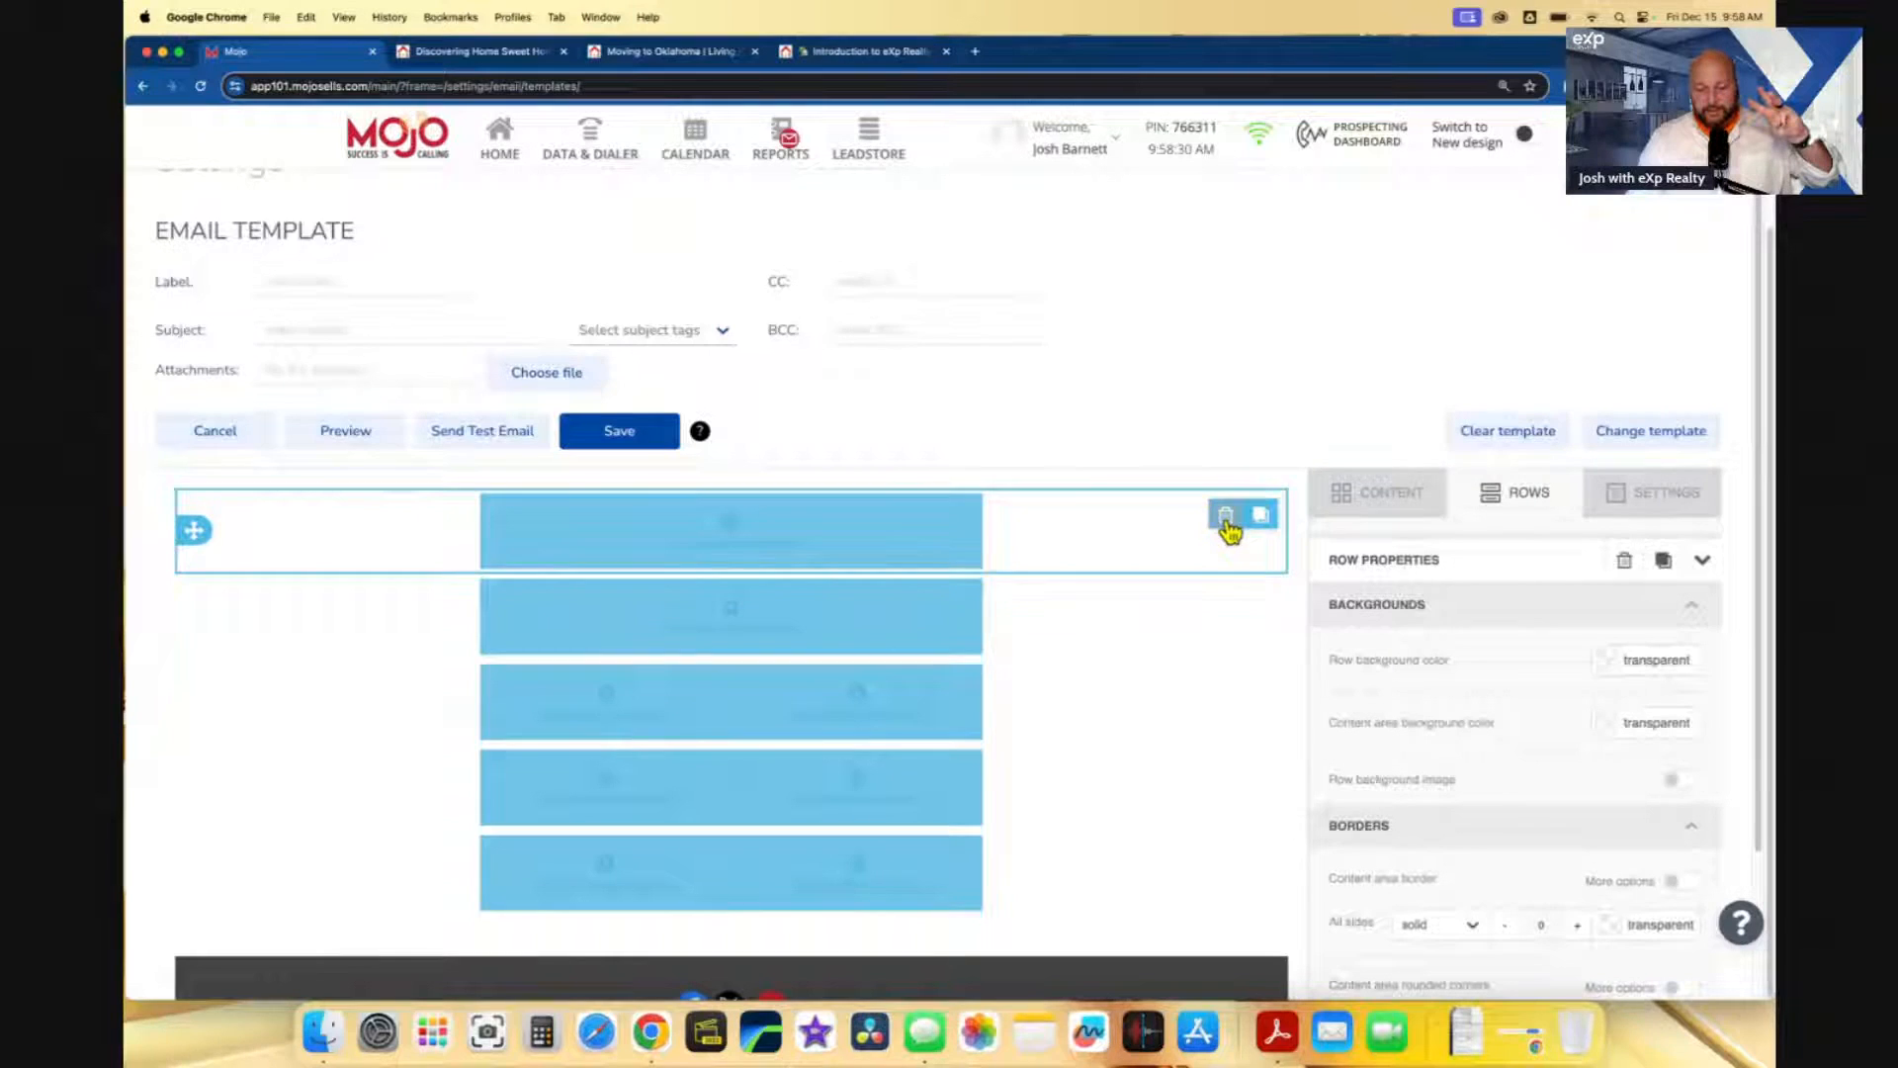
{"action": "left_click", "coordinate": [1221, 621]}
{"action": "left_click", "coordinate": [1202, 694]}
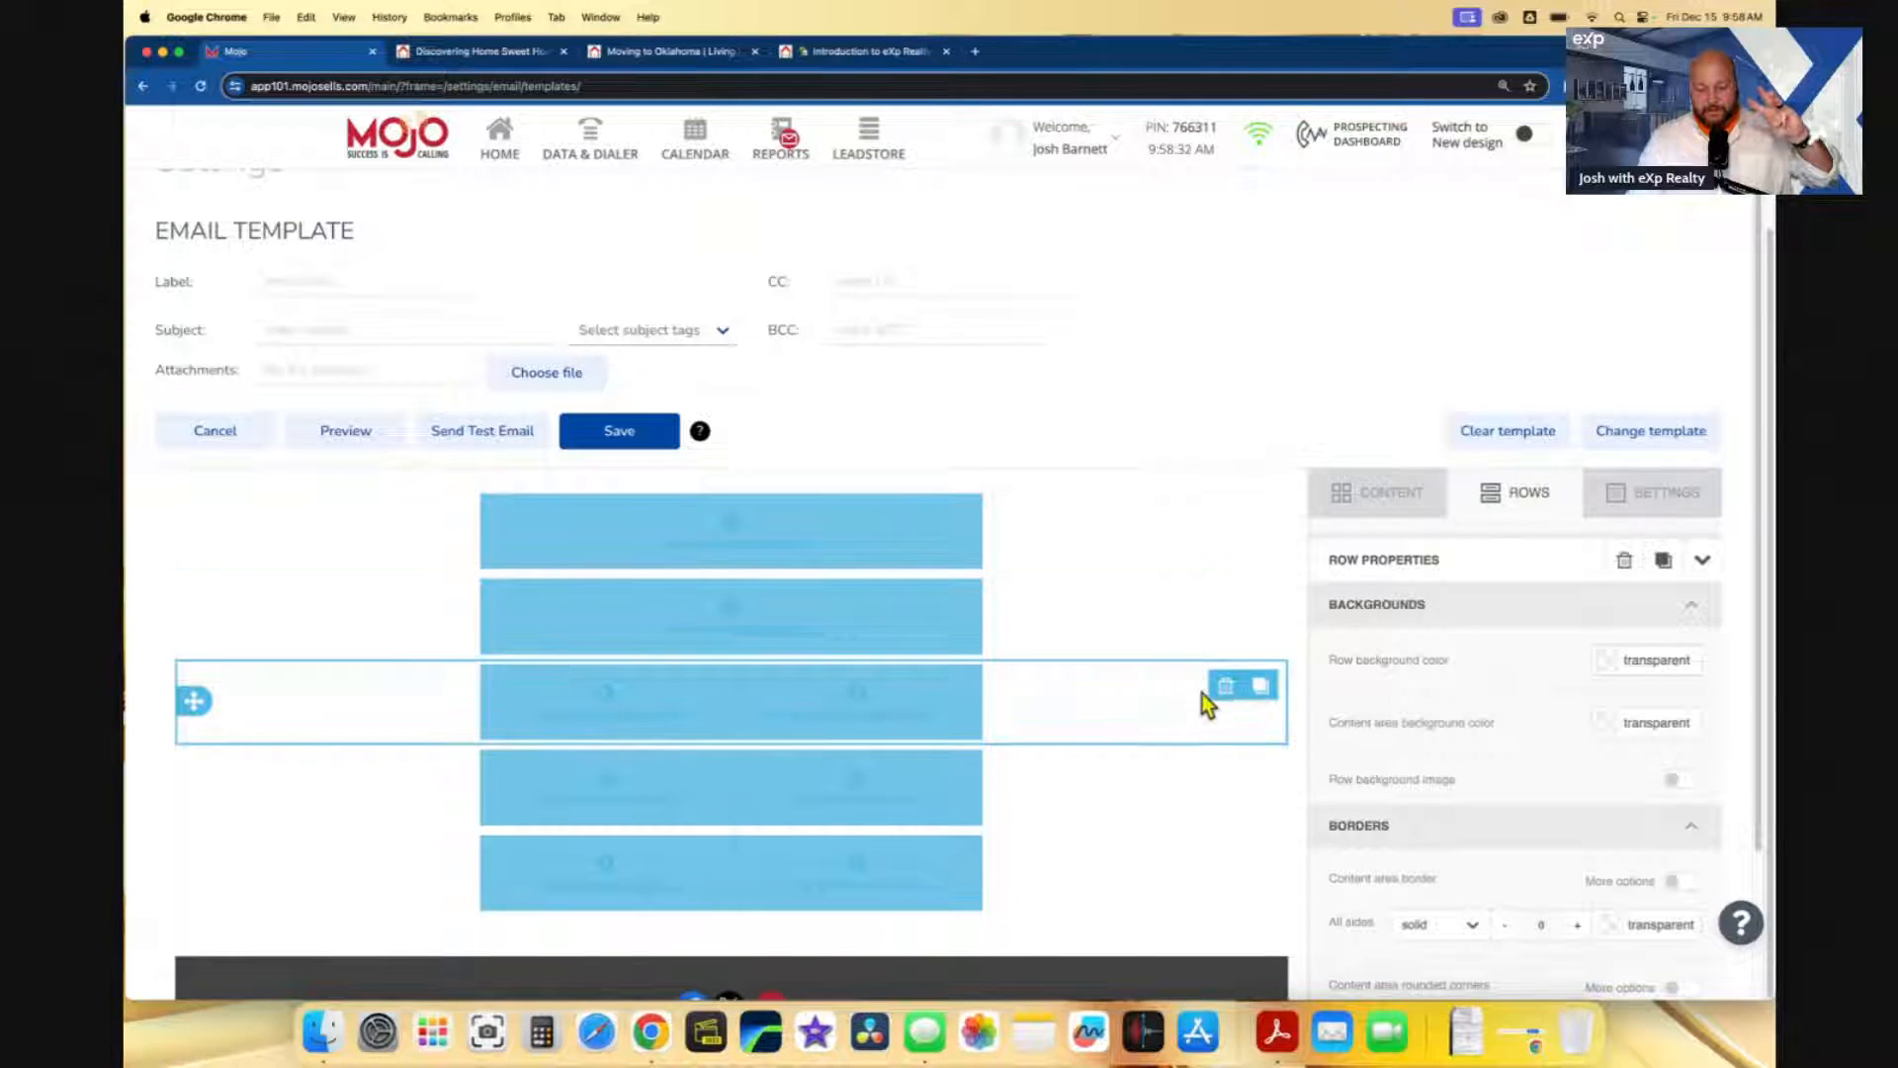
{"action": "left_click", "coordinate": [1520, 496]}
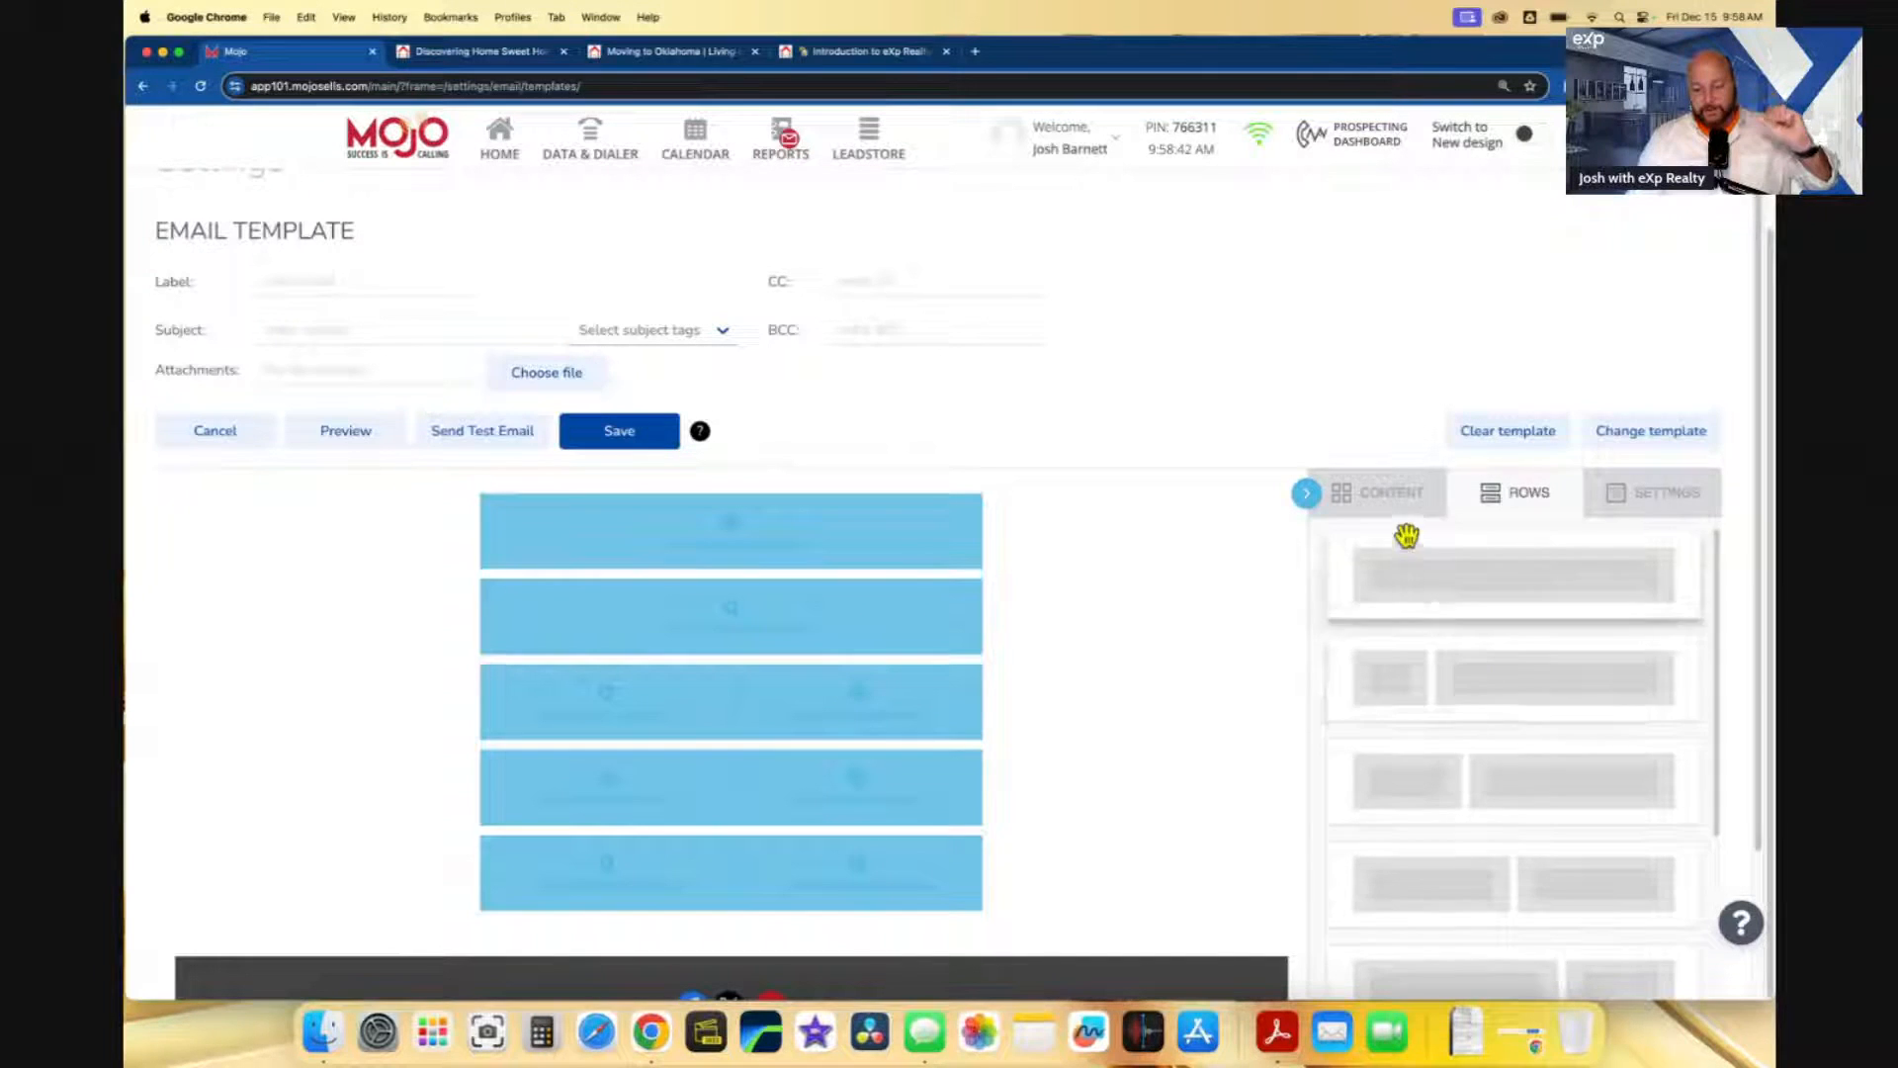
- Place an image in the first row, a divider below it, and an image in the first two-column row
{"action": "left_click", "coordinate": [1394, 495]}
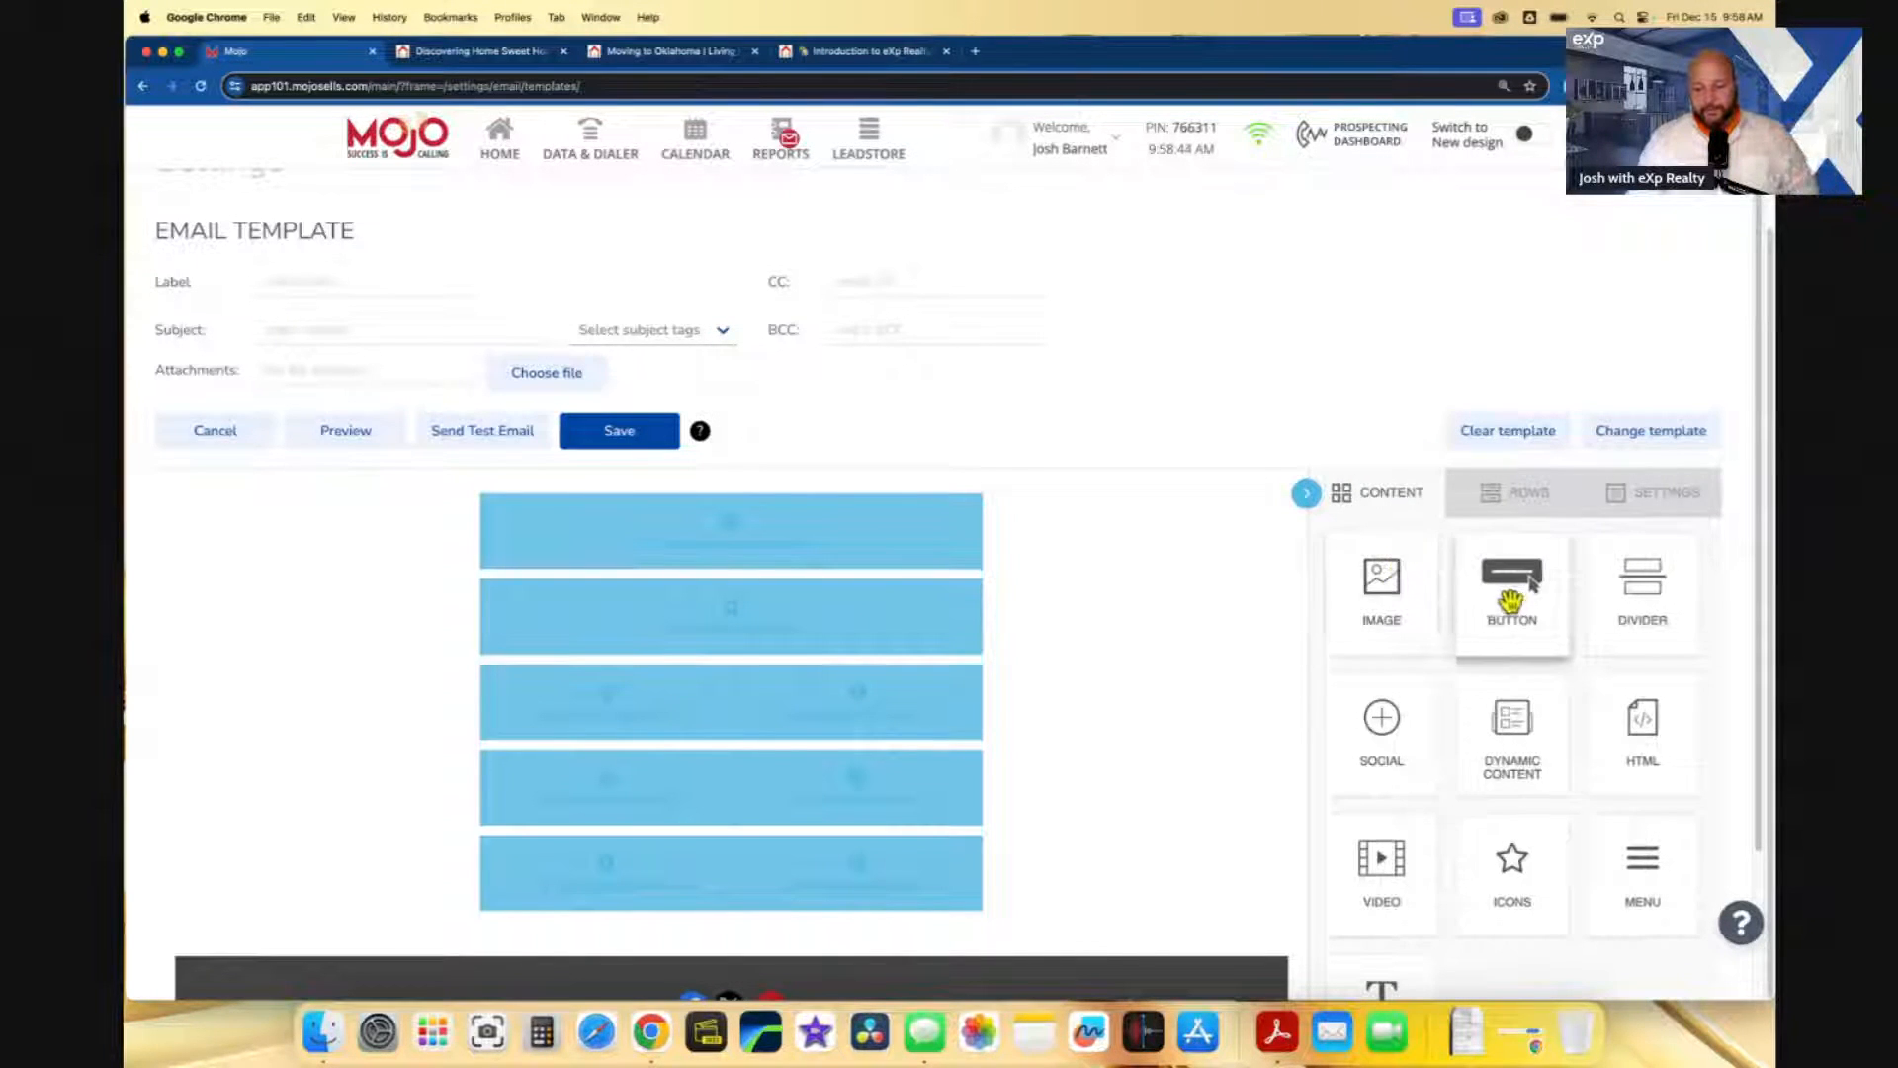
{"action": "left_click_drag", "start_coordinate": [1388, 610], "coordinate": [868, 518]}
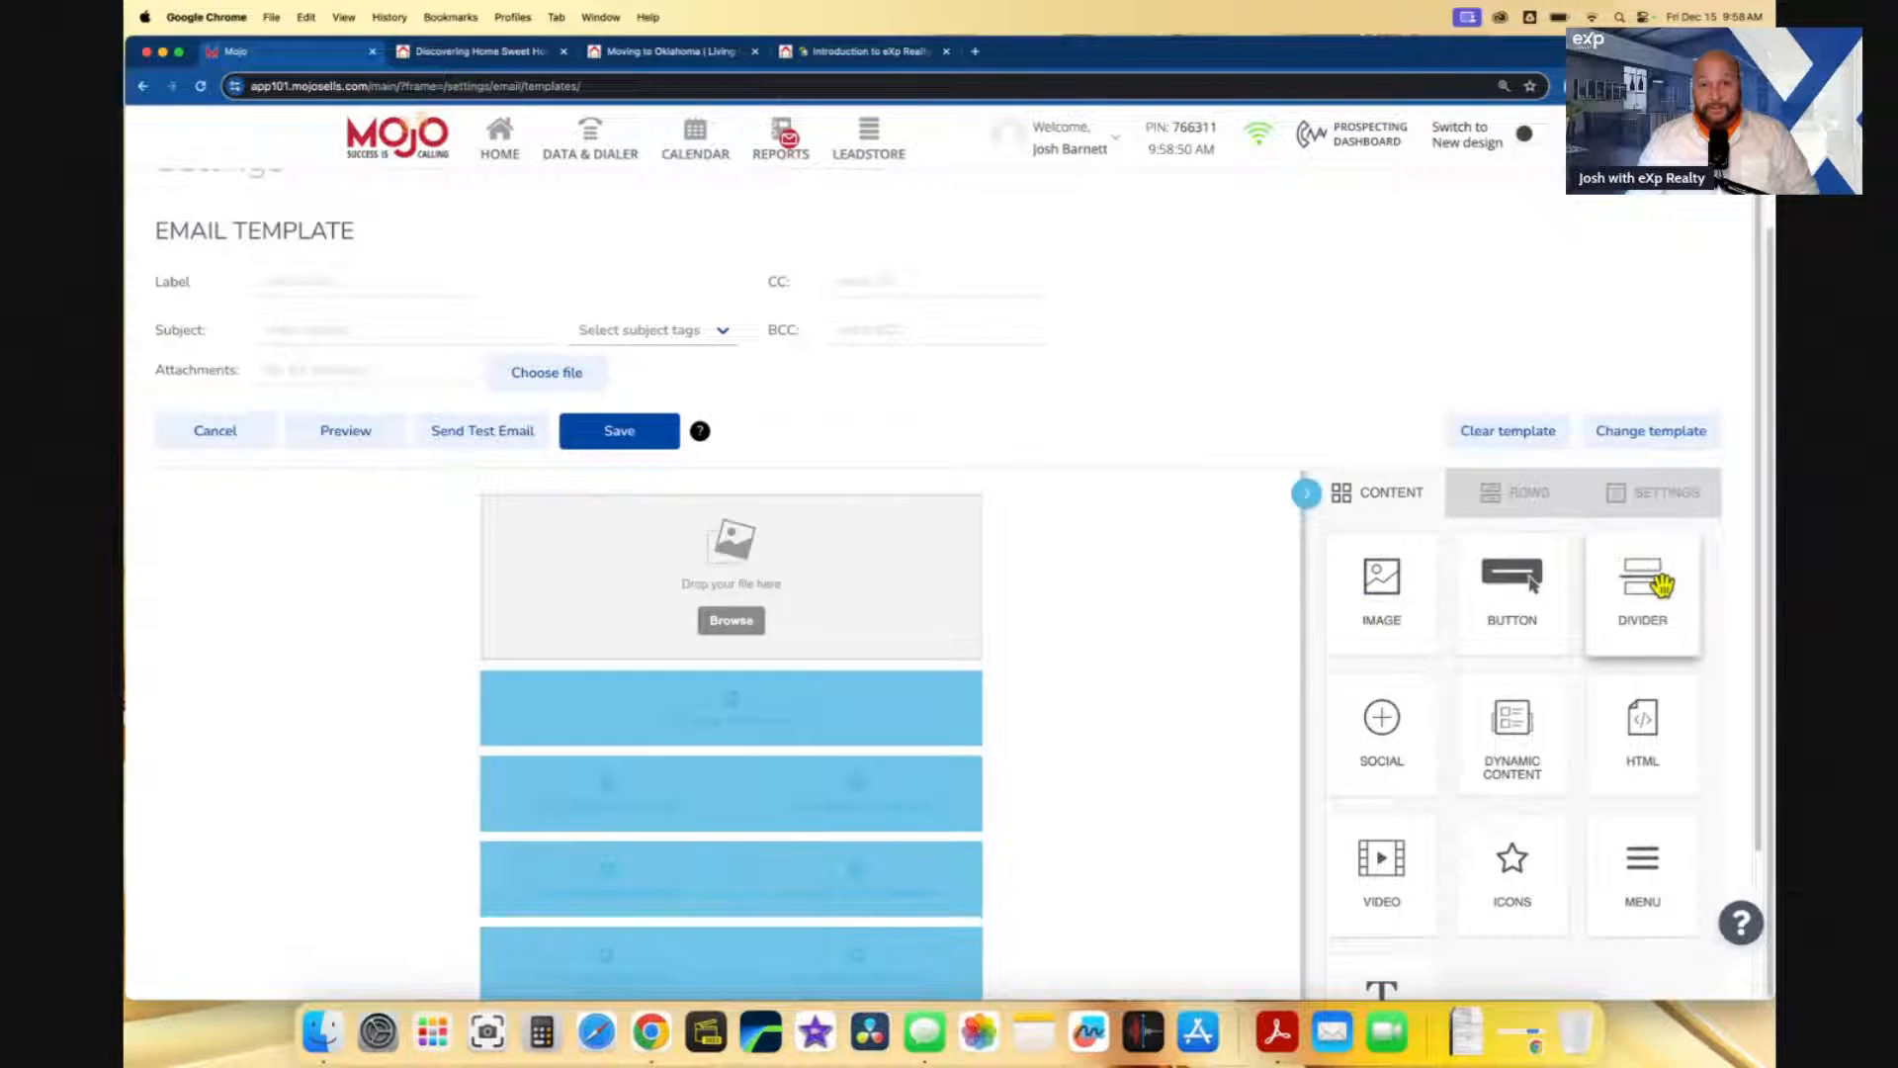
{"action": "left_click_drag", "start_coordinate": [1662, 583], "coordinate": [774, 583]}
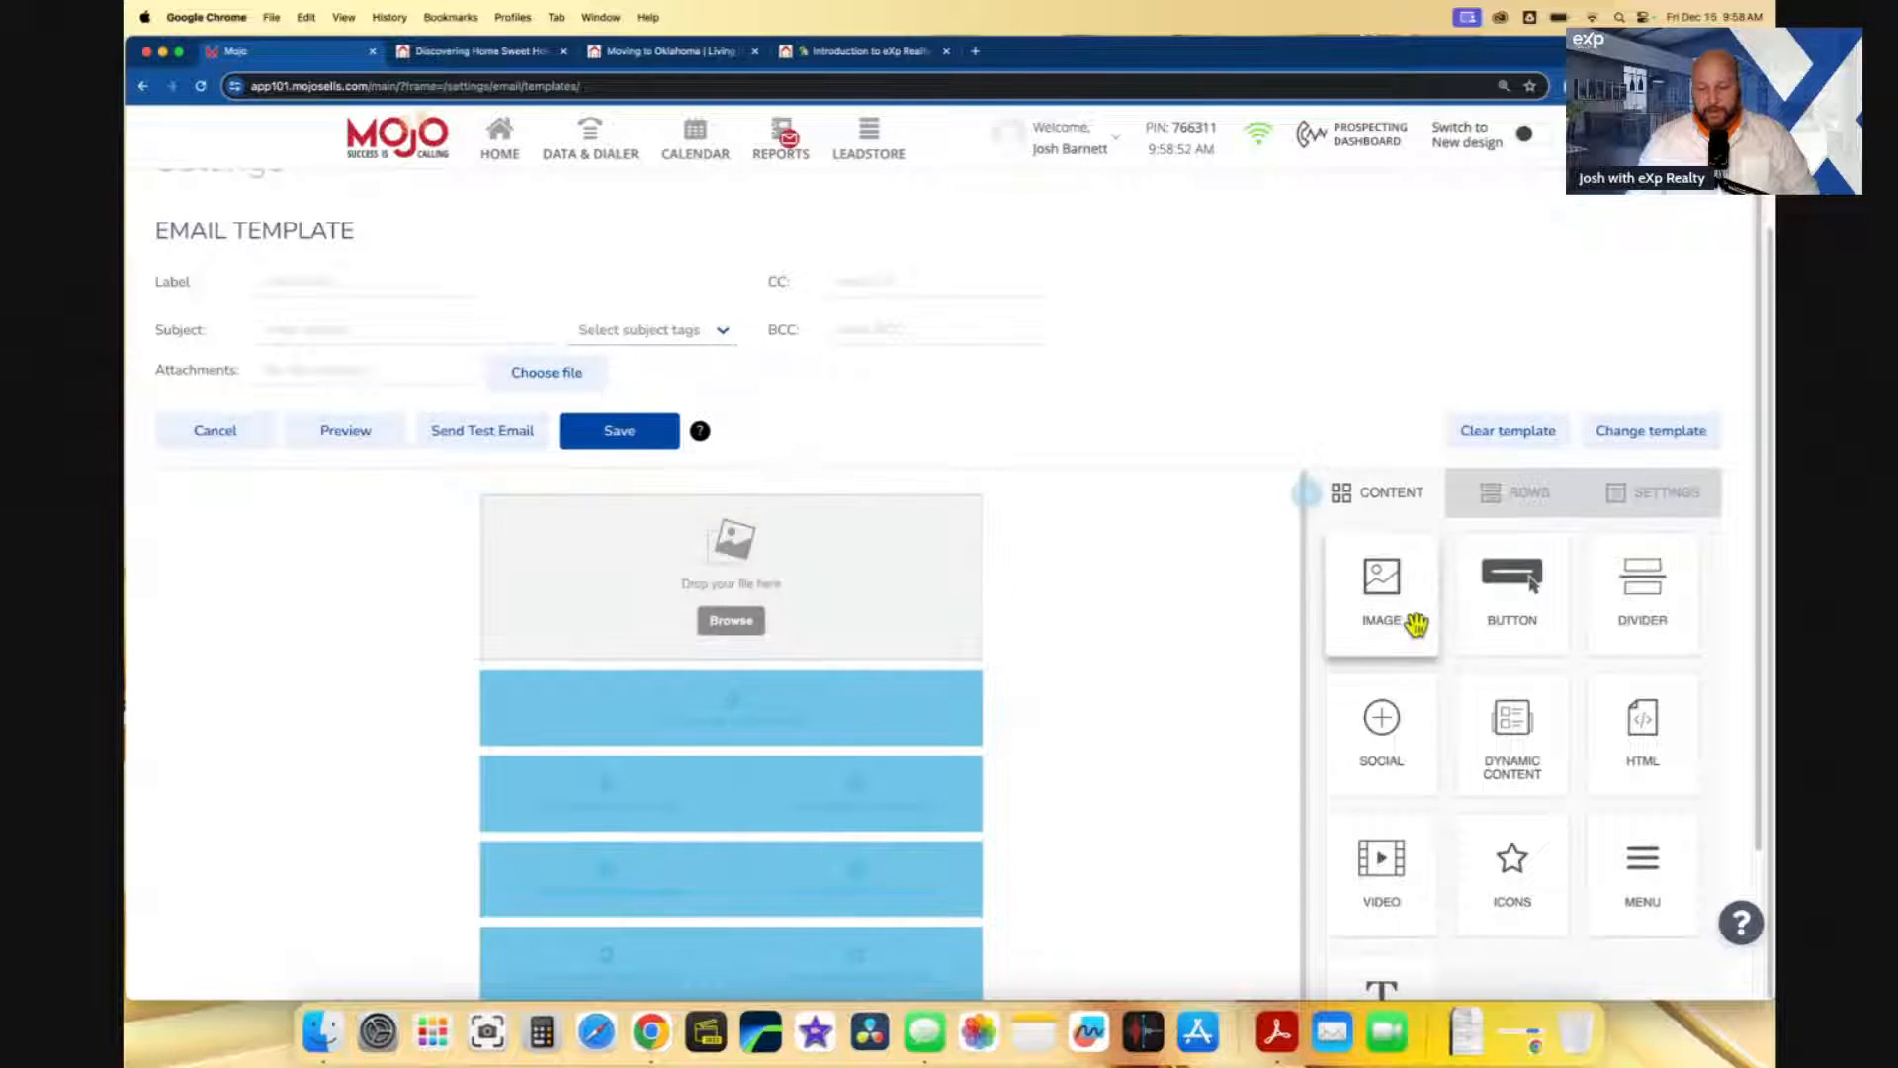
{"action": "left_click_drag", "start_coordinate": [1652, 613], "coordinate": [856, 689]}
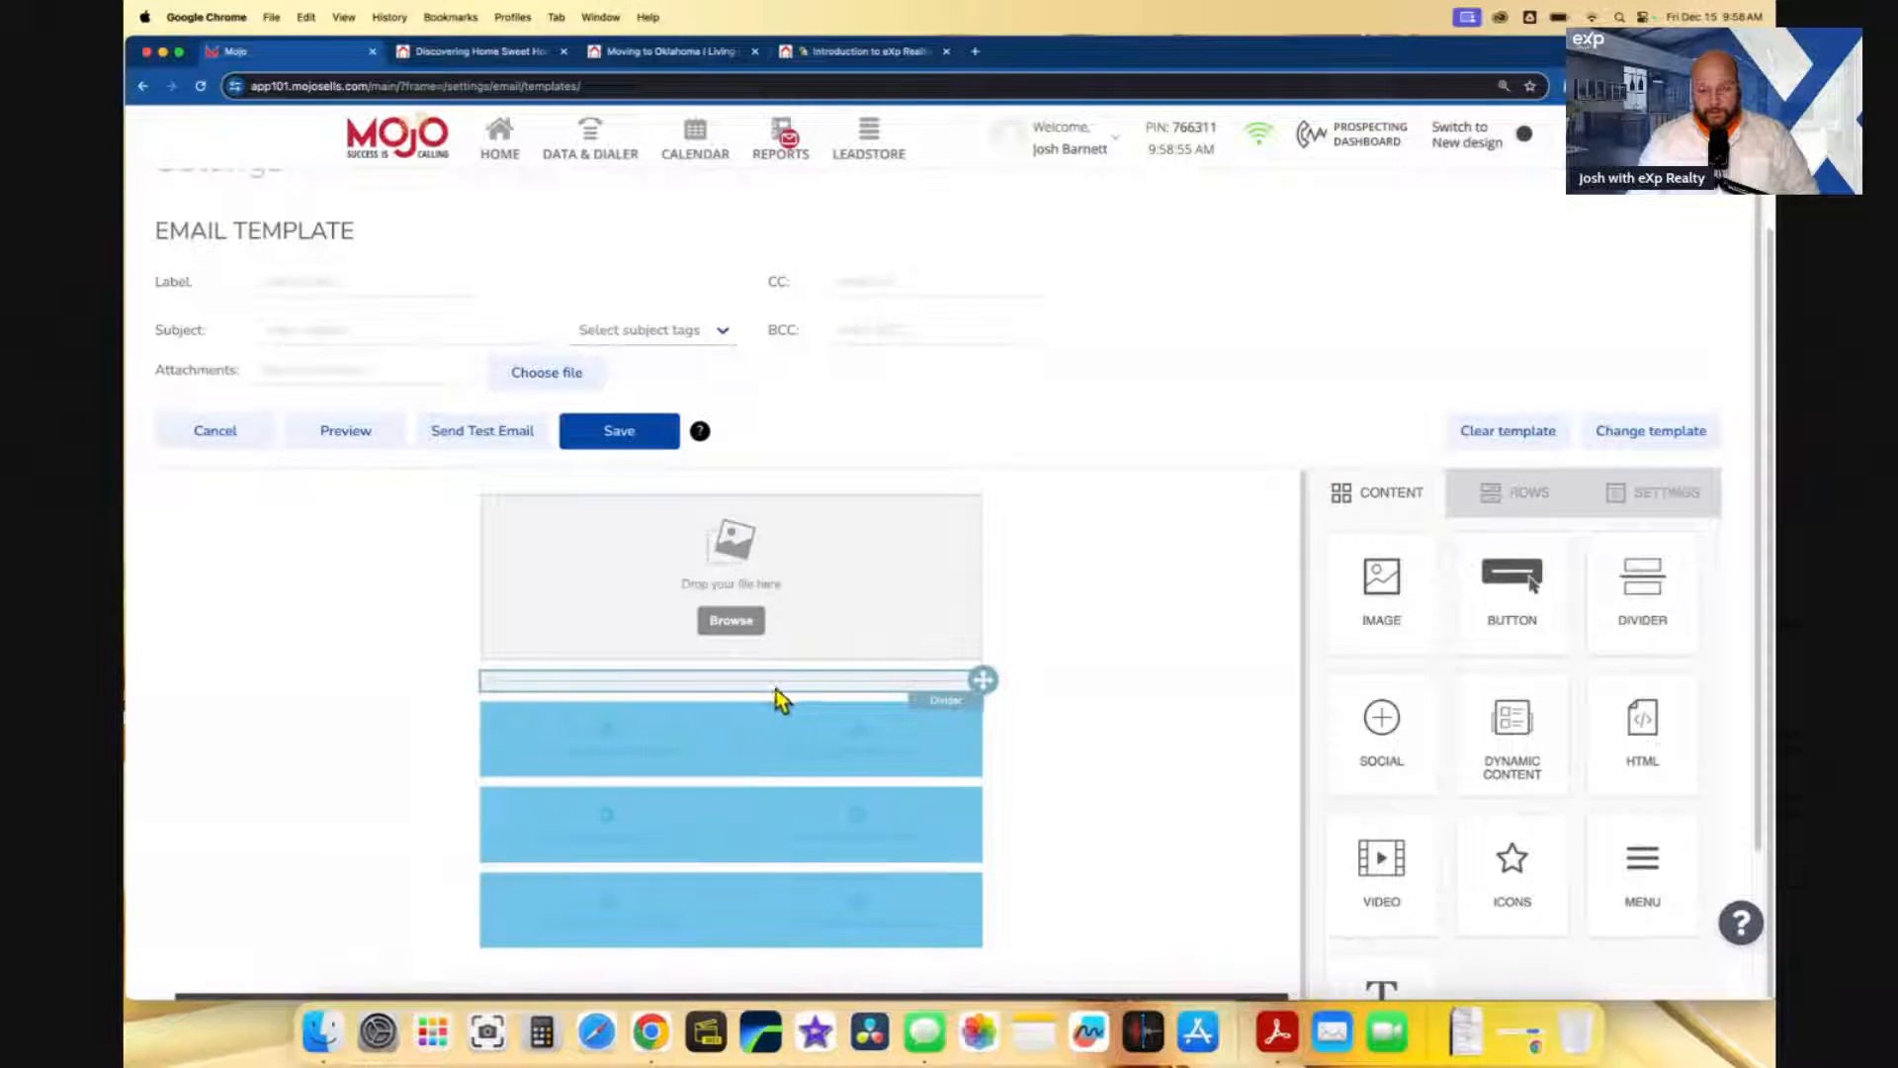
{"action": "scroll", "coordinate": [964, 708], "scroll_direction": "down", "scroll_amount": 1}
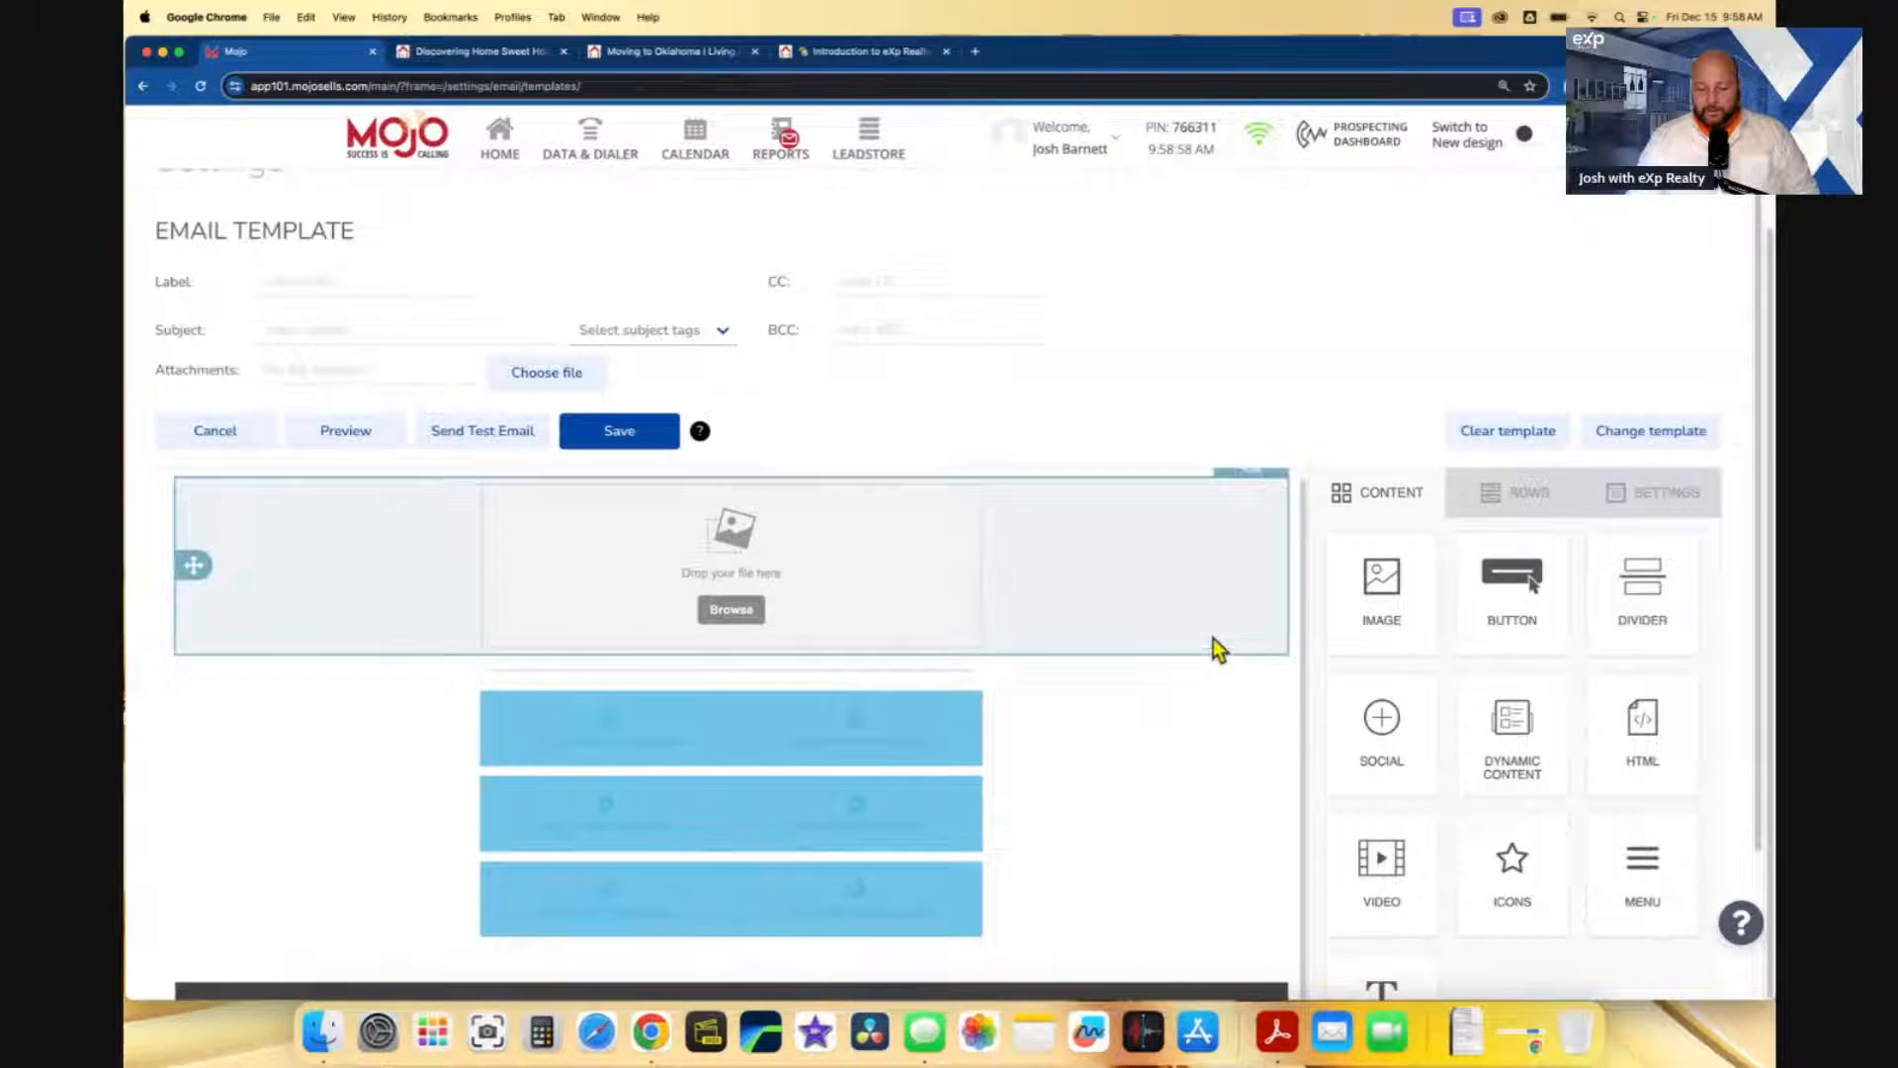
{"action": "left_click_drag", "start_coordinate": [1345, 588], "coordinate": [877, 695]}
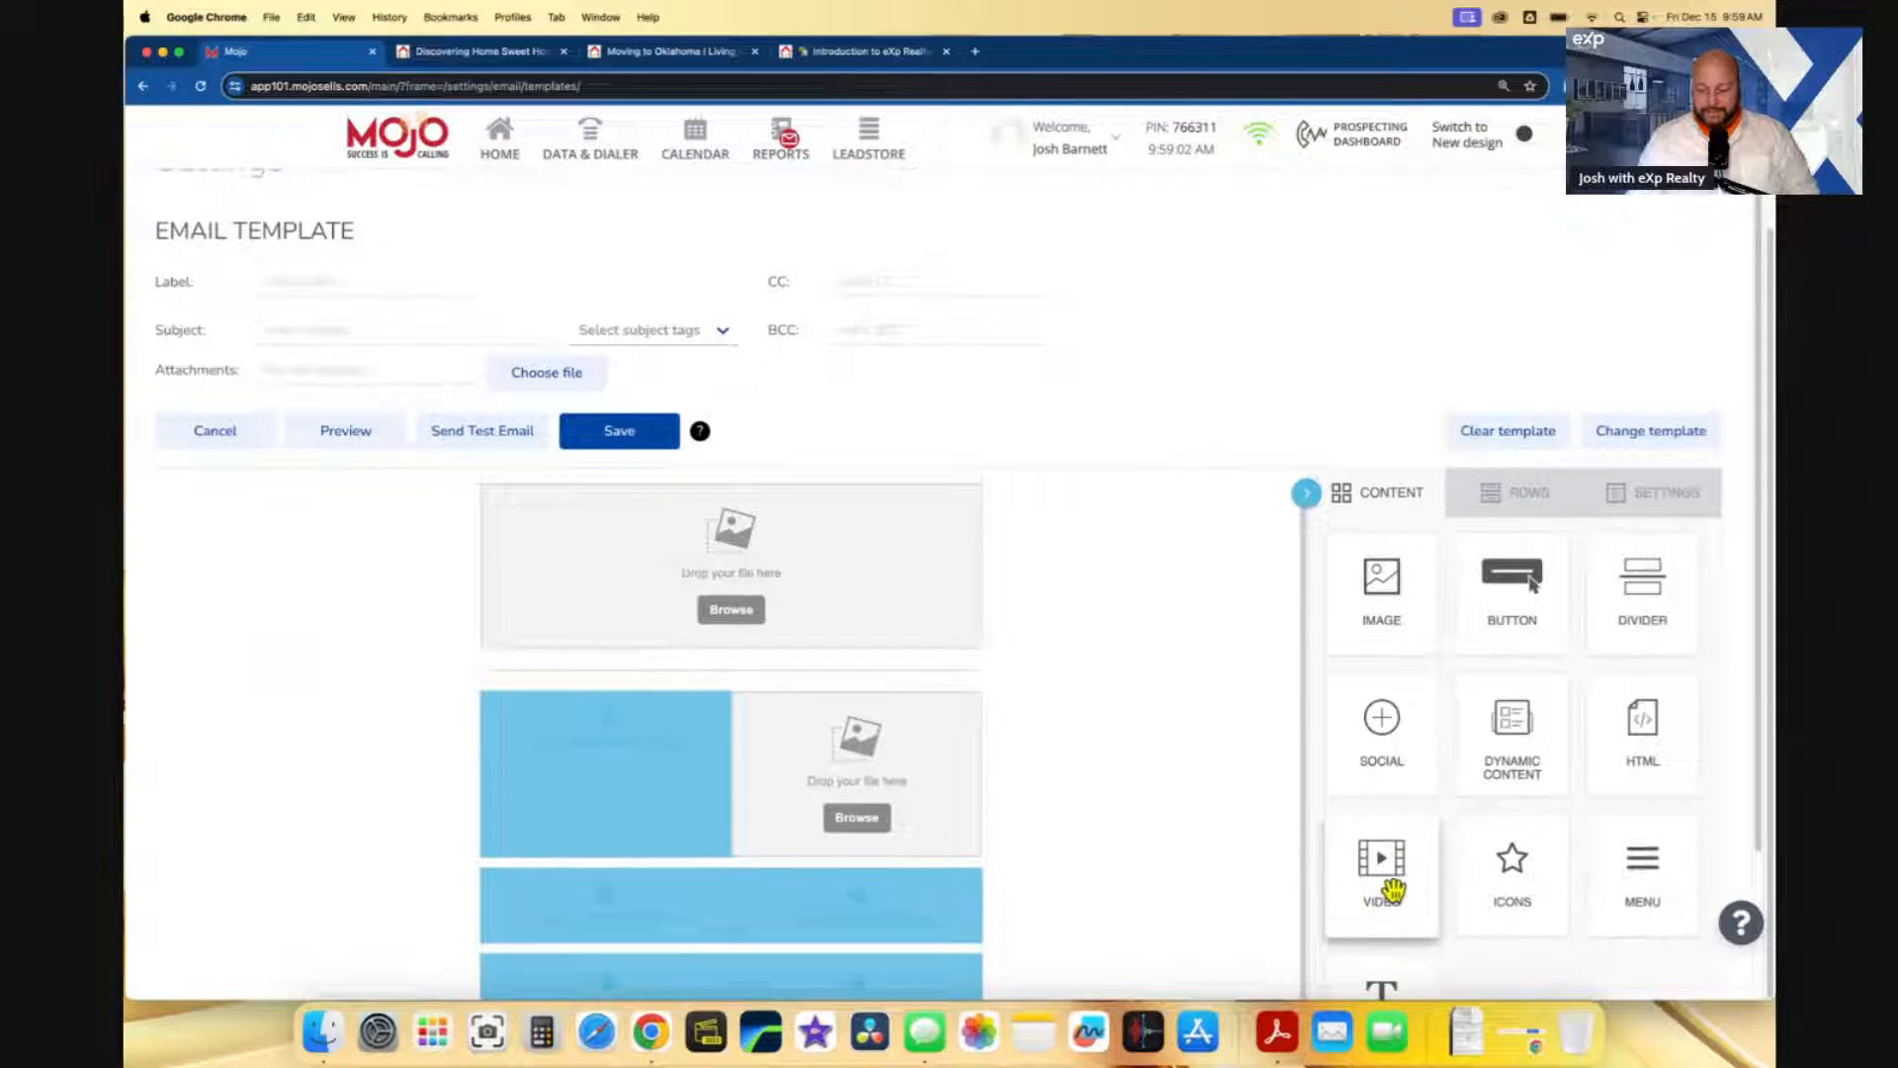
- Fill the remaining two-column rows with alternating image and text blocks, then open a new Chrome tab
{"action": "scroll", "coordinate": [1392, 890], "scroll_direction": "down", "scroll_amount": 3}
{"action": "left_click_drag", "start_coordinate": [1394, 889], "coordinate": [678, 604]}
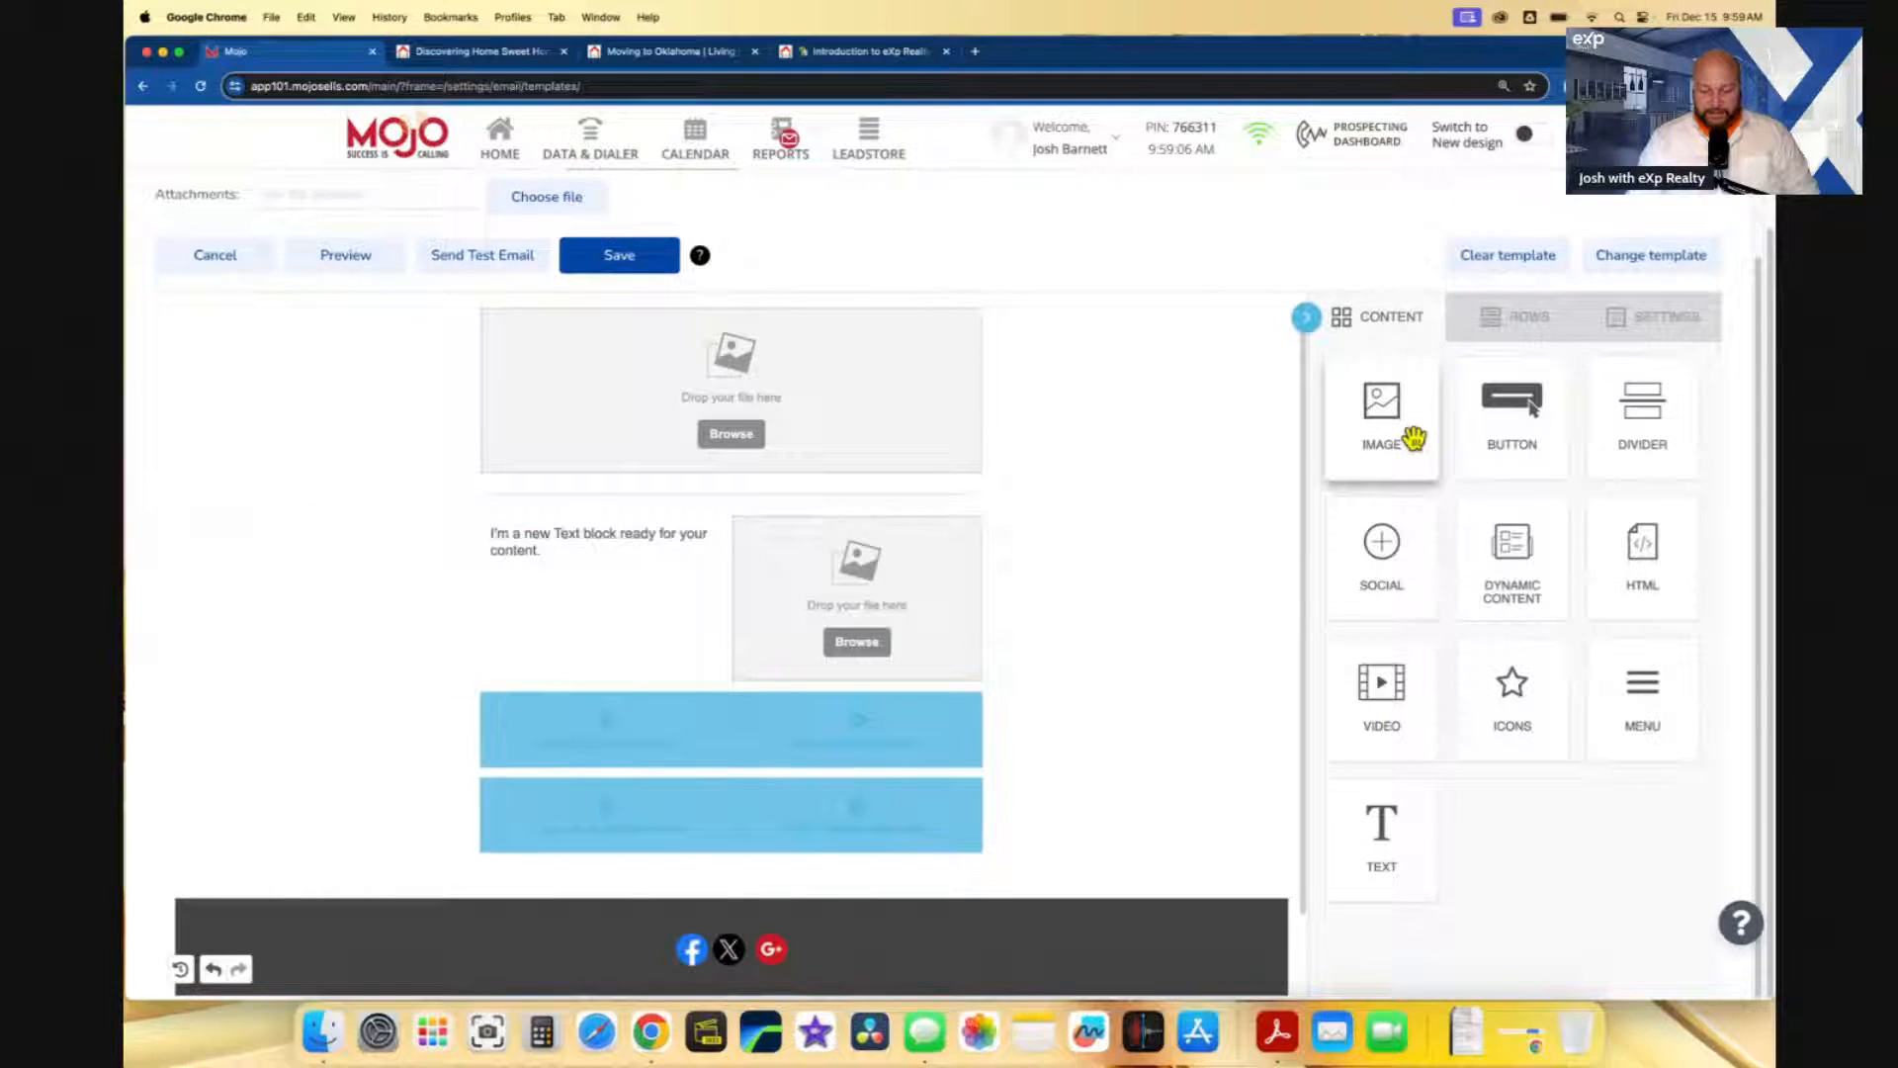
{"action": "left_click_drag", "start_coordinate": [1414, 437], "coordinate": [635, 710]}
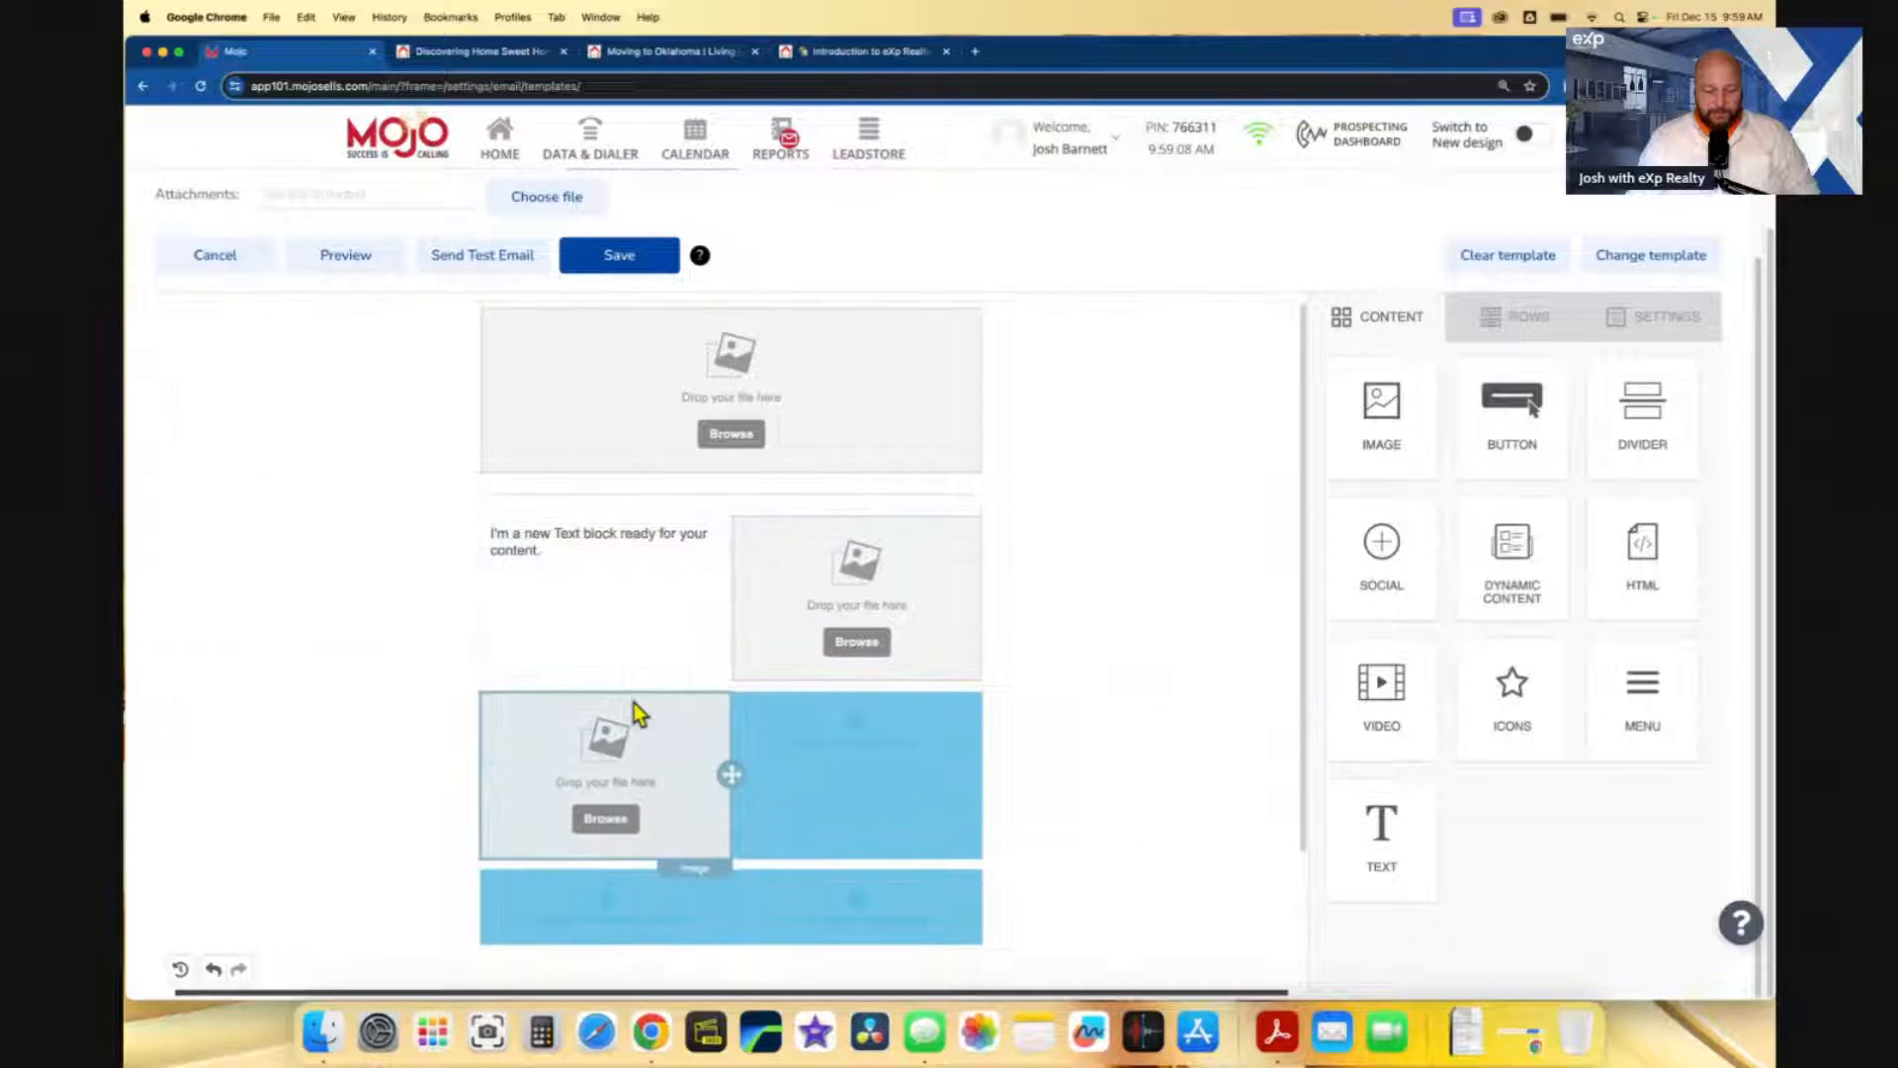
{"action": "scroll", "coordinate": [860, 682], "scroll_direction": "down", "scroll_amount": 3}
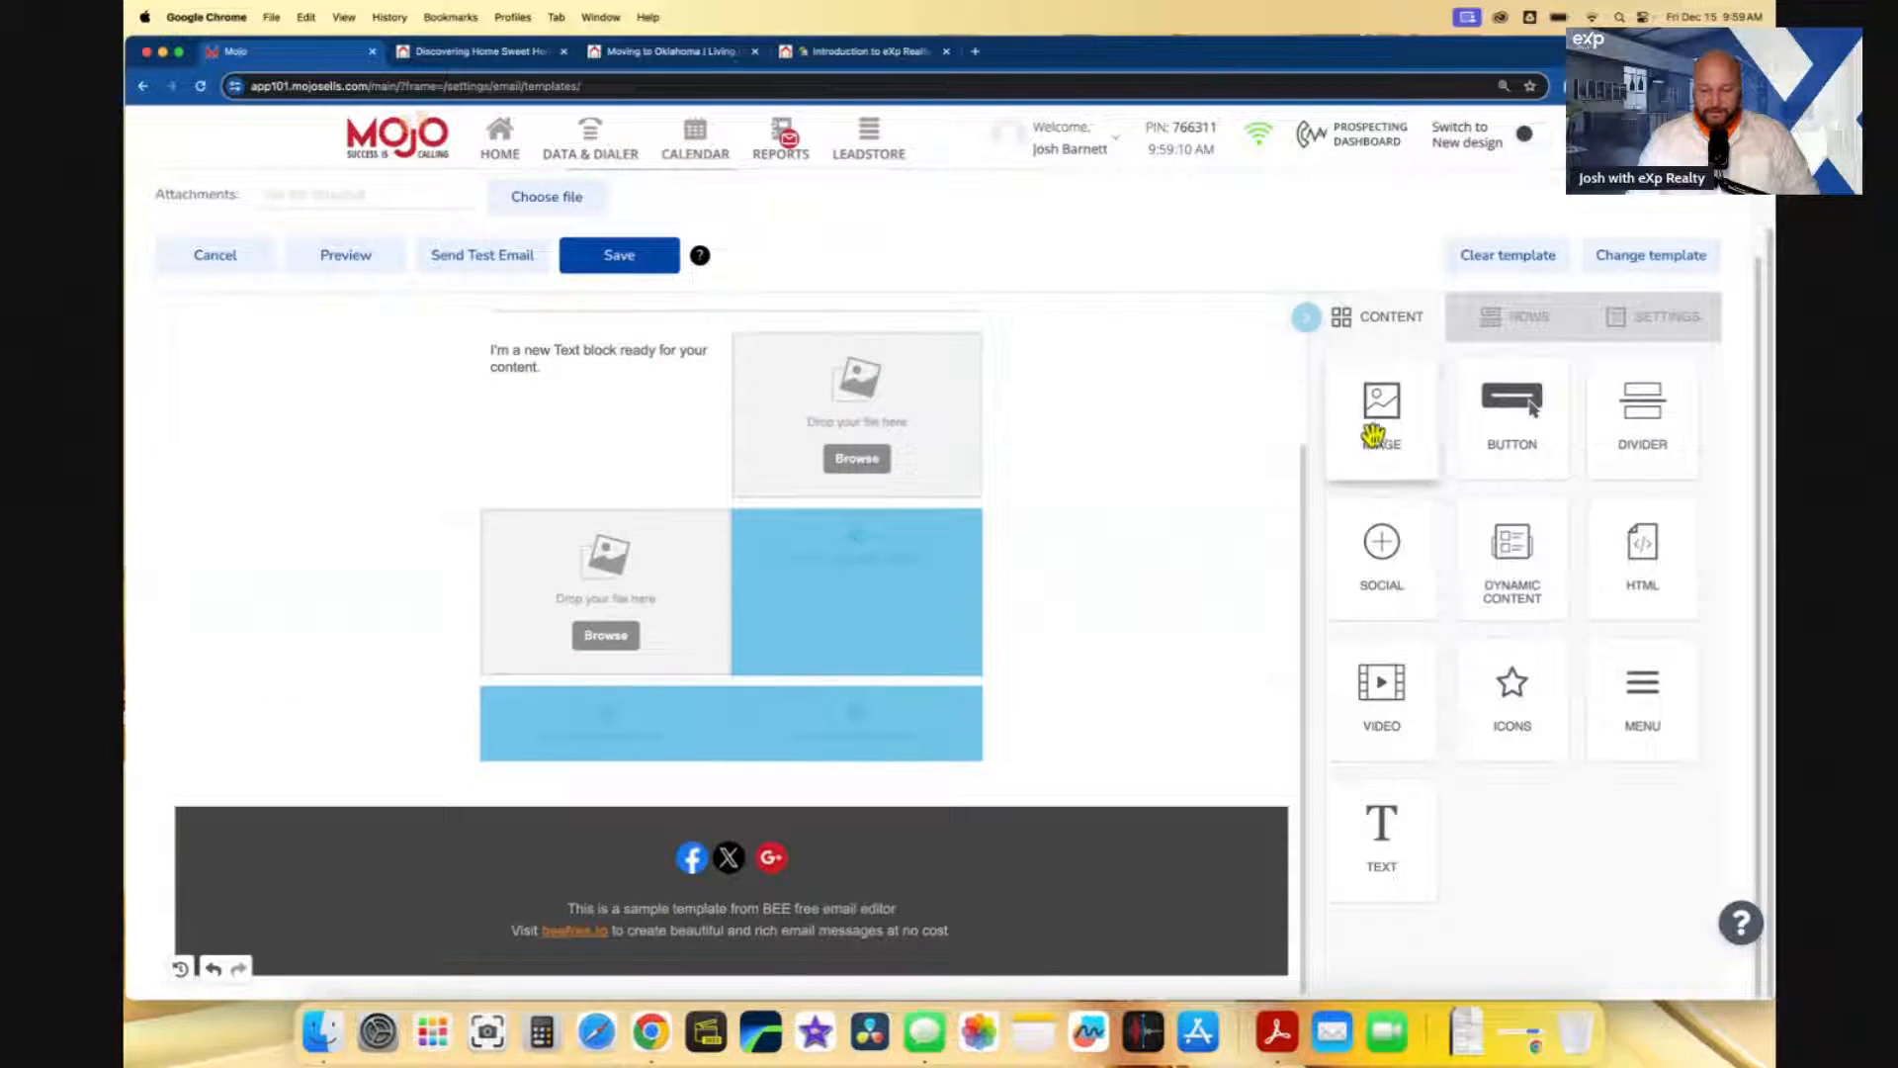
{"action": "left_click_drag", "start_coordinate": [1374, 435], "coordinate": [850, 717]}
{"action": "scroll", "coordinate": [881, 632], "scroll_direction": "up", "scroll_amount": 3}
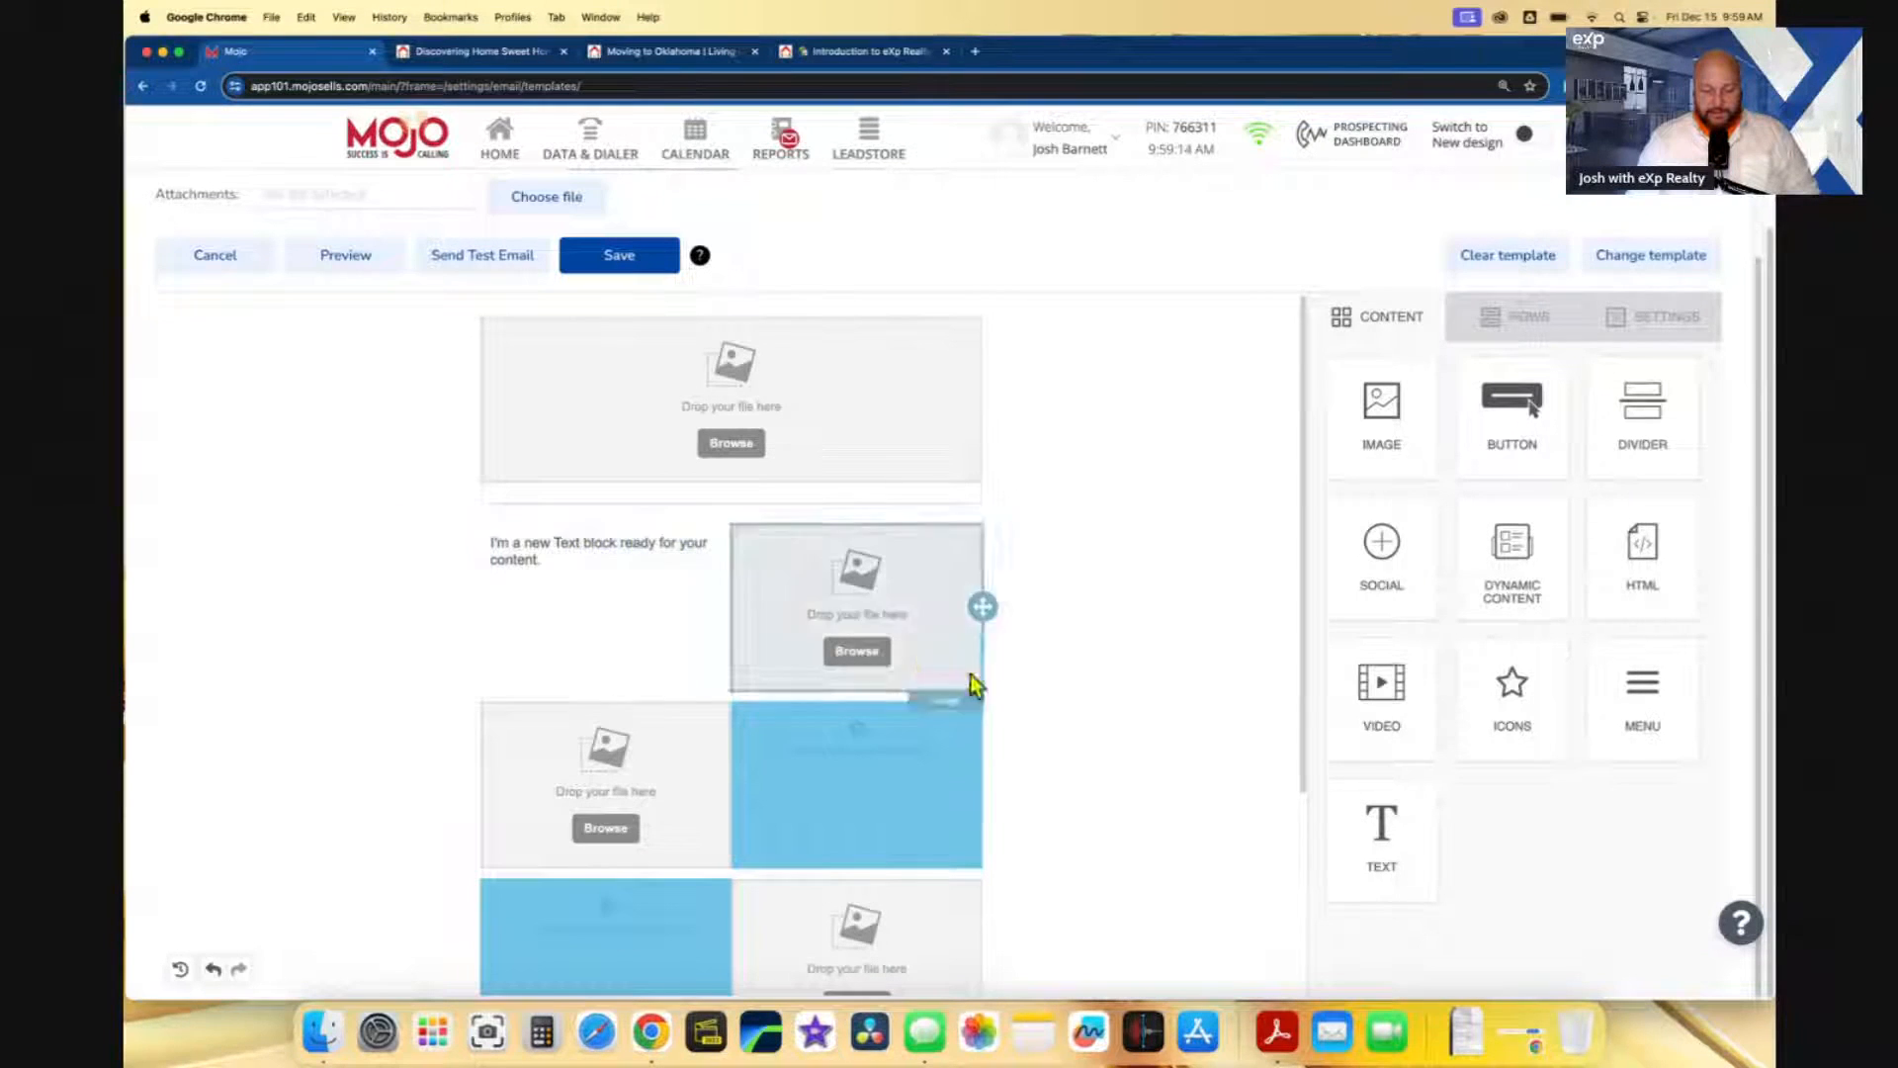
{"action": "left_click_drag", "start_coordinate": [1381, 852], "coordinate": [850, 766]}
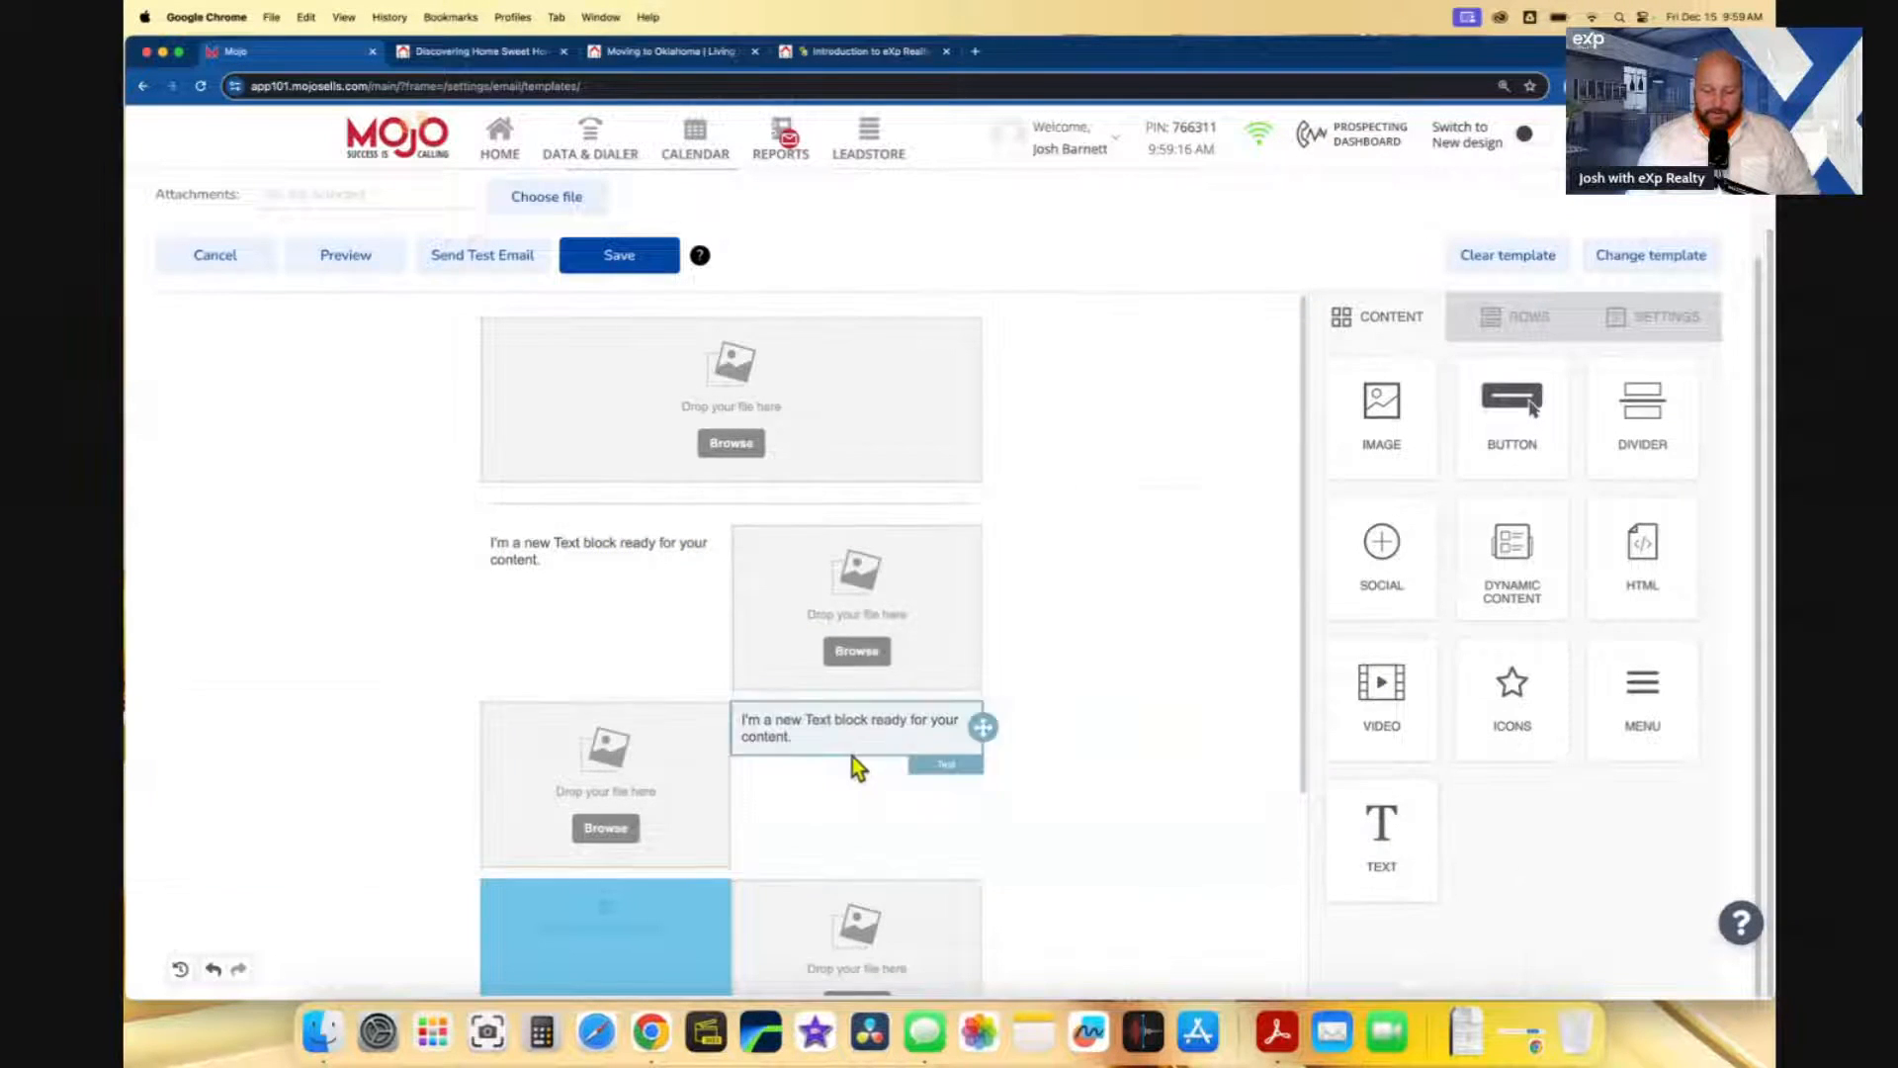
{"action": "scroll", "coordinate": [851, 767], "scroll_direction": "down", "scroll_amount": 3}
{"action": "left_click_drag", "start_coordinate": [1365, 842], "coordinate": [613, 633]}
{"action": "scroll", "coordinate": [896, 658], "scroll_direction": "up", "scroll_amount": 3}
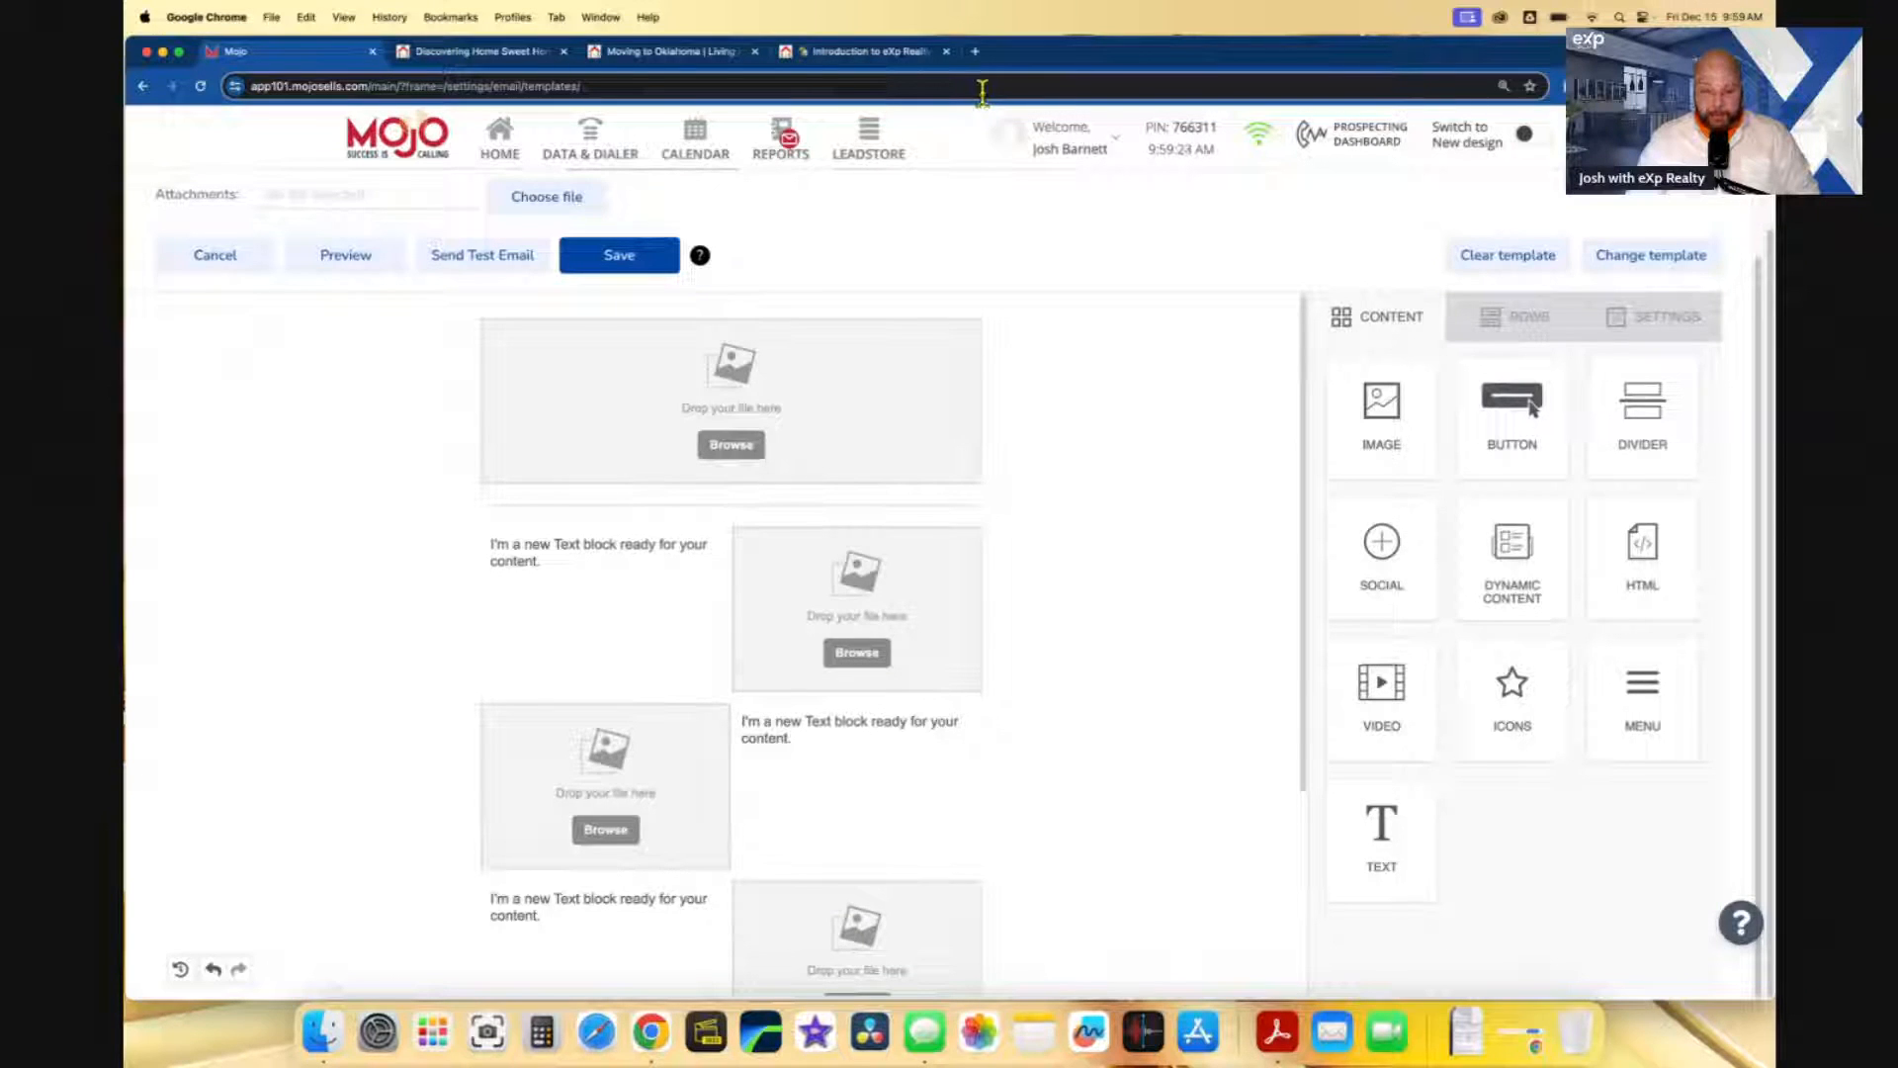
{"action": "left_click", "coordinate": [975, 53]}
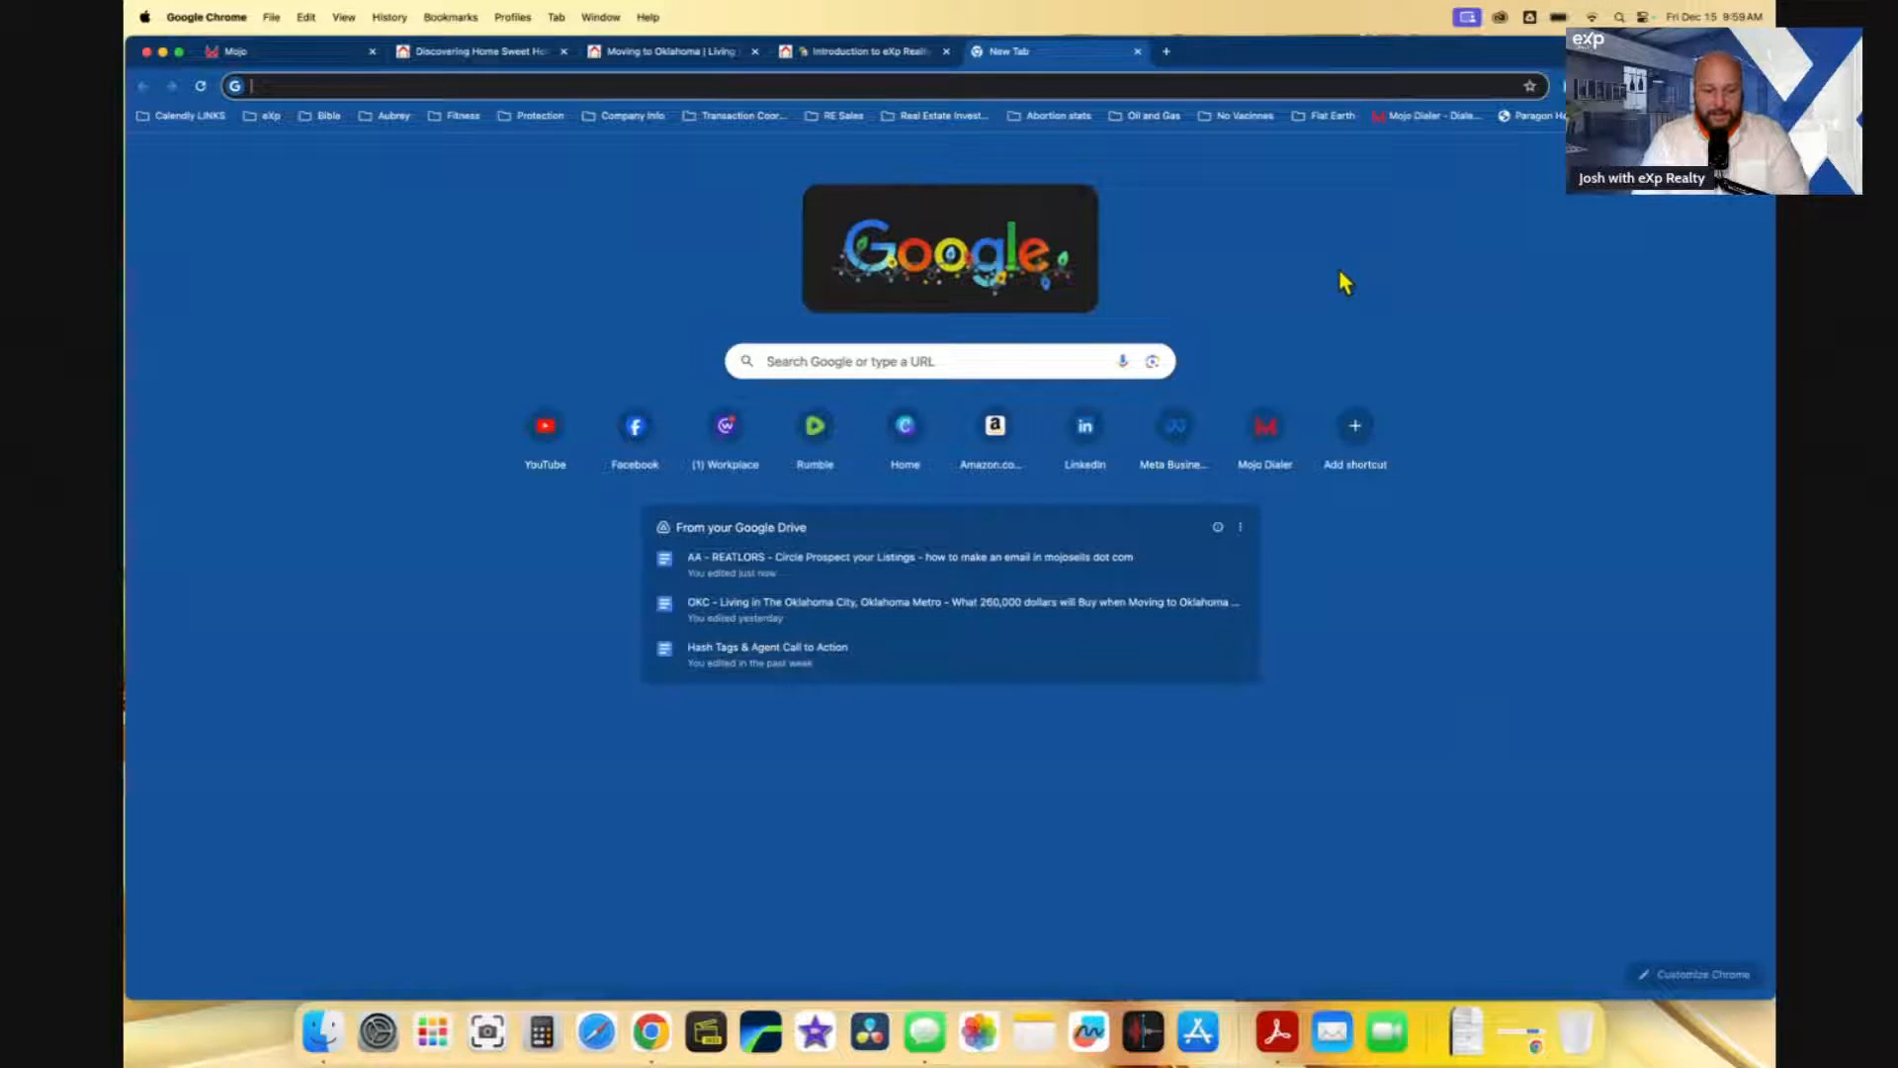
- Go to Canva, copy the tecumseh cover image design, and open the copy
{"action": "type", "text": "canva"}
{"action": "key", "text": "Return"}
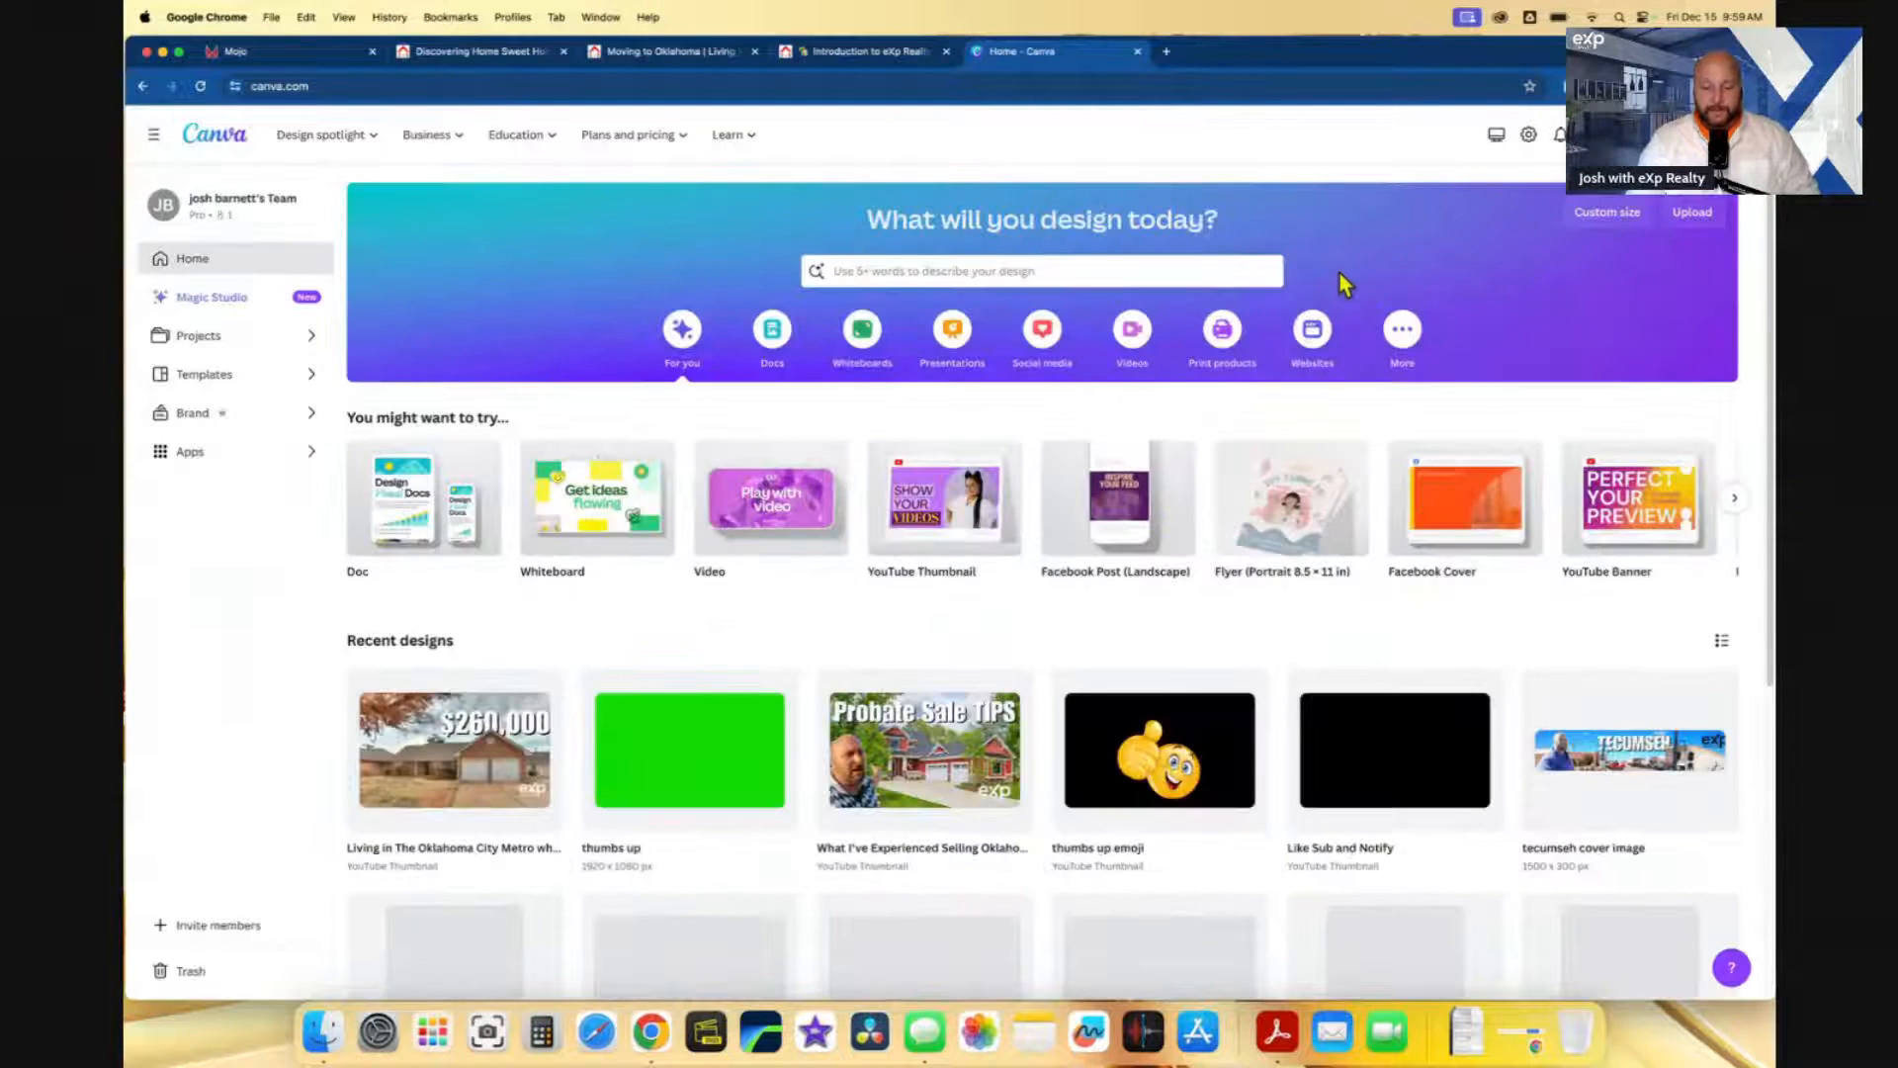
{"action": "scroll", "coordinate": [1343, 371], "scroll_direction": "down", "scroll_amount": 2}
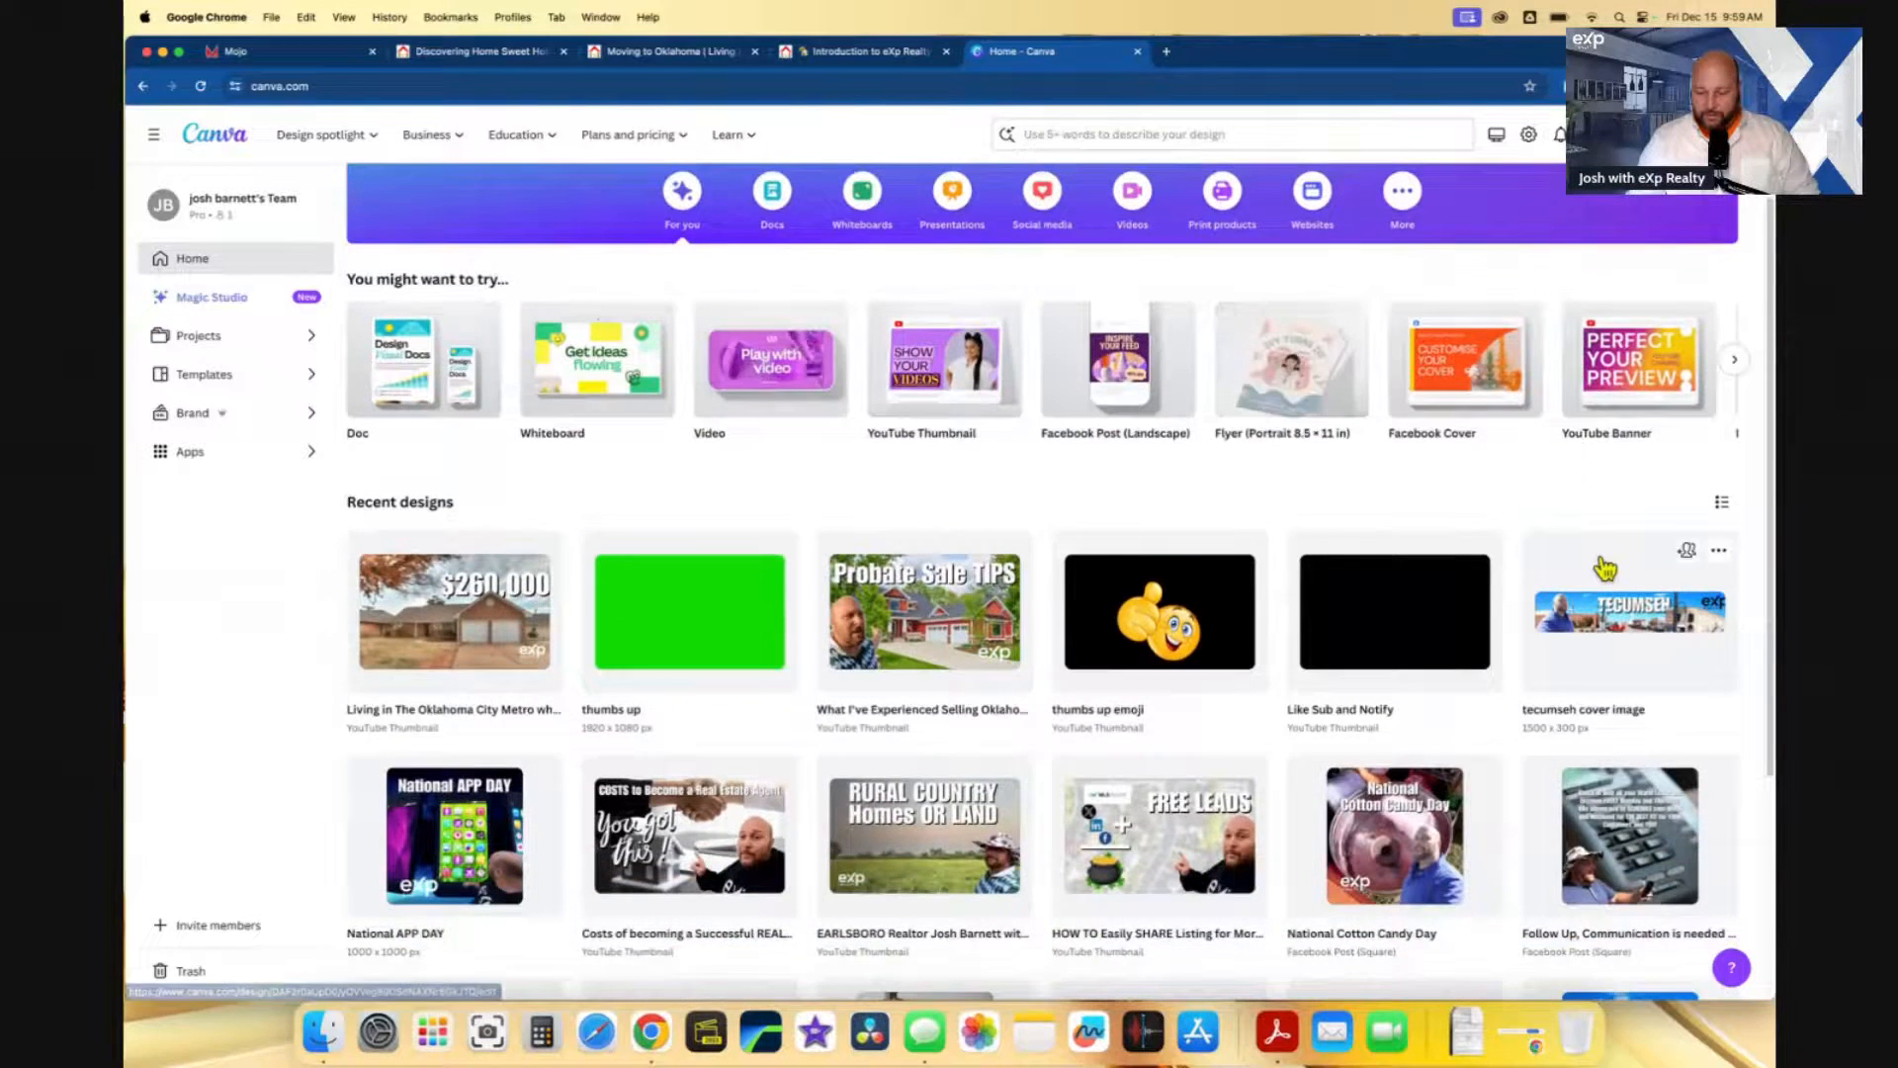
{"action": "left_click", "coordinate": [1719, 551]}
{"action": "left_click", "coordinate": [1661, 692]}
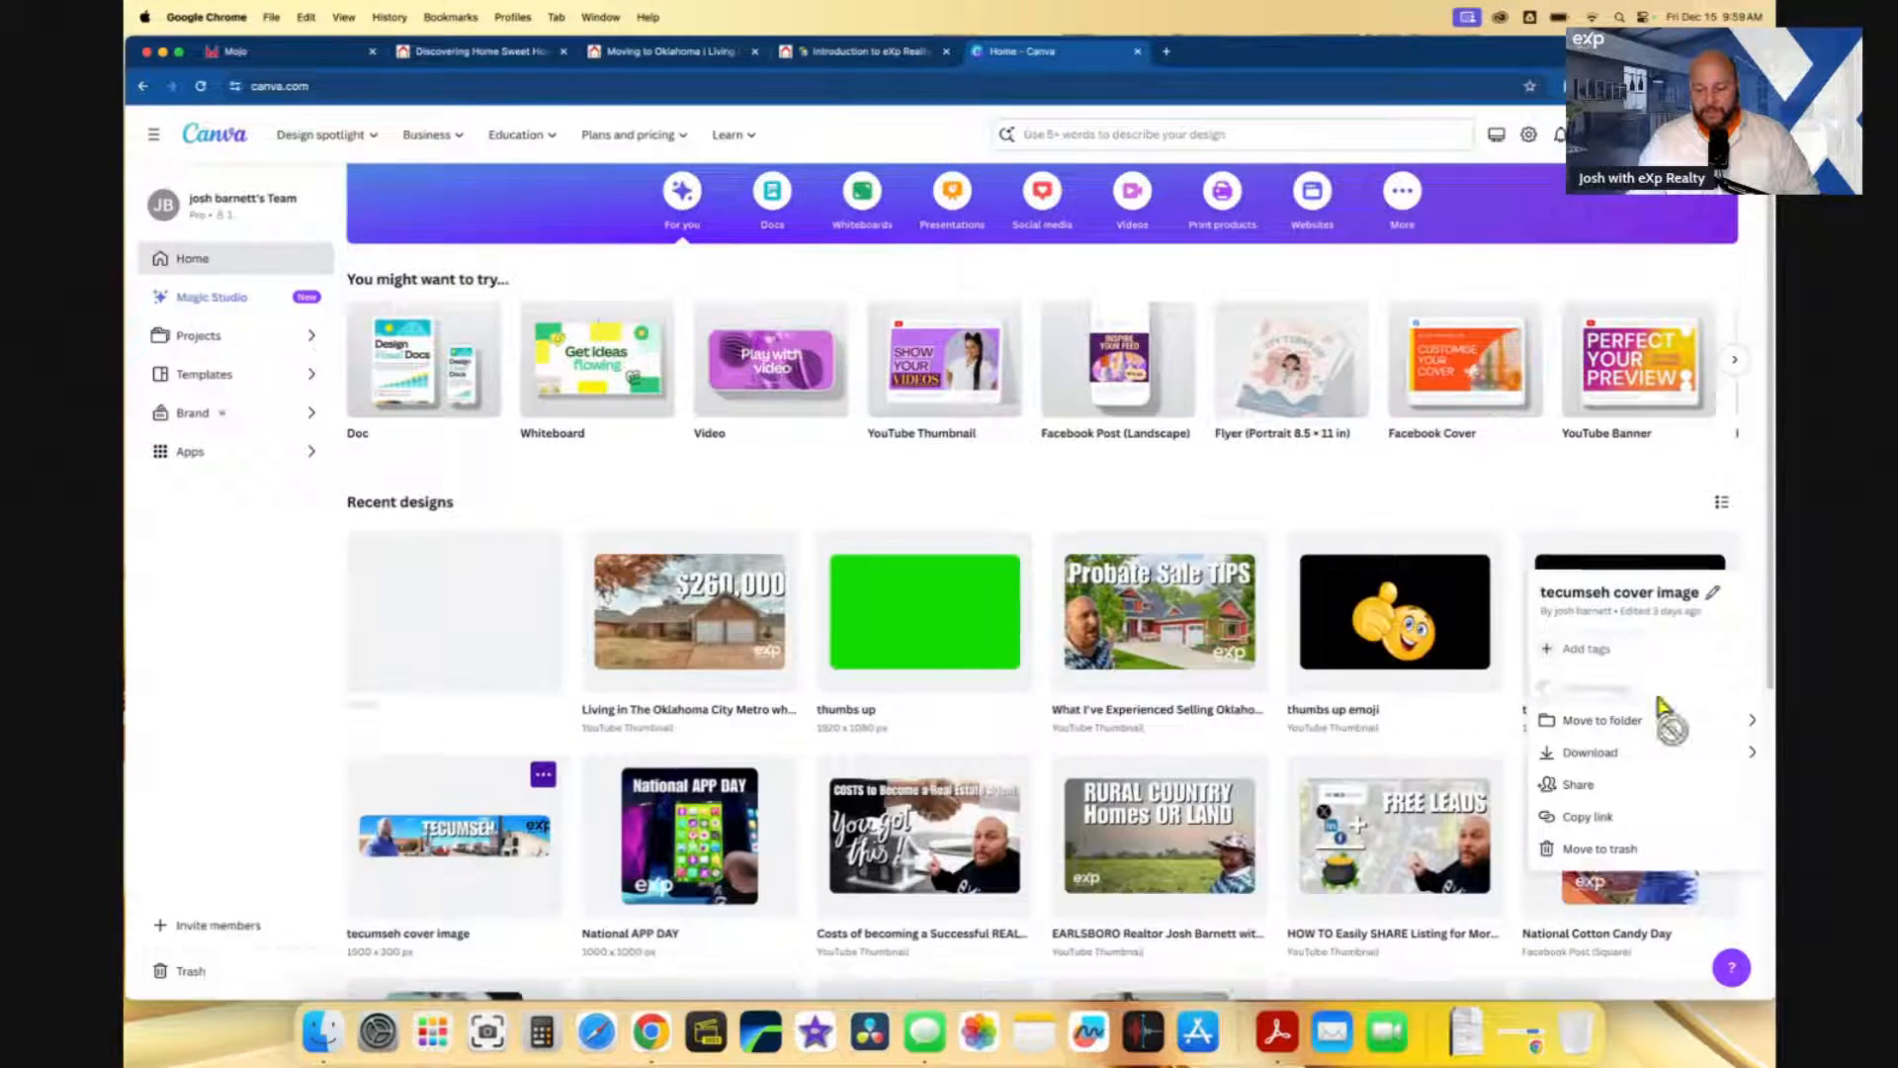
{"action": "left_click", "coordinate": [479, 656]}
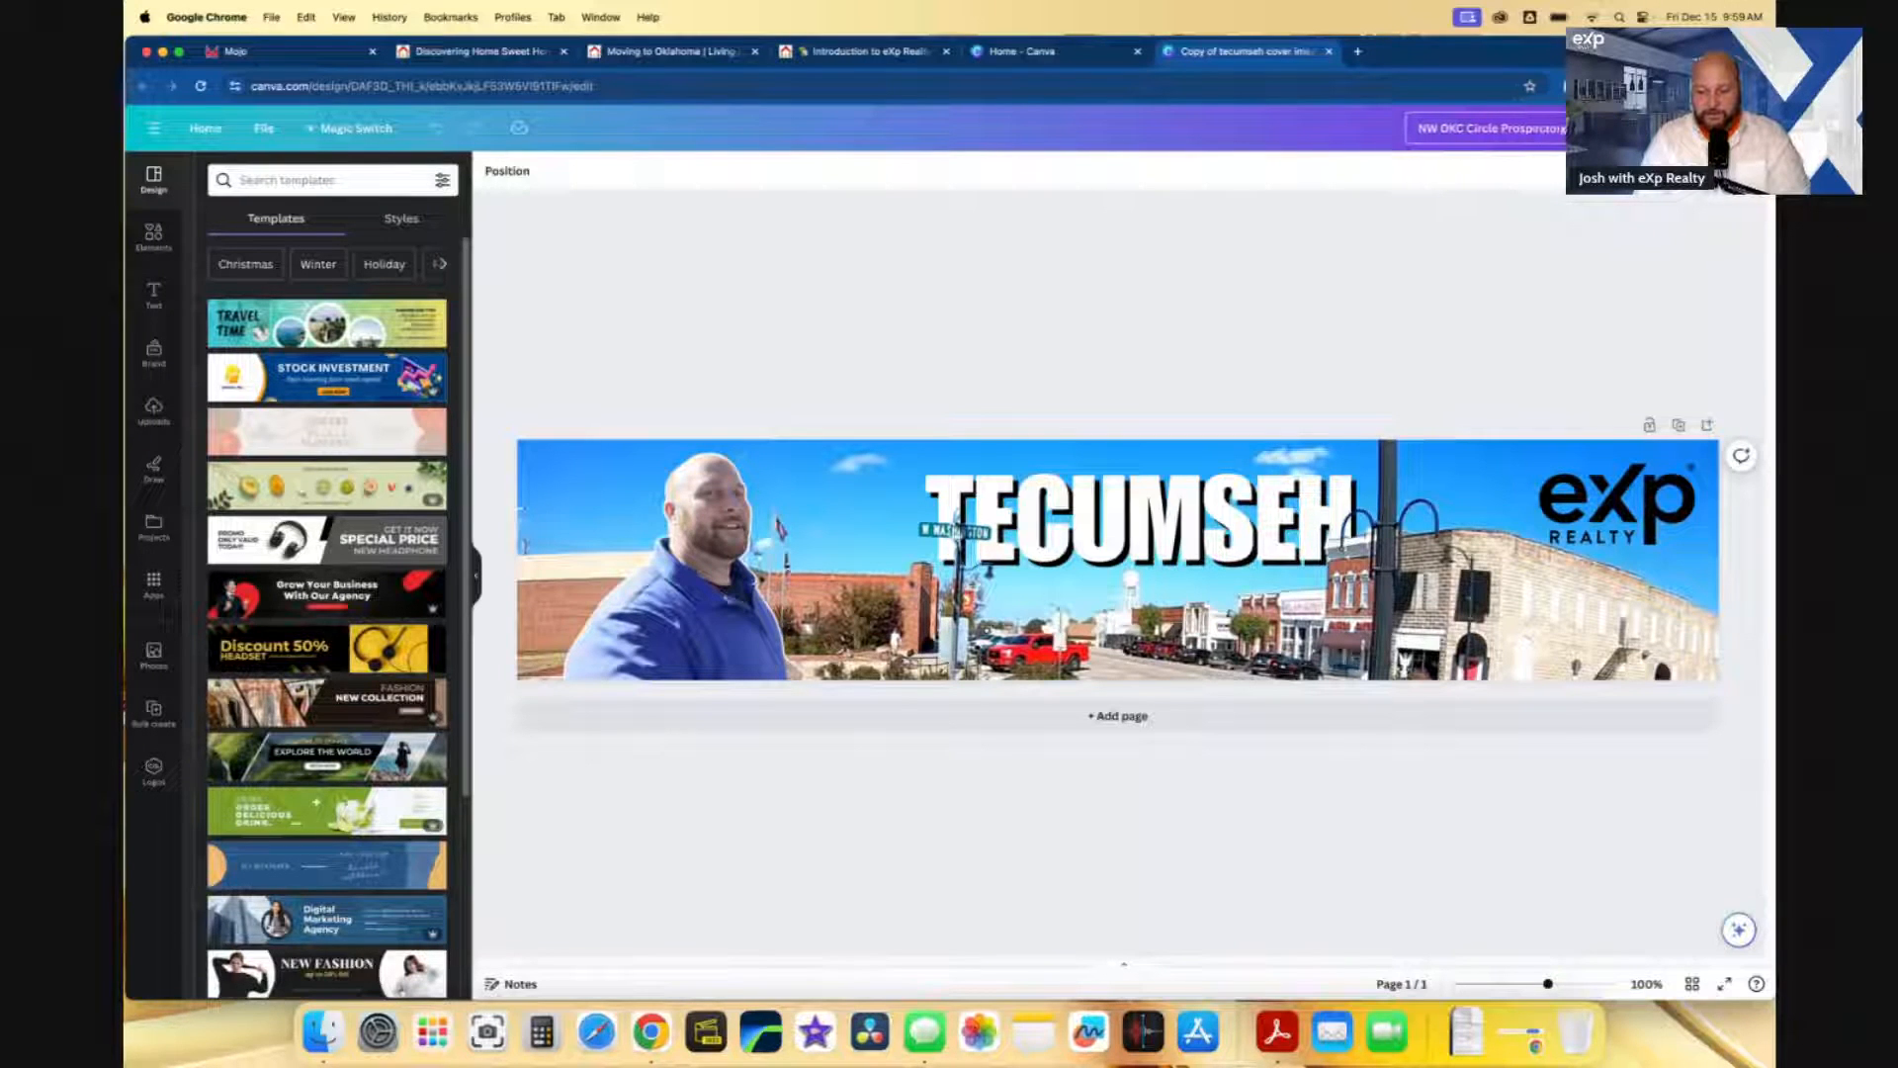
- Delete the street background photo and change the TECUMSEH headline to 'Lakeaire'
{"action": "left_click", "coordinate": [1384, 409]}
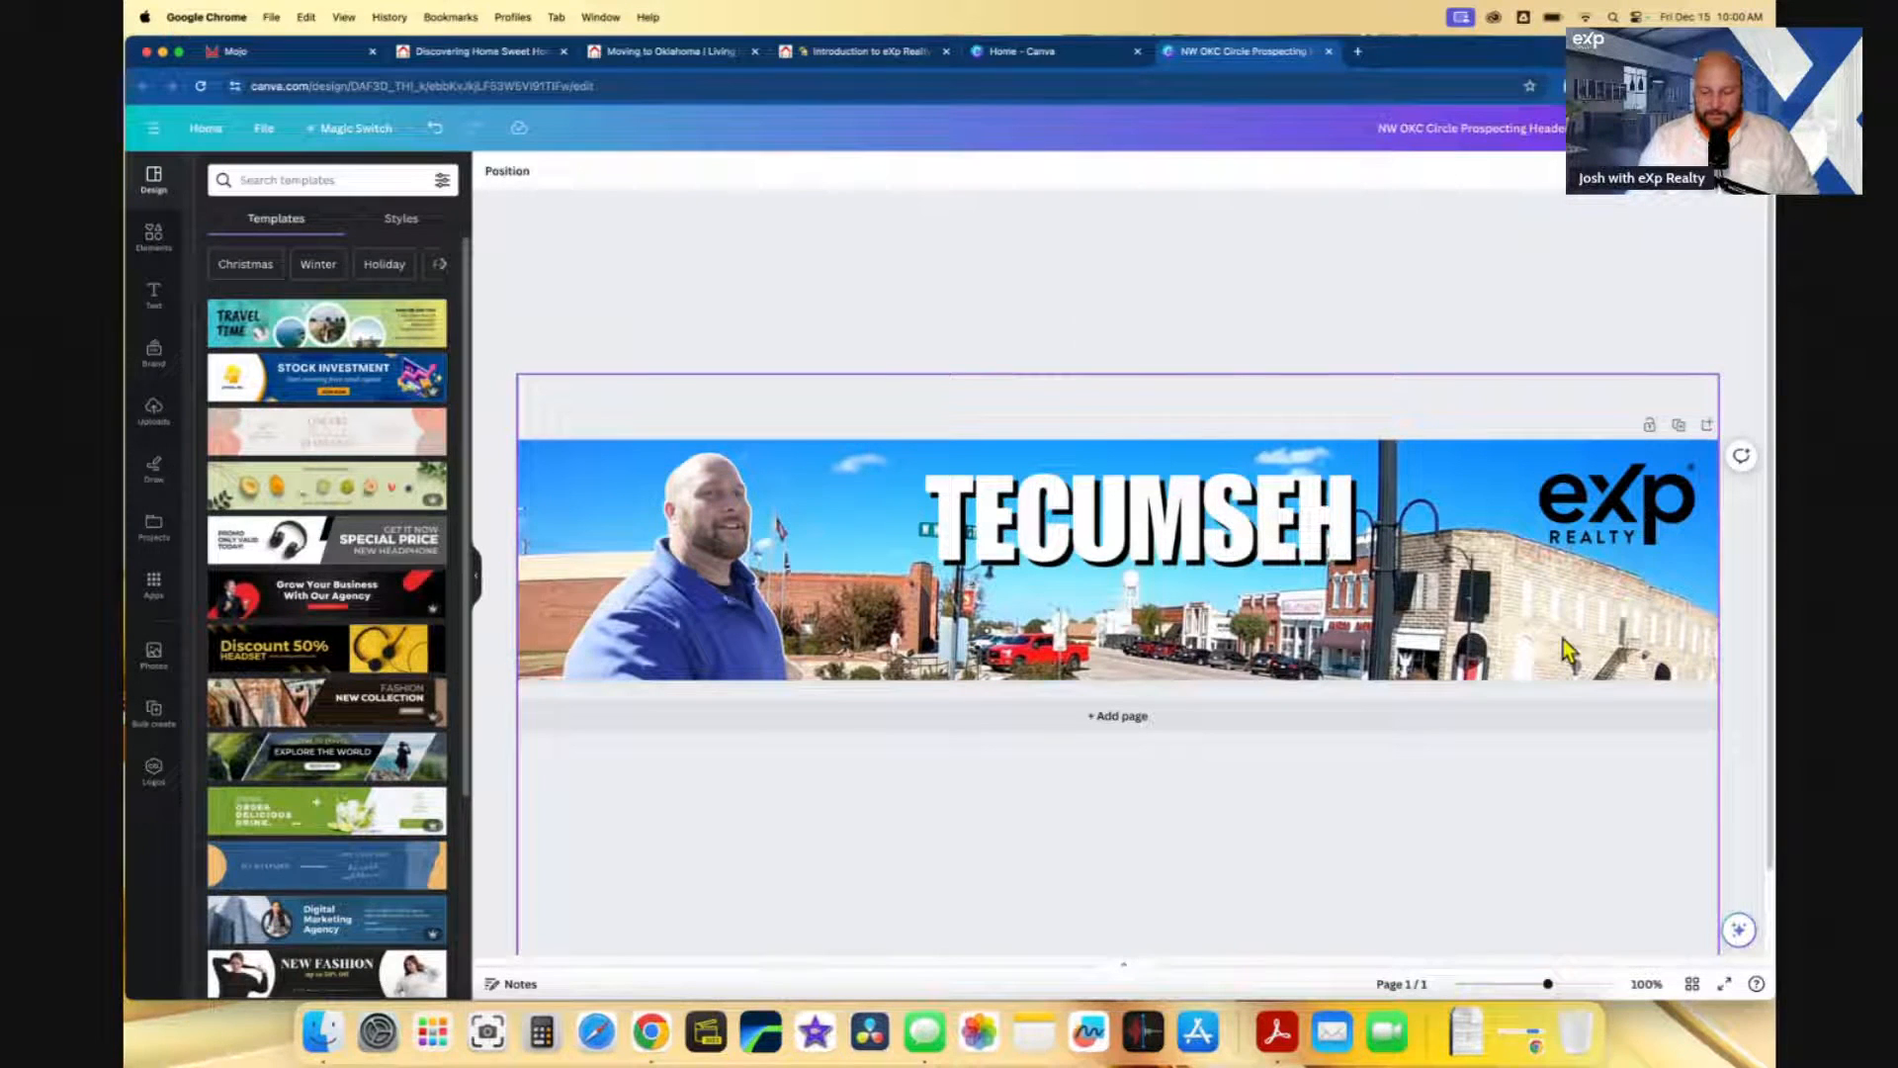
{"action": "key", "text": "BackSpace"}
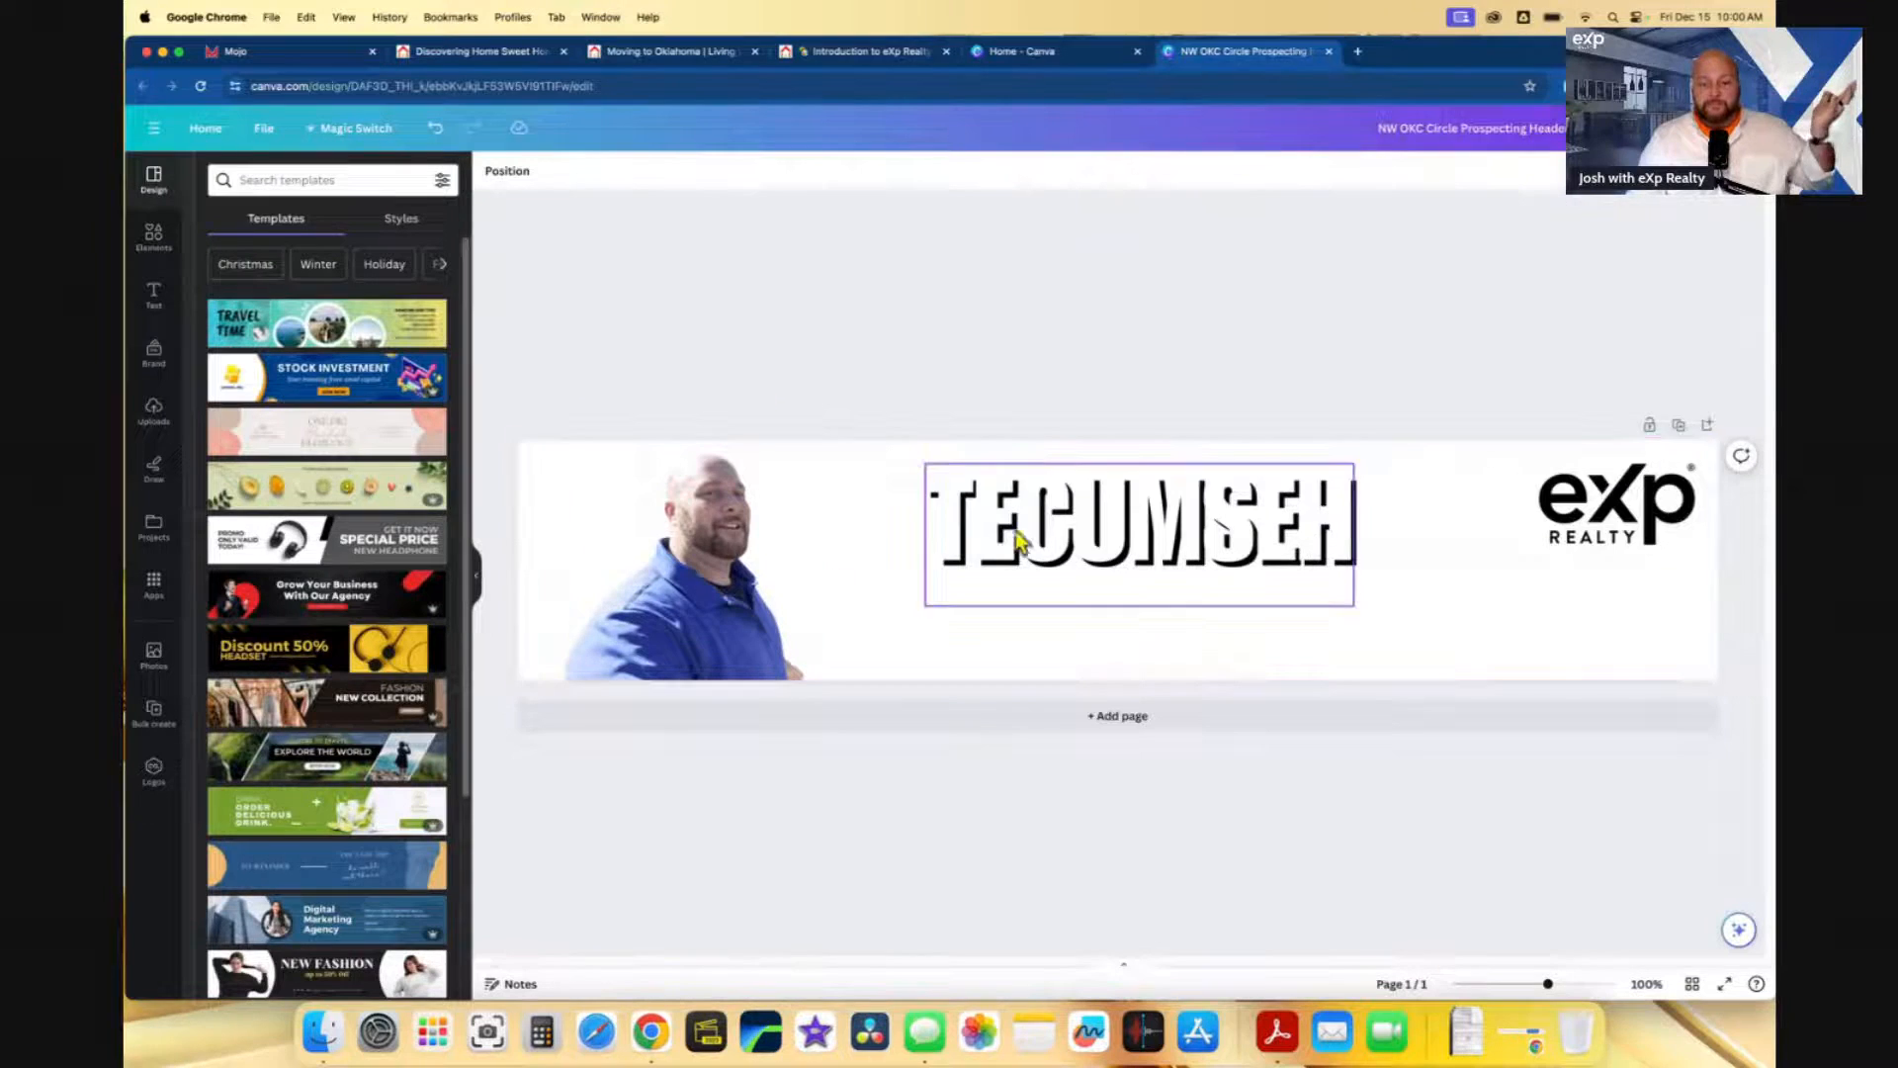
{"action": "left_click", "coordinate": [1114, 547]}
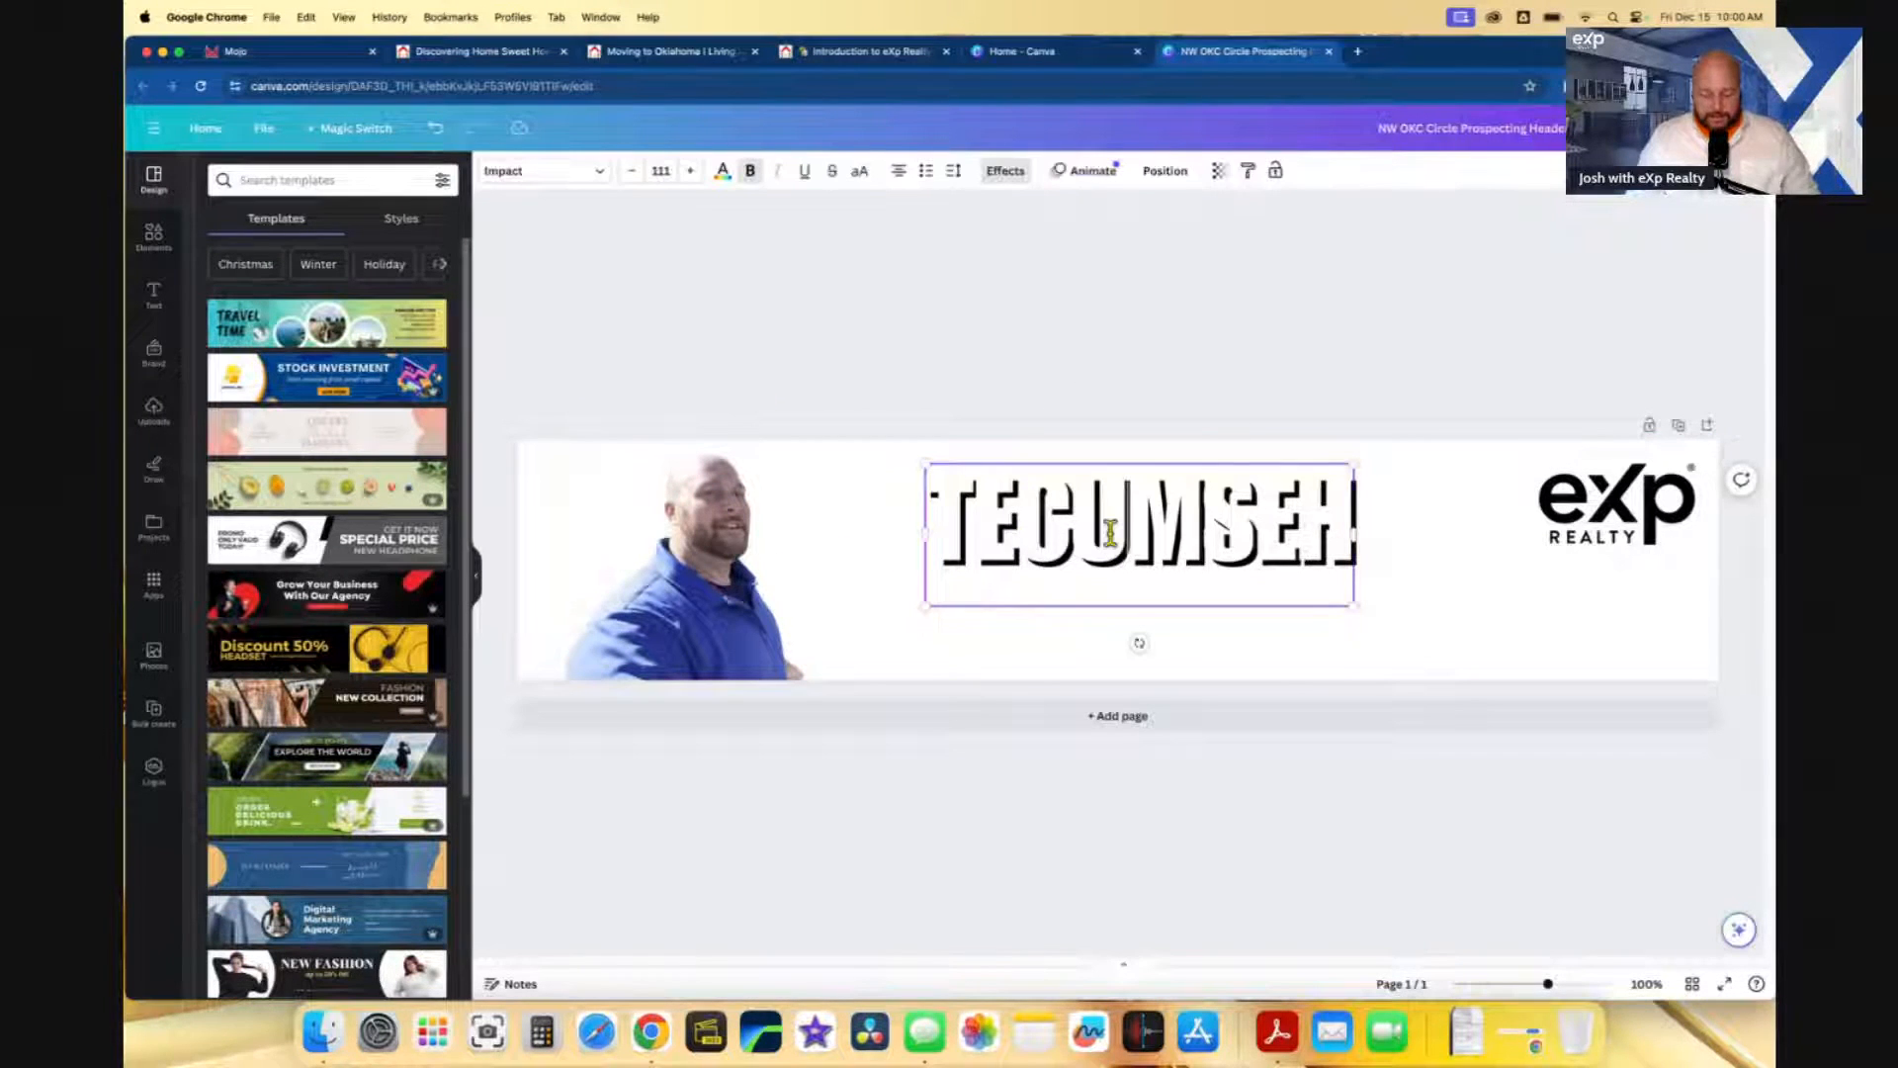
{"action": "double_click", "coordinate": [1111, 532]}
{"action": "type", "text": "Lakie"}
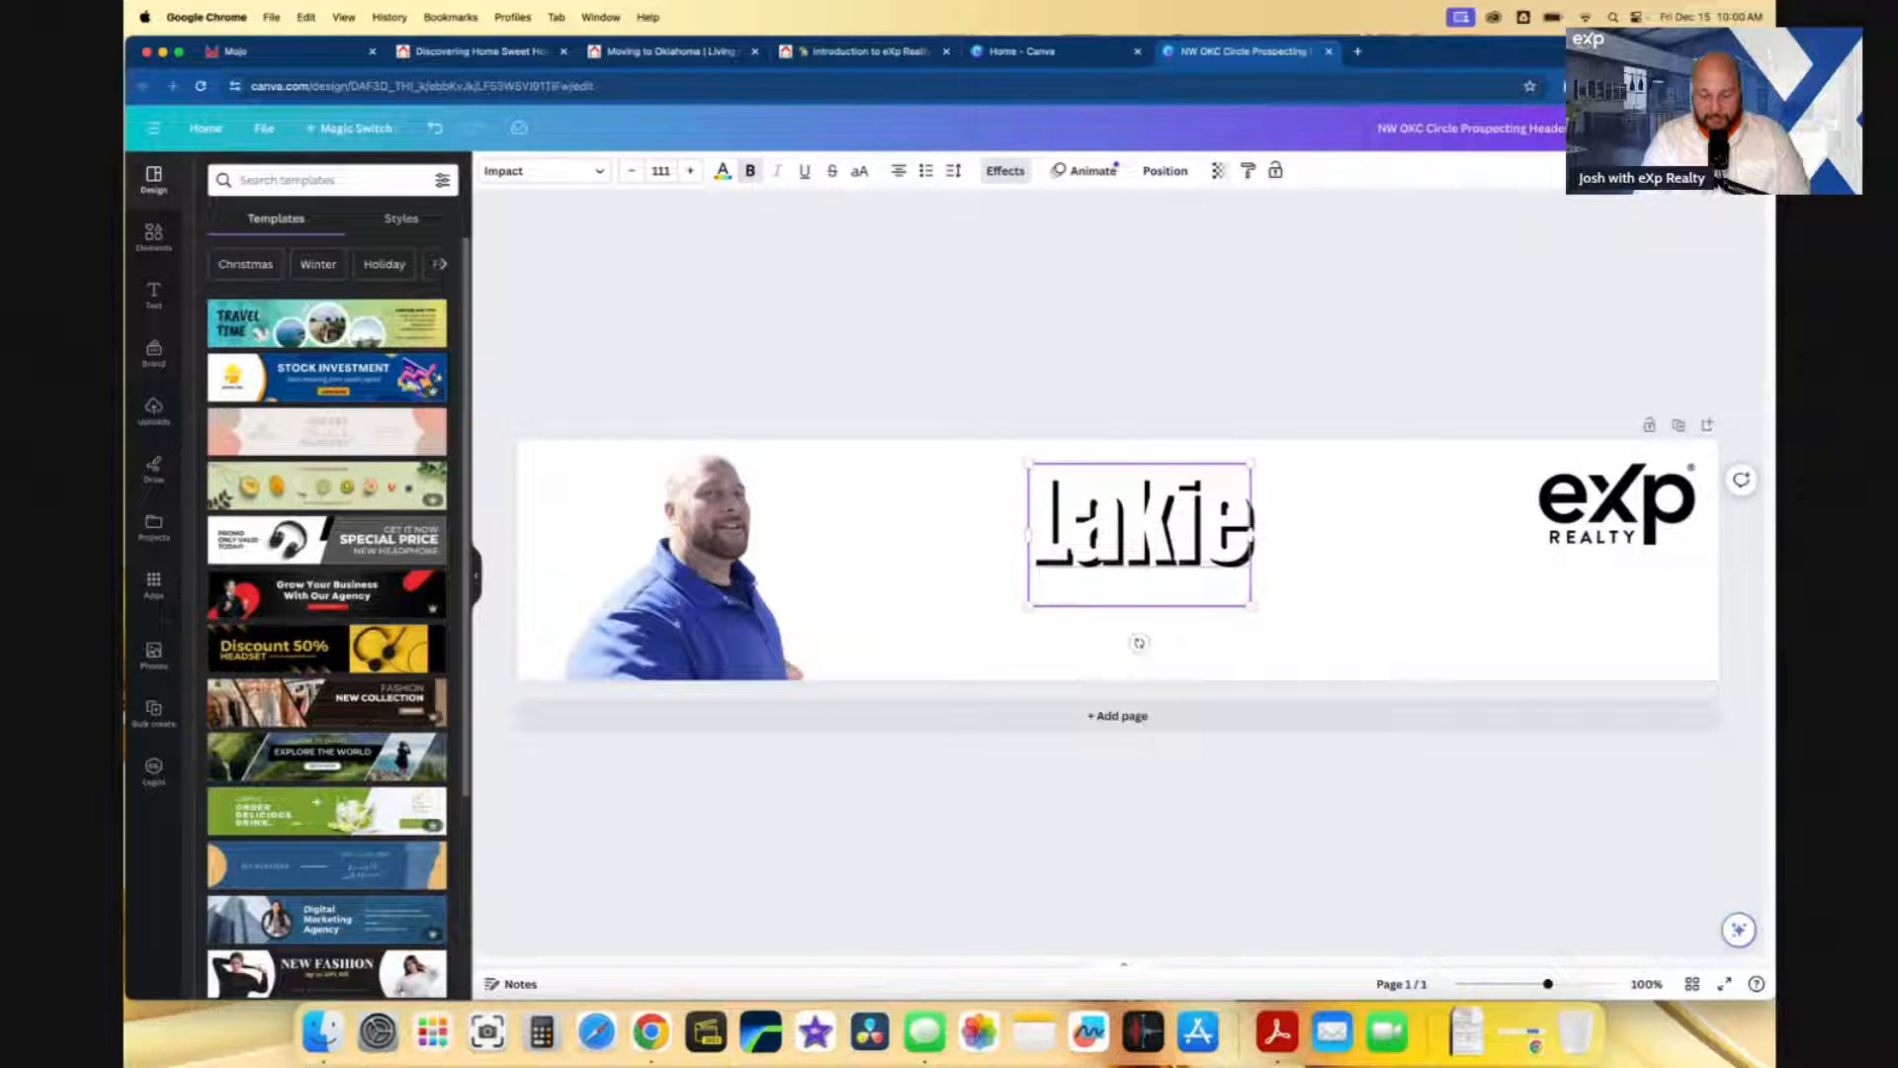
{"action": "key", "text": "BackSpace"}
{"action": "key", "text": "BackSpace"}
{"action": "type", "text": "eair"}
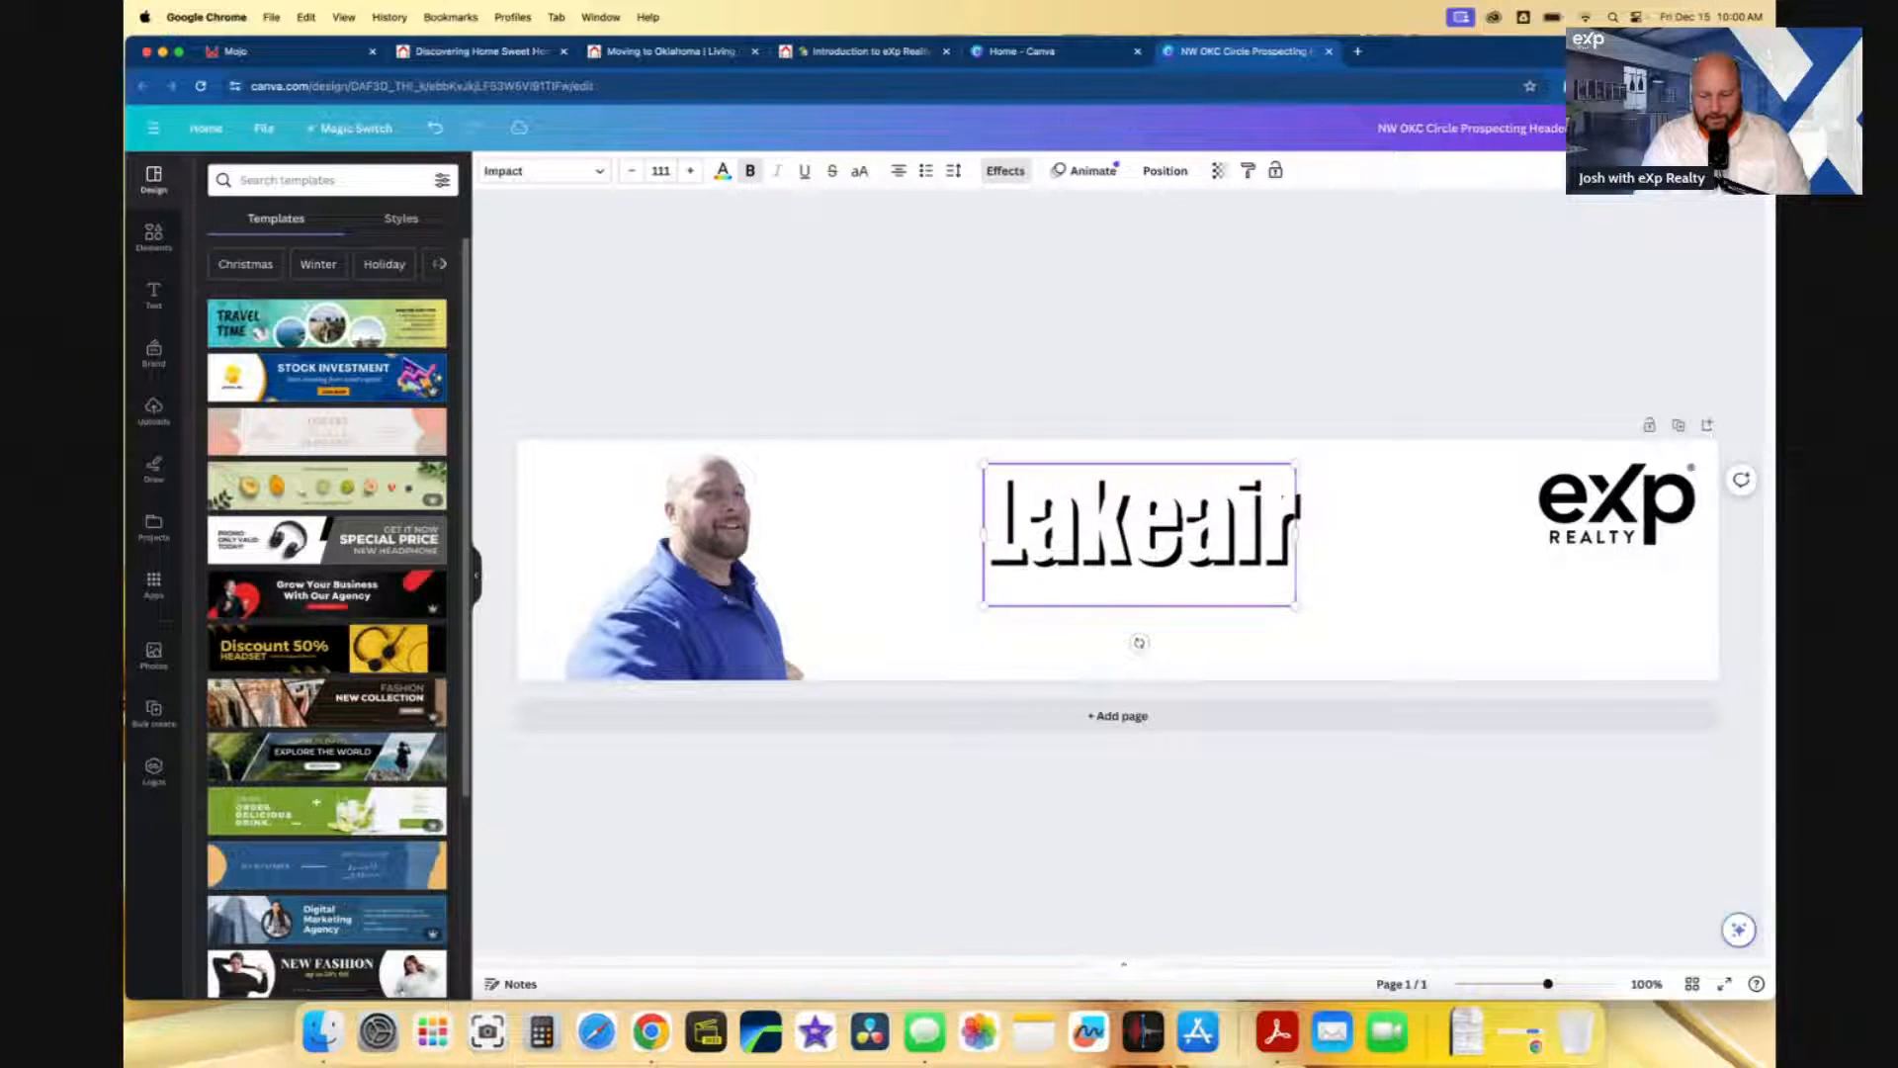
{"action": "type", "text": "e"}
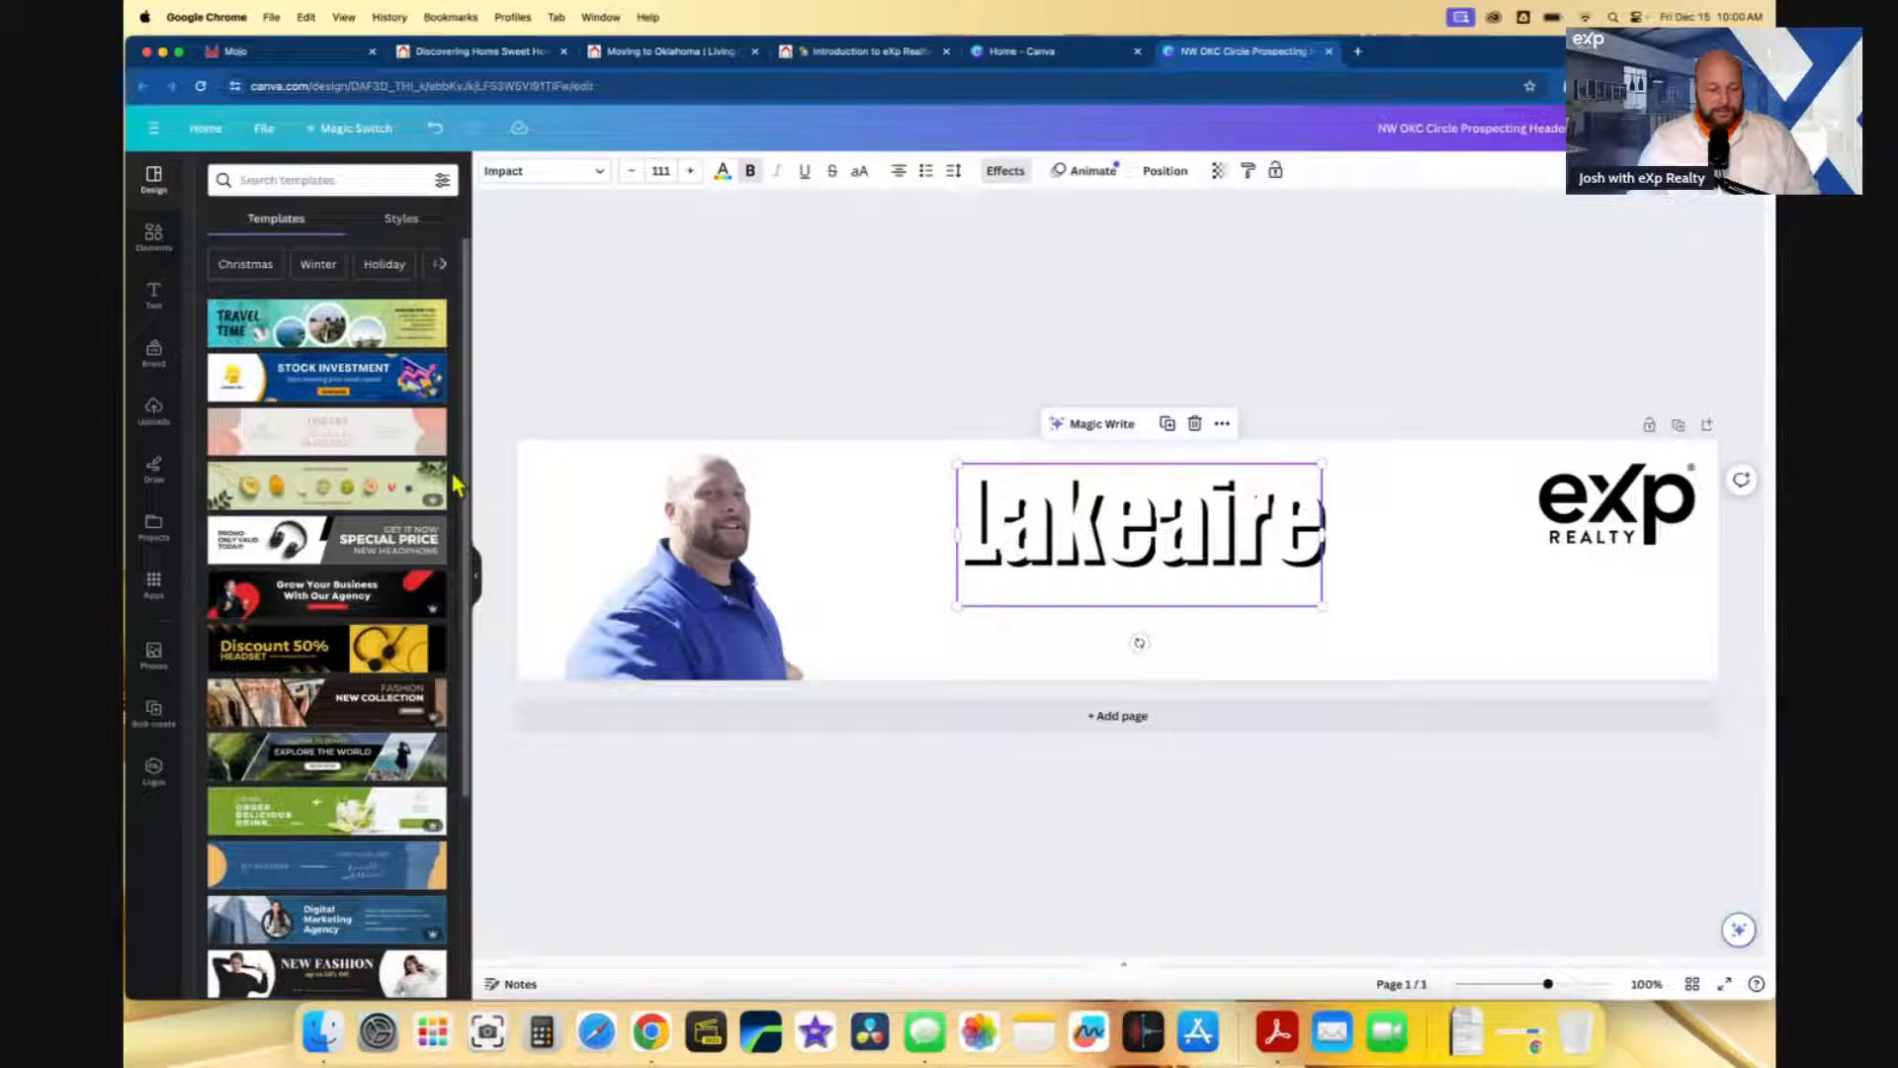
{"action": "left_click", "coordinate": [153, 409]}
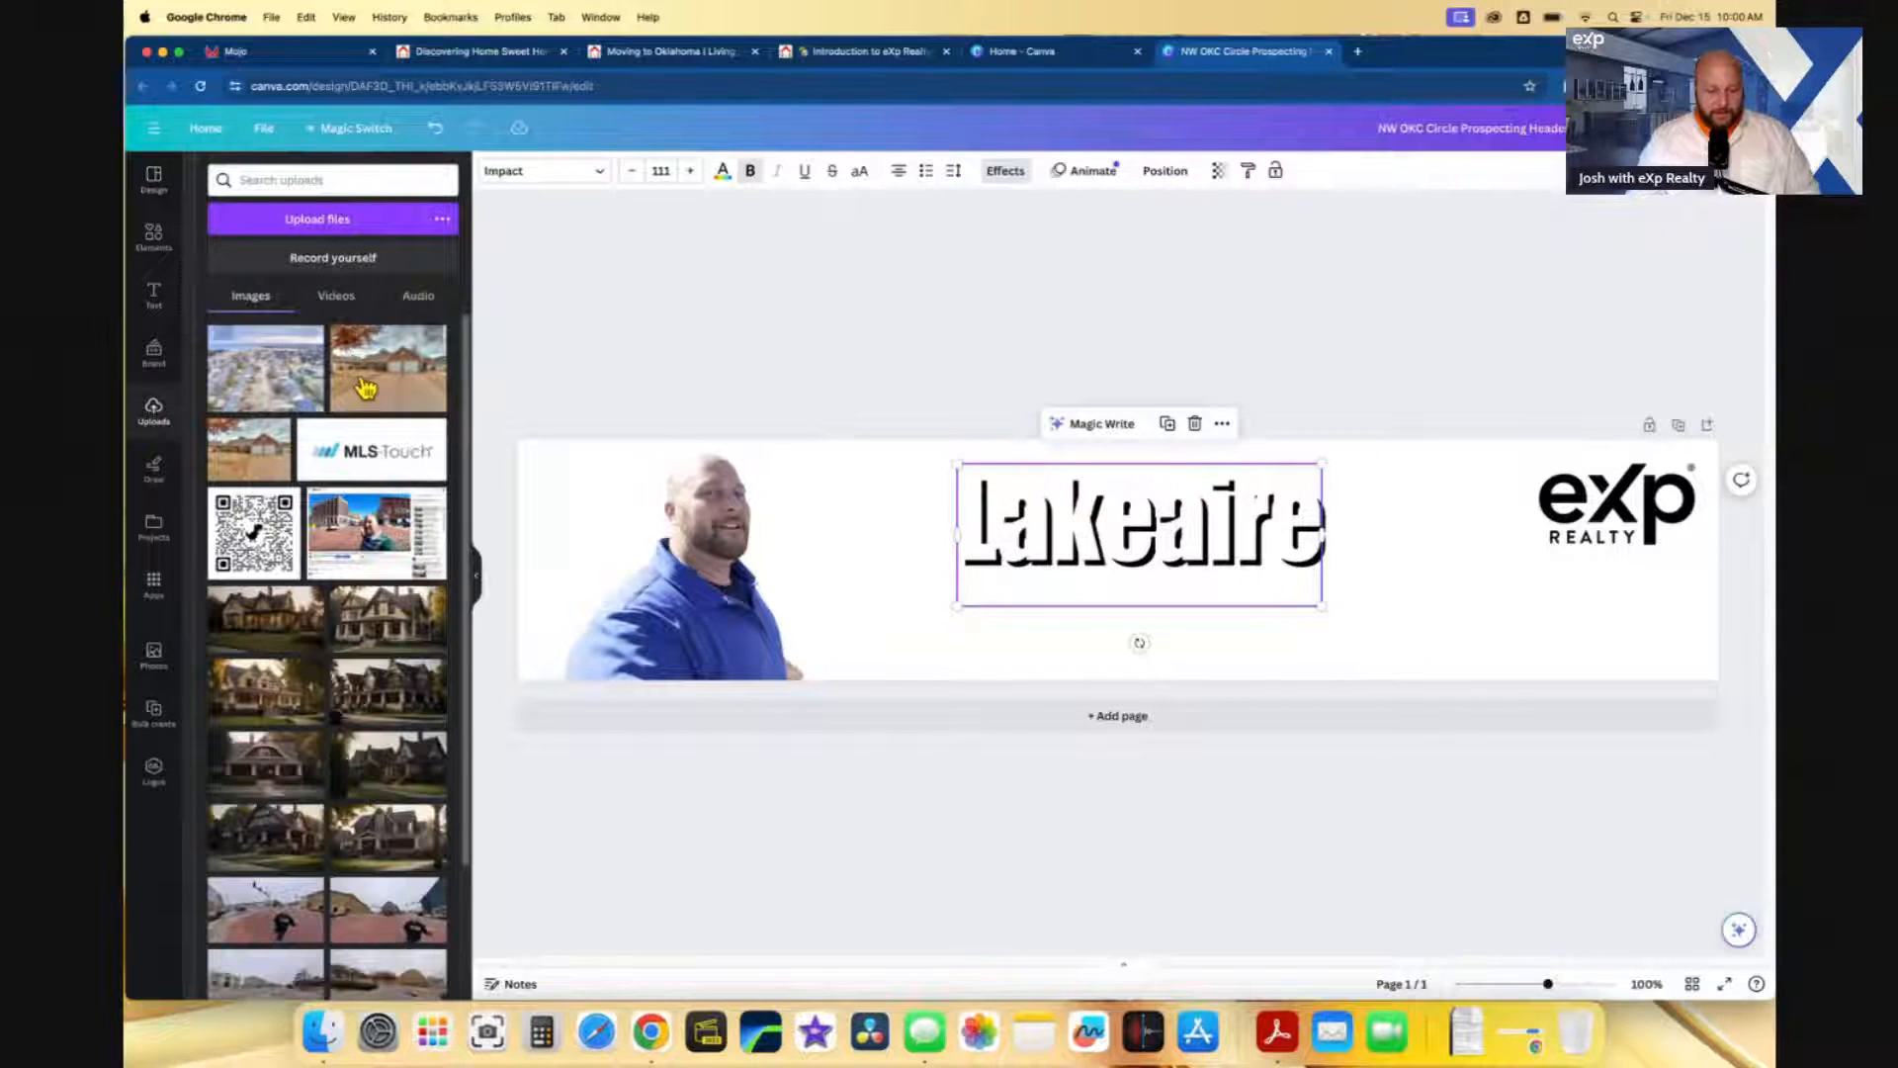
- Add the aerial lake photo, crop off its top and bottom, and stretch it across the banner
{"action": "left_click_drag", "start_coordinate": [287, 395], "coordinate": [635, 560]}
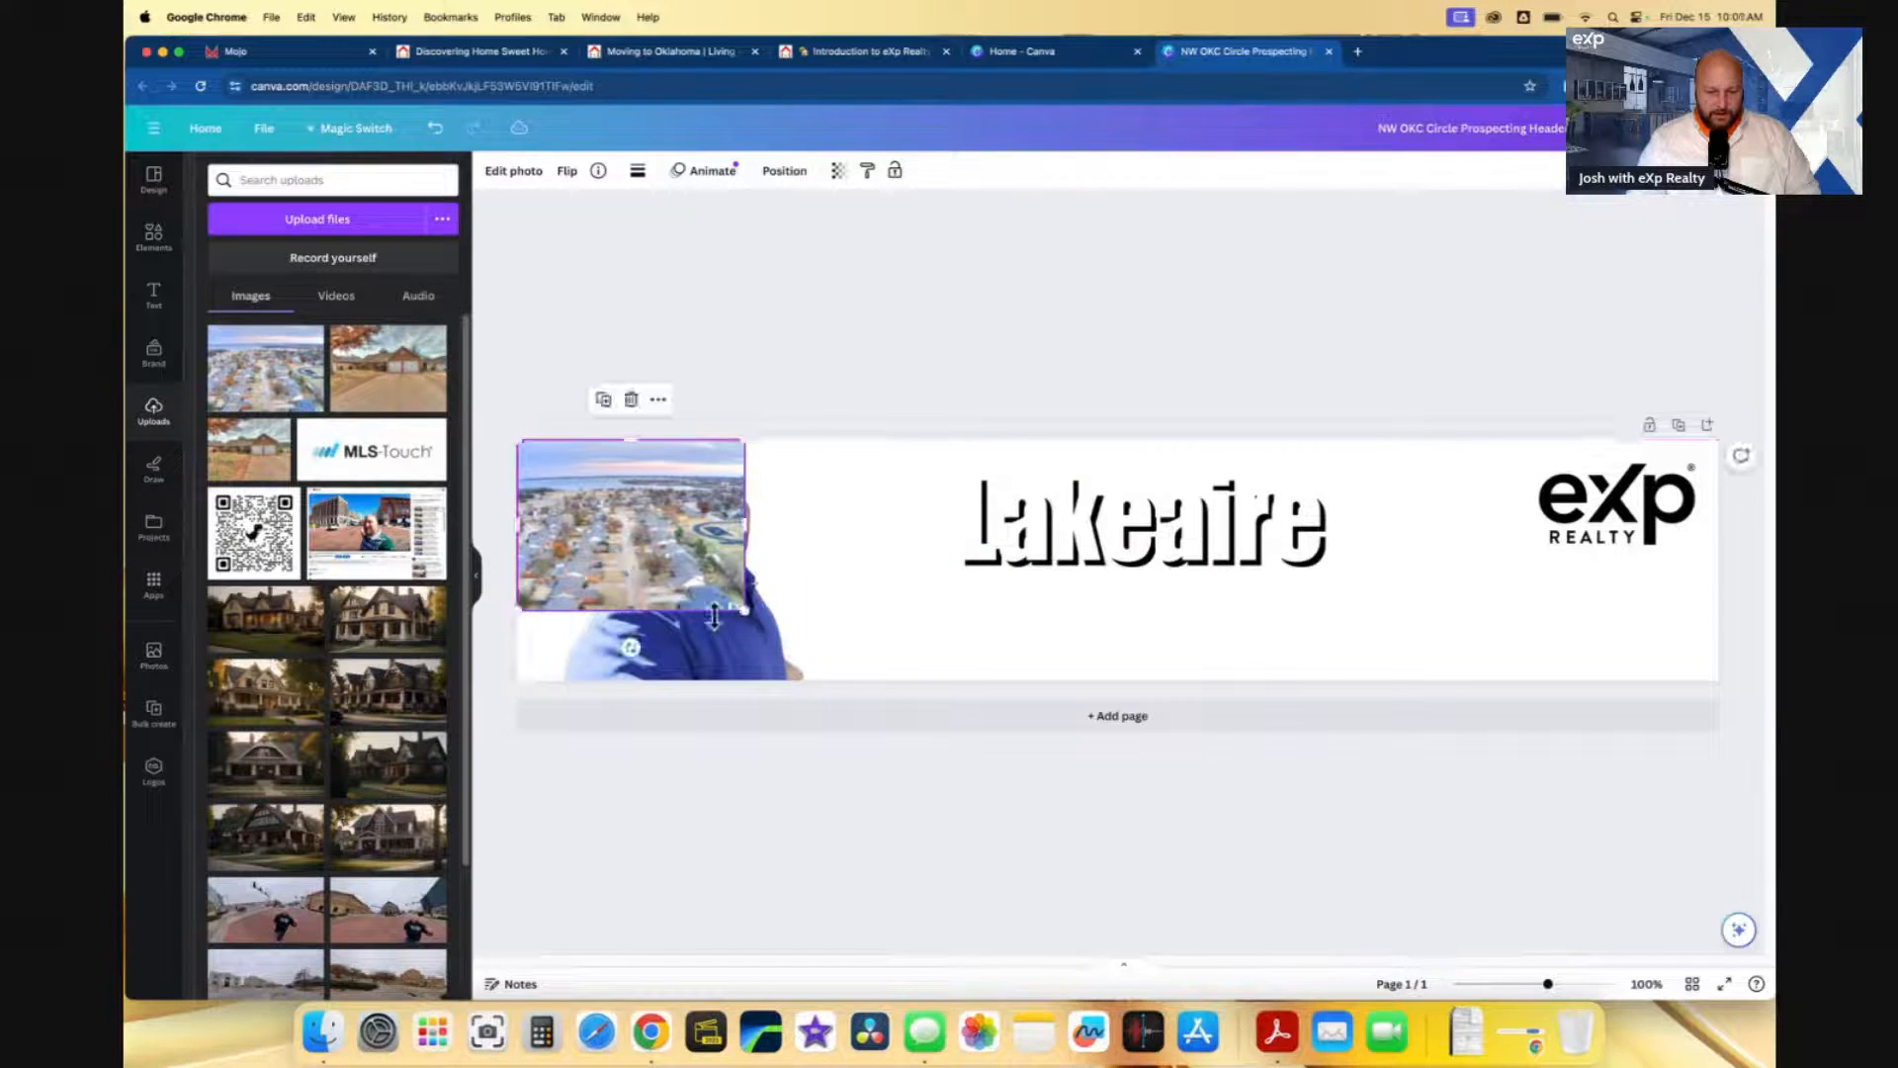
{"action": "left_click_drag", "start_coordinate": [745, 610], "coordinate": [1208, 767]}
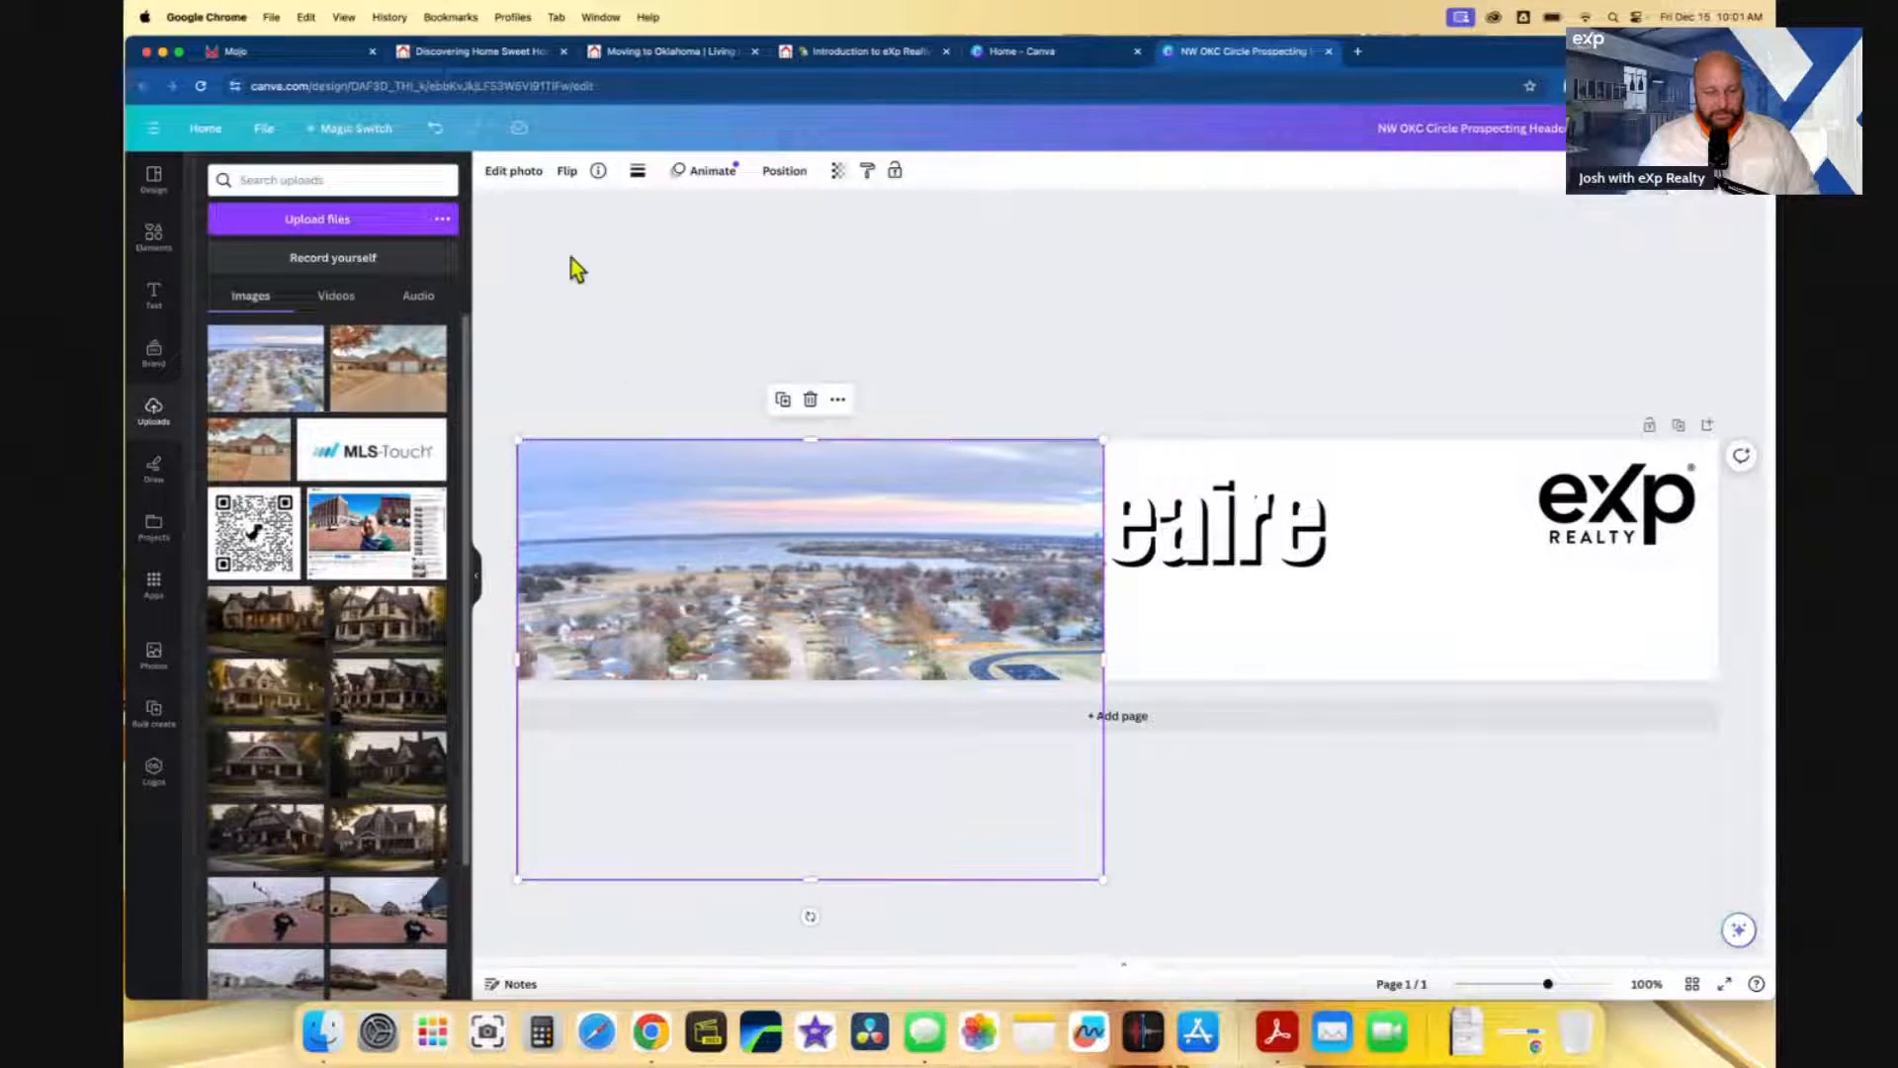
{"action": "left_click", "coordinate": [527, 176]}
{"action": "left_click", "coordinate": [424, 187]}
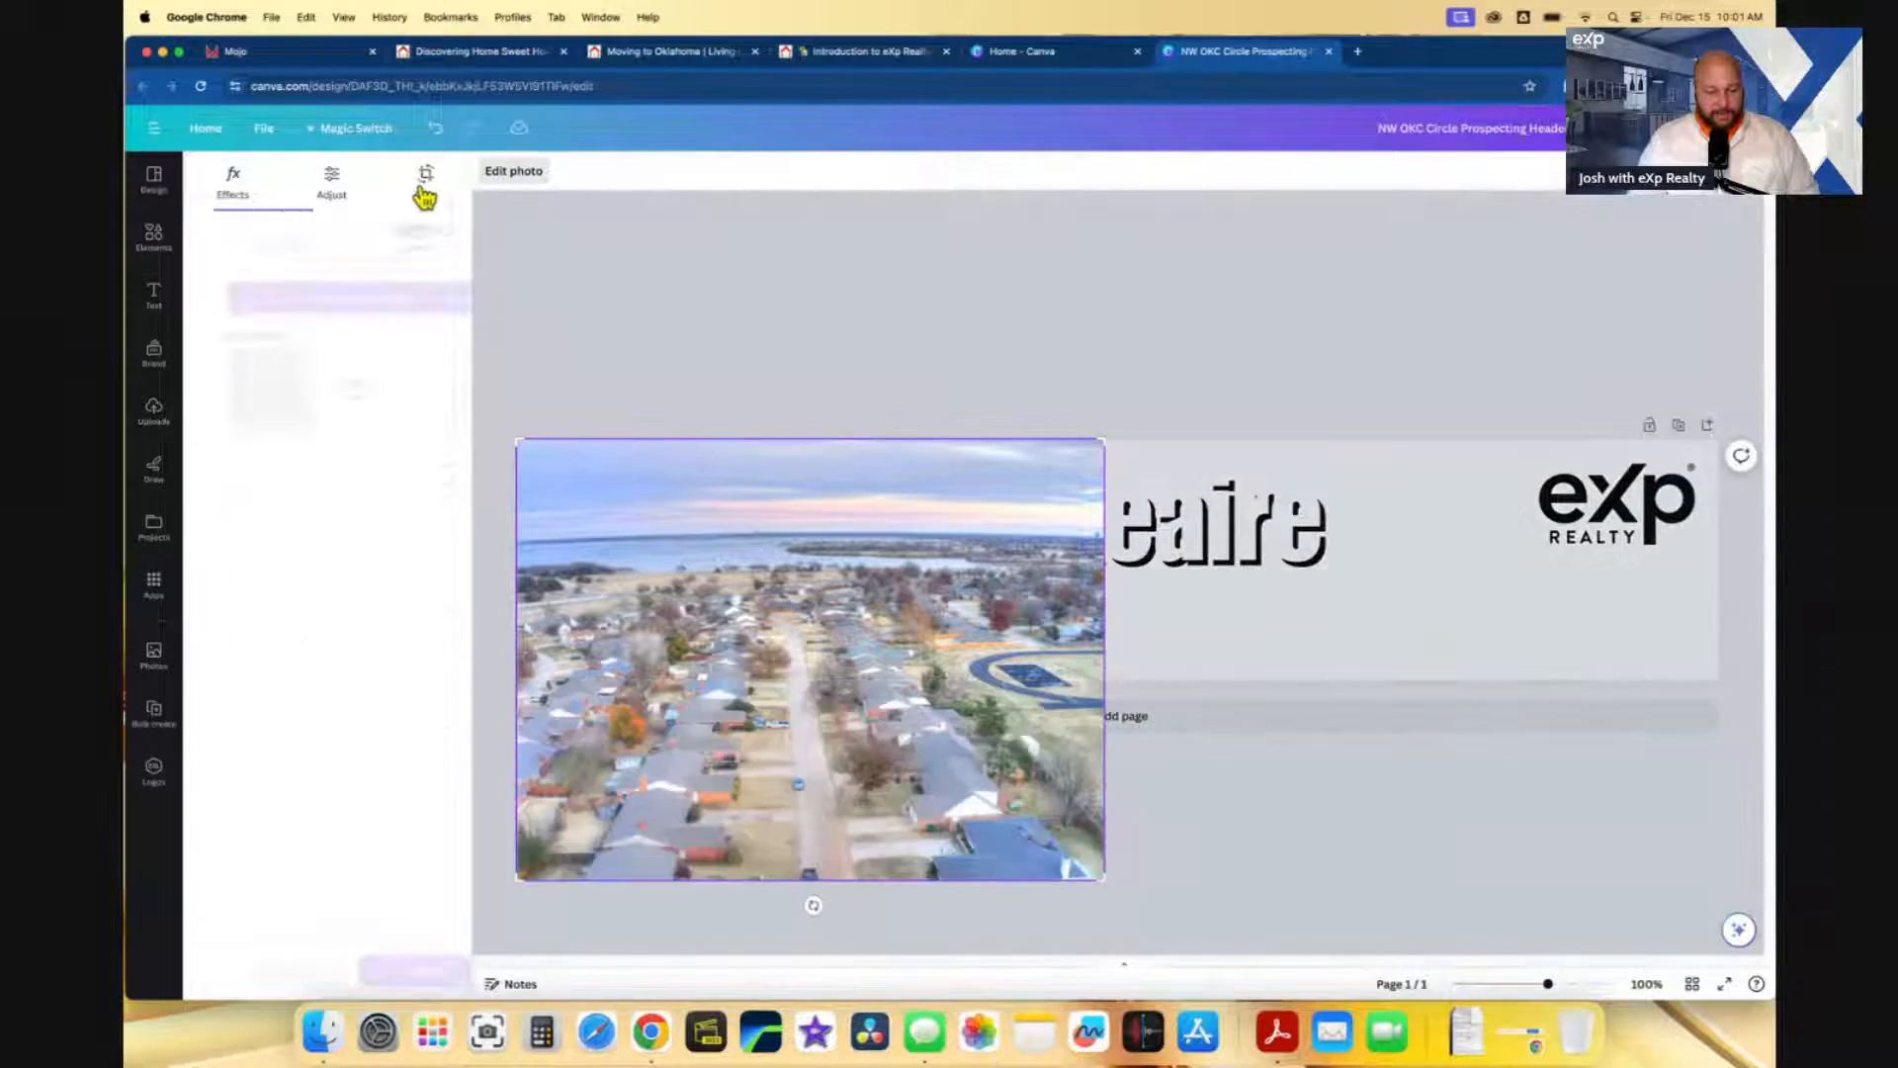
{"action": "left_click_drag", "start_coordinate": [506, 444], "coordinate": [491, 491]}
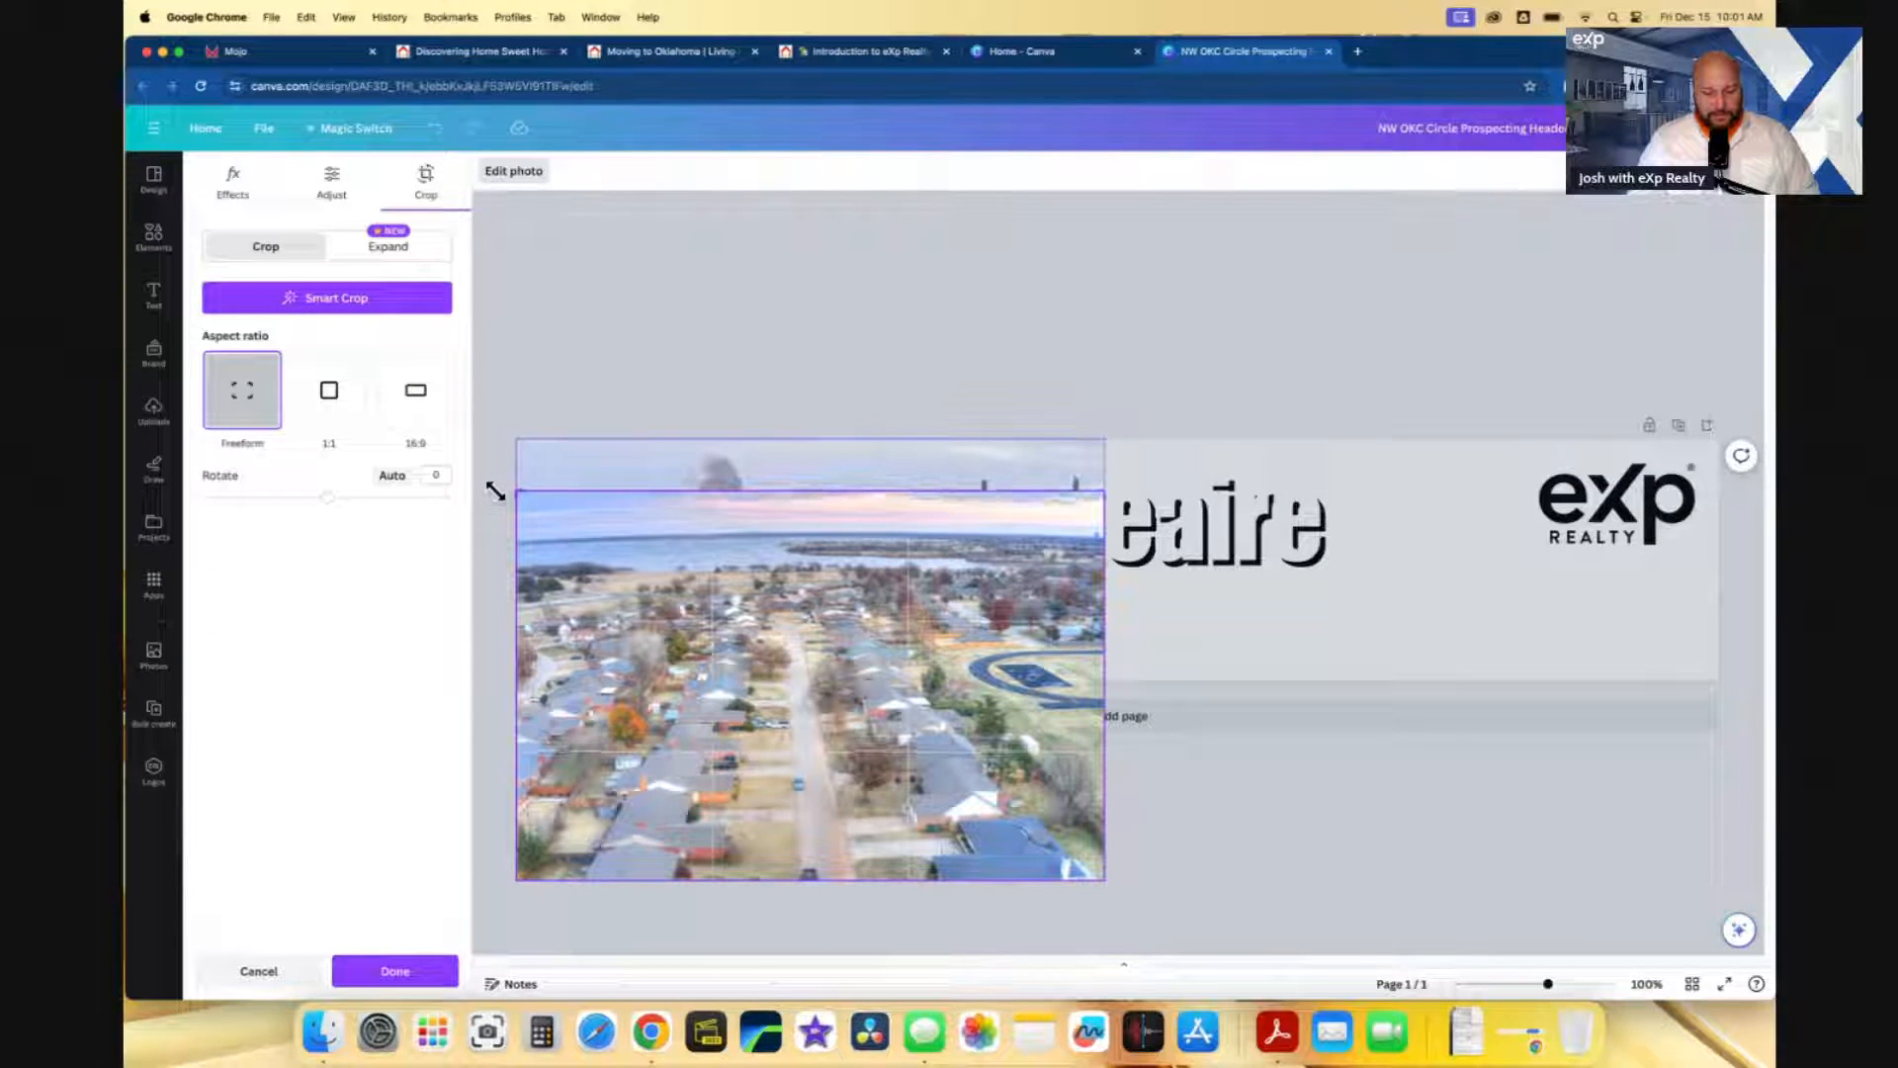
{"action": "left_click_drag", "start_coordinate": [512, 883], "coordinate": [501, 764]}
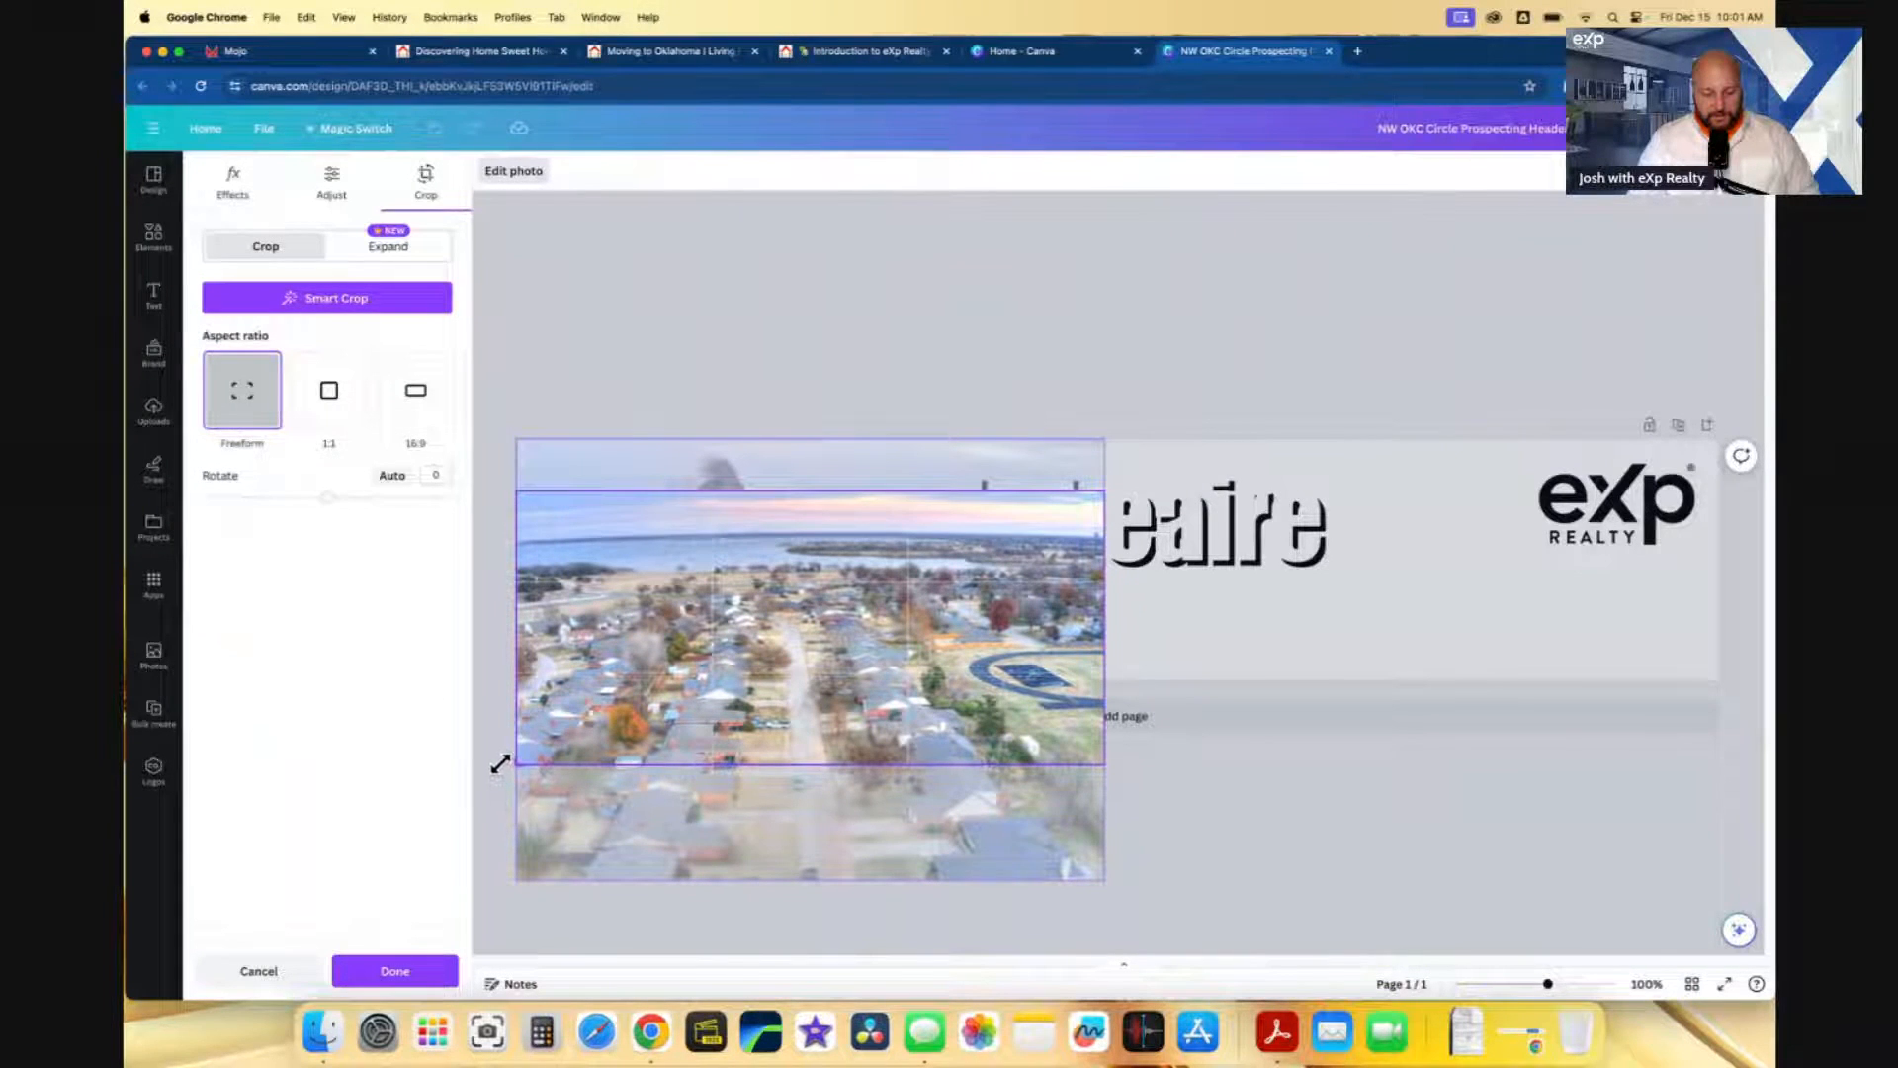
{"action": "left_click", "coordinate": [401, 976]}
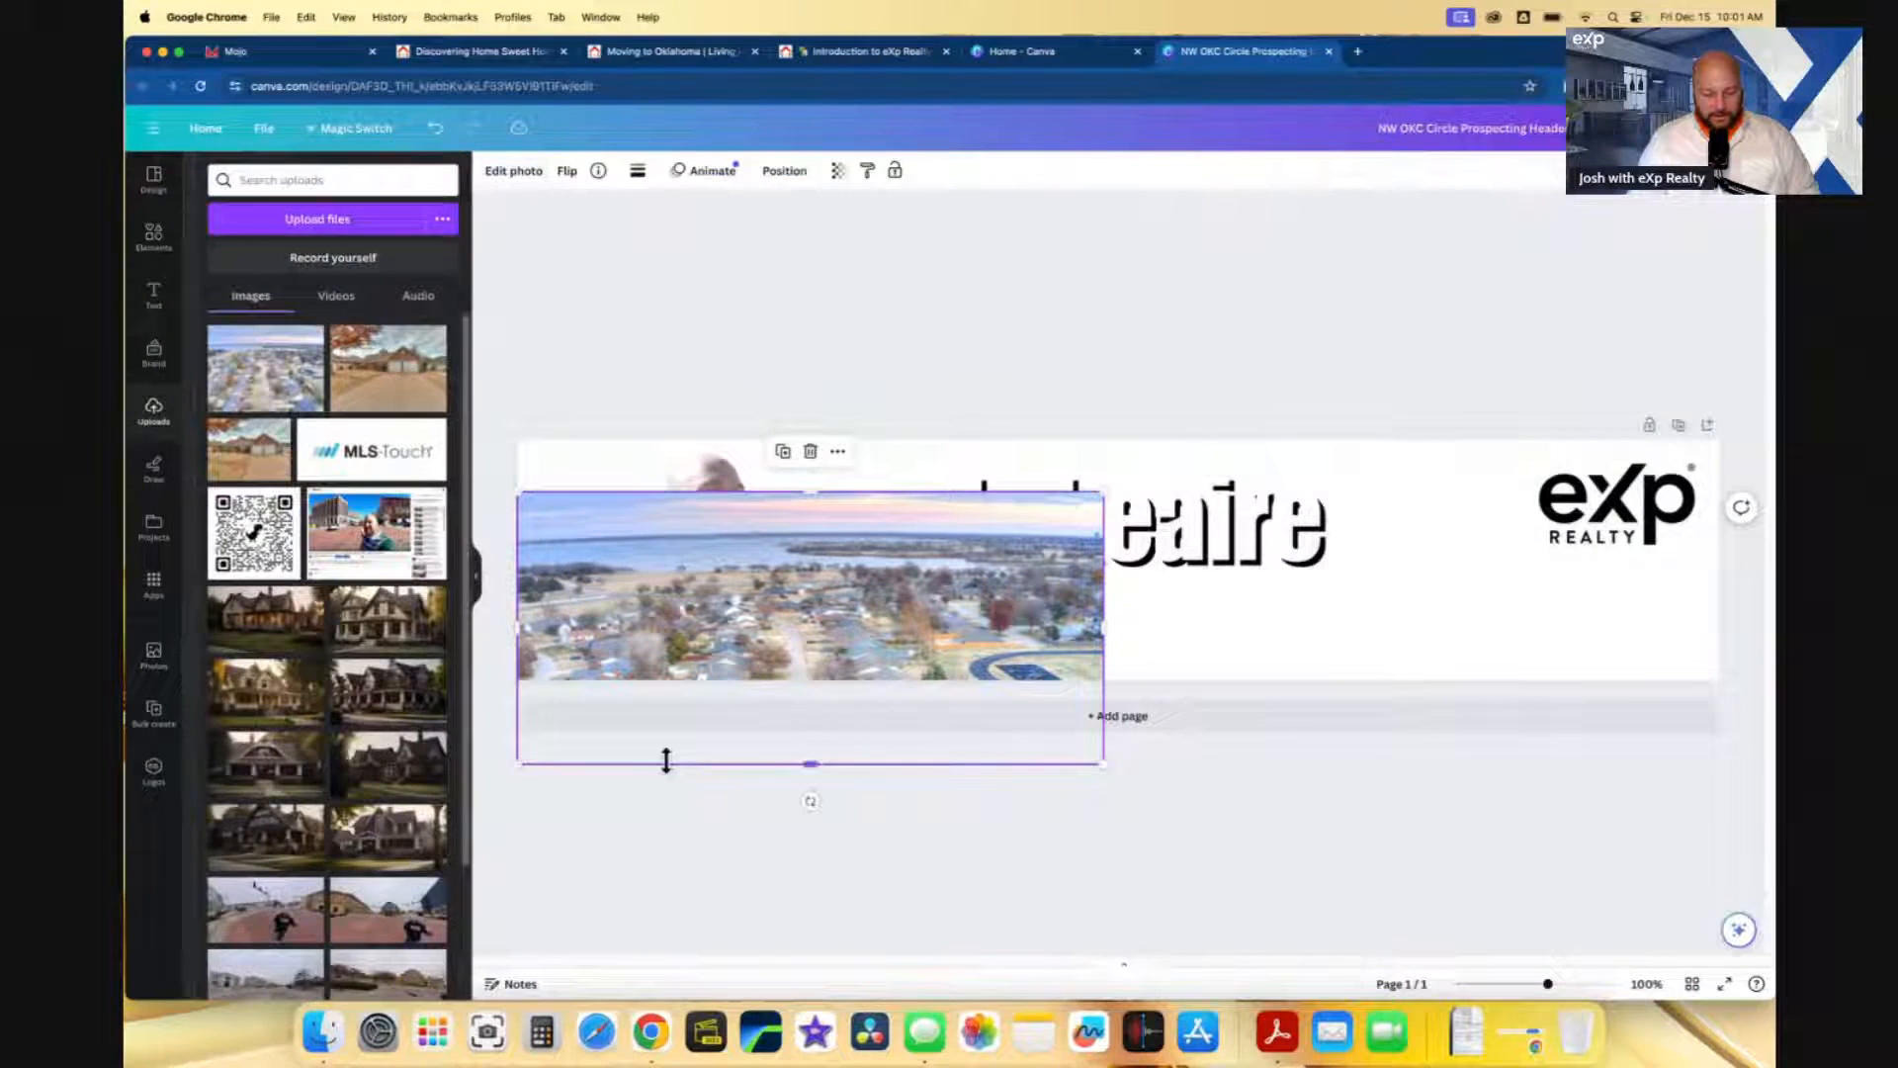
{"action": "left_click_drag", "start_coordinate": [692, 758], "coordinate": [692, 706]}
{"action": "left_click_drag", "start_coordinate": [1111, 722], "coordinate": [1771, 860]}
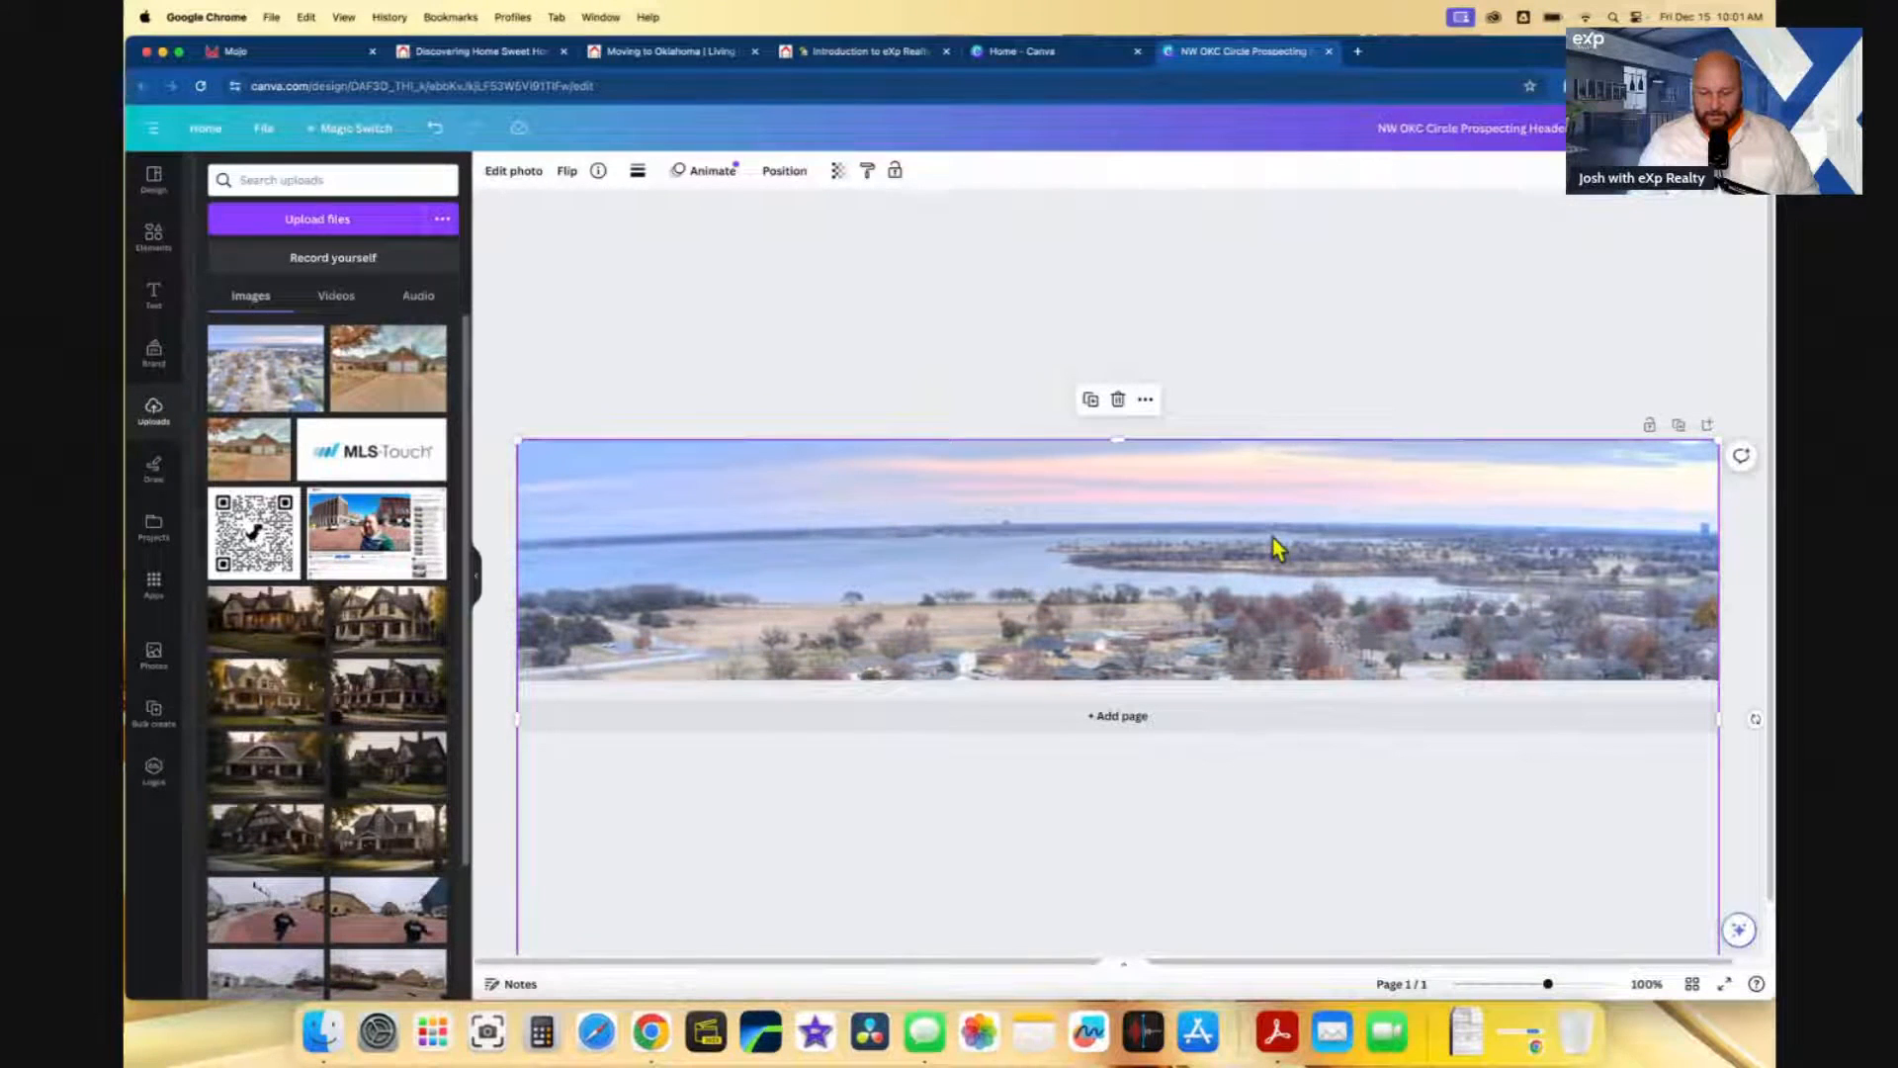
- Send the lake photo to the back, extend the heading to 'Lakeaire Neighborhood', and shrink it clear of the logo
{"action": "left_click", "coordinate": [792, 178]}
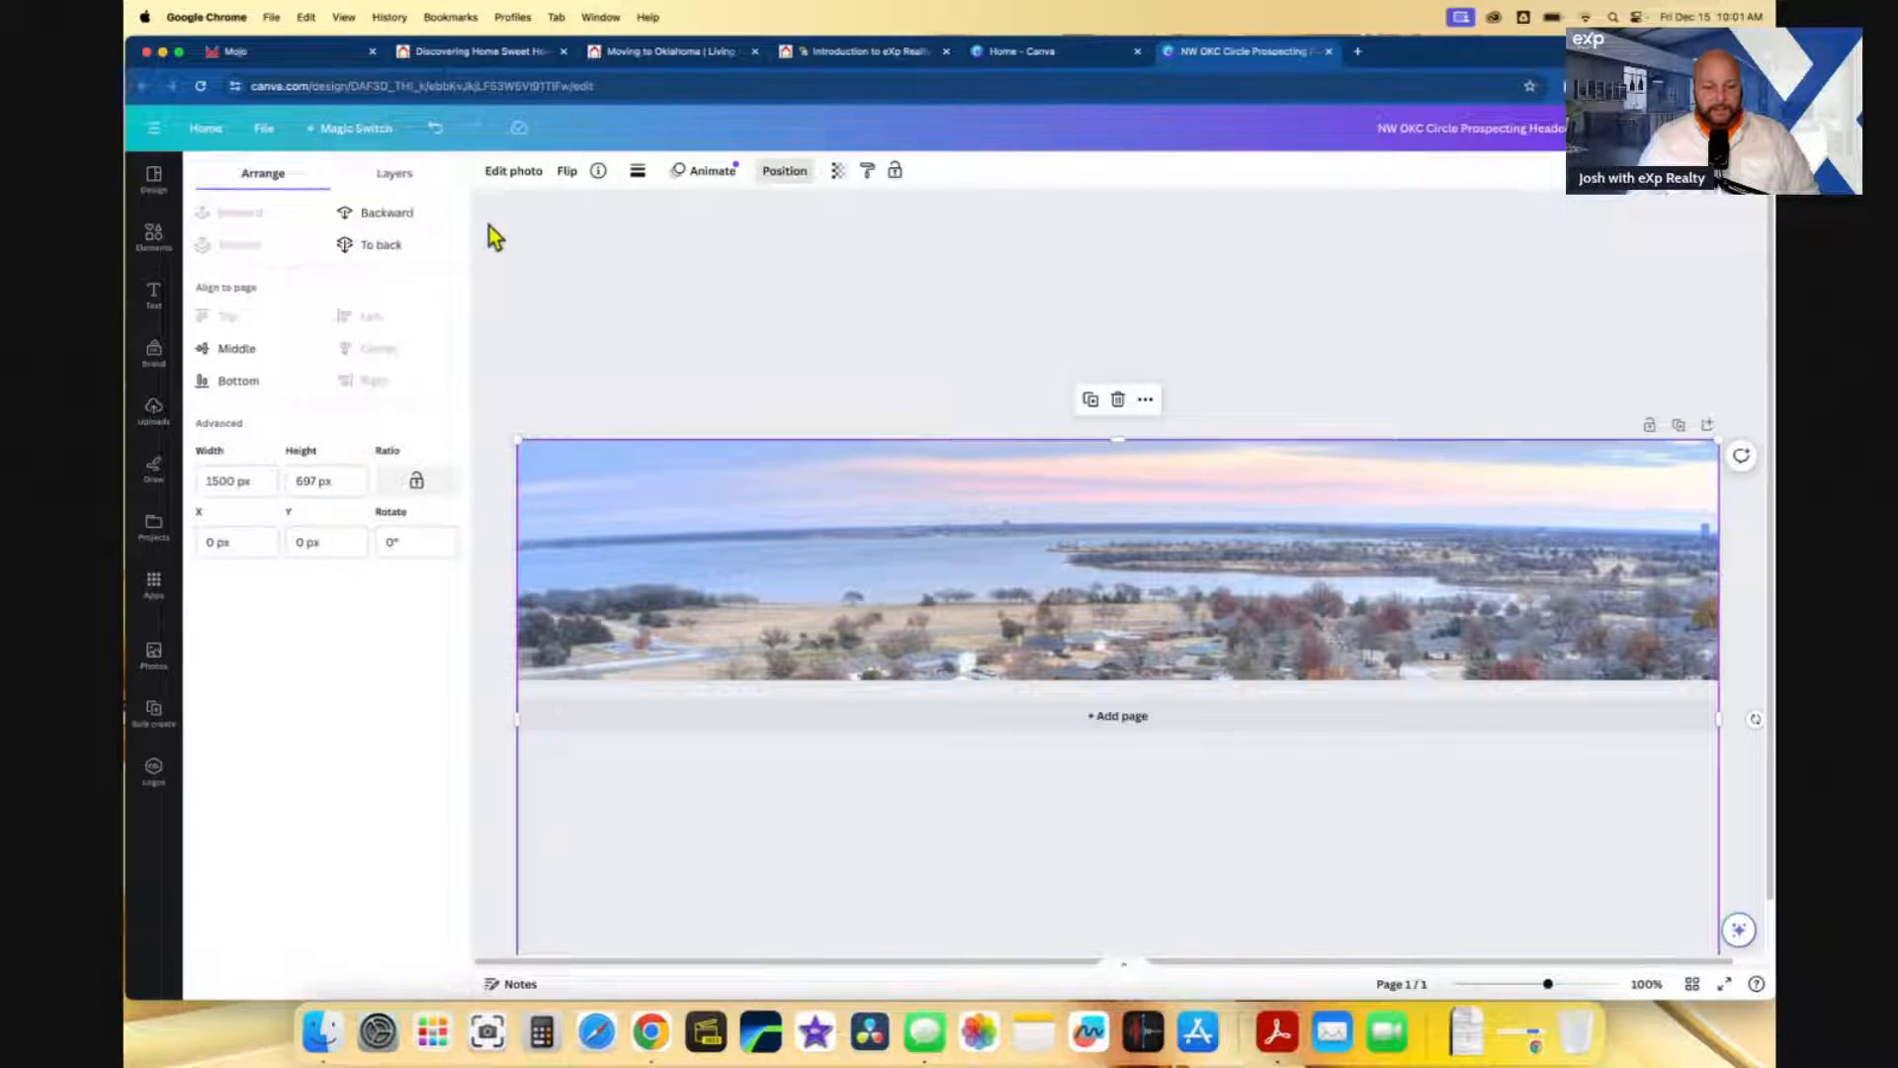
{"action": "left_click", "coordinate": [375, 244]}
{"action": "left_click", "coordinate": [1146, 522]}
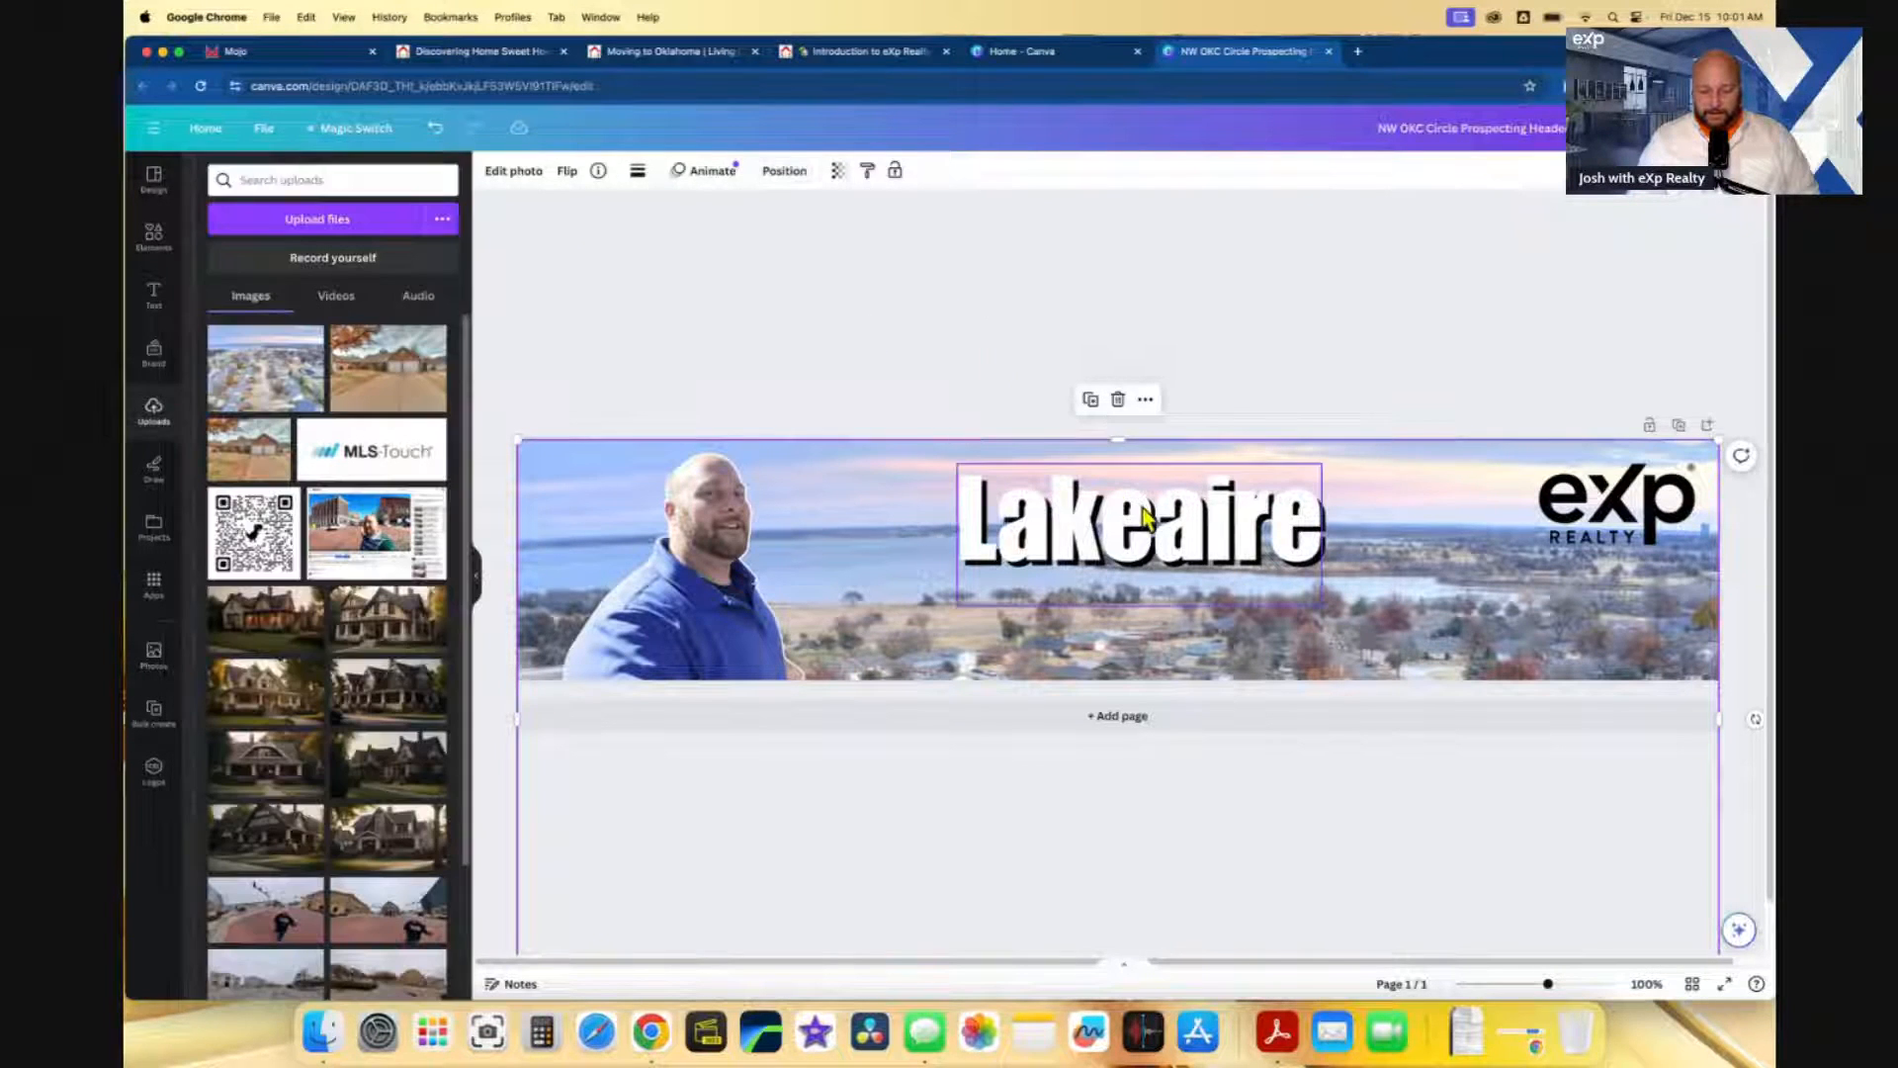
{"action": "left_click", "coordinate": [1222, 526]}
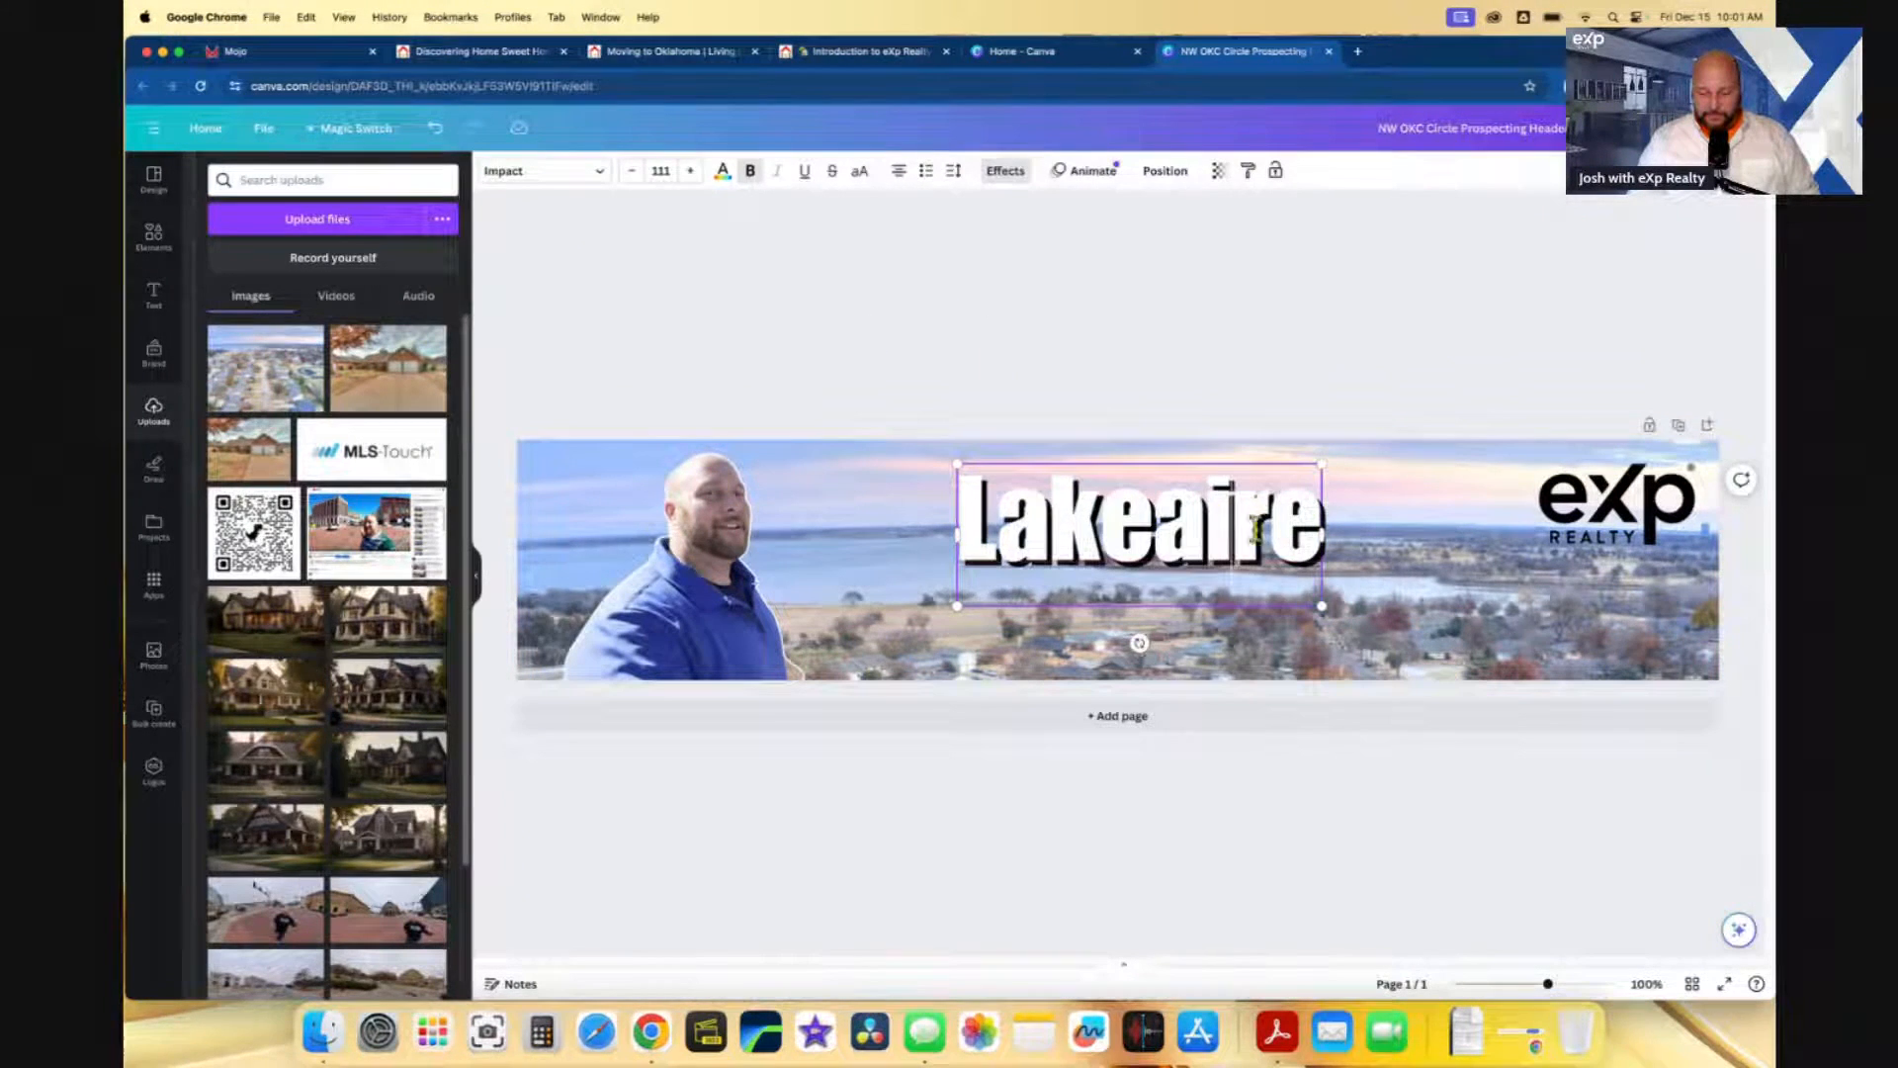
{"action": "type", "text": "Ne"}
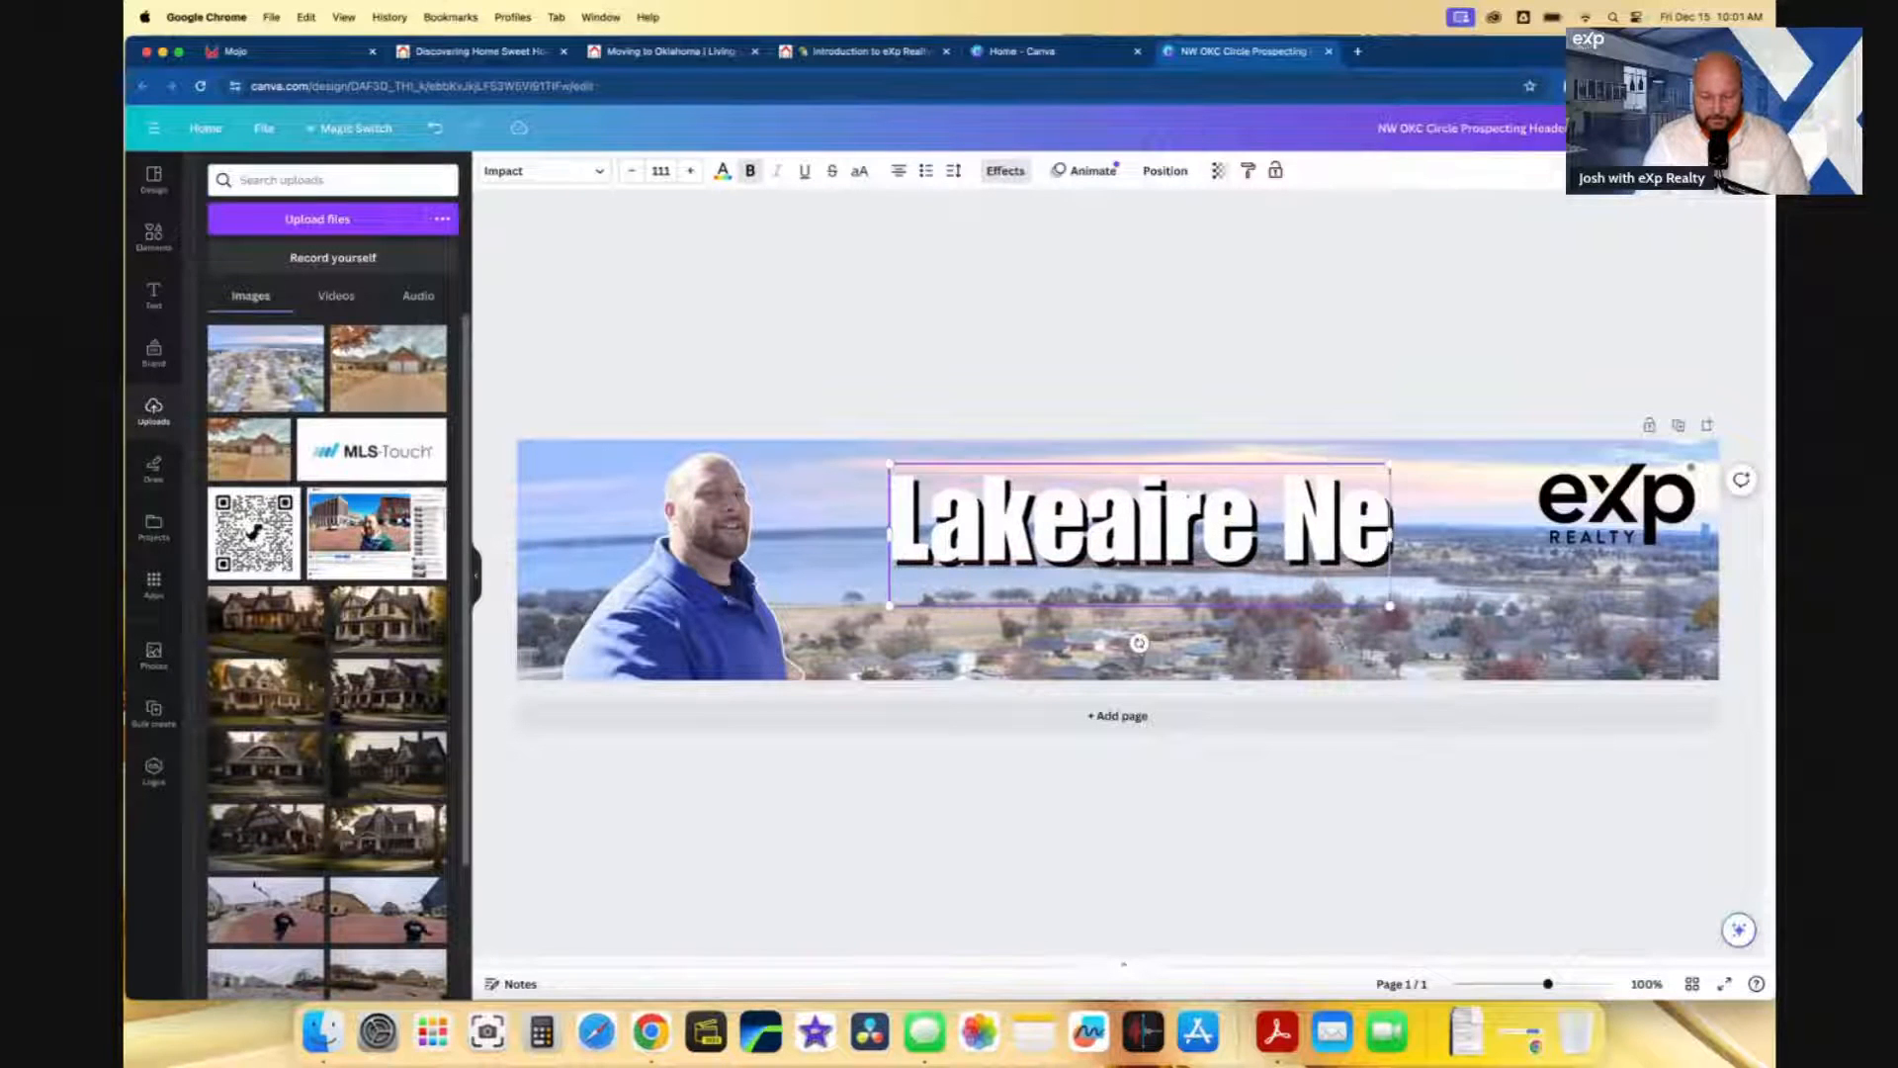
{"action": "type", "text": "ighborhood"}
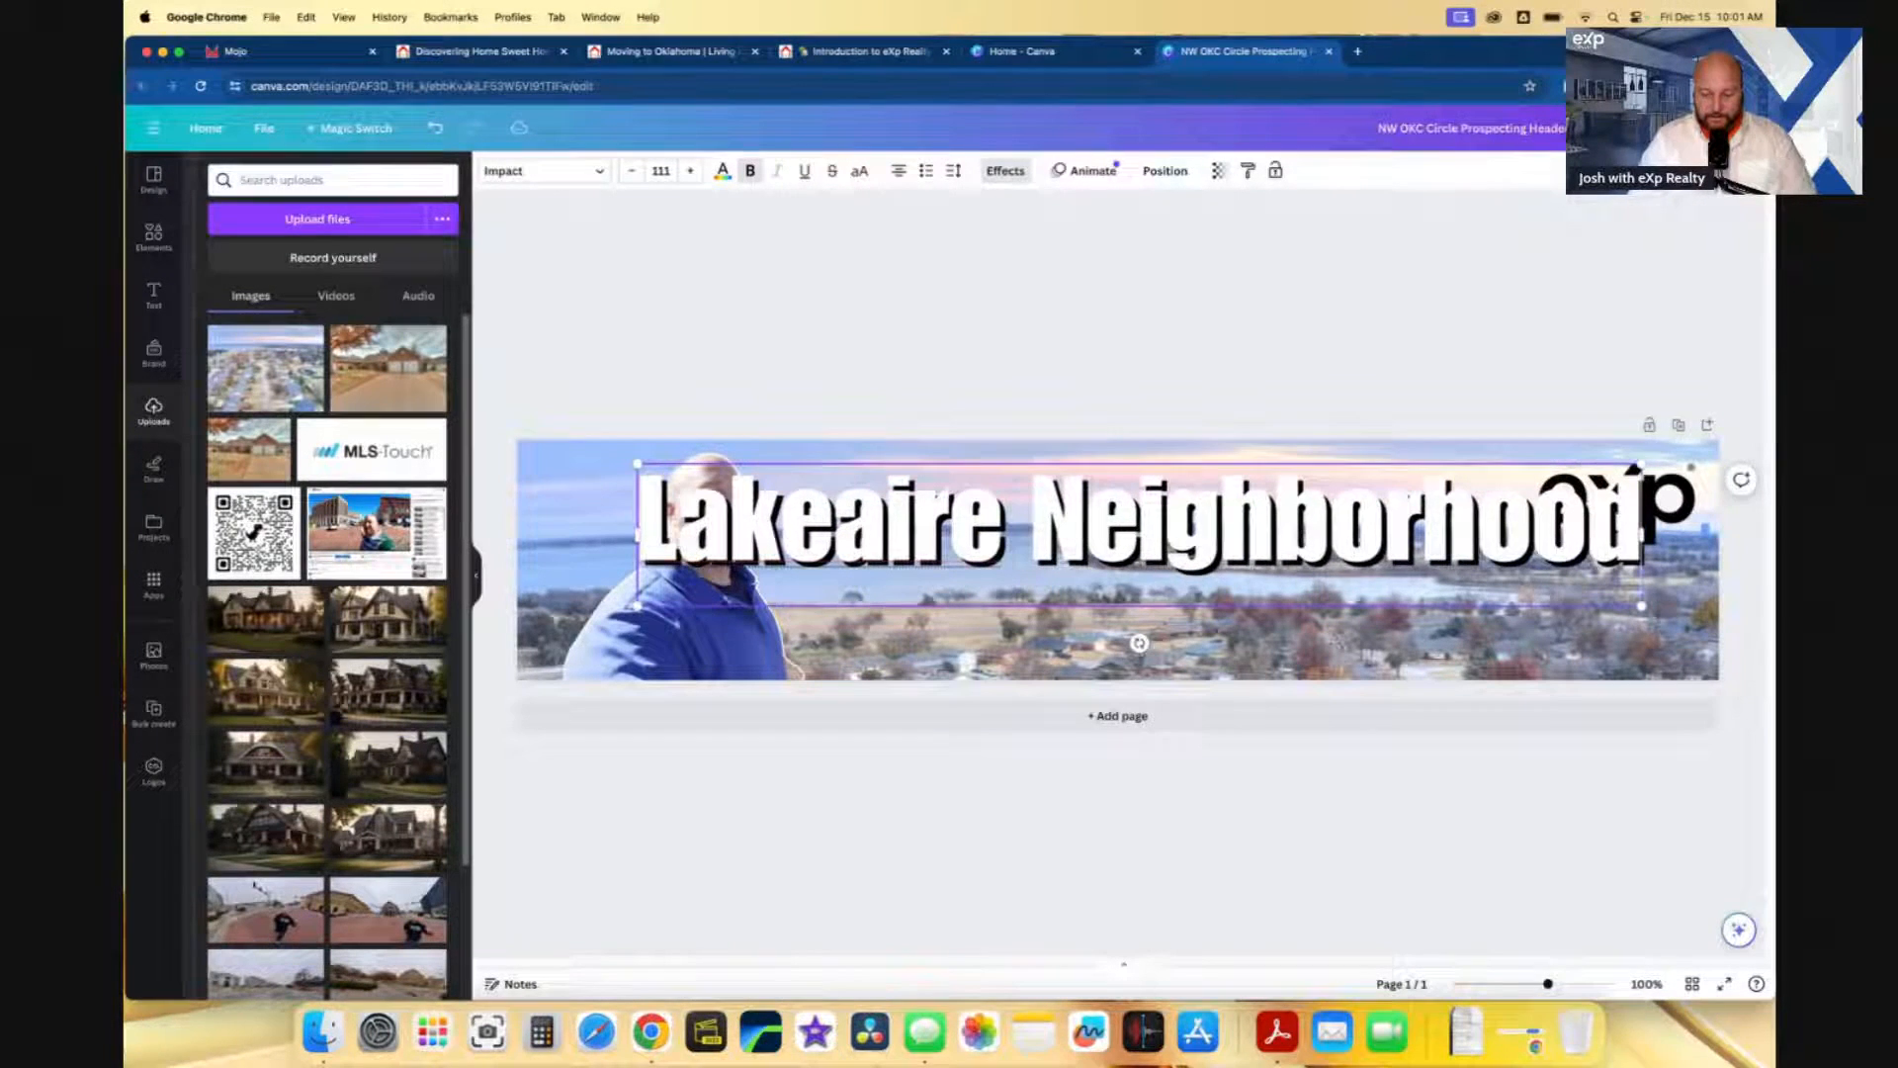
{"action": "left_click_drag", "start_coordinate": [1643, 606], "coordinate": [1513, 539]}
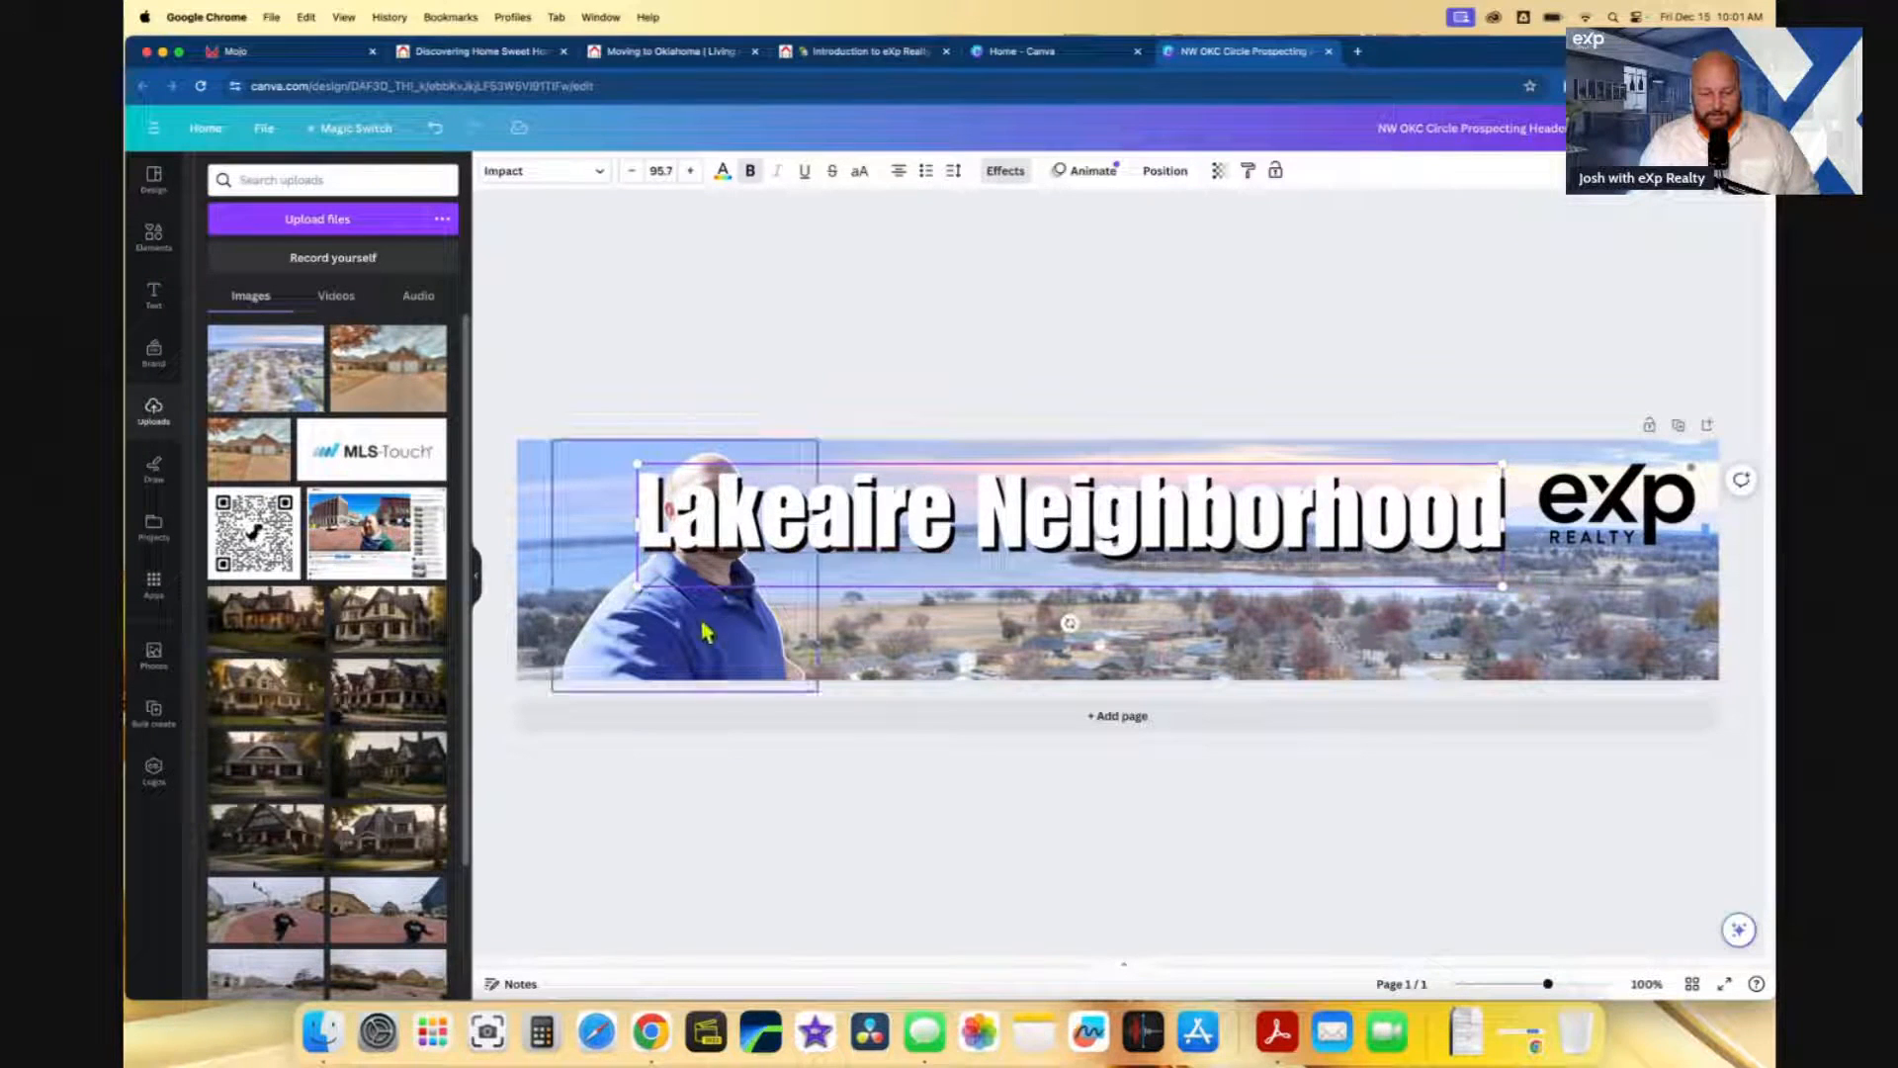
{"action": "left_click_drag", "start_coordinate": [639, 588], "coordinate": [776, 566]}
{"action": "left_click", "coordinate": [1029, 326]}
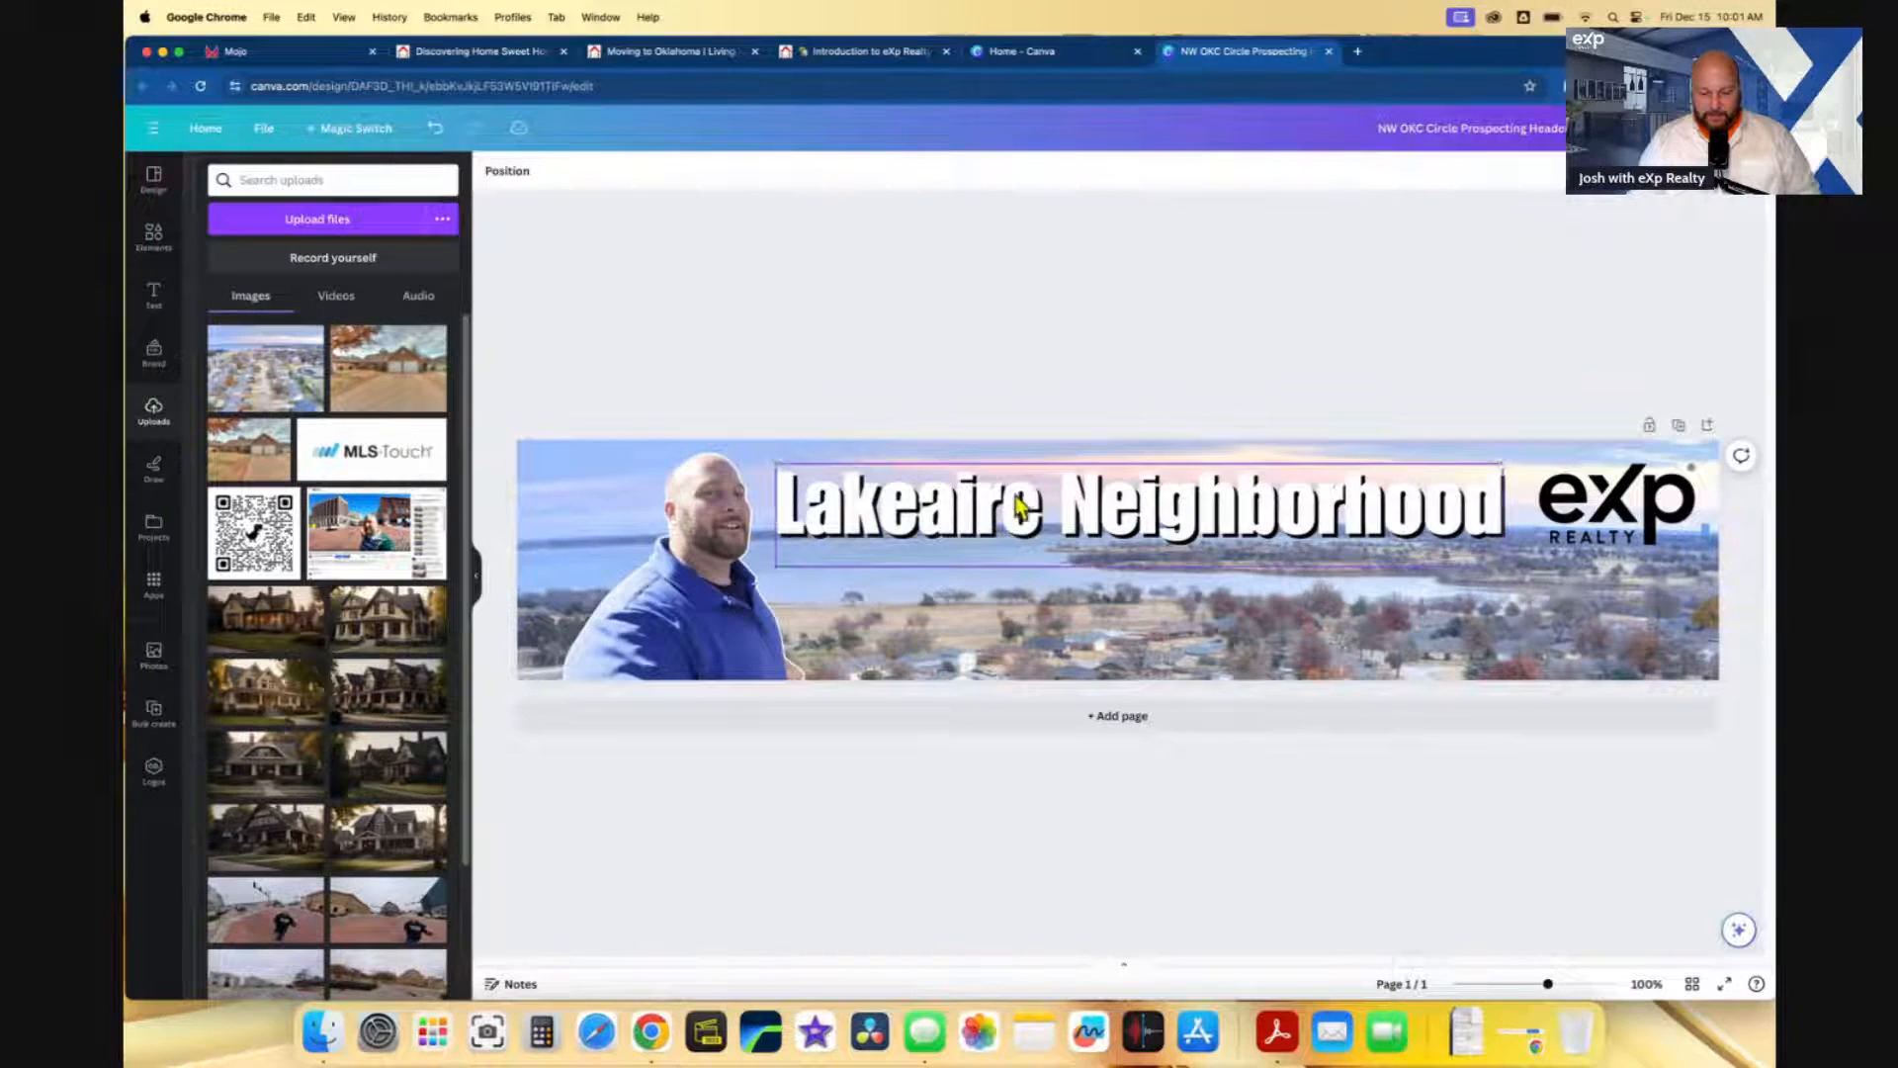
{"action": "left_click_drag", "start_coordinate": [1013, 506], "coordinate": [1013, 496]}
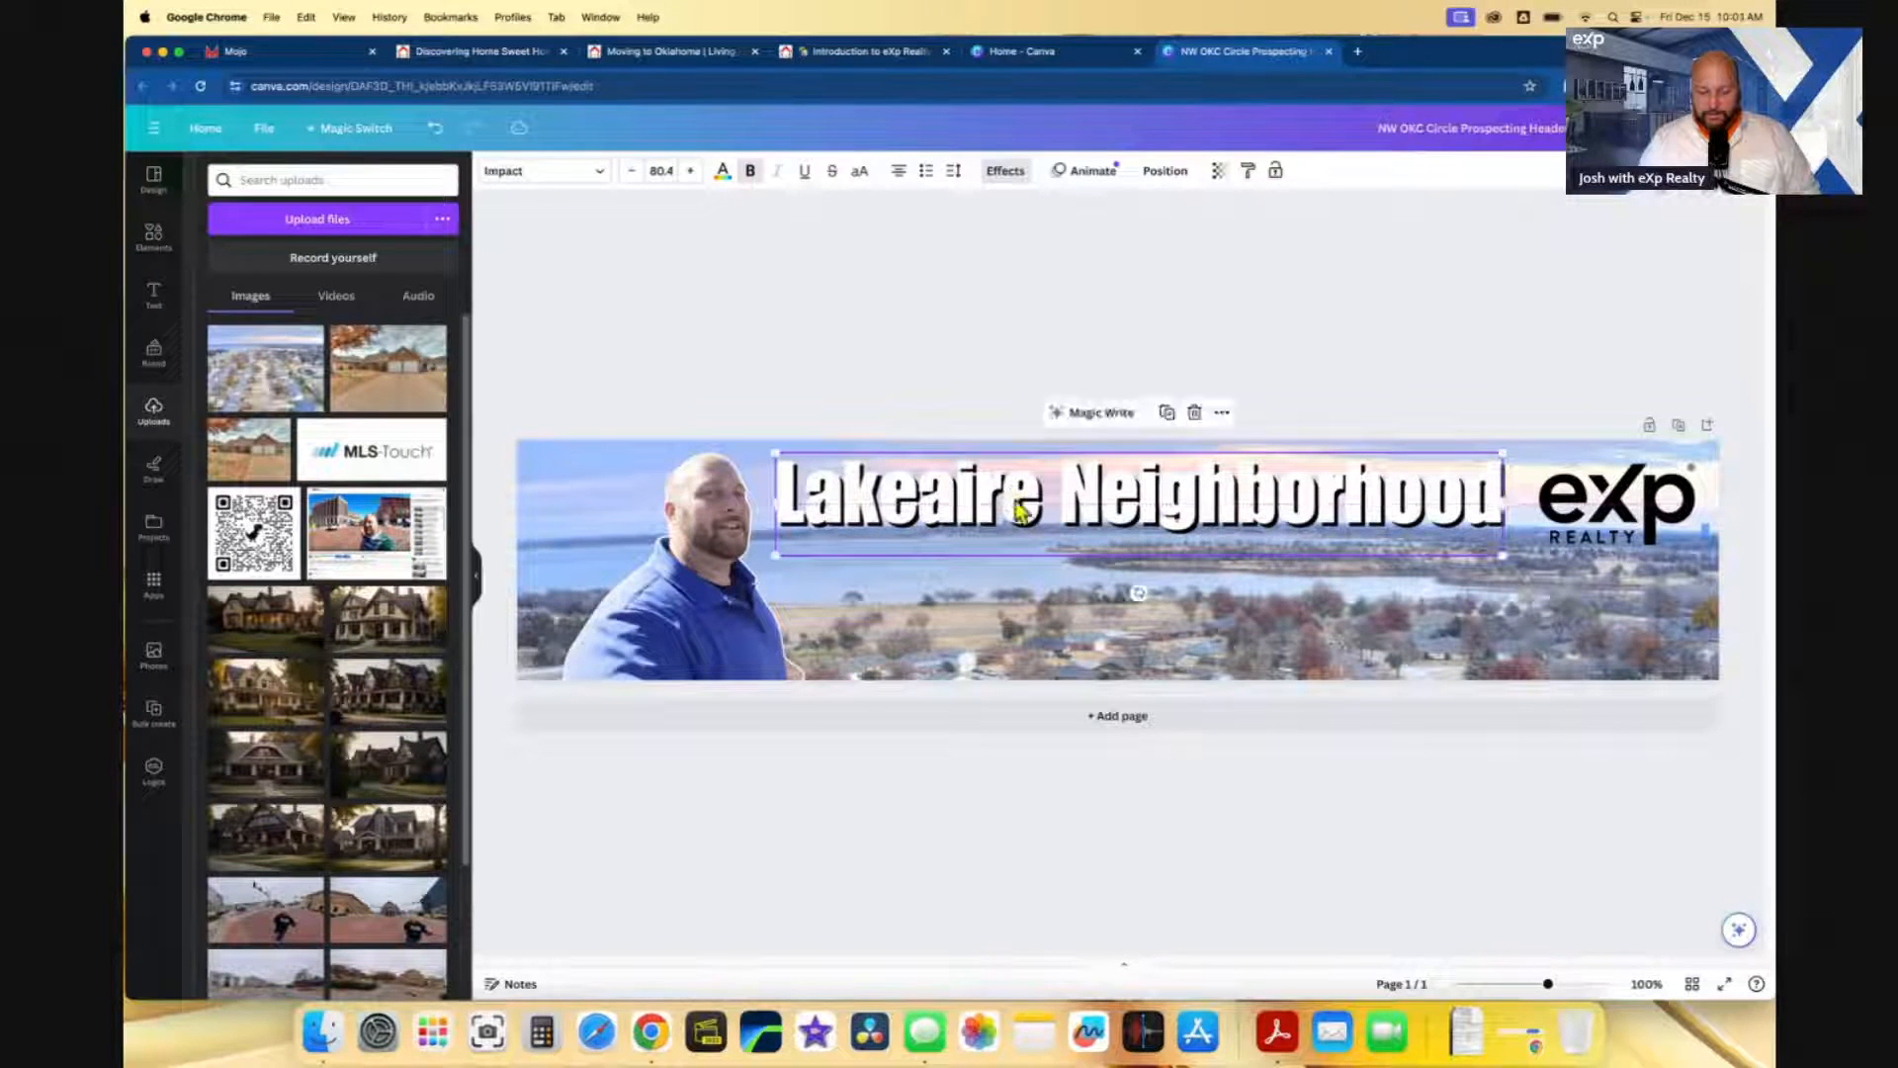
{"action": "left_click", "coordinate": [1051, 359]}
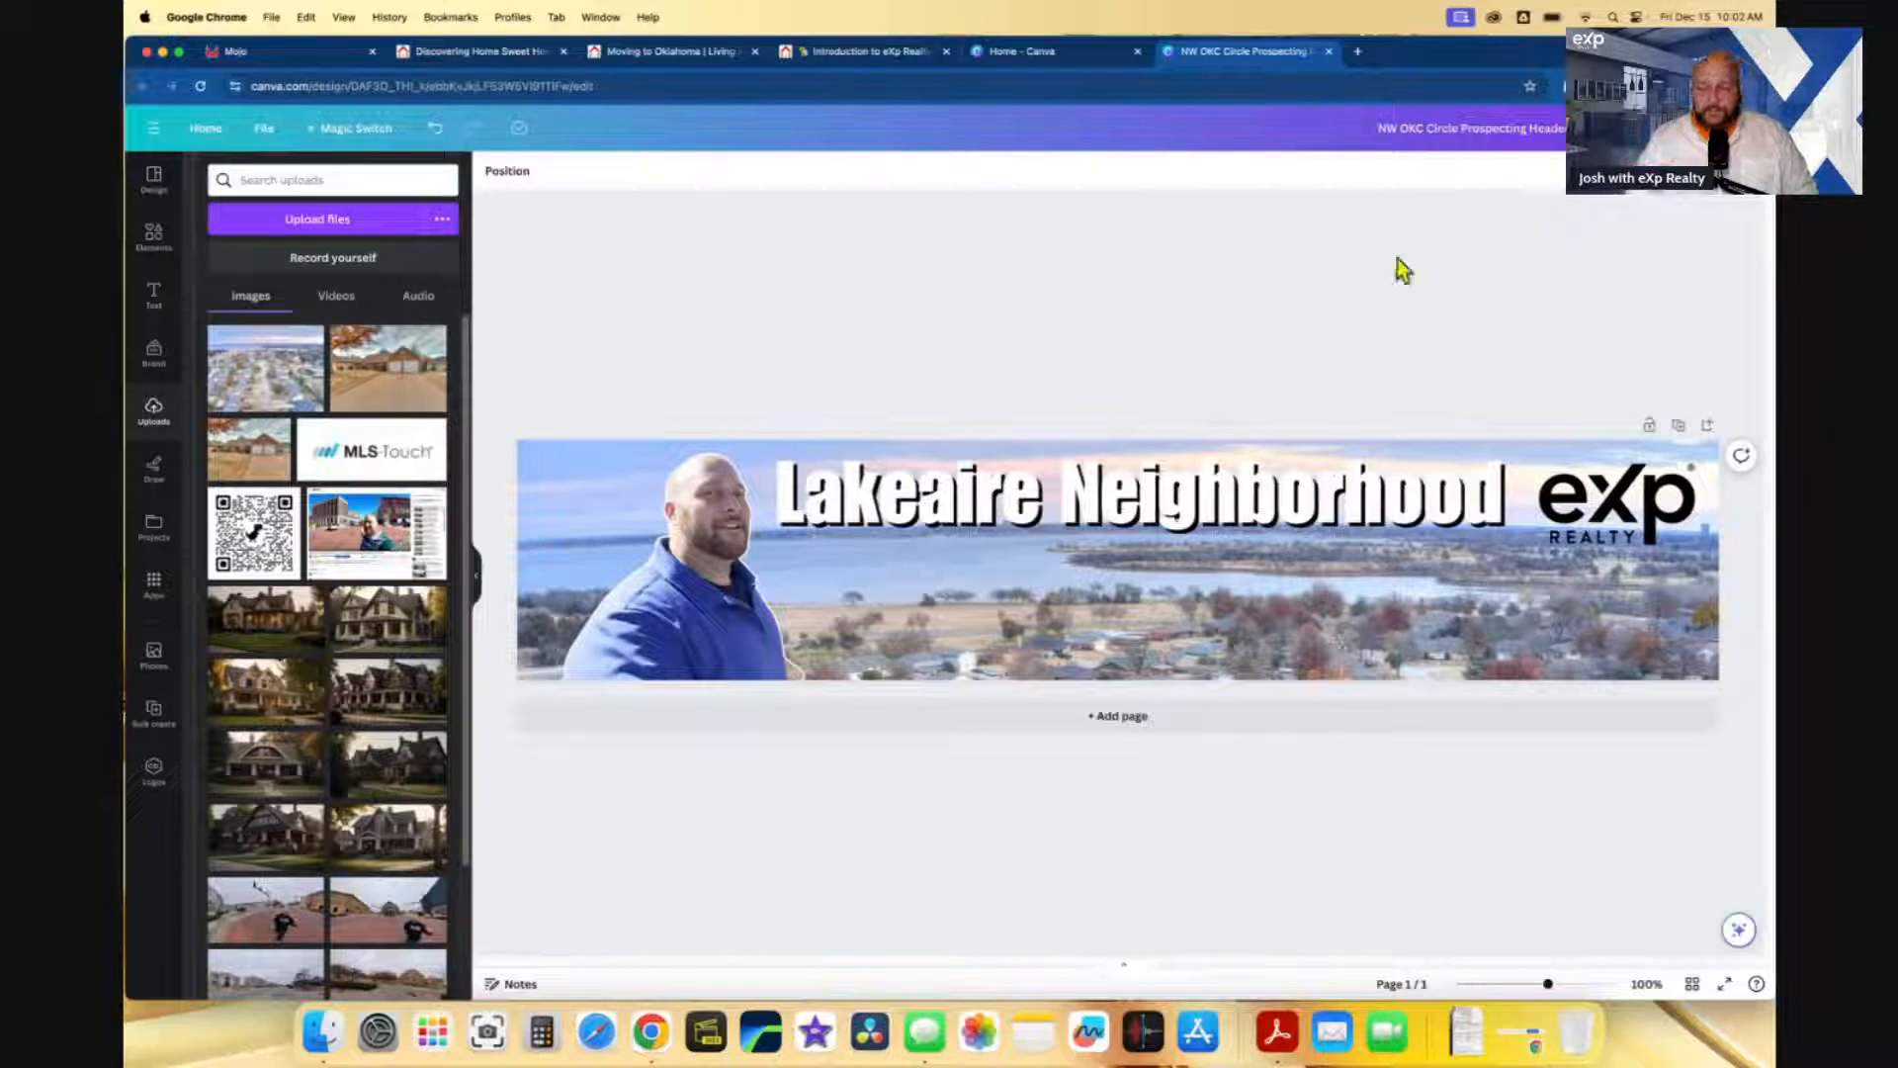
- Download the banner as JPG 'NW OKC Circle Prospecting Header.jpg' and dismiss the download notice
{"action": "left_click", "coordinate": [1720, 128]}
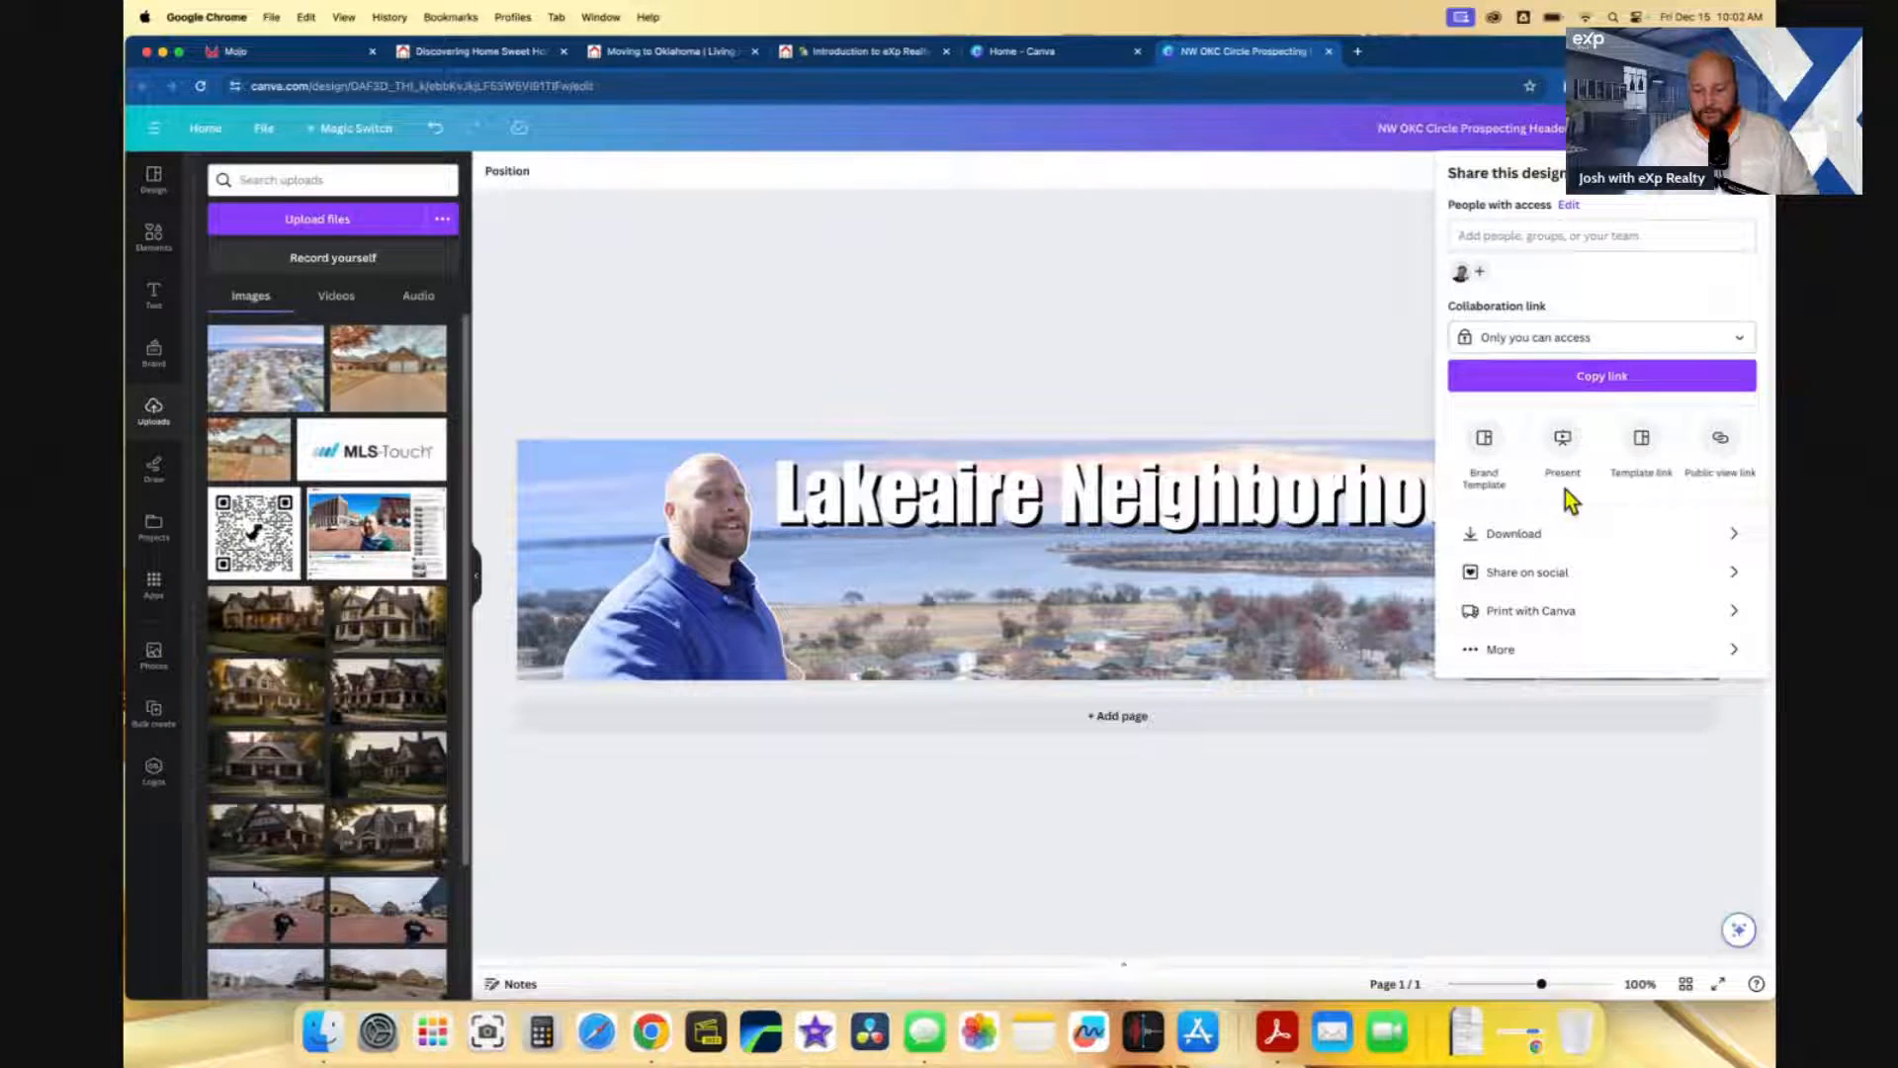
{"action": "left_click", "coordinate": [1565, 534]}
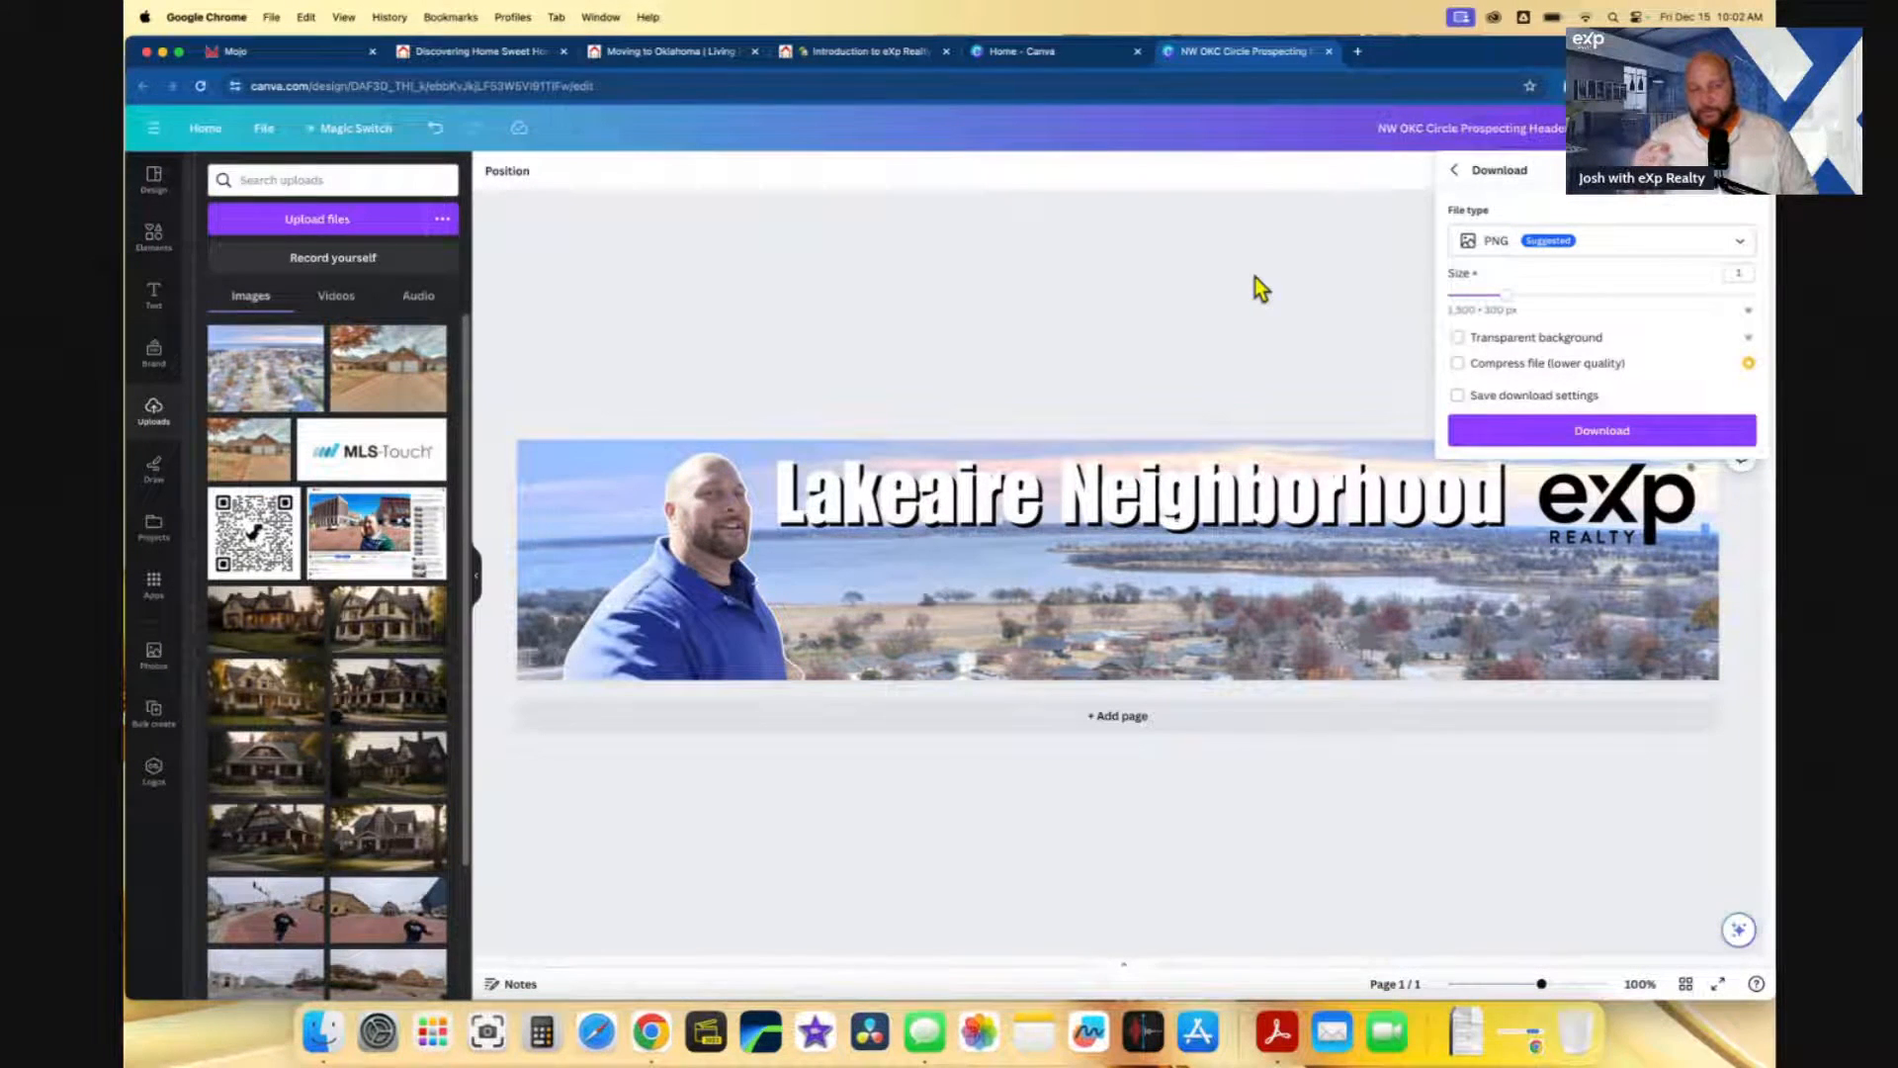
{"action": "left_click", "coordinate": [1554, 242]}
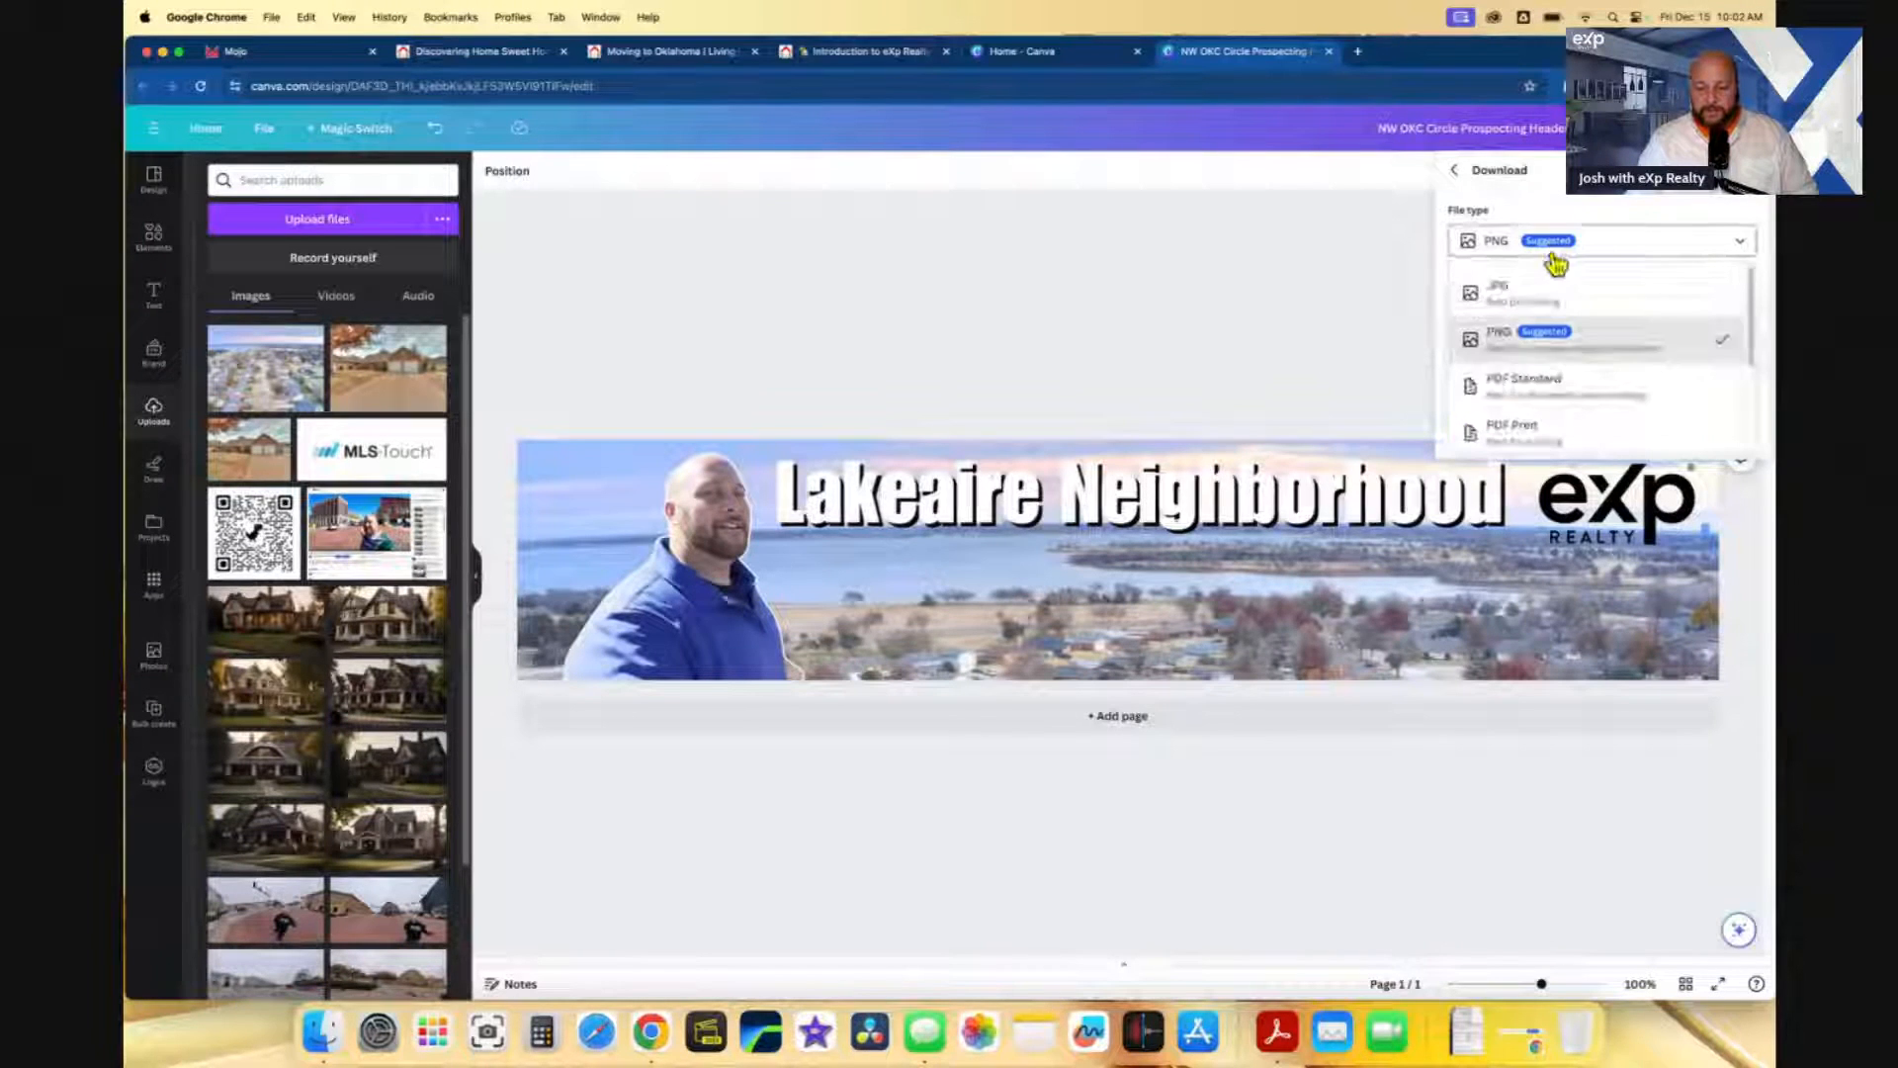
{"action": "left_click", "coordinate": [1548, 282]}
{"action": "left_click", "coordinate": [1591, 445]}
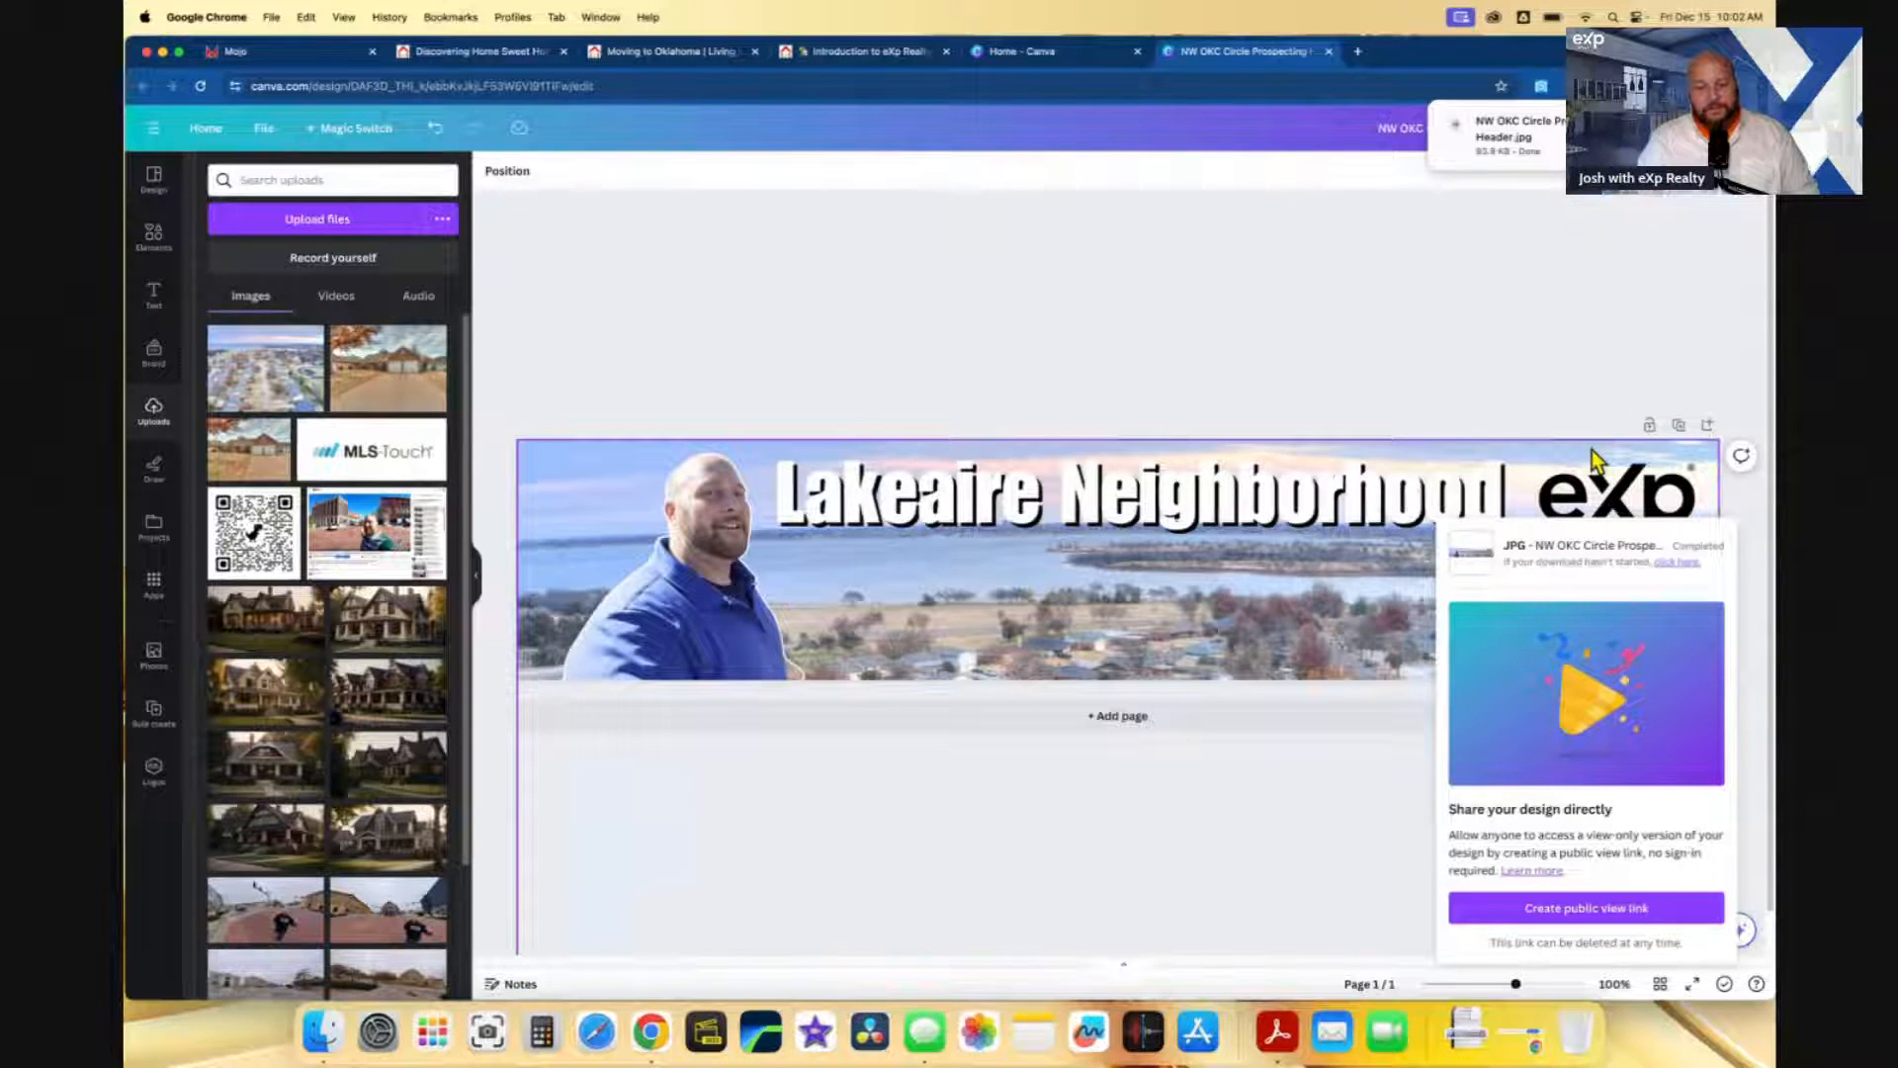
{"action": "left_click", "coordinate": [1457, 312]}
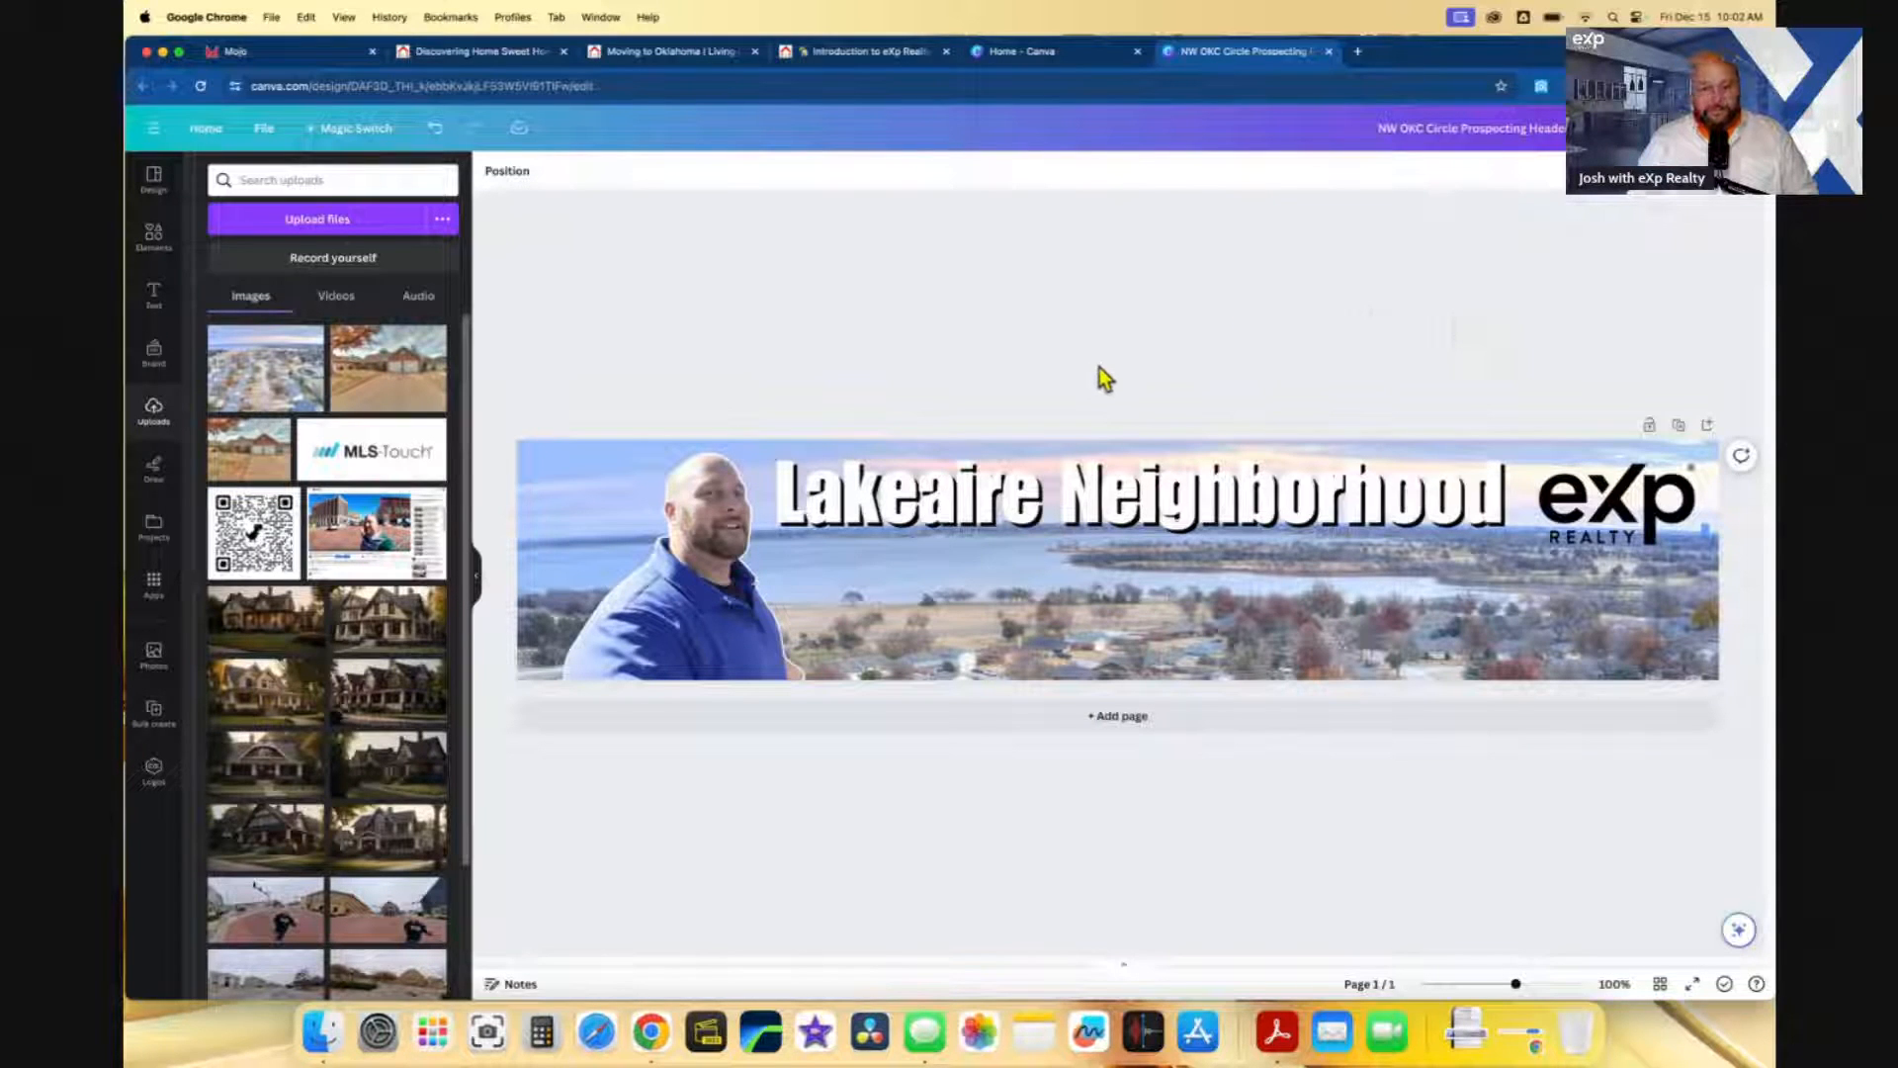
- Upload the Lakeaire Neighborhood header JPG from Downloads and insert it as the template's top image
{"action": "left_click", "coordinate": [295, 49]}
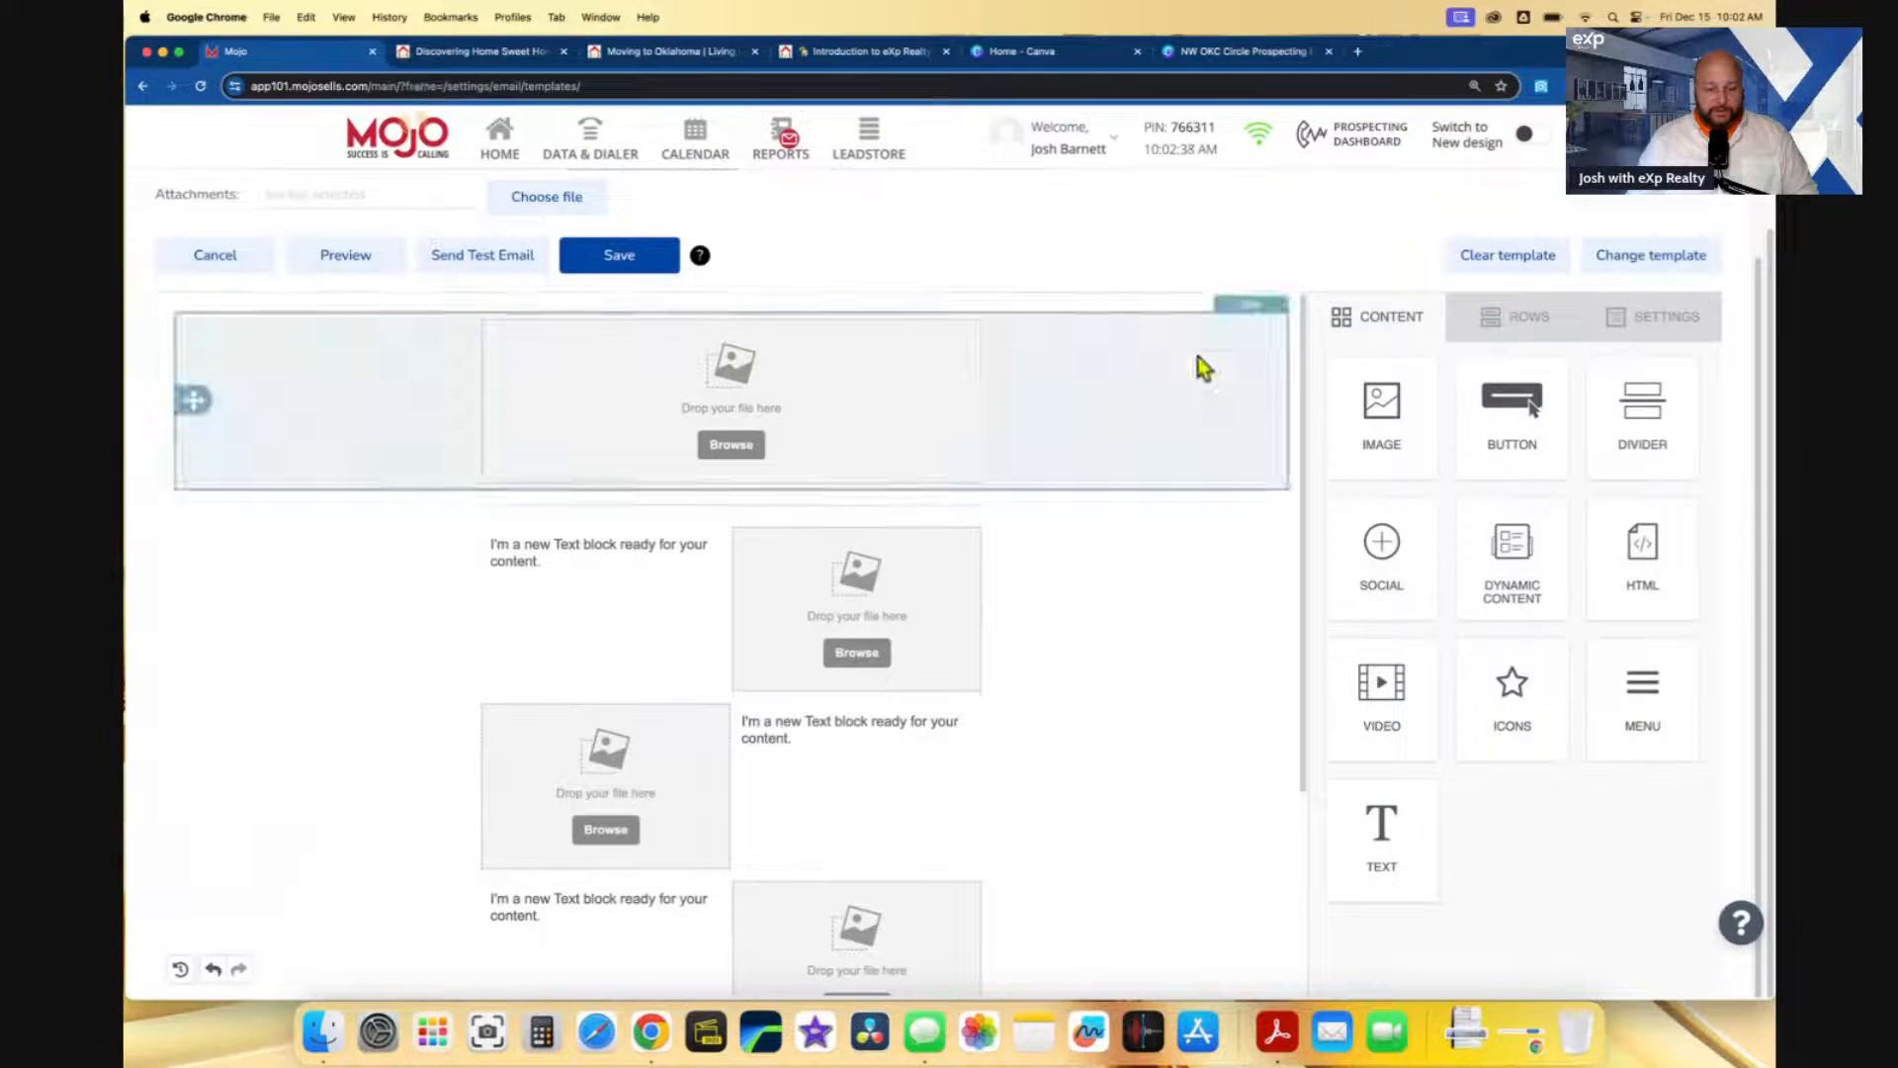
{"action": "left_click", "coordinate": [726, 449]}
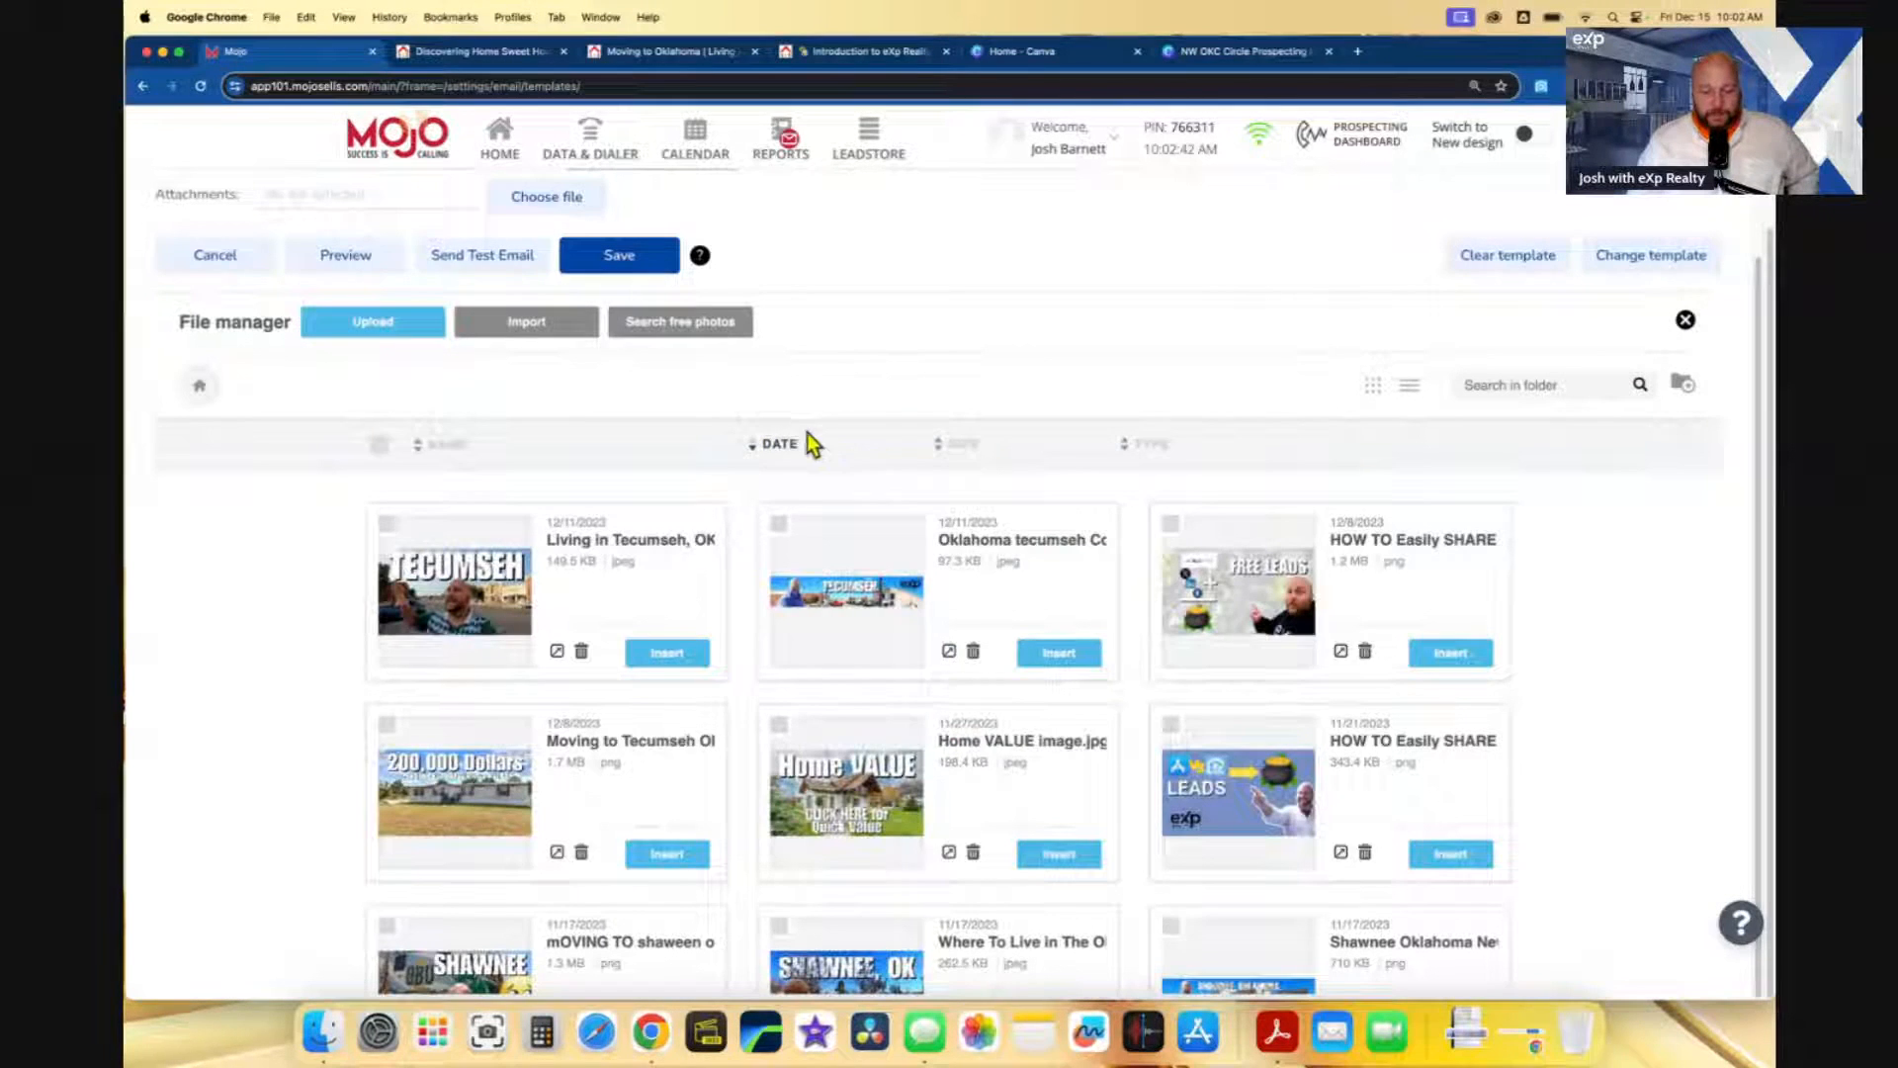
{"action": "left_click", "coordinate": [372, 322]}
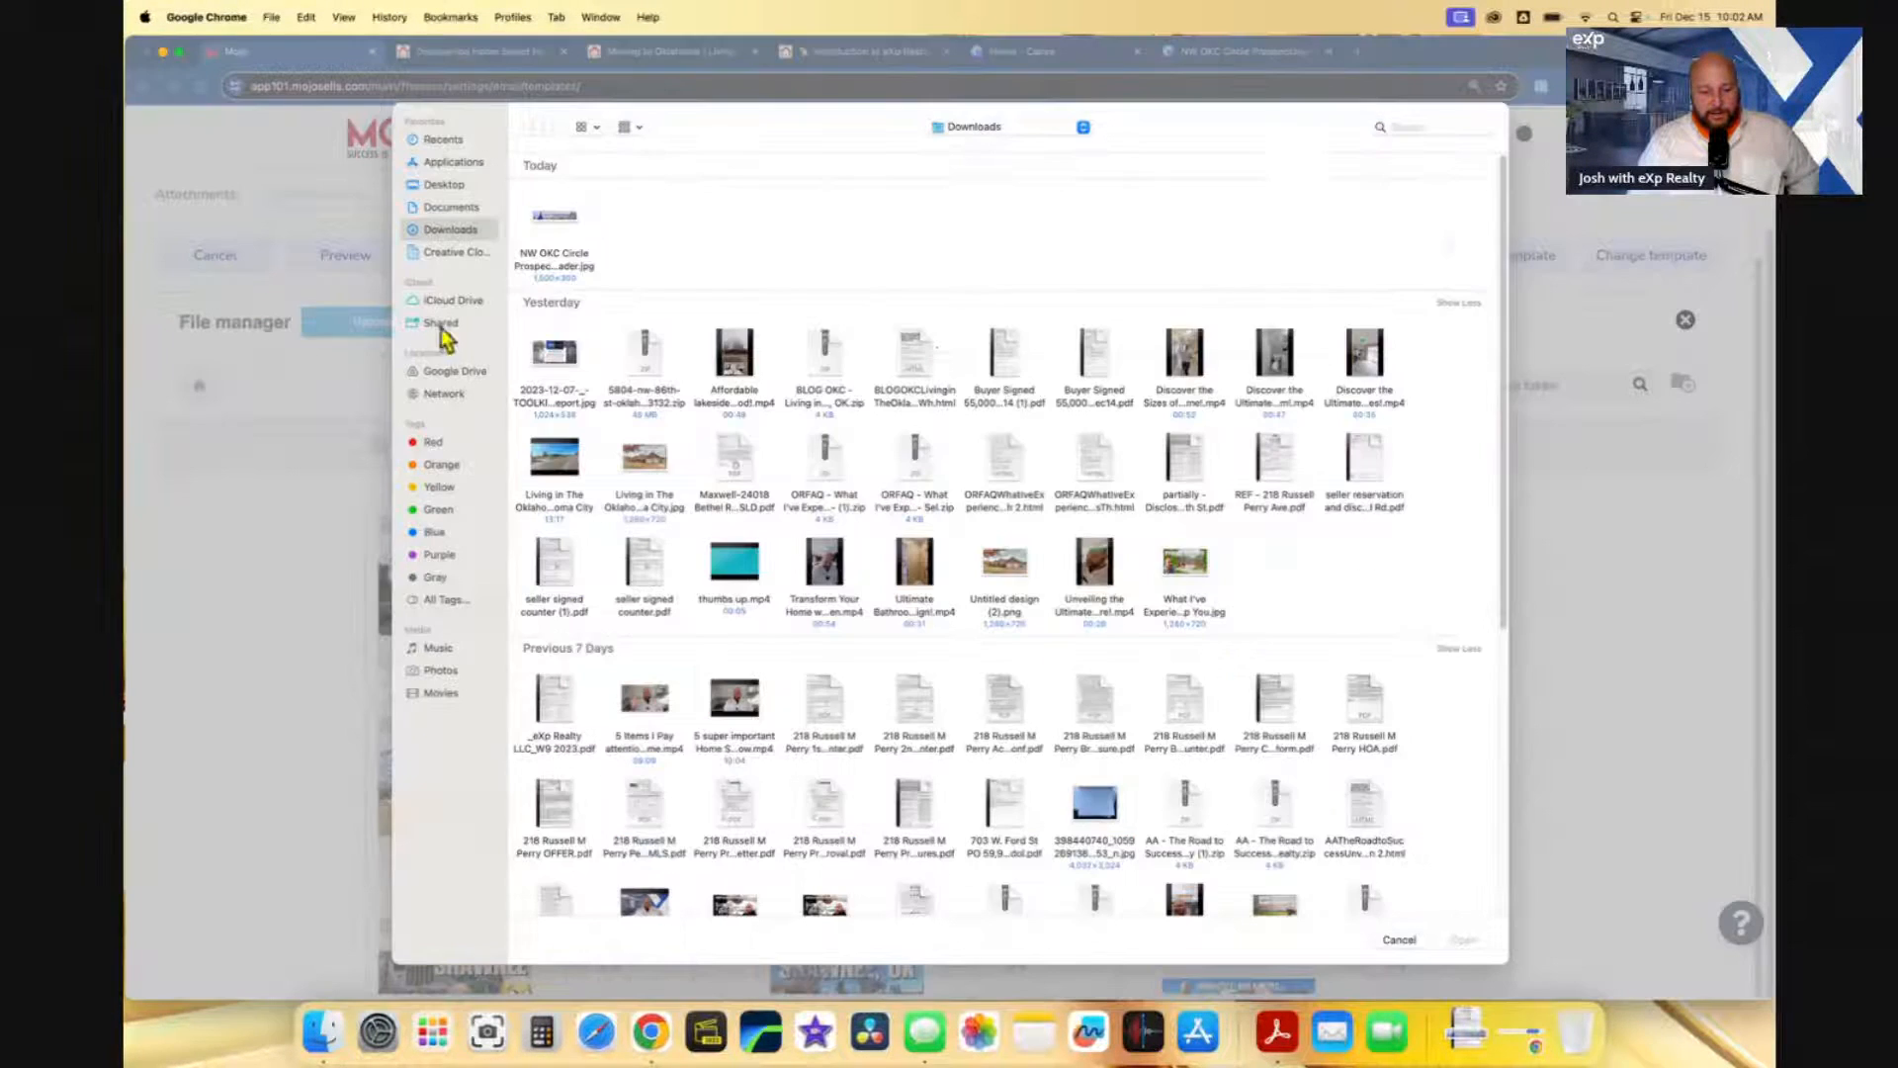
{"action": "left_click", "coordinate": [571, 250]}
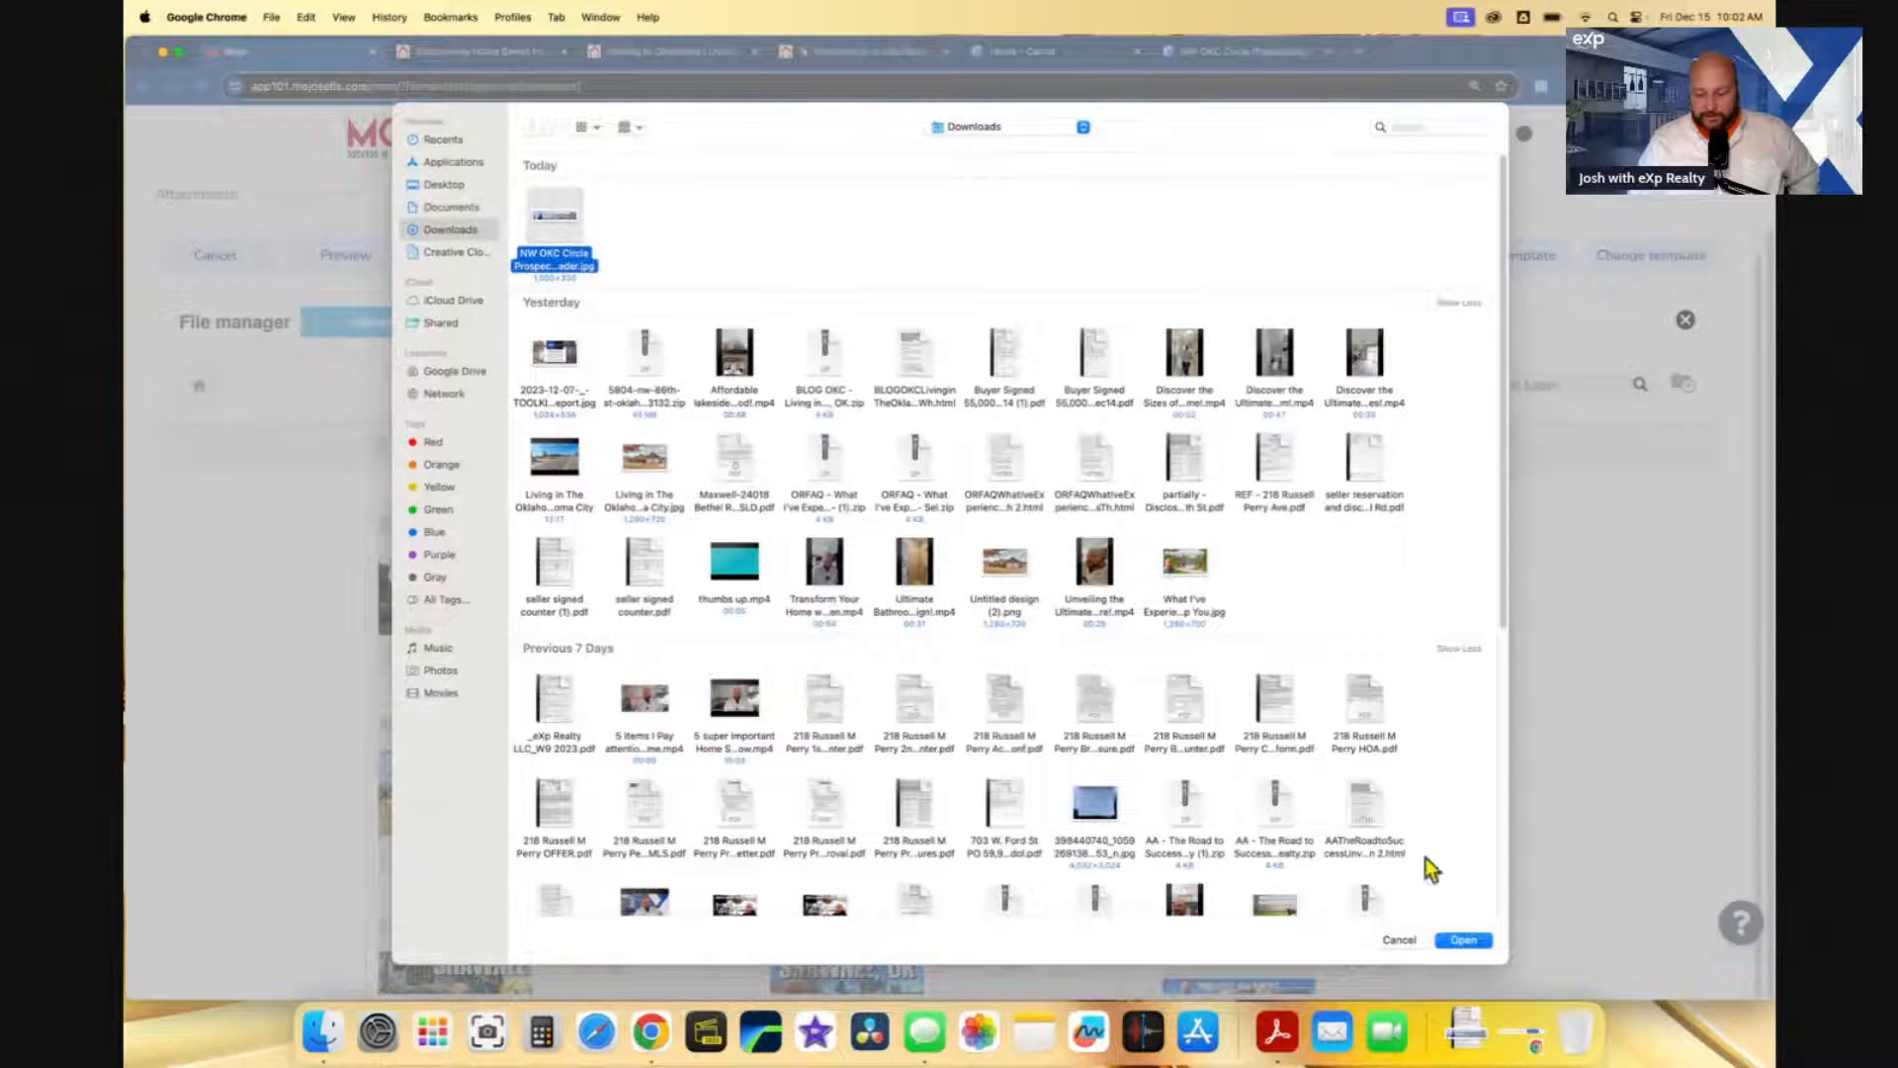
{"action": "left_click", "coordinate": [1463, 939]}
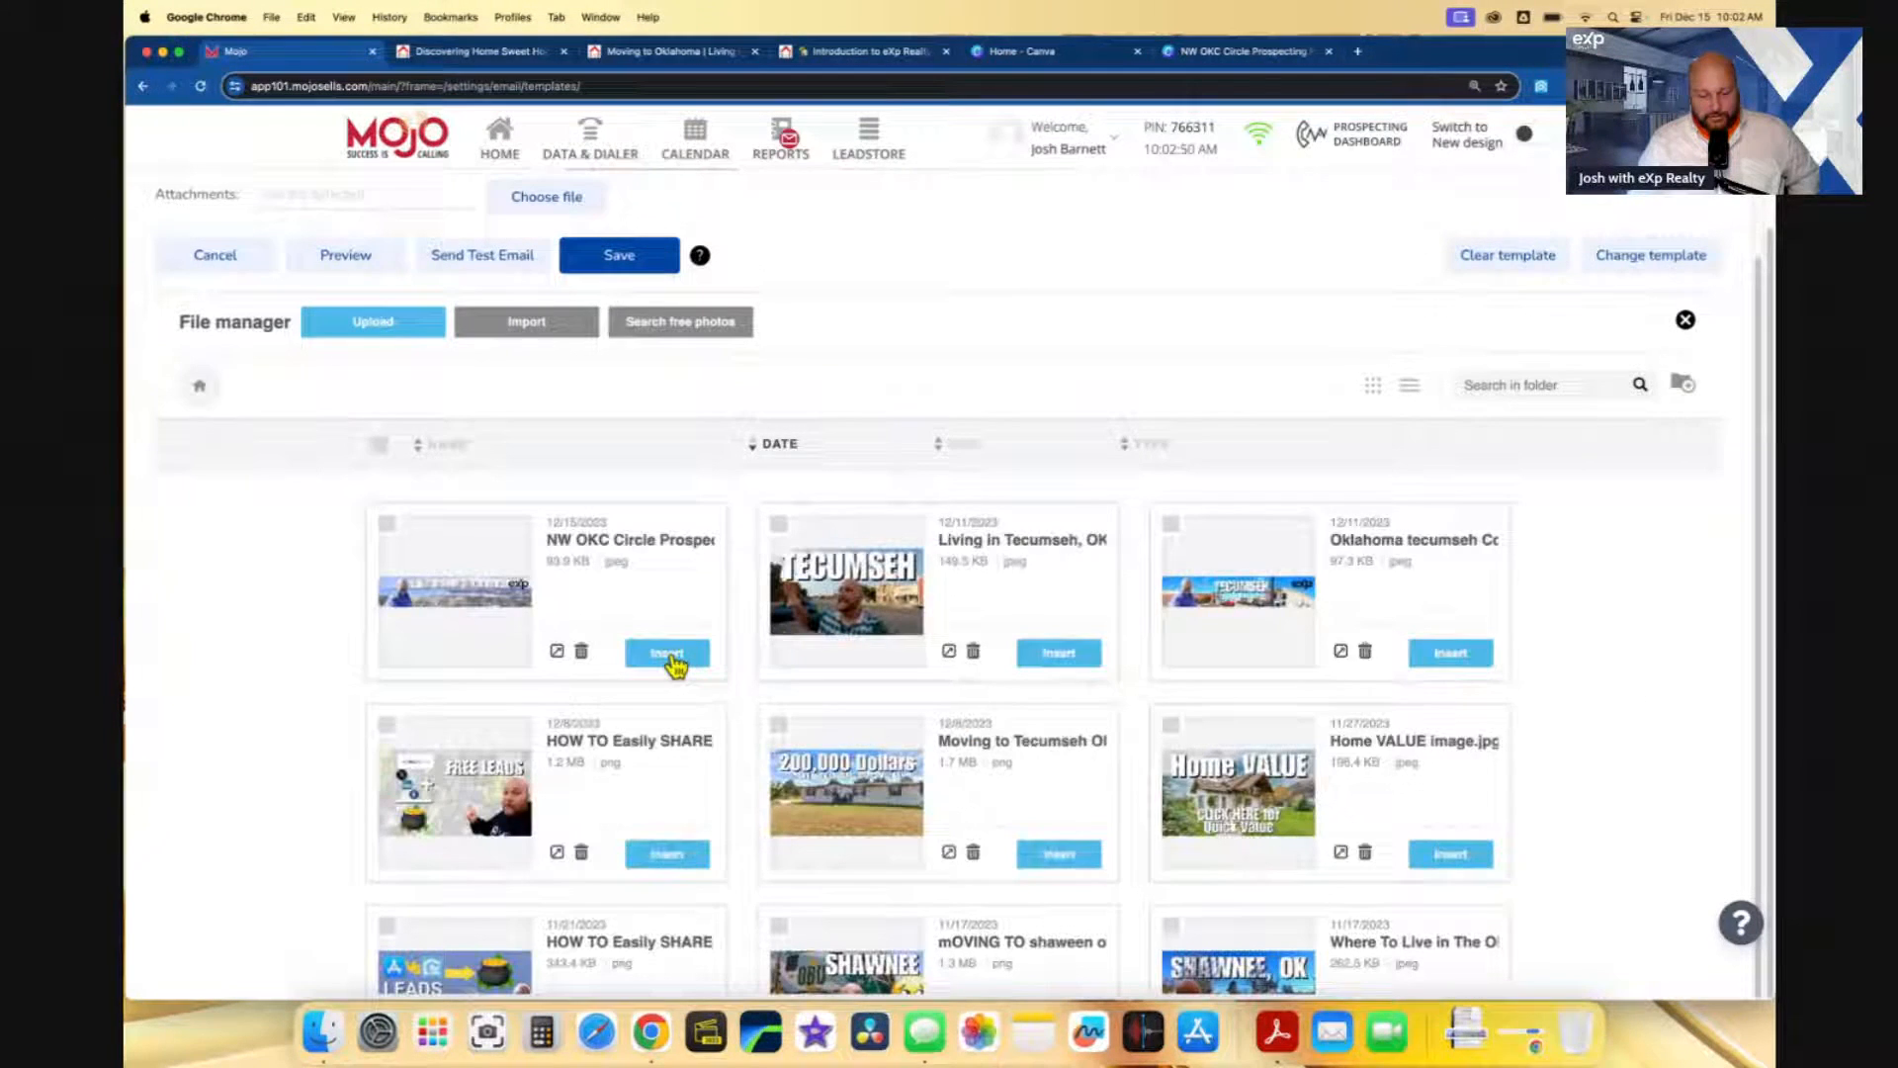
{"action": "left_click", "coordinate": [668, 654]}
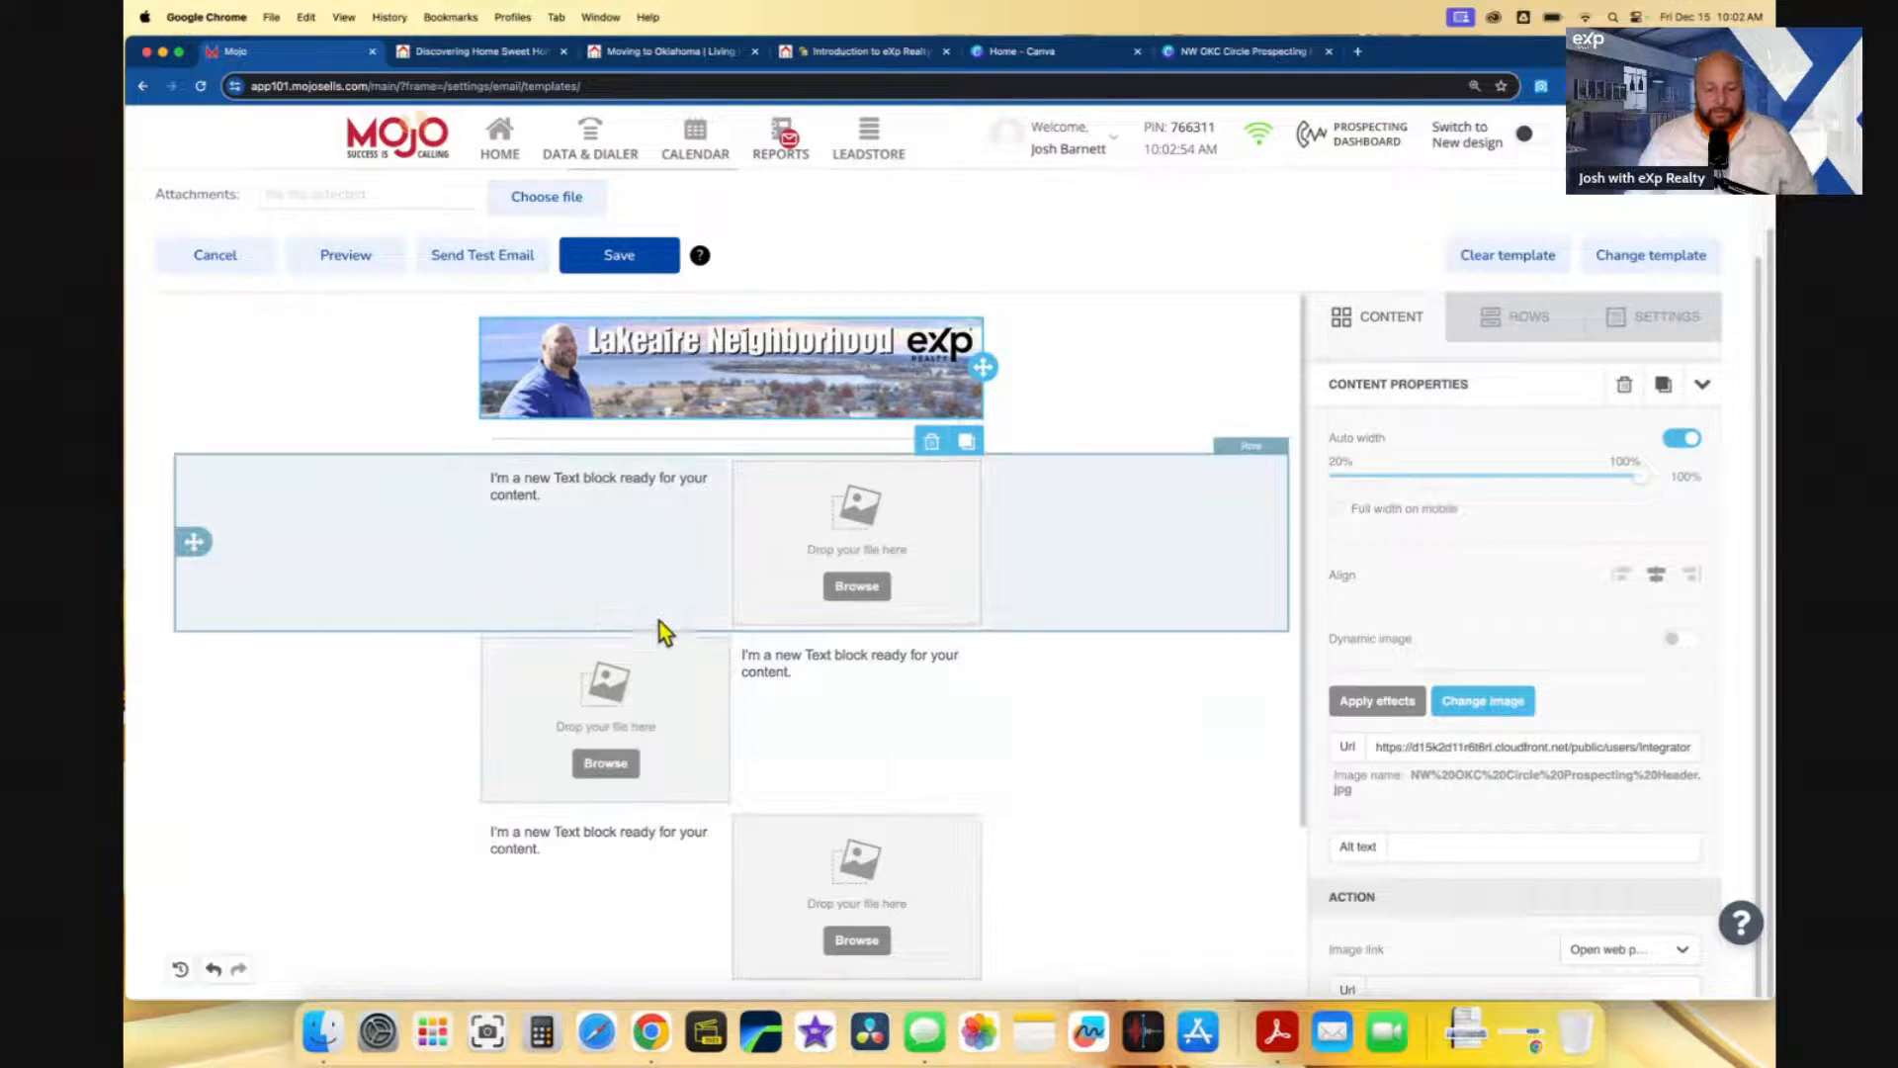
{"action": "scroll", "coordinate": [661, 618], "scroll_direction": "up", "scroll_amount": 3}
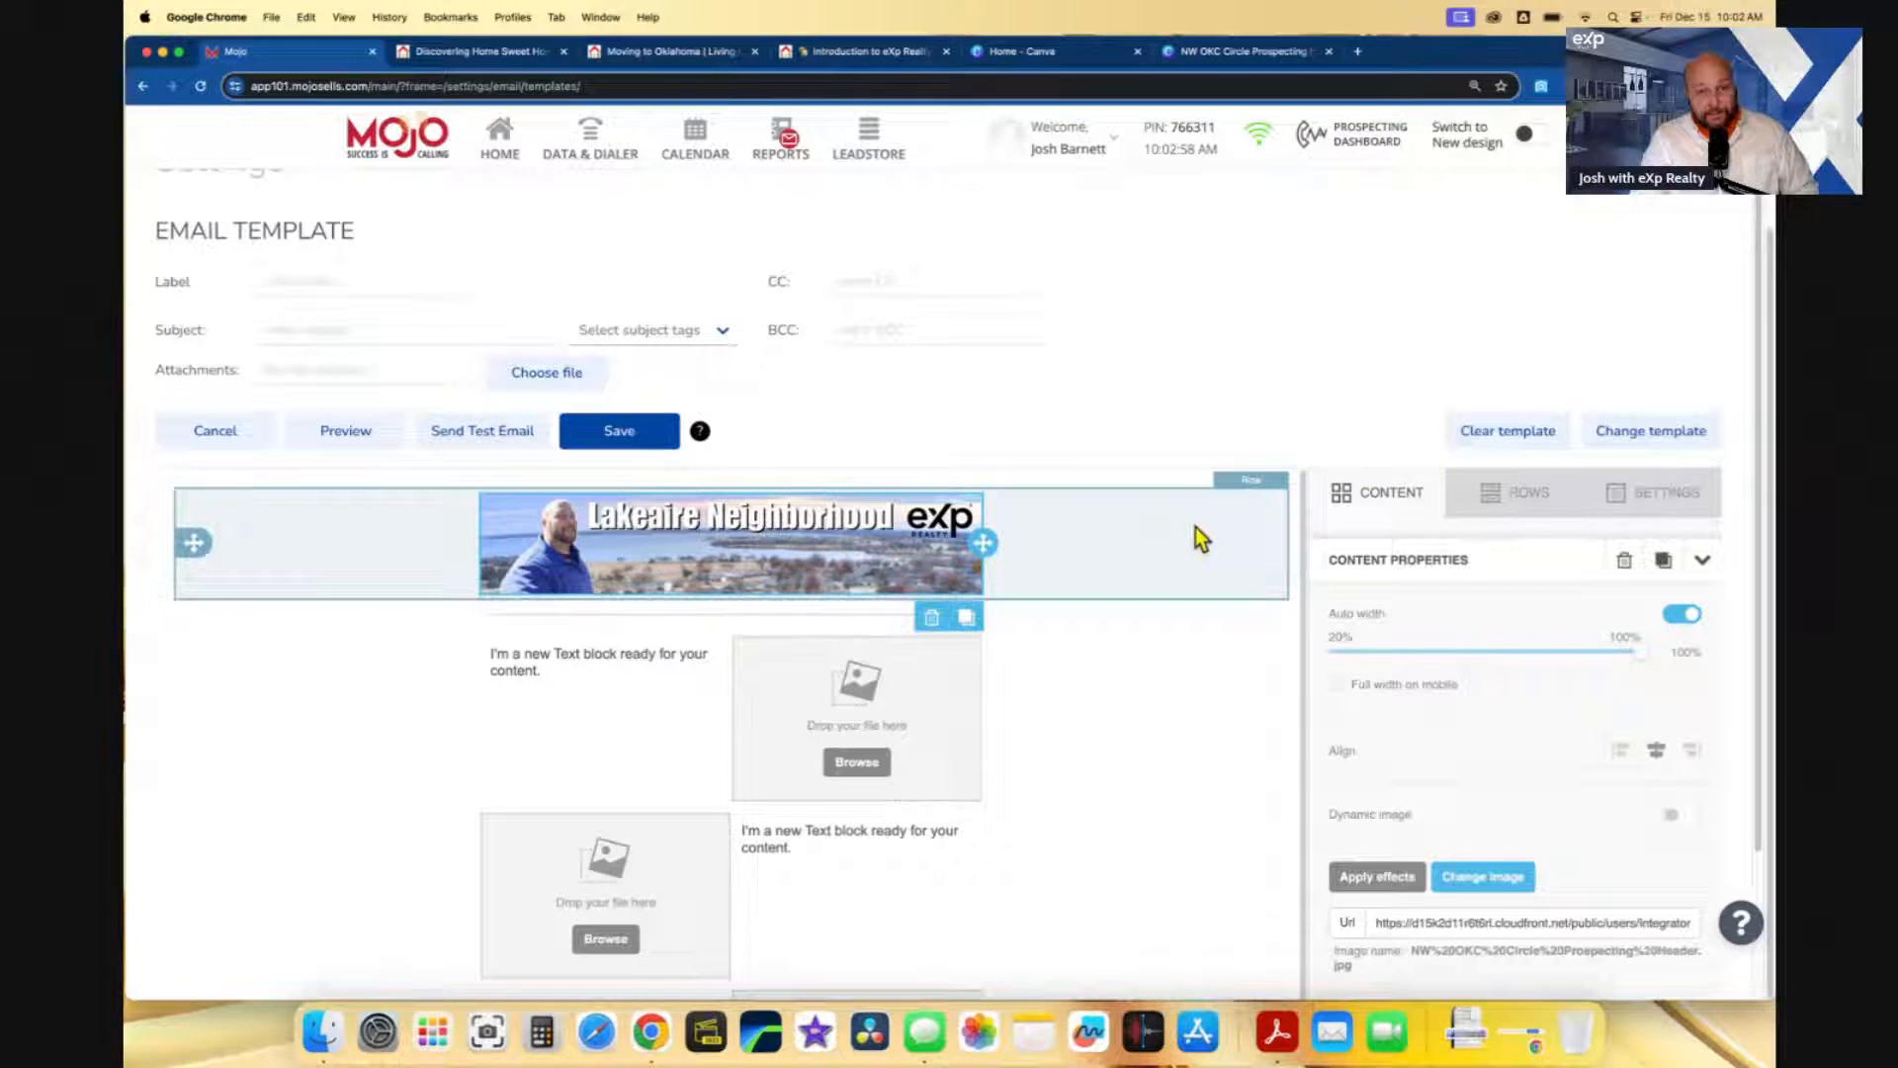
{"action": "left_click", "coordinate": [895, 620]}
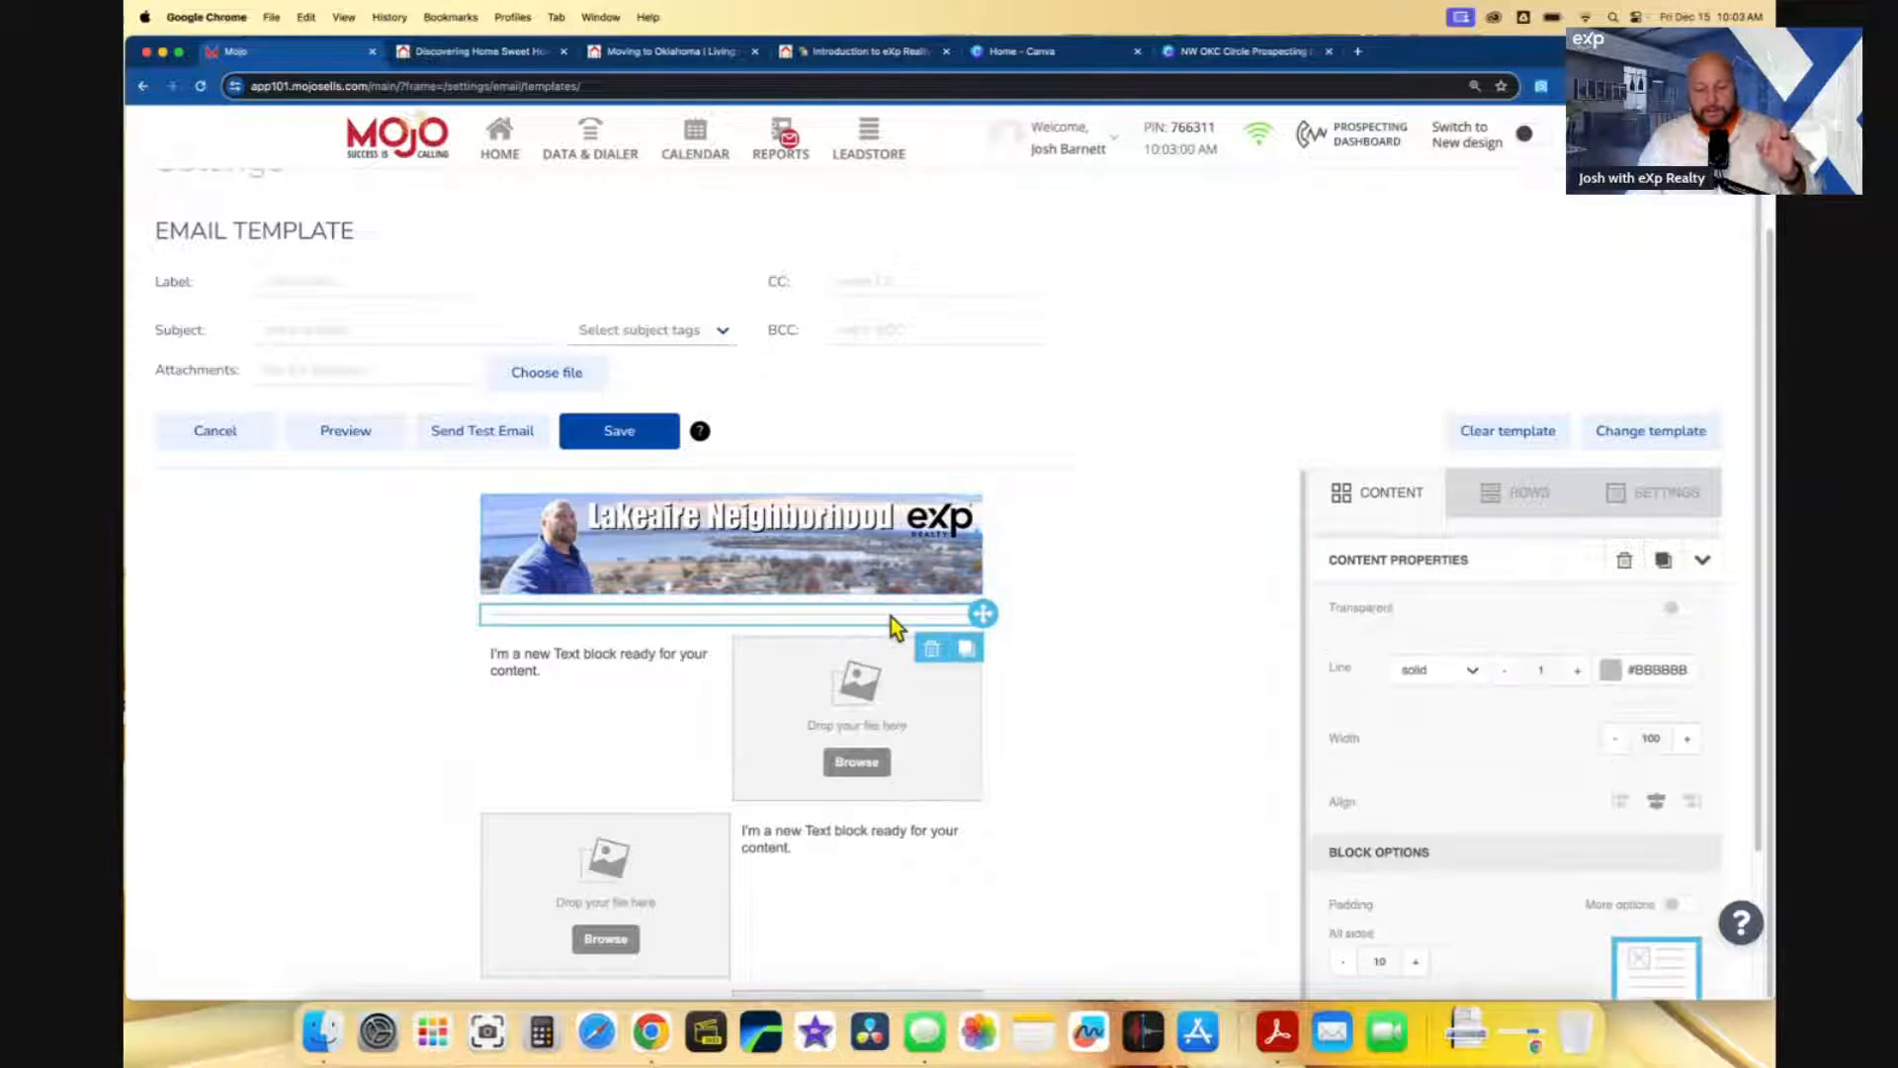
- Make the divider under the banner a solid blue #0000FF line, 3 px thick
{"action": "left_click", "coordinate": [1610, 670]}
{"action": "left_click", "coordinate": [1525, 893]}
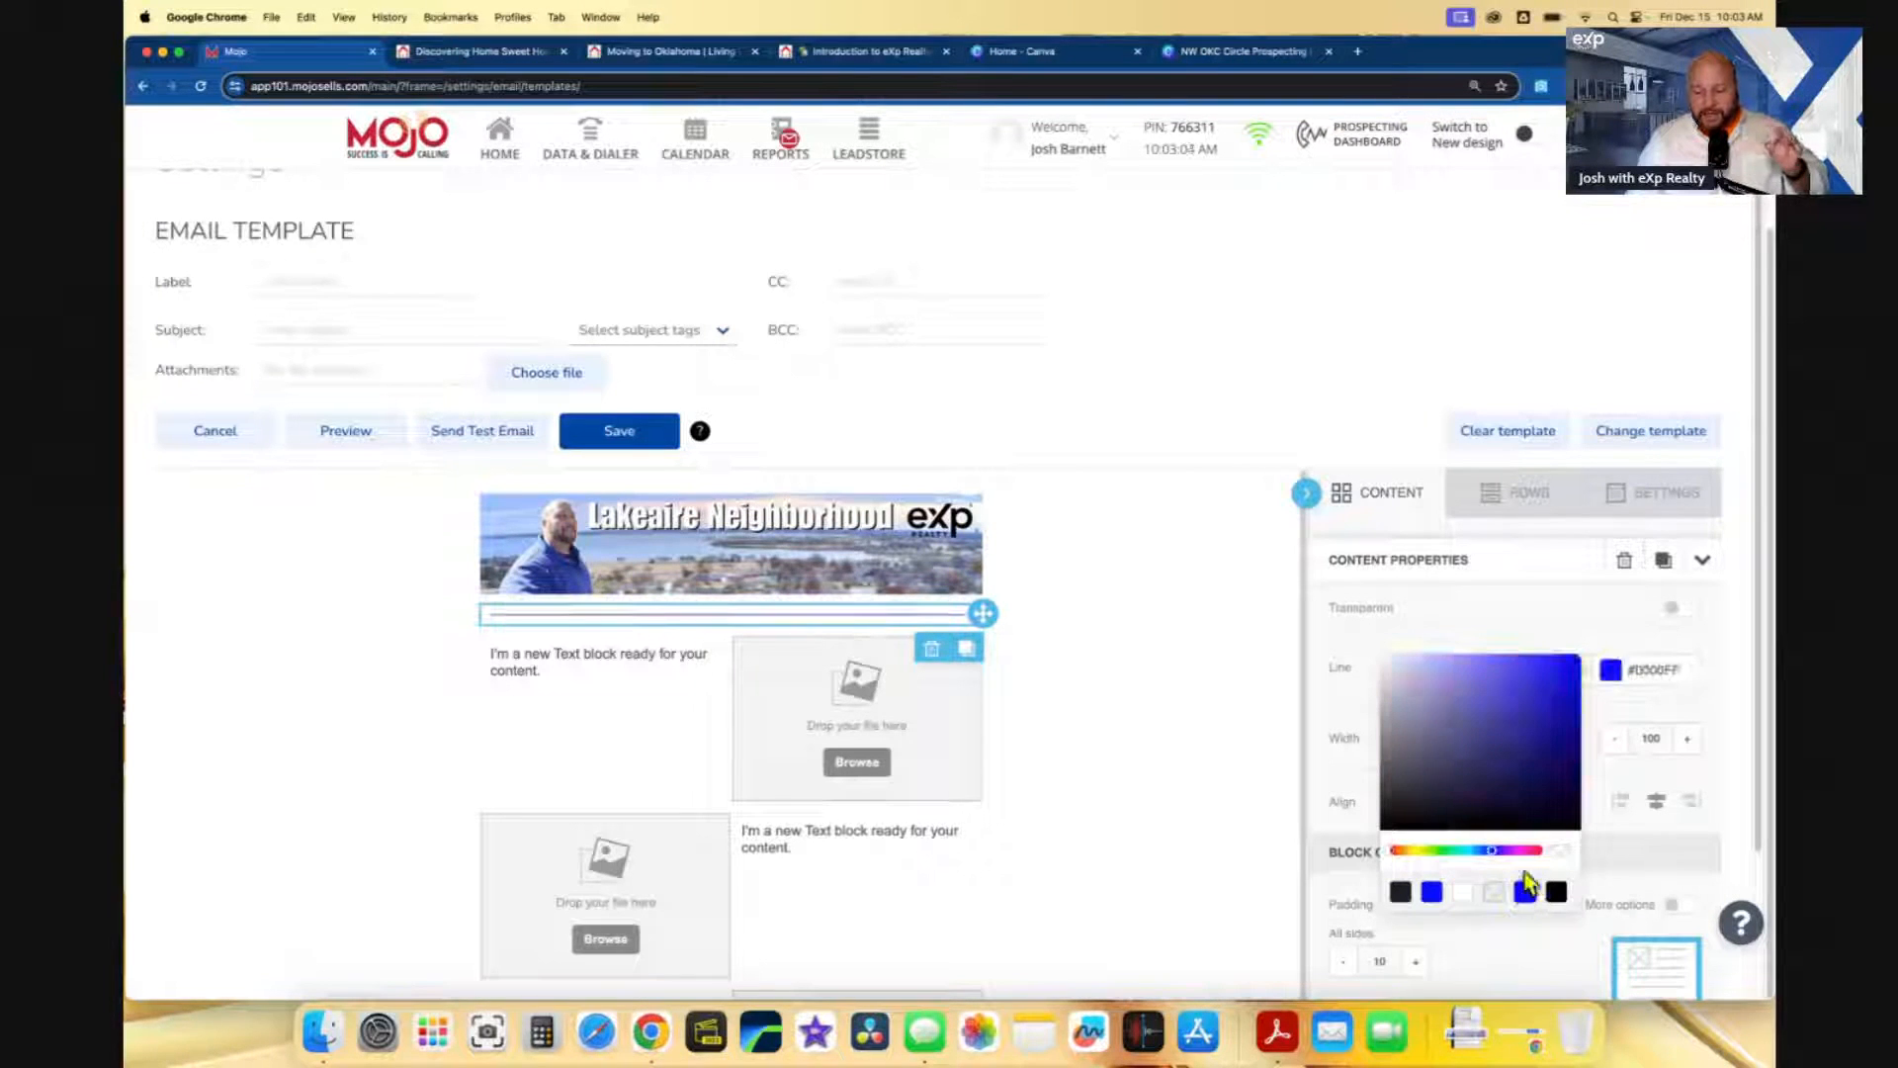
{"action": "left_click", "coordinate": [1510, 593]}
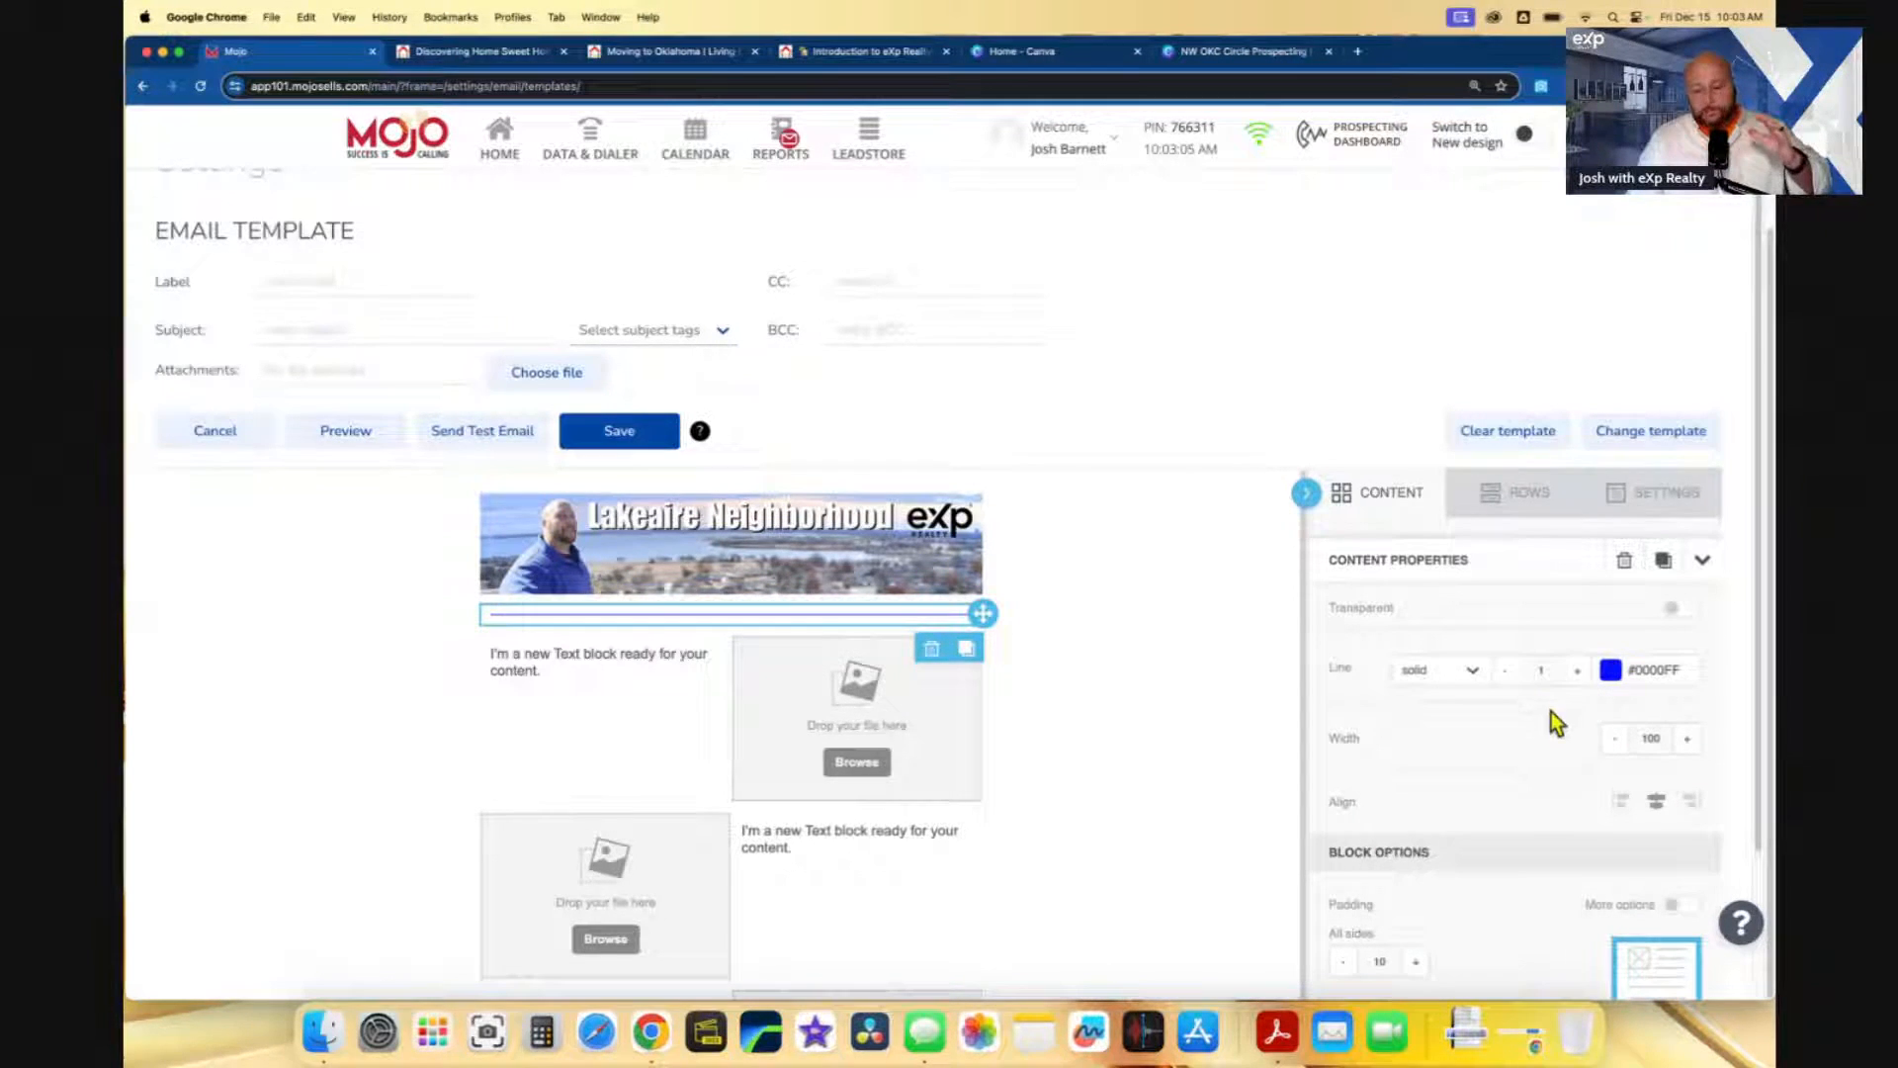
{"action": "left_click", "coordinate": [1578, 672]}
{"action": "left_click", "coordinate": [1578, 673]}
{"action": "left_click", "coordinate": [1578, 672]}
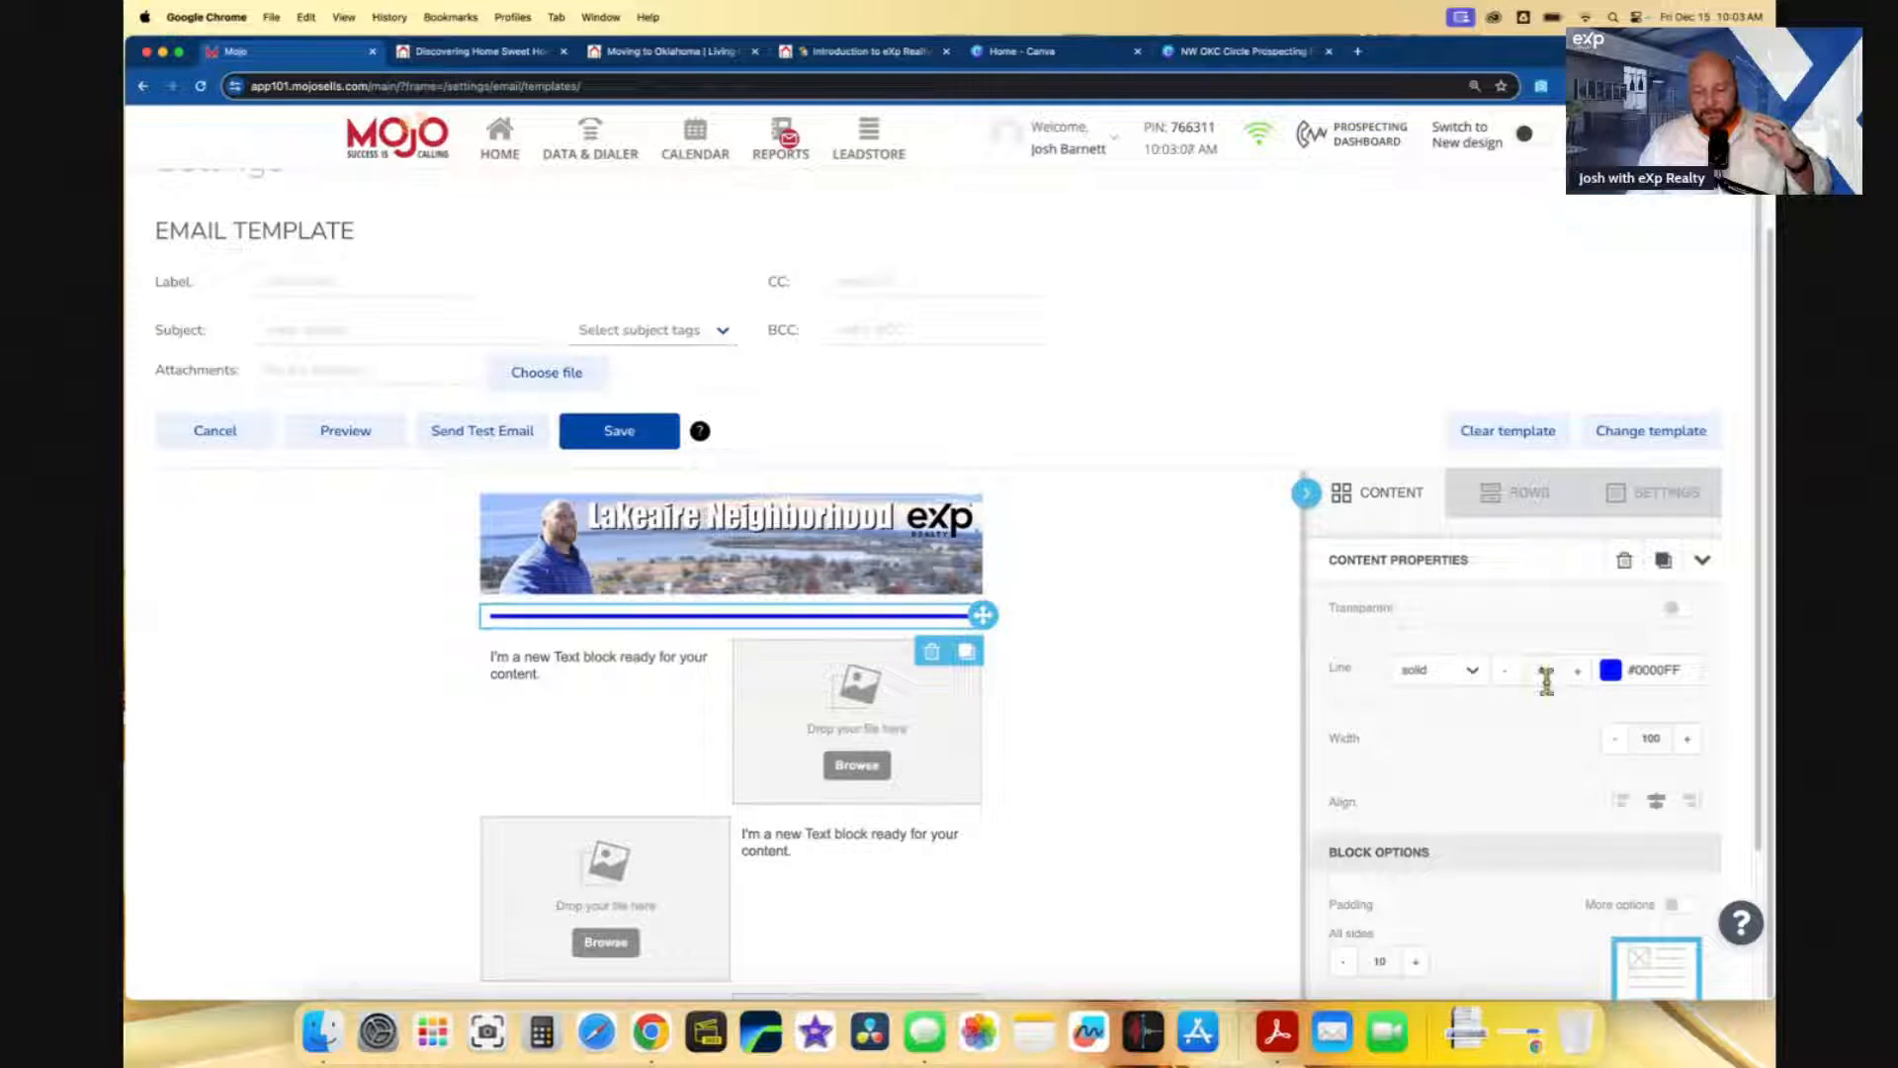
{"action": "left_click", "coordinate": [1504, 672]}
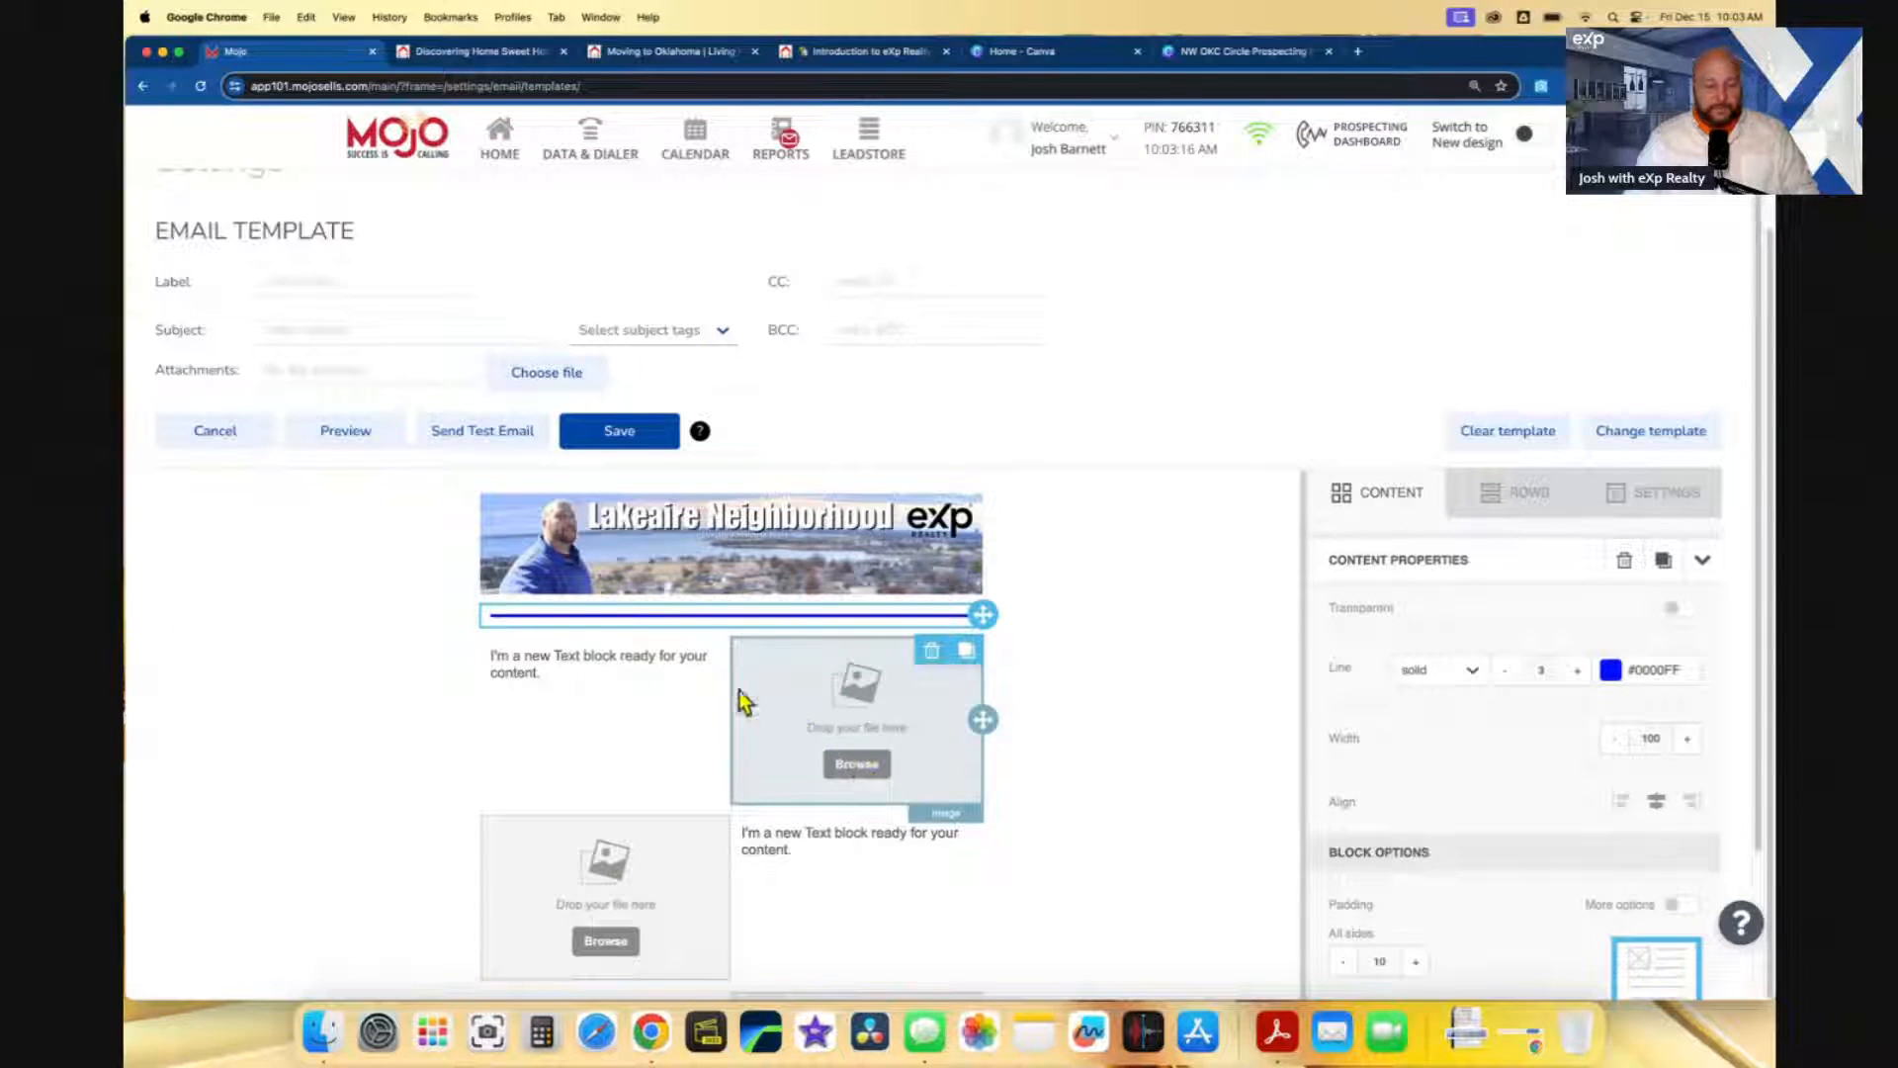
- Enter the subject 'The 4 Bed Home We just Spoke About'
{"action": "left_click", "coordinate": [313, 331]}
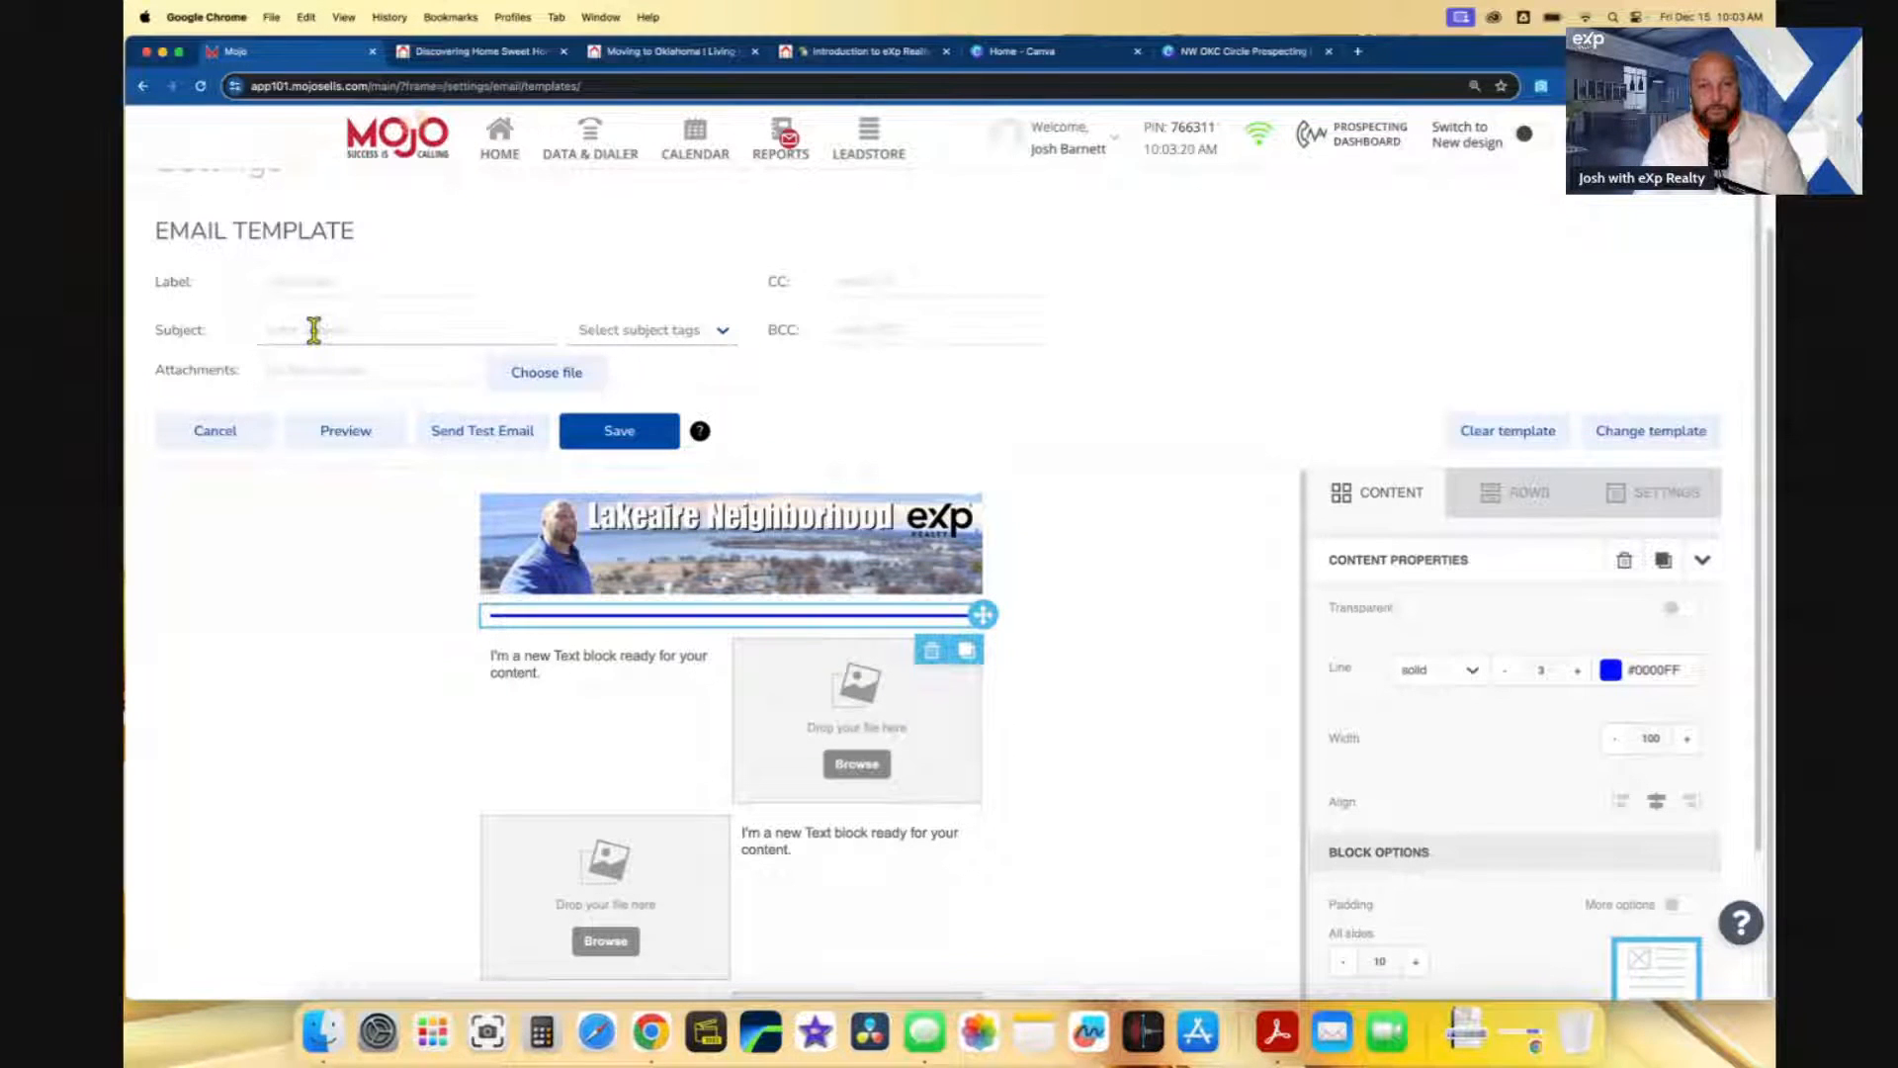
{"action": "type", "text": "The Home"}
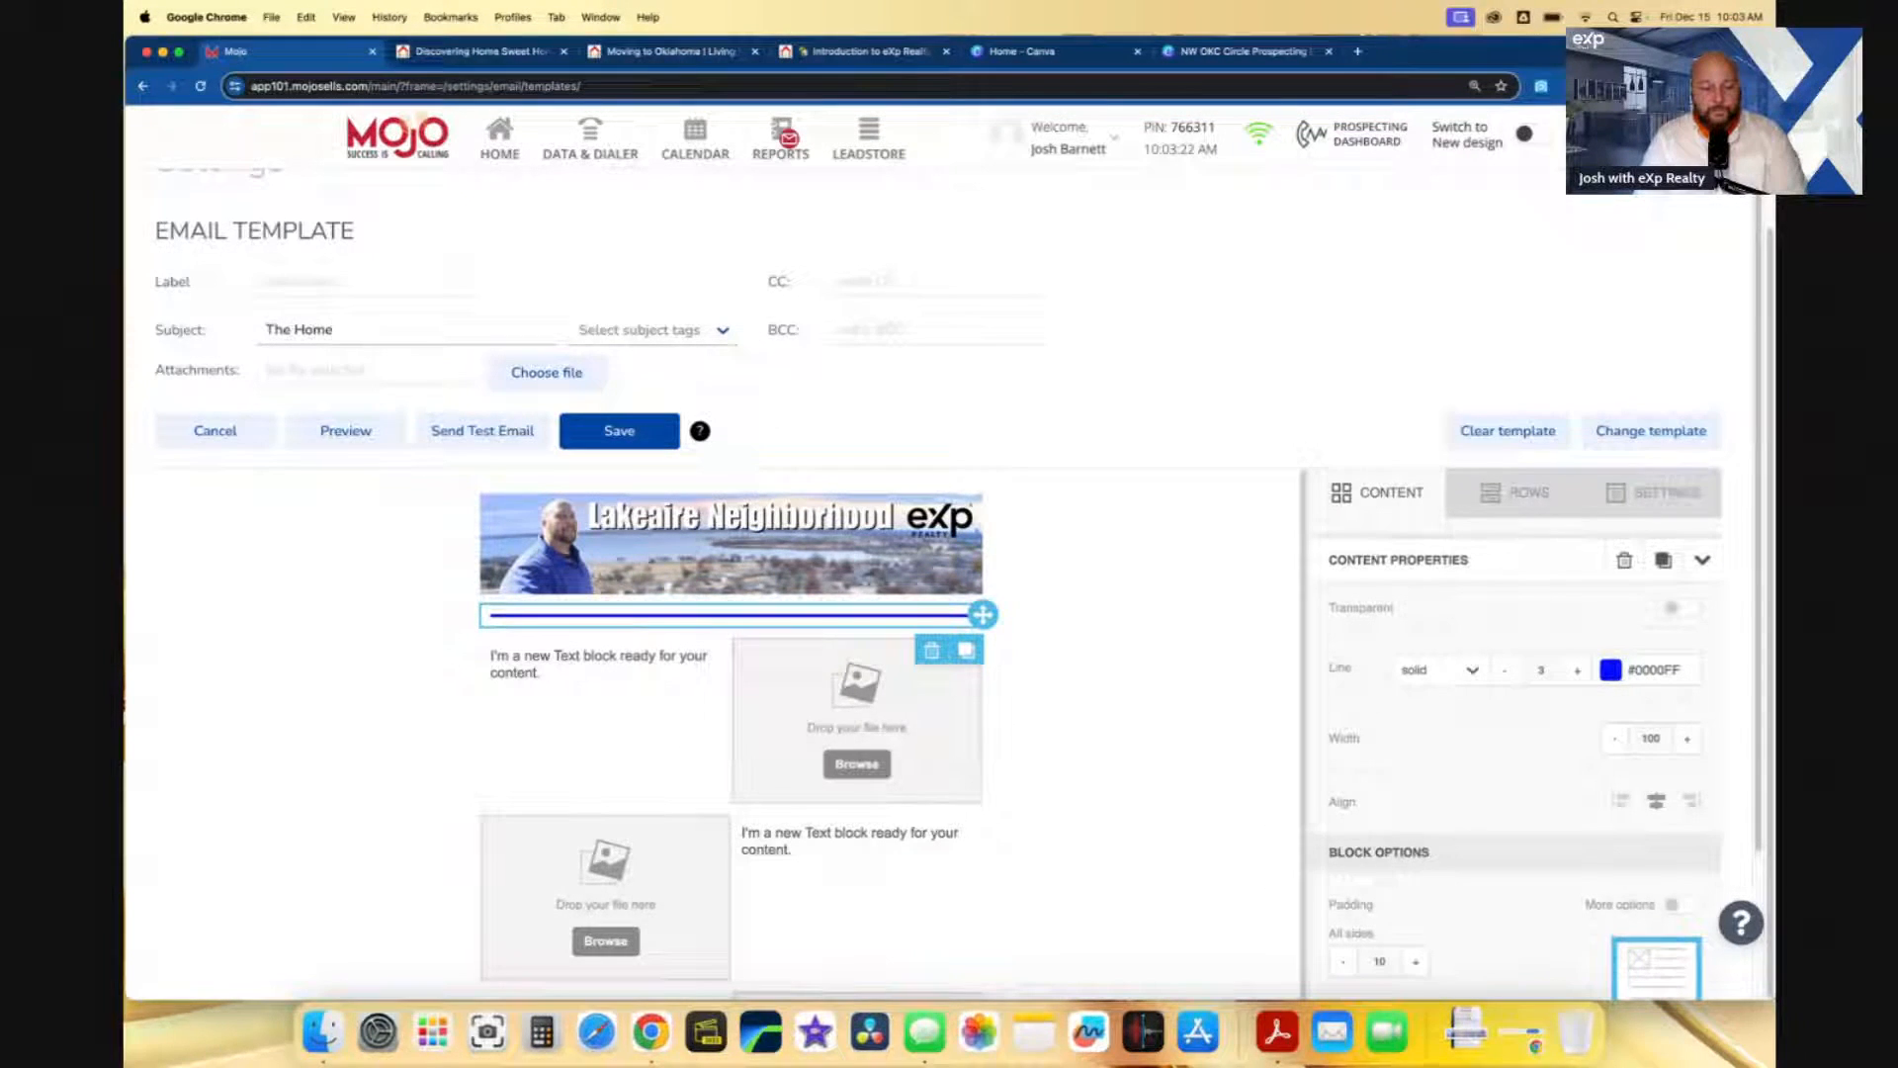
{"action": "type", "text": " We just Spoke About"}
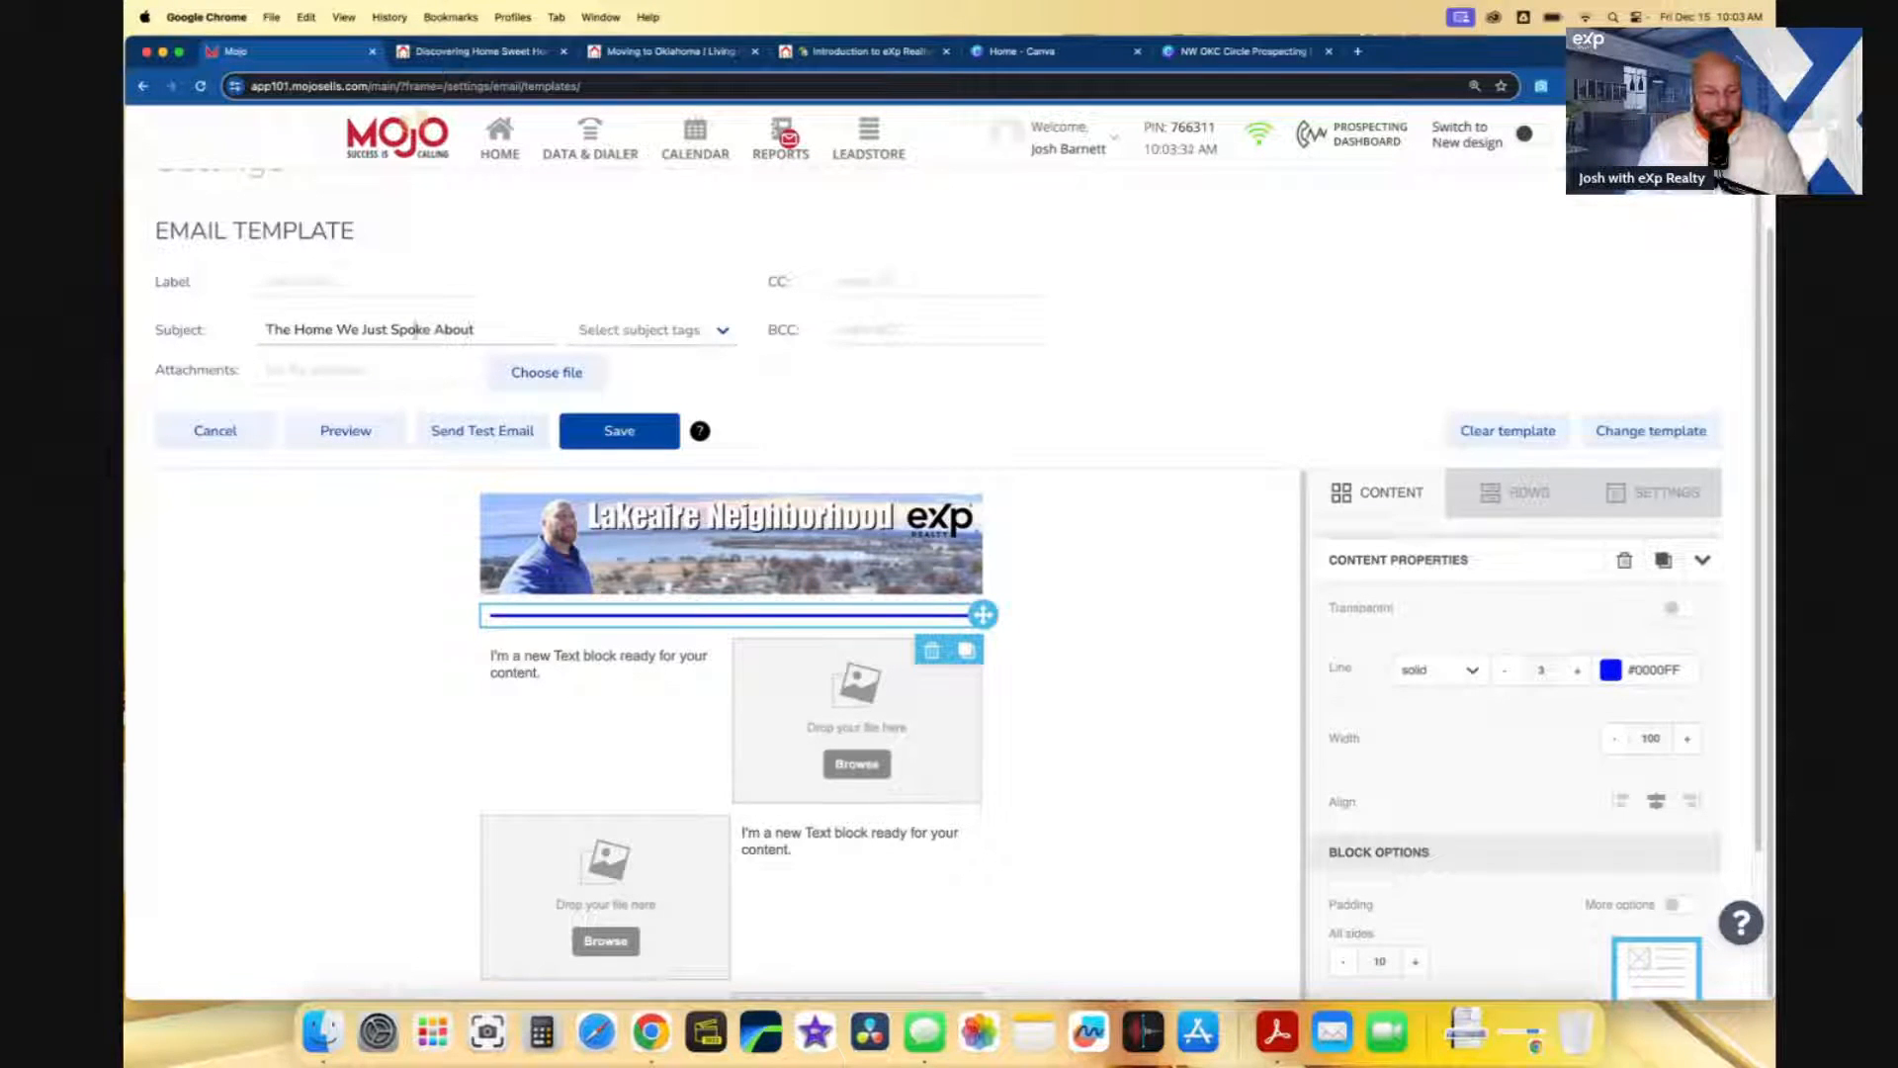
{"action": "type", "text": "4"}
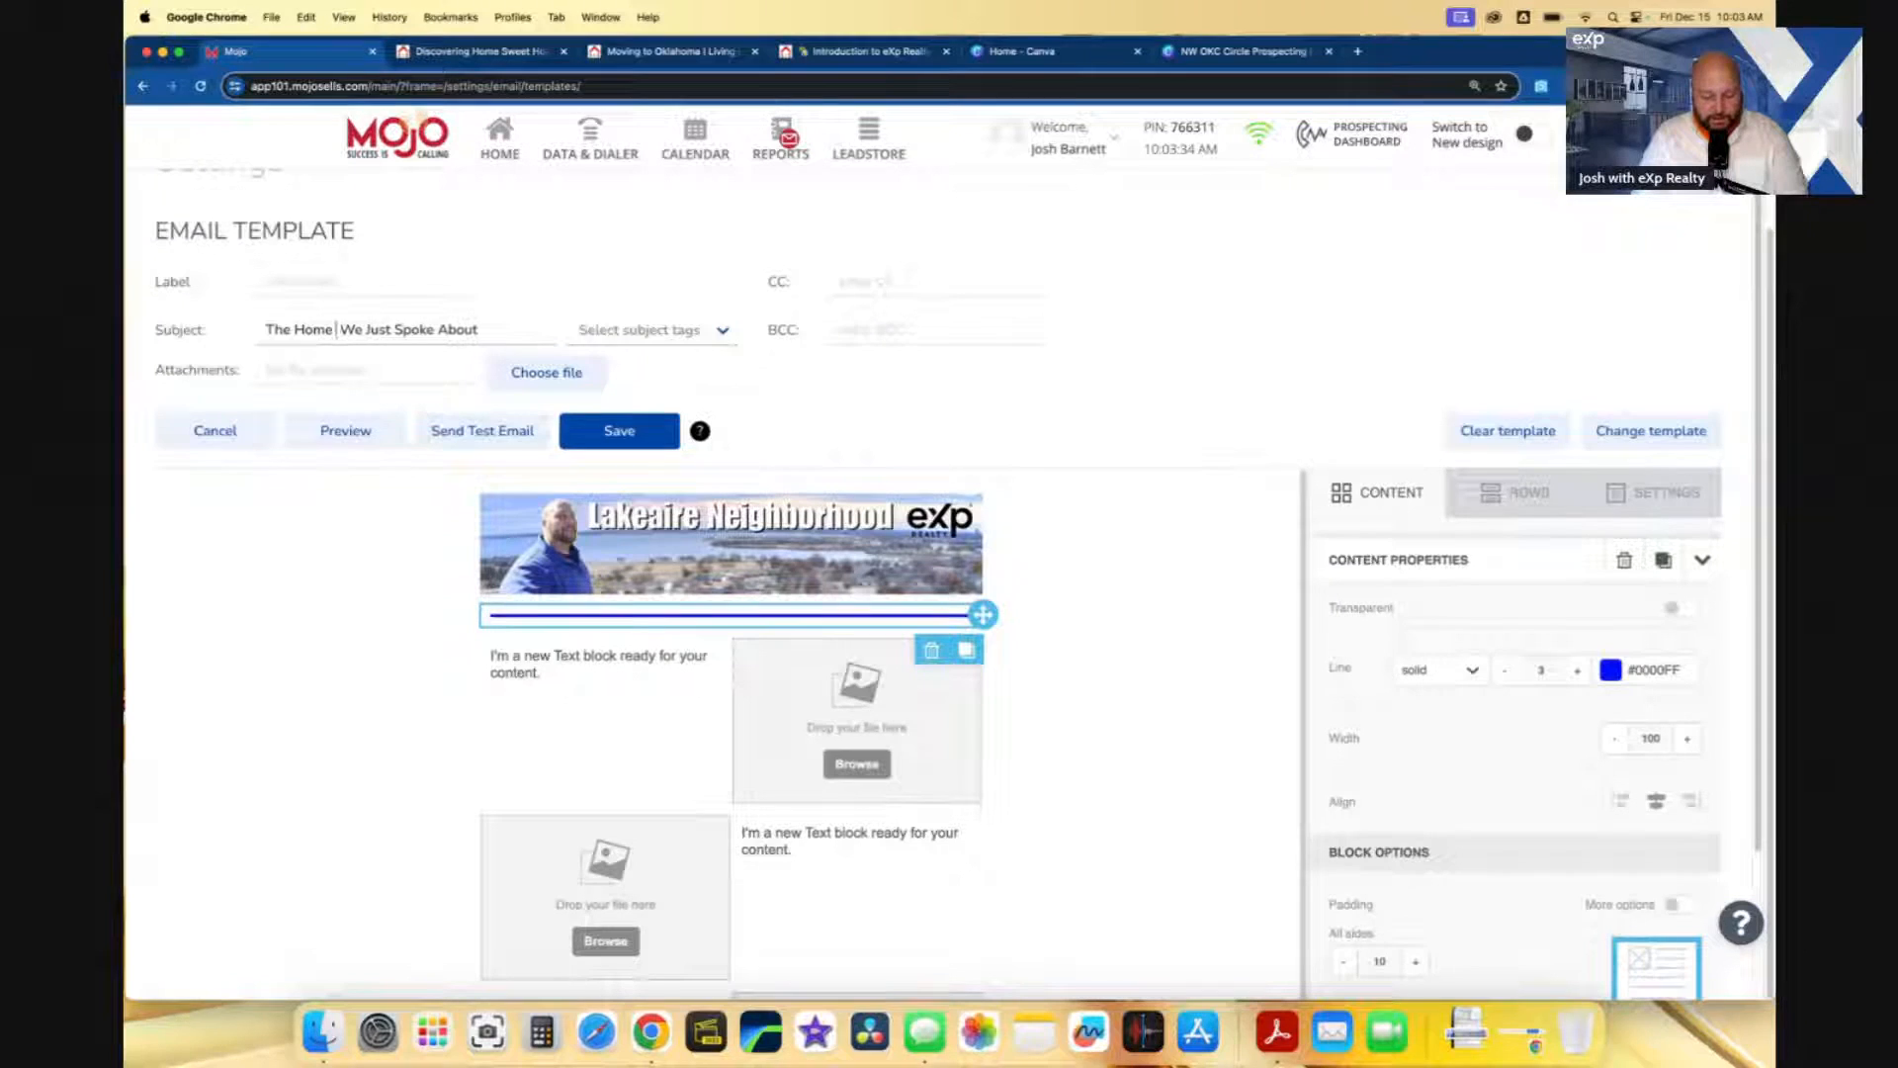
{"action": "type", "text": "be"}
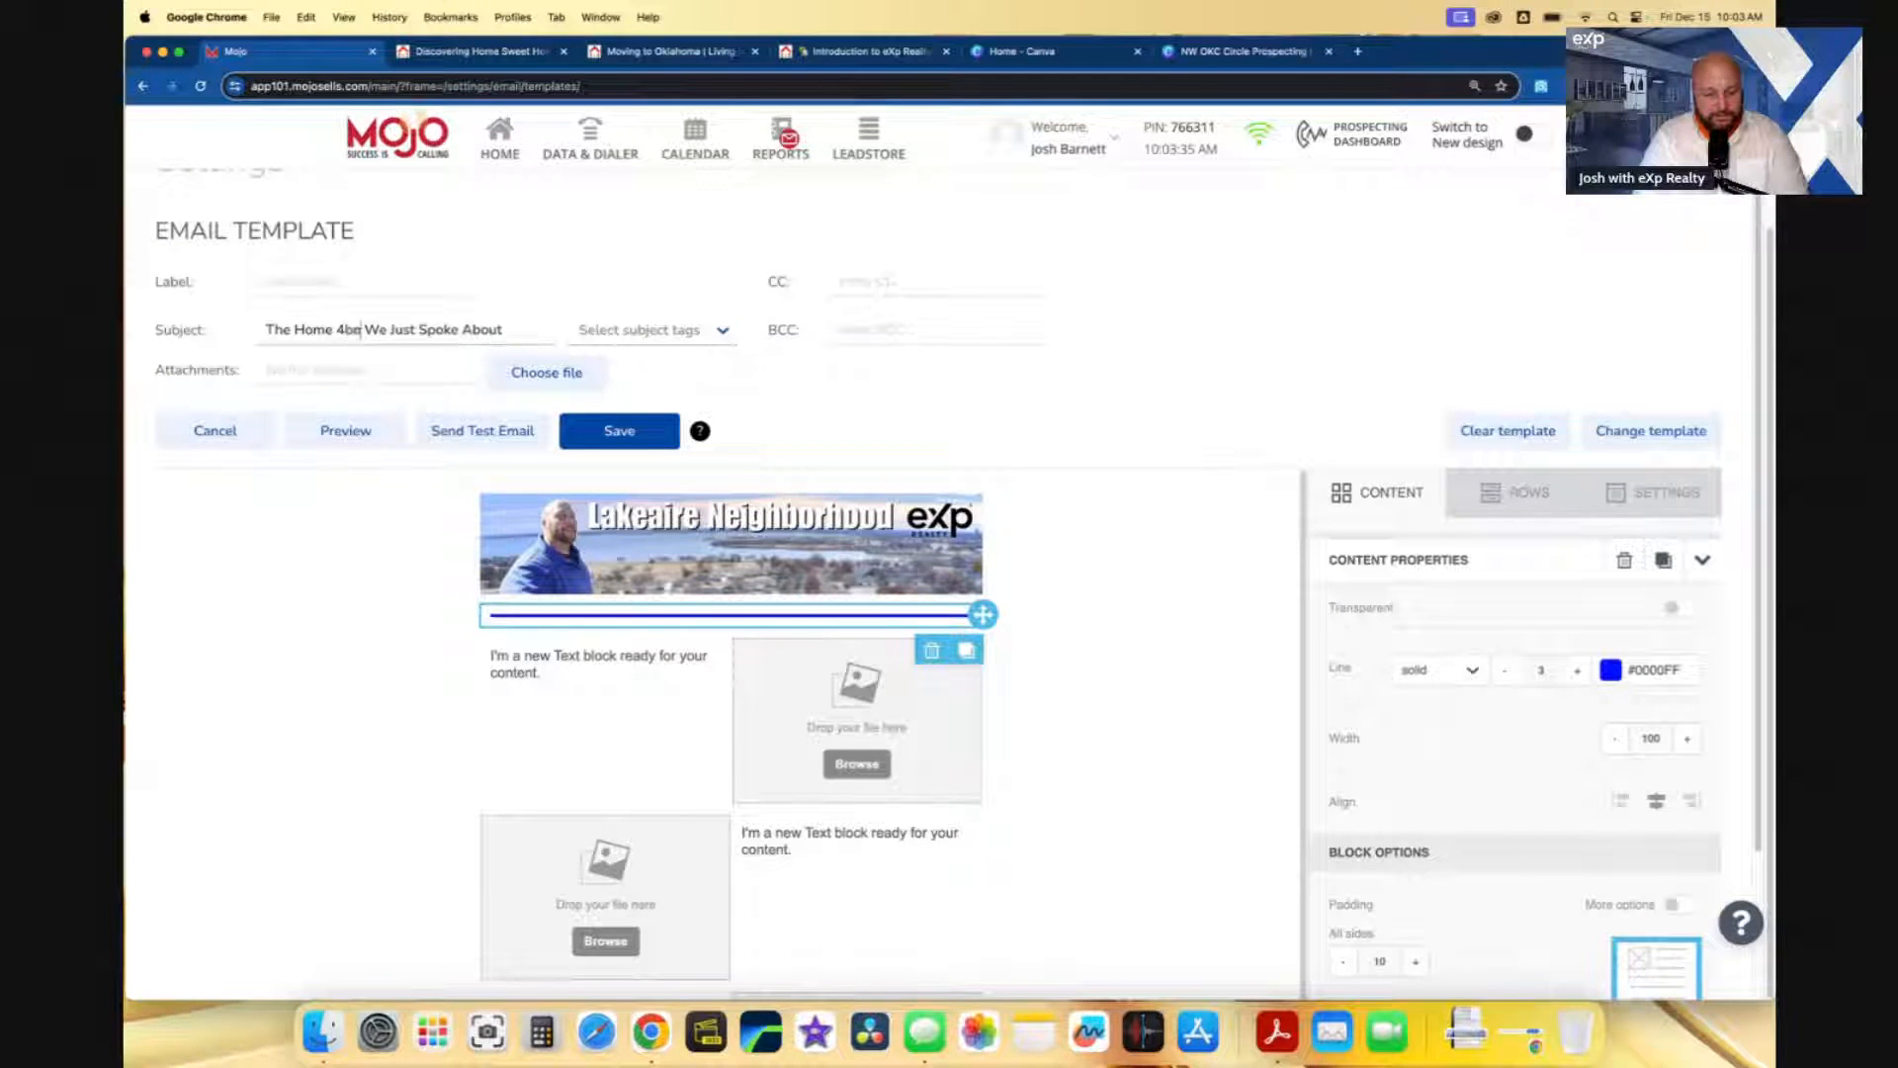
{"action": "key", "text": "BackSpace"}
{"action": "key", "text": "BackSpace"}
{"action": "type", "text": "bed"}
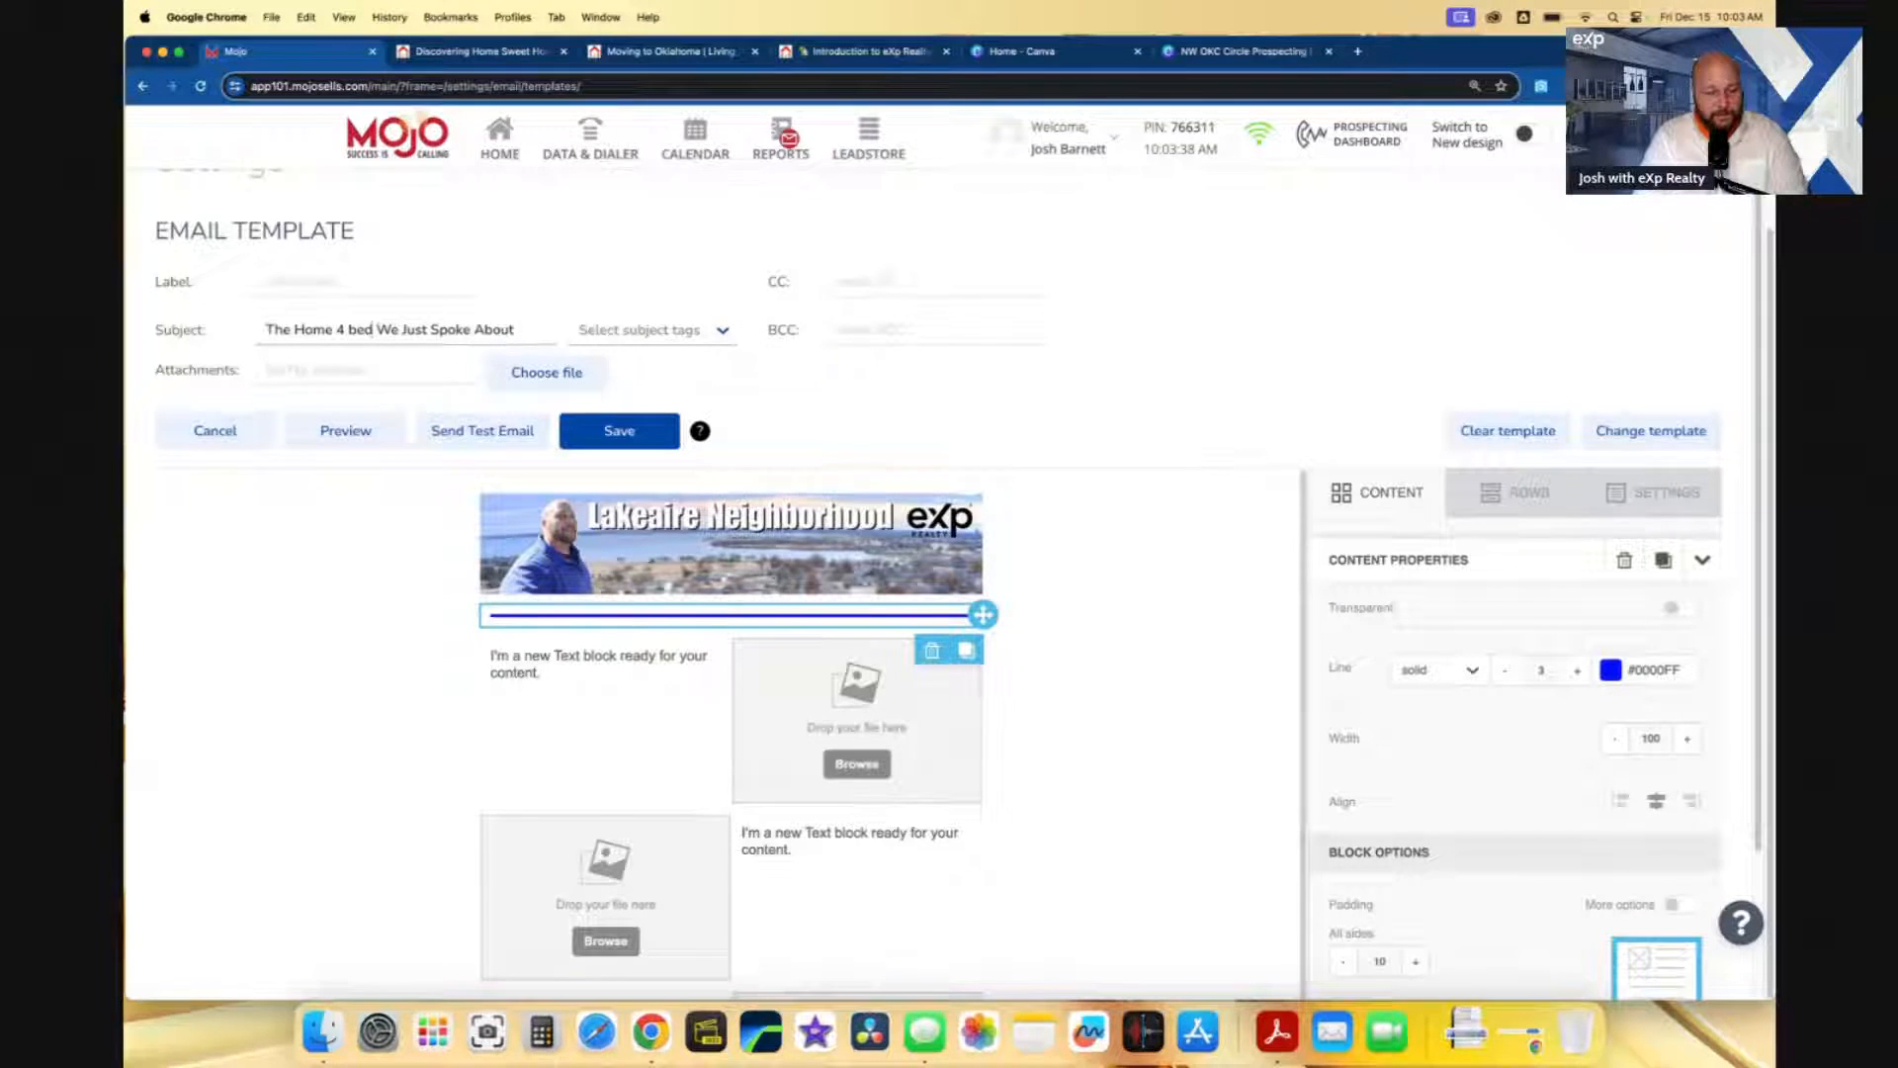
{"action": "key", "text": "BackSpace"}
{"action": "key", "text": "BackSpace"}
{"action": "key", "text": "BackSpace"}
{"action": "key", "text": "BackSpace"}
{"action": "key", "text": "BackSpace"}
{"action": "key", "text": "BackSpace"}
{"action": "key", "text": "BackSpace"}
{"action": "key", "text": "BackSpace"}
{"action": "key", "text": "BackSpace"}
{"action": "key", "text": "BackSpace"}
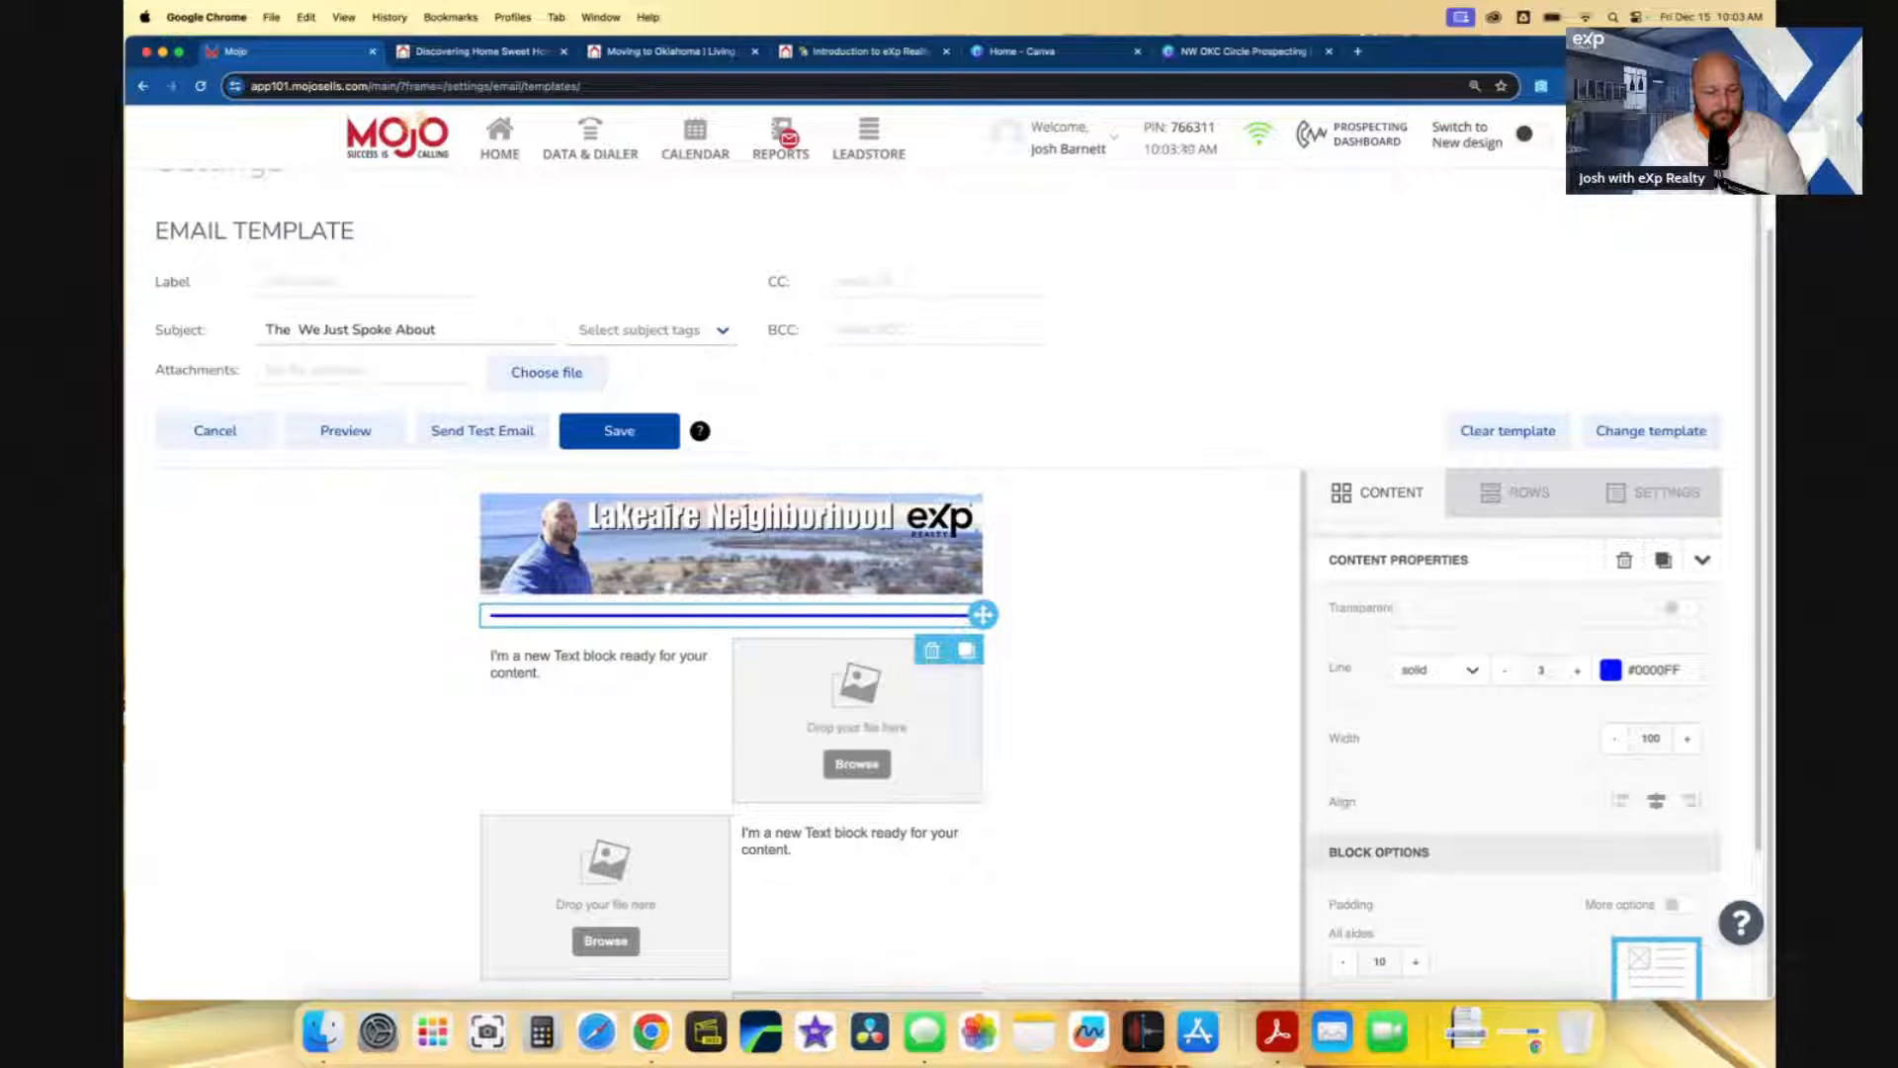
{"action": "type", "text": "4 Bed Home"}
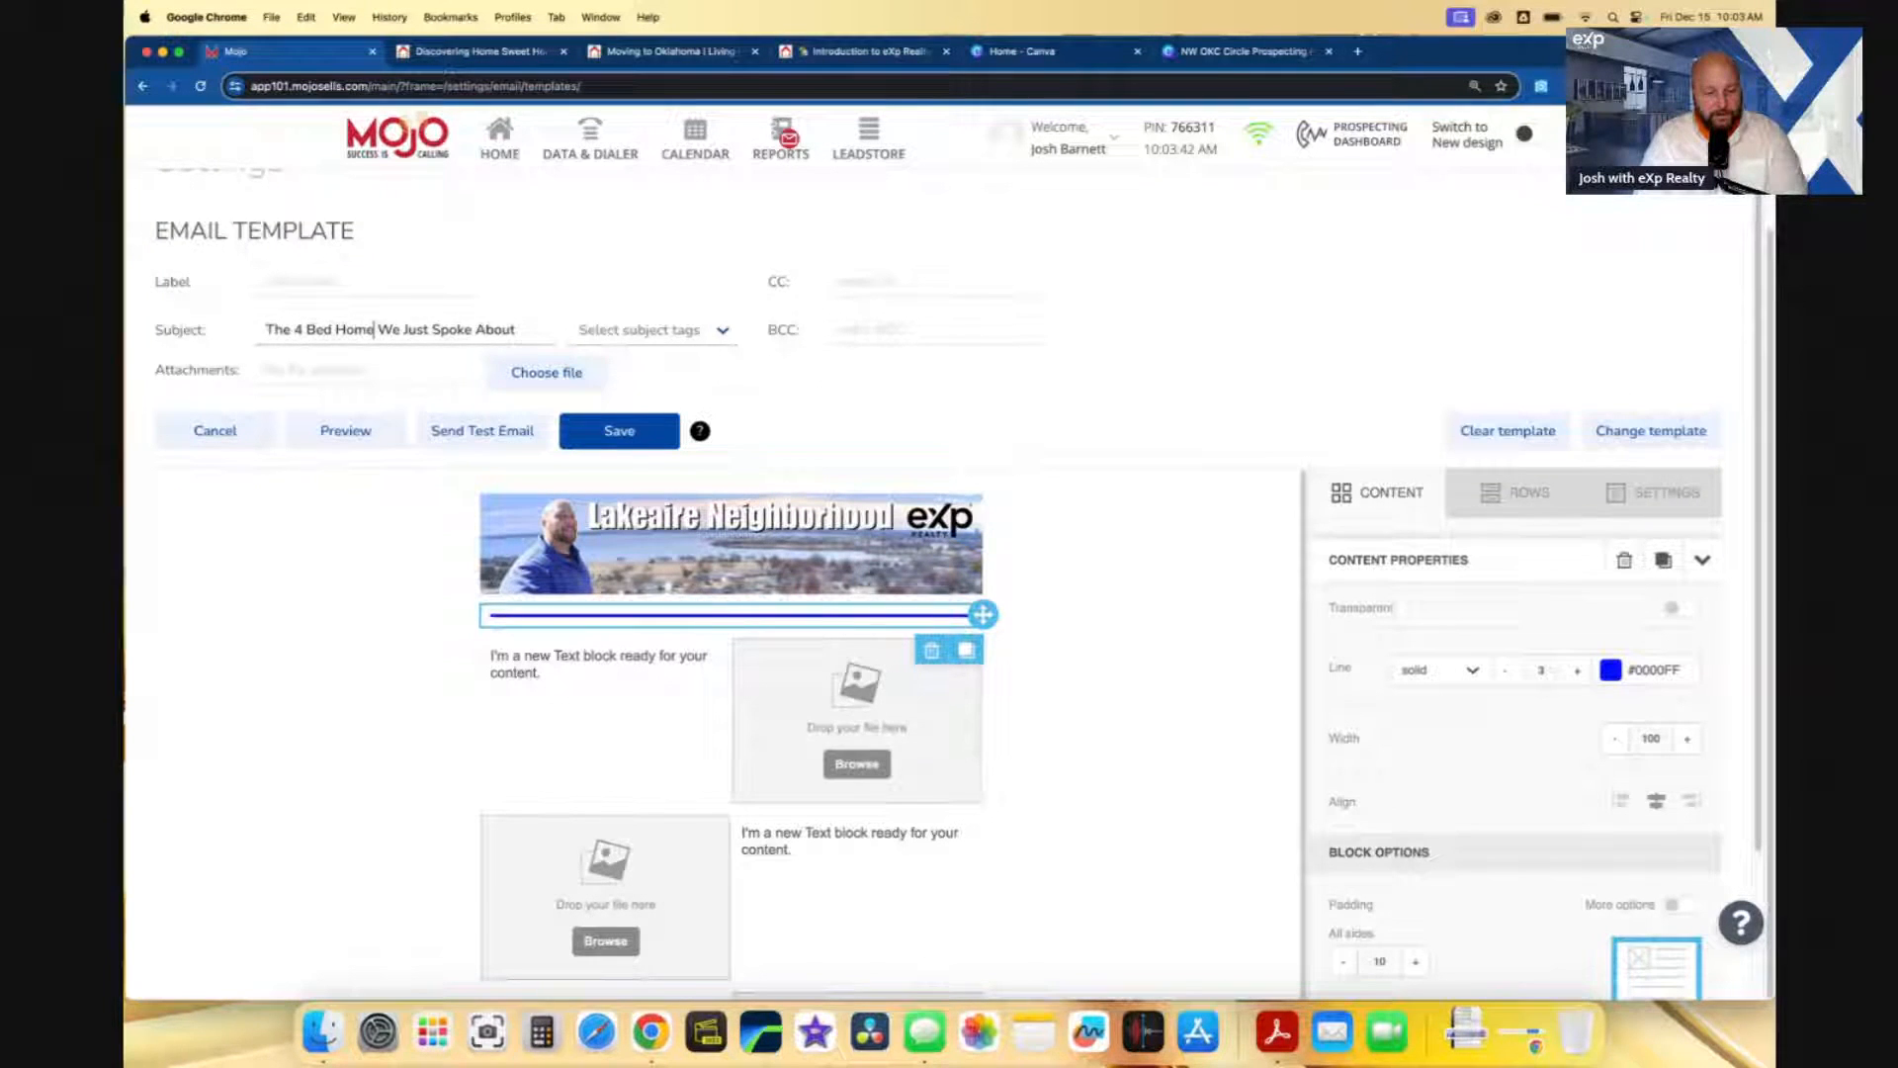
- Append a '| VR' sign-off with the agent's first name to the subject
{"action": "left_click", "coordinate": [539, 331]}
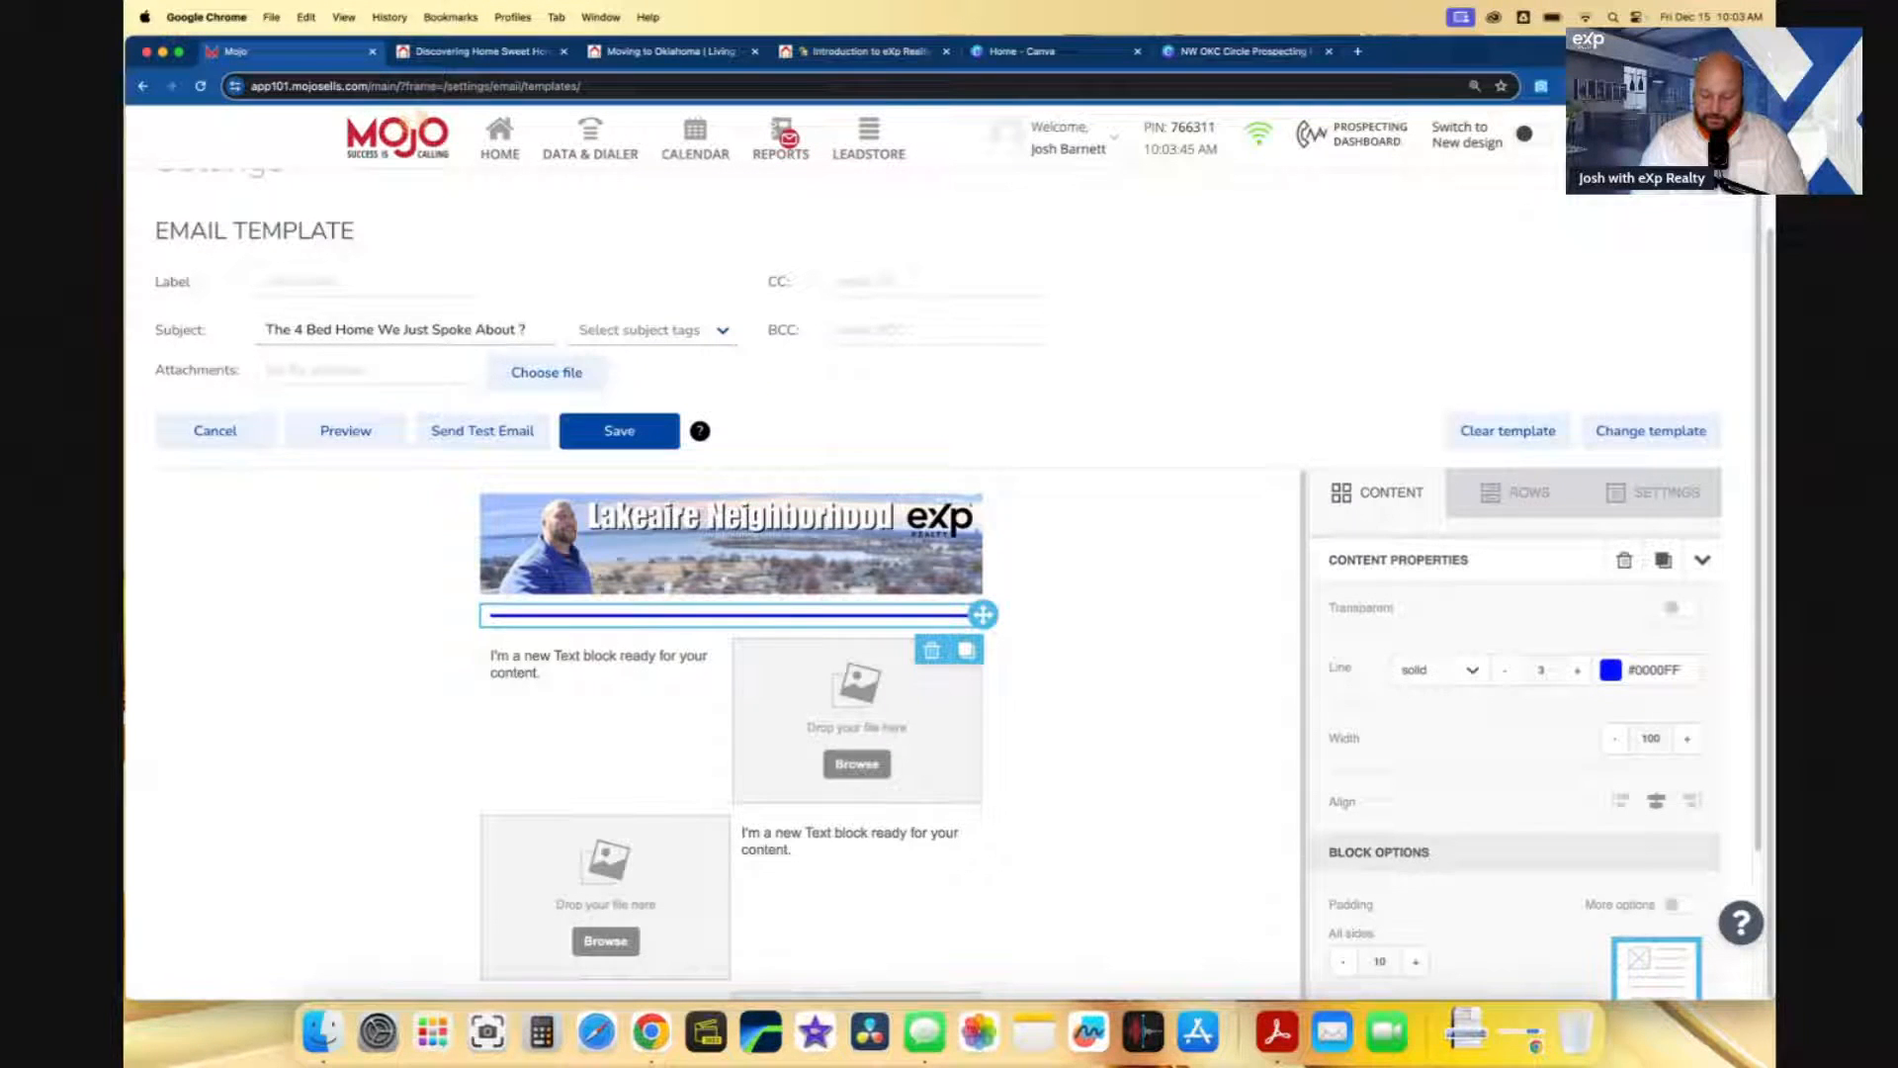
{"action": "type", "text": "| VR Josh"}
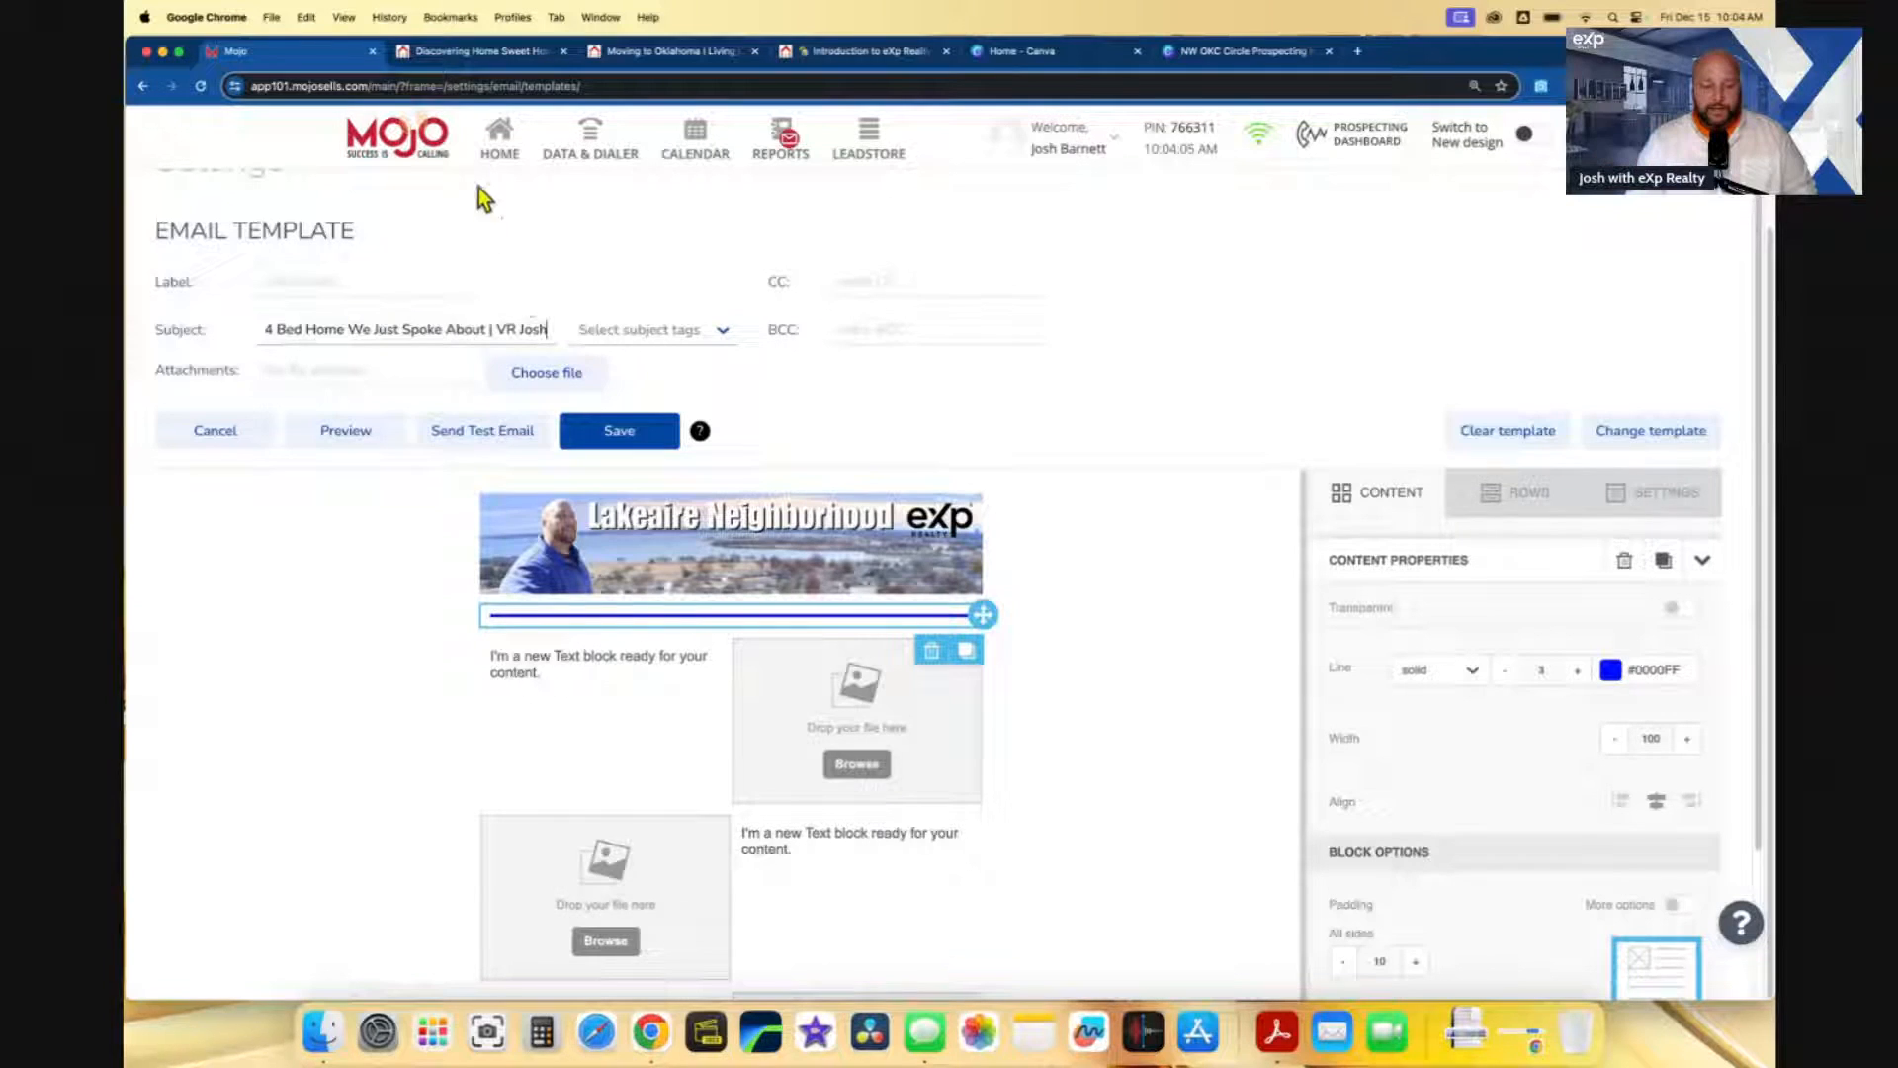
{"action": "left_click", "coordinate": [492, 329]}
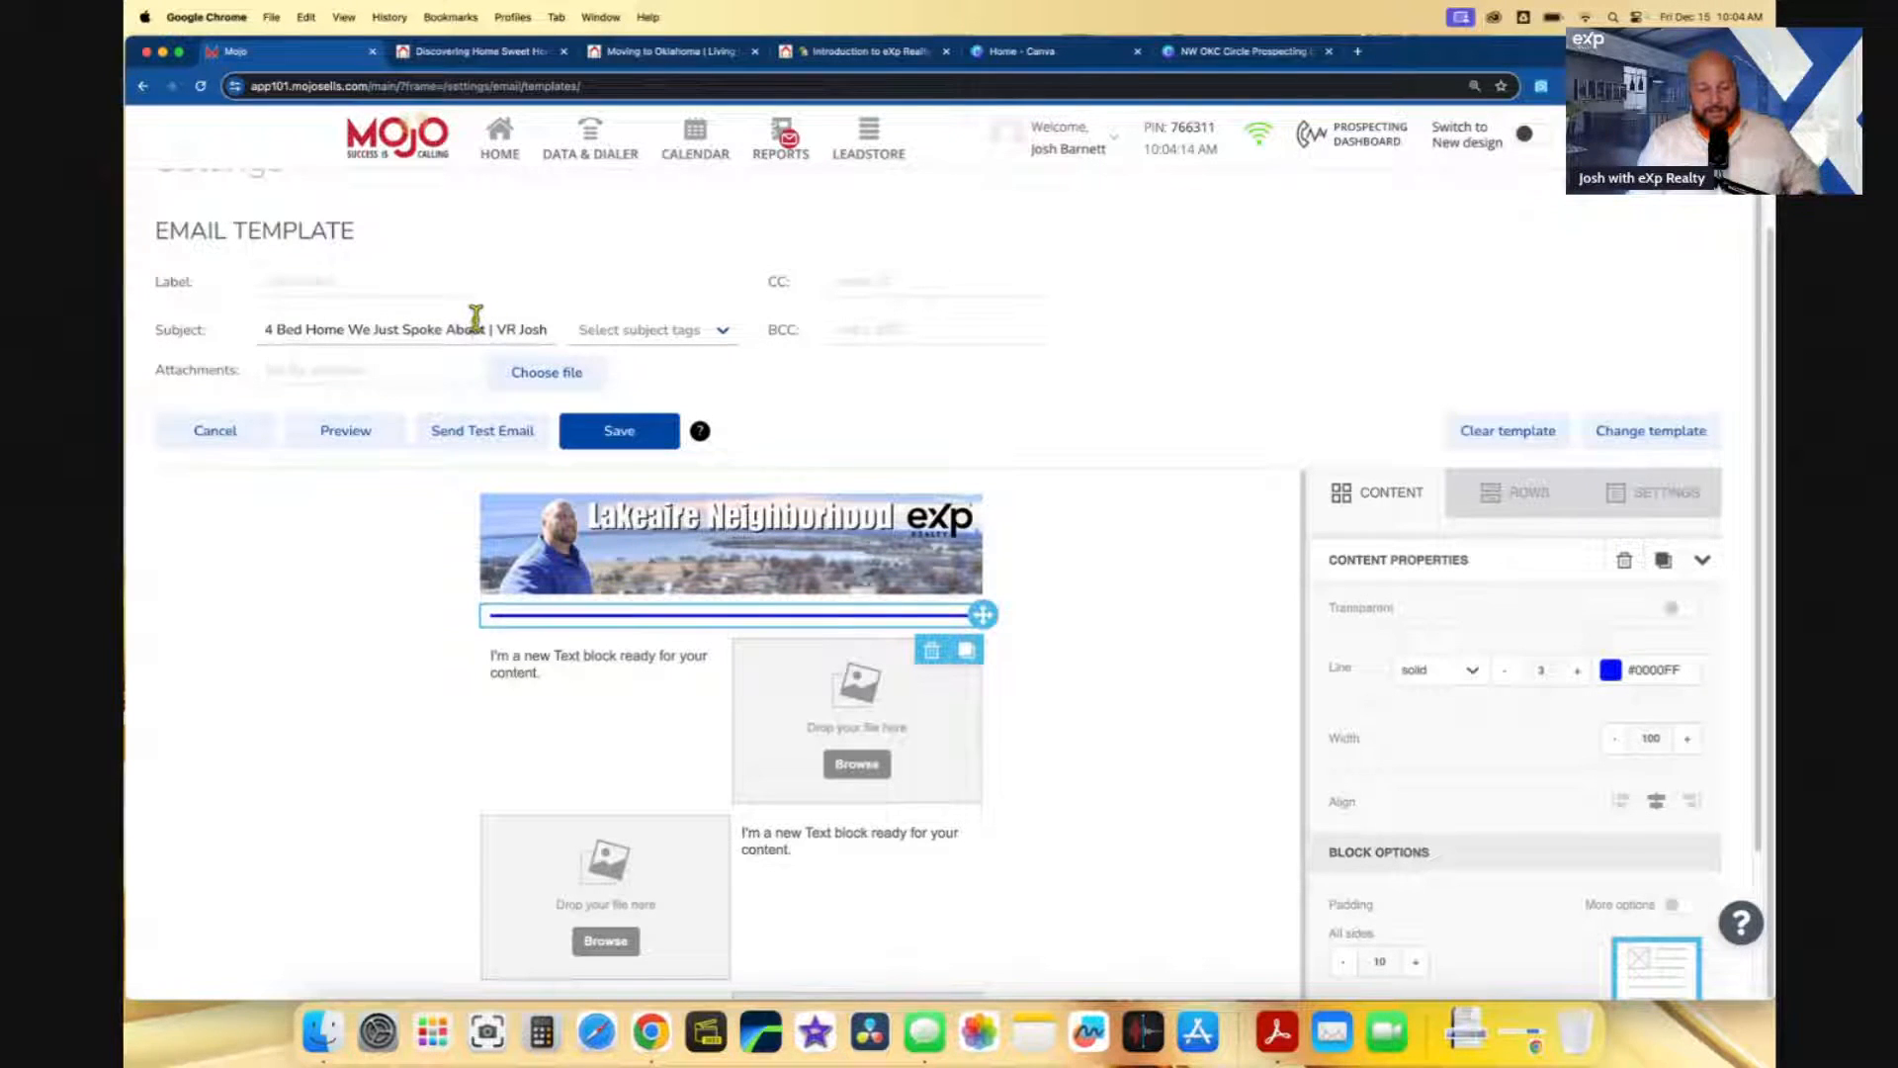
{"action": "scroll", "coordinate": [481, 334], "scroll_direction": "up", "scroll_amount": 1}
- CC the agent's own e-mail address and label the template 'NW 86th St Home'
{"action": "left_click", "coordinate": [877, 348]}
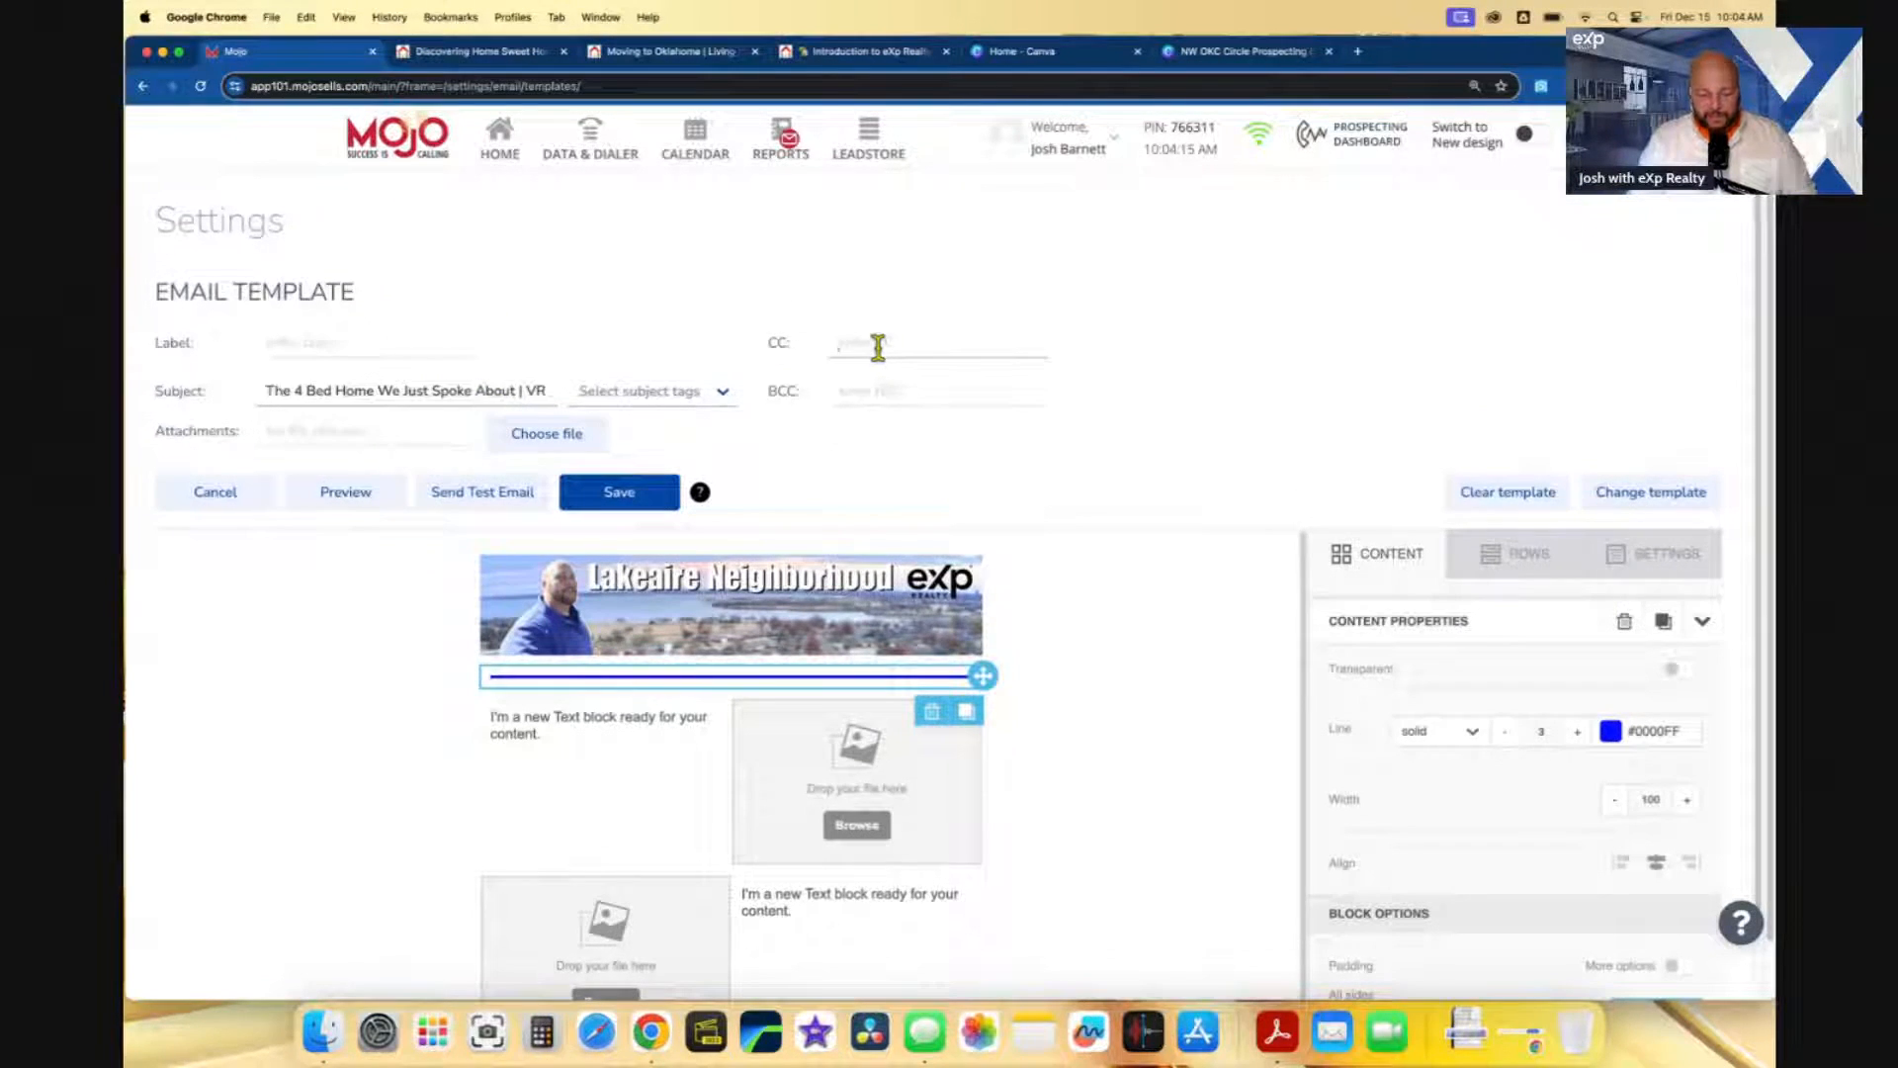
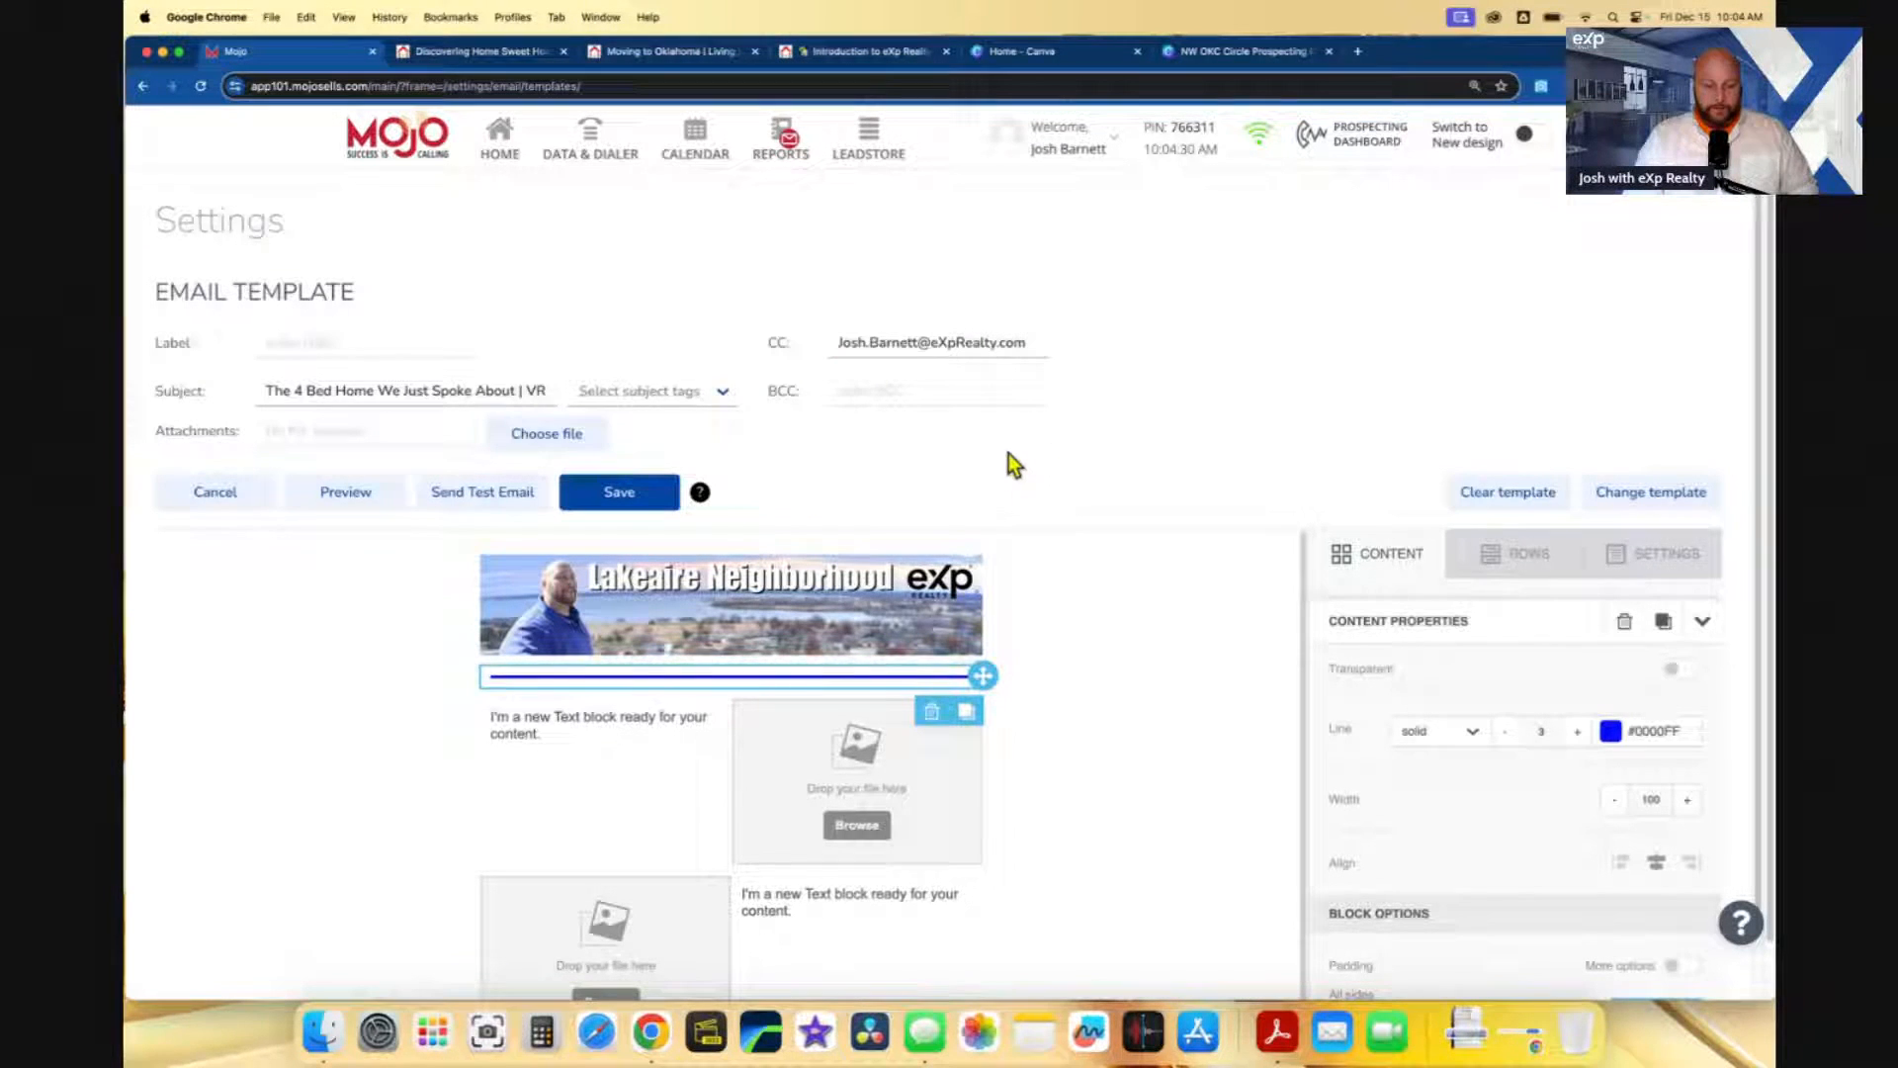
{"action": "left_click", "coordinate": [417, 343]}
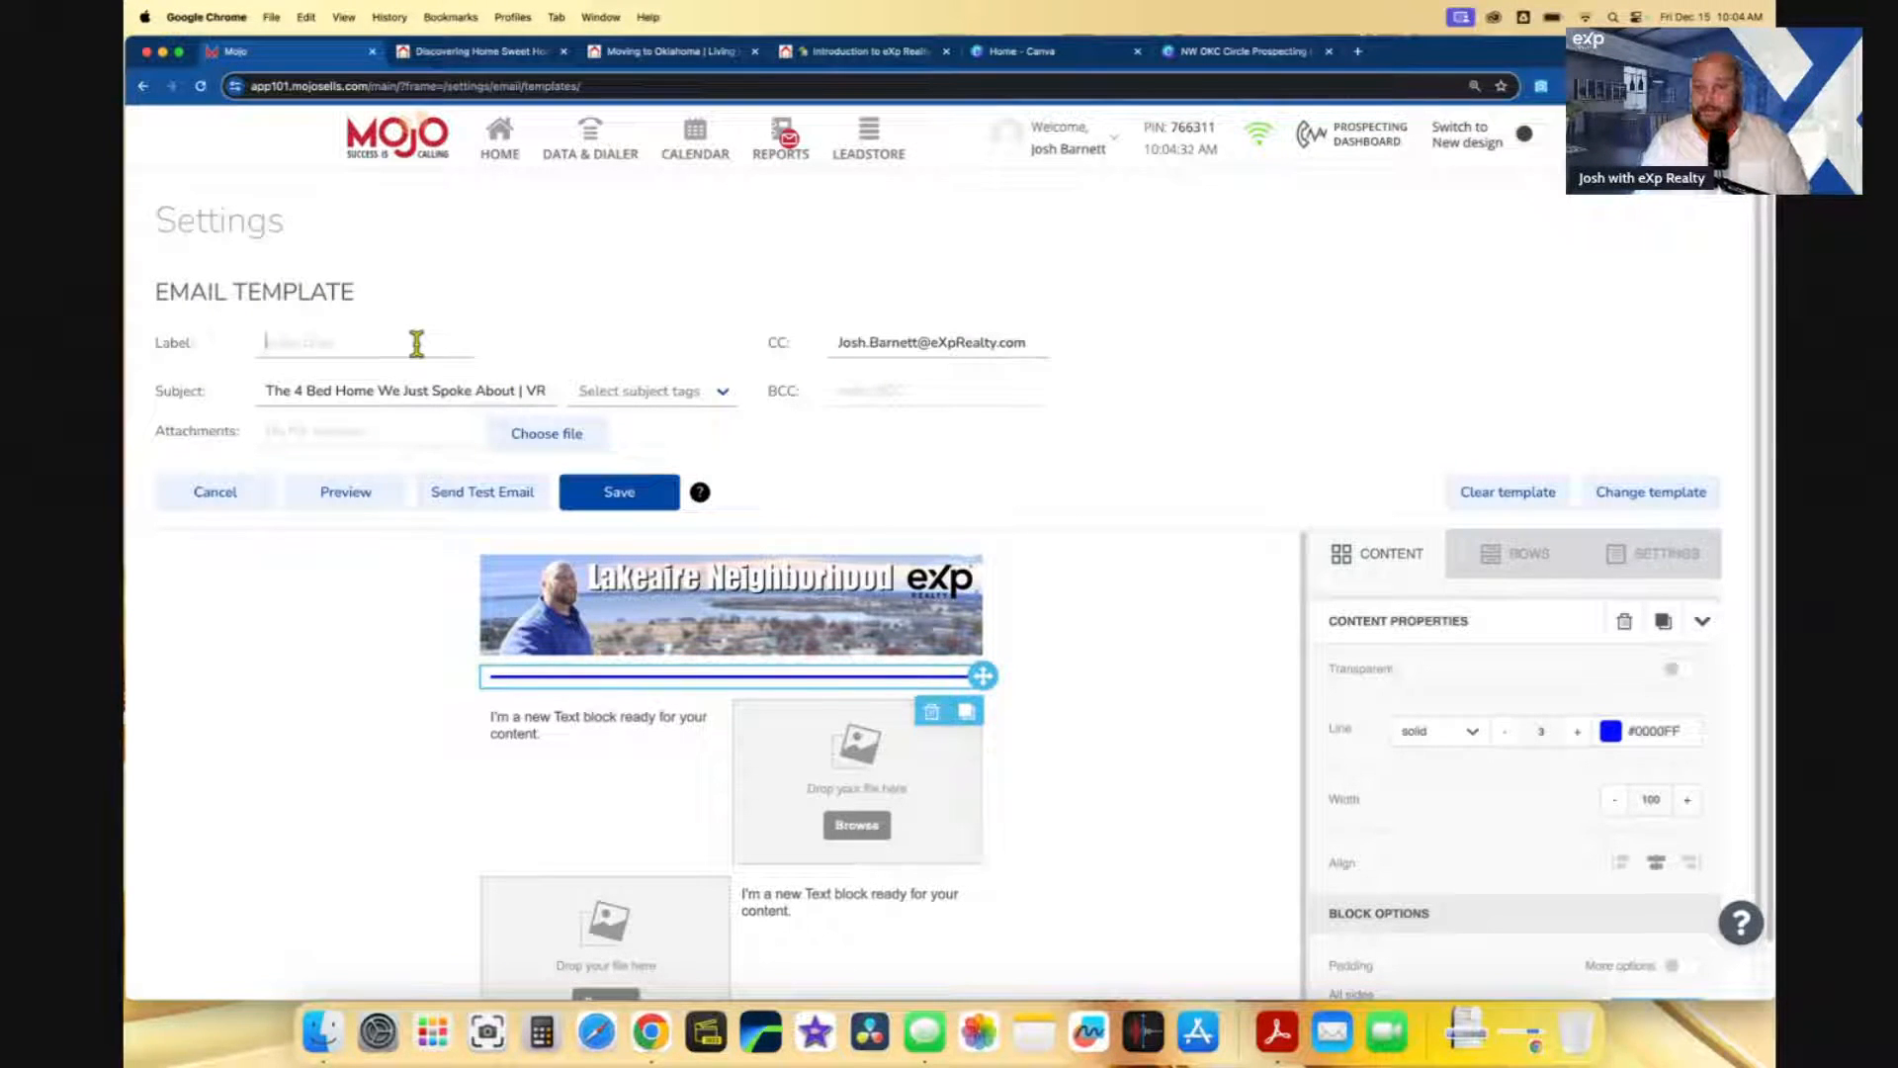
{"action": "type", "text": "NW"}
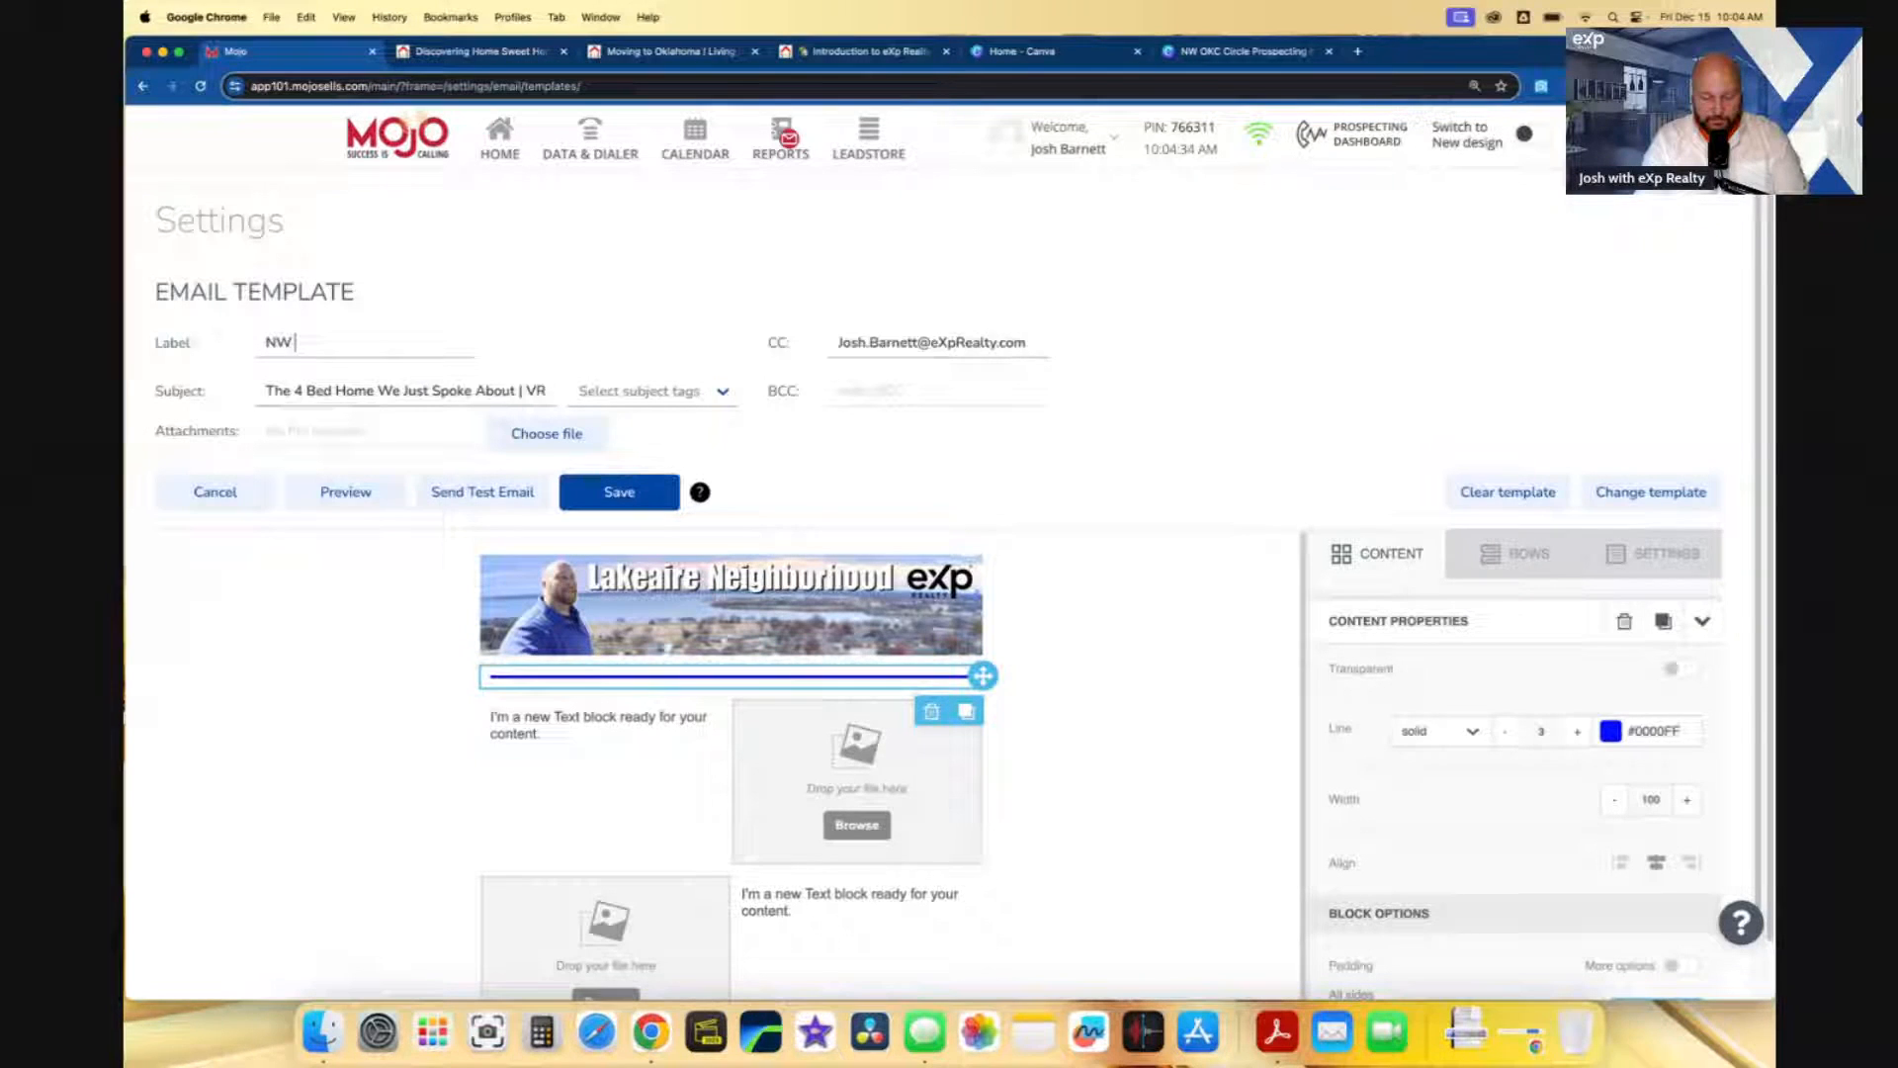
{"action": "type", "text": " 86th St Home"}
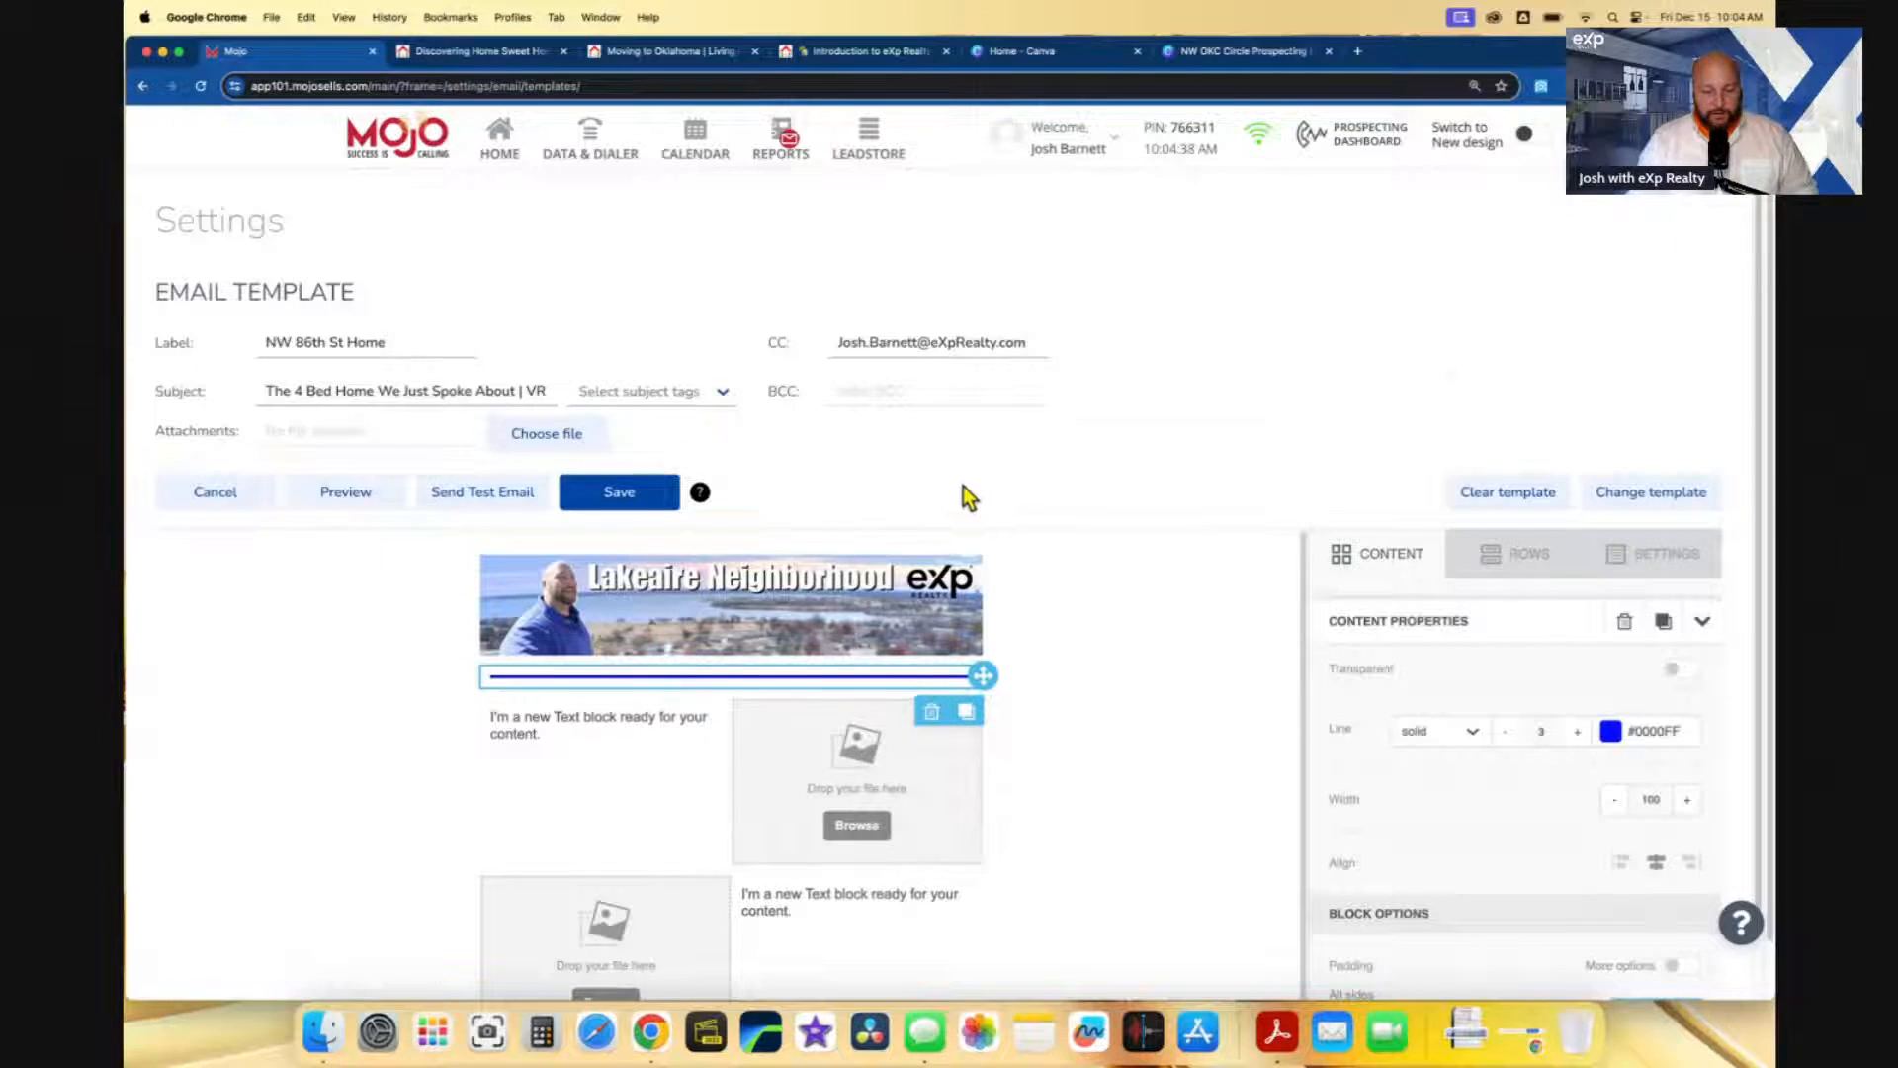
{"action": "scroll", "coordinate": [761, 485], "scroll_direction": "down", "scroll_amount": 3}
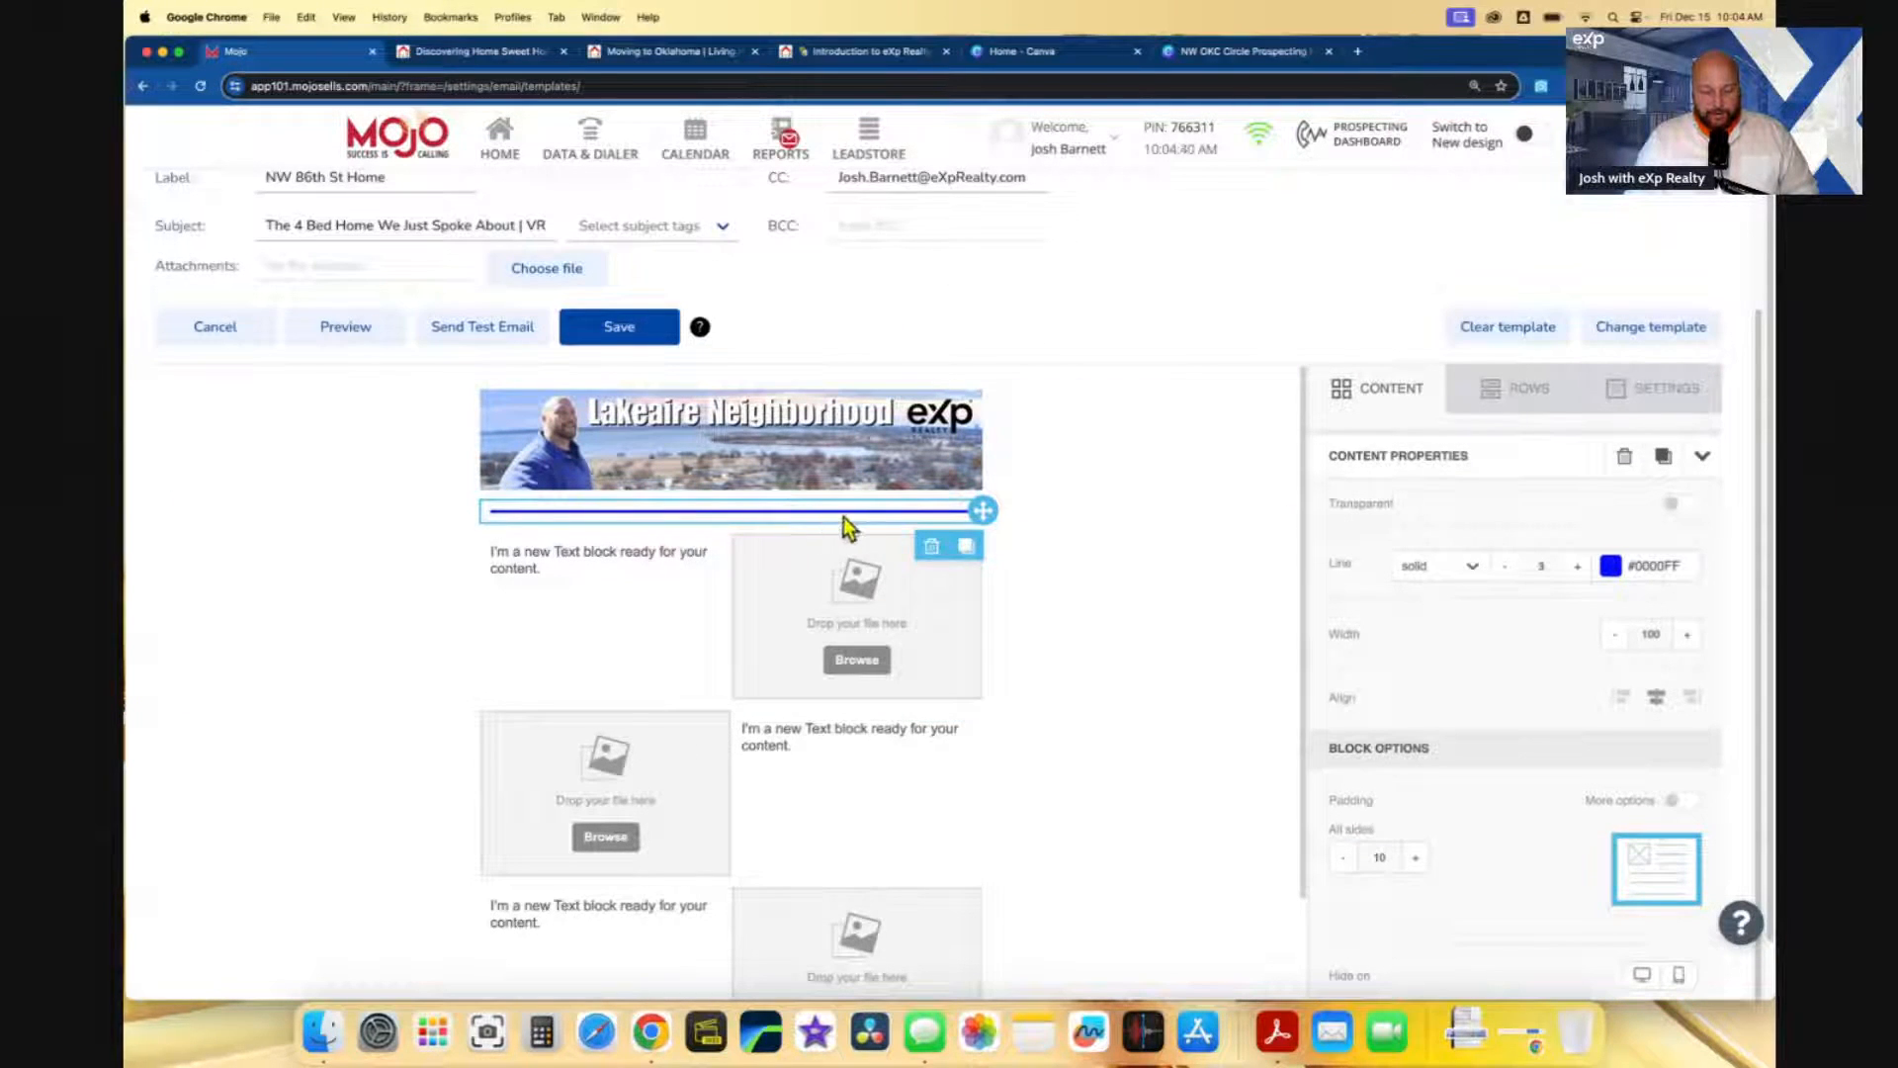
- Duplicate the blue divider row and drag the copy below the first image-and-text row
{"action": "left_click", "coordinate": [1065, 518]}
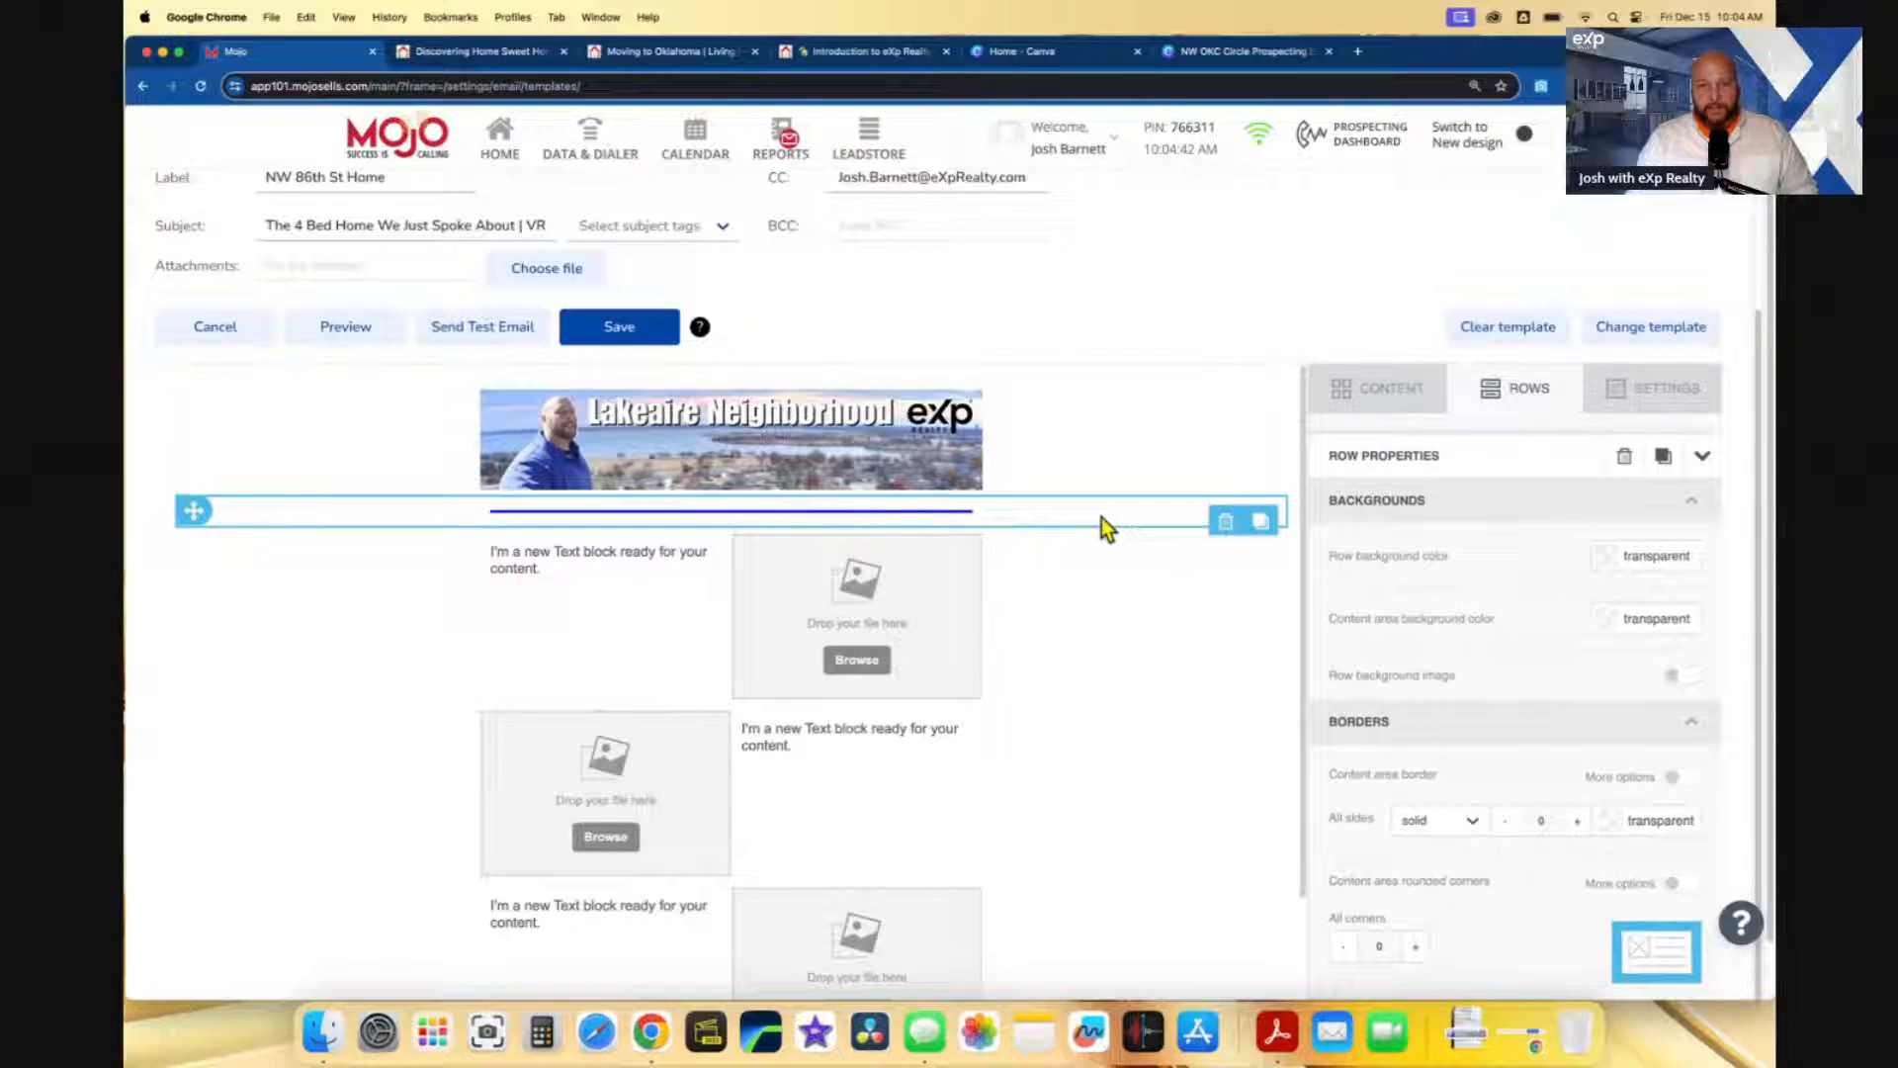
{"action": "left_click", "coordinate": [894, 512]}
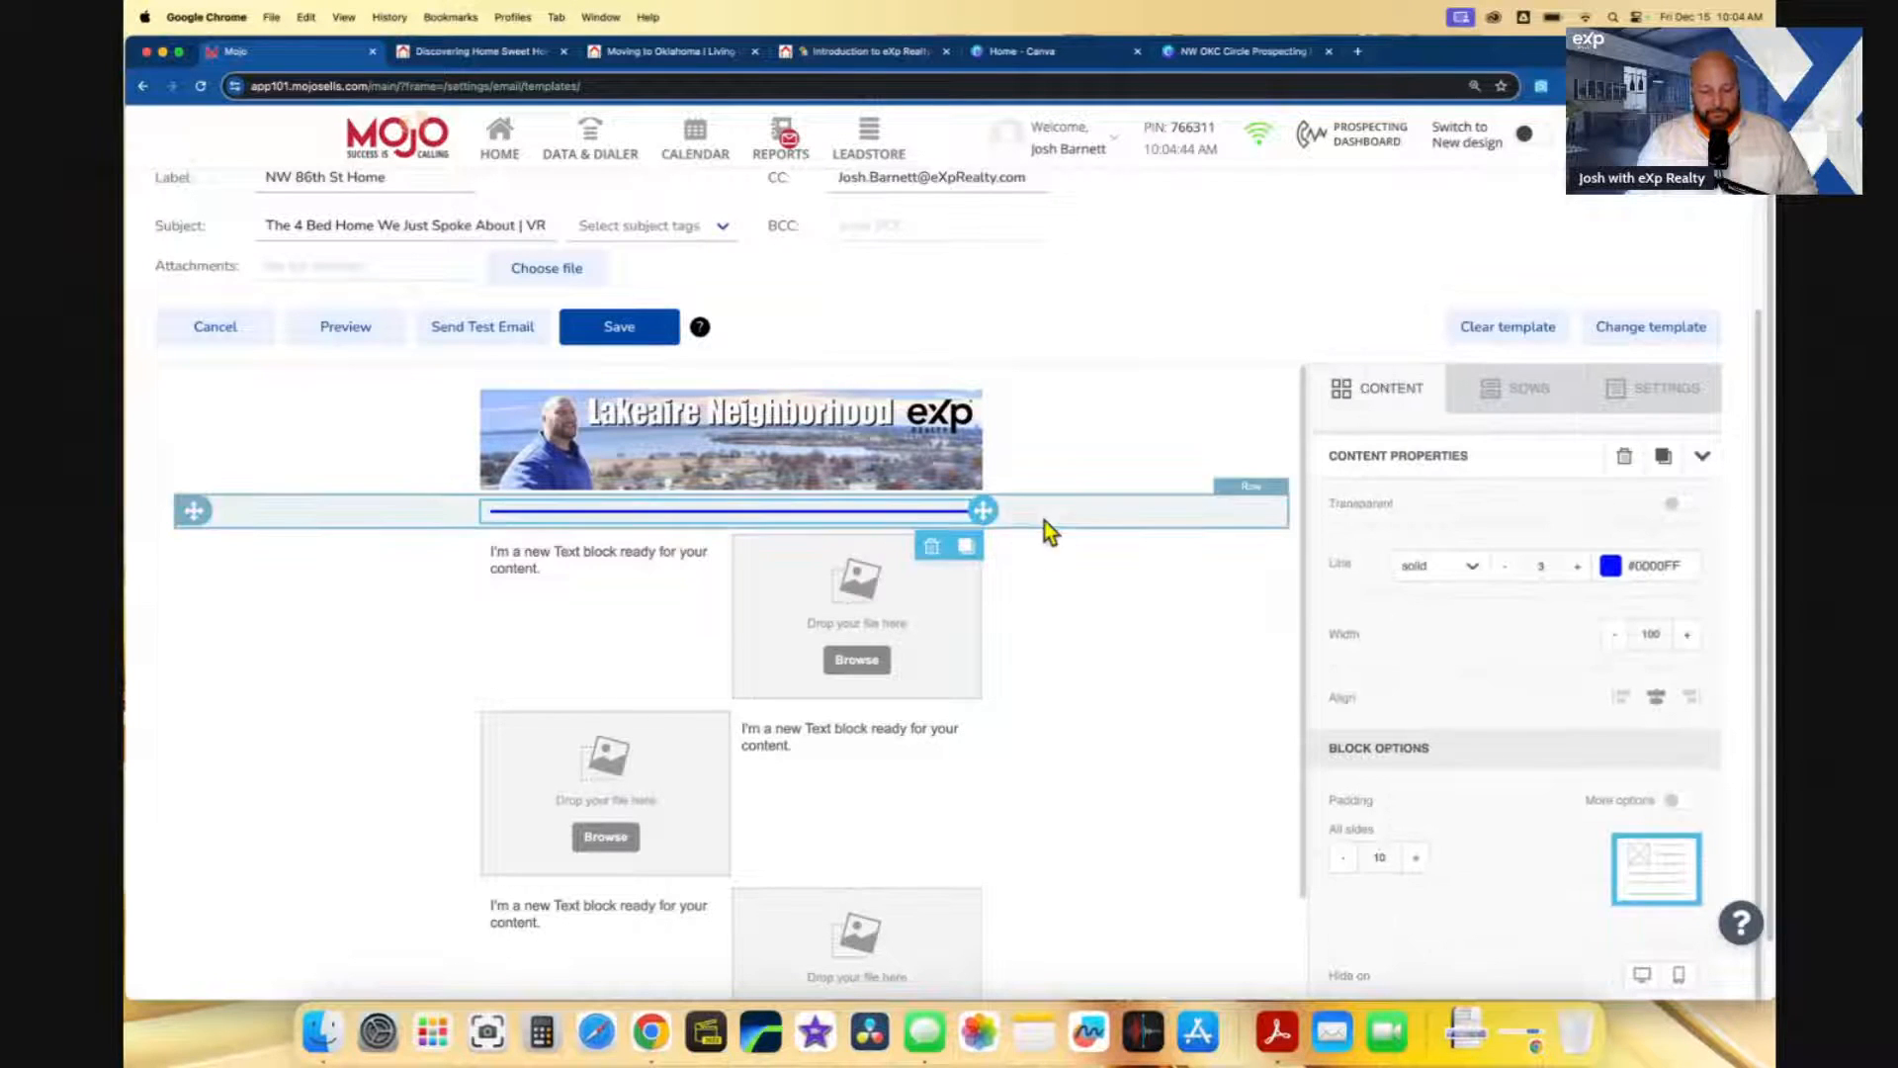
{"action": "left_click", "coordinate": [1085, 521]}
{"action": "left_click", "coordinate": [940, 512]}
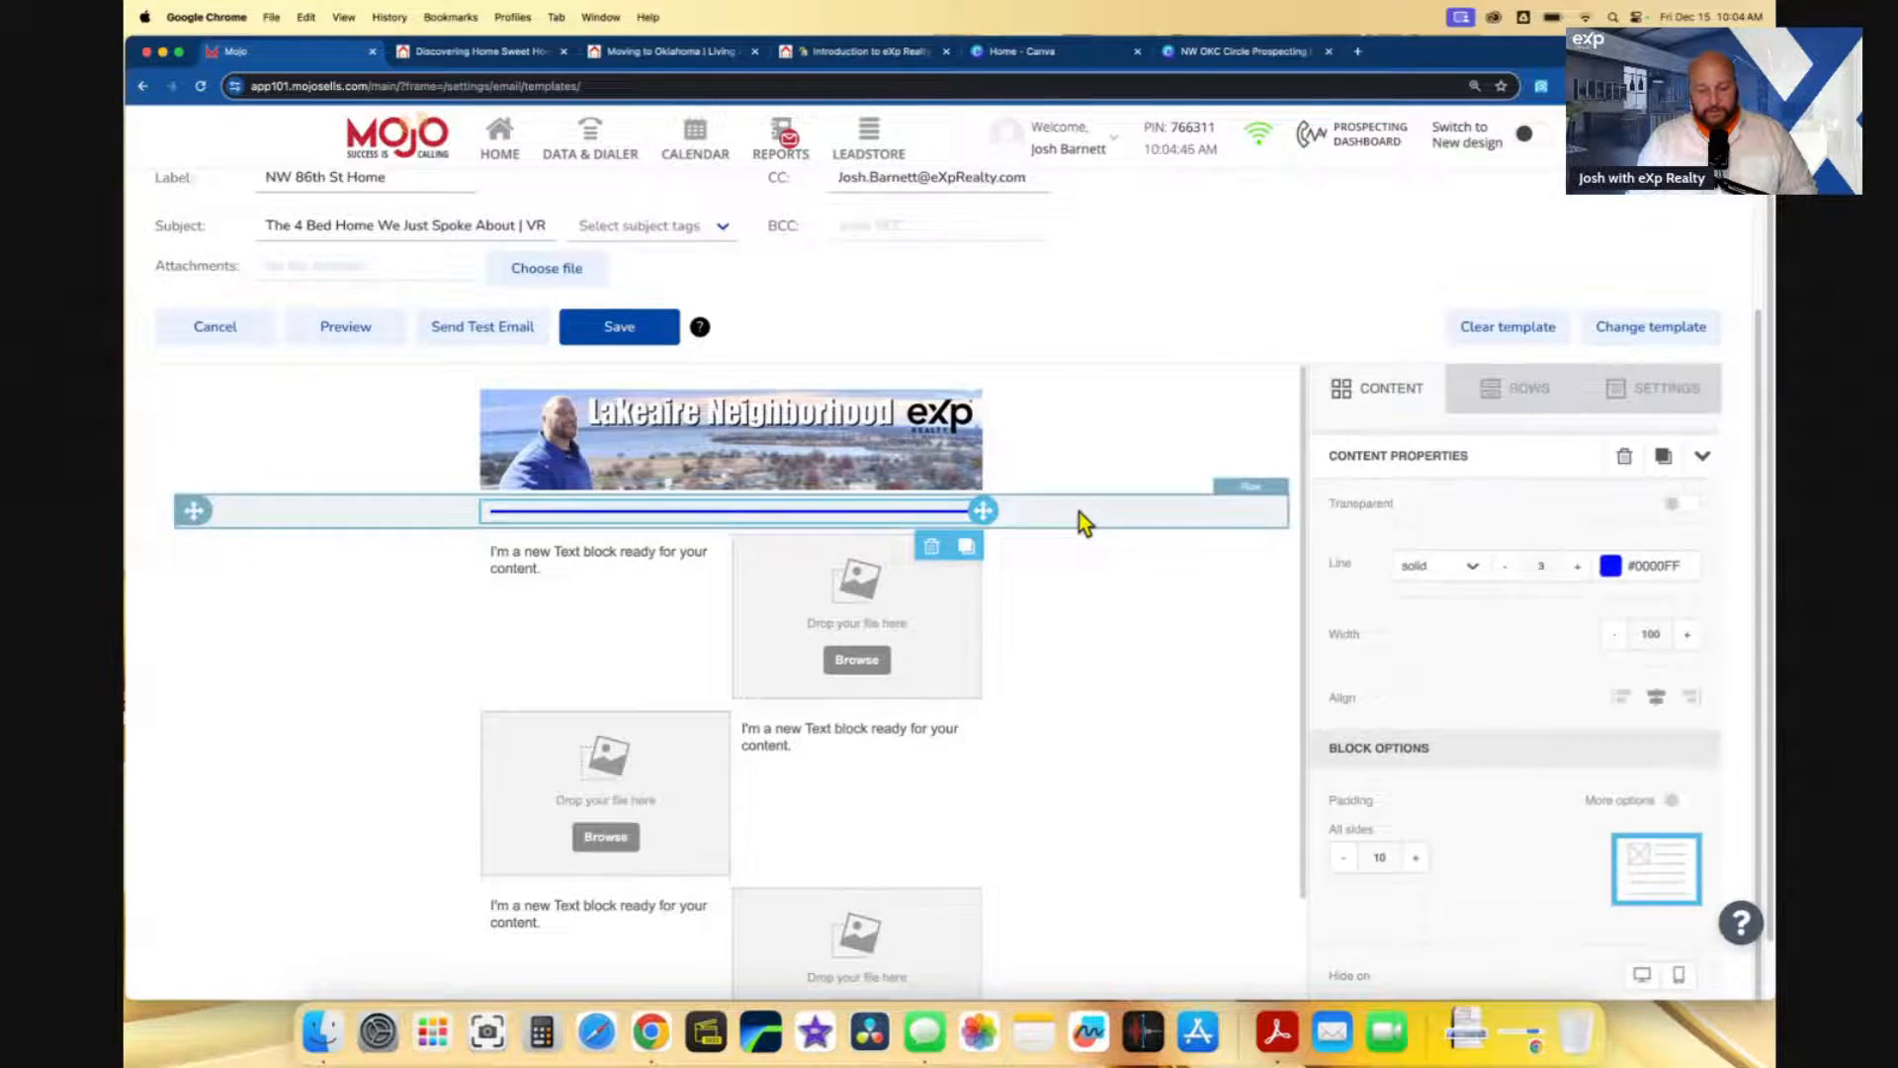
{"action": "left_click", "coordinate": [1079, 514]}
{"action": "left_click", "coordinate": [939, 514]}
{"action": "left_click", "coordinate": [1087, 512]}
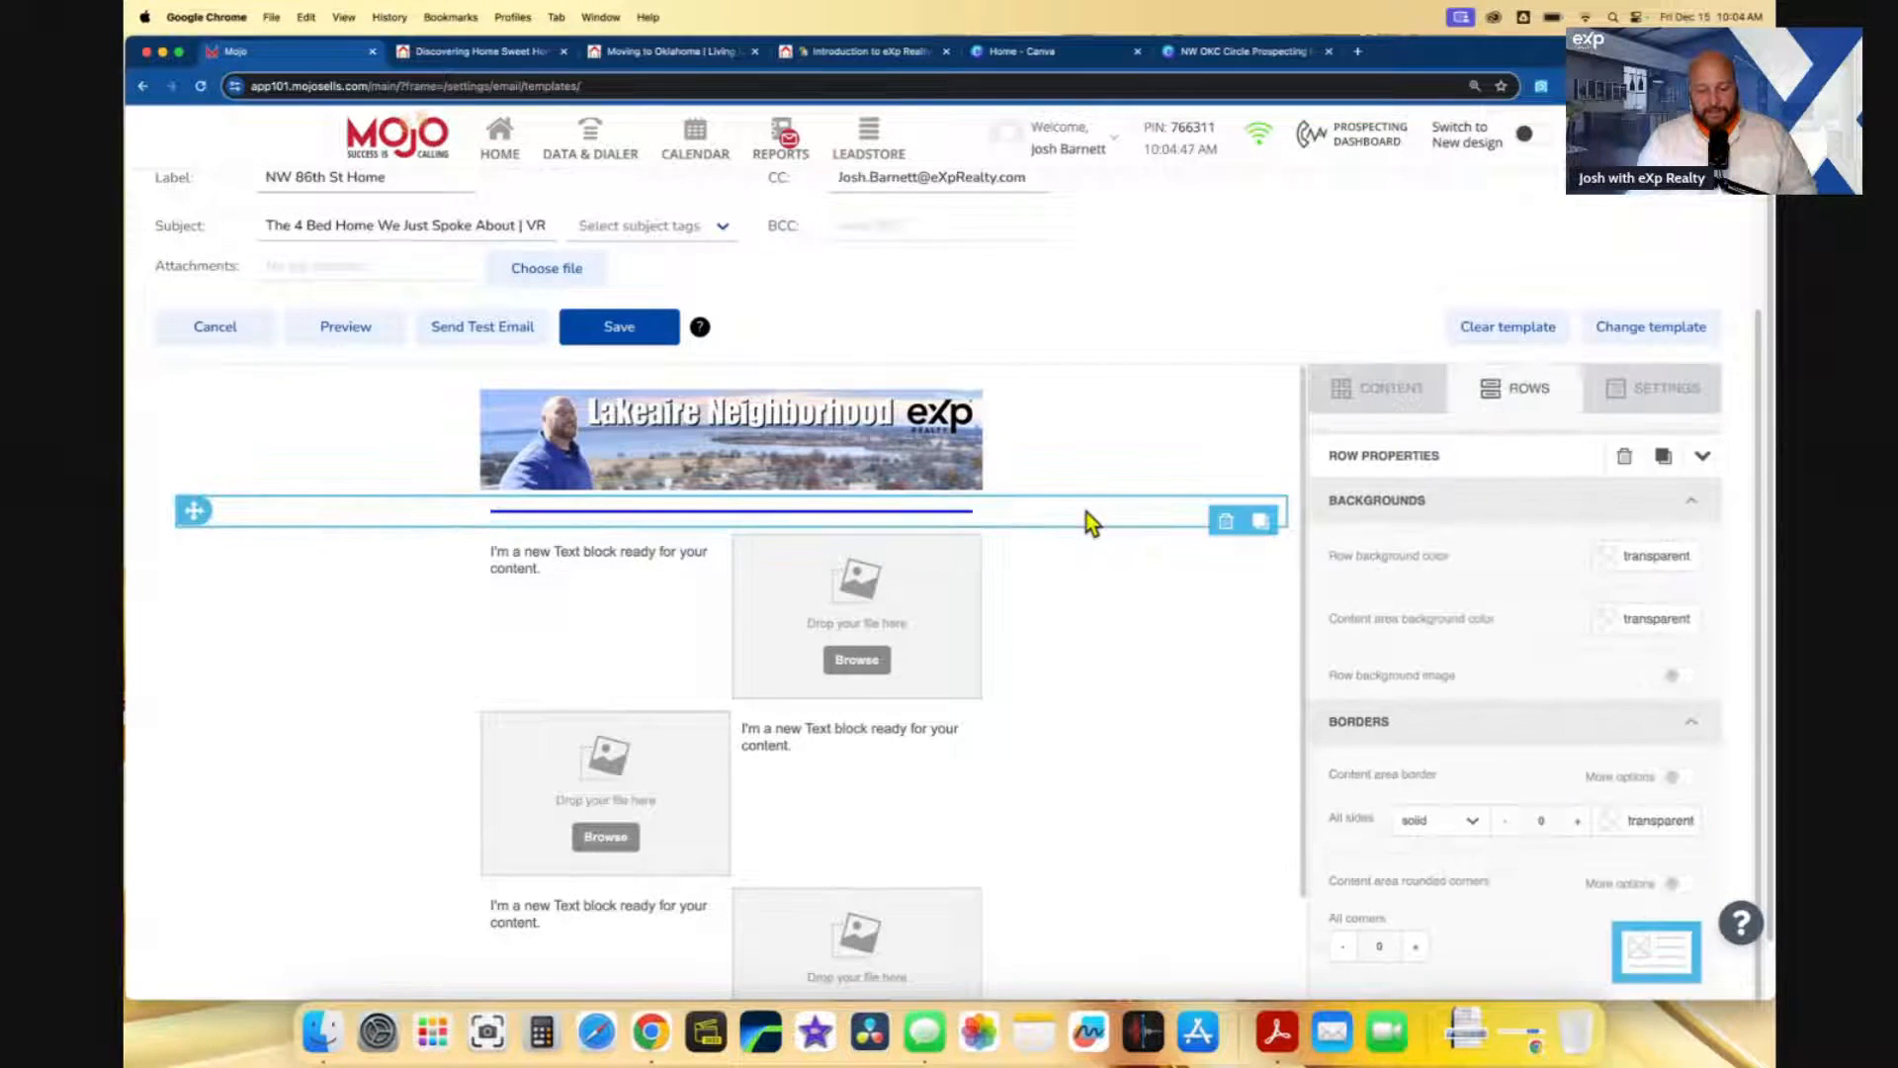
{"action": "left_click", "coordinate": [1264, 523]}
{"action": "scroll", "coordinate": [1088, 534], "scroll_direction": "down", "scroll_amount": 1}
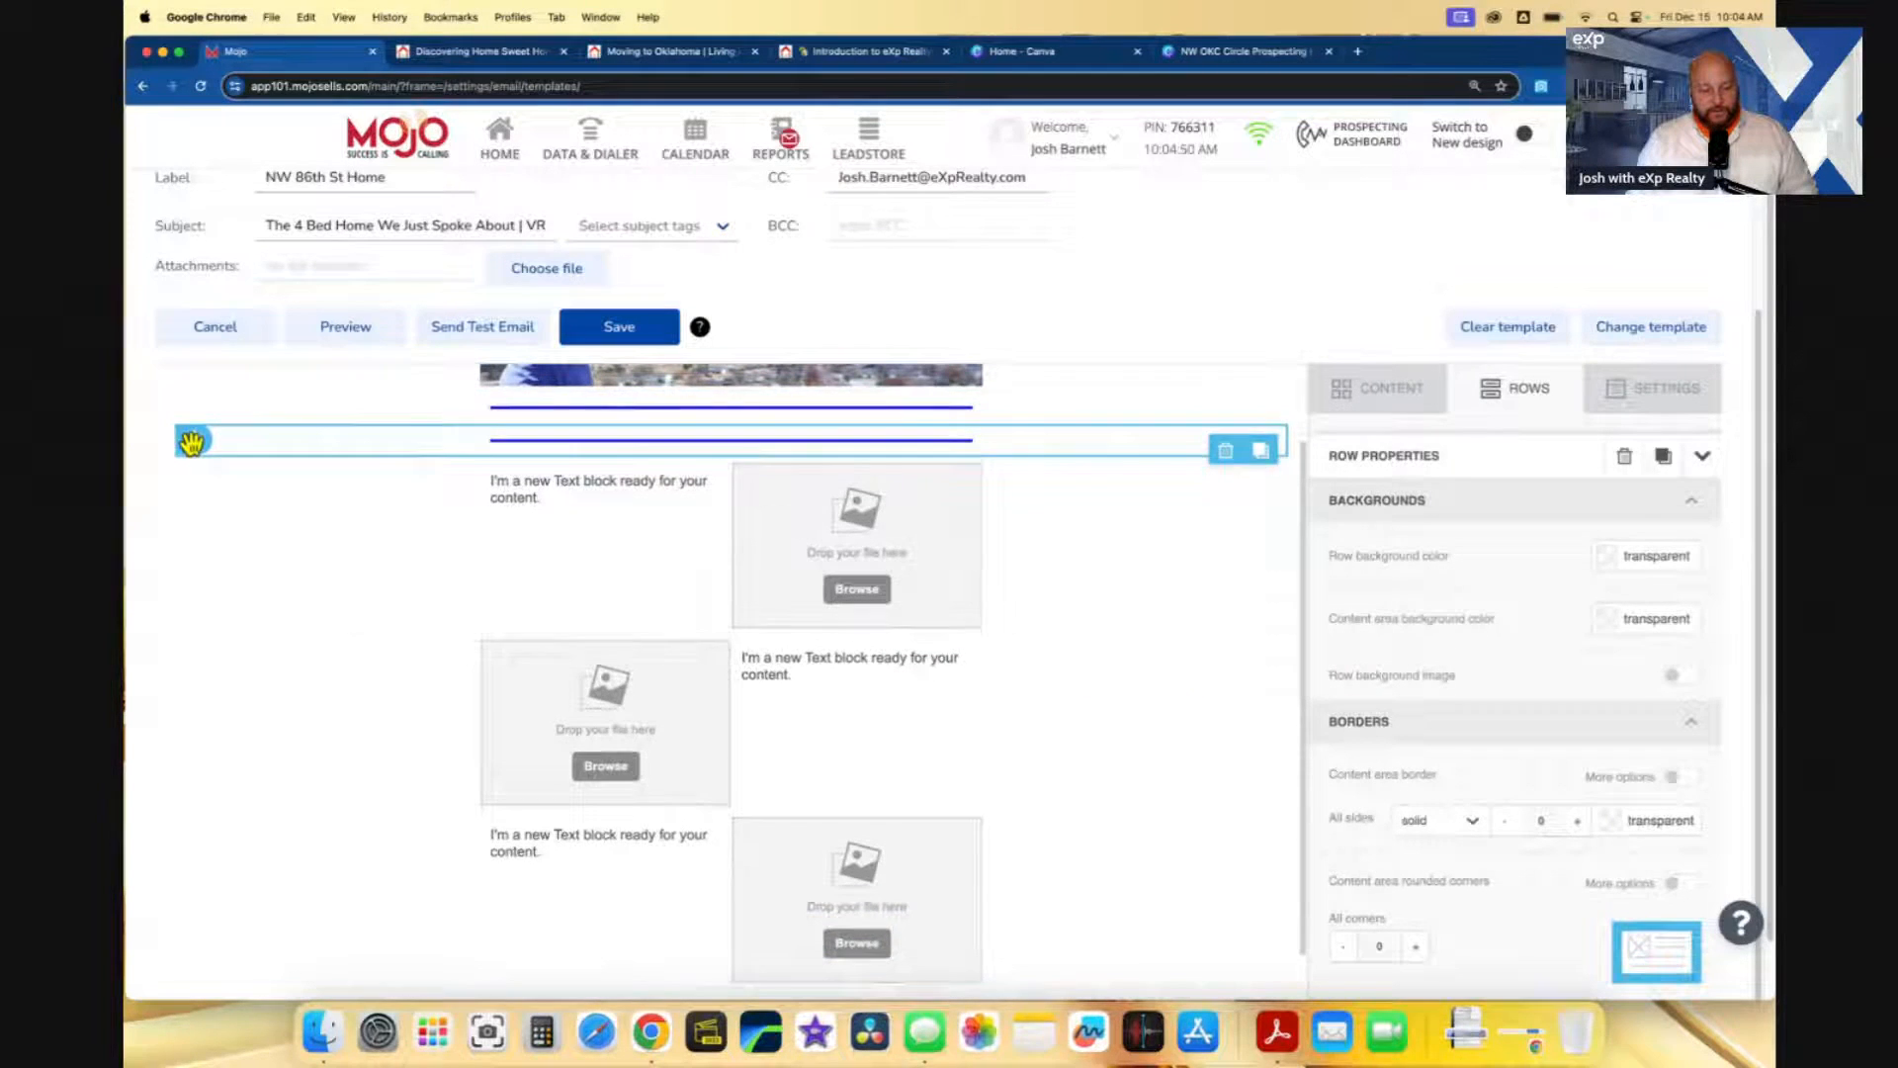
{"action": "left_click_drag", "start_coordinate": [192, 439], "coordinate": [203, 615]}
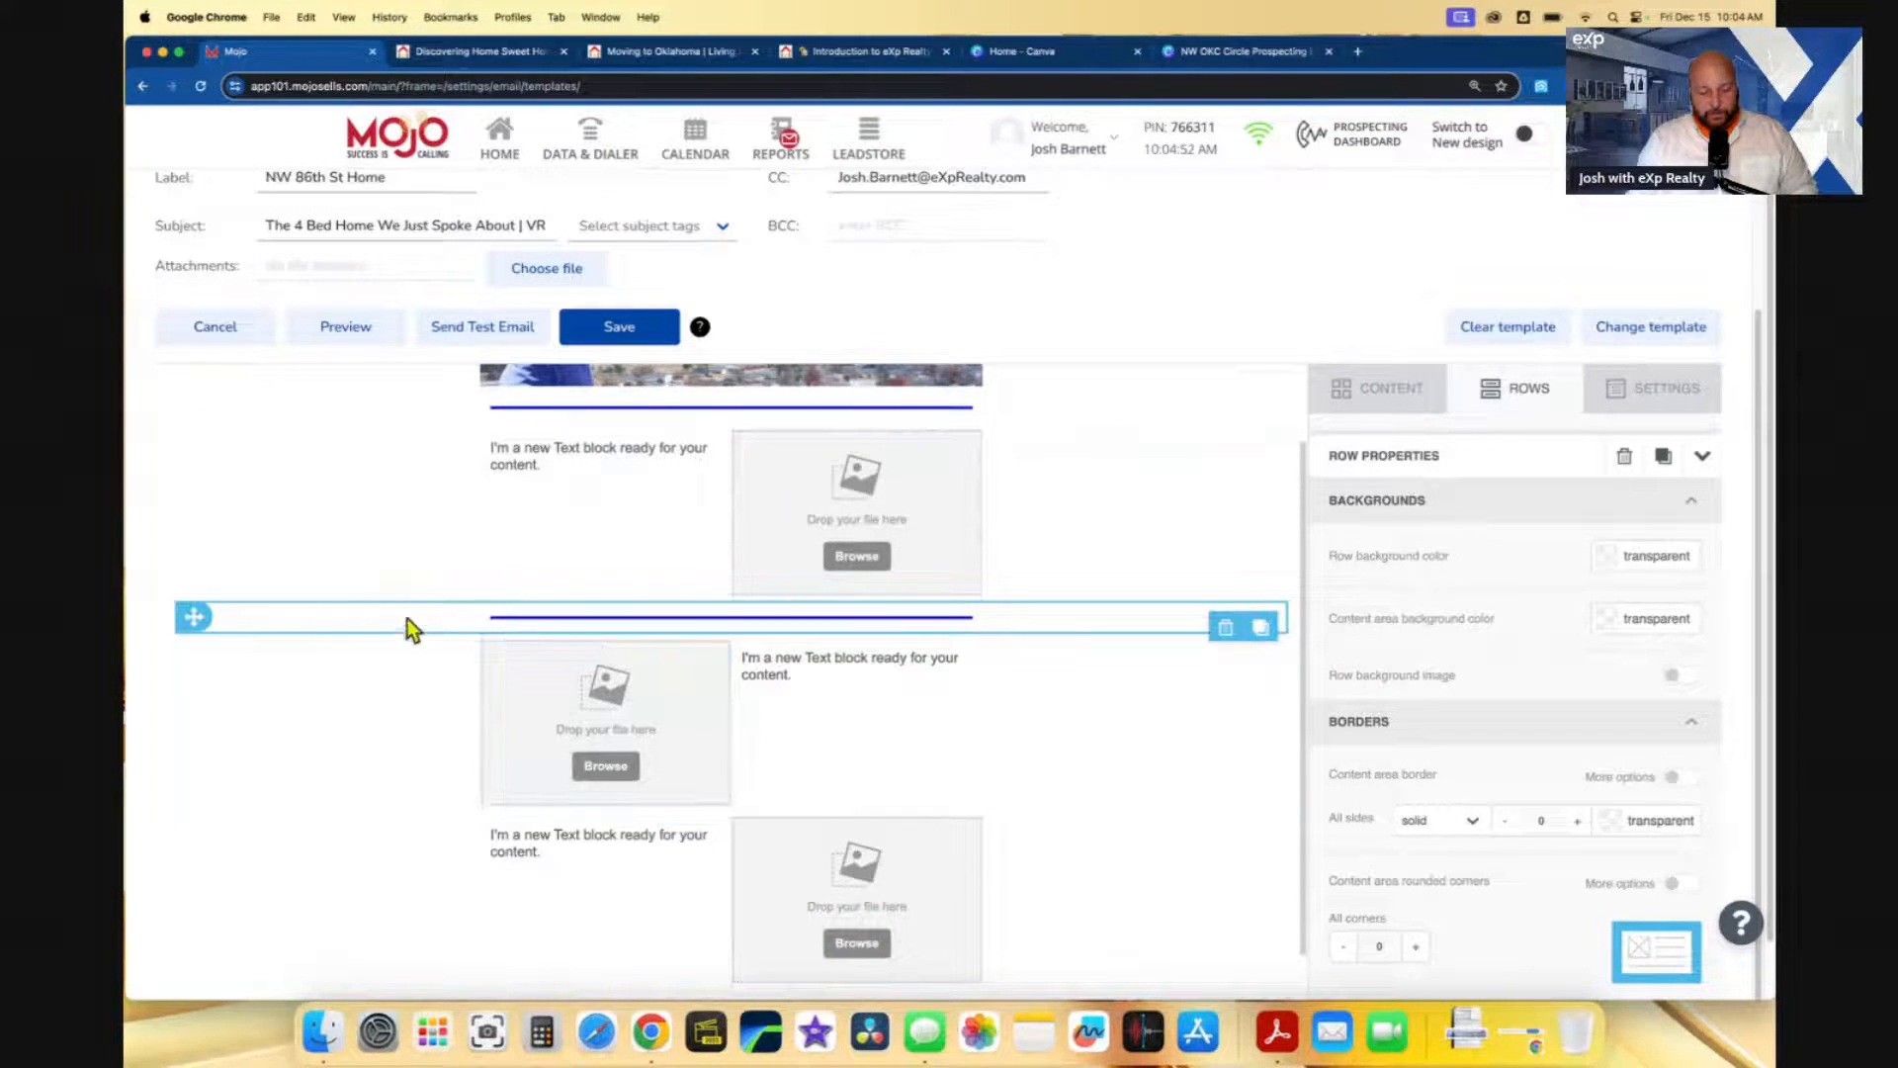
- Place another divider copy below the next image-and-text row and delete the extra stacked one
{"action": "left_click", "coordinate": [1263, 629]}
{"action": "scroll", "coordinate": [307, 587], "scroll_direction": "down", "scroll_amount": 2}
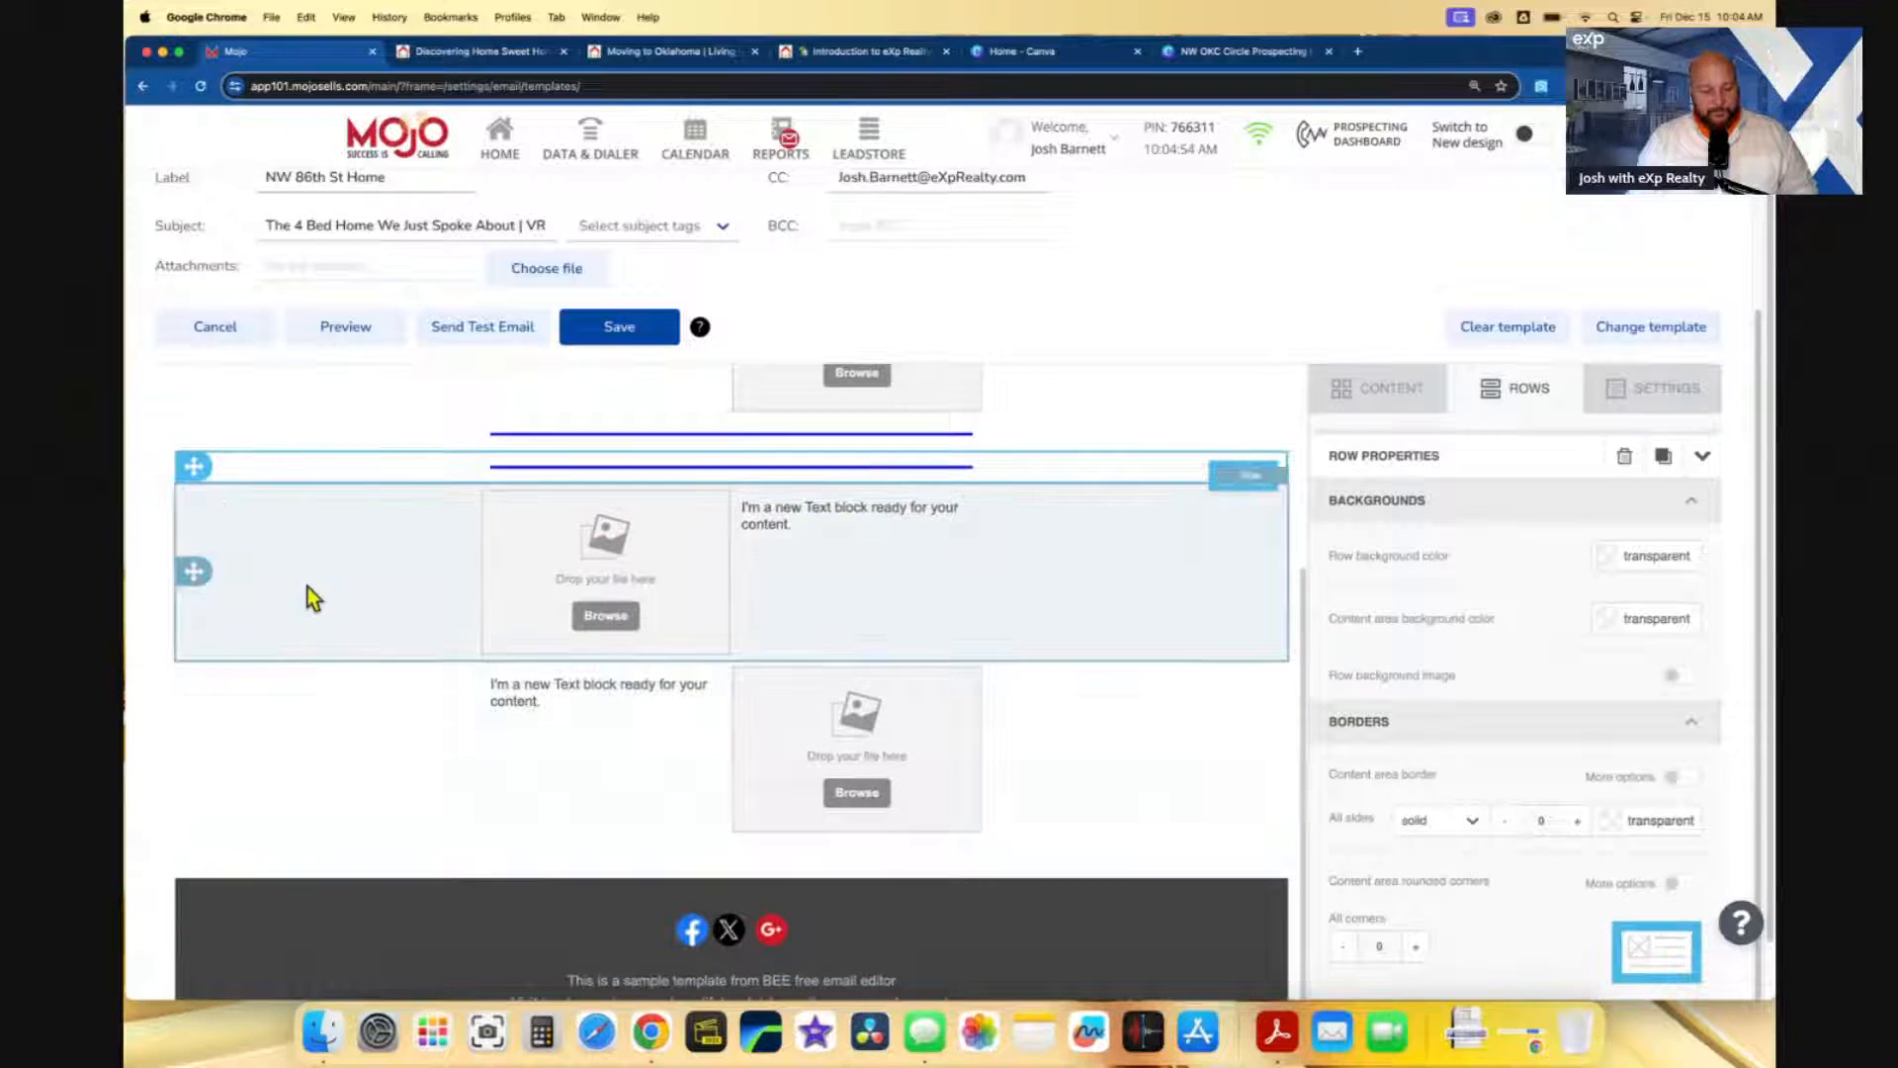
{"action": "left_click_drag", "start_coordinate": [195, 466], "coordinate": [197, 654]}
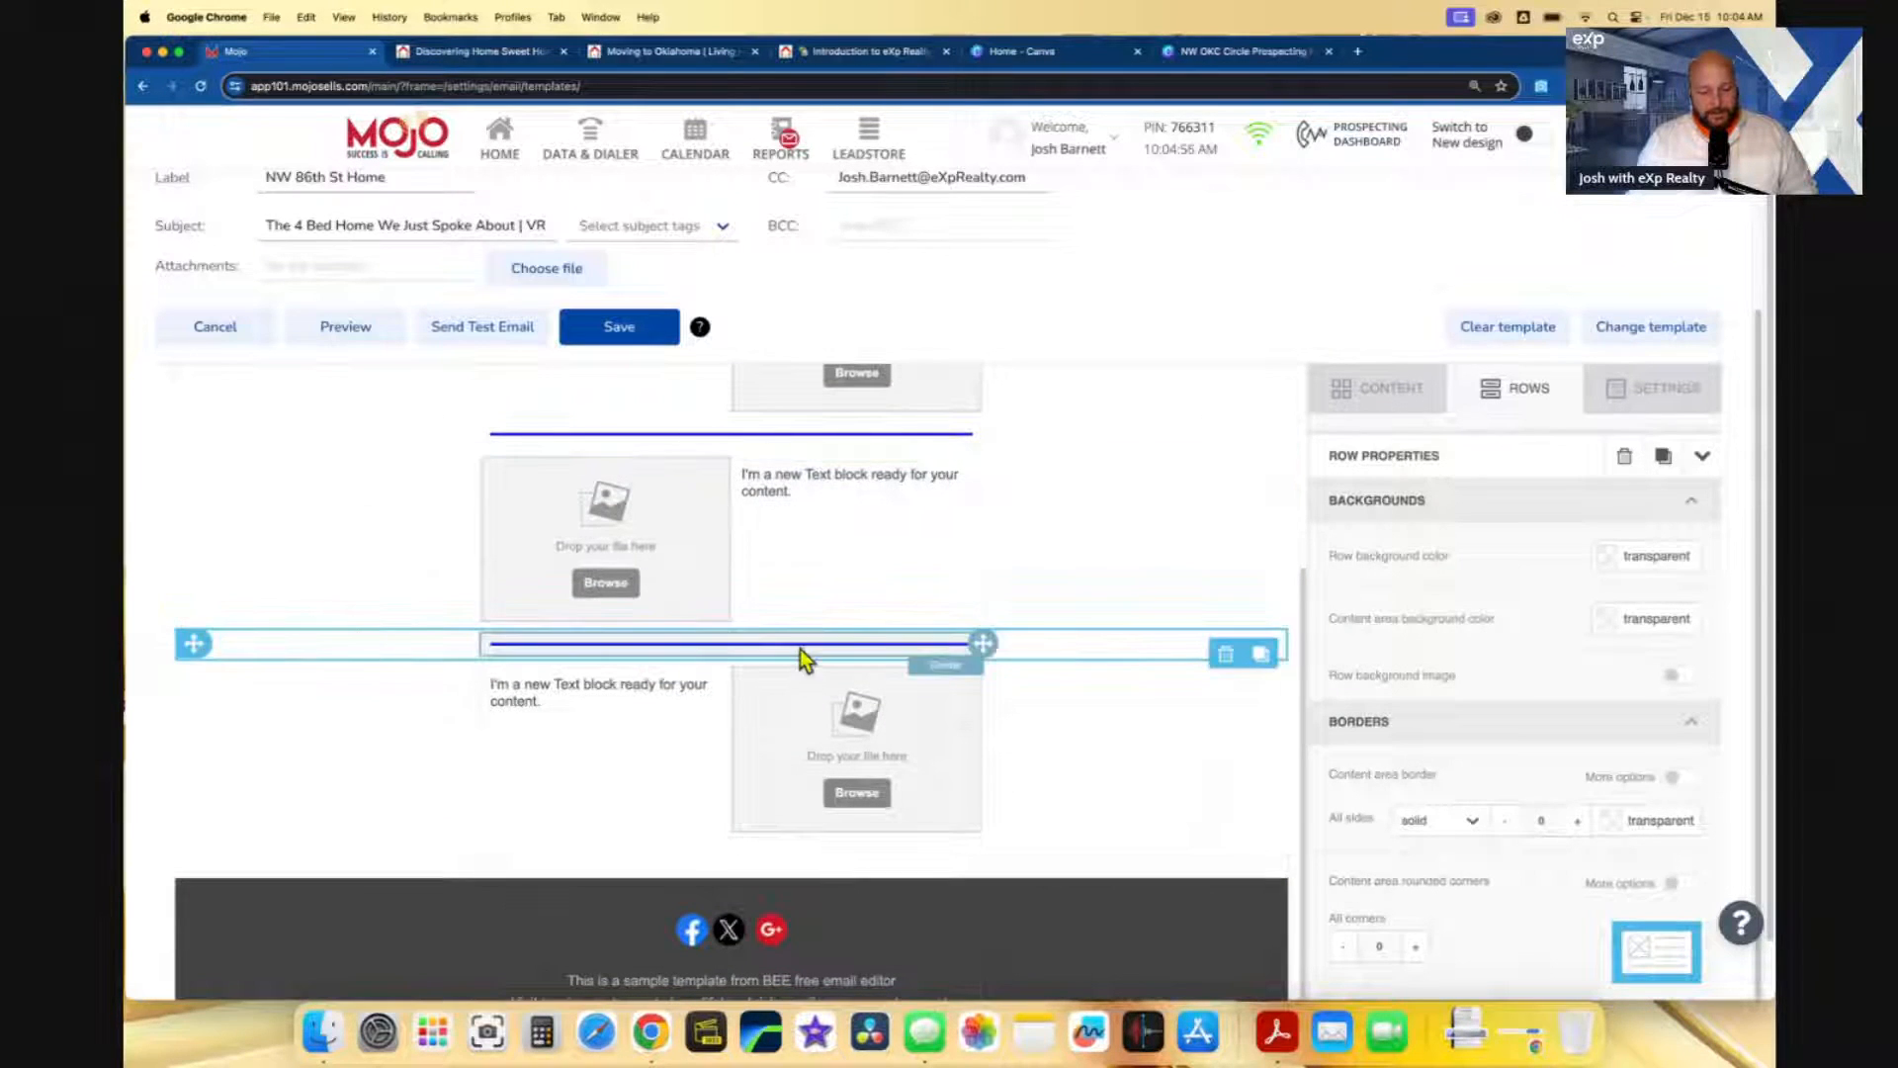
{"action": "left_click", "coordinate": [1261, 653]}
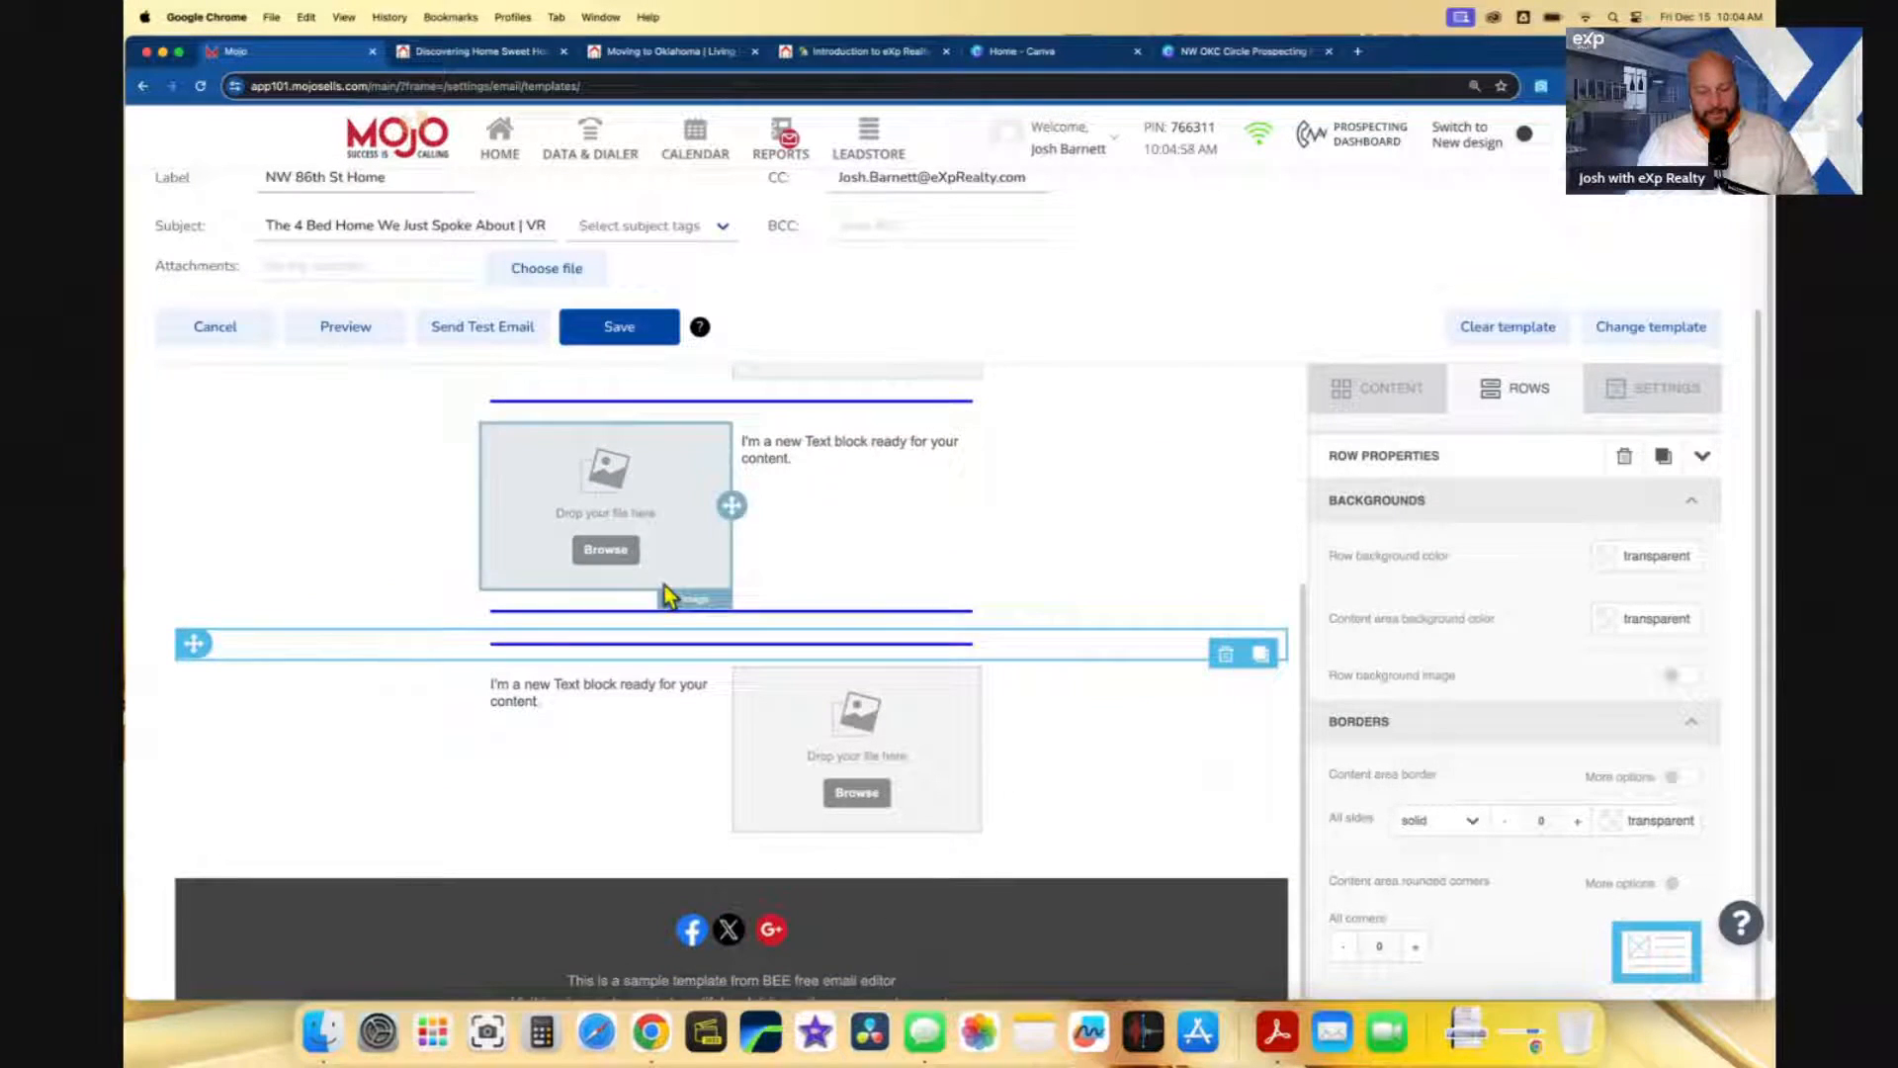
{"action": "left_click", "coordinate": [1225, 654]}
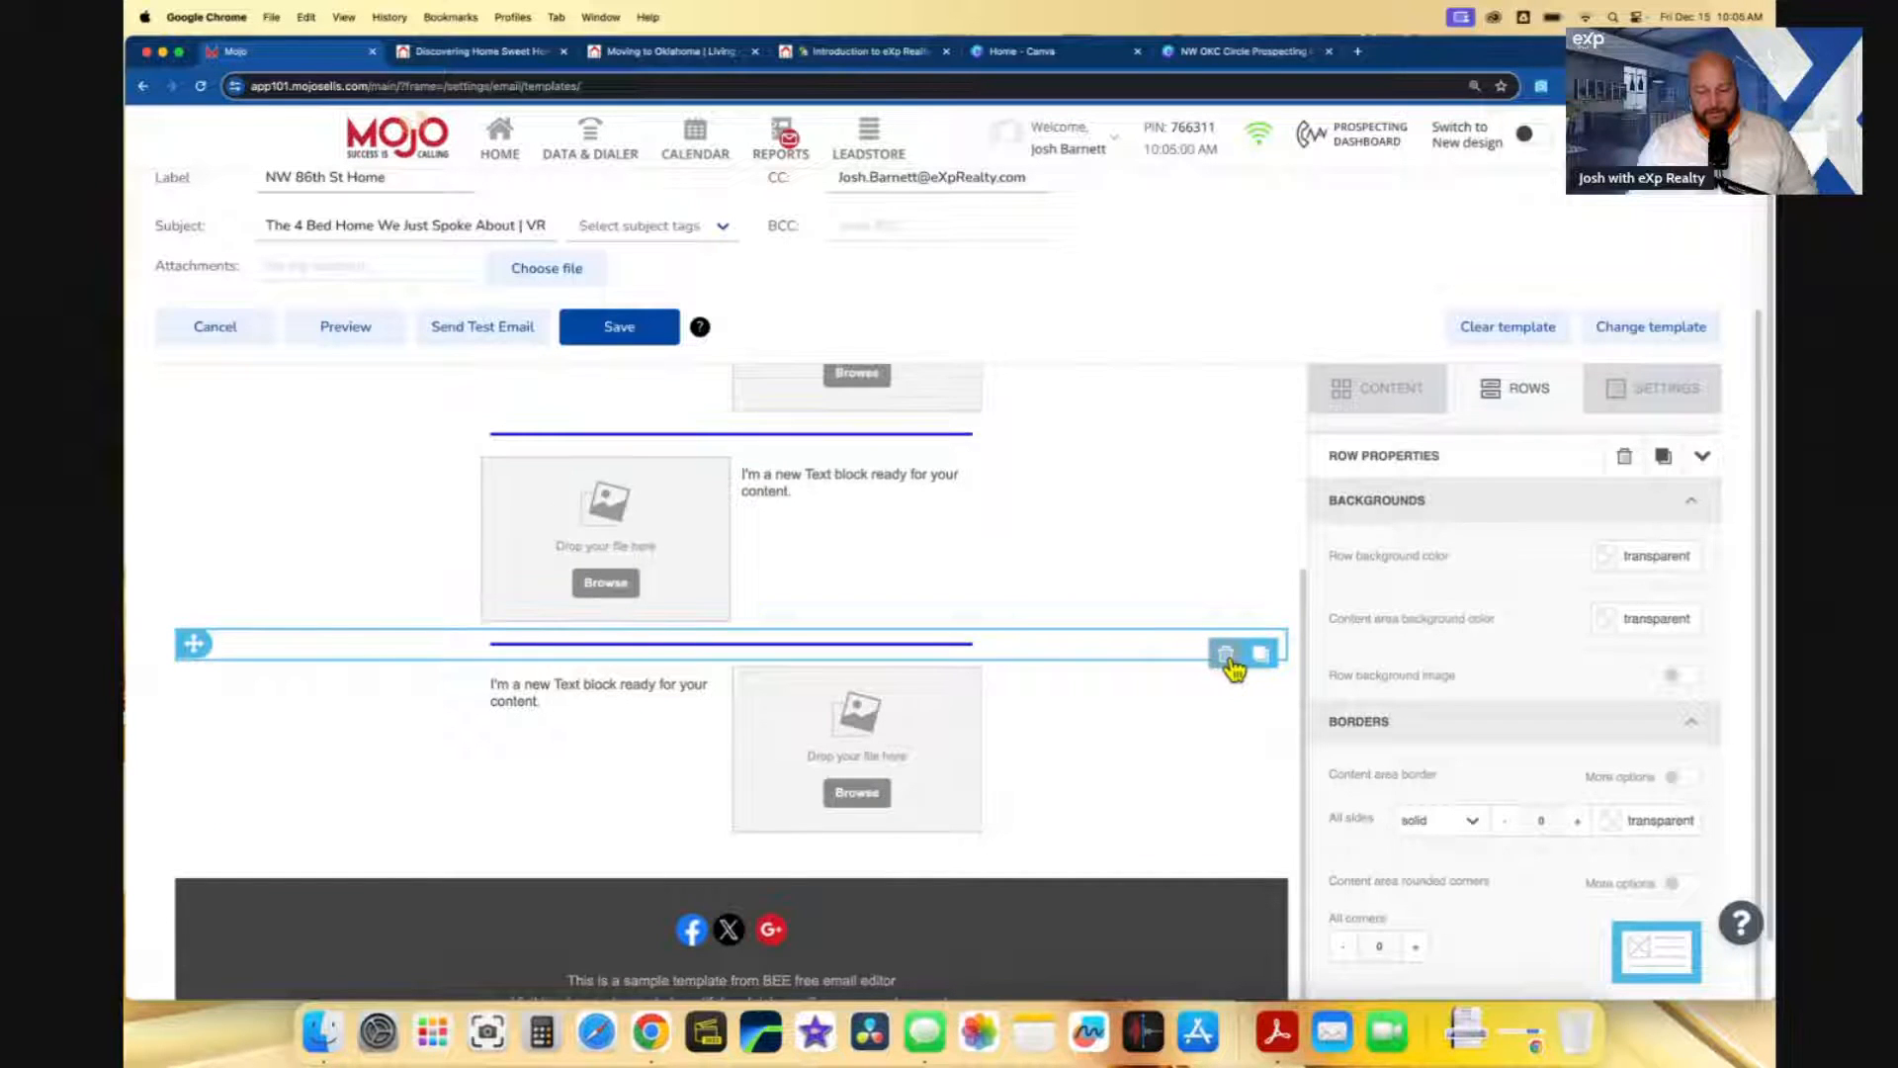
{"action": "scroll", "coordinate": [1221, 664], "scroll_direction": "down", "scroll_amount": 1}
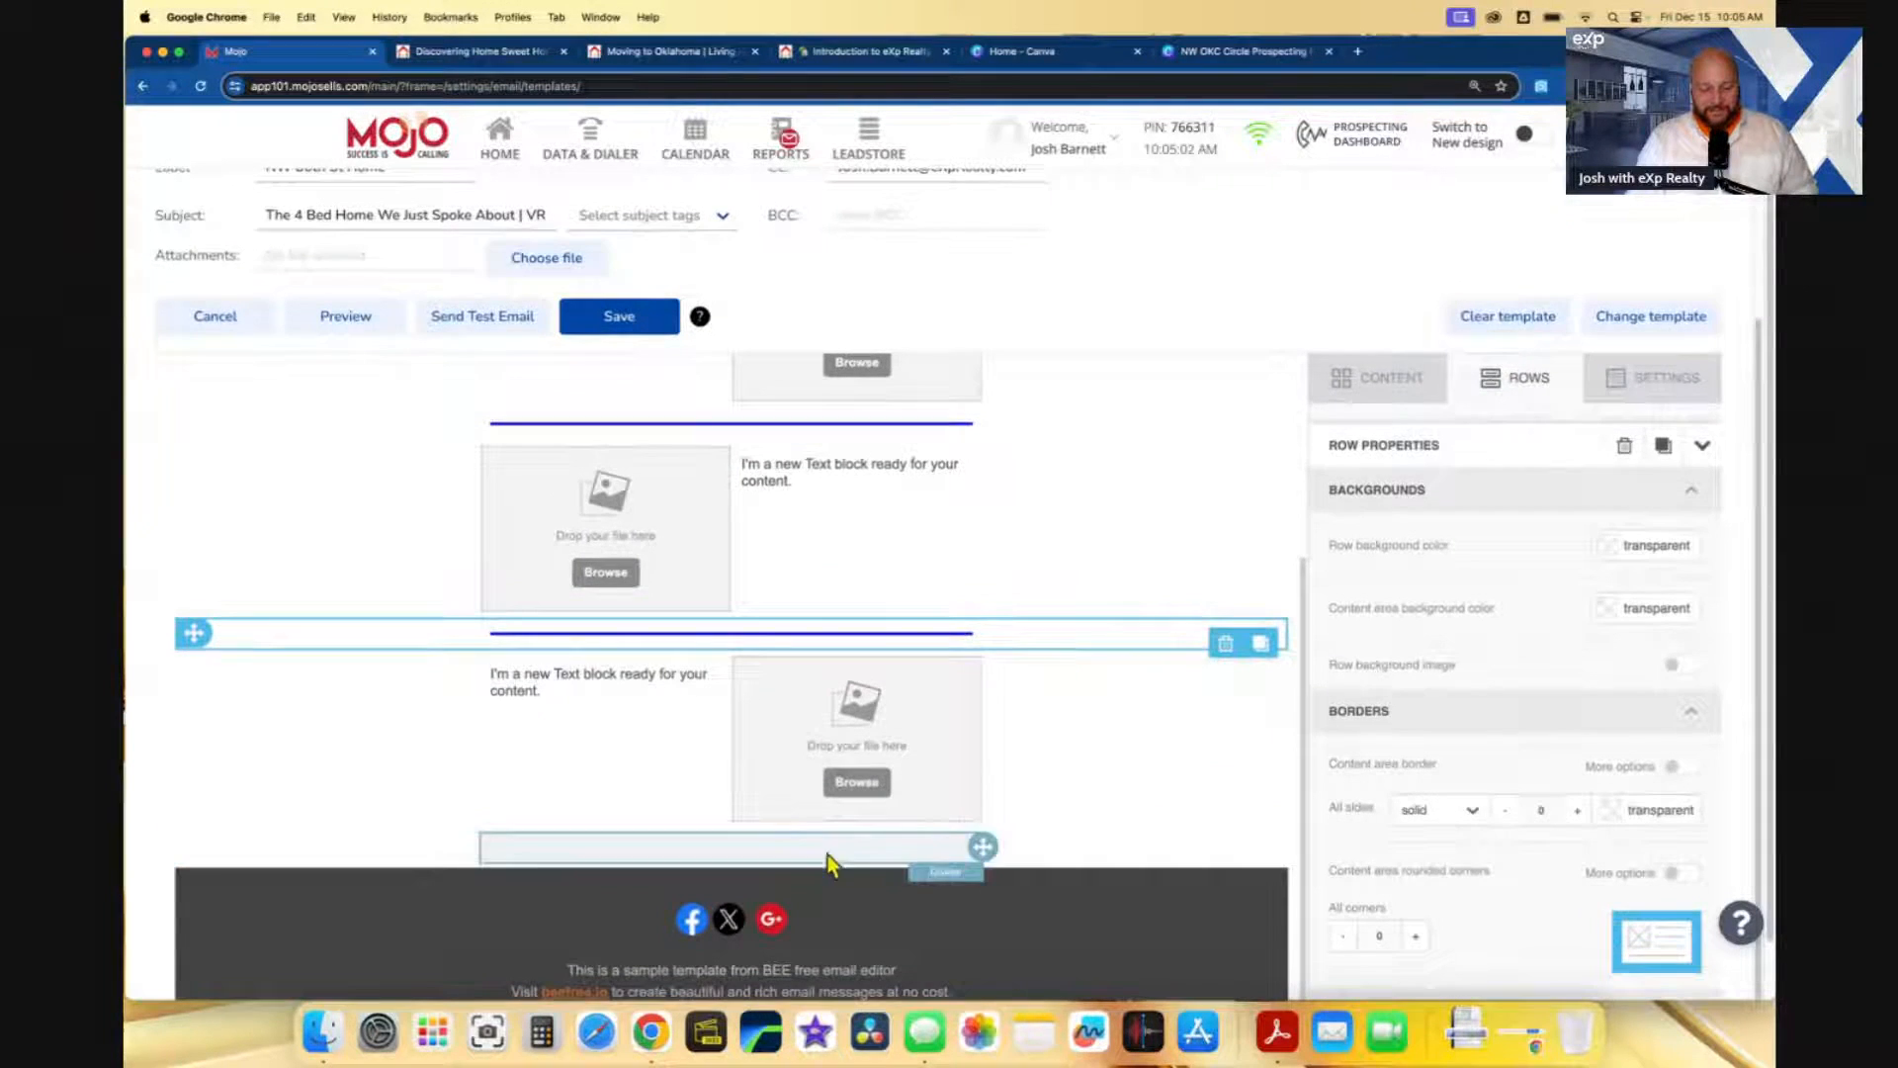
- Delete the empty row above the footer
{"action": "left_click", "coordinate": [1052, 850]}
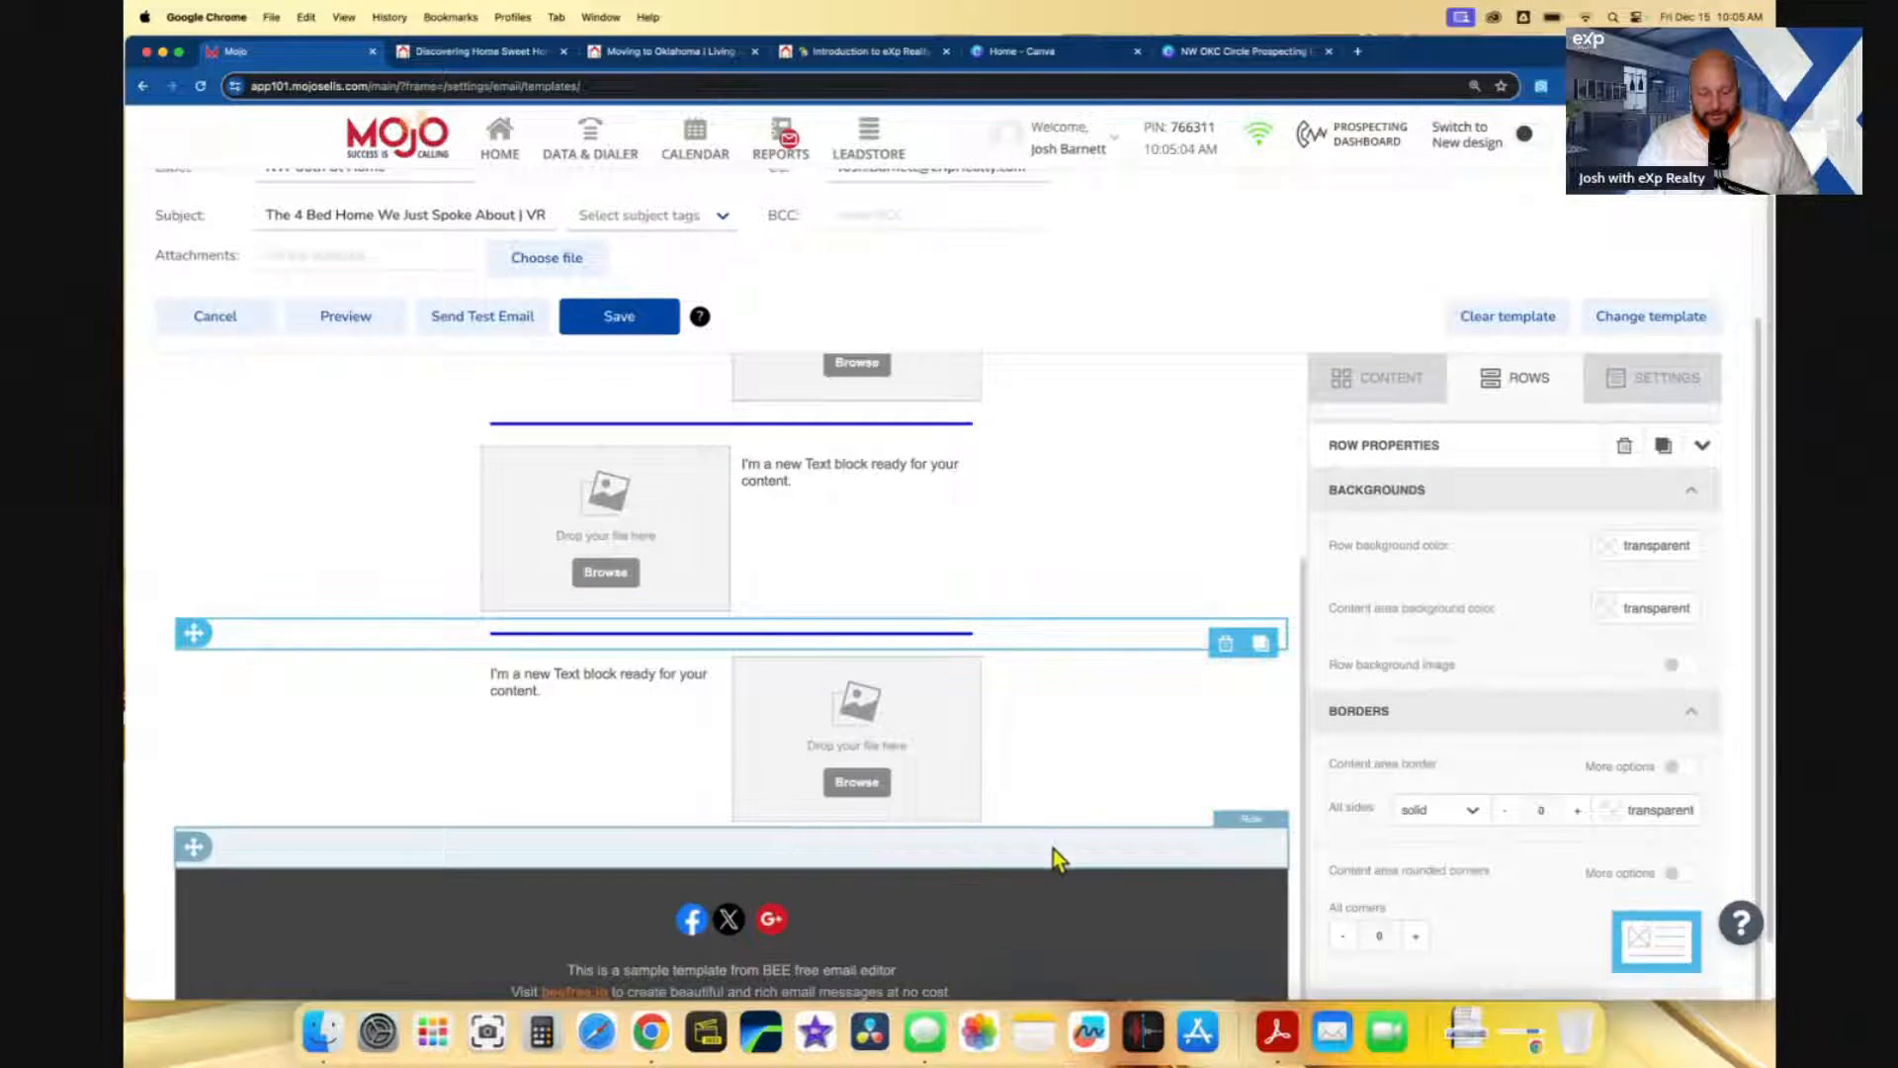
{"action": "left_click", "coordinate": [1224, 856]}
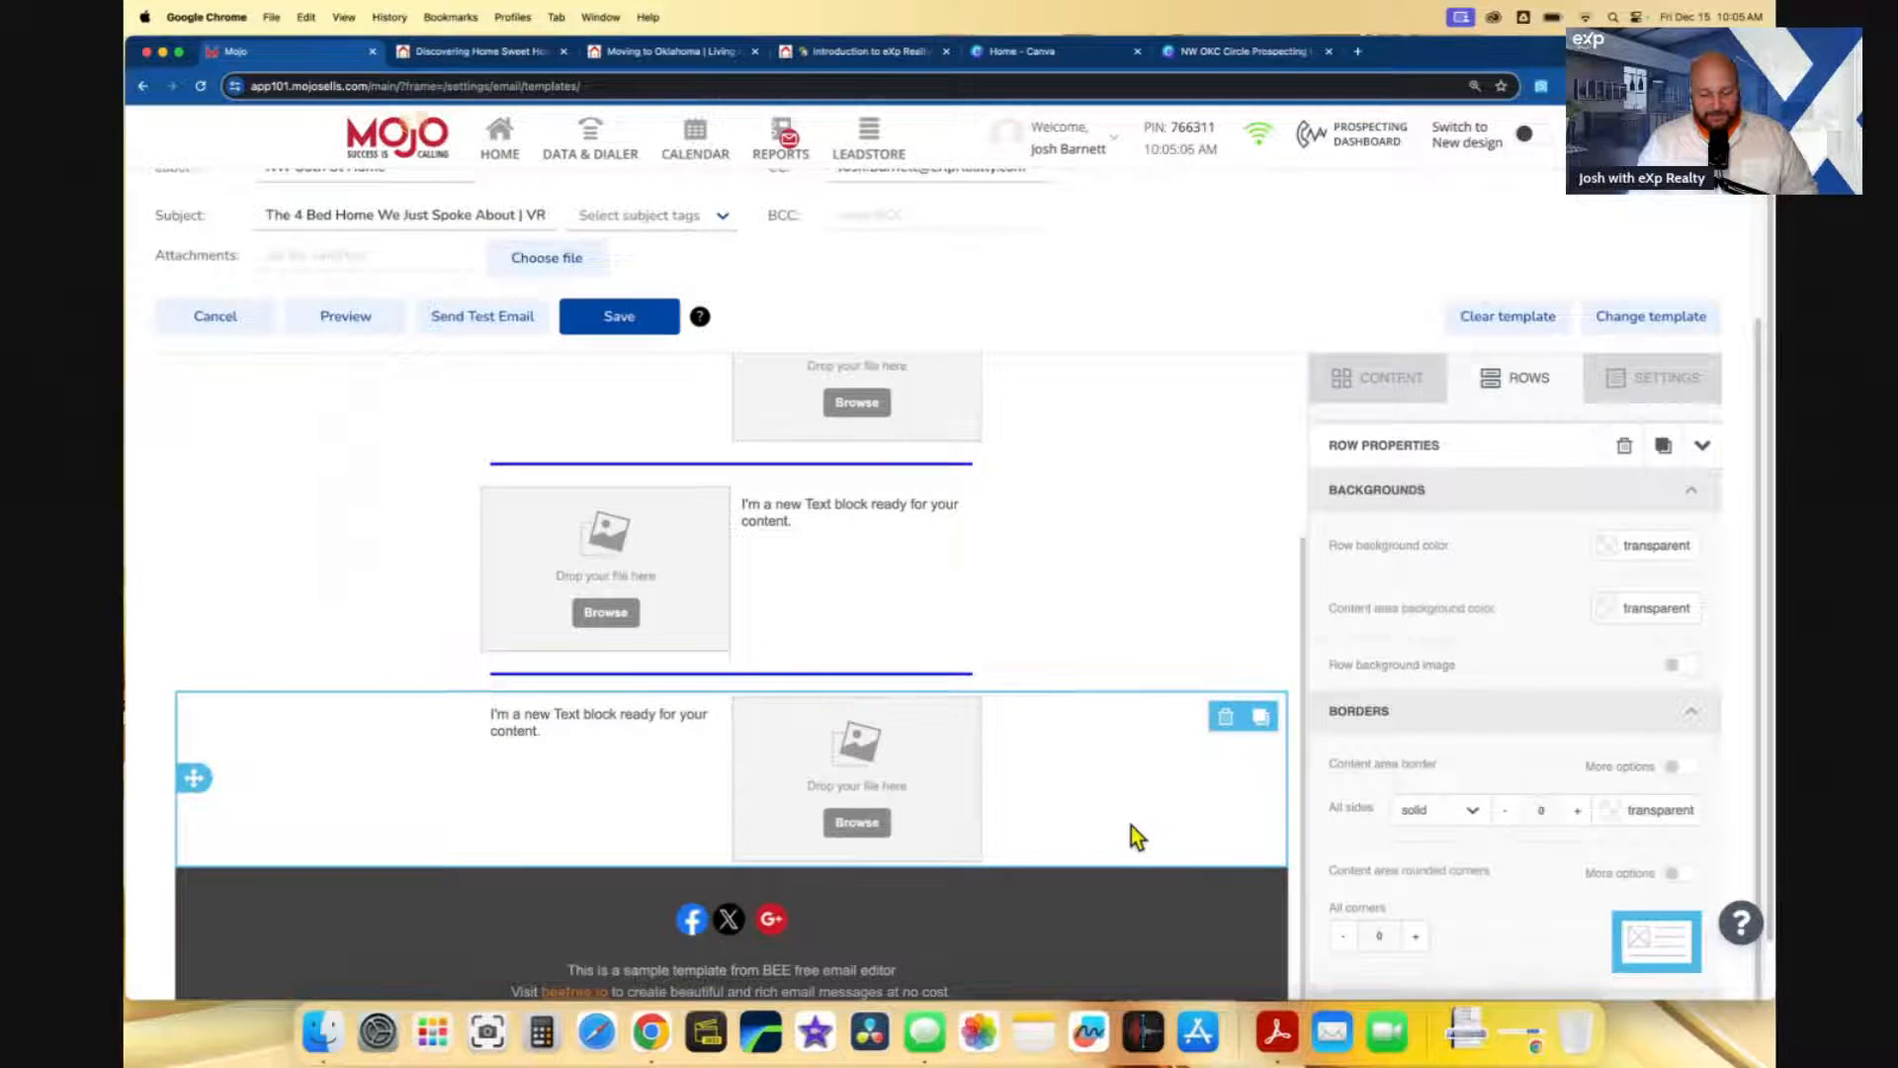
{"action": "scroll", "coordinate": [1131, 831], "scroll_direction": "down", "scroll_amount": 2}
{"action": "scroll", "coordinate": [970, 762], "scroll_direction": "up", "scroll_amount": 3}
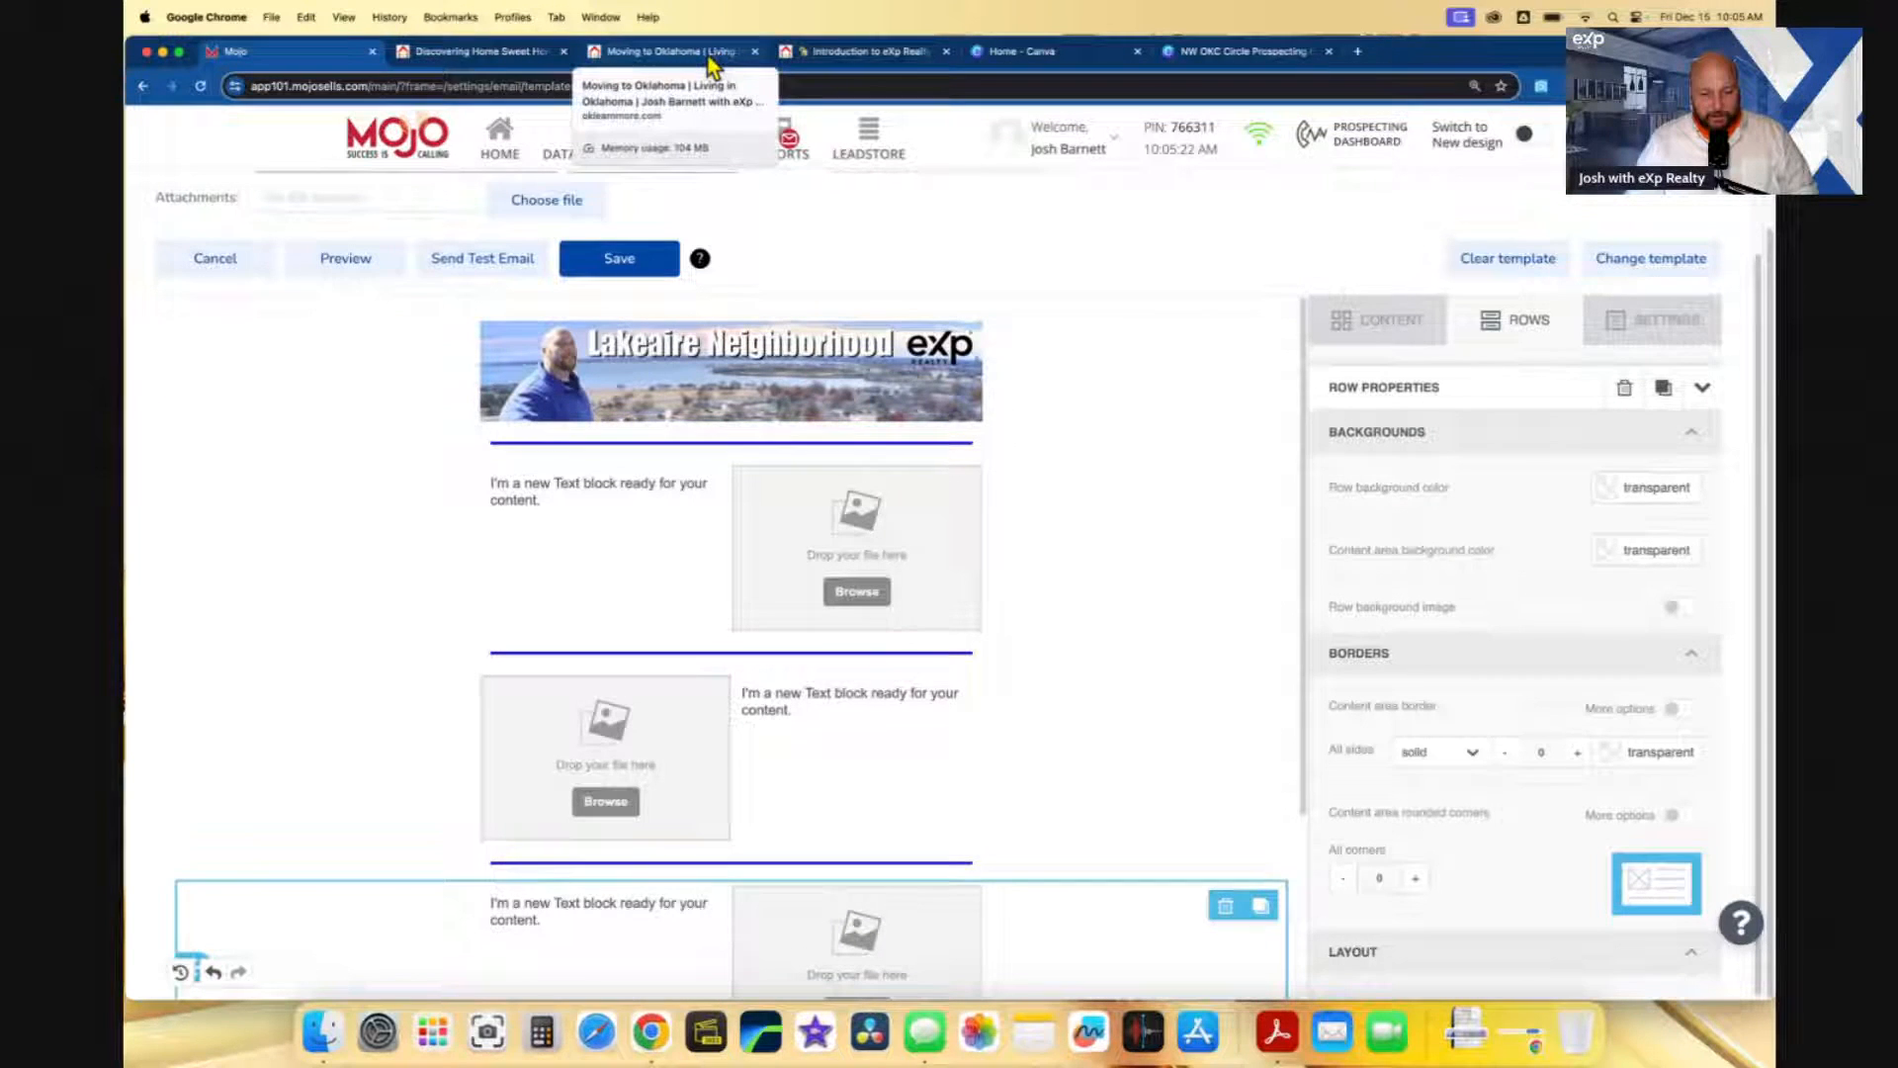
- Open the Discovering Home Sweet Home blog post and read through its introduction
{"action": "left_click", "coordinate": [516, 55]}
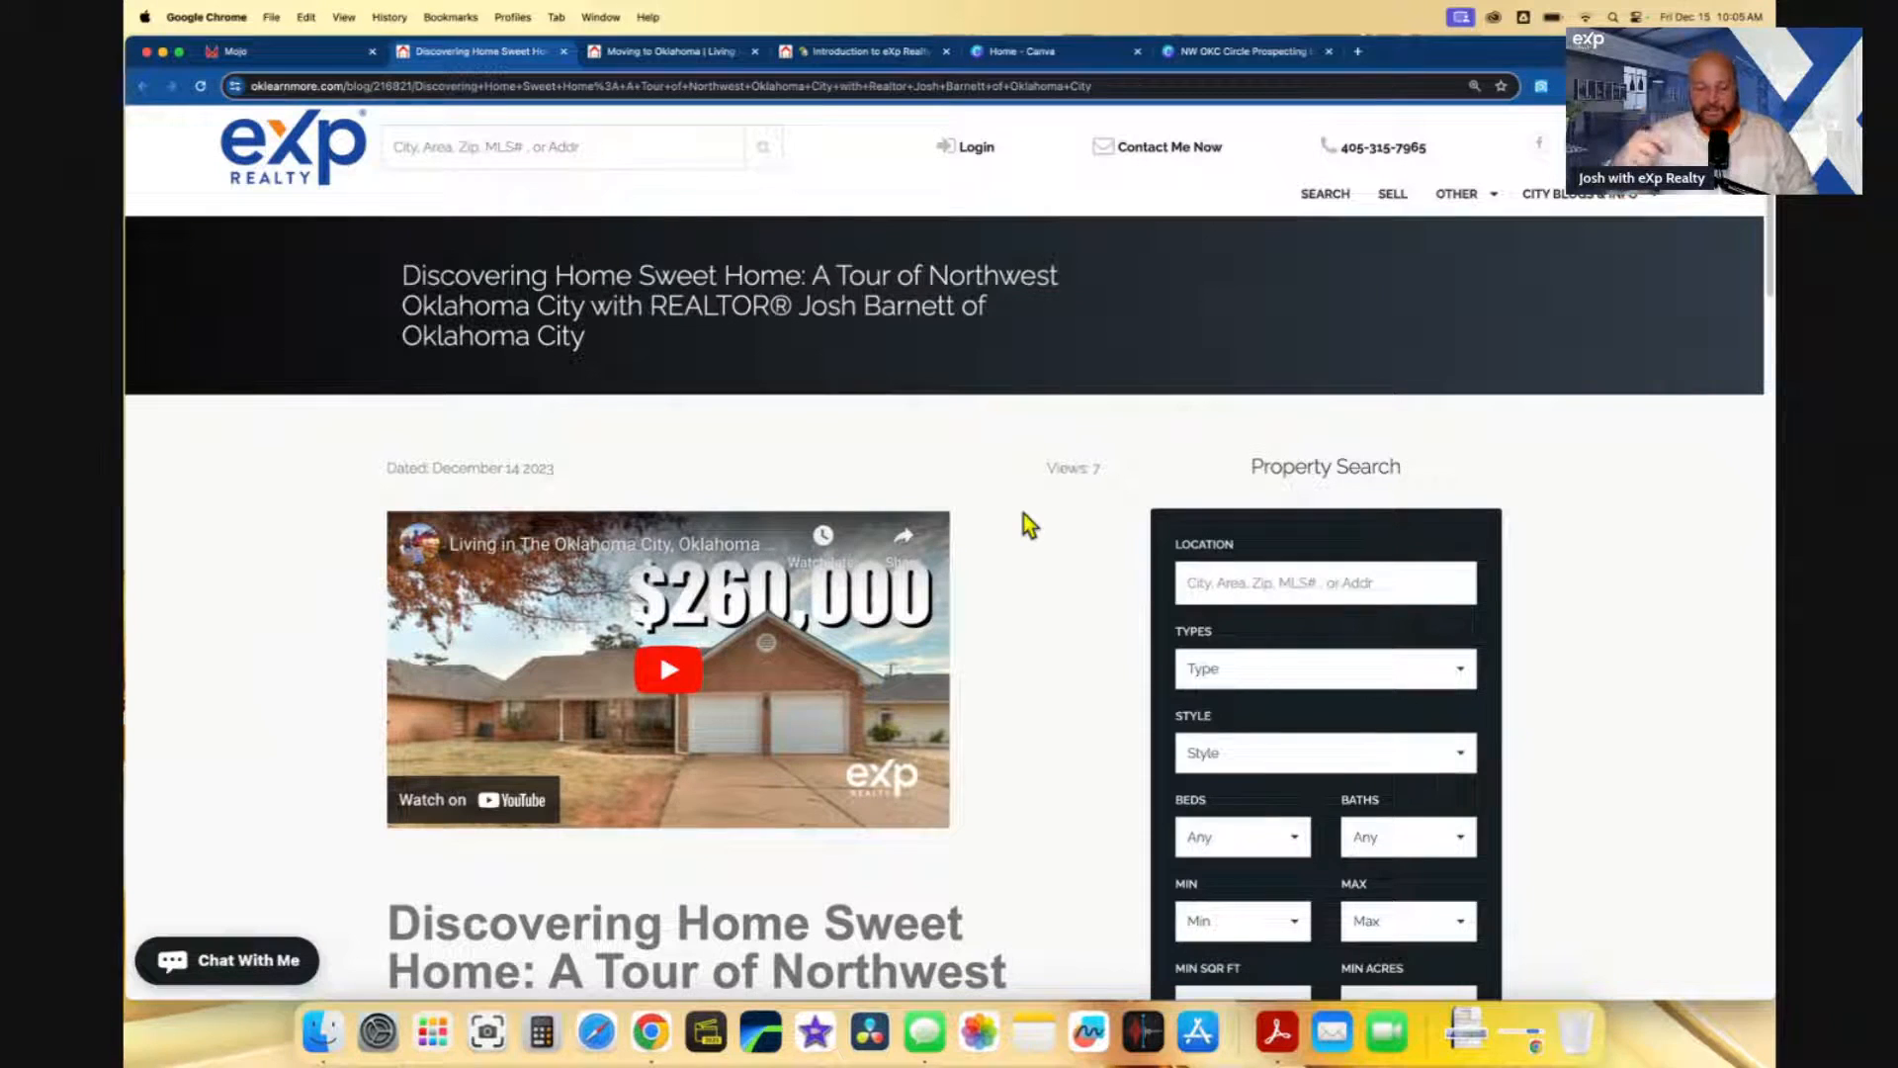
{"action": "scroll", "coordinate": [1004, 542], "scroll_direction": "down", "scroll_amount": 1}
{"action": "scroll", "coordinate": [1005, 552], "scroll_direction": "down", "scroll_amount": 3}
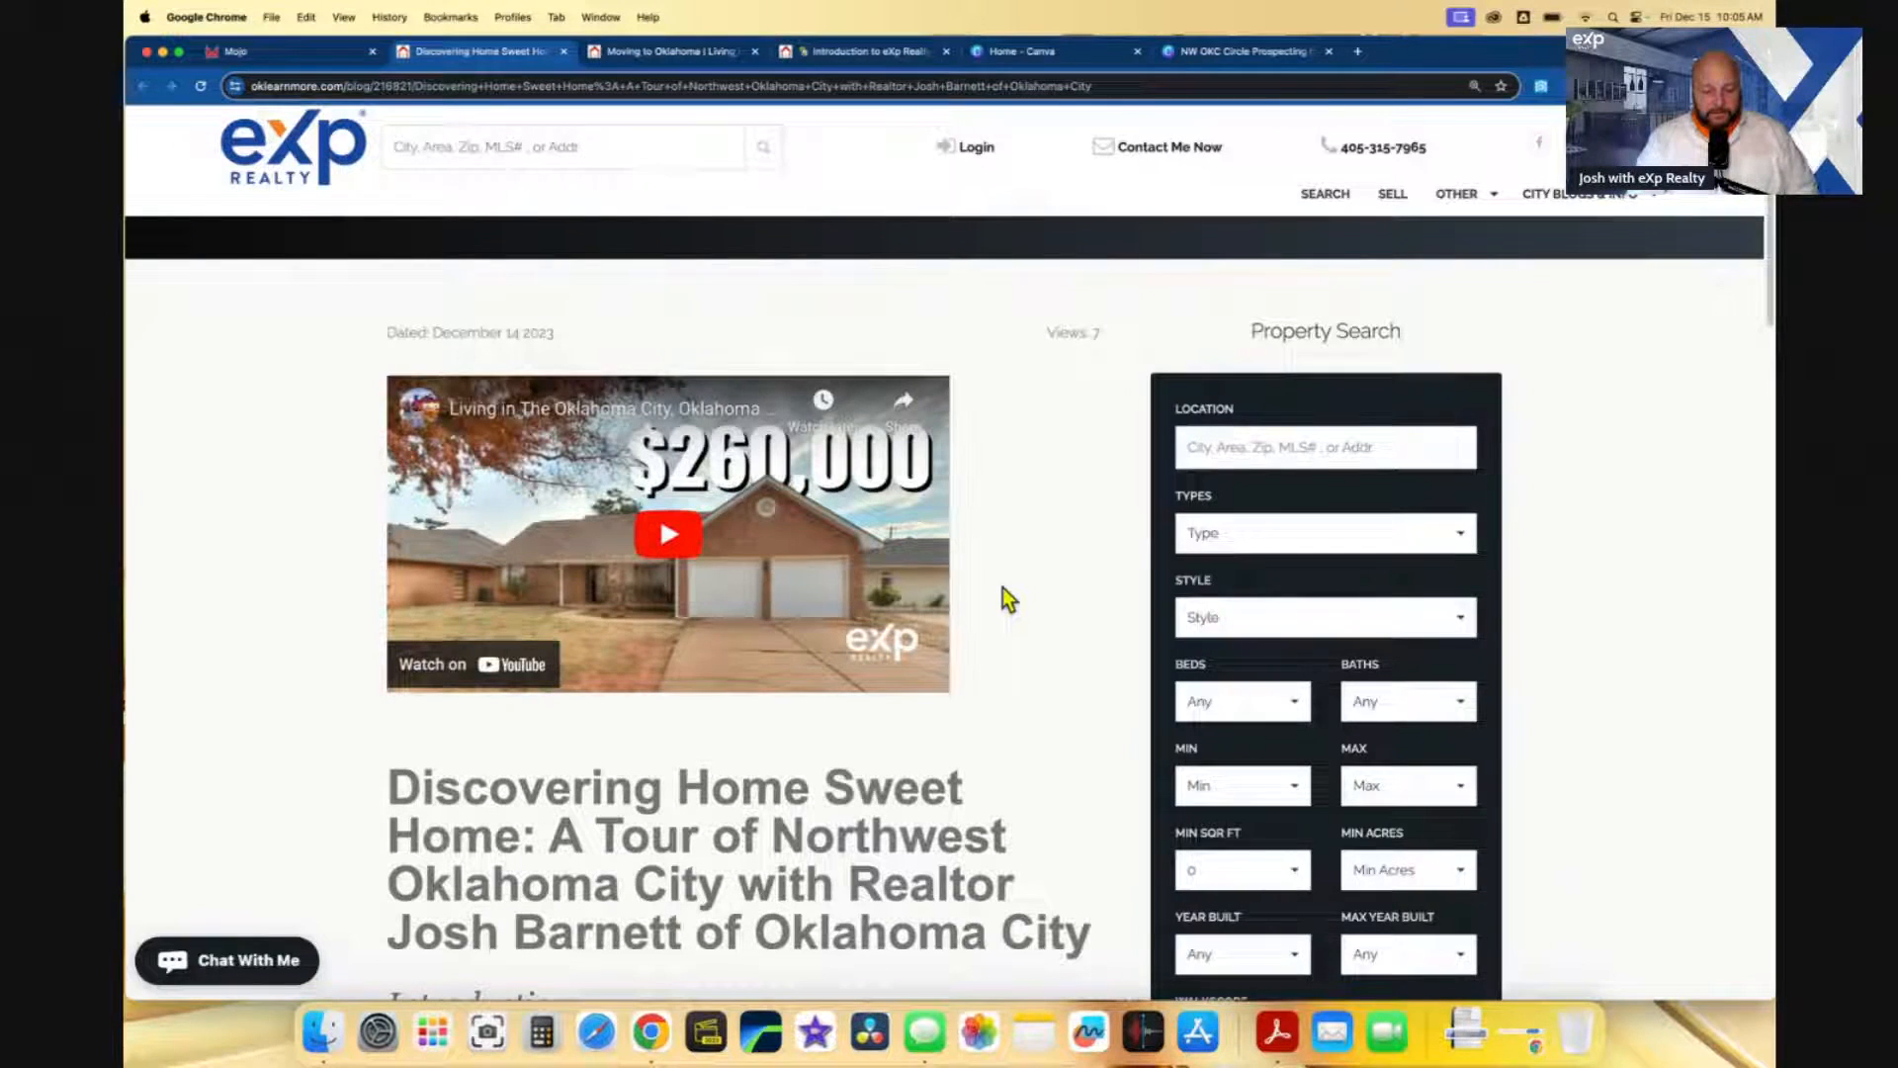
{"action": "scroll", "coordinate": [1002, 588], "scroll_direction": "down", "scroll_amount": 1}
{"action": "scroll", "coordinate": [1001, 585], "scroll_direction": "up", "scroll_amount": 3}
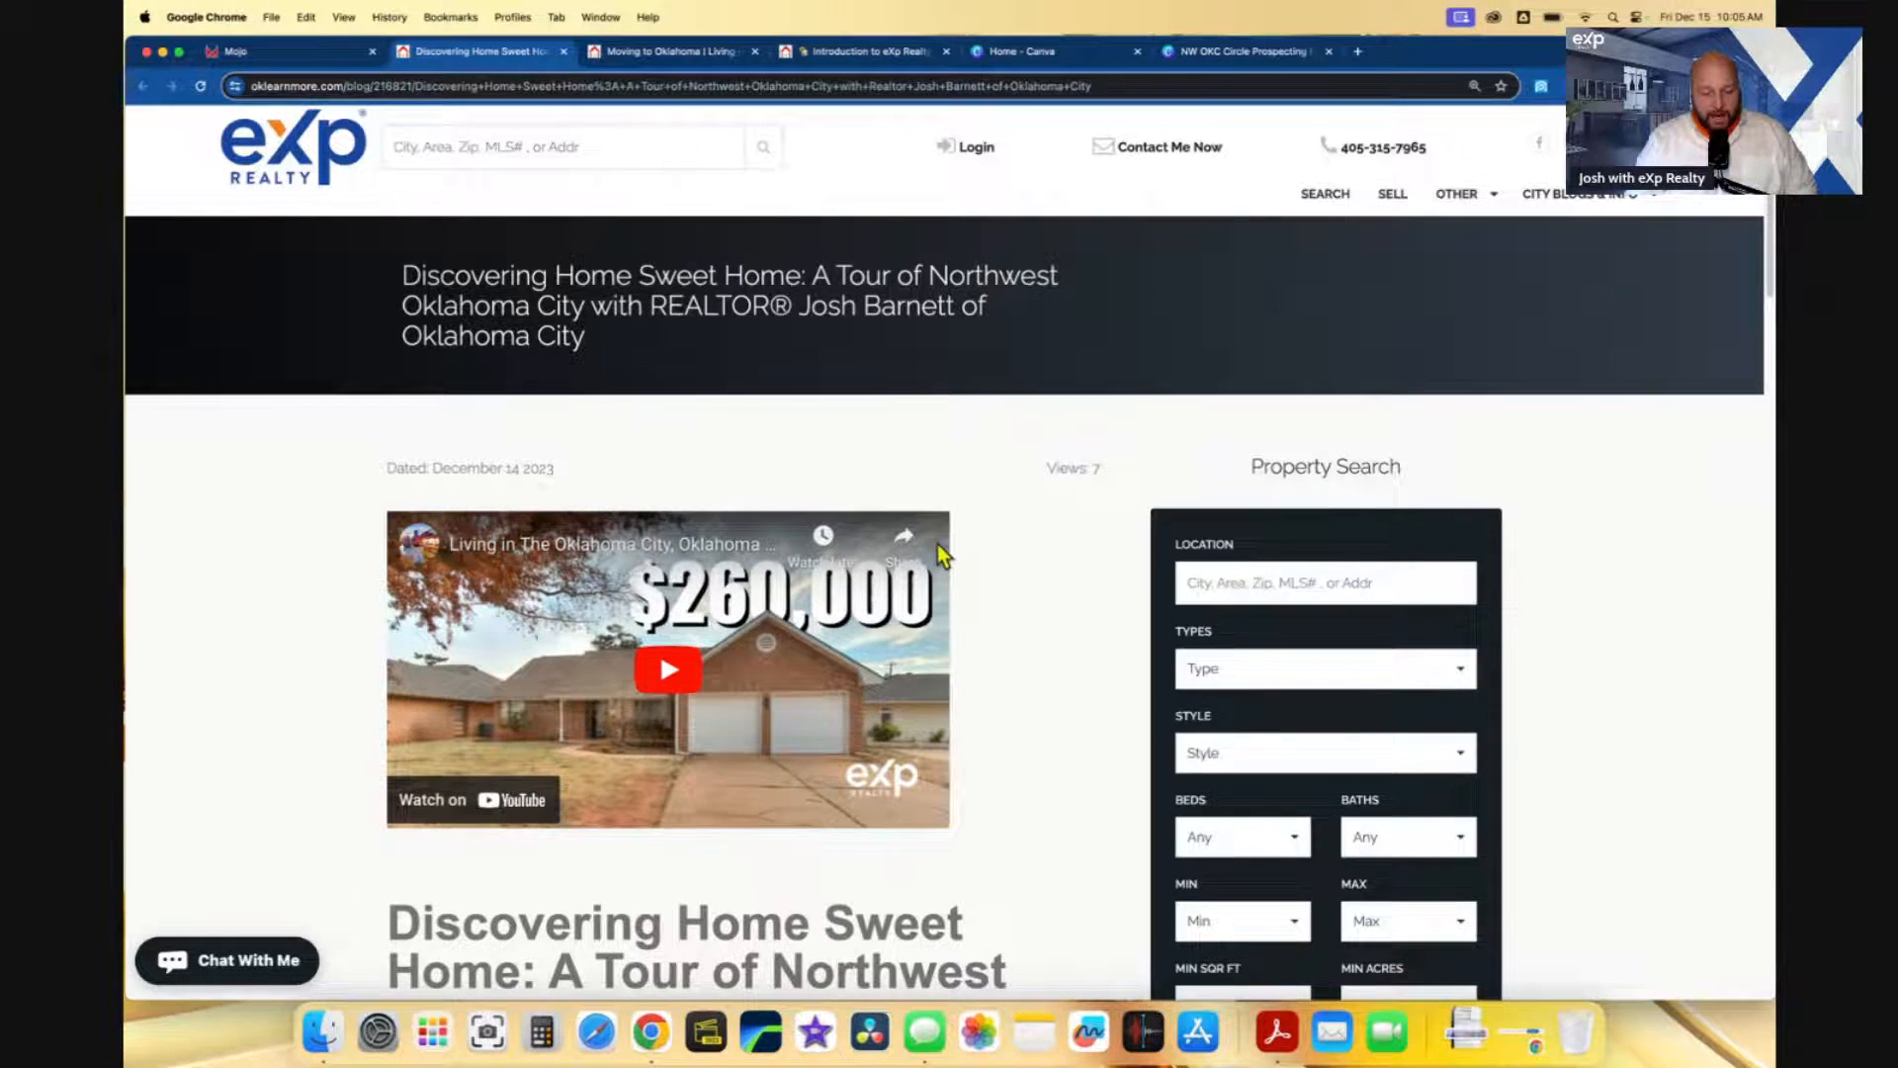
{"action": "scroll", "coordinate": [831, 710], "scroll_direction": "down", "scroll_amount": 10}
{"action": "scroll", "coordinate": [830, 710], "scroll_direction": "down", "scroll_amount": 1}
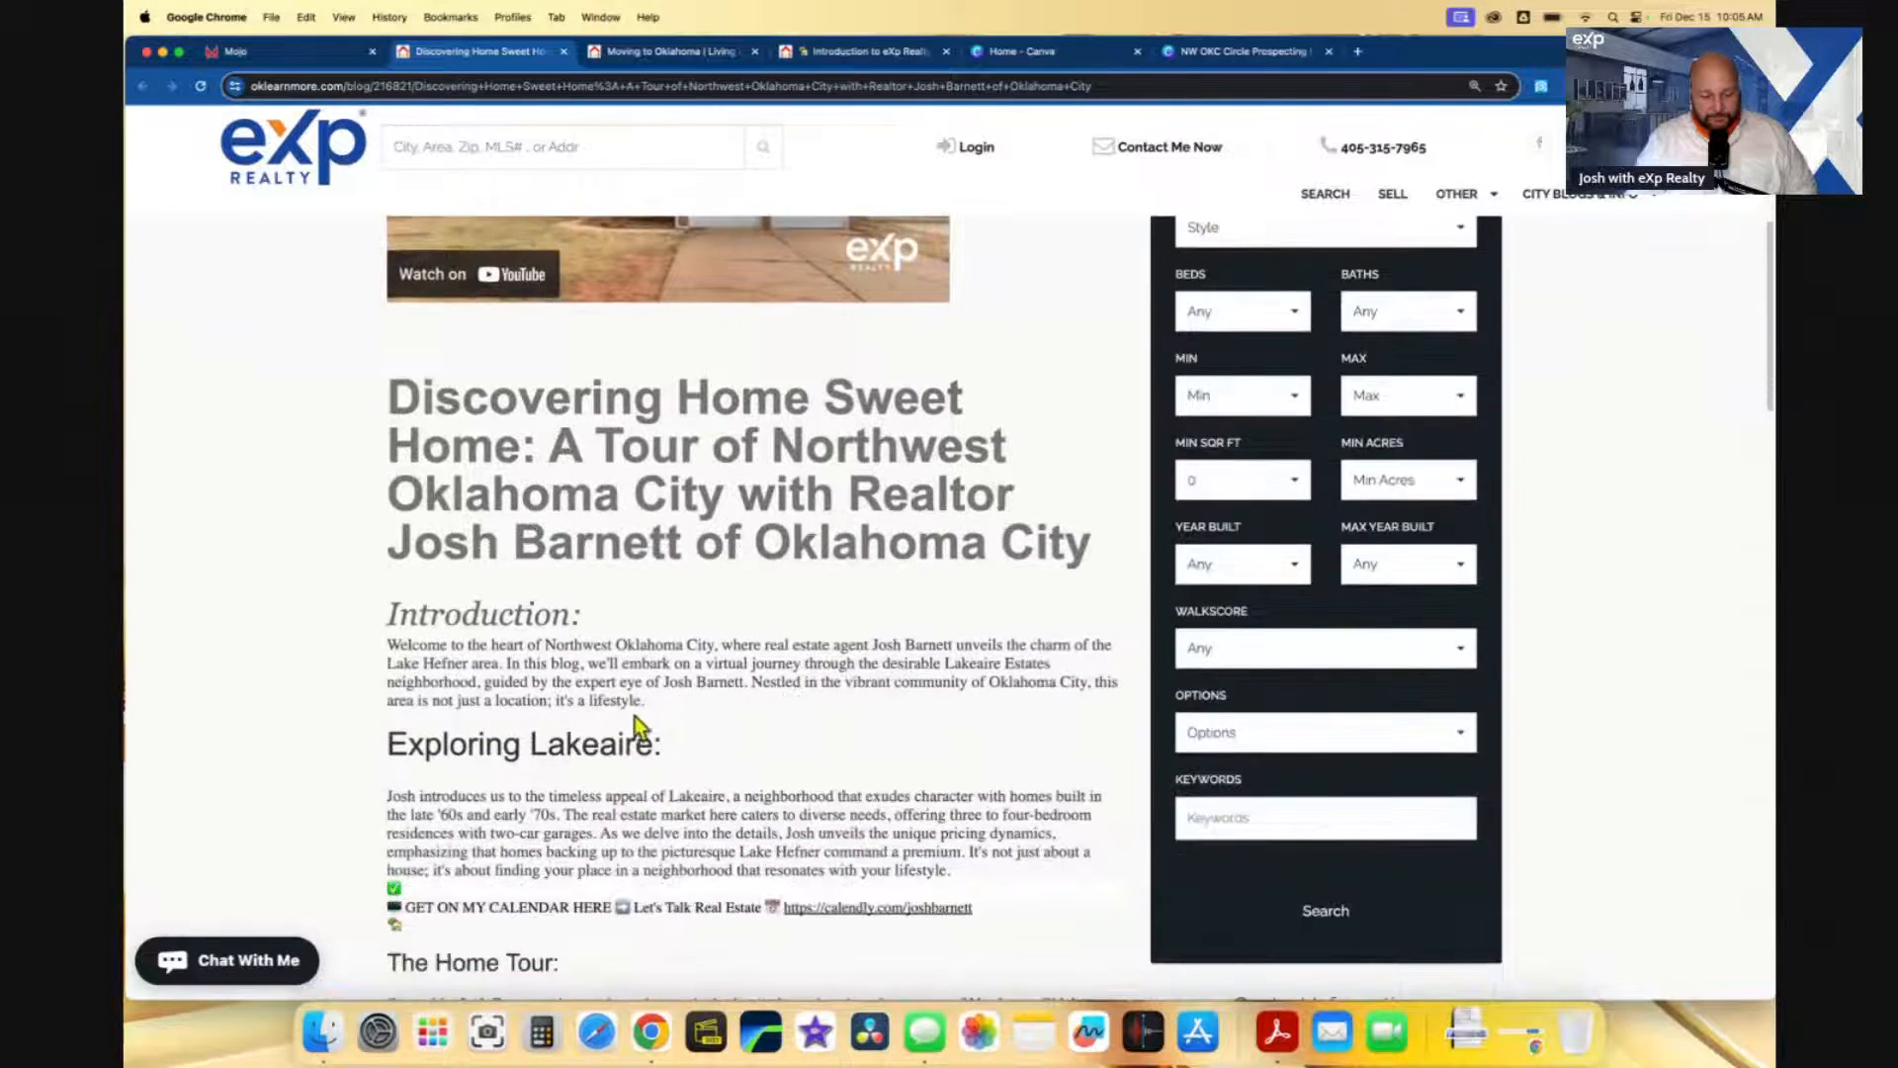
{"action": "left_click_drag", "start_coordinate": [652, 702], "coordinate": [390, 644]}
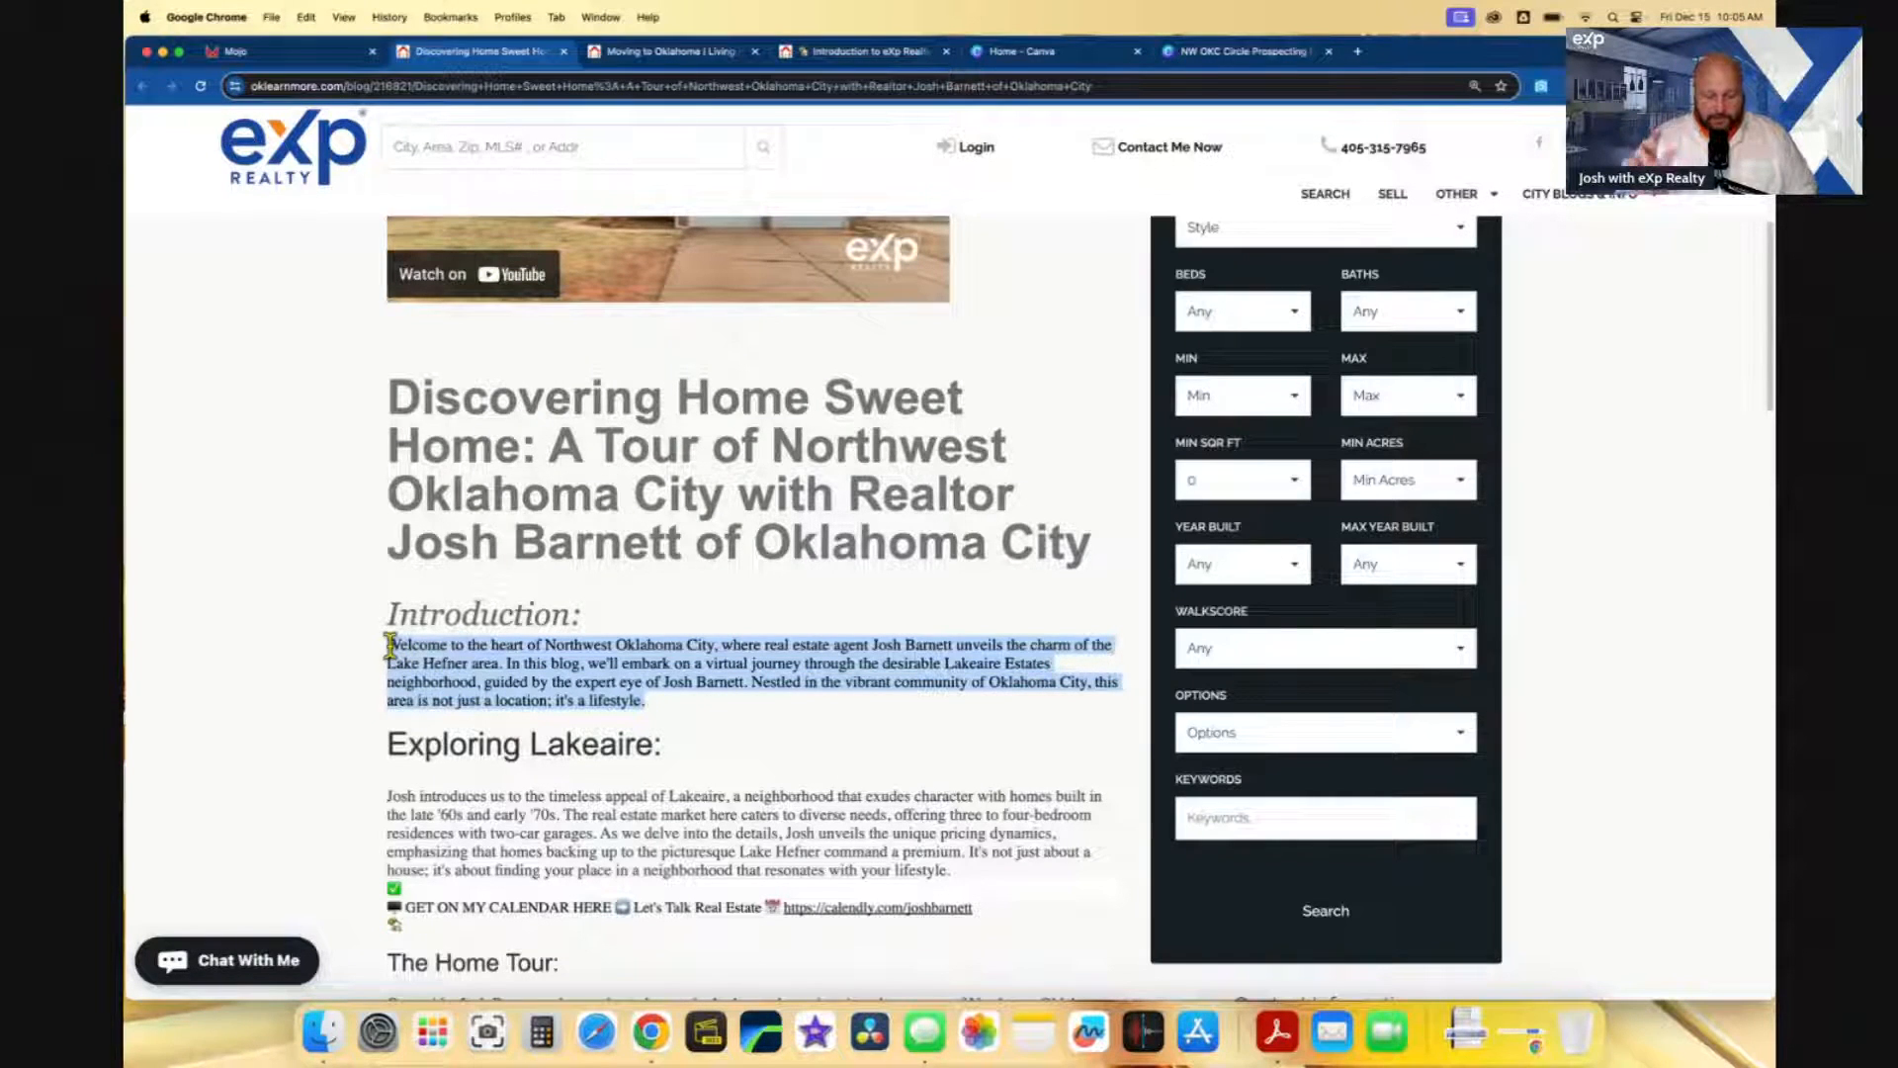
{"action": "left_click", "coordinate": [639, 688]}
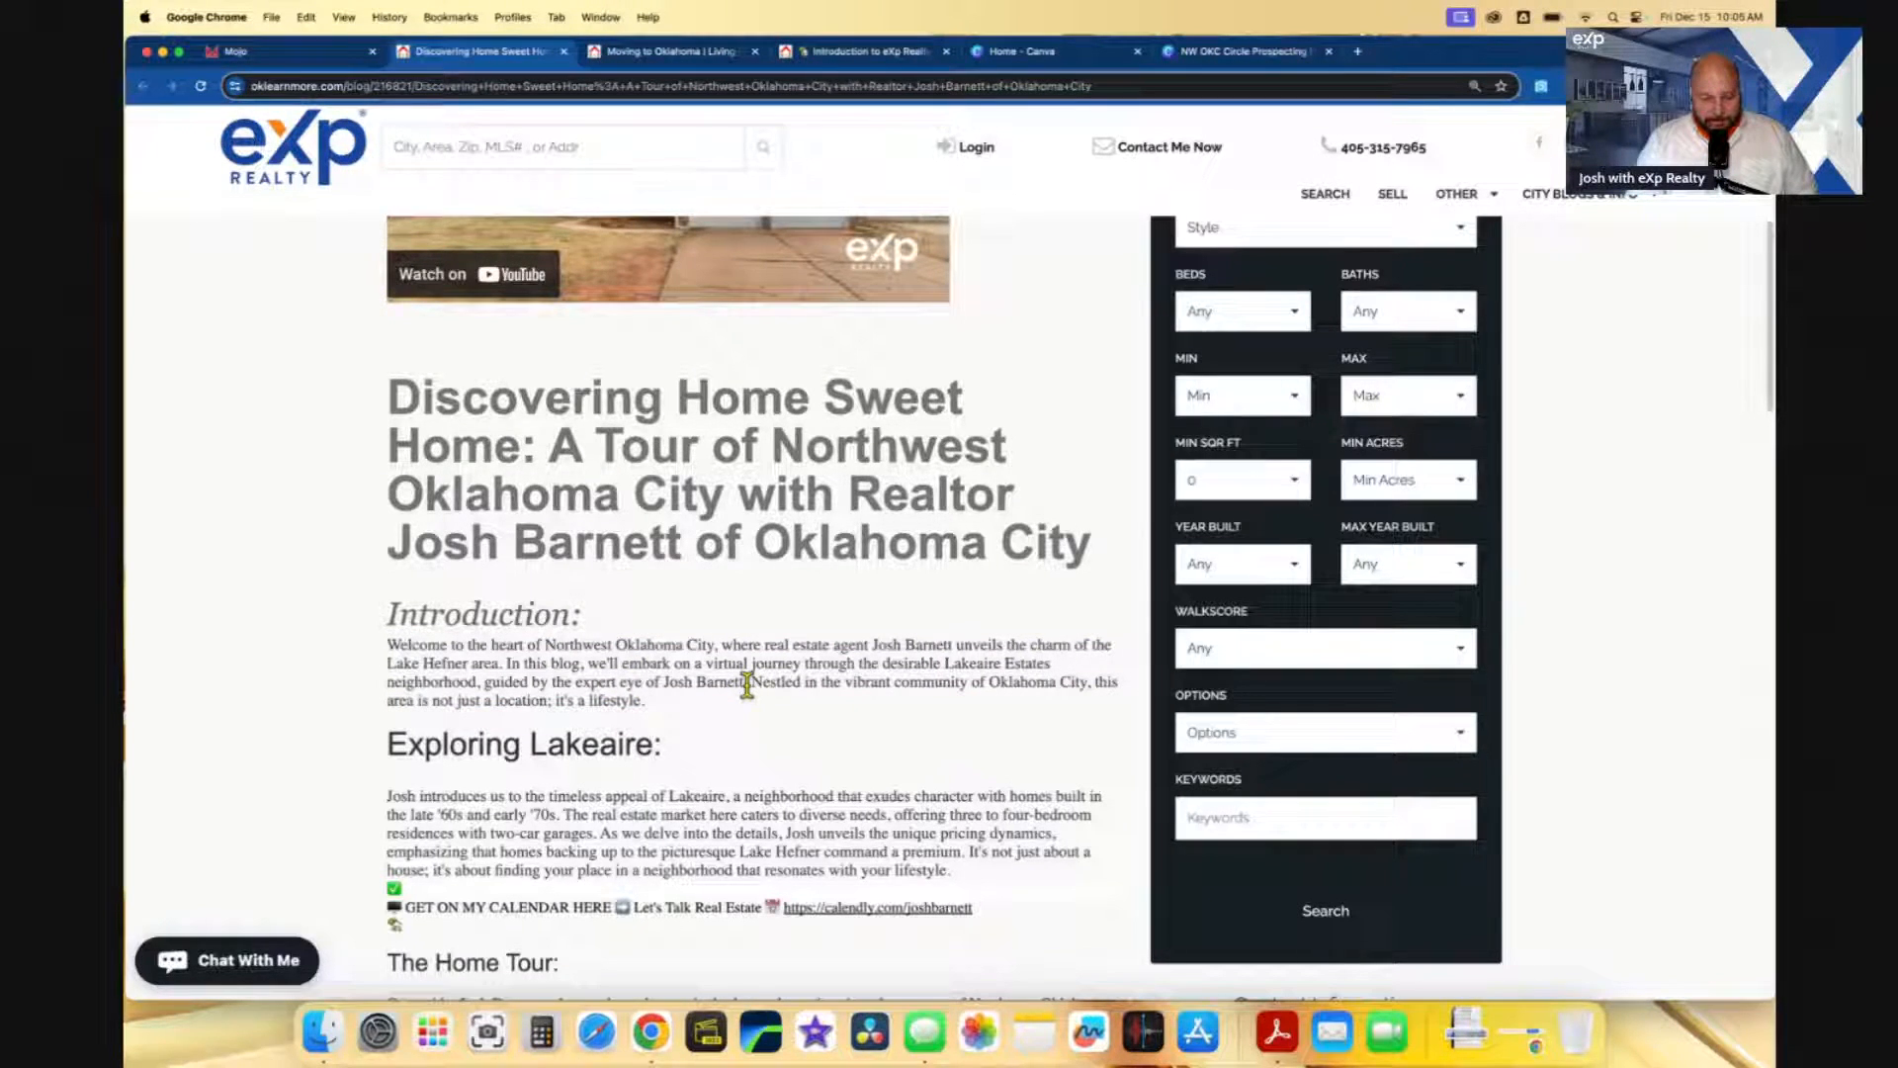
- Copy the opening sentences of the Exploring Lakeaire paragraph and return to the Mojo template
{"action": "scroll", "coordinate": [634, 692], "scroll_direction": "down", "scroll_amount": 2}
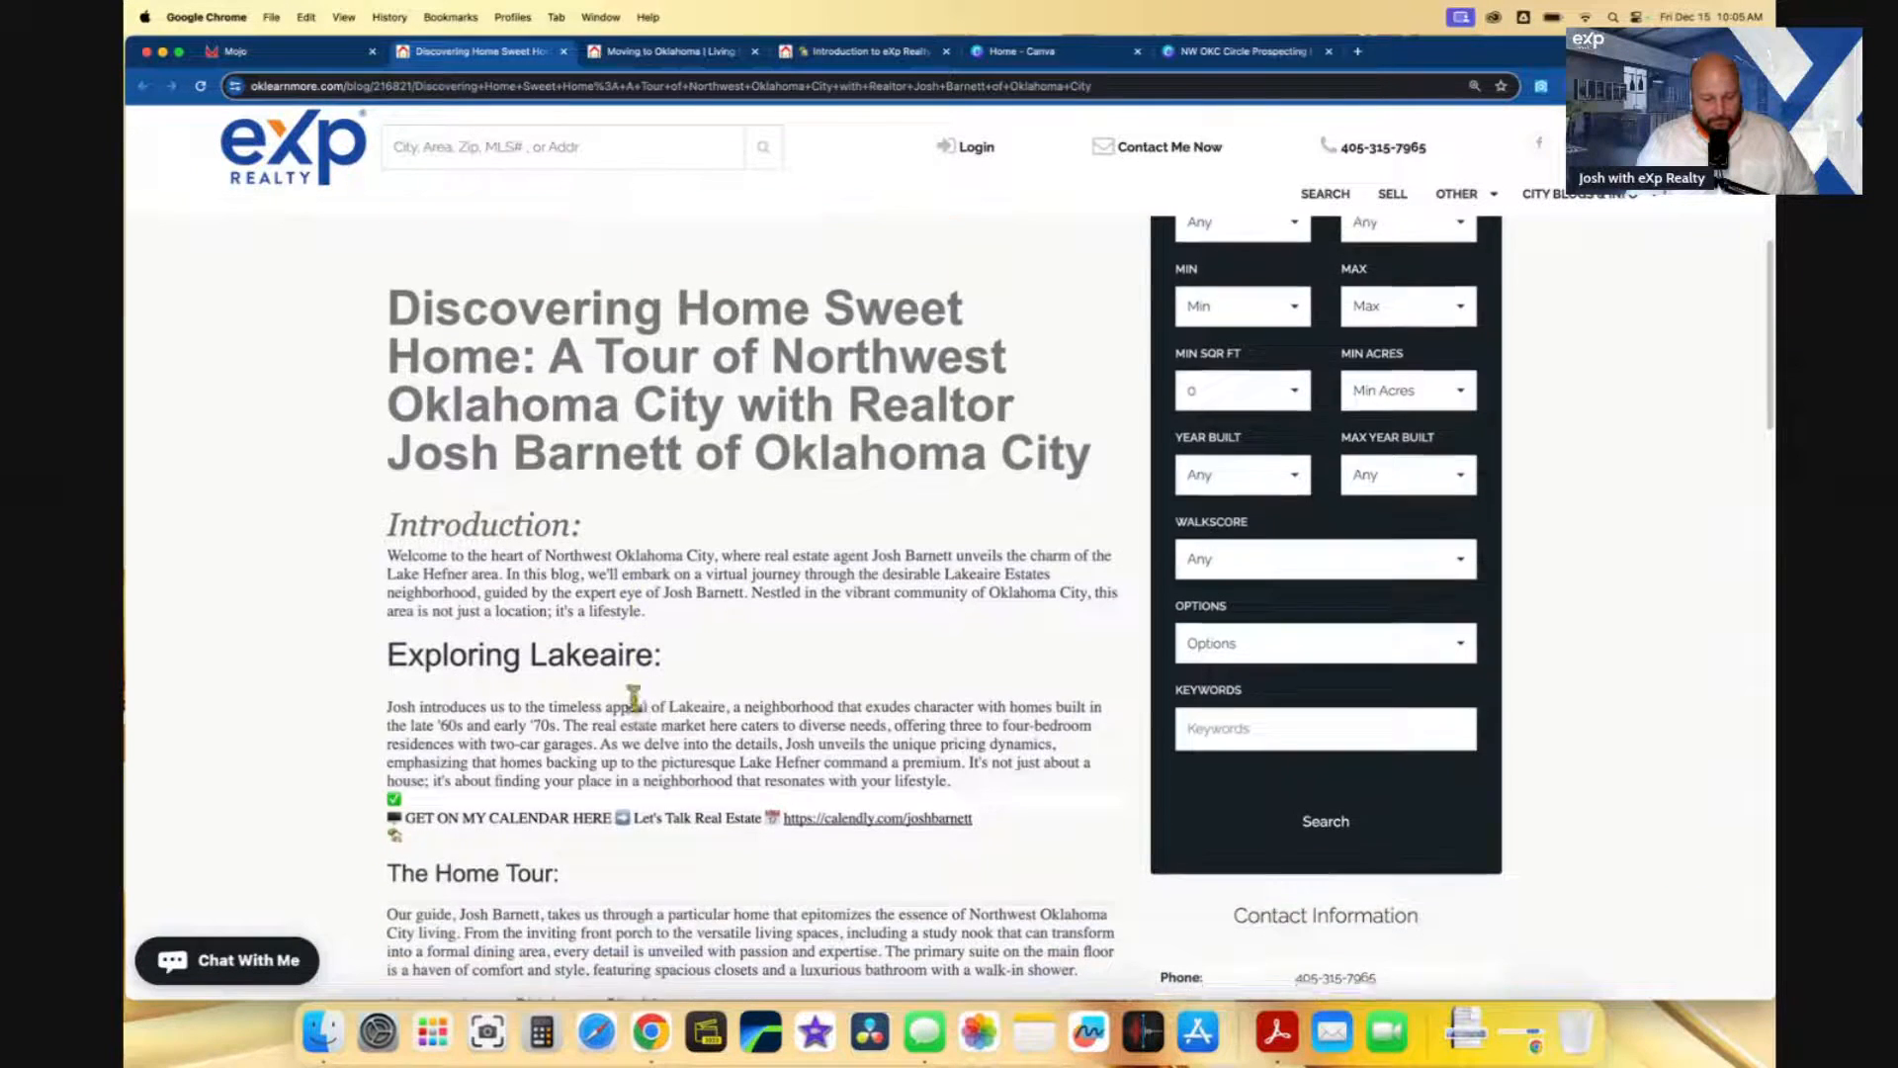
{"action": "scroll", "coordinate": [634, 697], "scroll_direction": "down", "scroll_amount": 5}
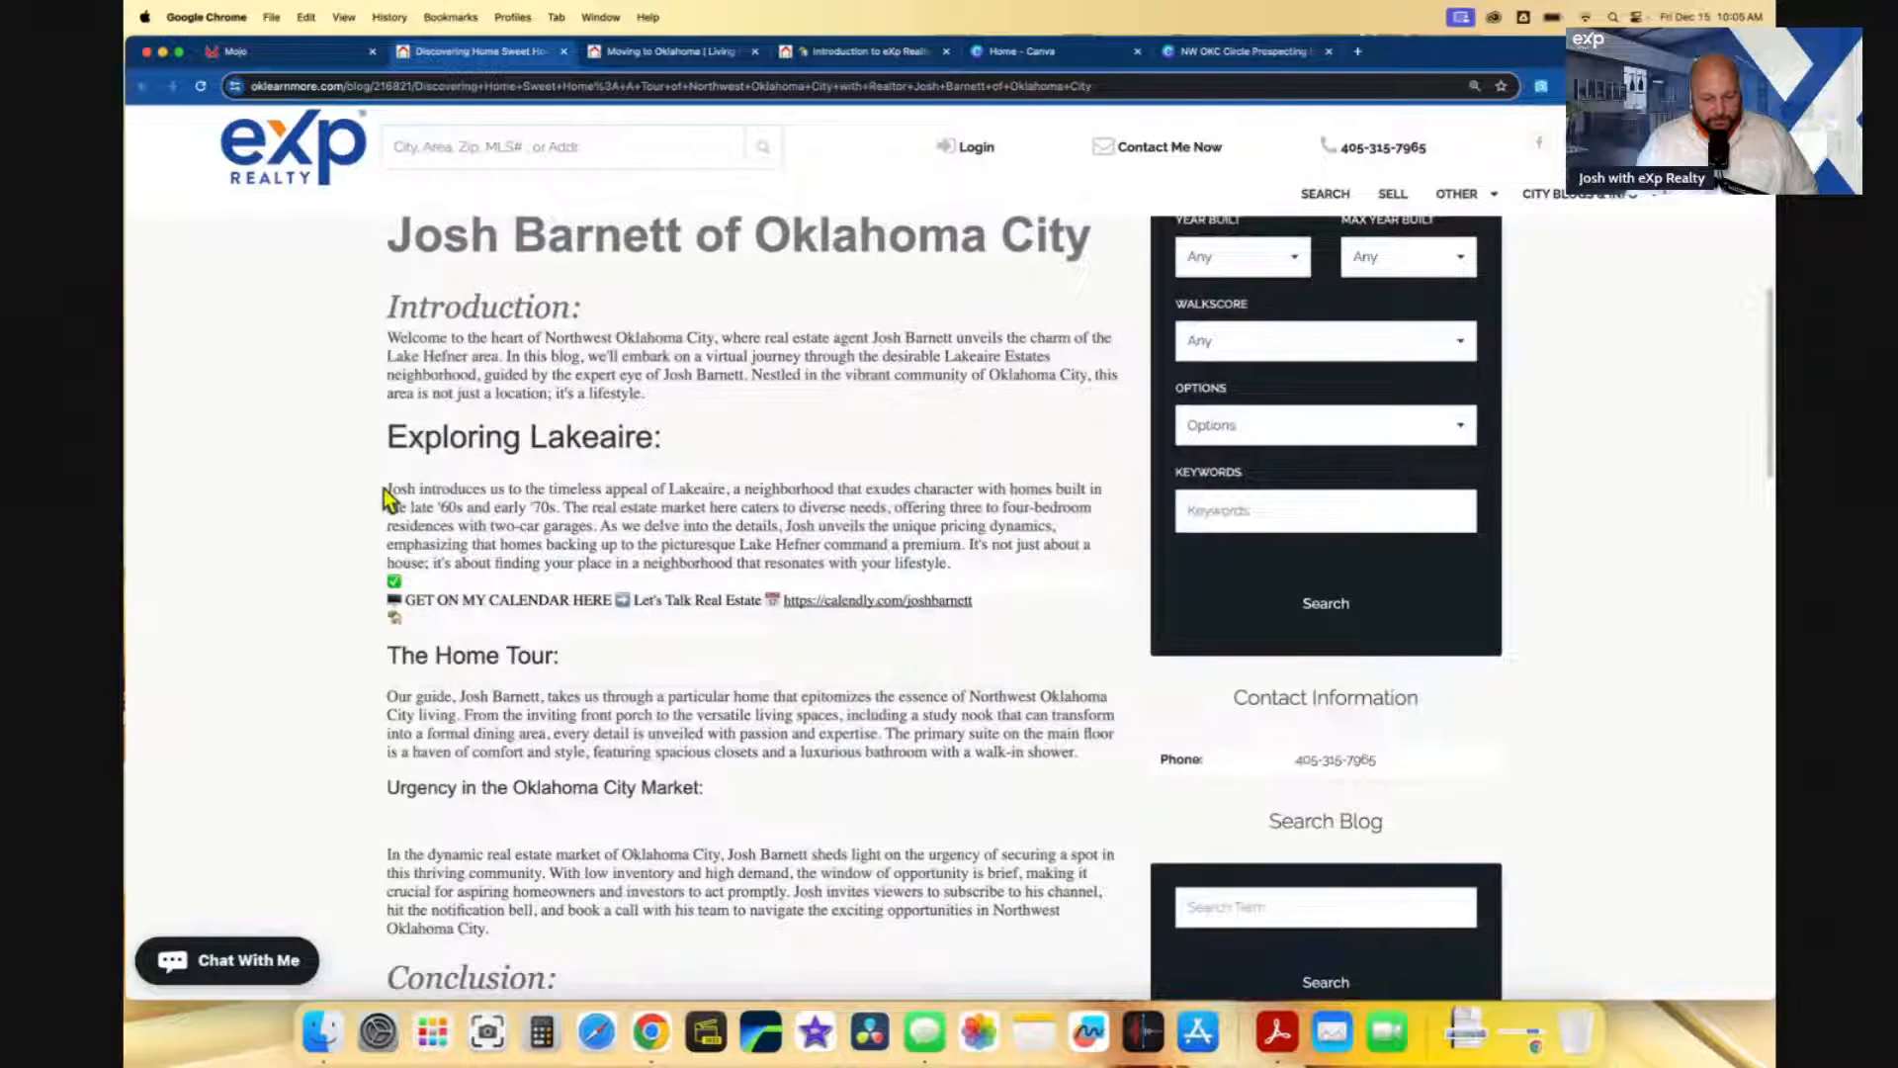
{"action": "left_click_drag", "start_coordinate": [390, 489], "coordinate": [596, 524]}
{"action": "key", "text": "super+c"}
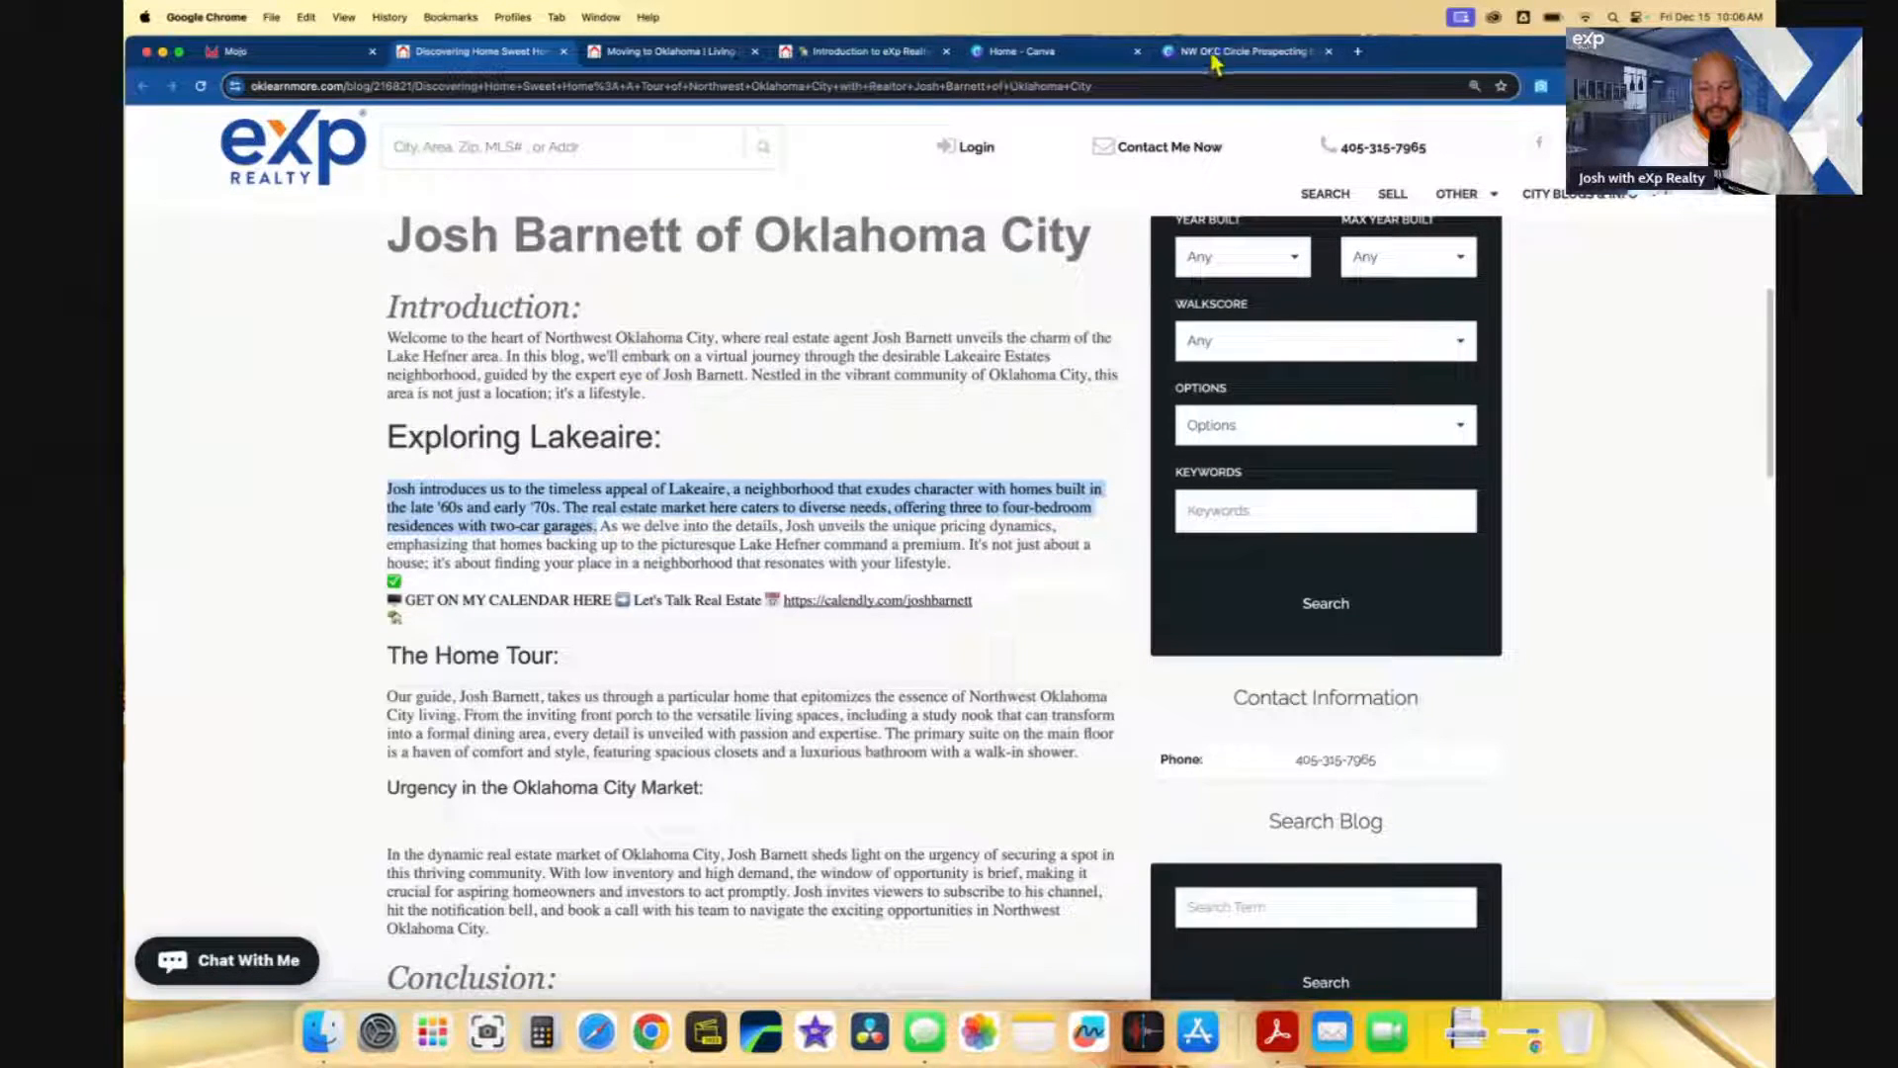
{"action": "left_click", "coordinate": [892, 58]}
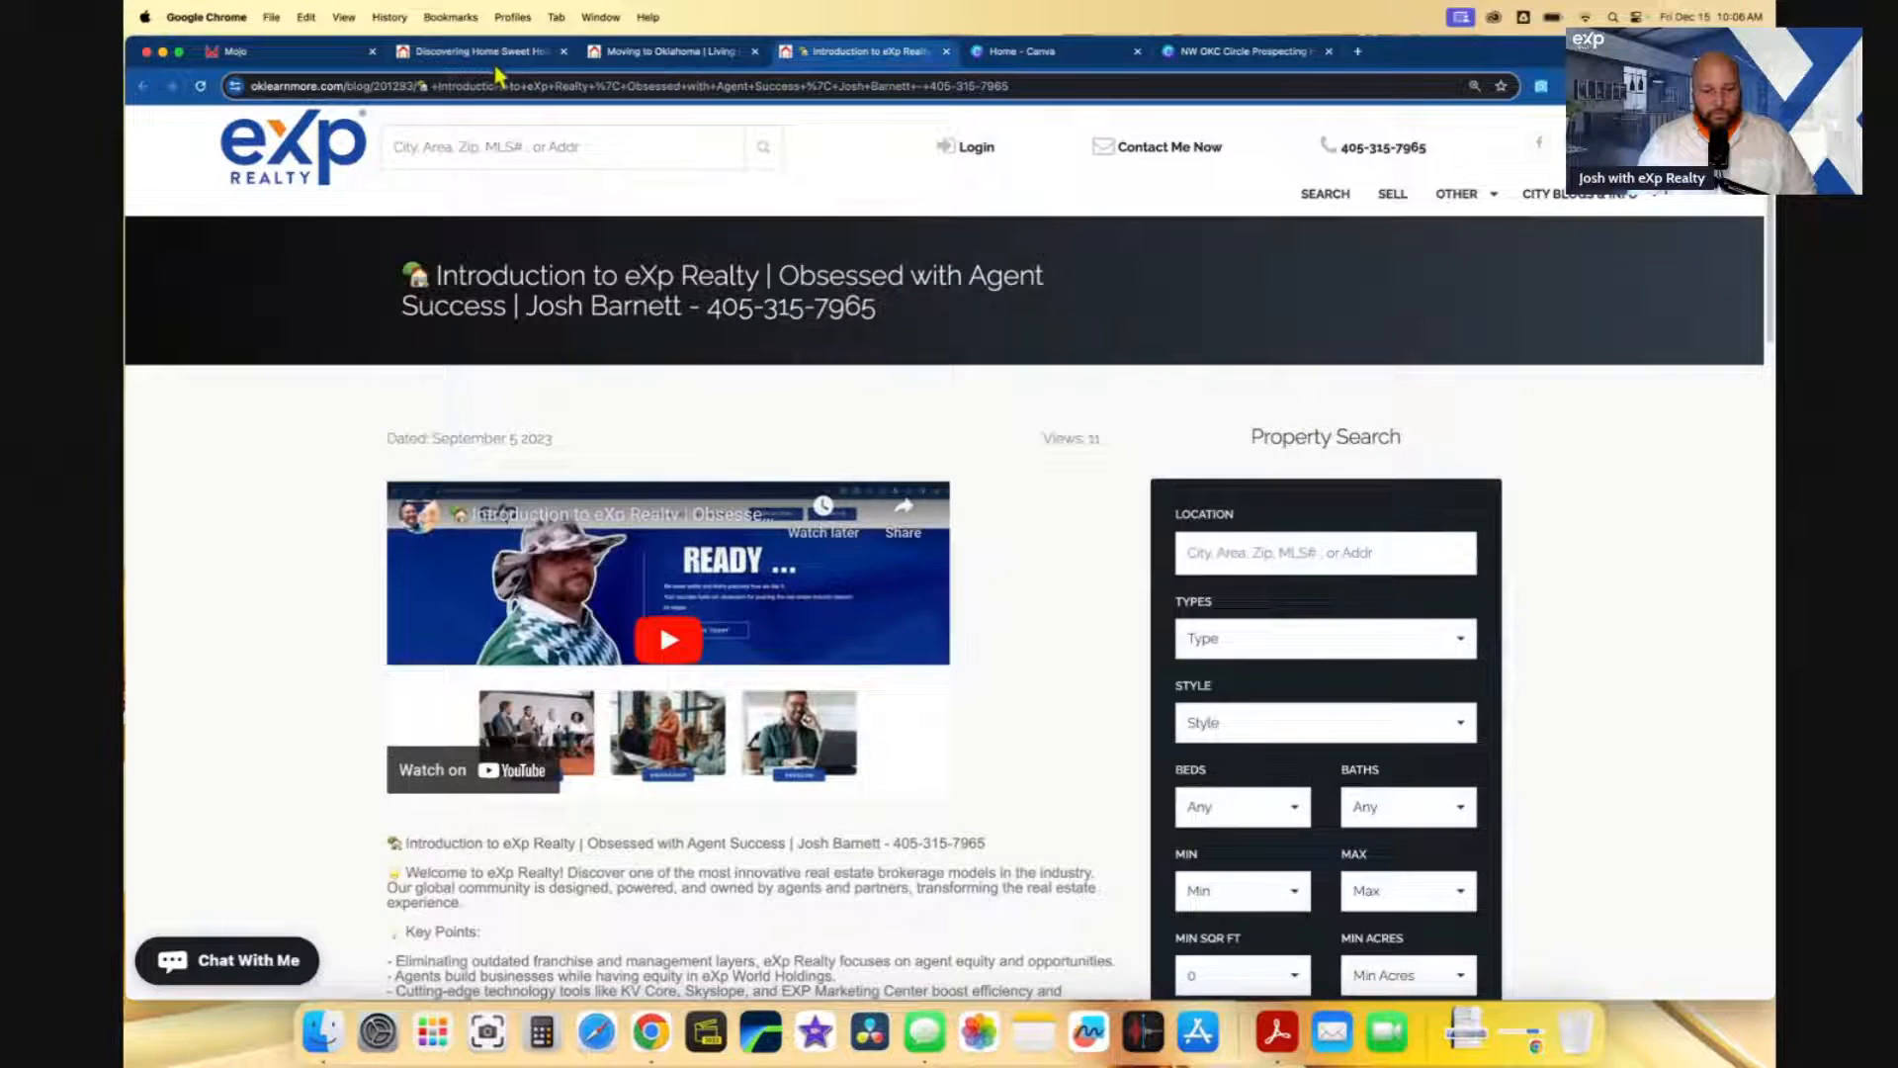
{"action": "left_click", "coordinate": [287, 51]}
{"action": "left_click", "coordinate": [619, 482]}
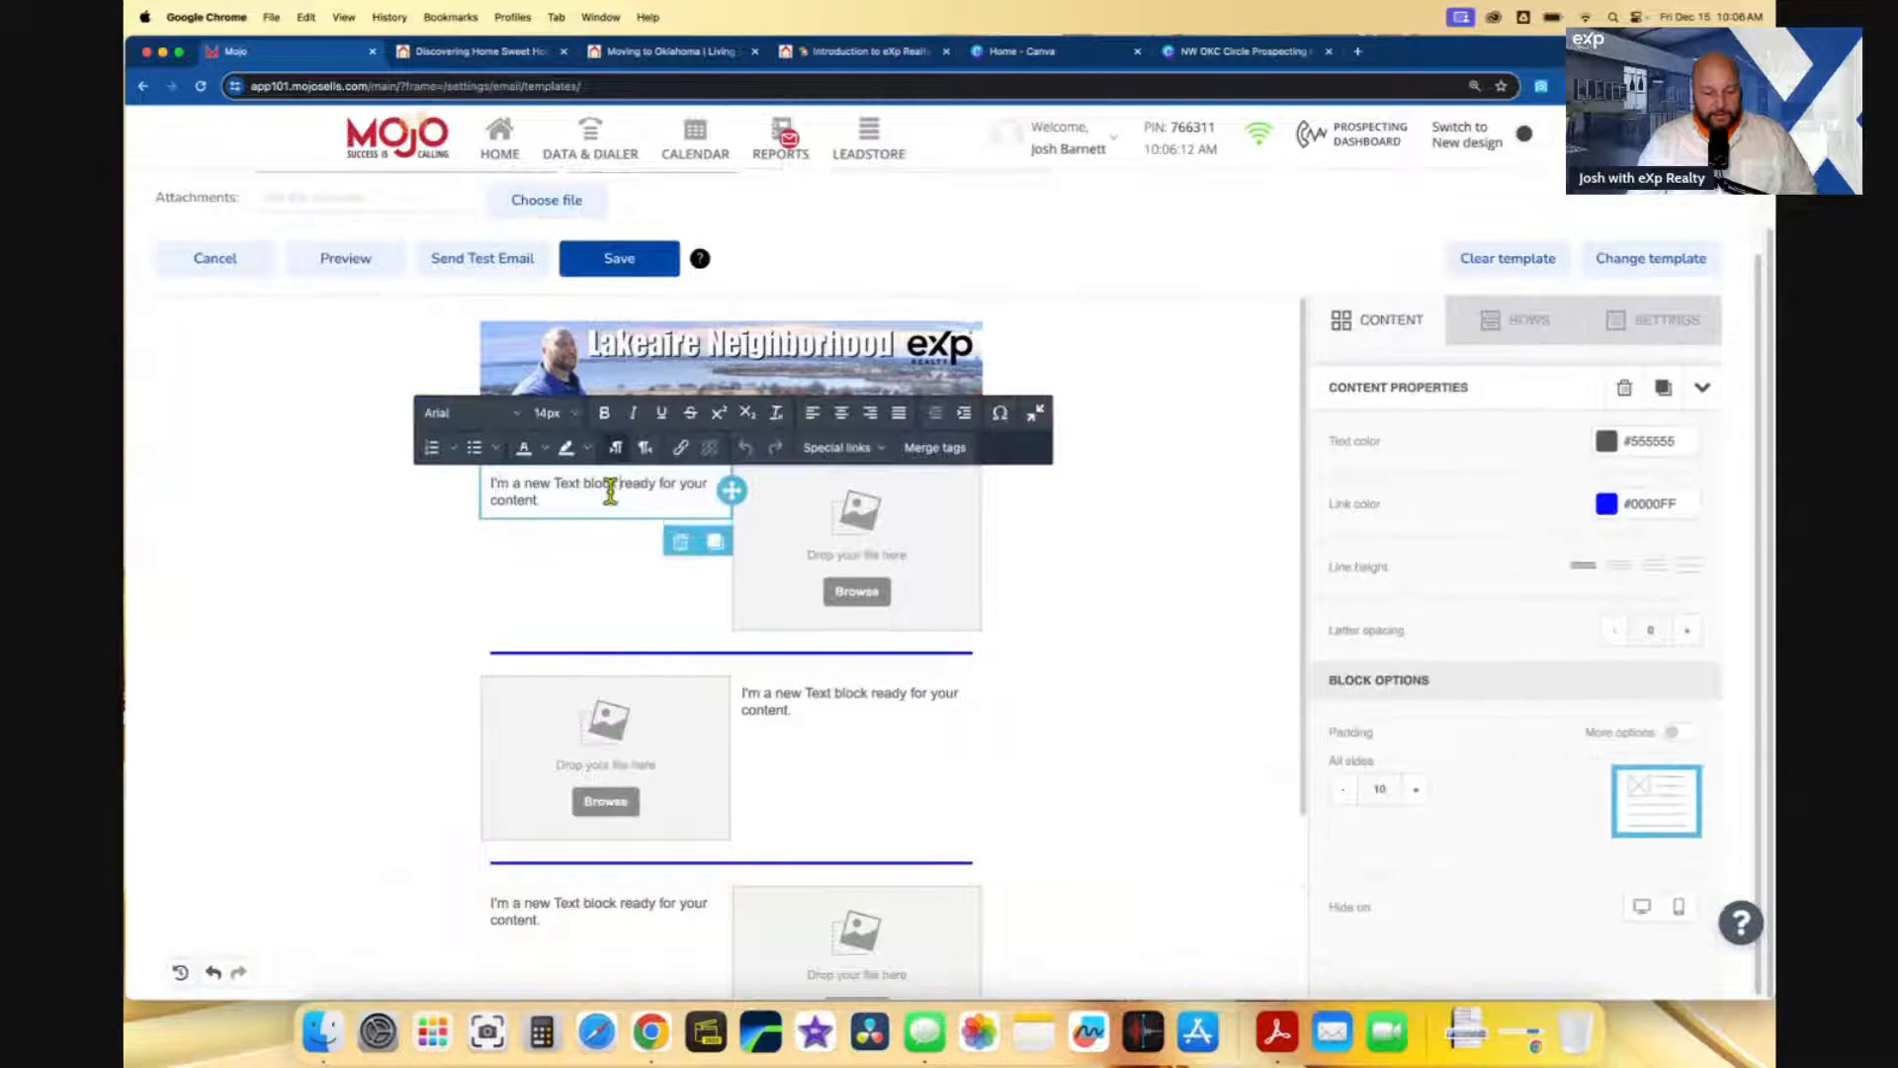
- Paste the Lakeaire paragraph into the first text block and add a 'CLICK HERE to Watch the Video' line
{"action": "key", "text": "super+v"}
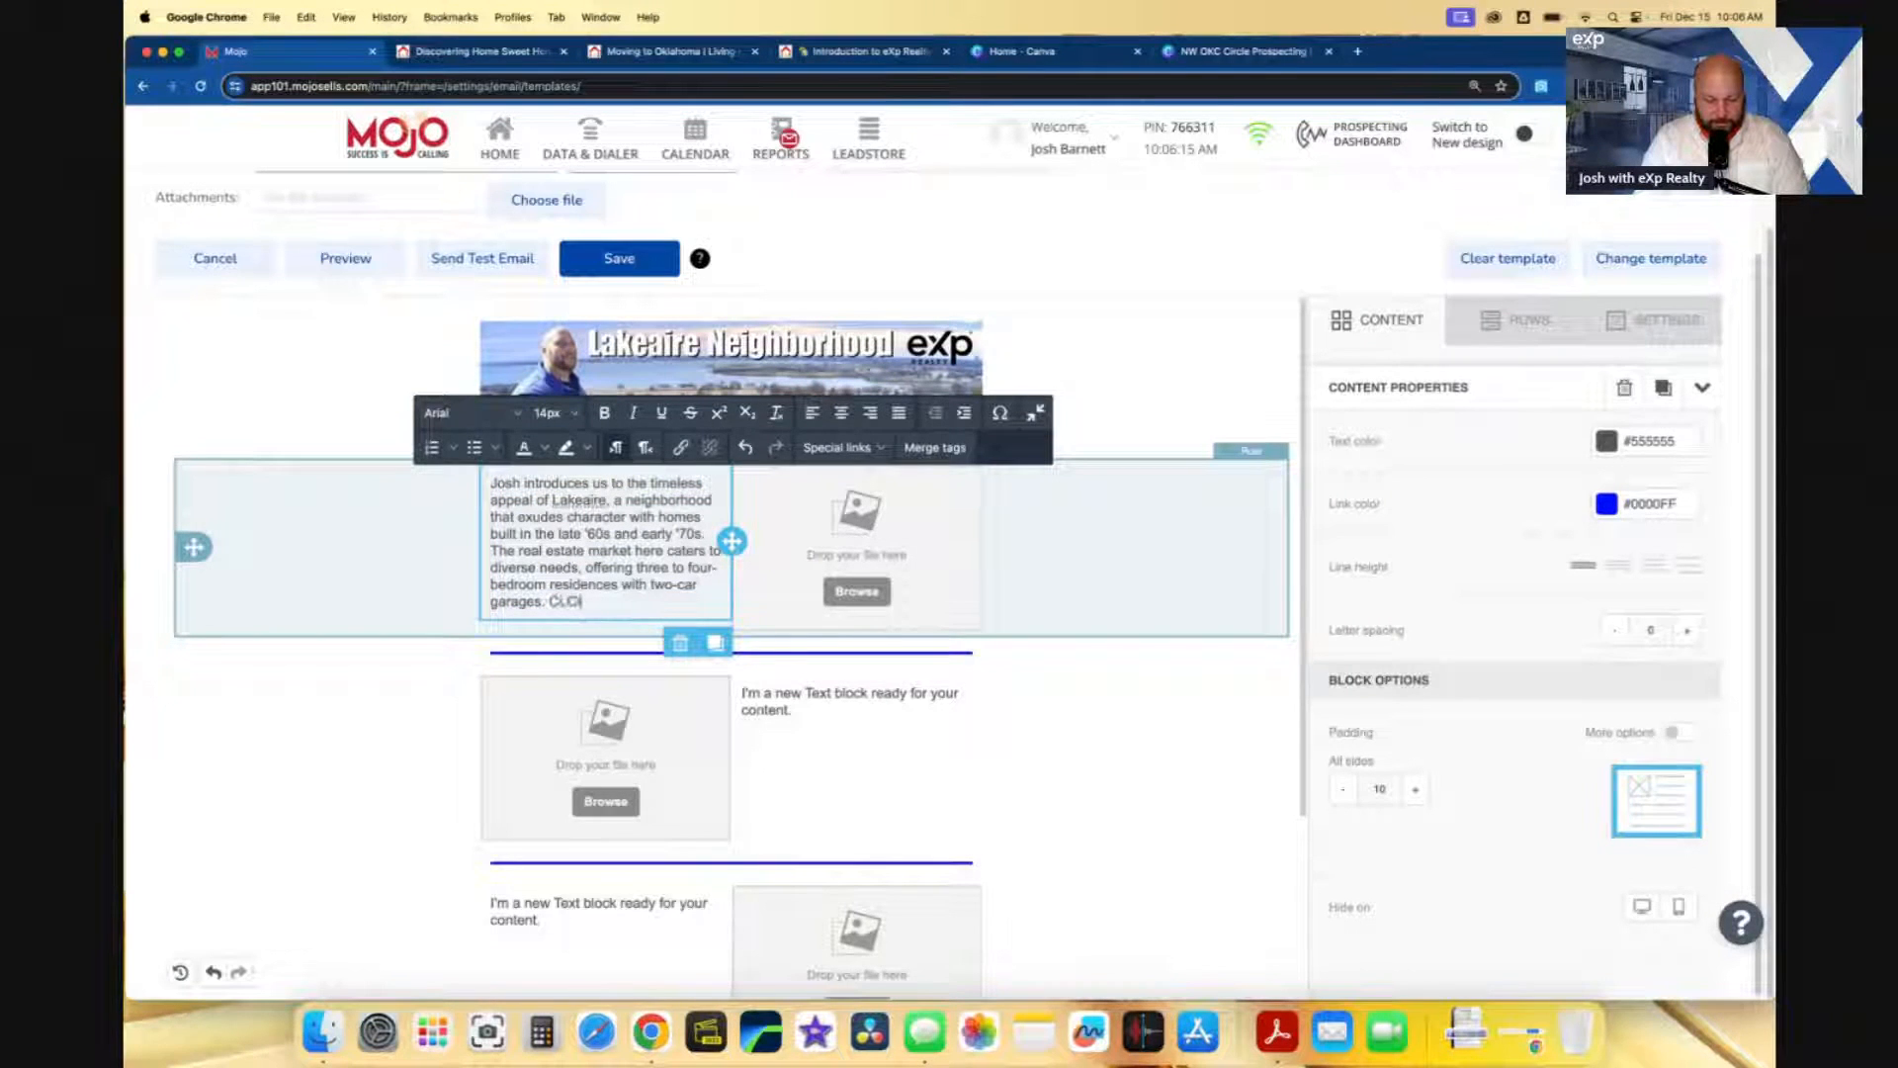
{"action": "type", "text": "CLCIK HERE to"}
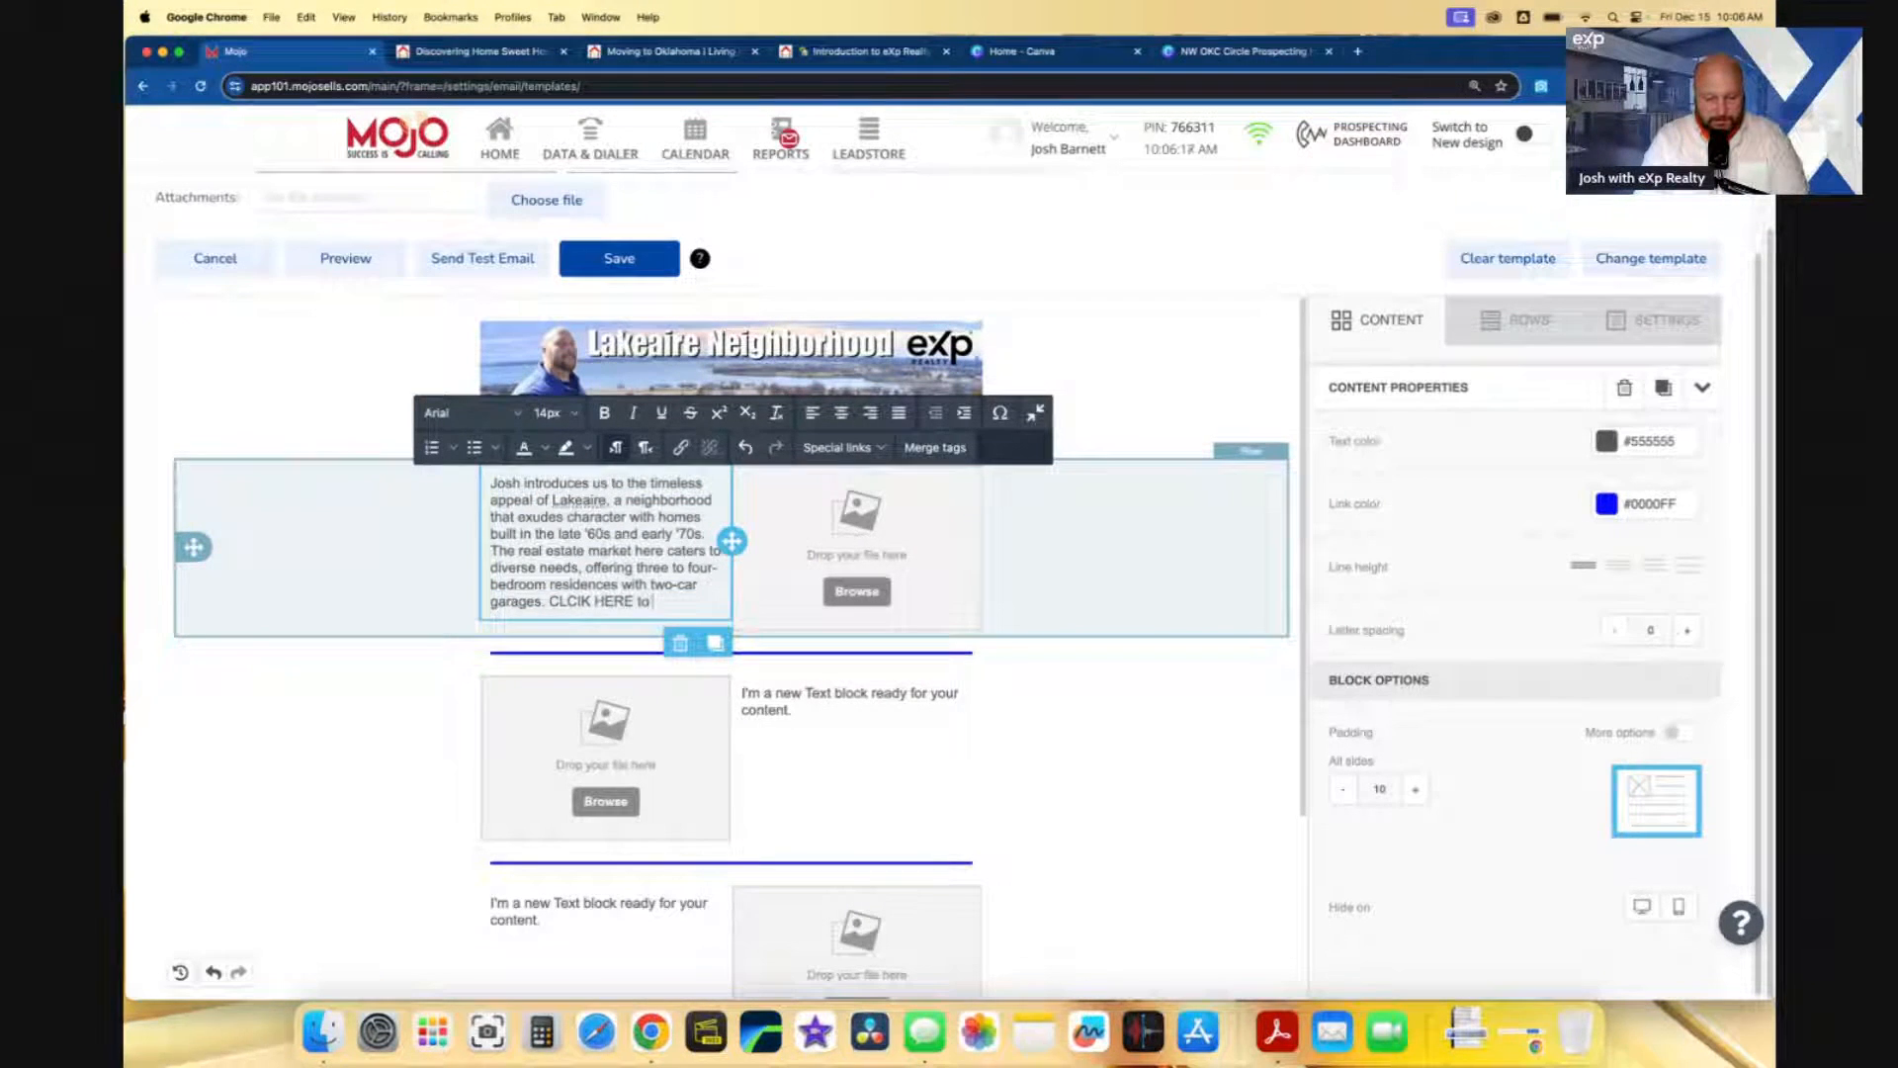
{"action": "type", "text": " We"}
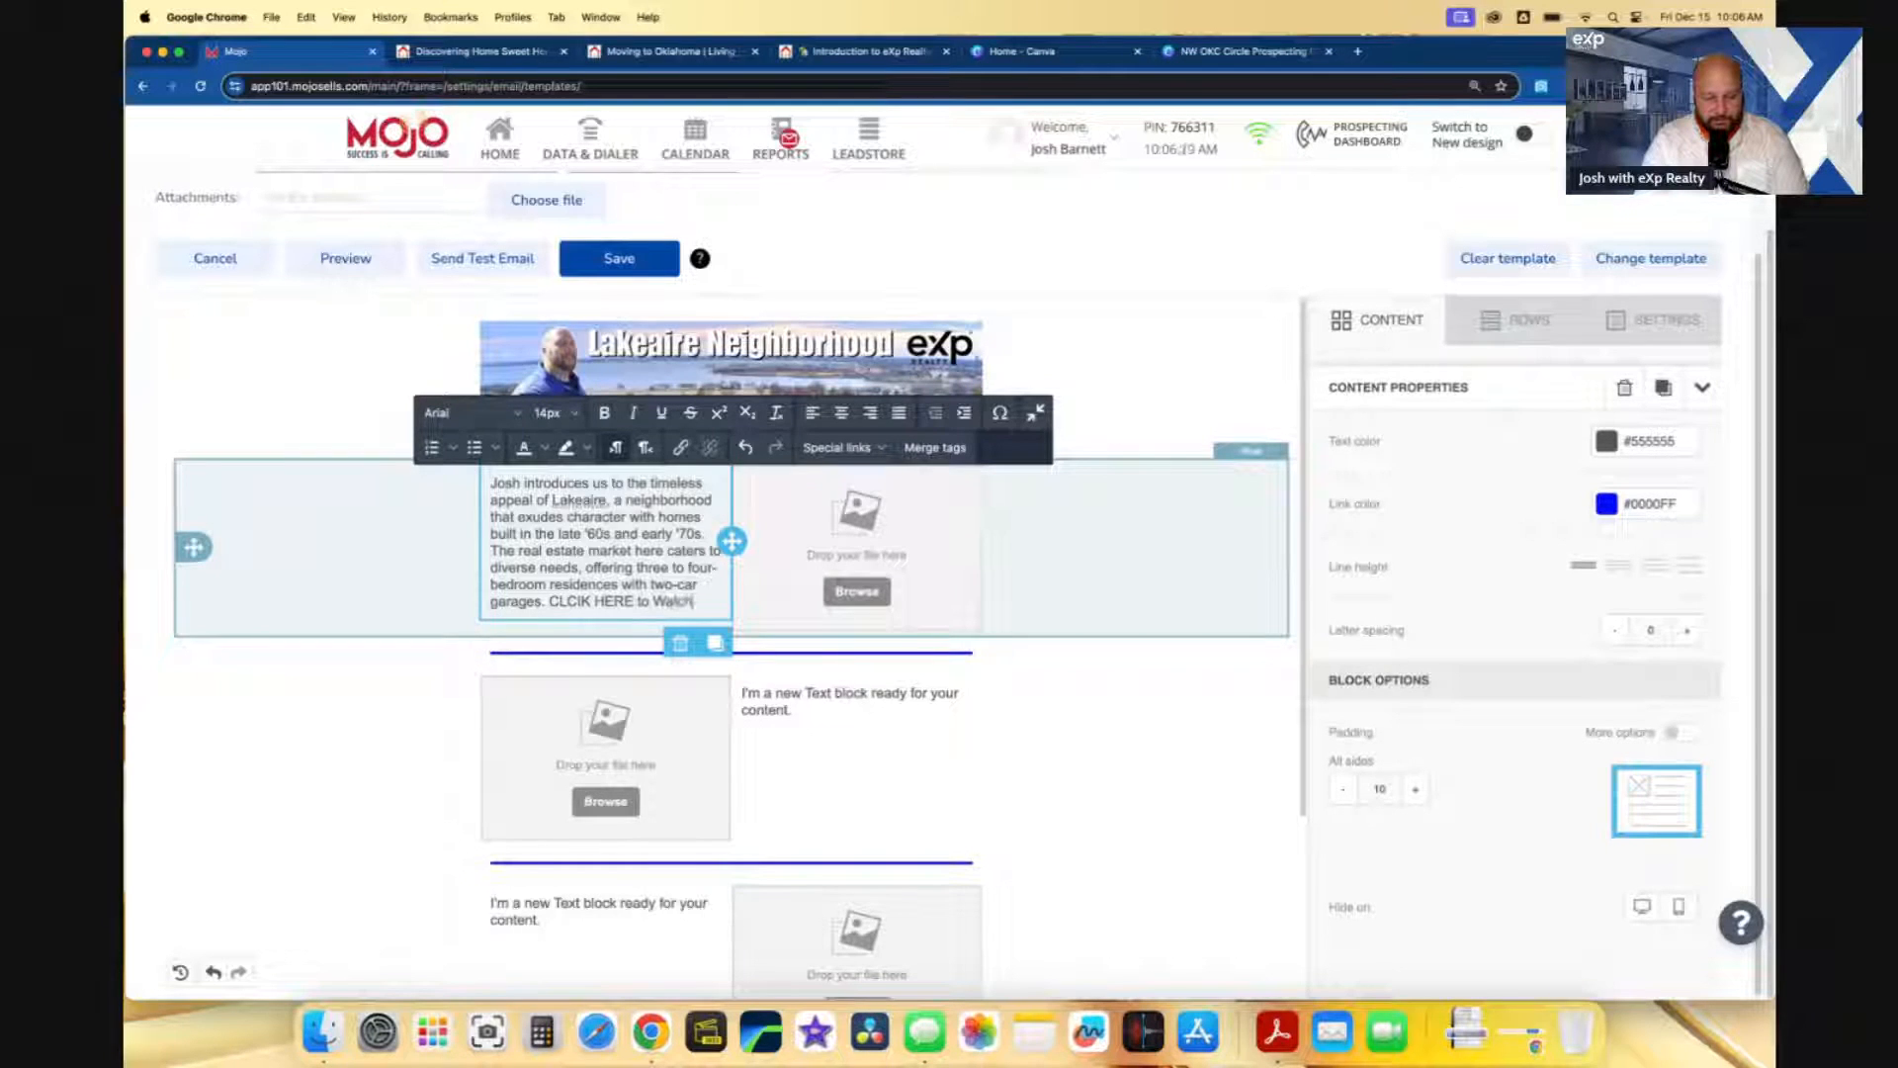
{"action": "type", "text": "tch the Video"}
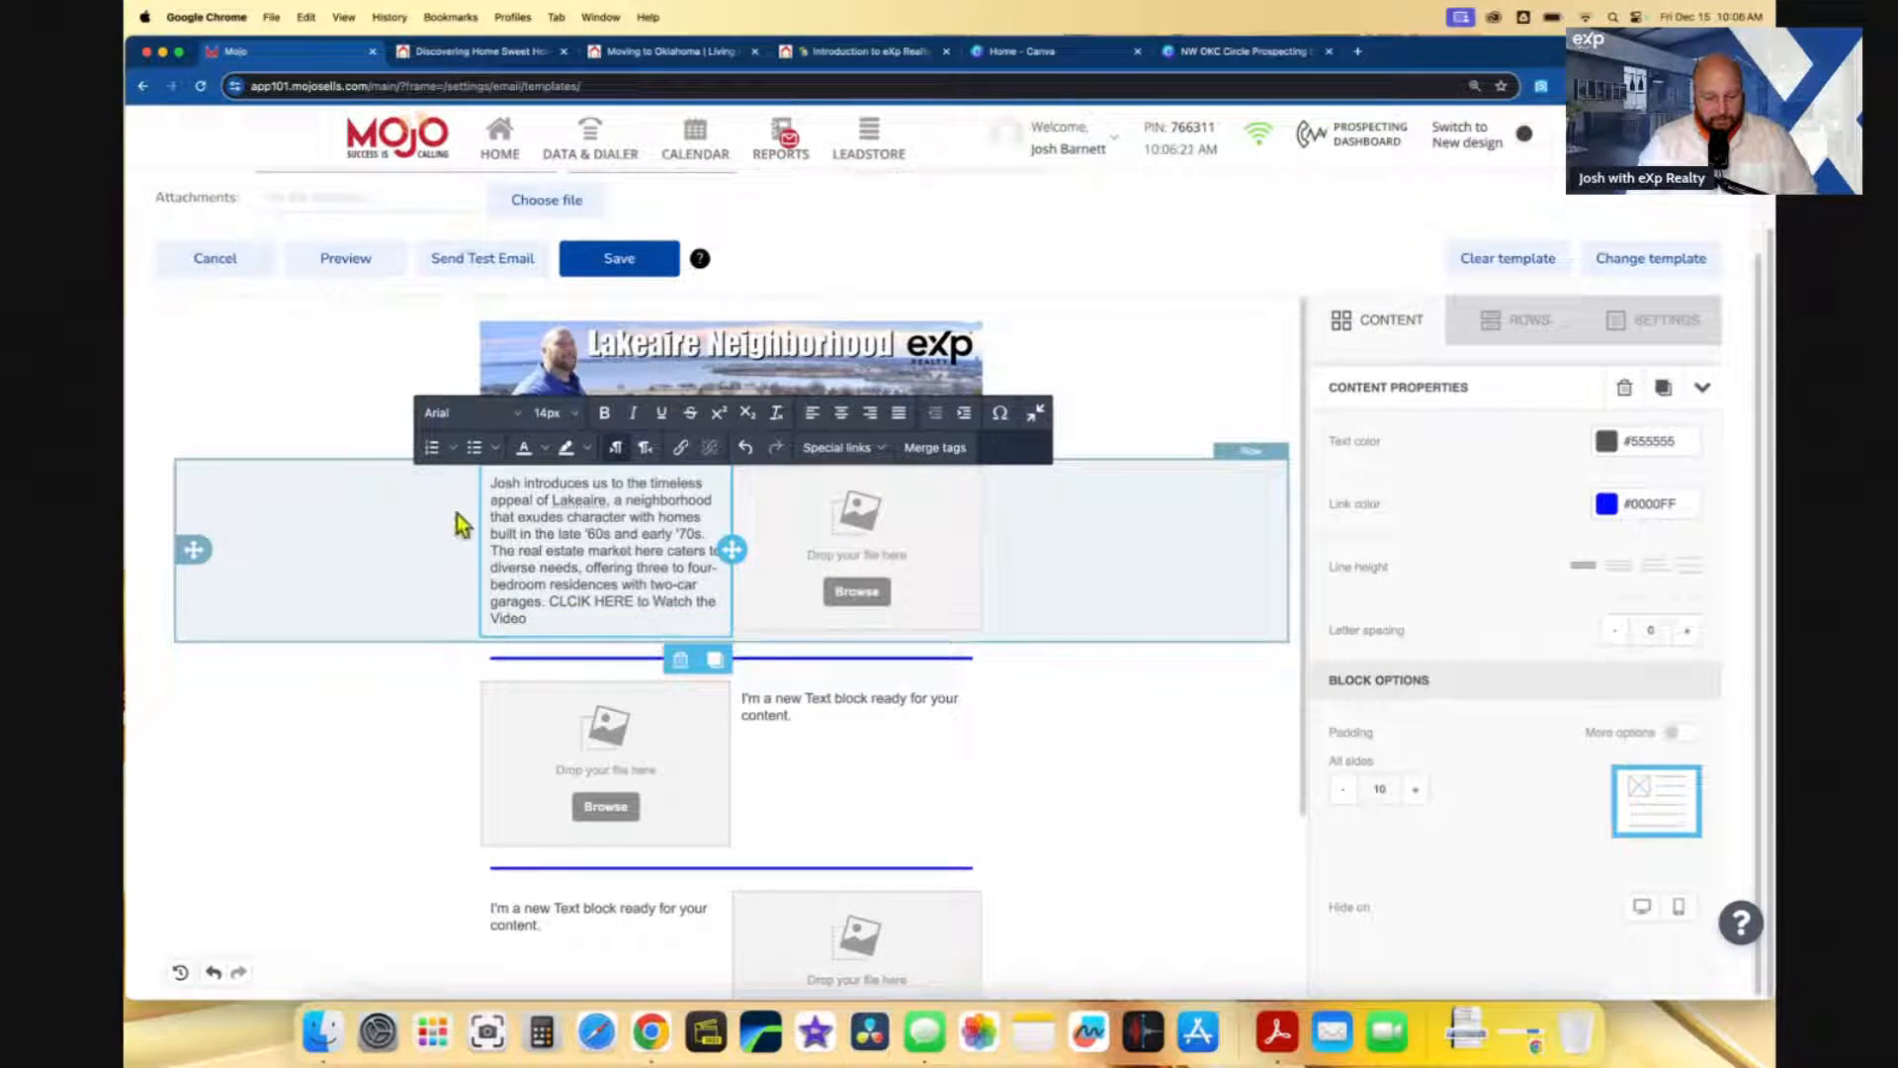
{"action": "right_click", "coordinate": [579, 504]}
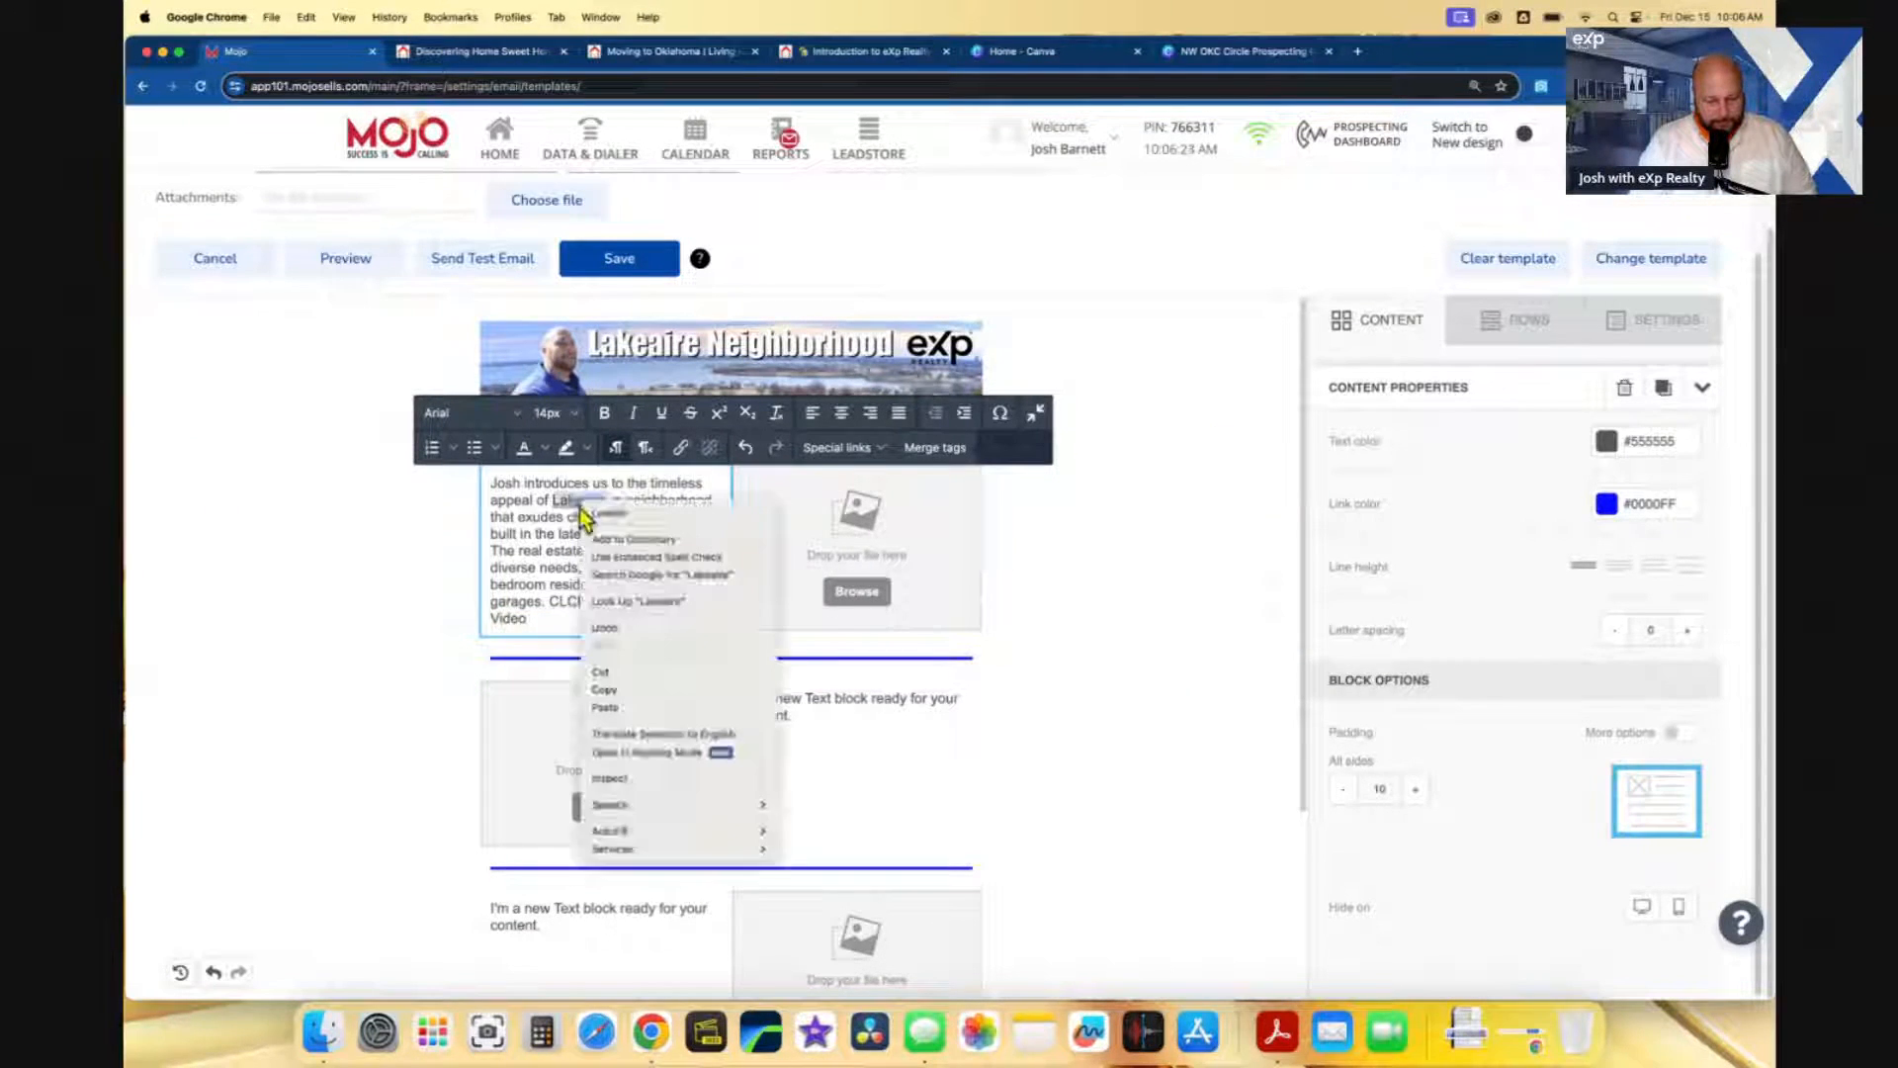
{"action": "key", "text": "Escape"}
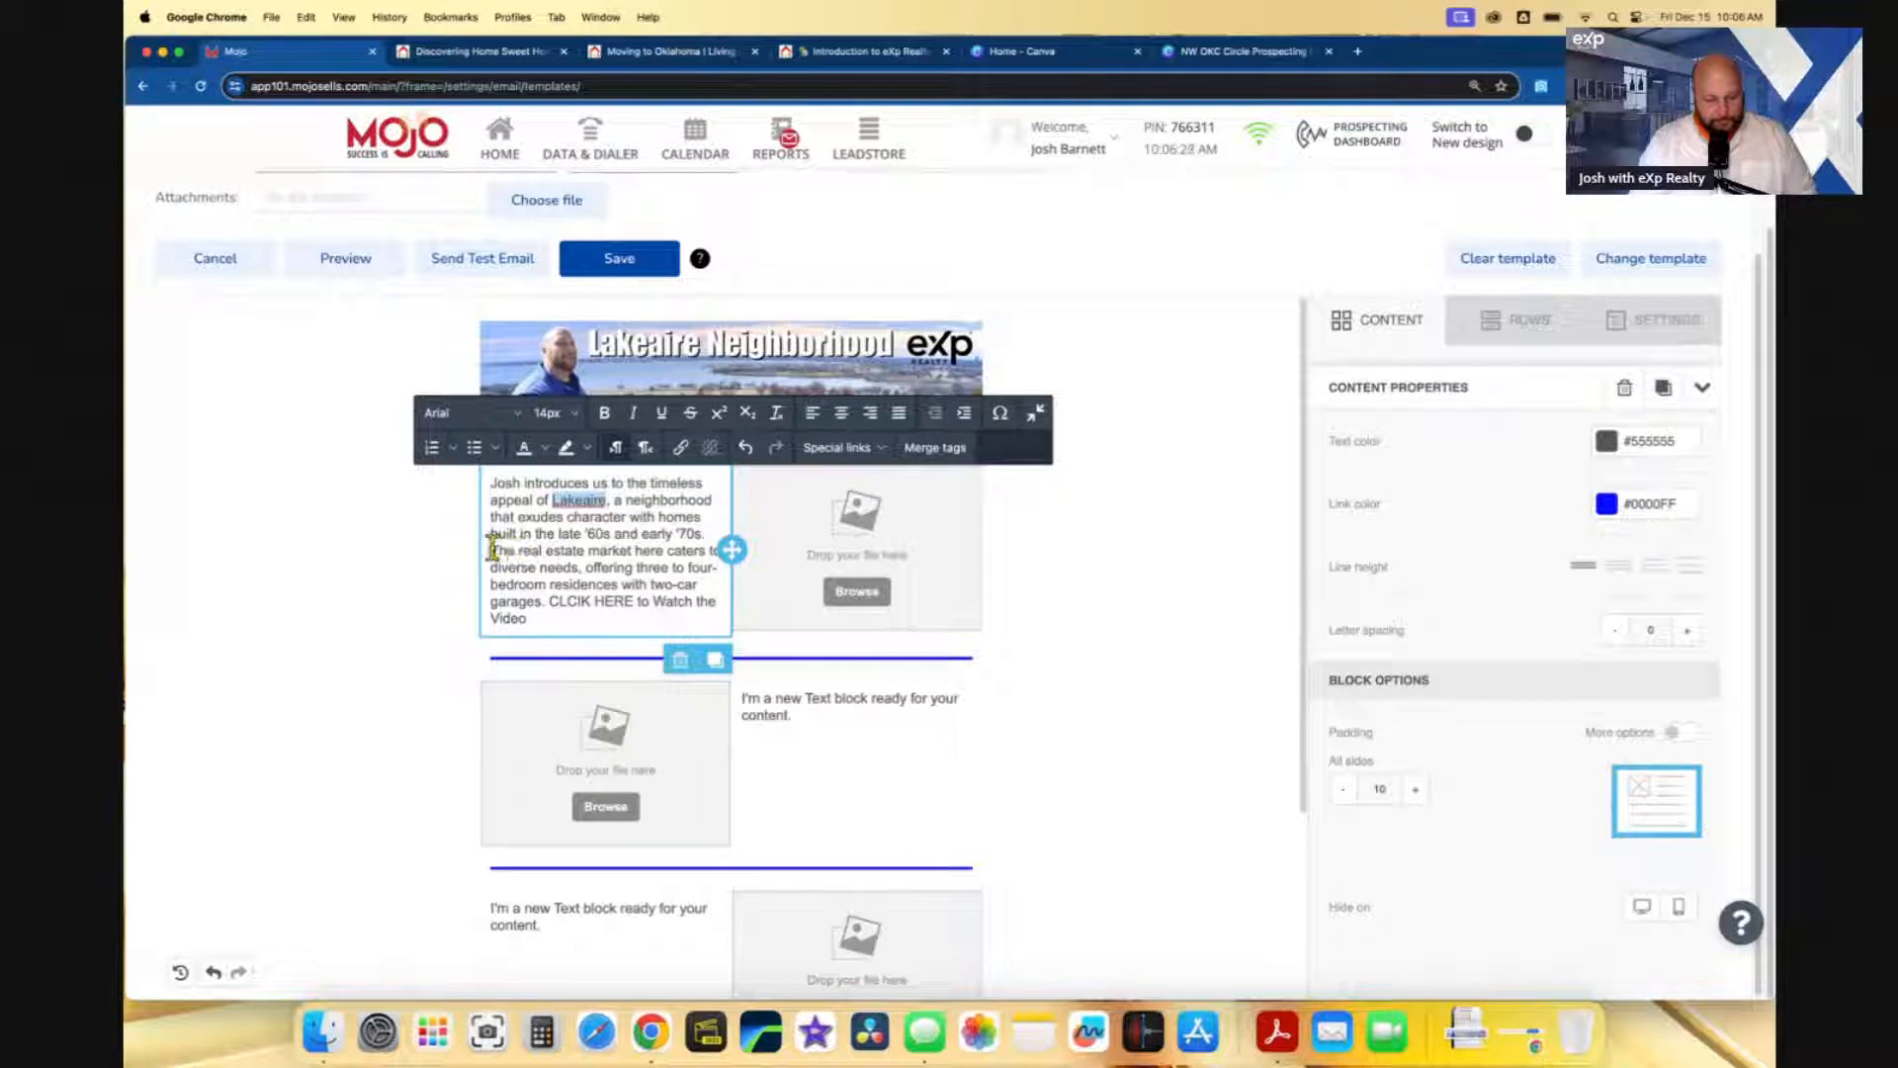
- Replace the market sentence with 'And the Home that is currently available FOR SALE.'
{"action": "left_click_drag", "start_coordinate": [493, 550], "coordinate": [543, 596]}
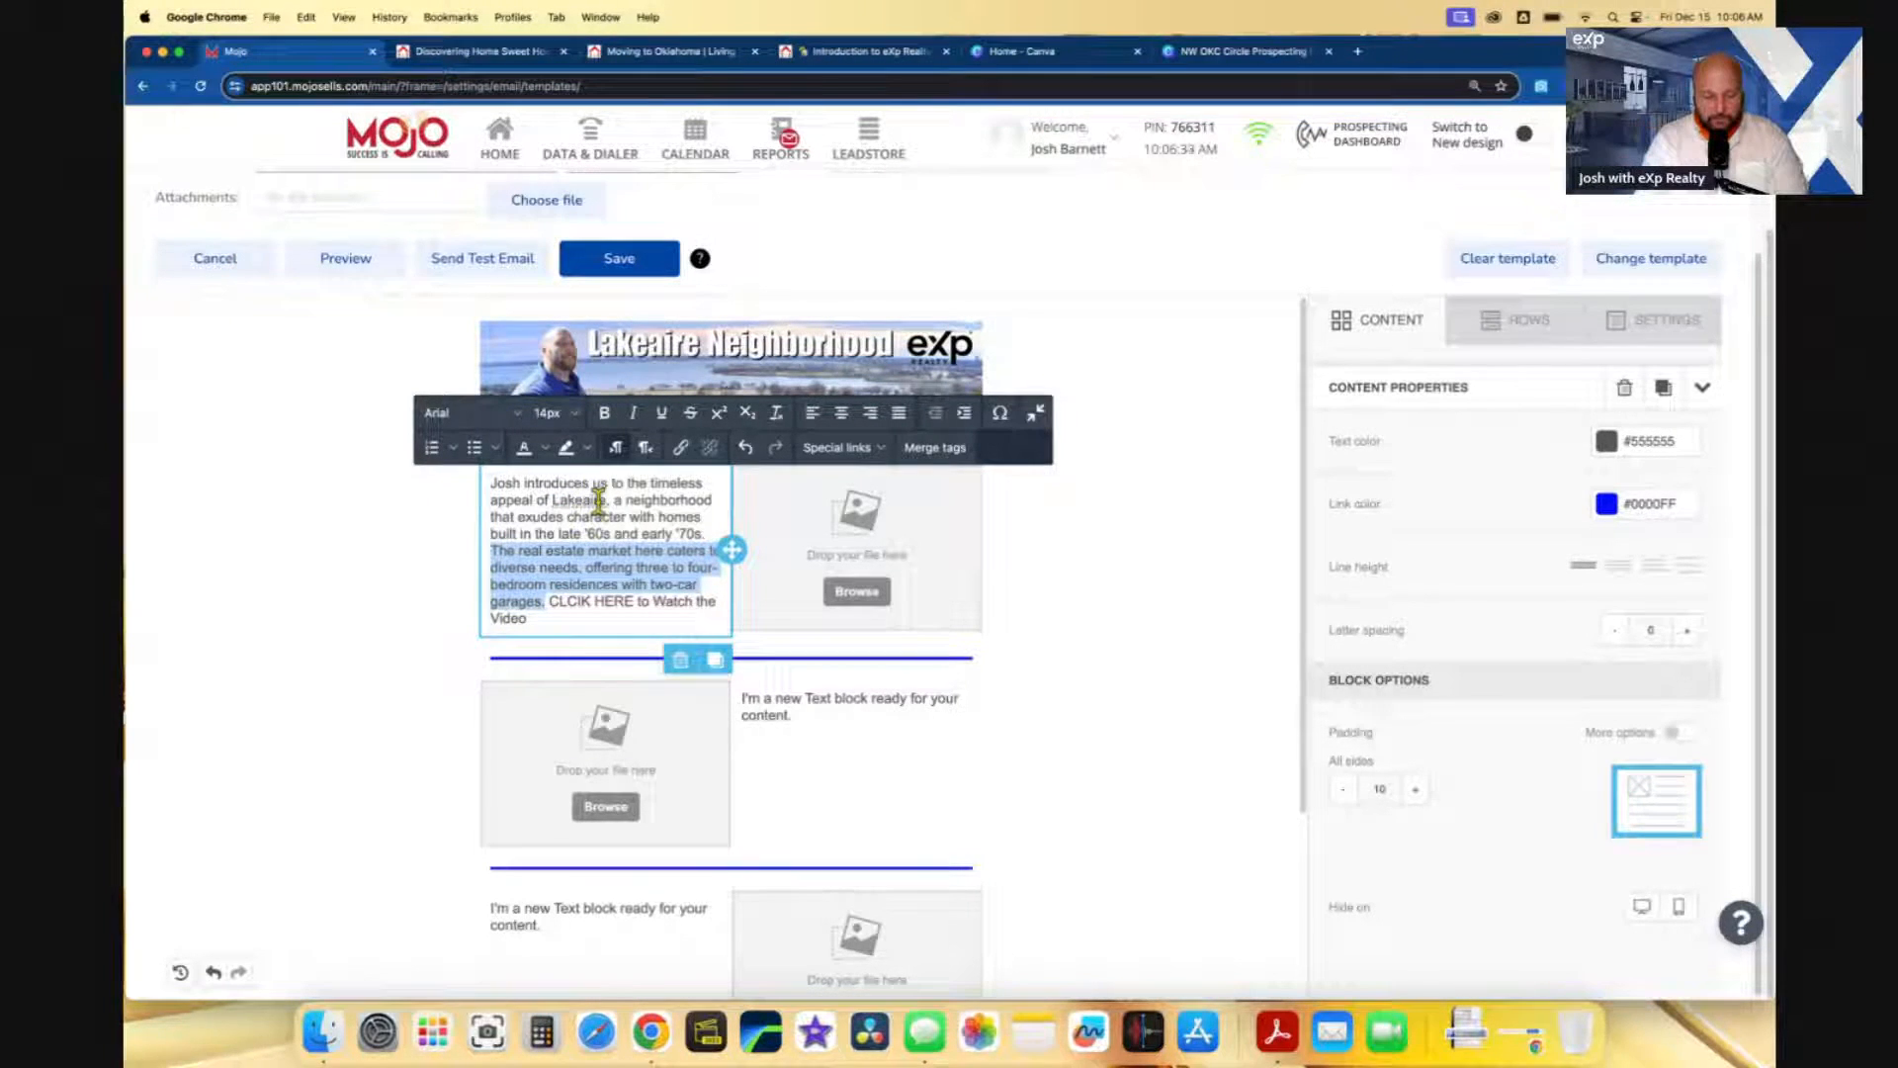
{"action": "type", "text": "And the Home th"}
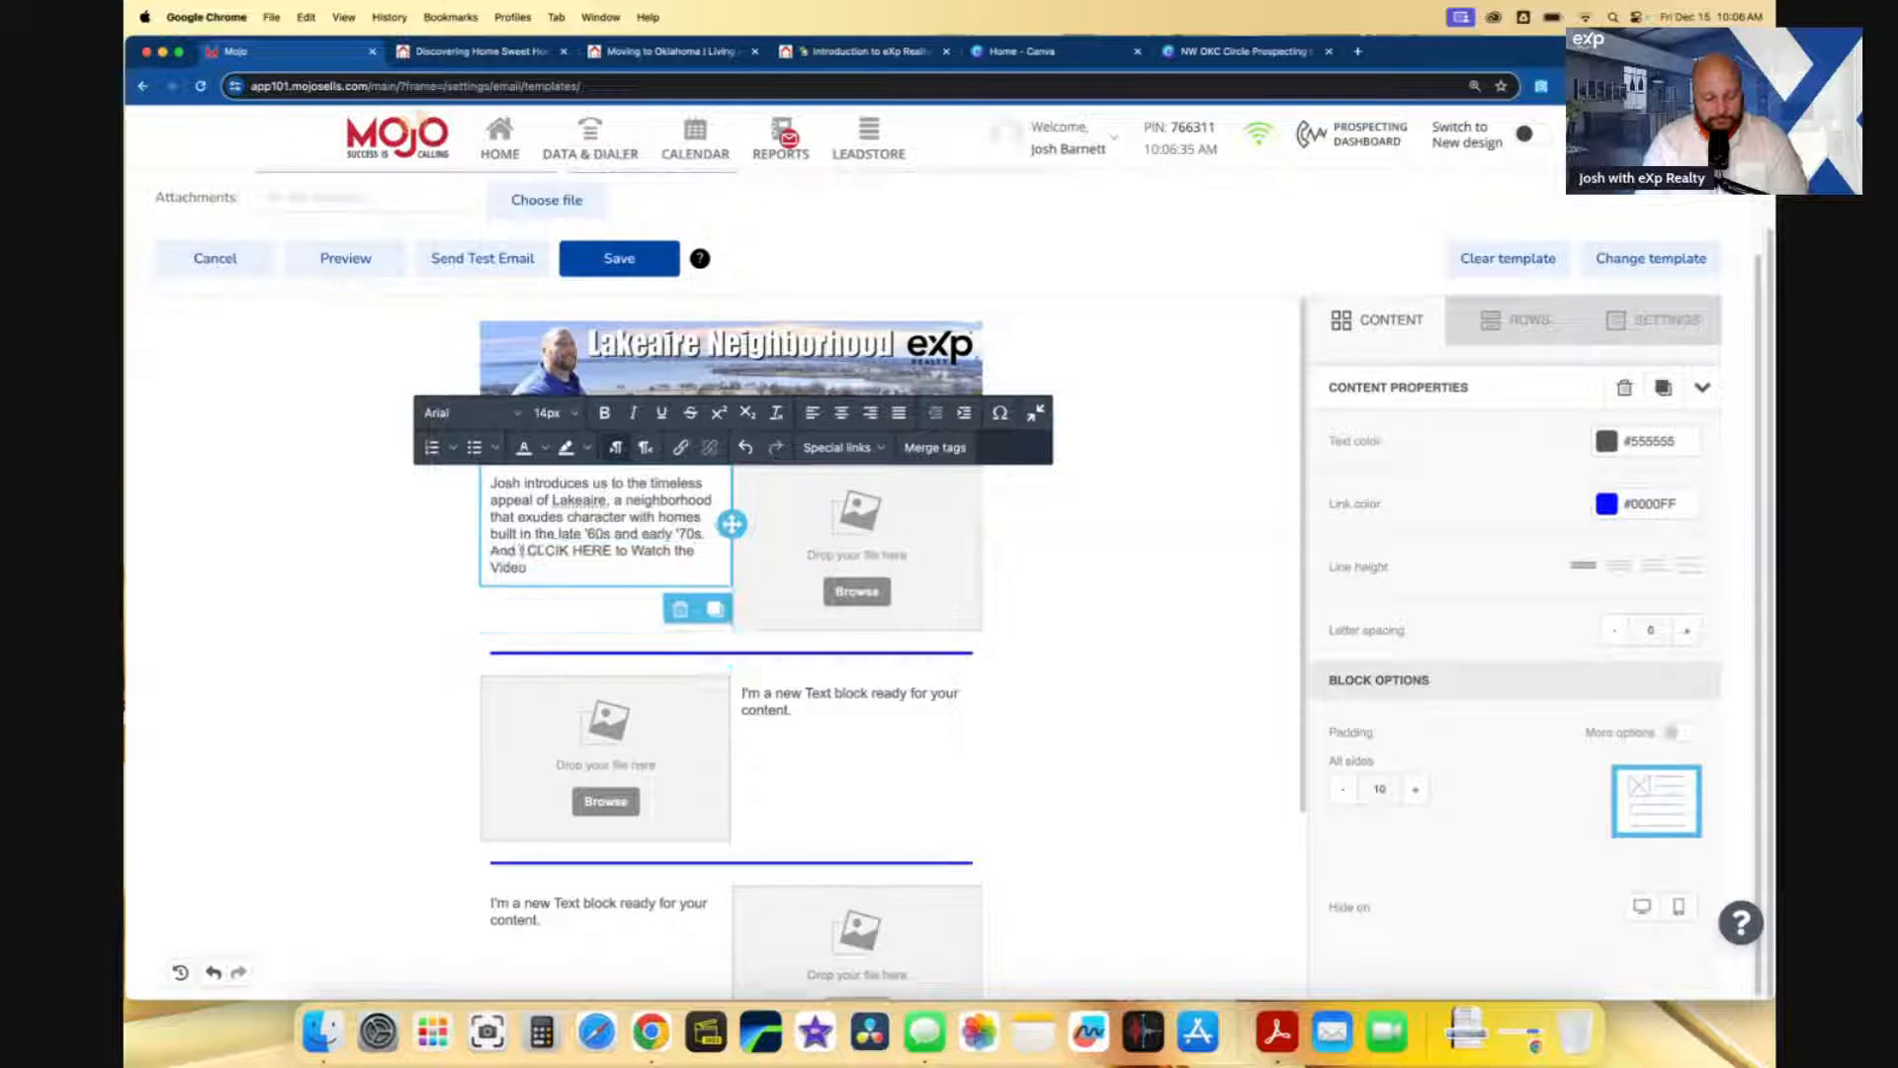
{"action": "type", "text": "at is currently"}
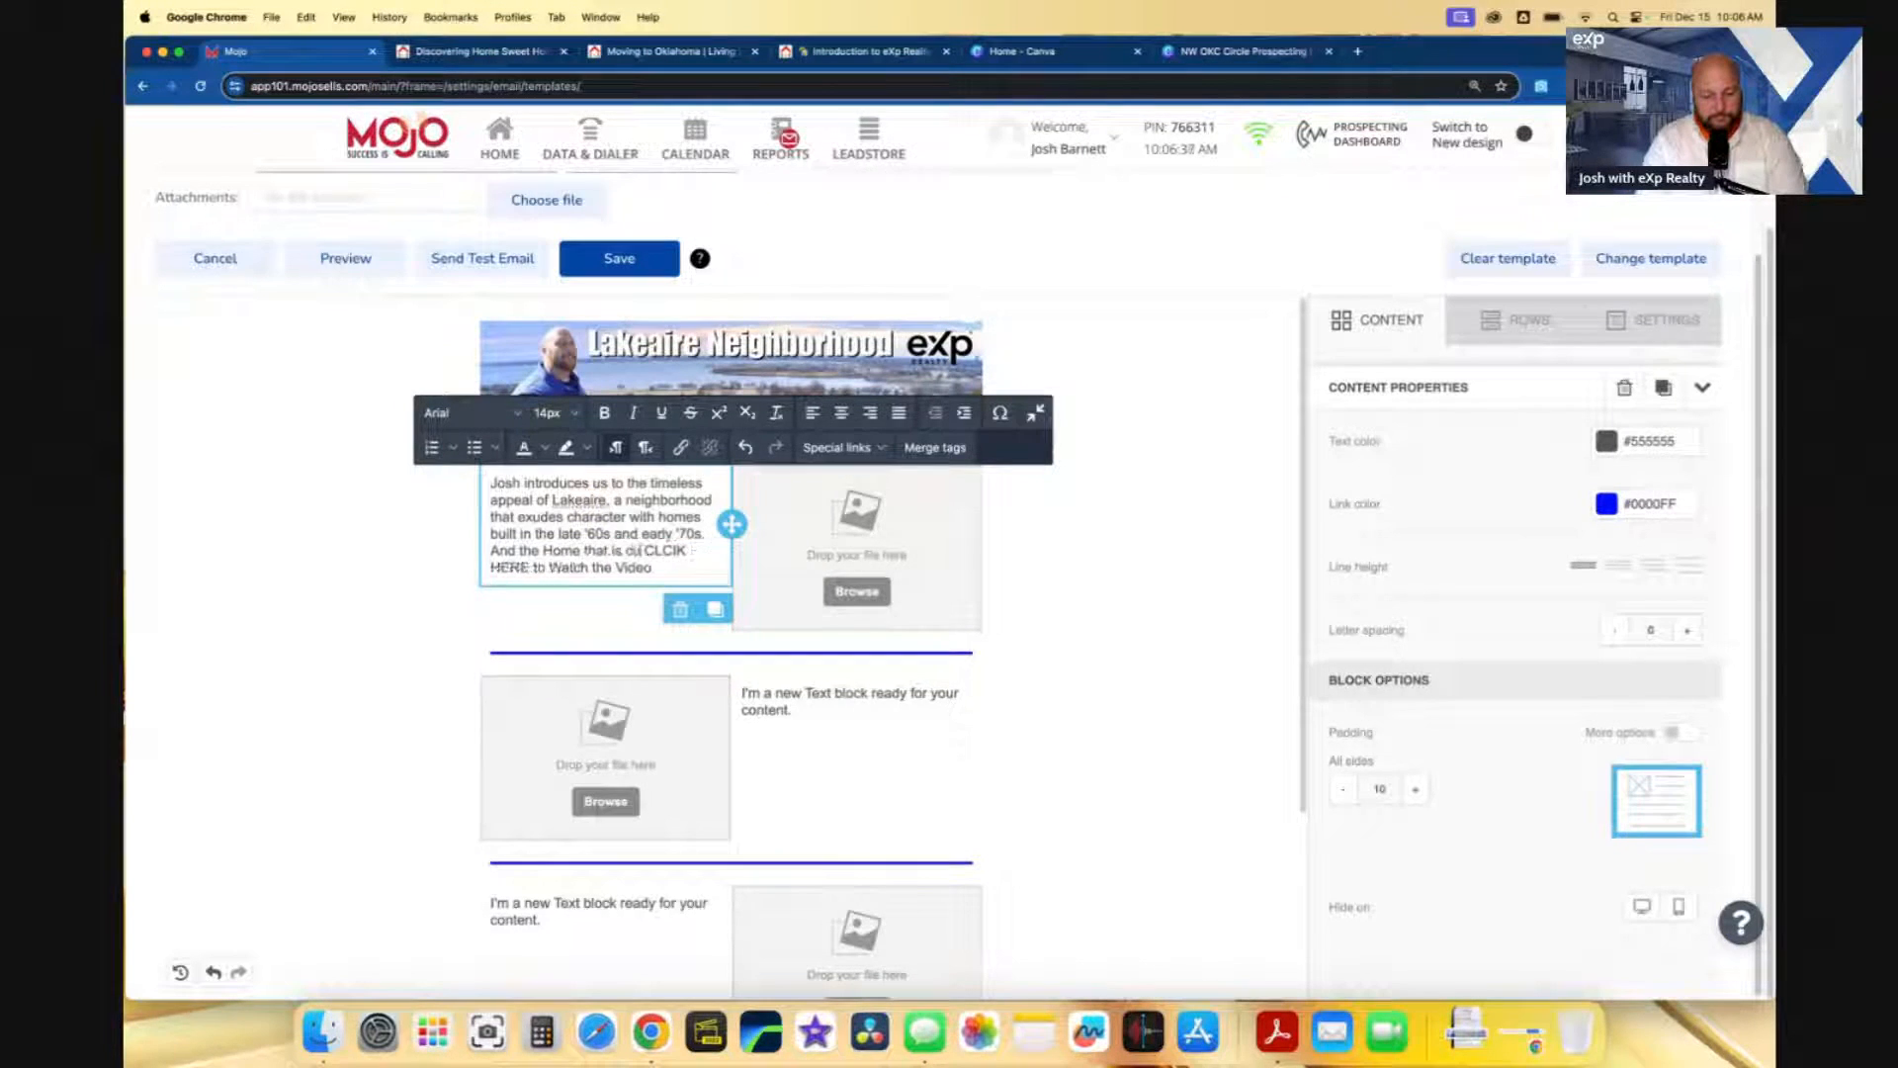
{"action": "type", "text": " anail"}
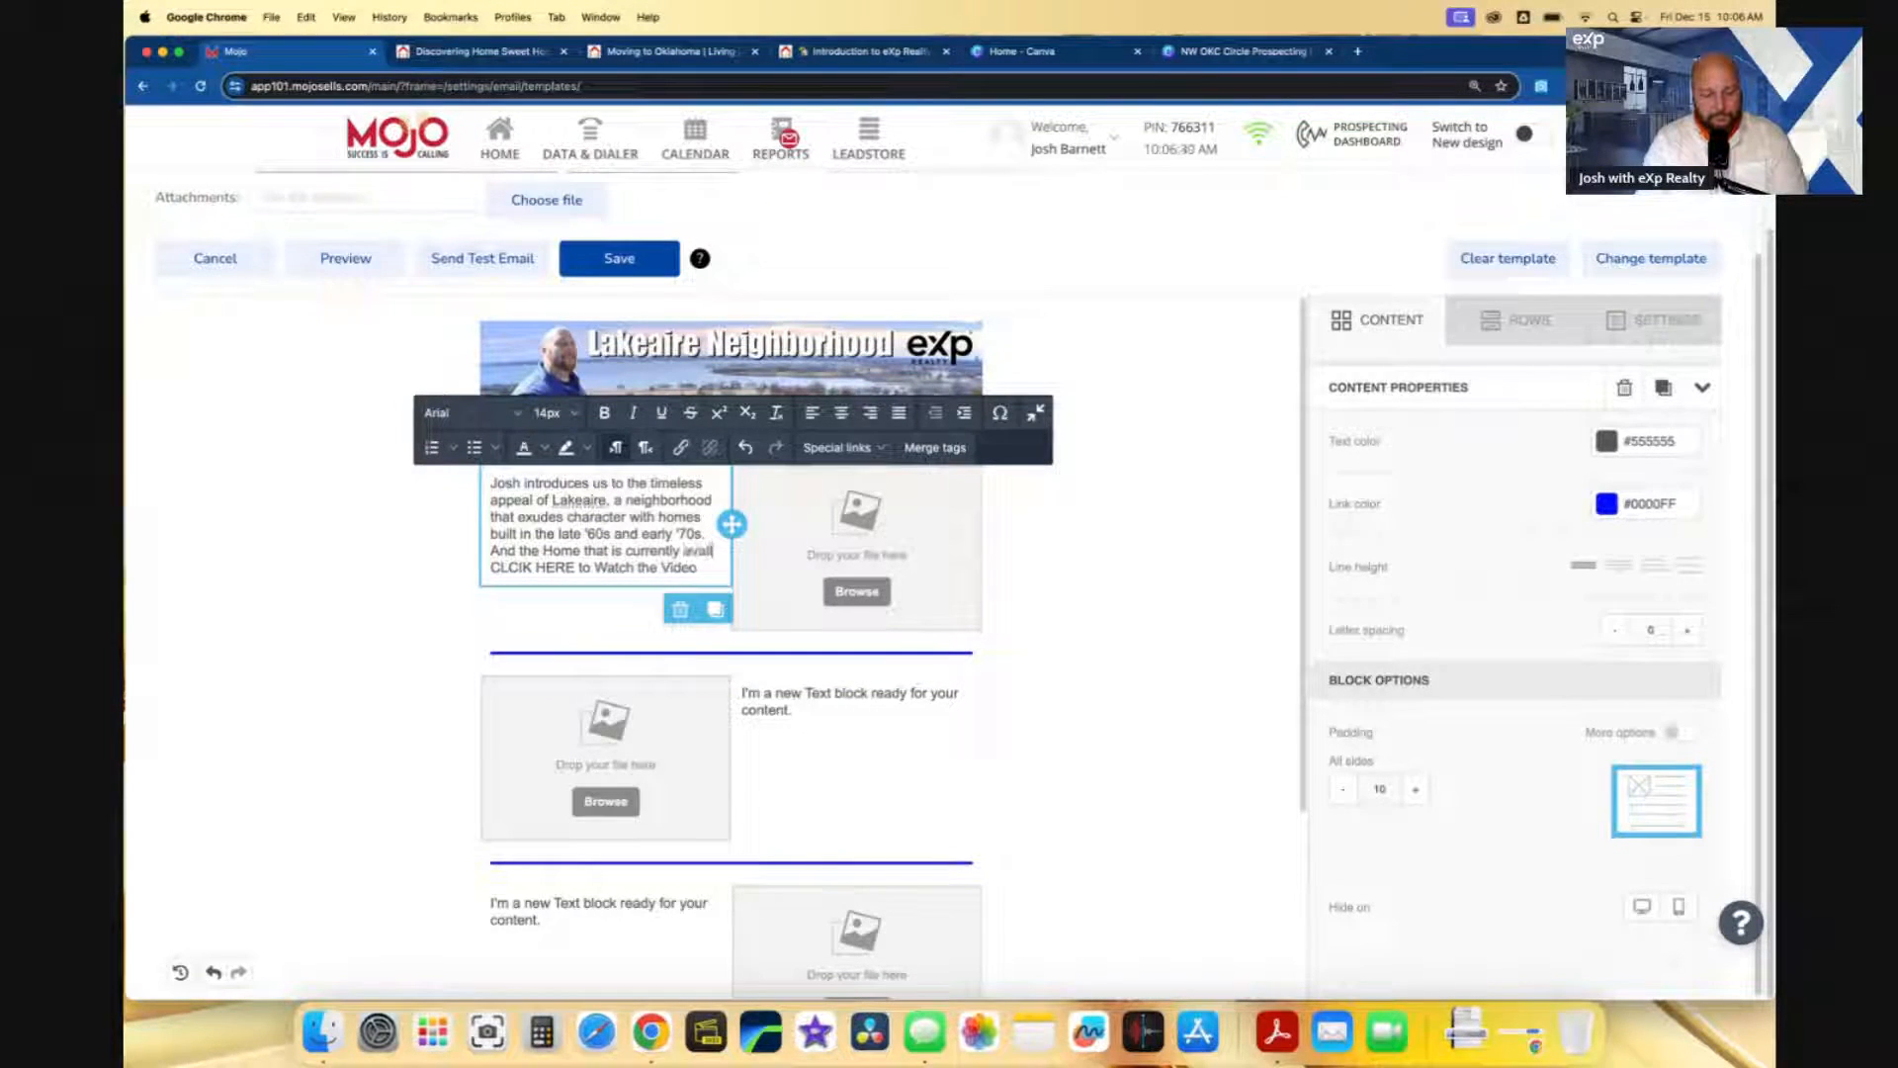
{"action": "type", "text": "able FOR SAL"}
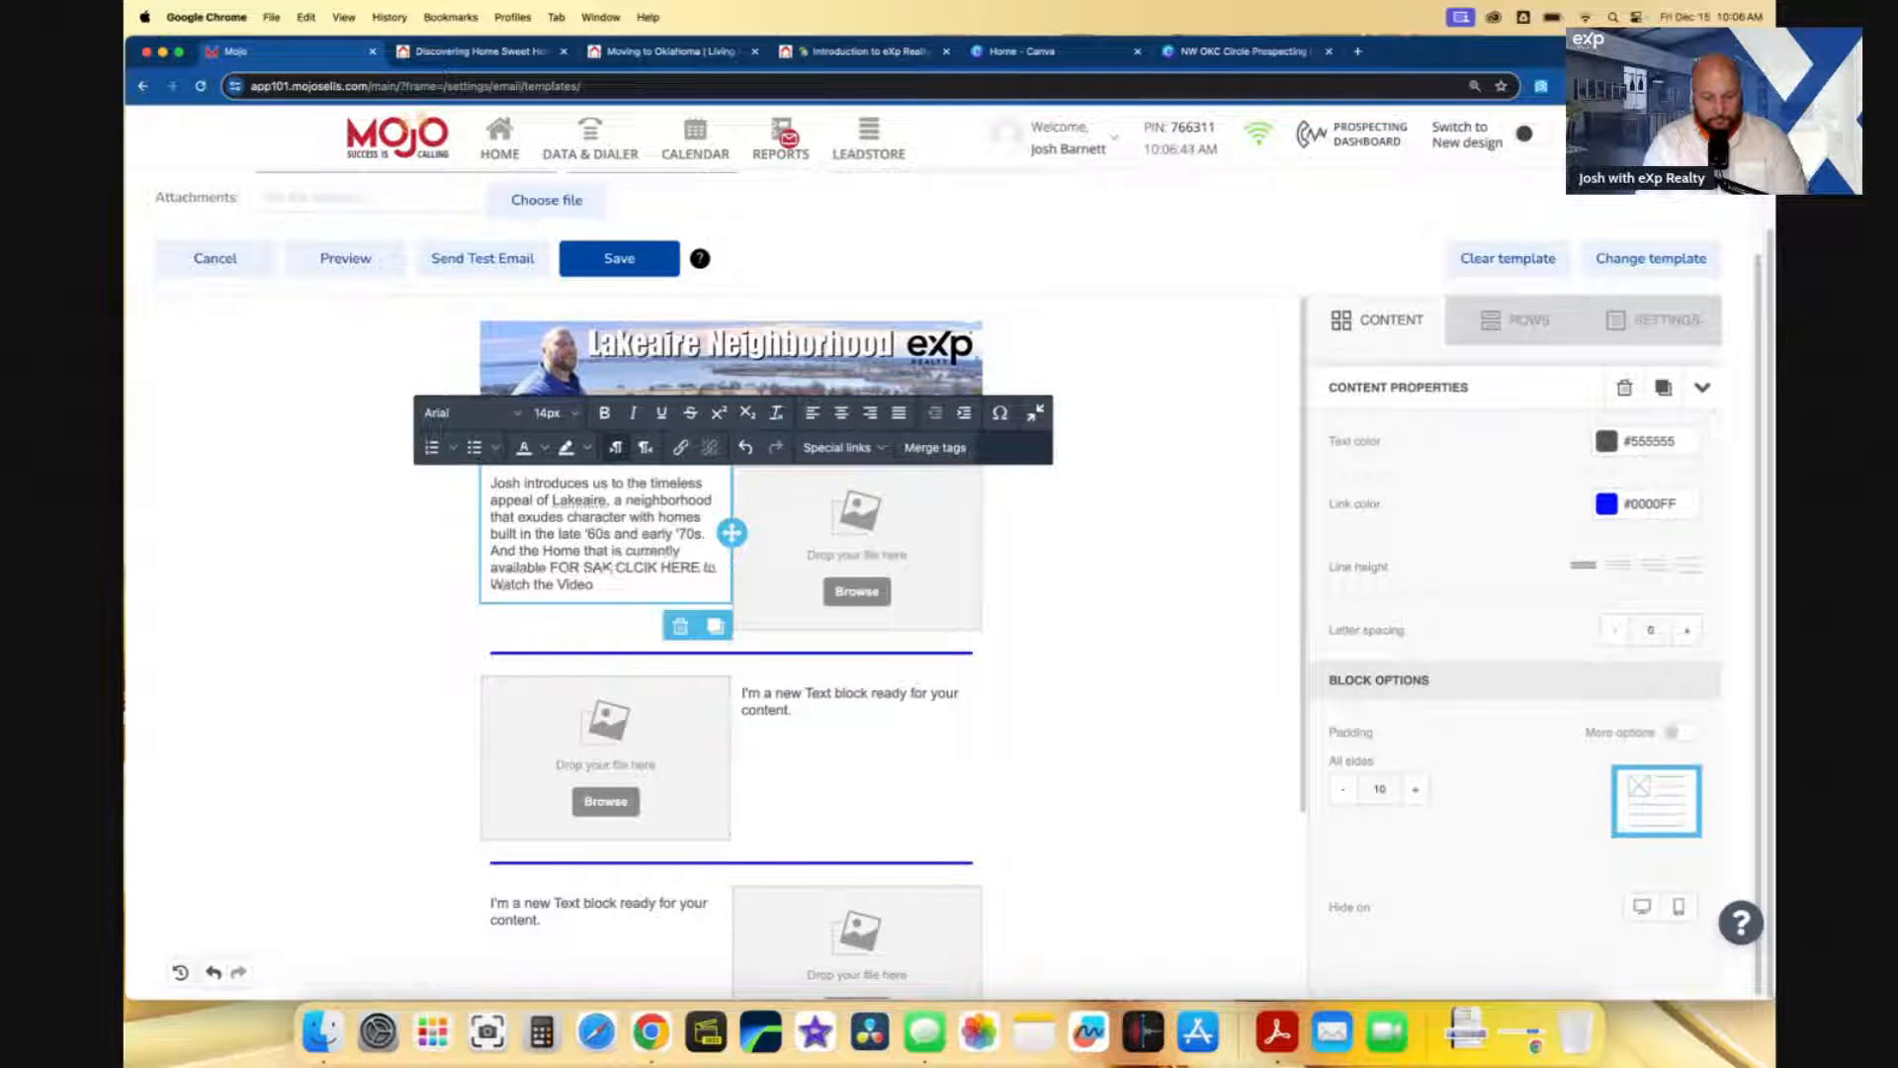
{"action": "key", "text": "BackSpace"}
{"action": "type", "text": "LE."}
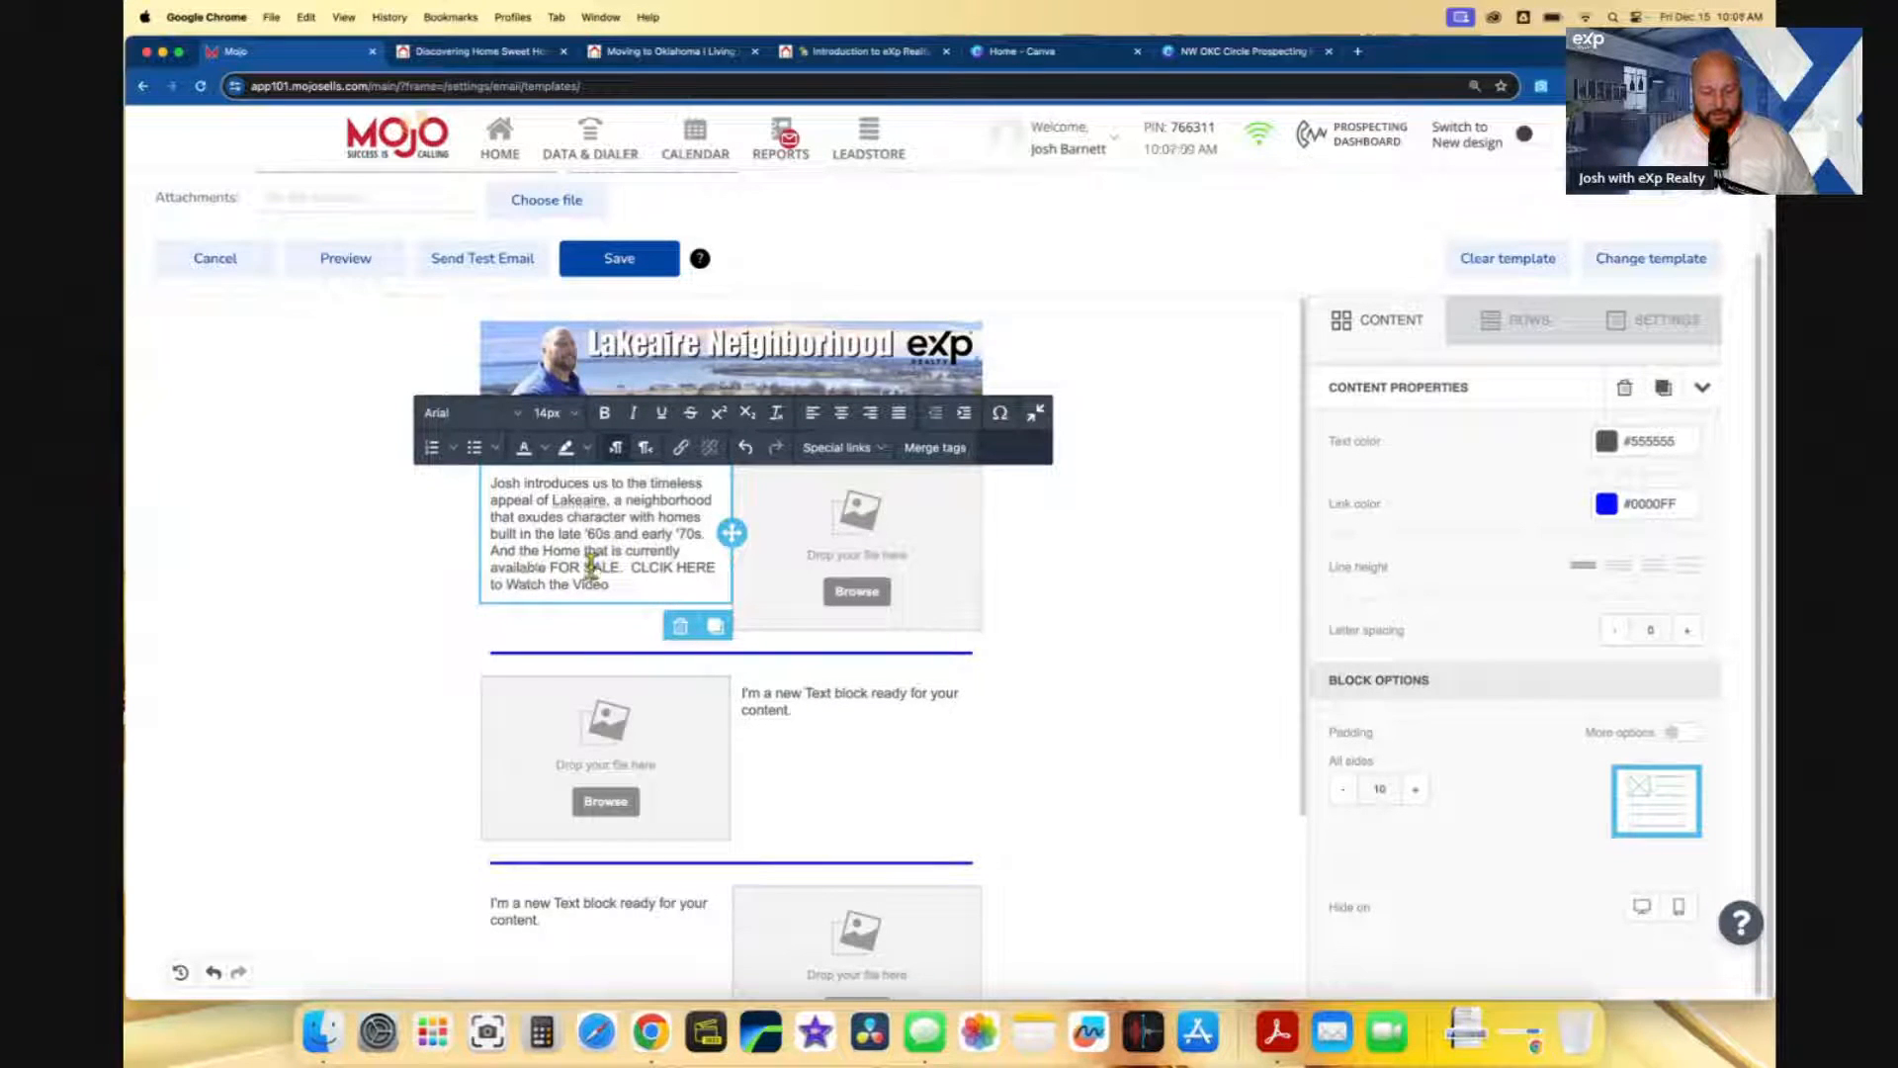
- Insert '4bed' before Home, fix the CLICK typo, and select CLICK HERE
{"action": "left_click", "coordinate": [538, 551]}
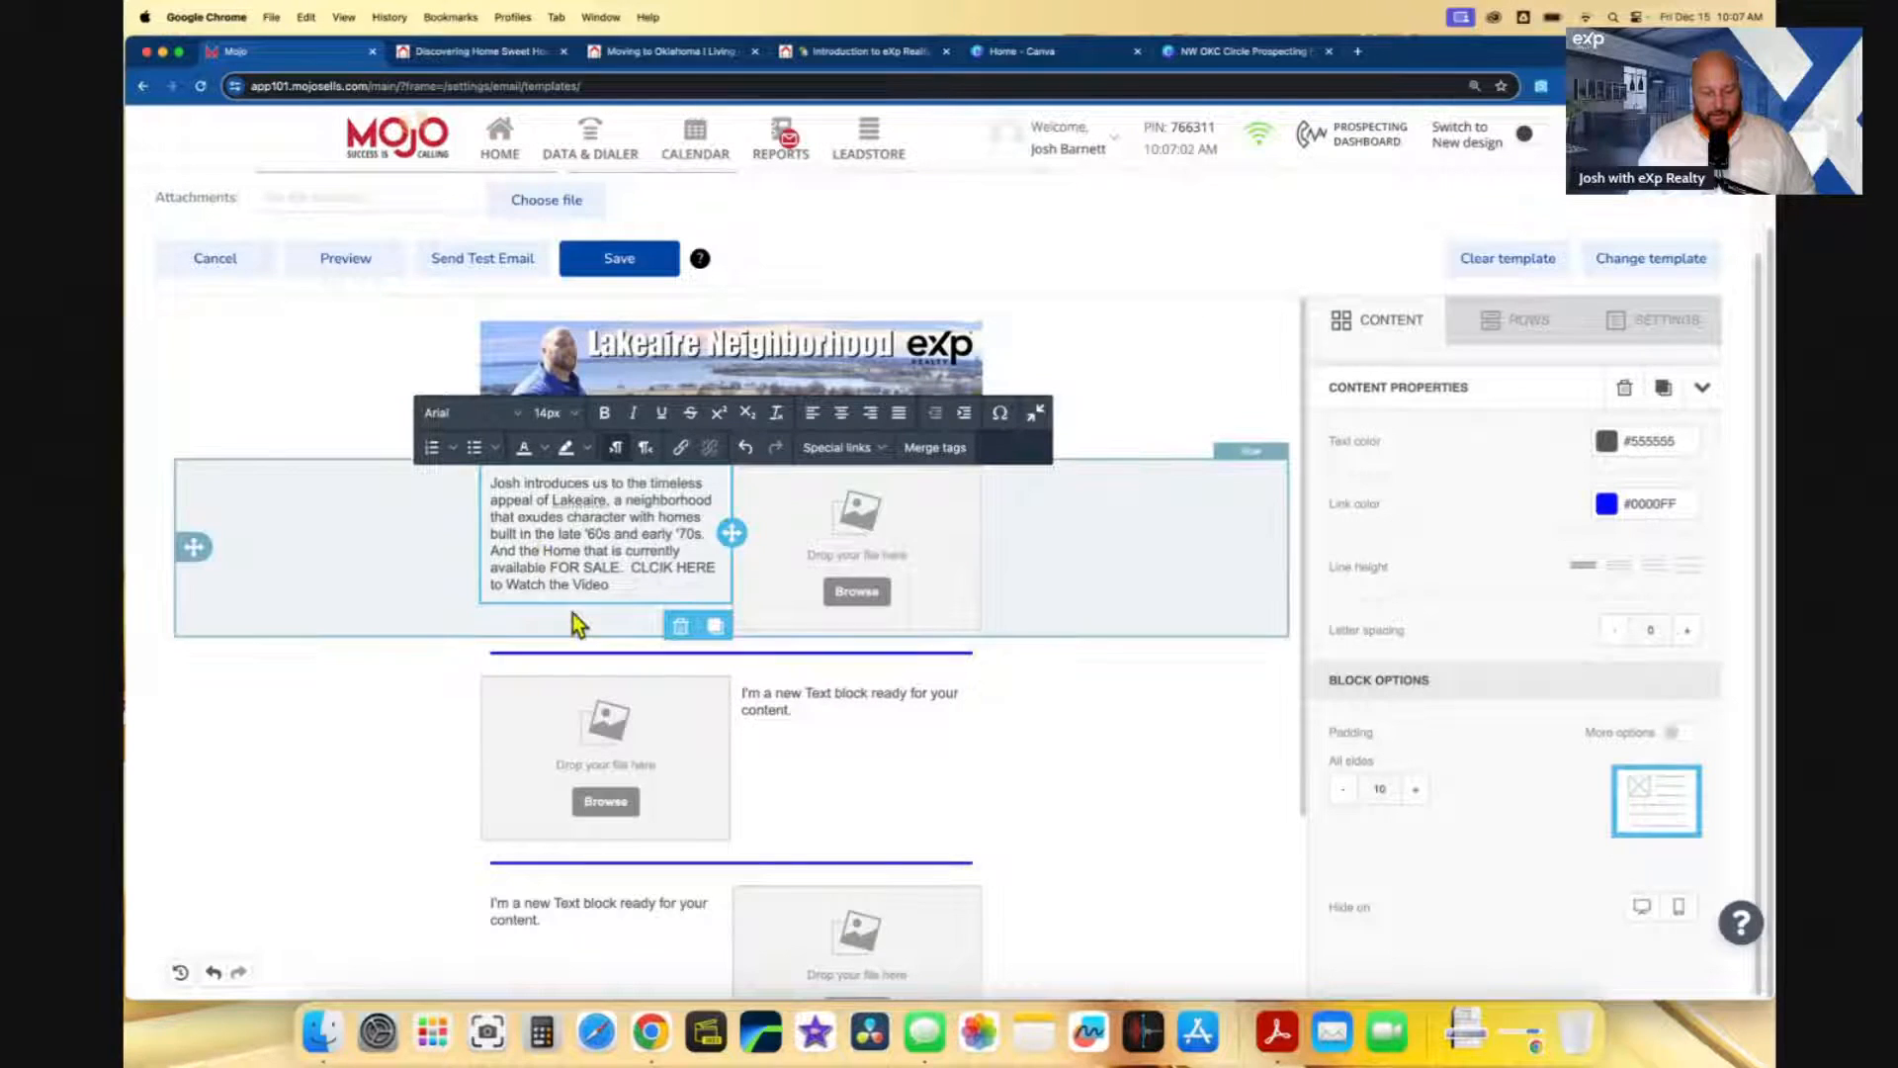
{"action": "type", "text": "4b ed"}
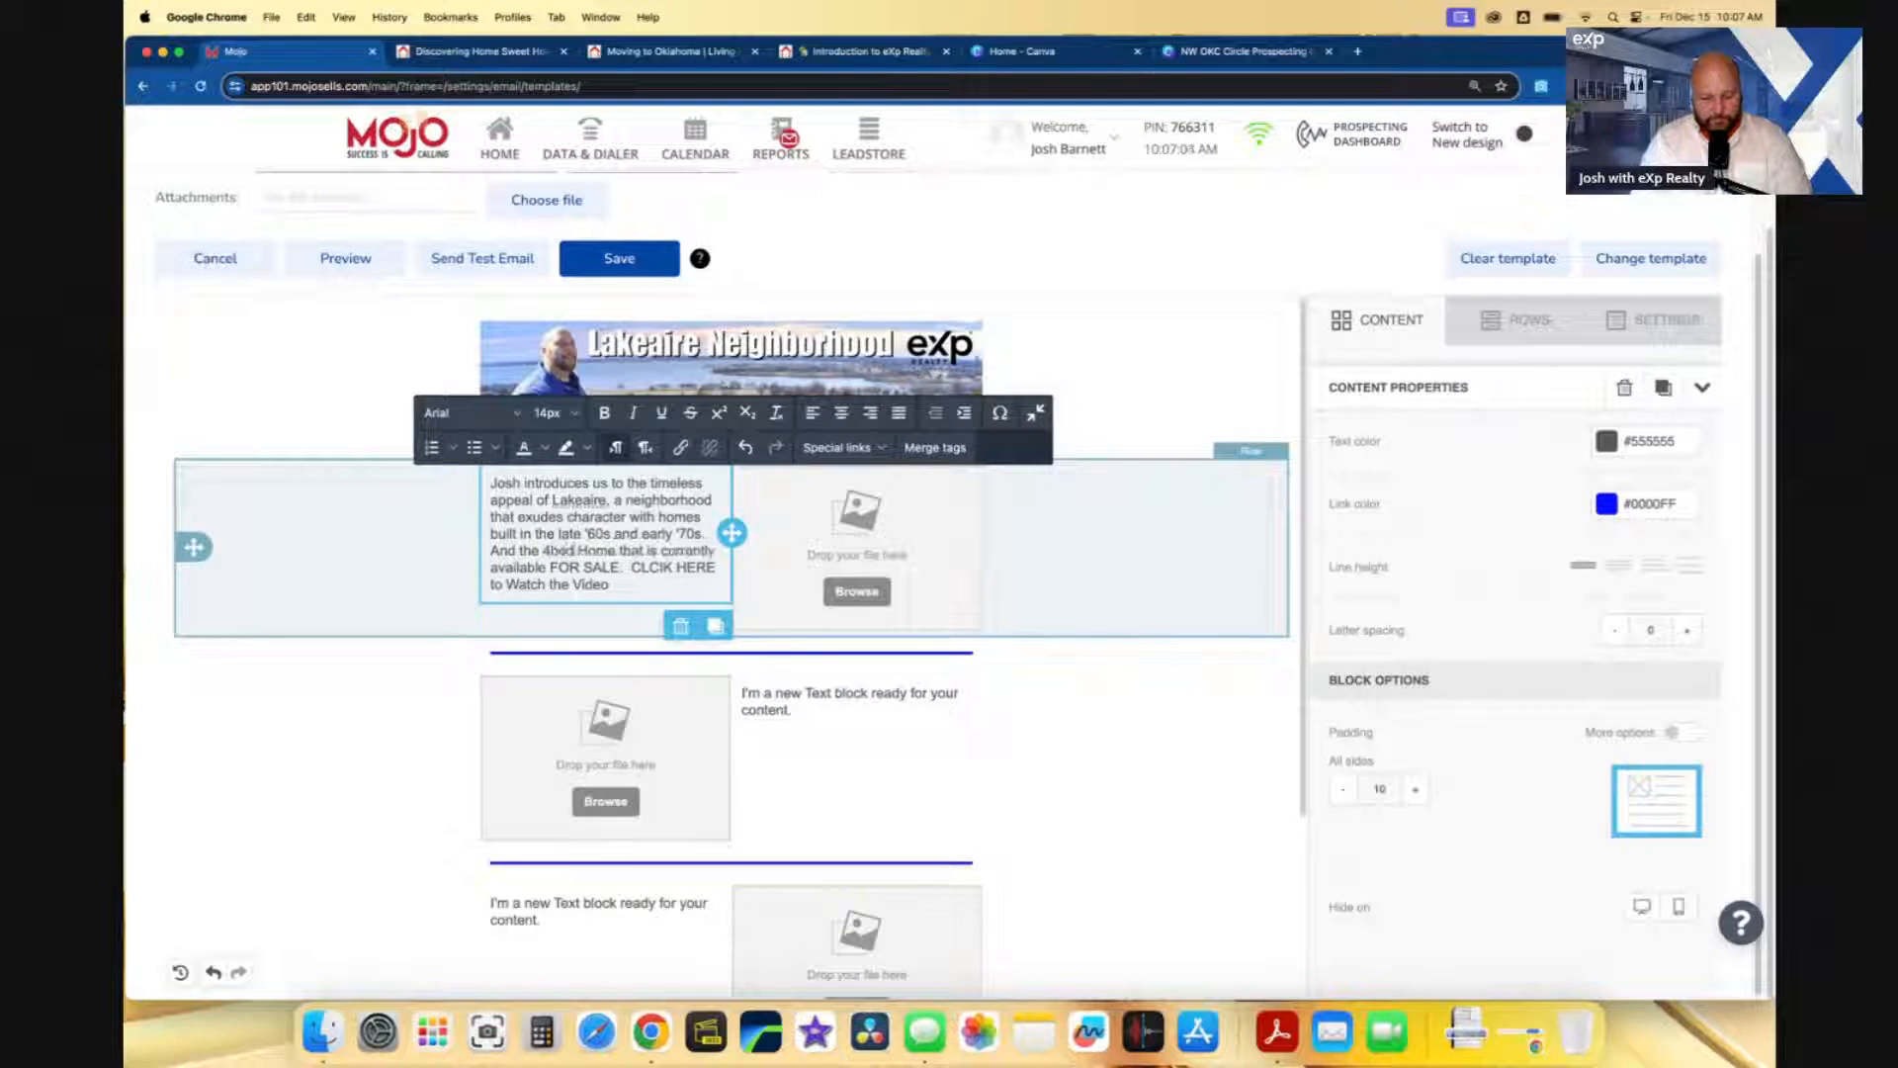
{"action": "left_click", "coordinate": [663, 565]}
{"action": "key", "text": "BackSpace"}
{"action": "key", "text": "BackSpace"}
{"action": "type", "text": "I"}
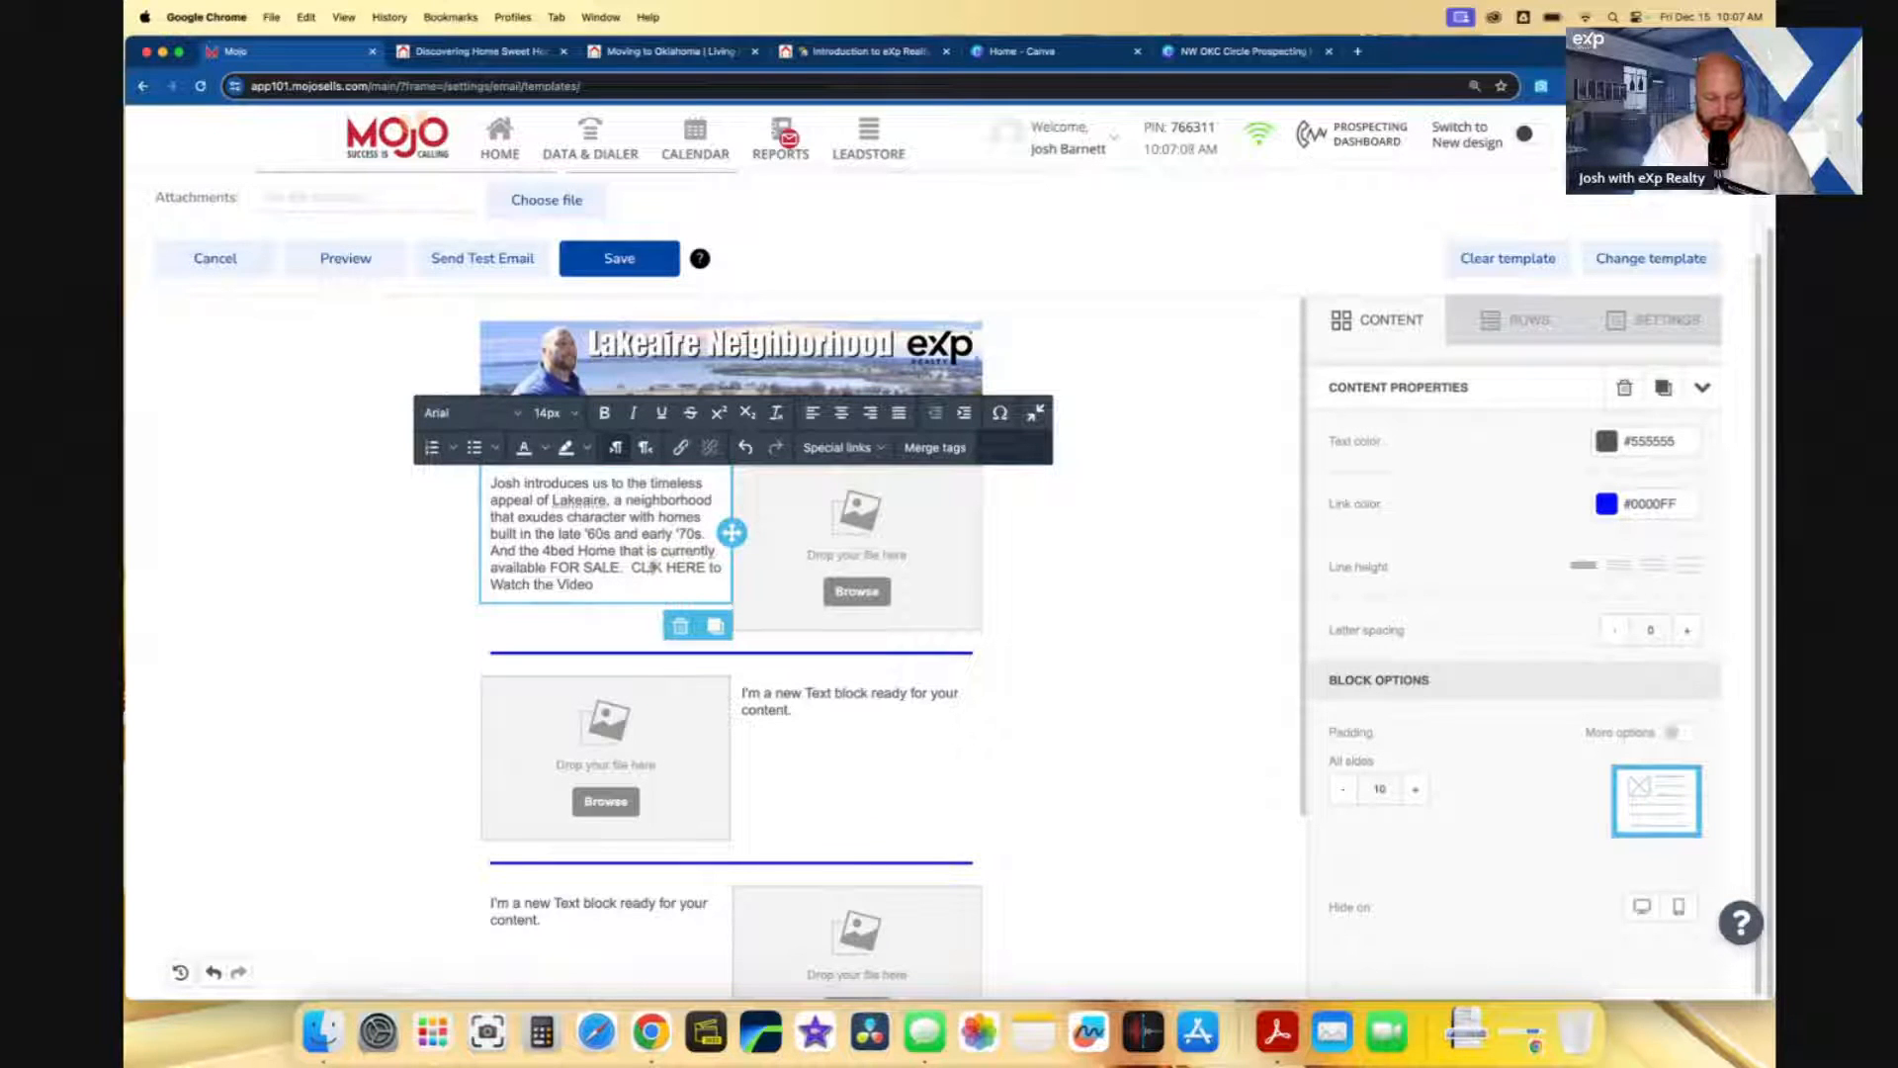
{"action": "type", "text": "C"}
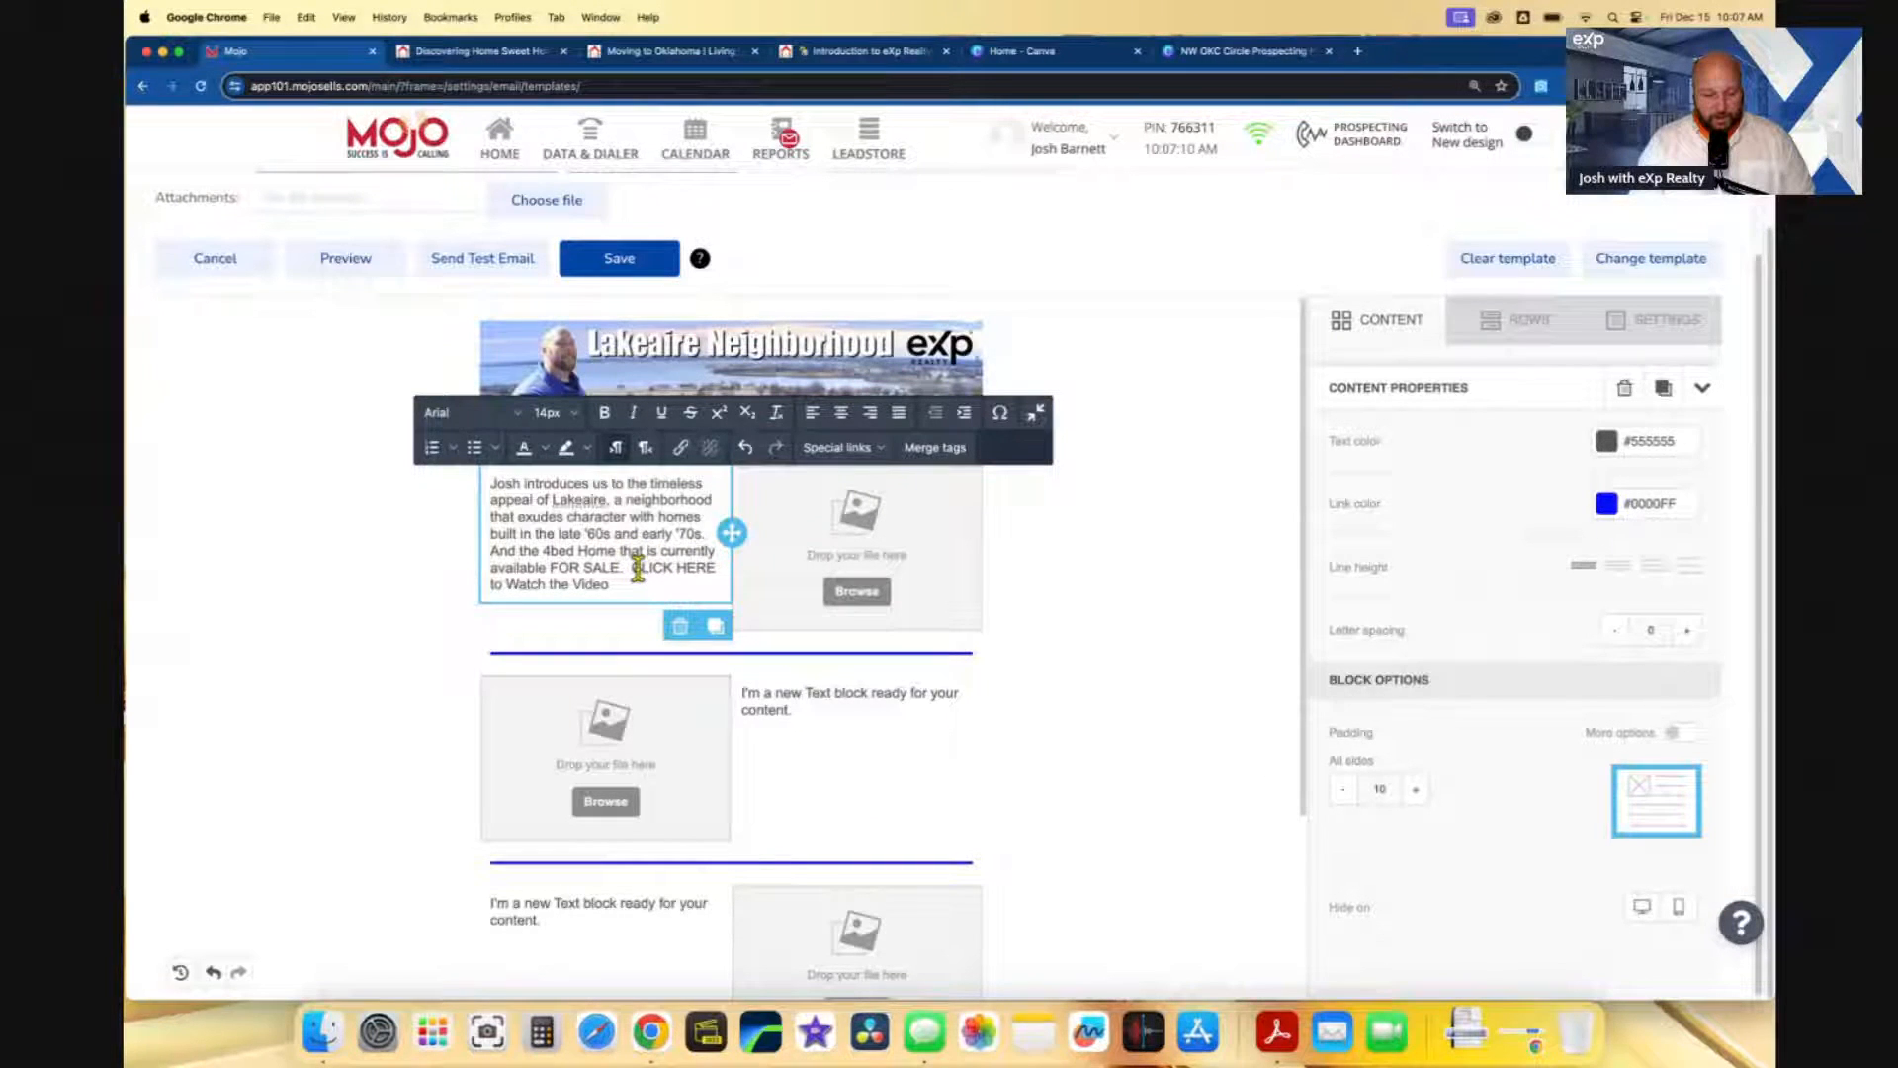
{"action": "left_click_drag", "start_coordinate": [633, 567], "coordinate": [714, 567]}
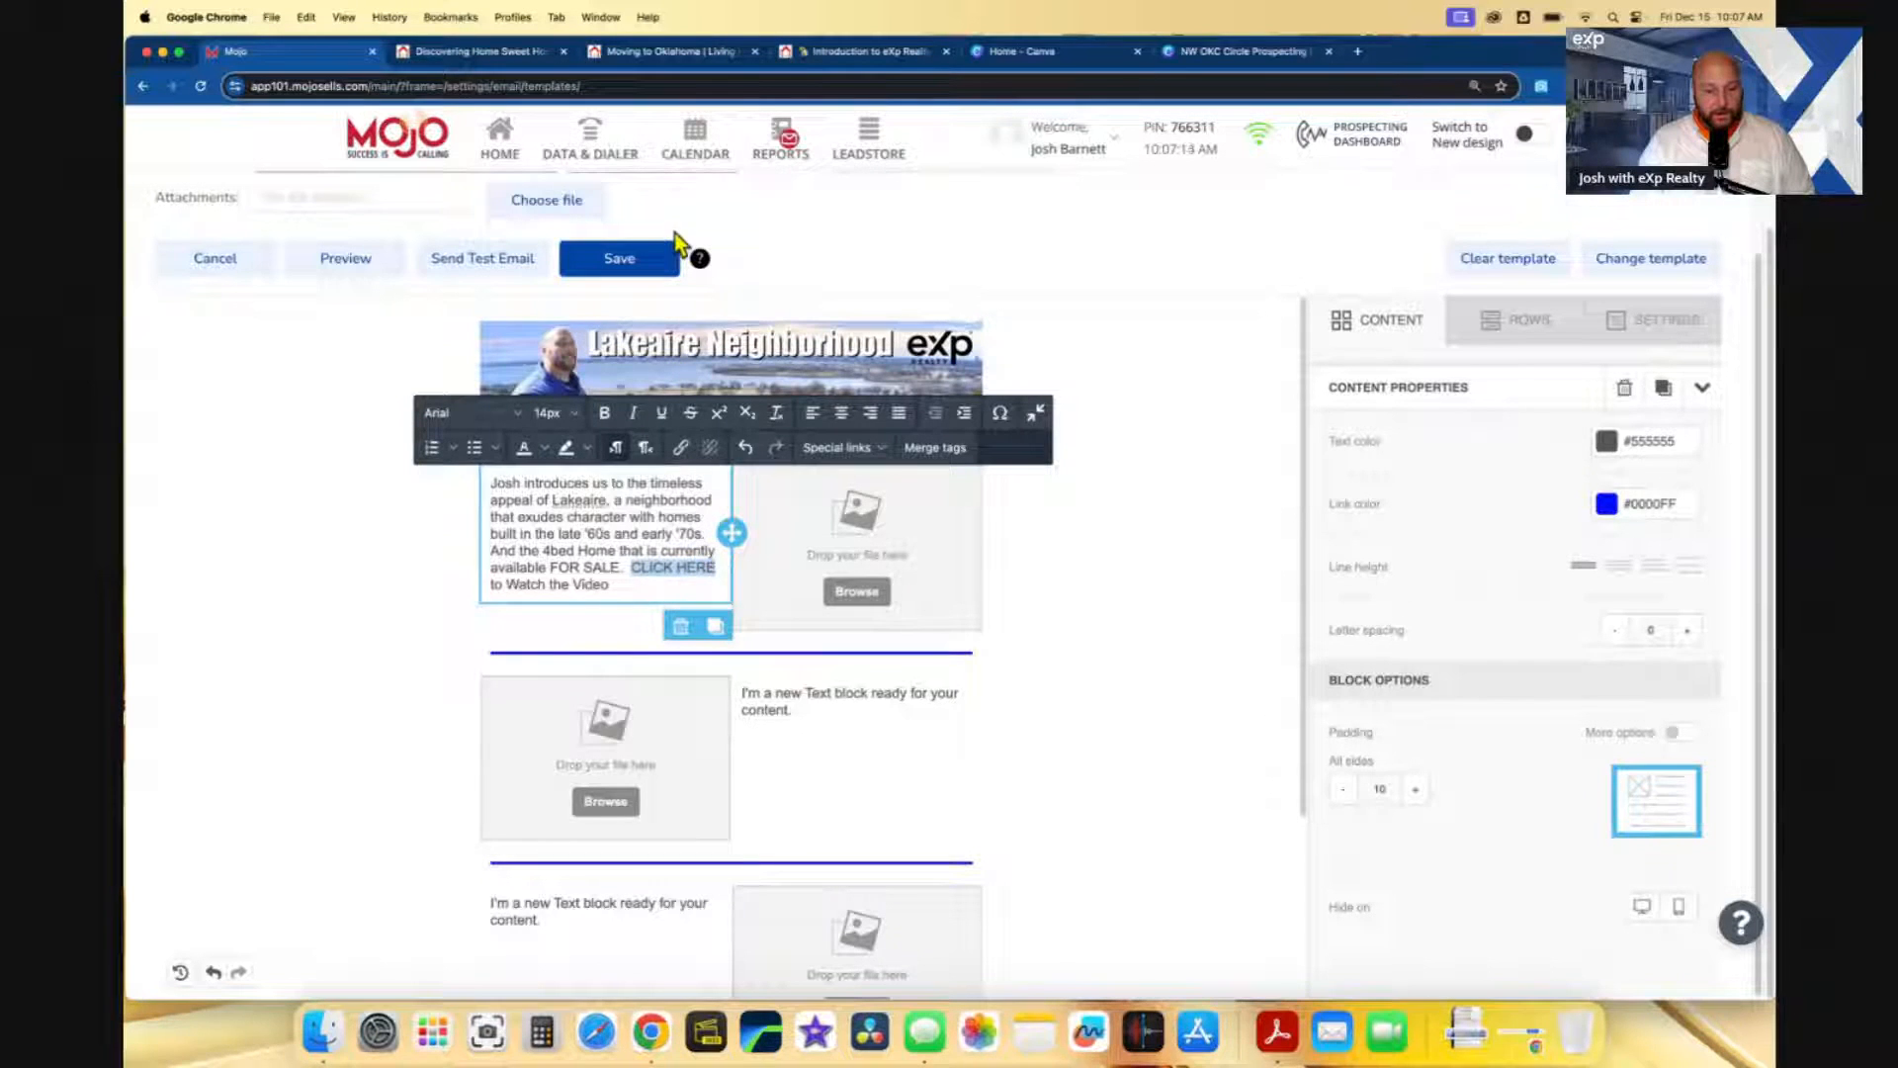
{"action": "left_click", "coordinate": [547, 62]}
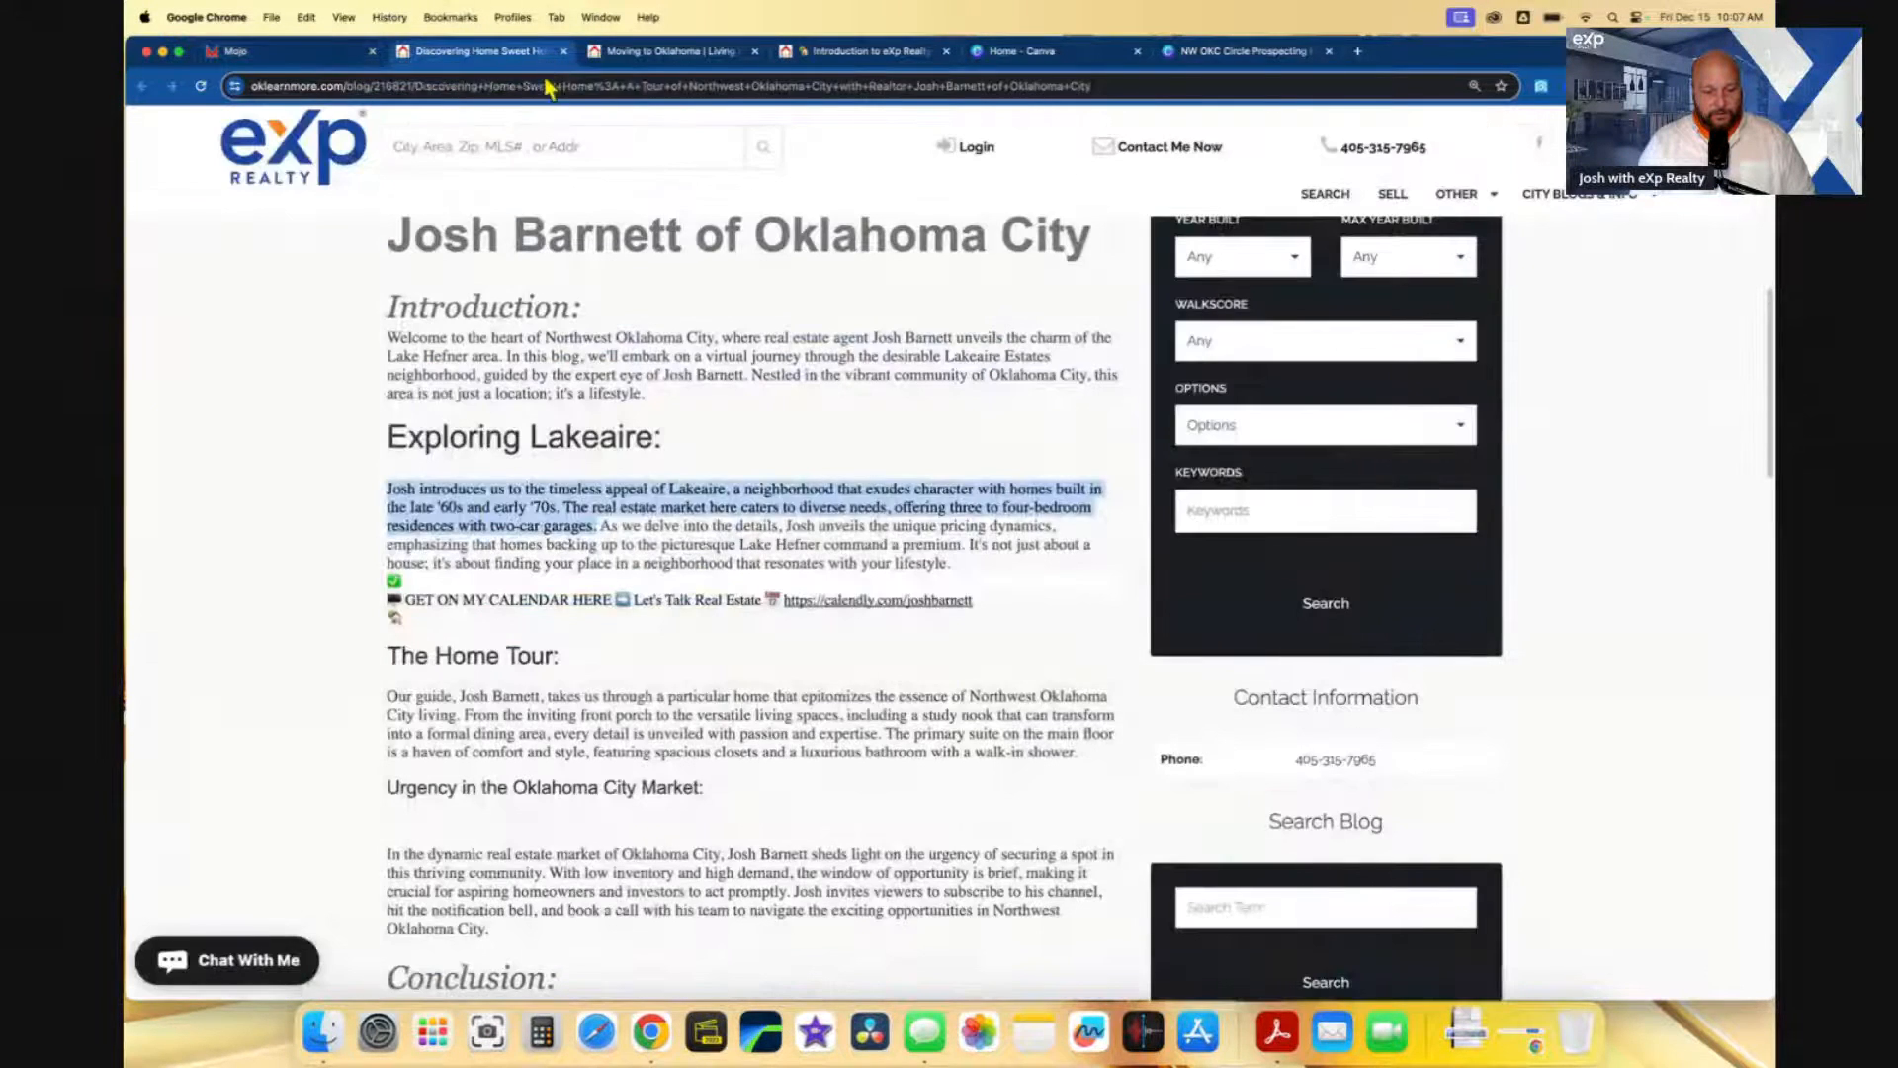
- Link CLICK HERE in the intro text to the copied Lakeaire blog post URL
{"action": "left_click", "coordinate": [544, 79]}
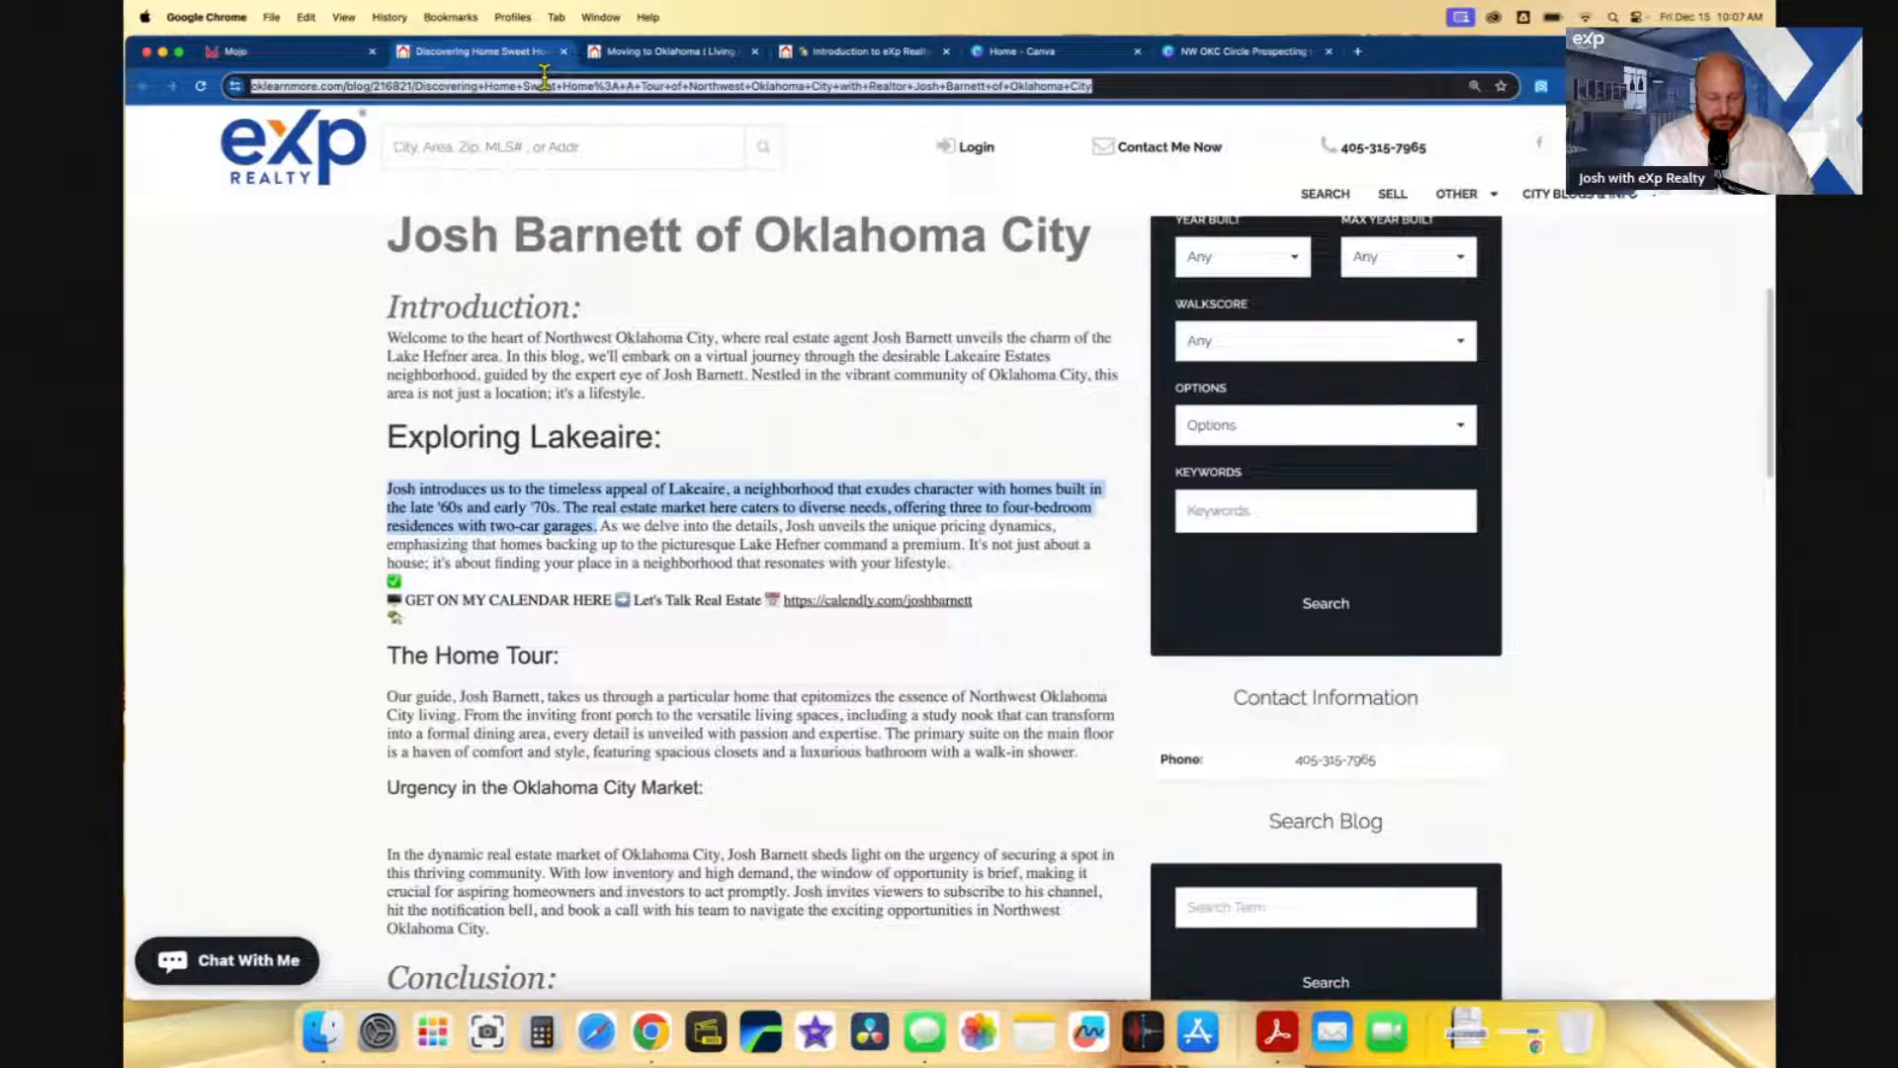
{"action": "left_click", "coordinate": [326, 55]}
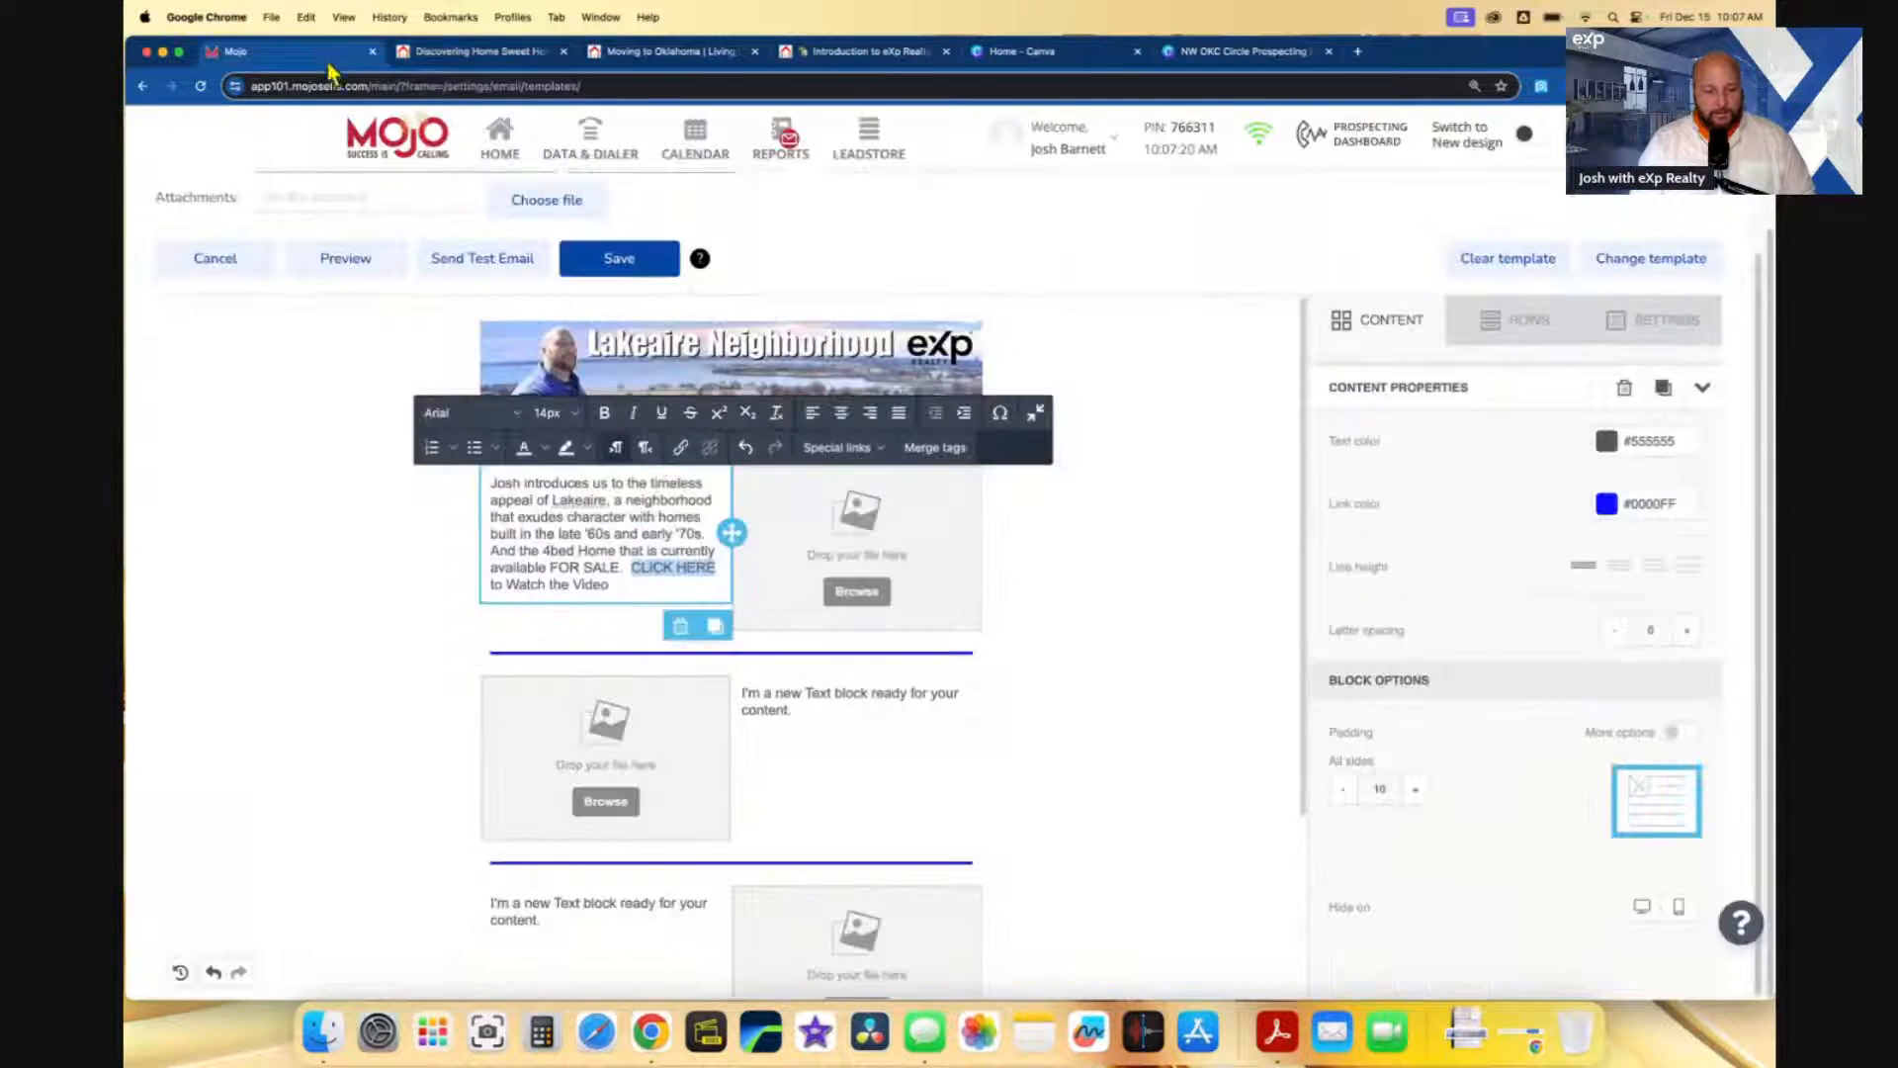
{"action": "left_click", "coordinate": [681, 448]}
{"action": "key", "text": "super+v"}
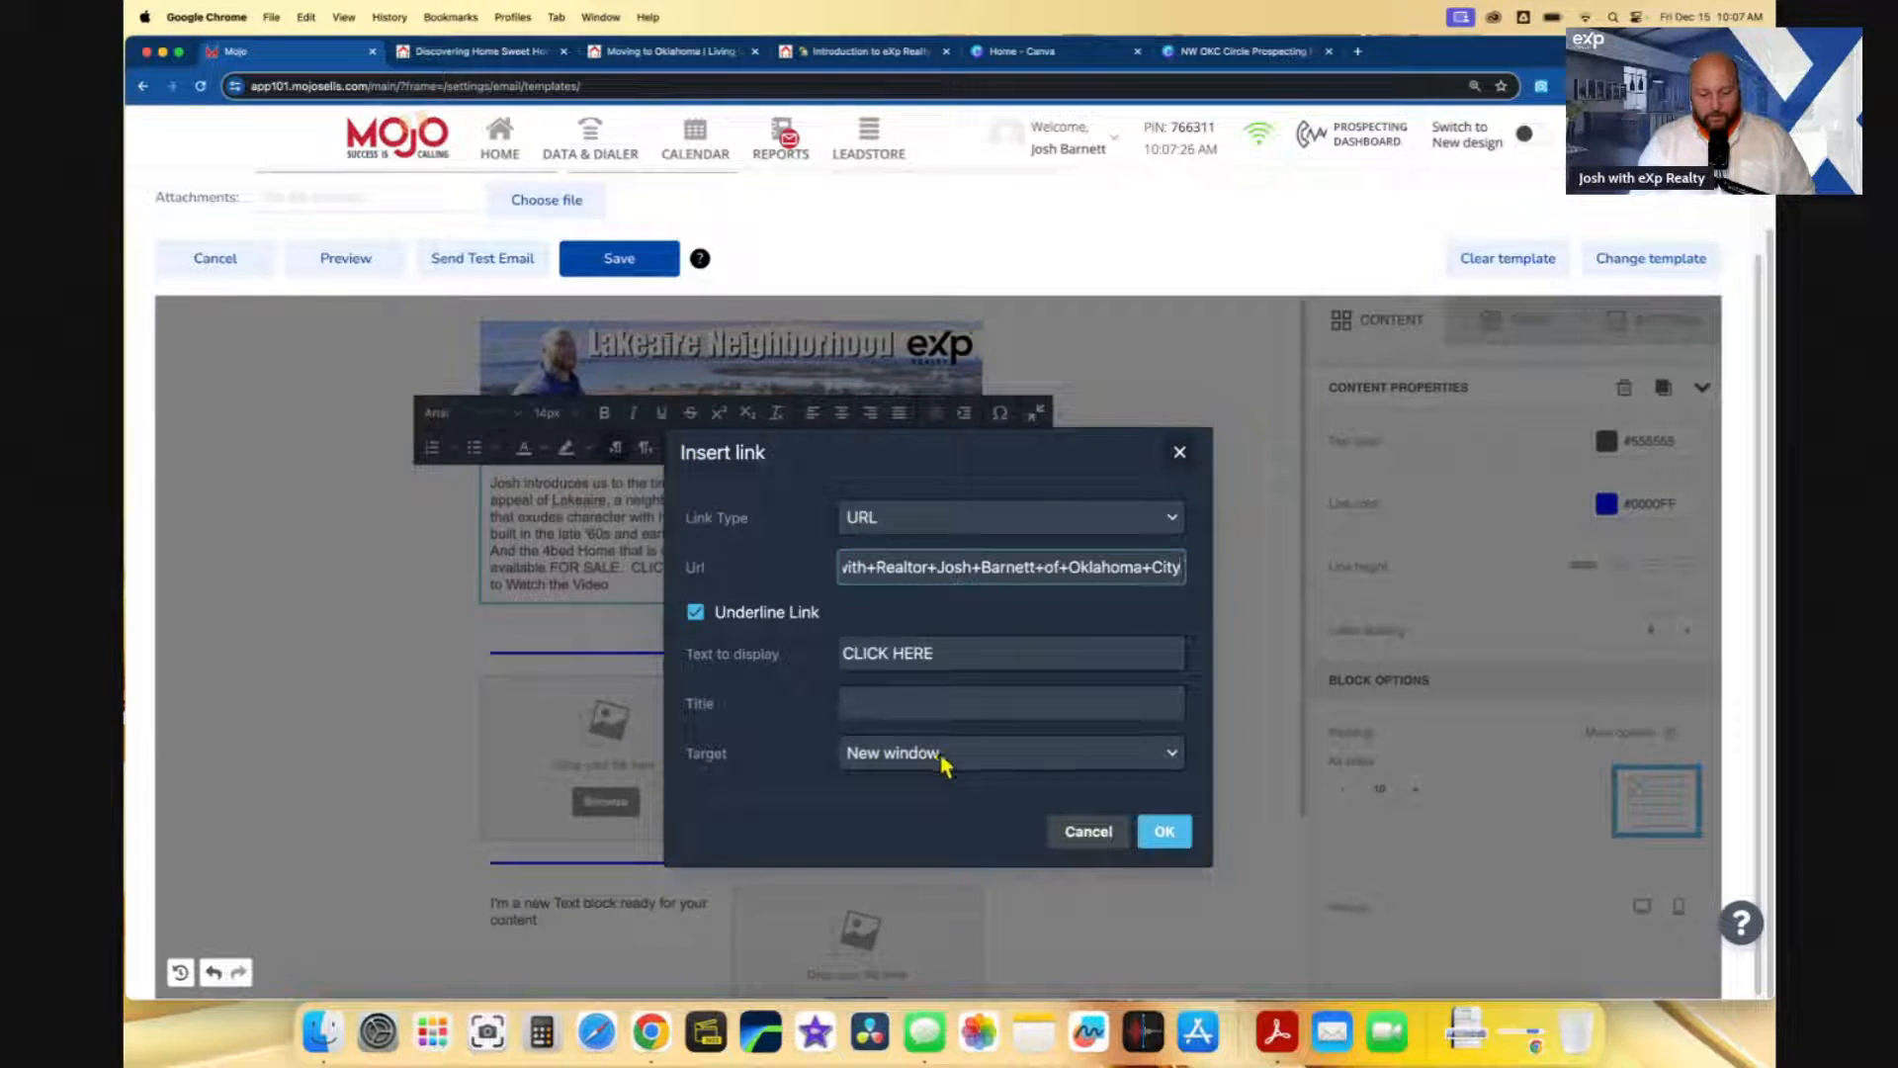
{"action": "left_click", "coordinate": [1165, 831]}
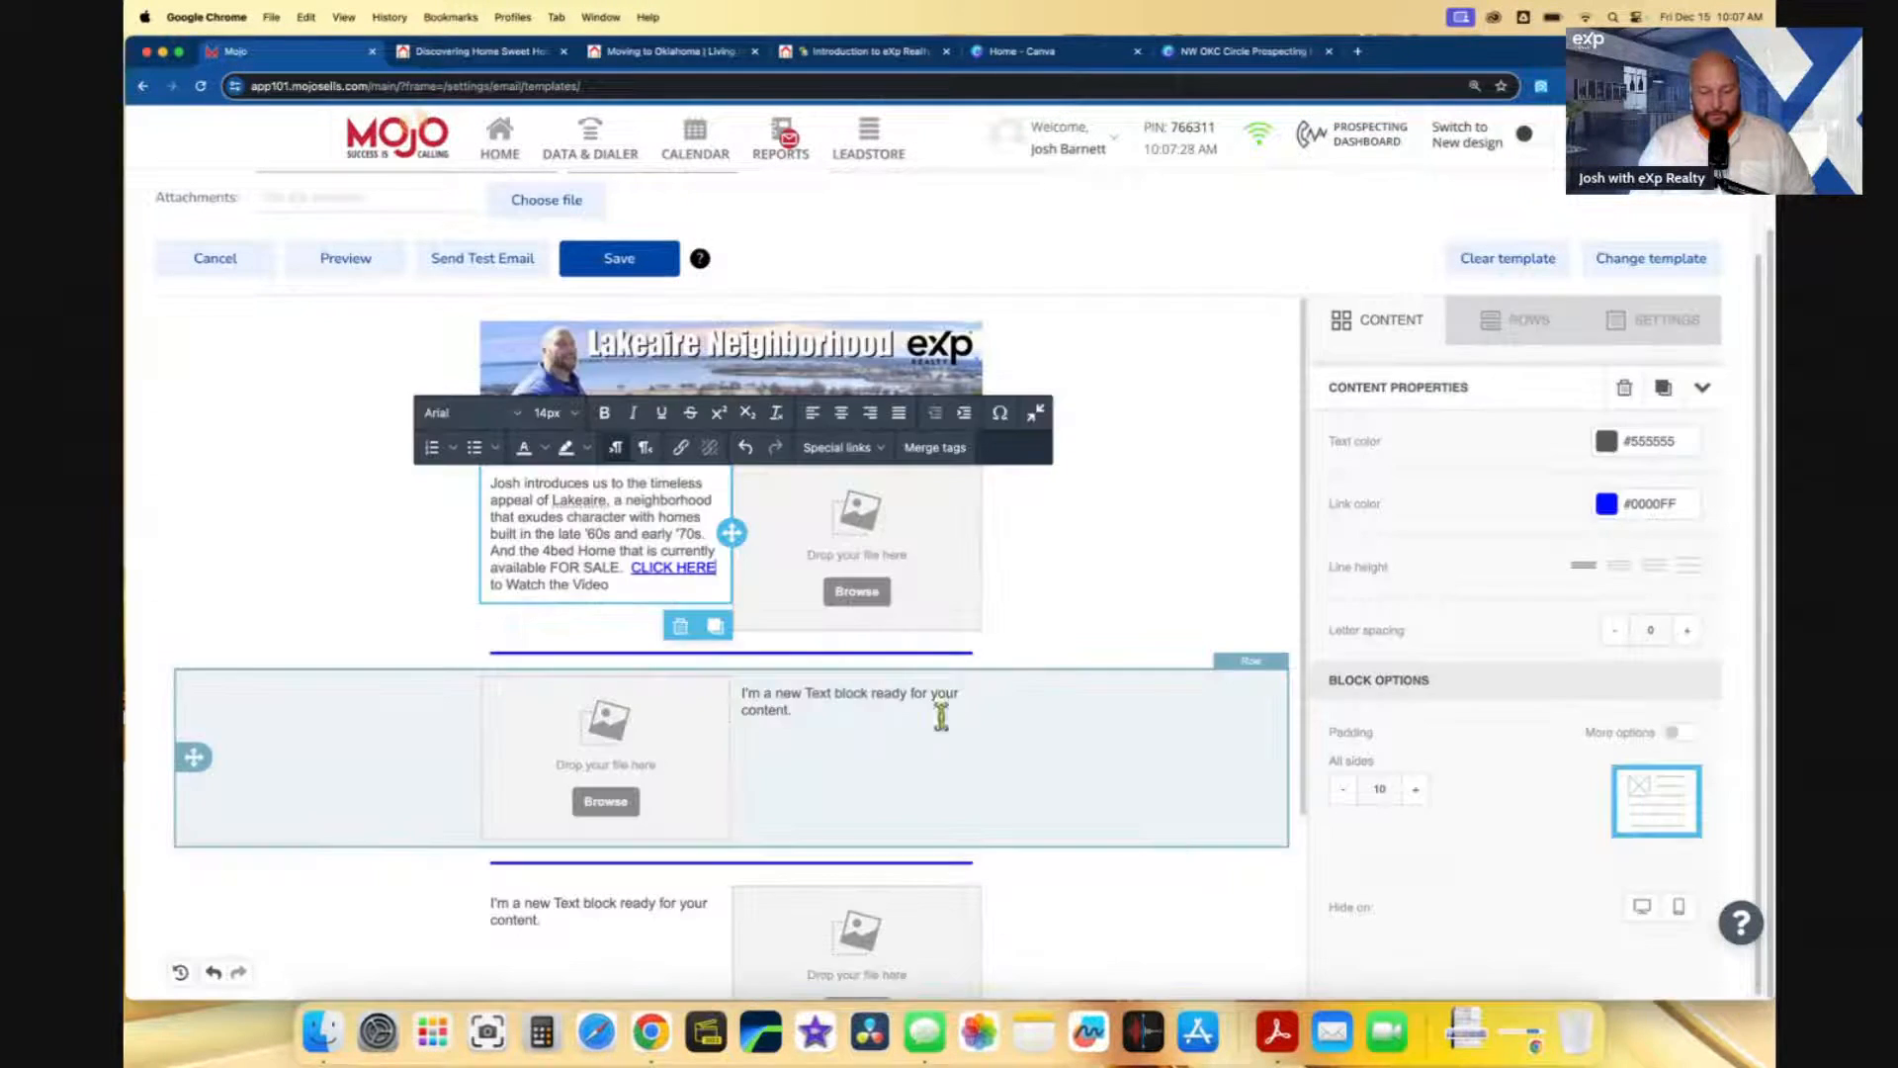
{"action": "left_click", "coordinate": [869, 599]}
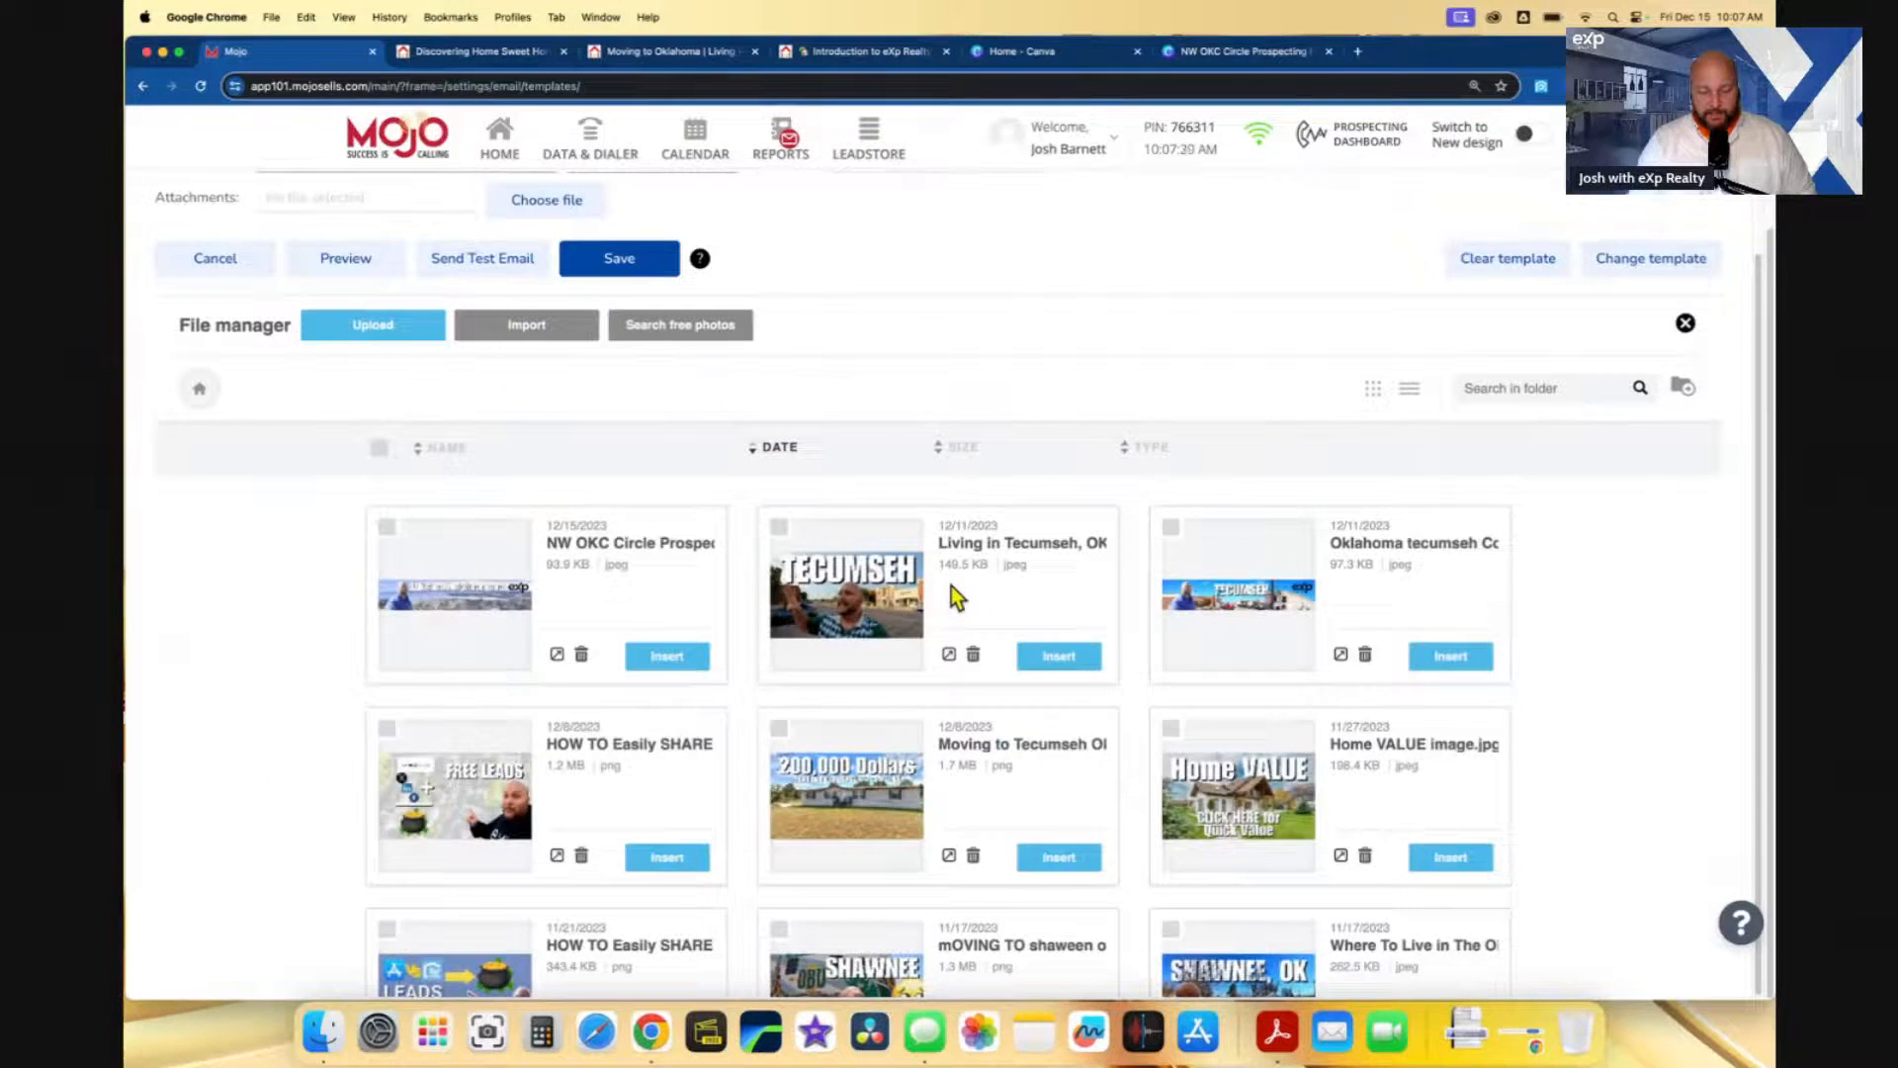
- Upload the Oklahoma City $260,000 house photo and insert it into the image slot beside the intro
{"action": "left_click", "coordinate": [378, 329]}
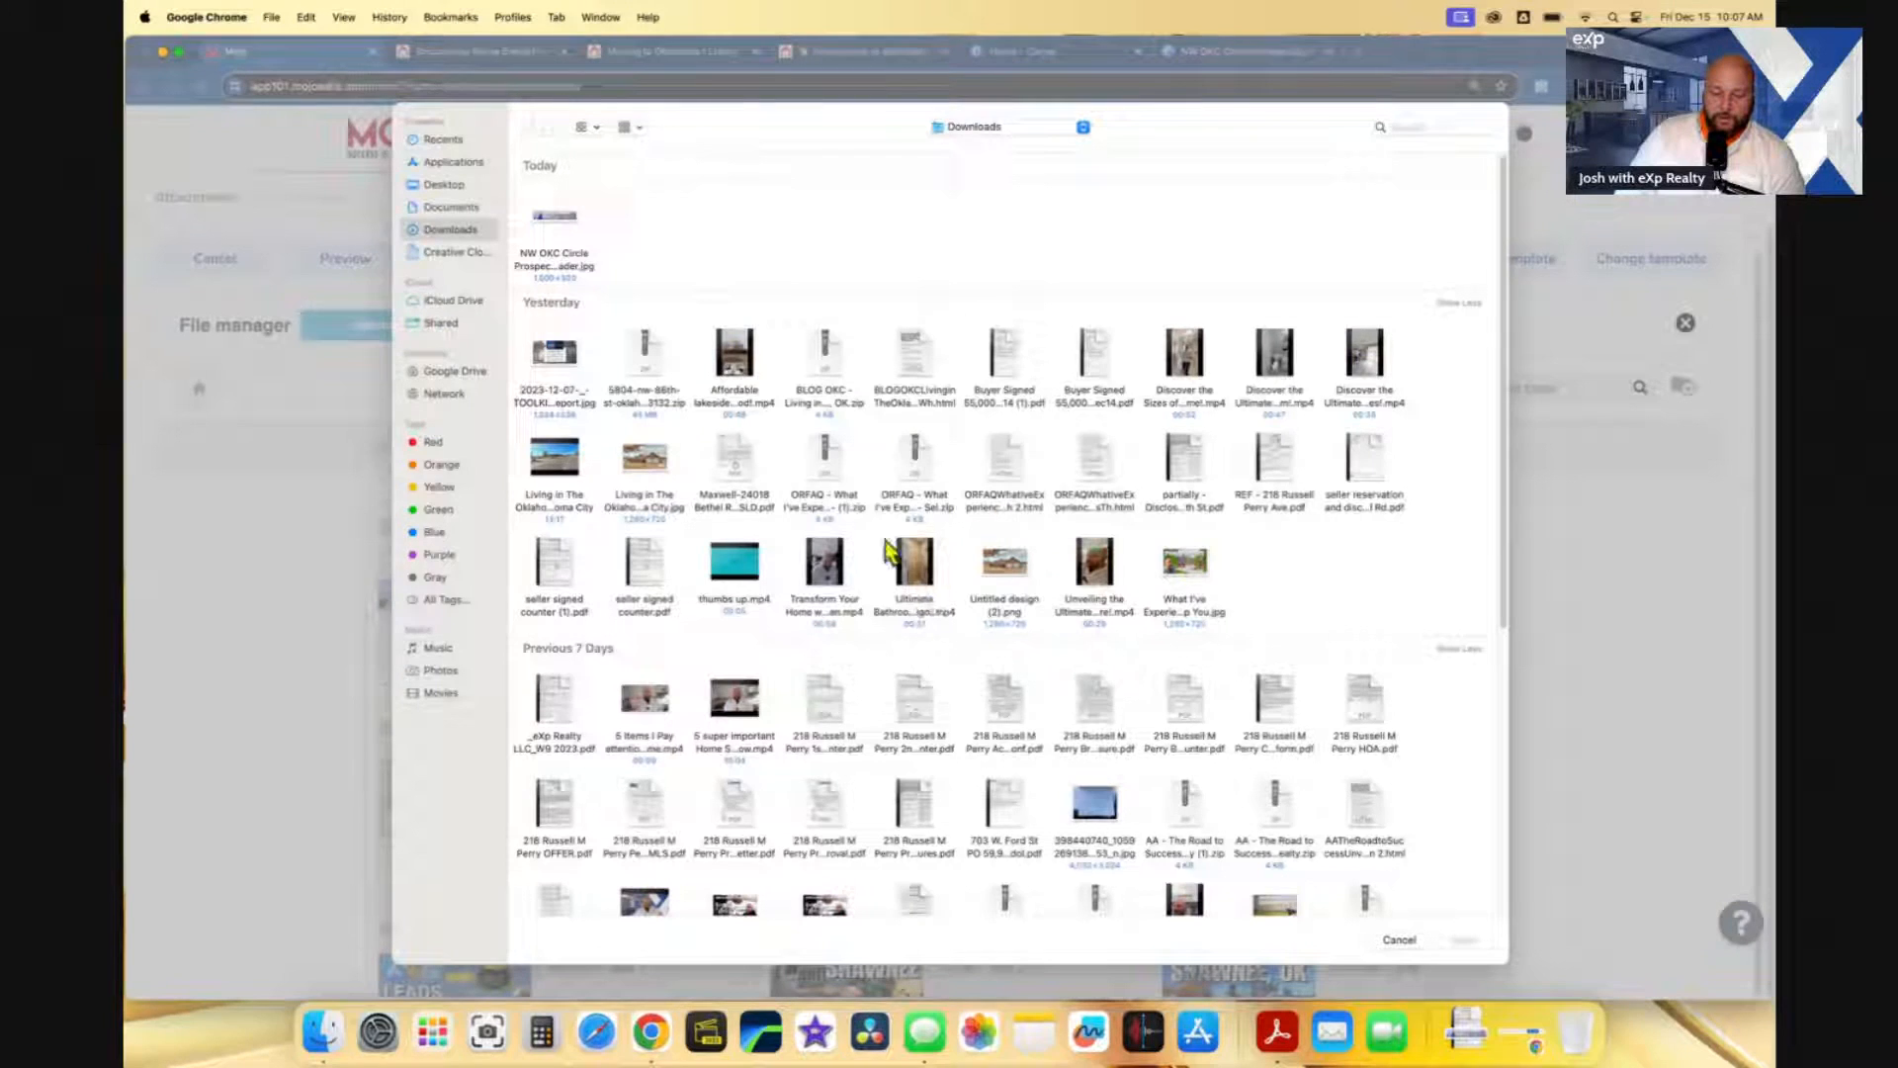
{"action": "left_click", "coordinate": [664, 477]}
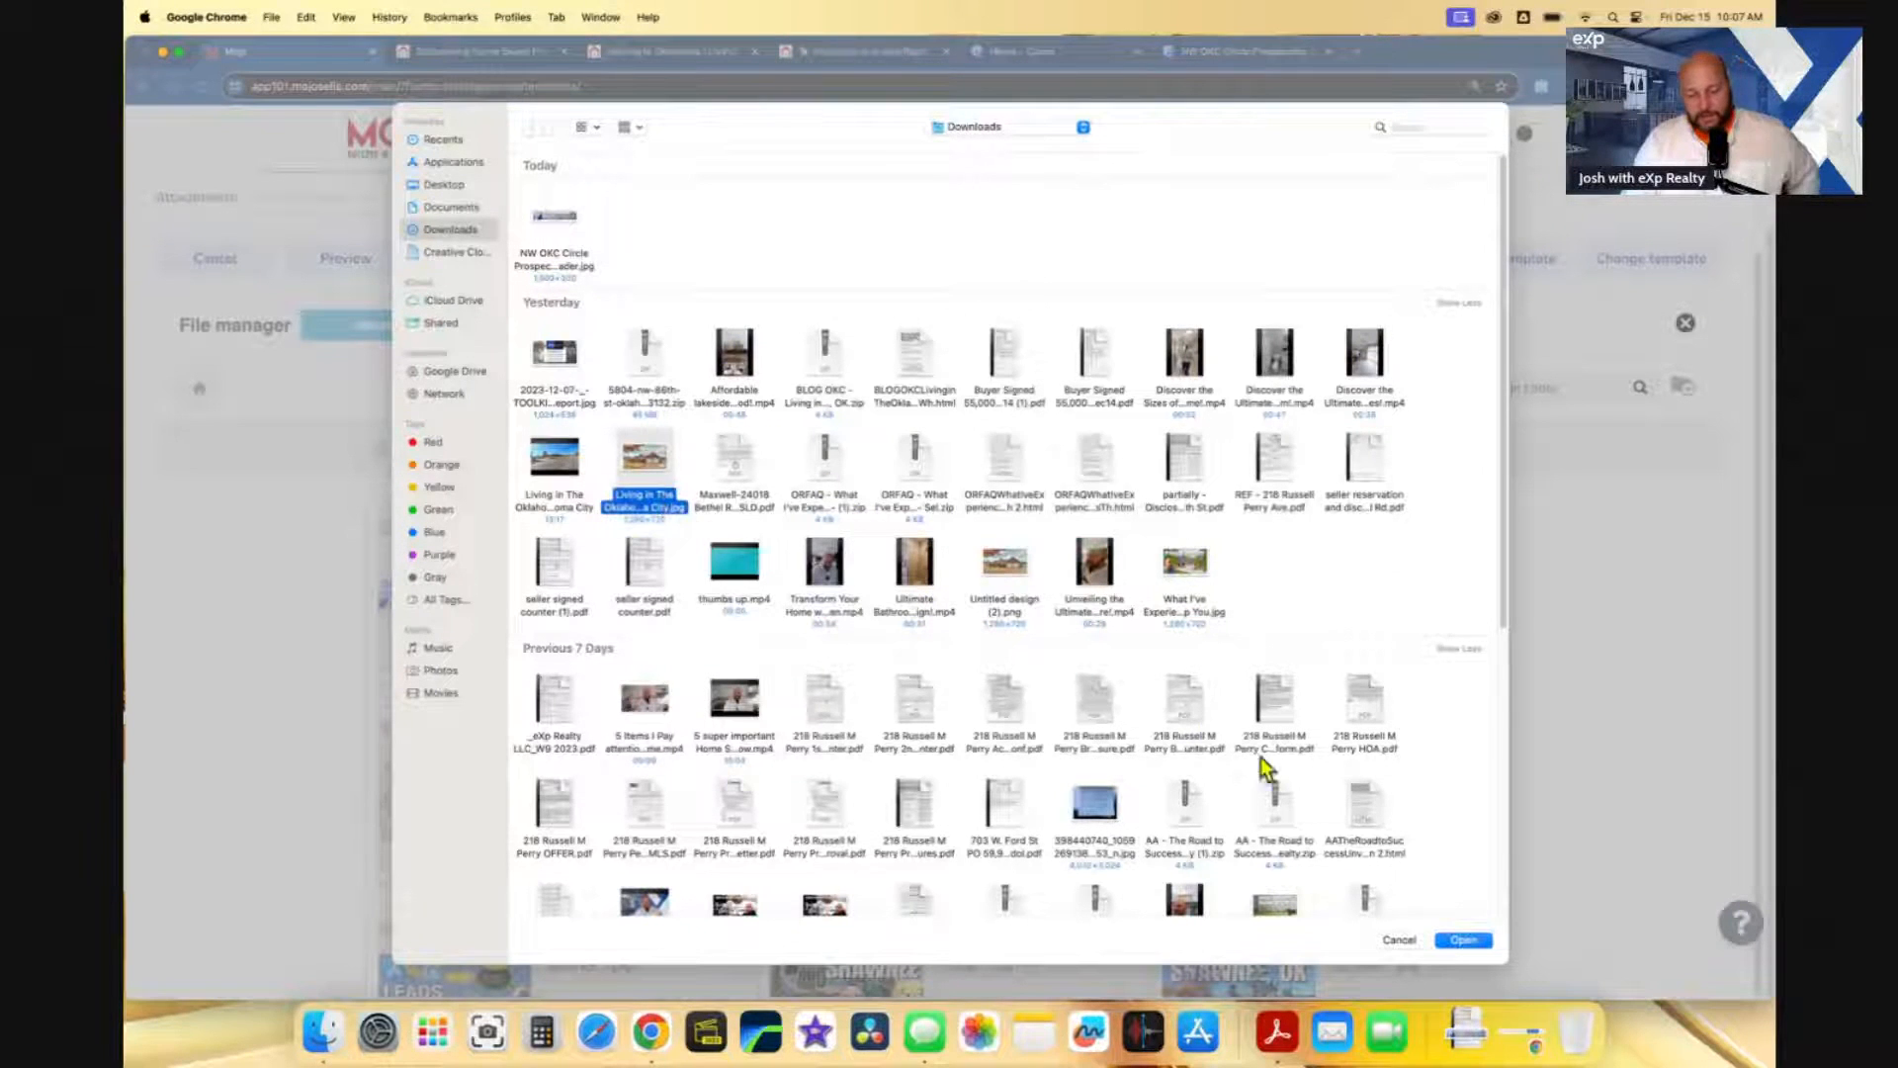
{"action": "left_click", "coordinate": [1463, 940]}
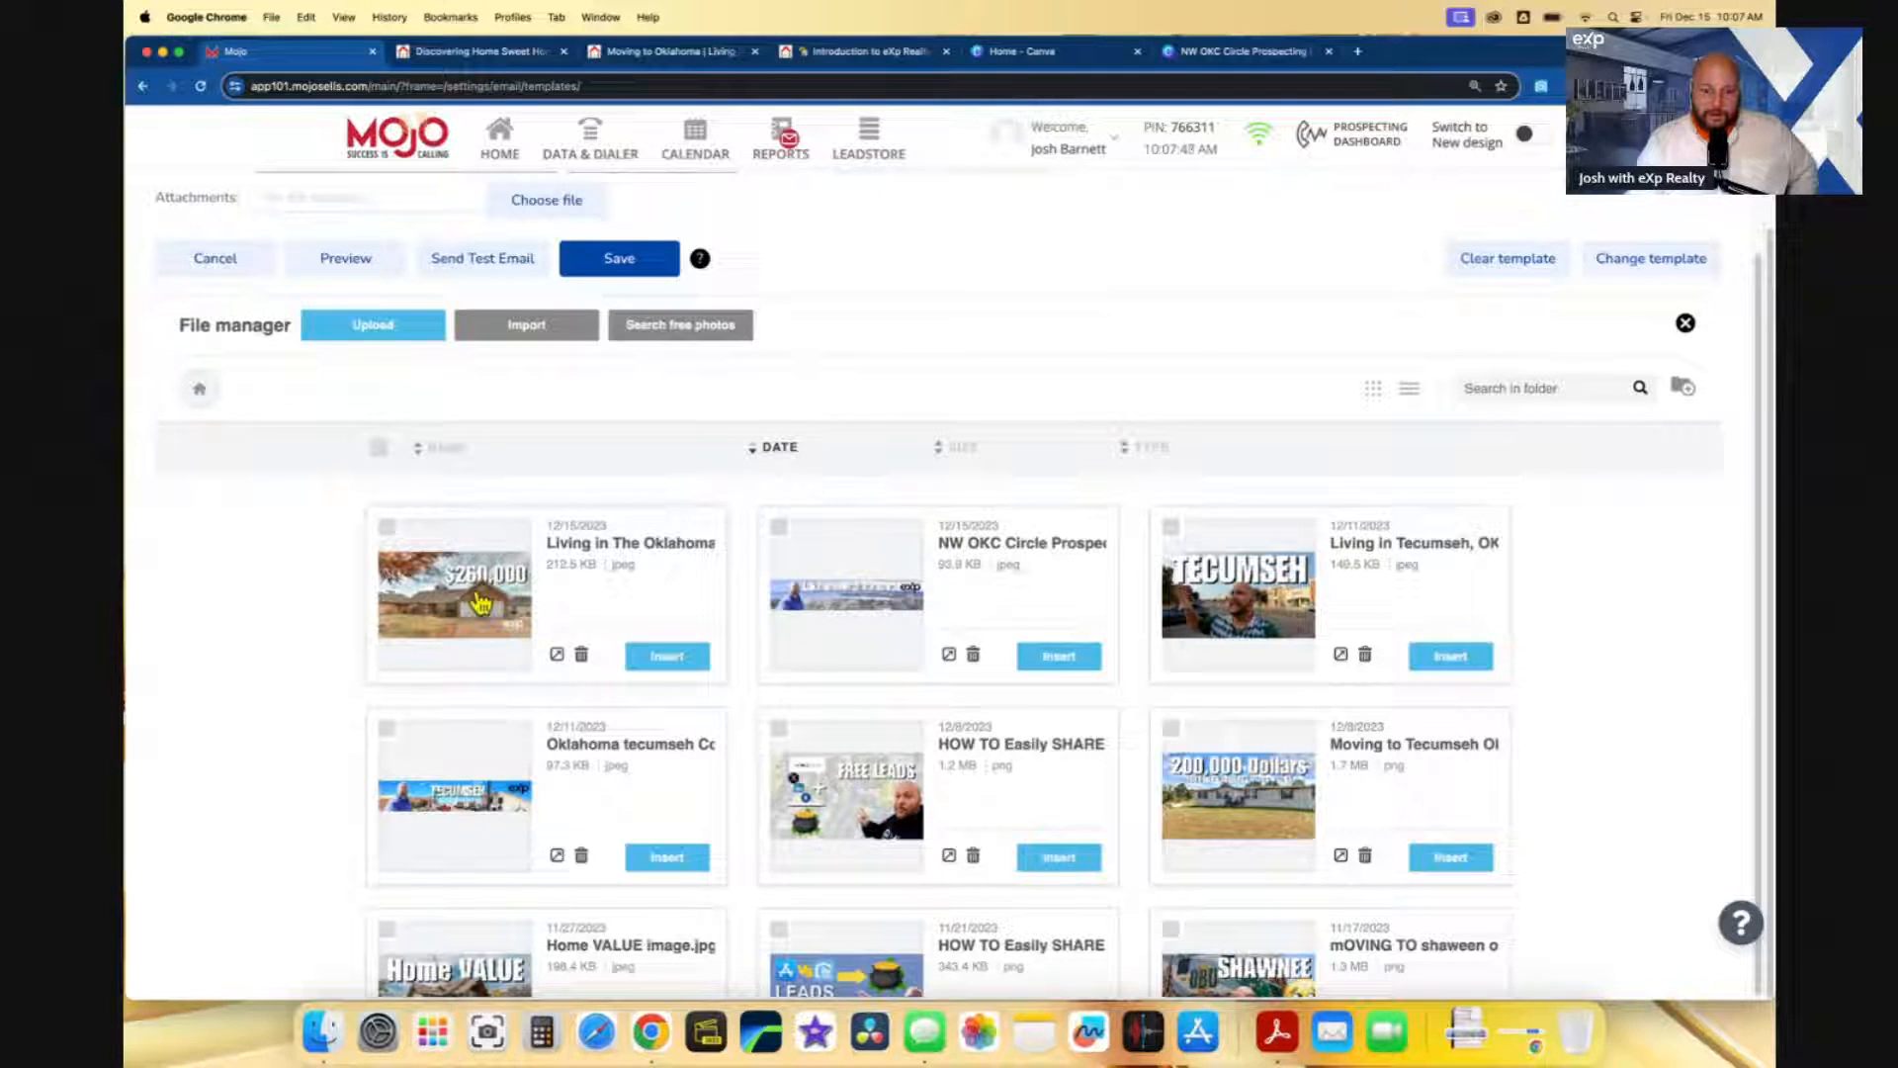
{"action": "left_click", "coordinate": [664, 656]}
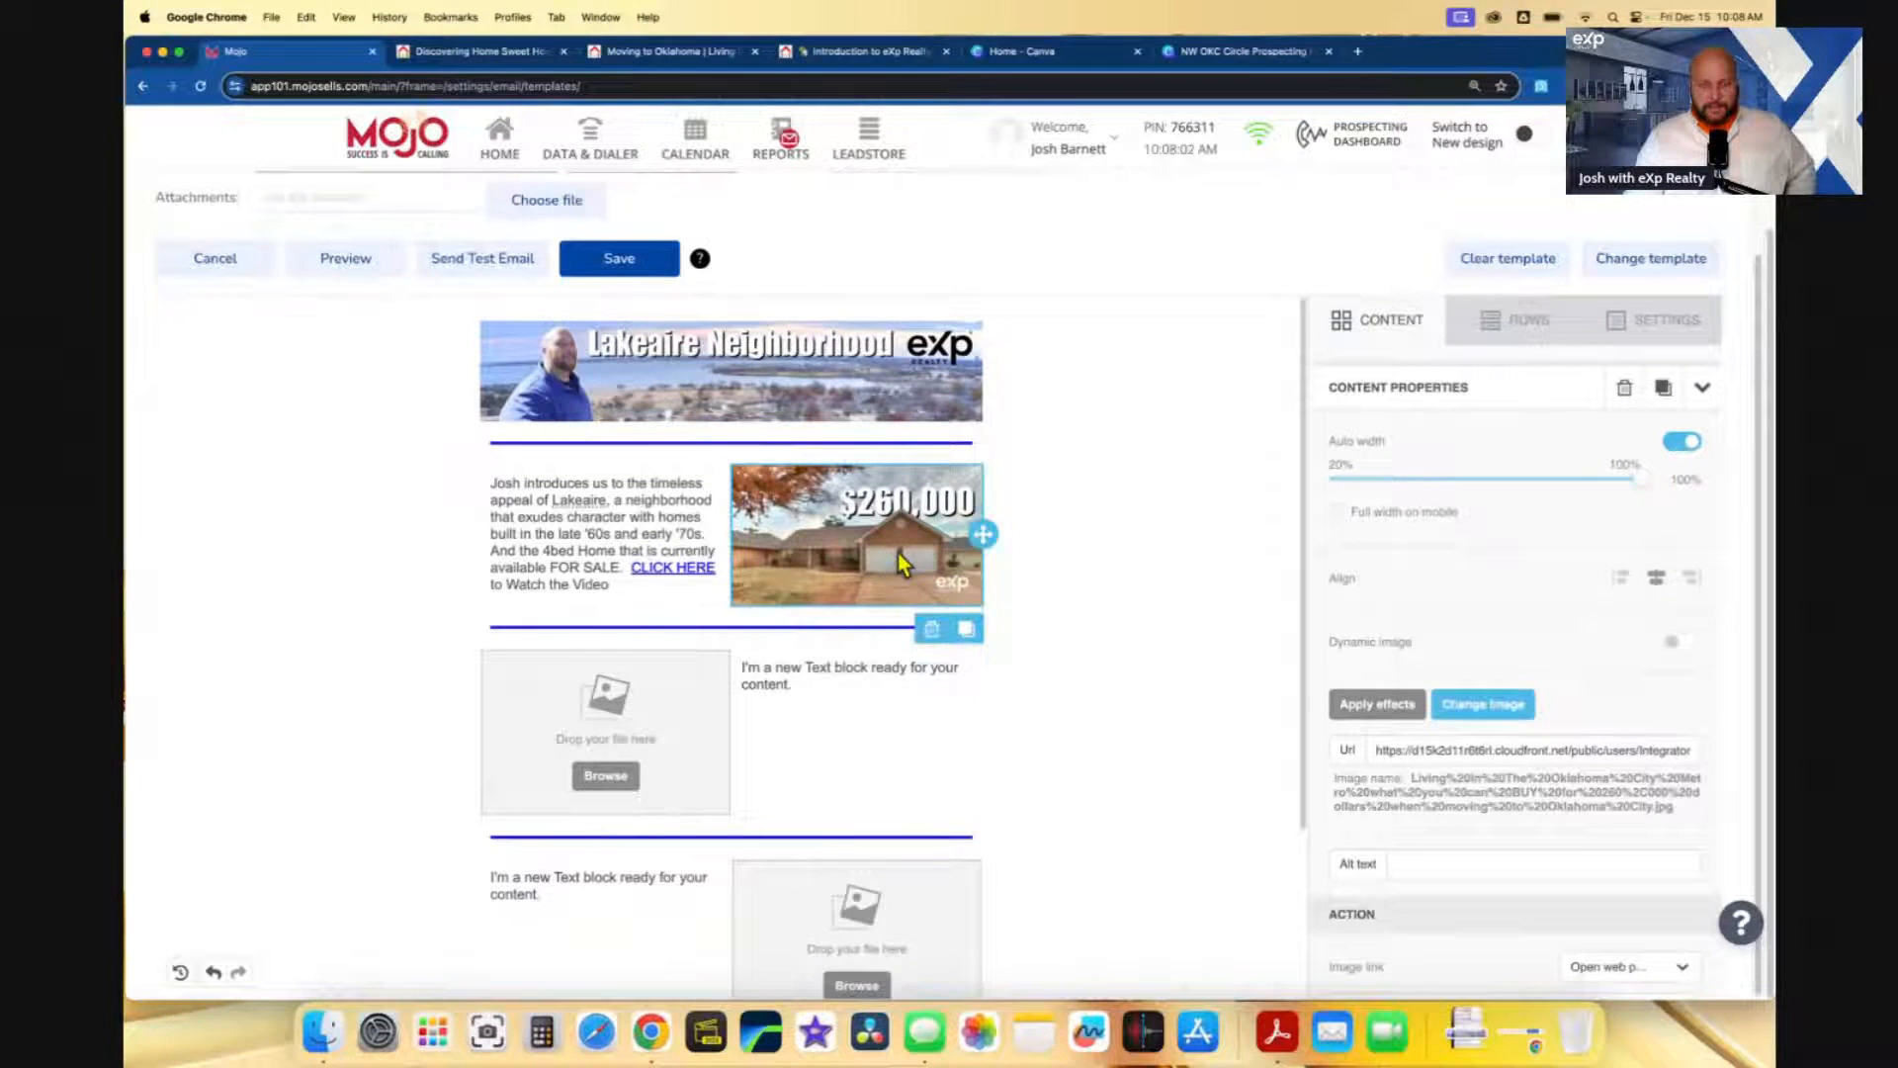
- Delete the empty image-and-text row below the house intro
{"action": "scroll", "coordinate": [881, 614], "scroll_direction": "down", "scroll_amount": 1}
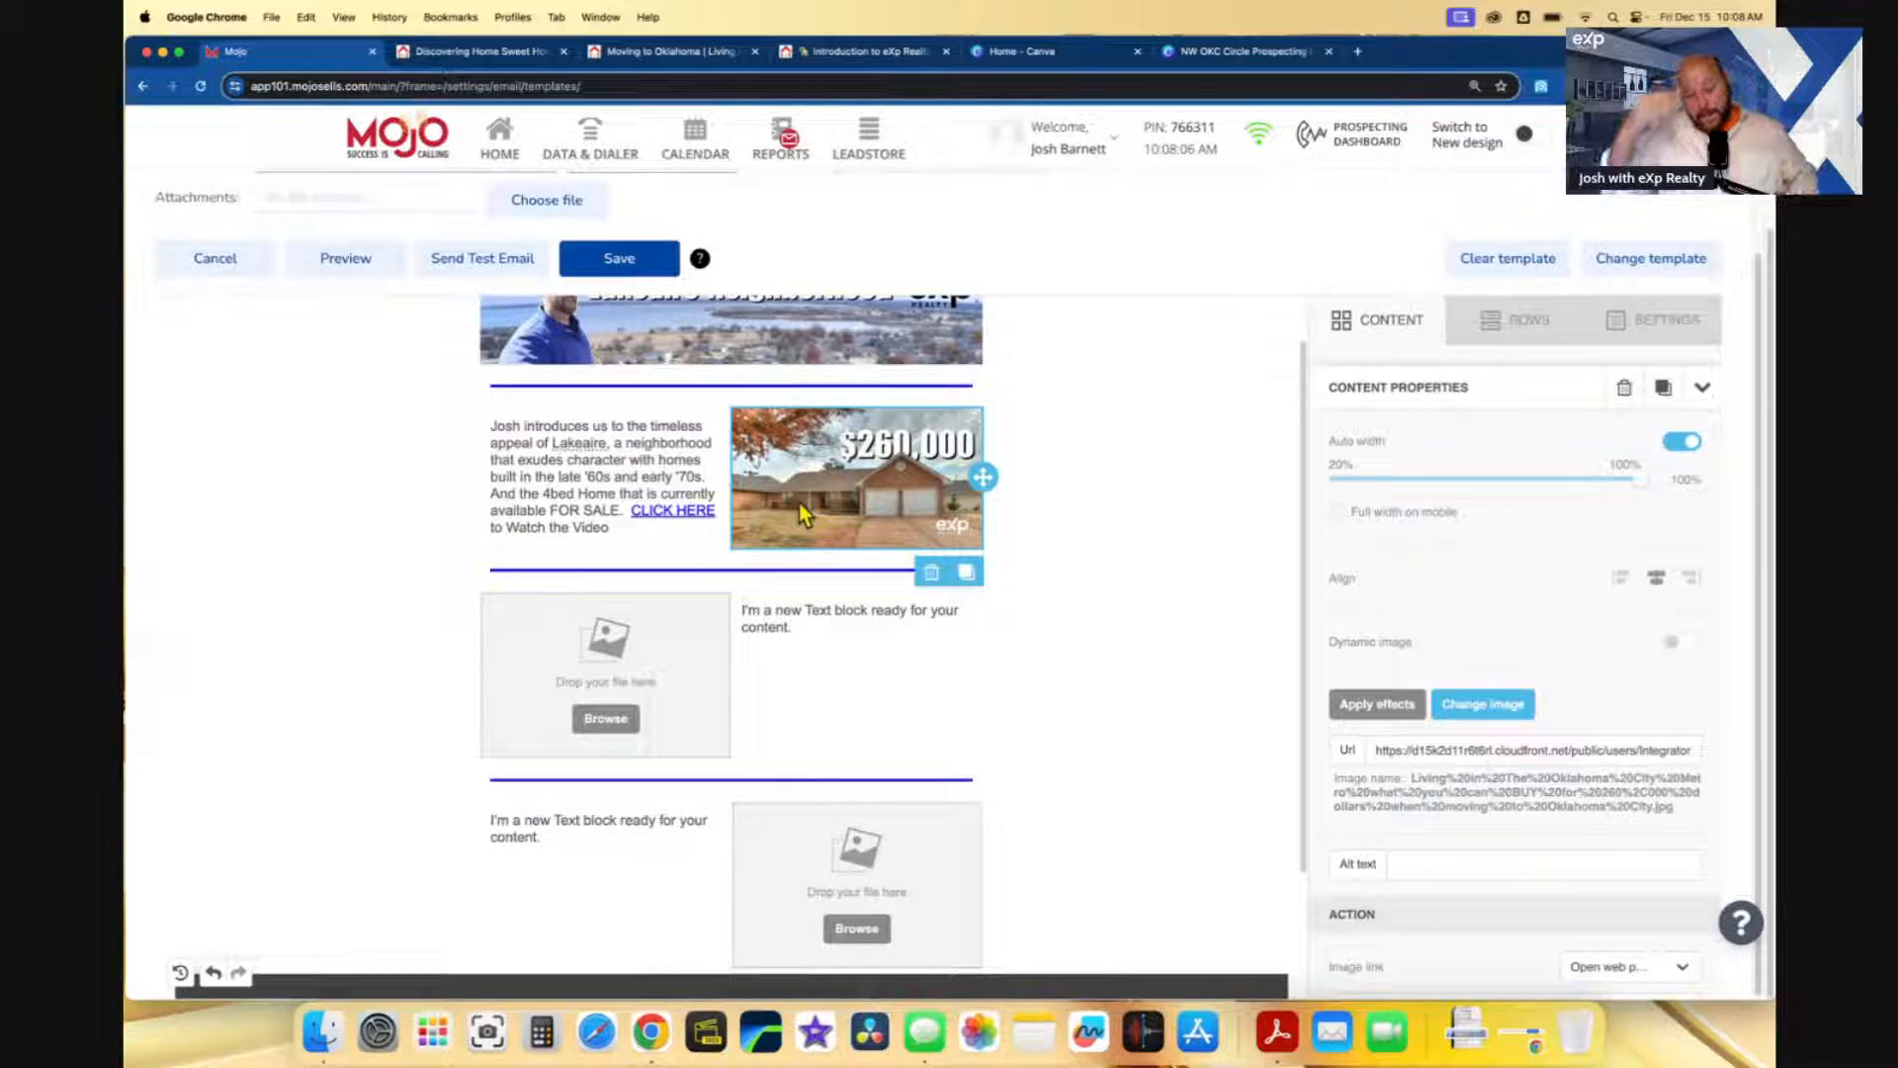
{"action": "scroll", "coordinate": [835, 629], "scroll_direction": "up", "scroll_amount": 1}
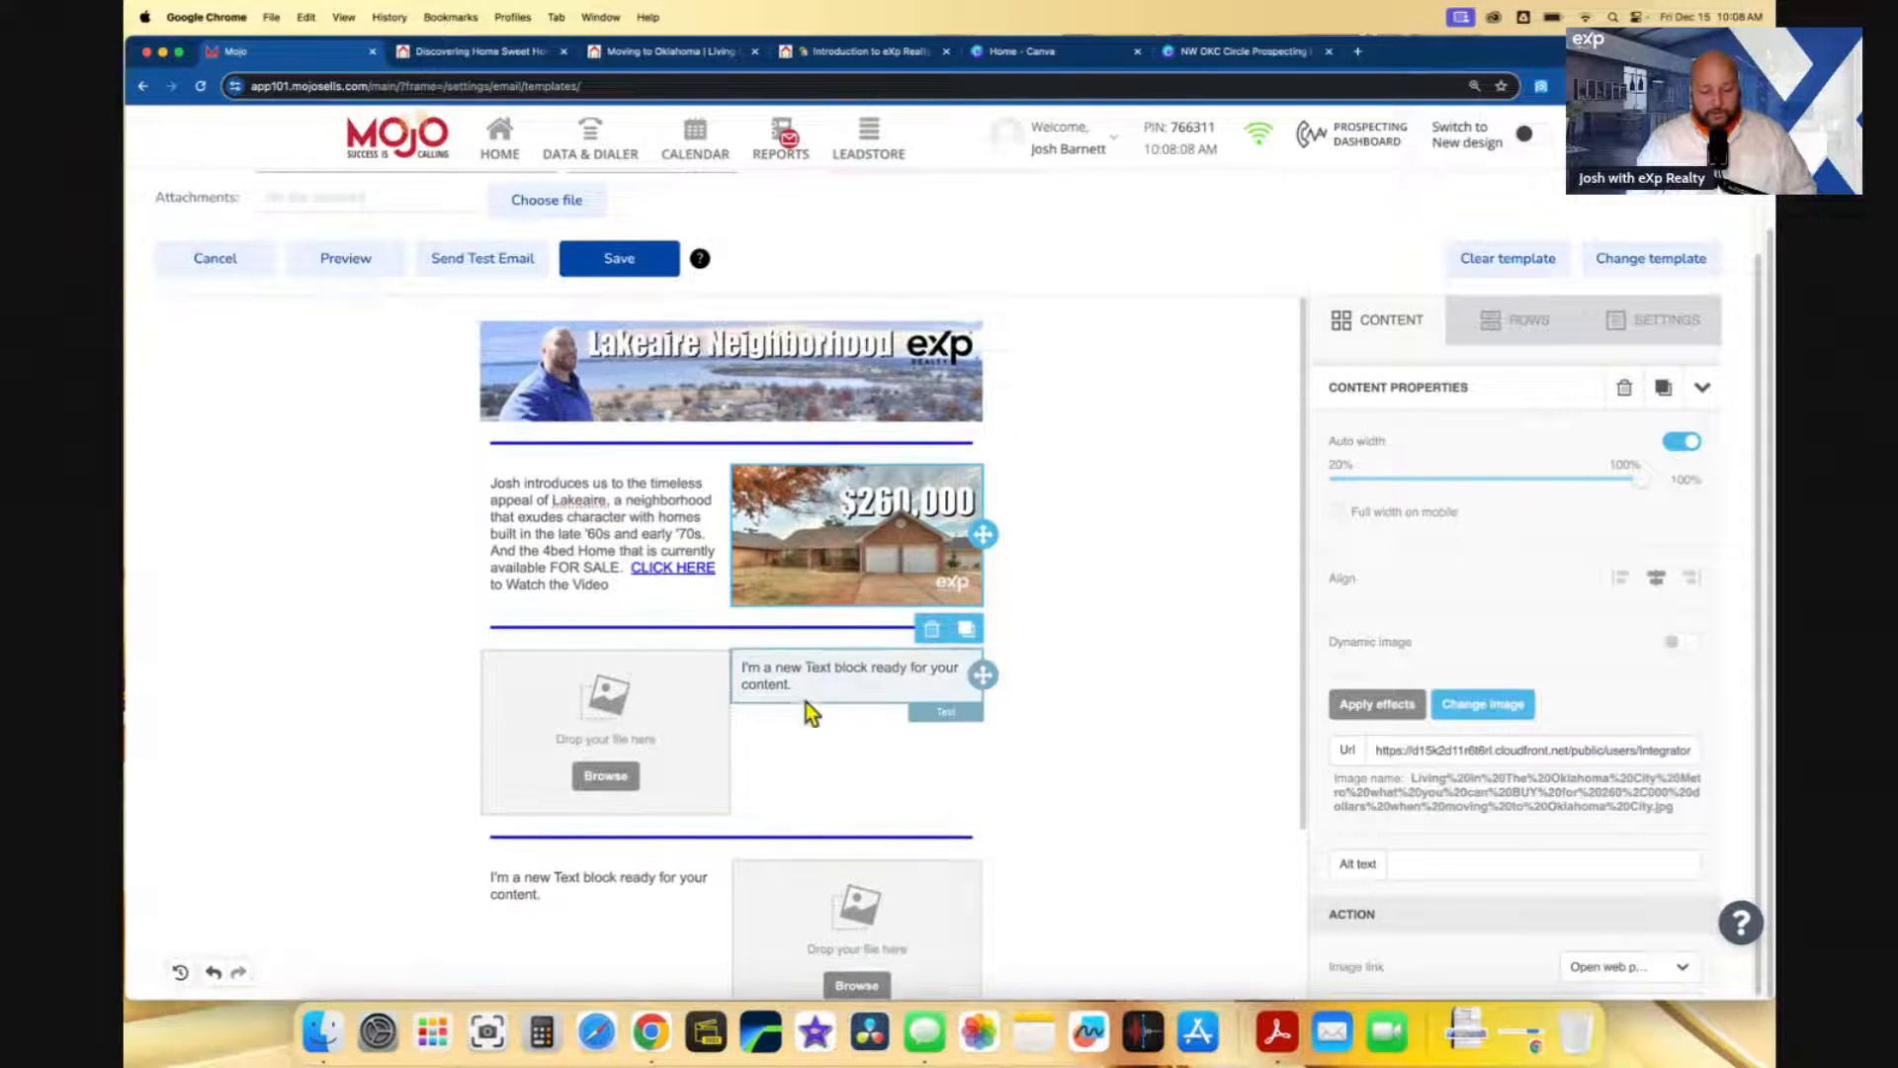
{"action": "left_click", "coordinate": [1135, 730]}
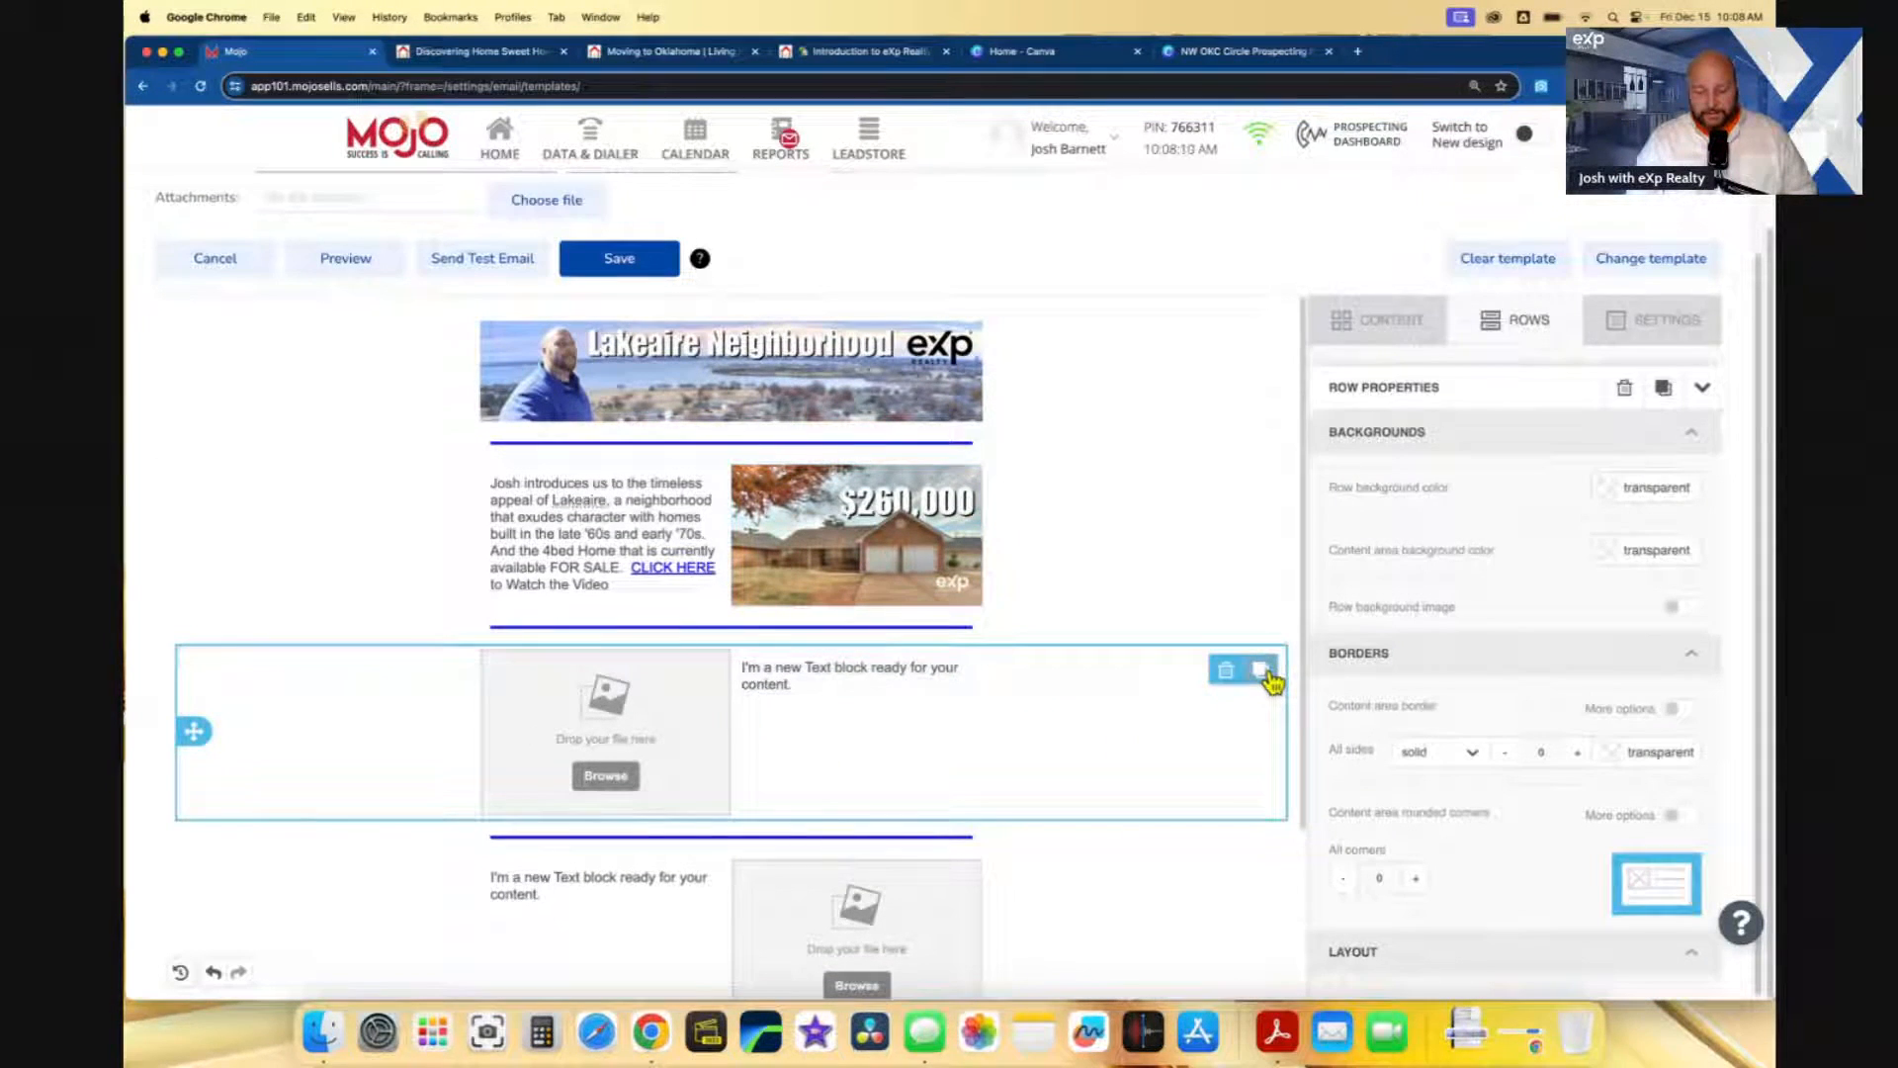
{"action": "left_click", "coordinate": [1226, 672]}
- Add an empty single-column row below the intro section
{"action": "scroll", "coordinate": [1224, 674], "scroll_direction": "down", "scroll_amount": 1}
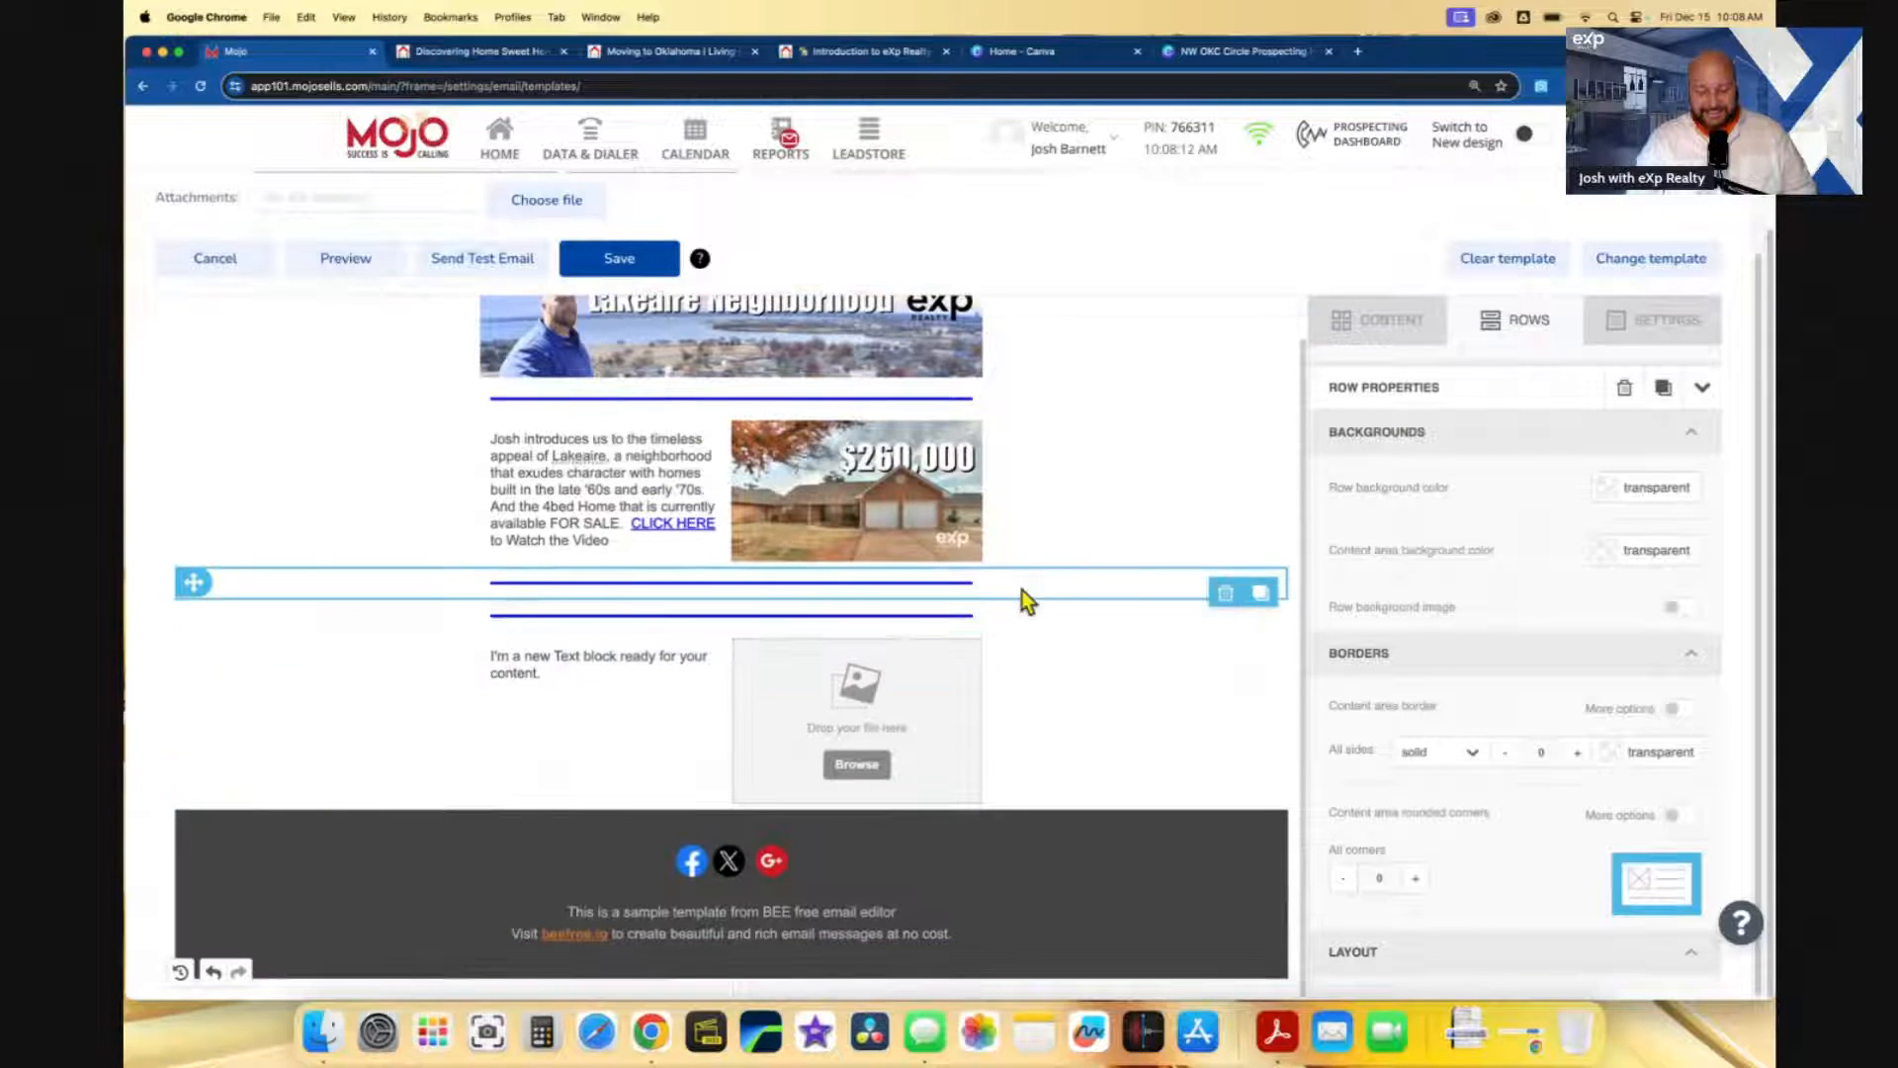
{"action": "left_click", "coordinate": [1374, 322]}
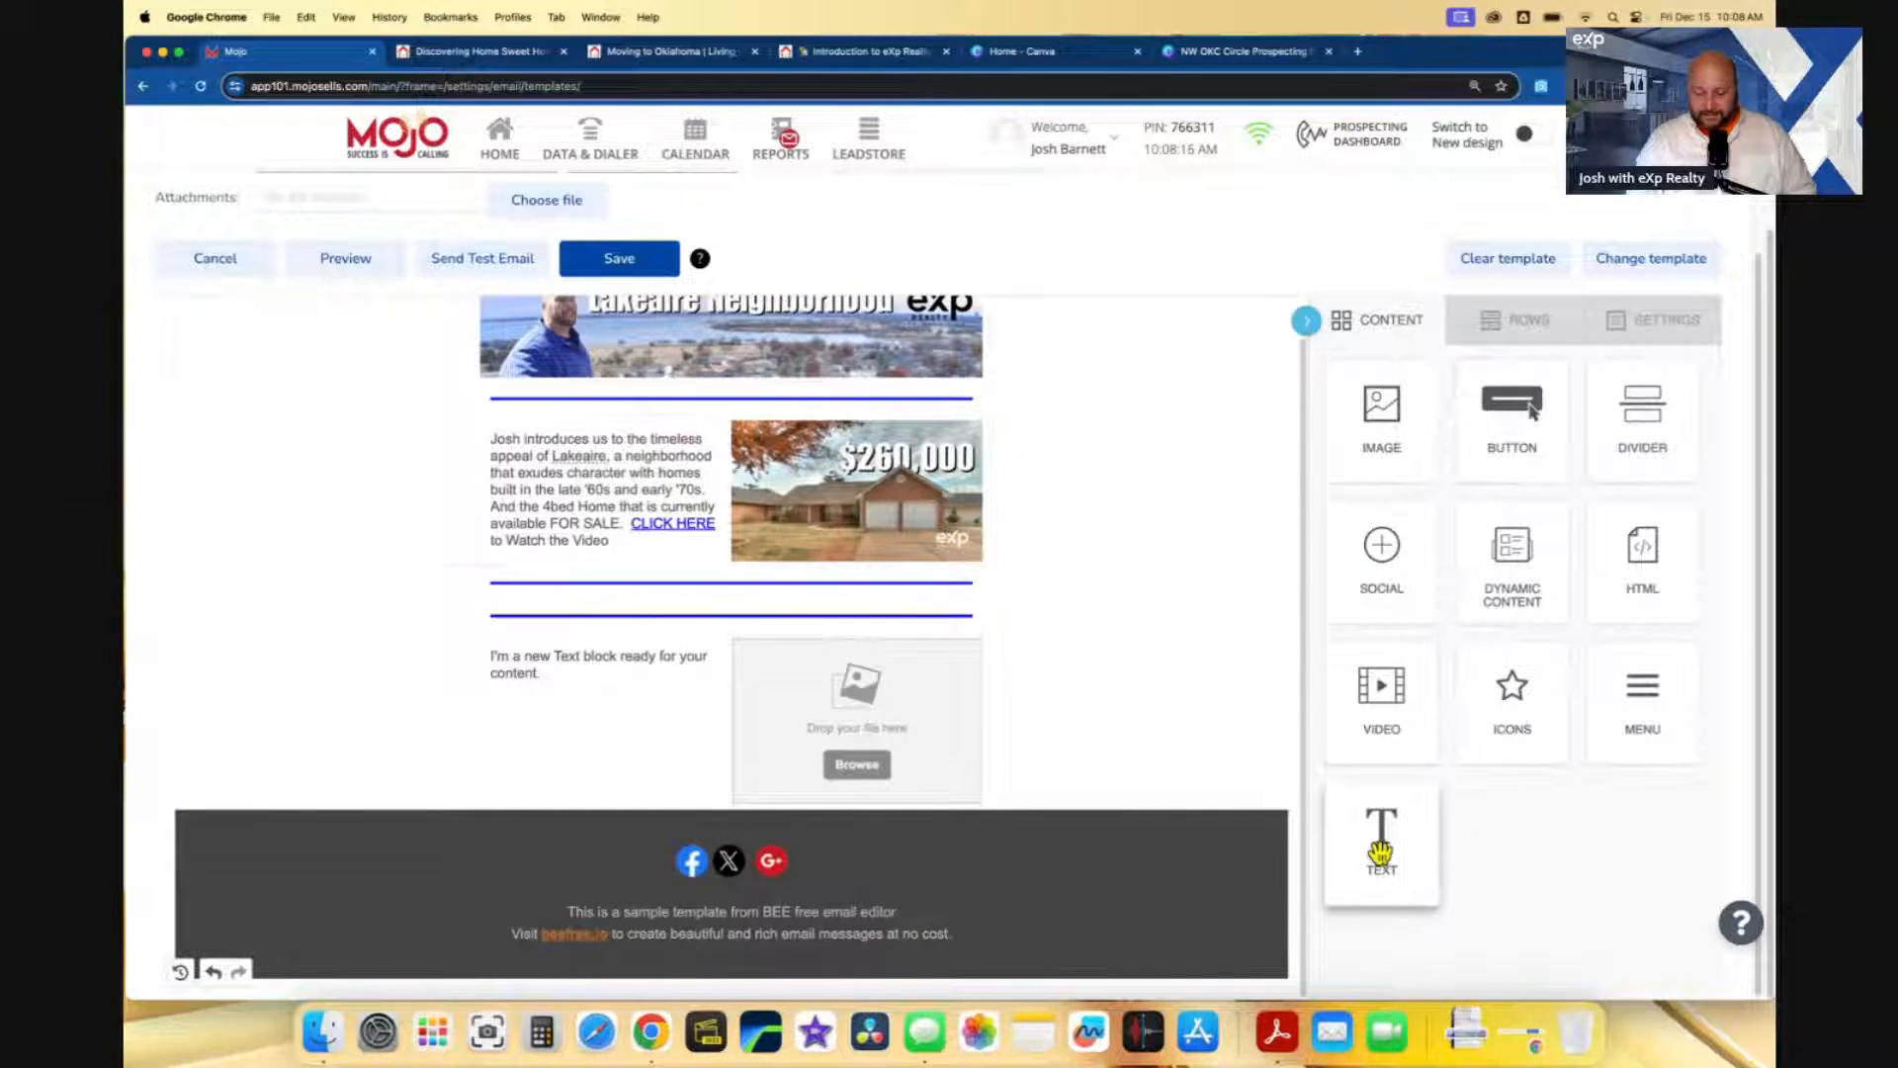
{"action": "left_click_drag", "start_coordinate": [1381, 850], "coordinate": [1319, 811]}
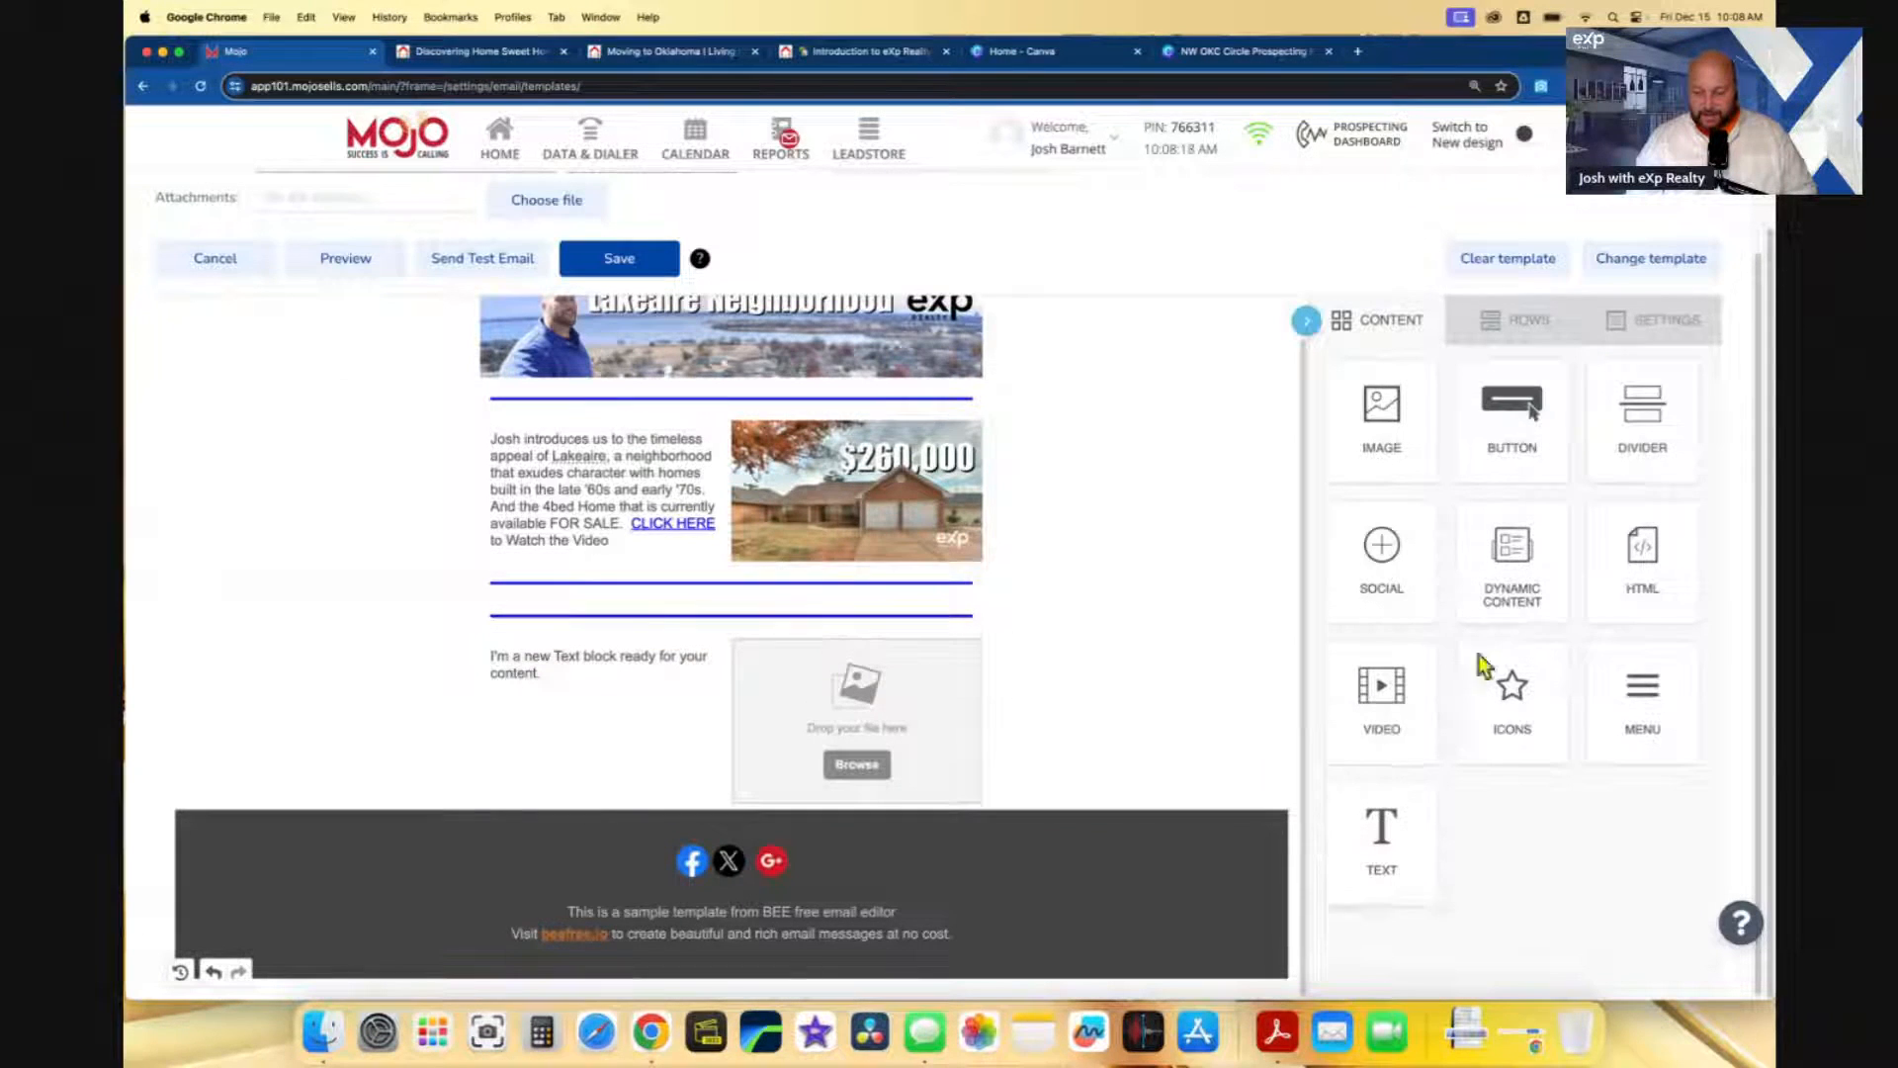
{"action": "left_click", "coordinate": [1522, 321]}
{"action": "left_click_drag", "start_coordinate": [1496, 432], "coordinate": [847, 627]}
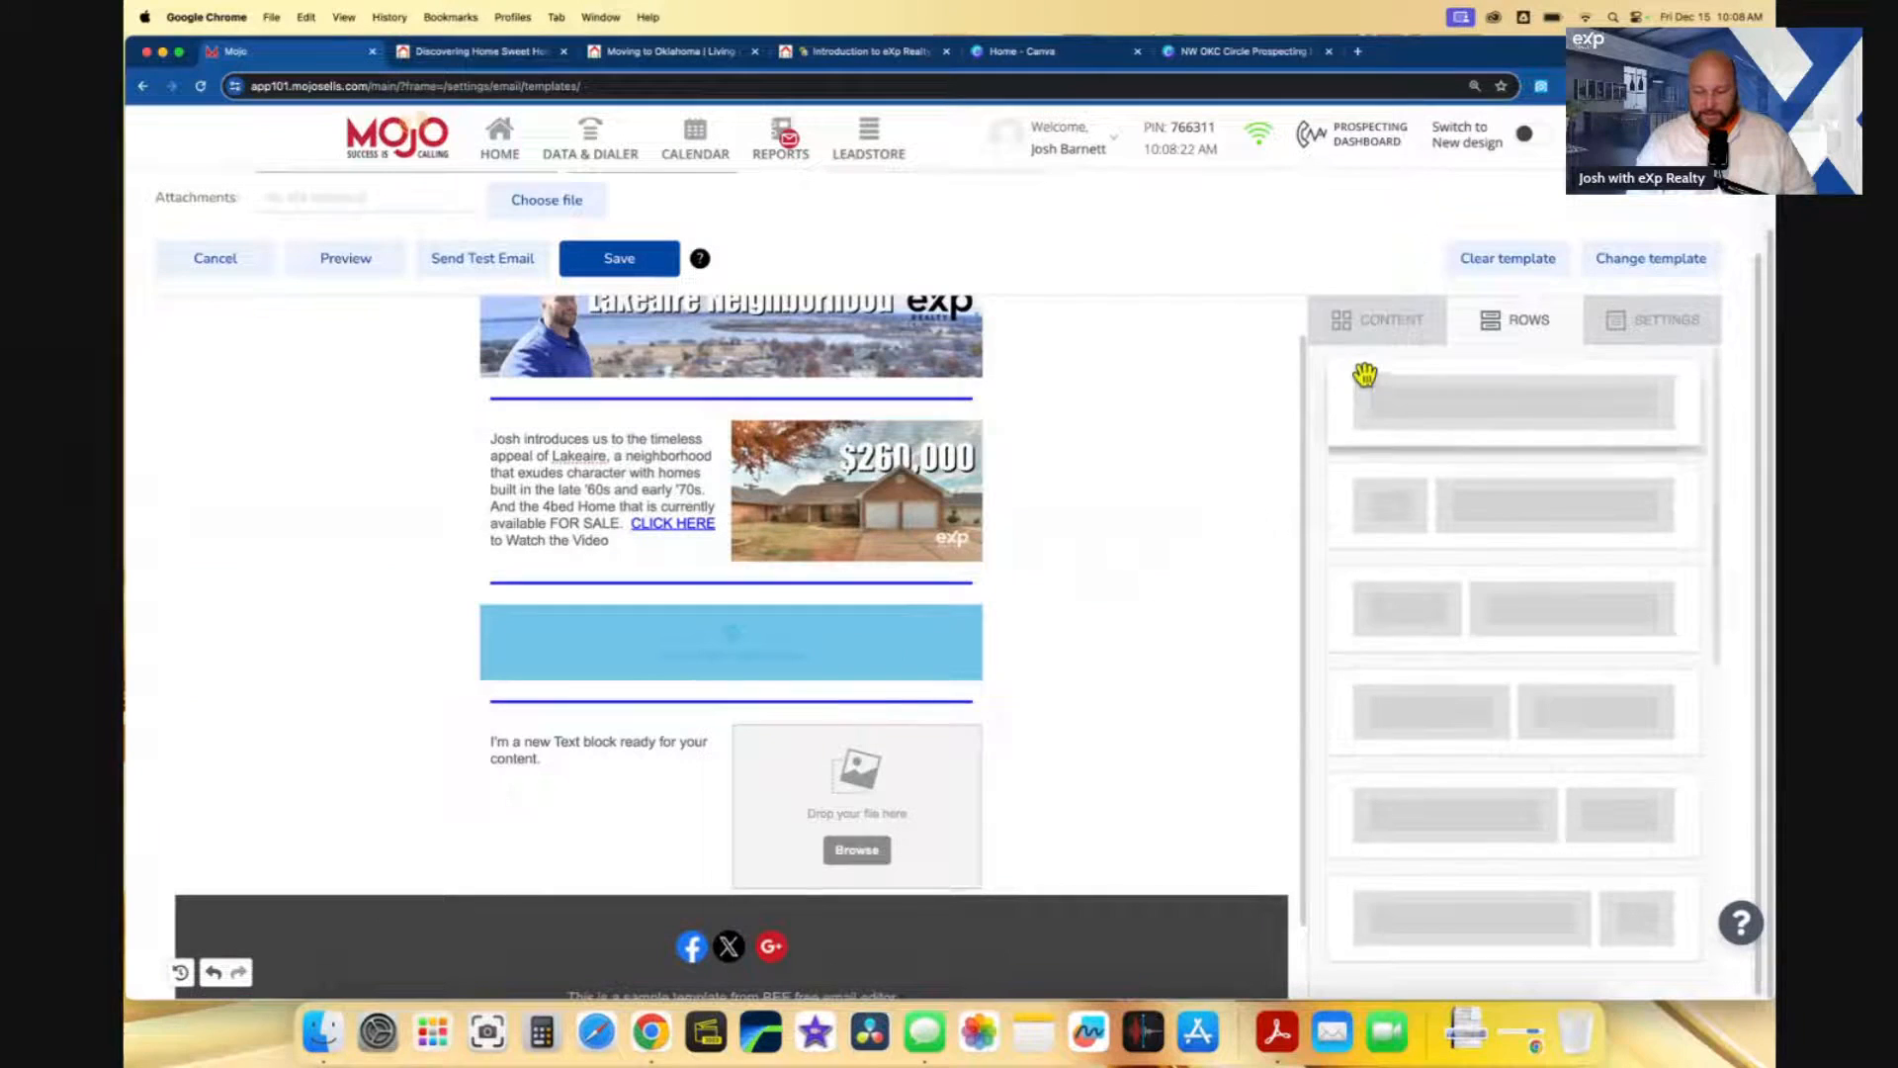
- Add a text block reading 'Learn You Homes Value, if you want, by entering your address HERE.'
{"action": "left_click", "coordinate": [1374, 336]}
{"action": "left_click_drag", "start_coordinate": [1389, 841], "coordinate": [693, 623]}
{"action": "left_click", "coordinate": [788, 623]}
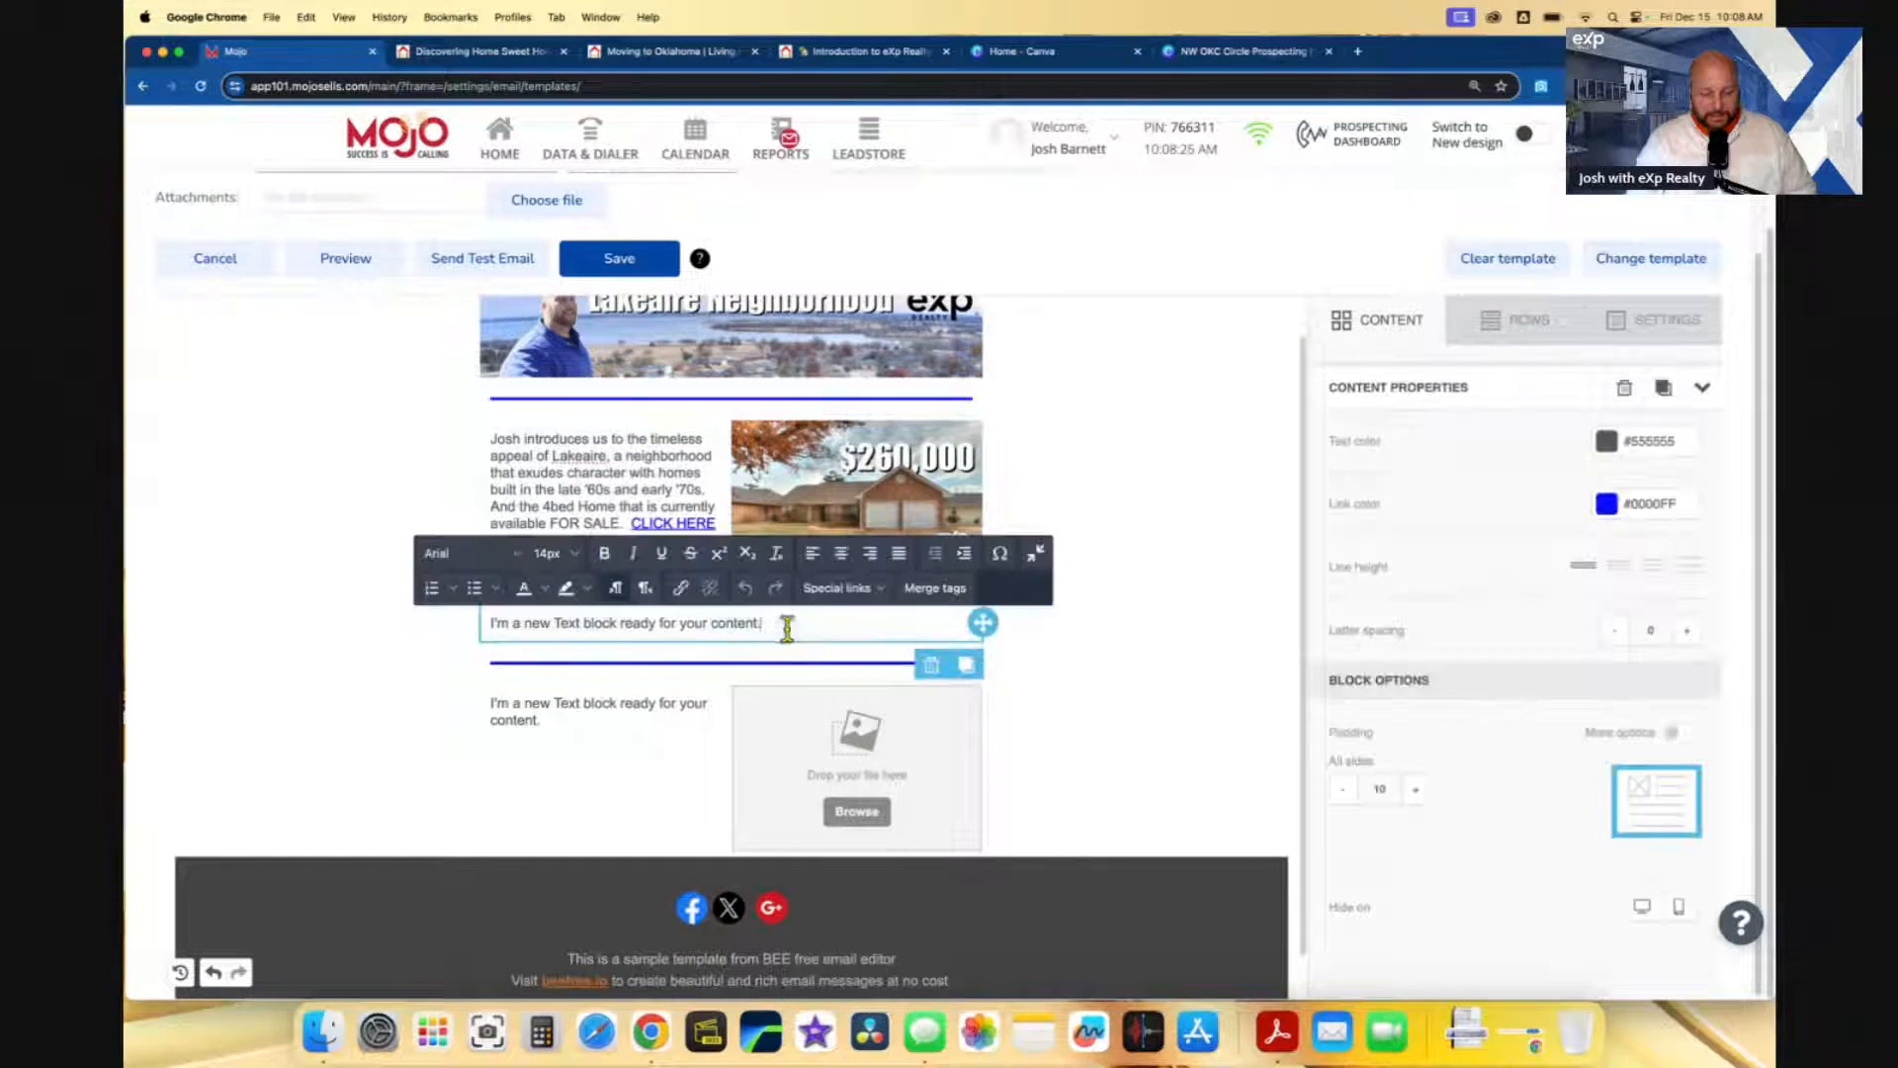
{"action": "left_click_drag", "start_coordinate": [819, 623], "coordinate": [485, 625]}
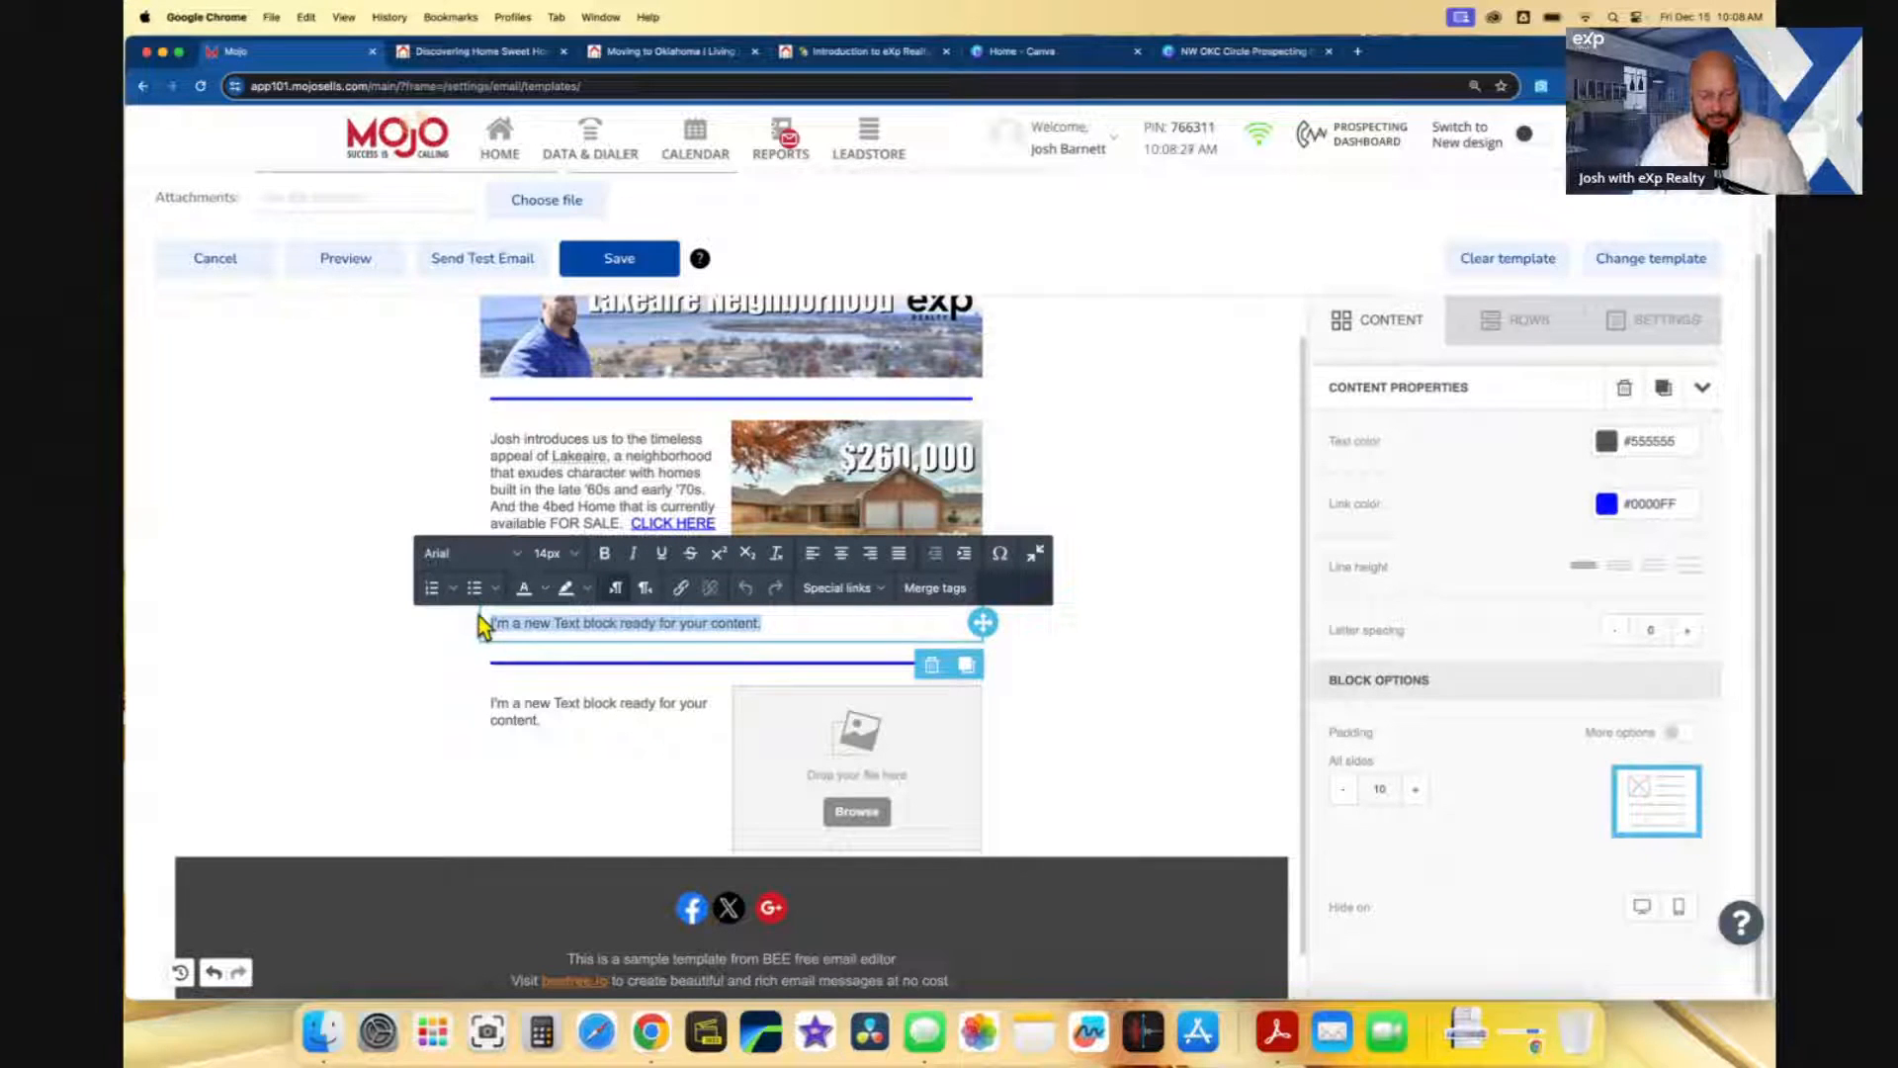
{"action": "type", "text": "Learn You Home"}
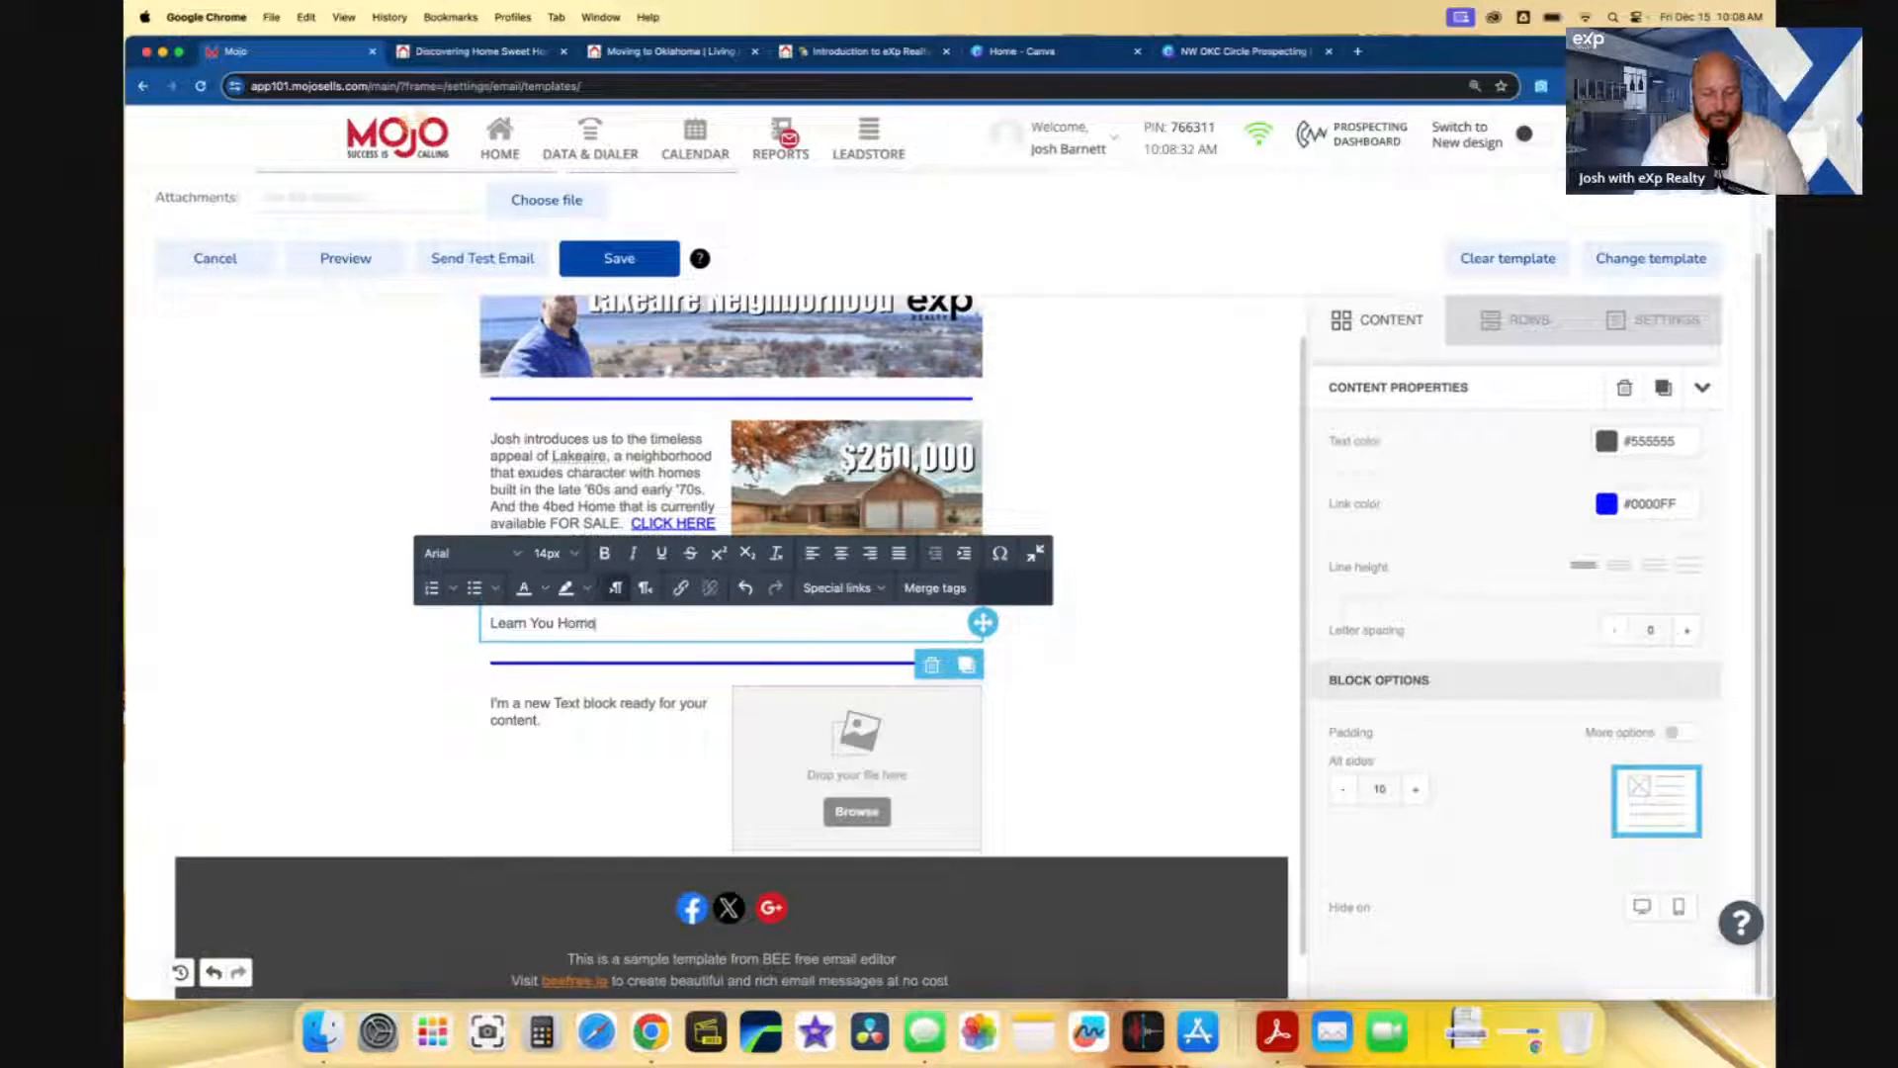
{"action": "type", "text": "s Value, if you want, "}
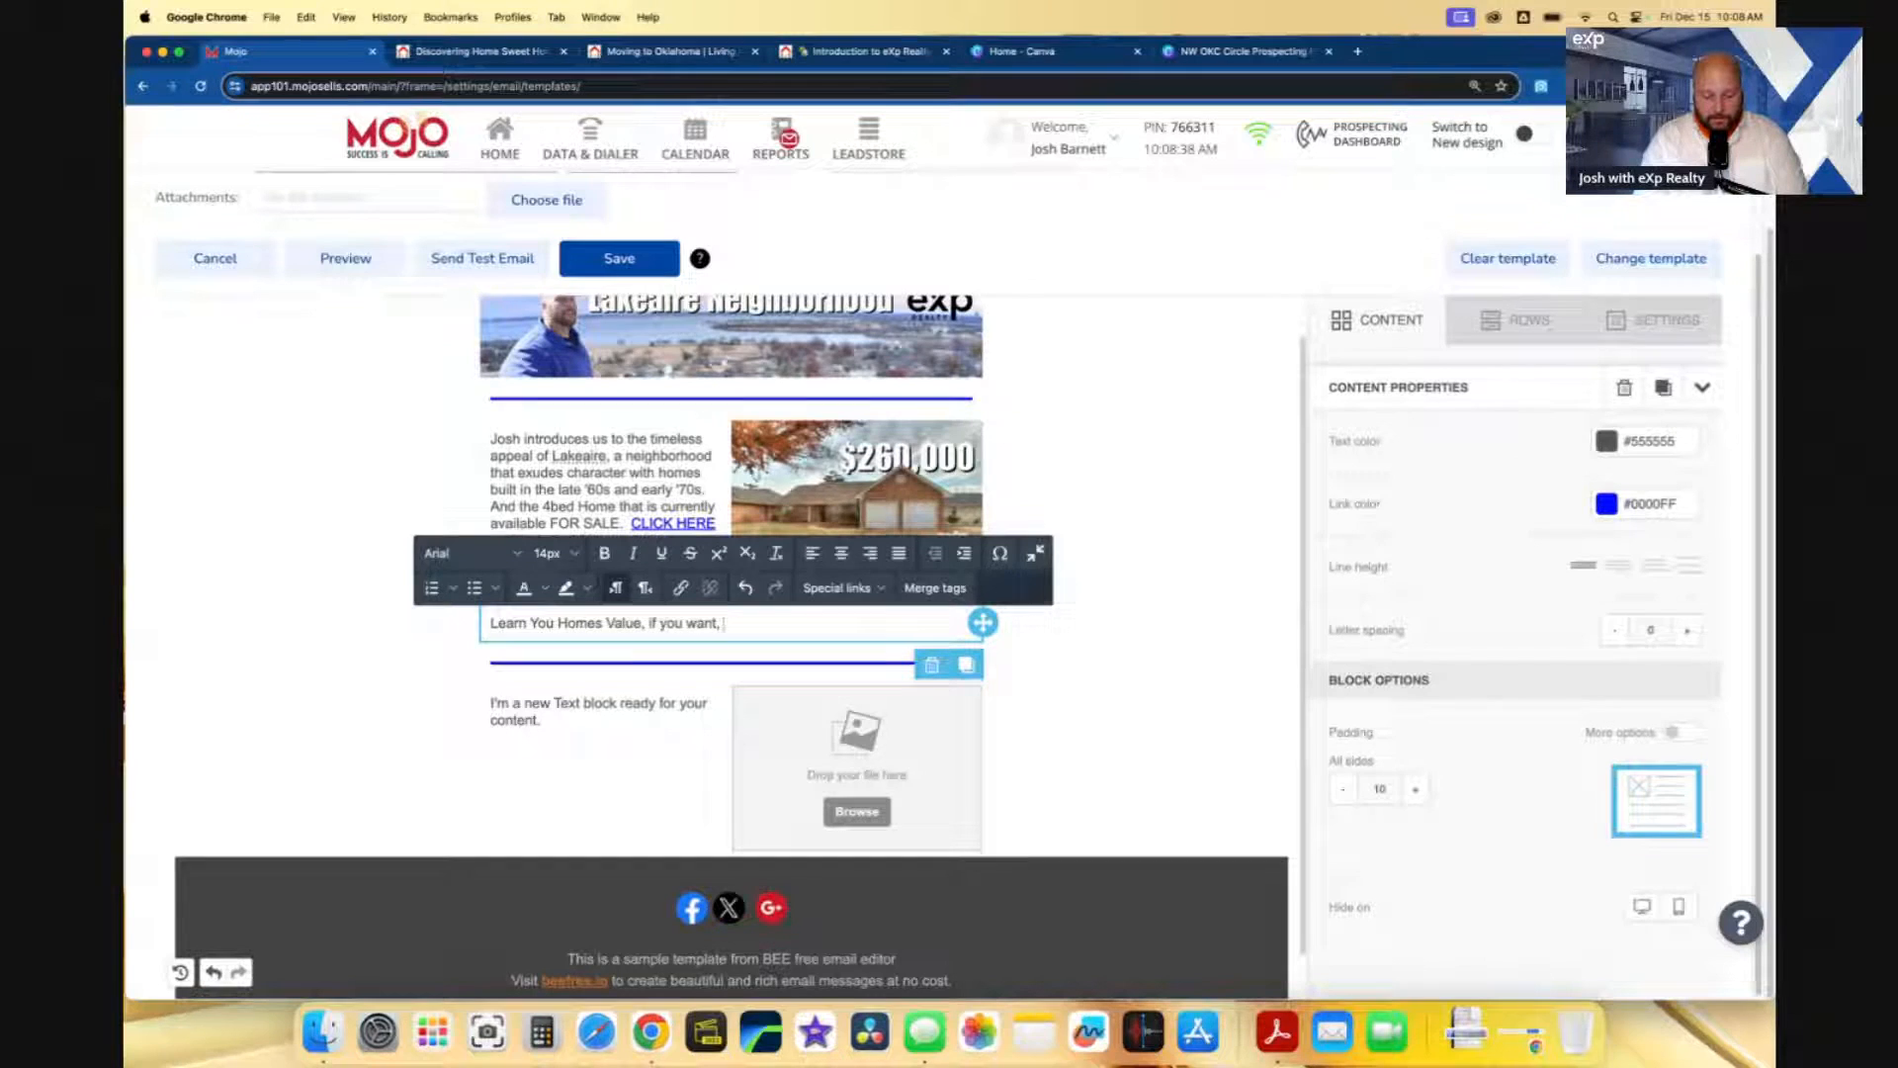
{"action": "type", "text": "by ente"}
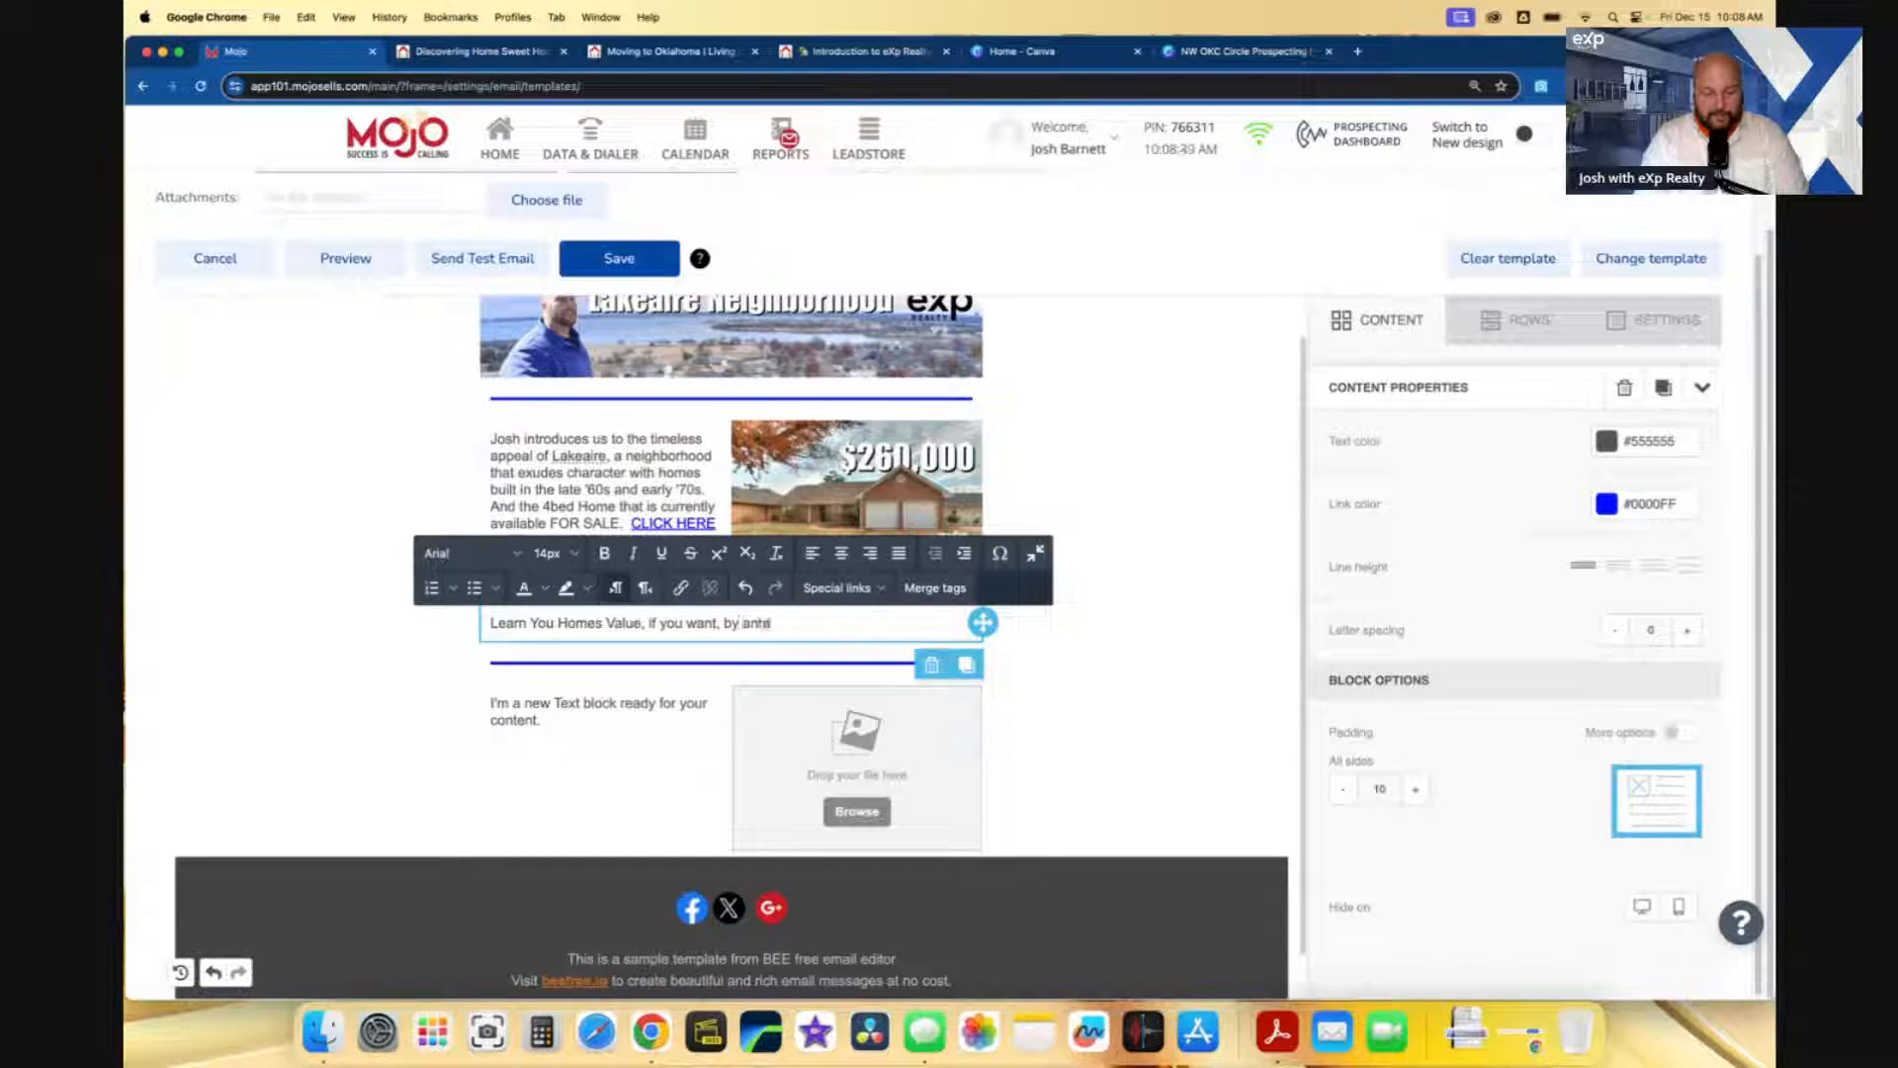
{"action": "type", "text": "ring your address HERE."}
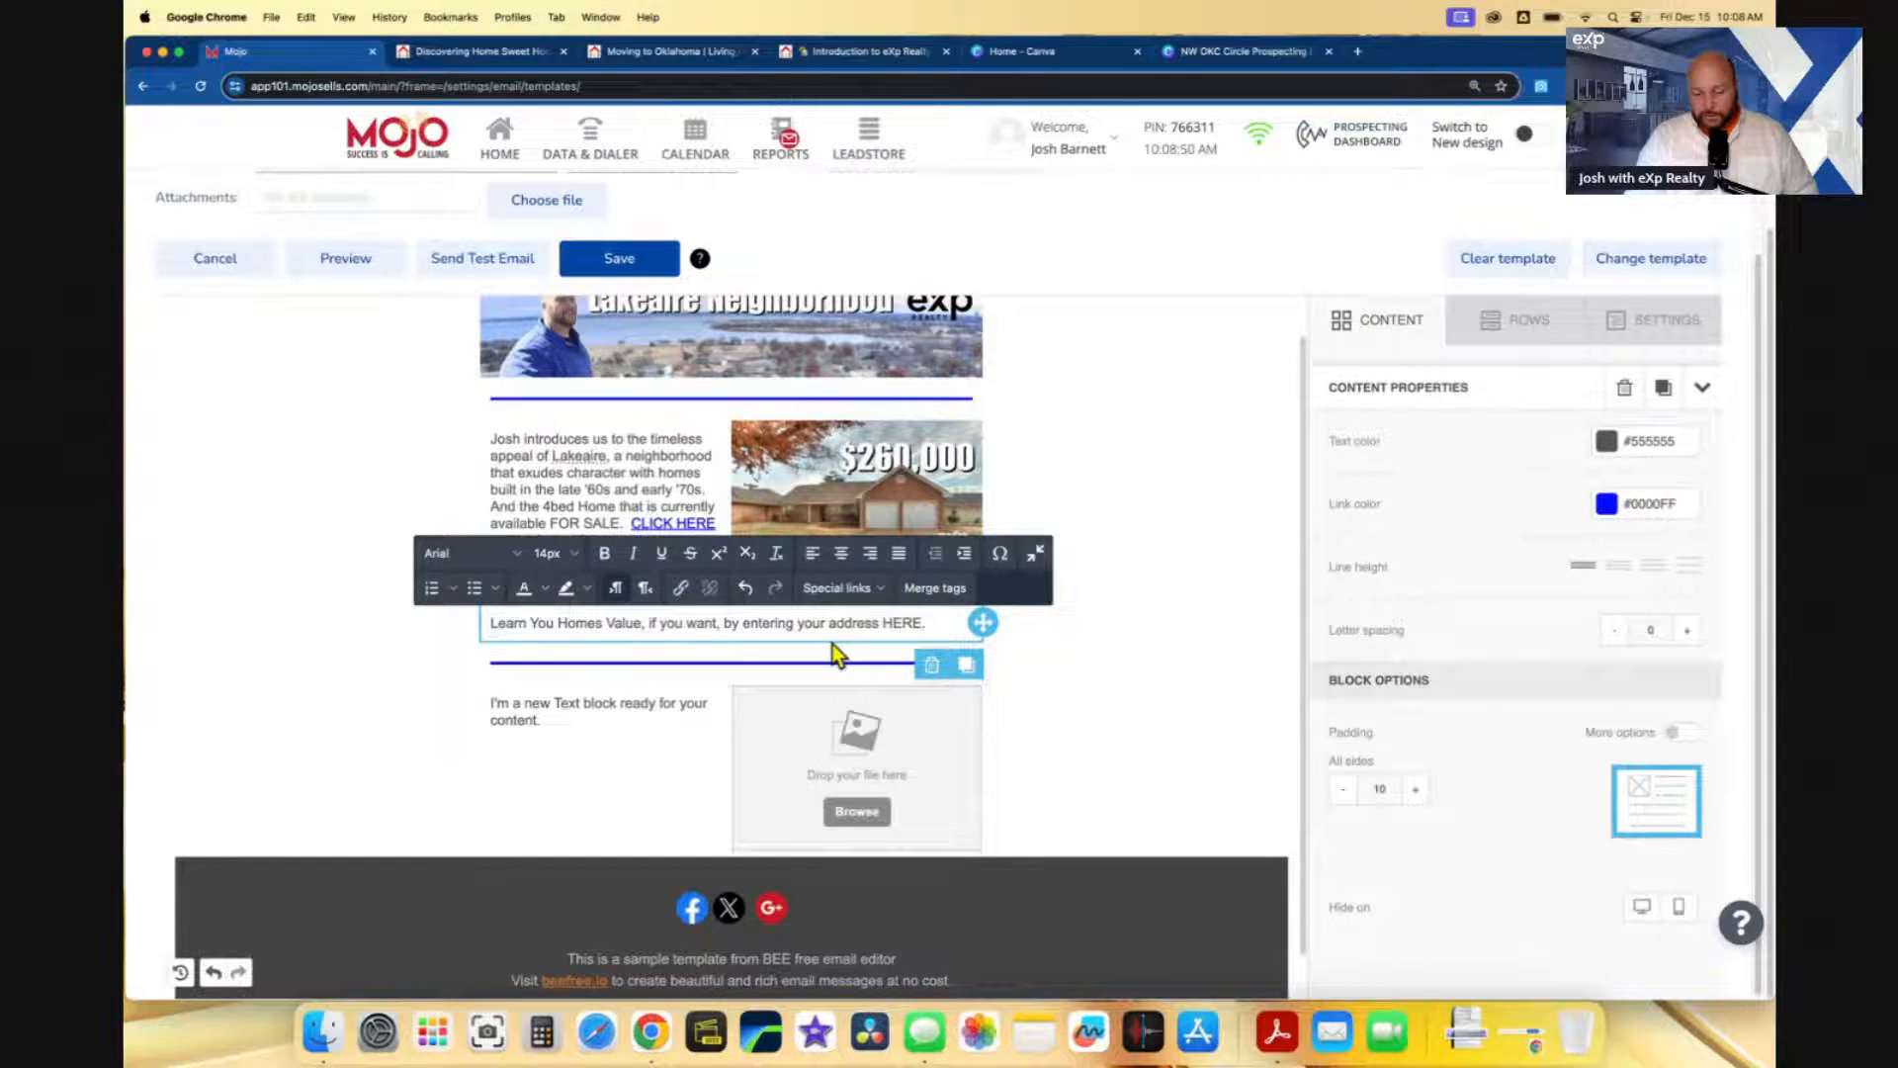
{"action": "left_click_drag", "start_coordinate": [884, 623], "coordinate": [911, 621]}
{"action": "left_click", "coordinate": [895, 622]}
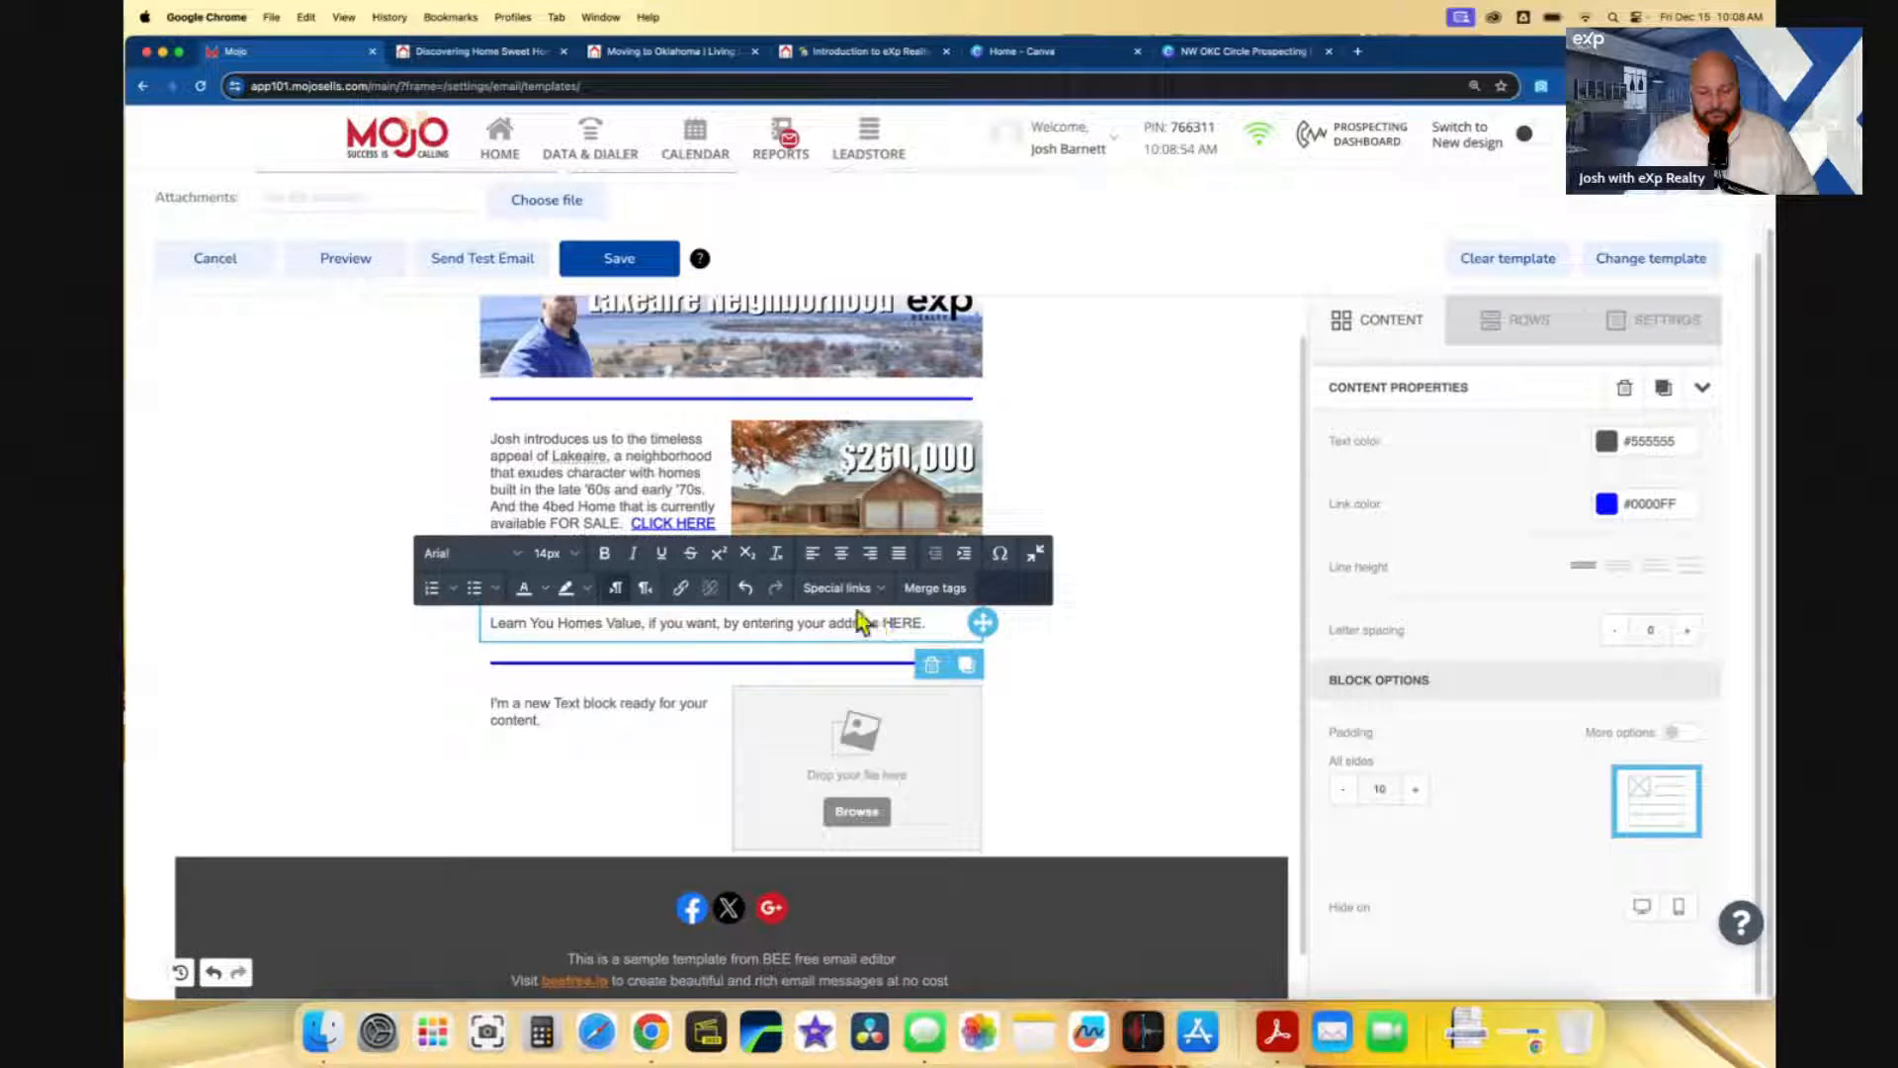
- Copy the link address of oklearnmore.com's SELL home-valuation page, then return to the Mojo editor
{"action": "left_click", "coordinate": [682, 55]}
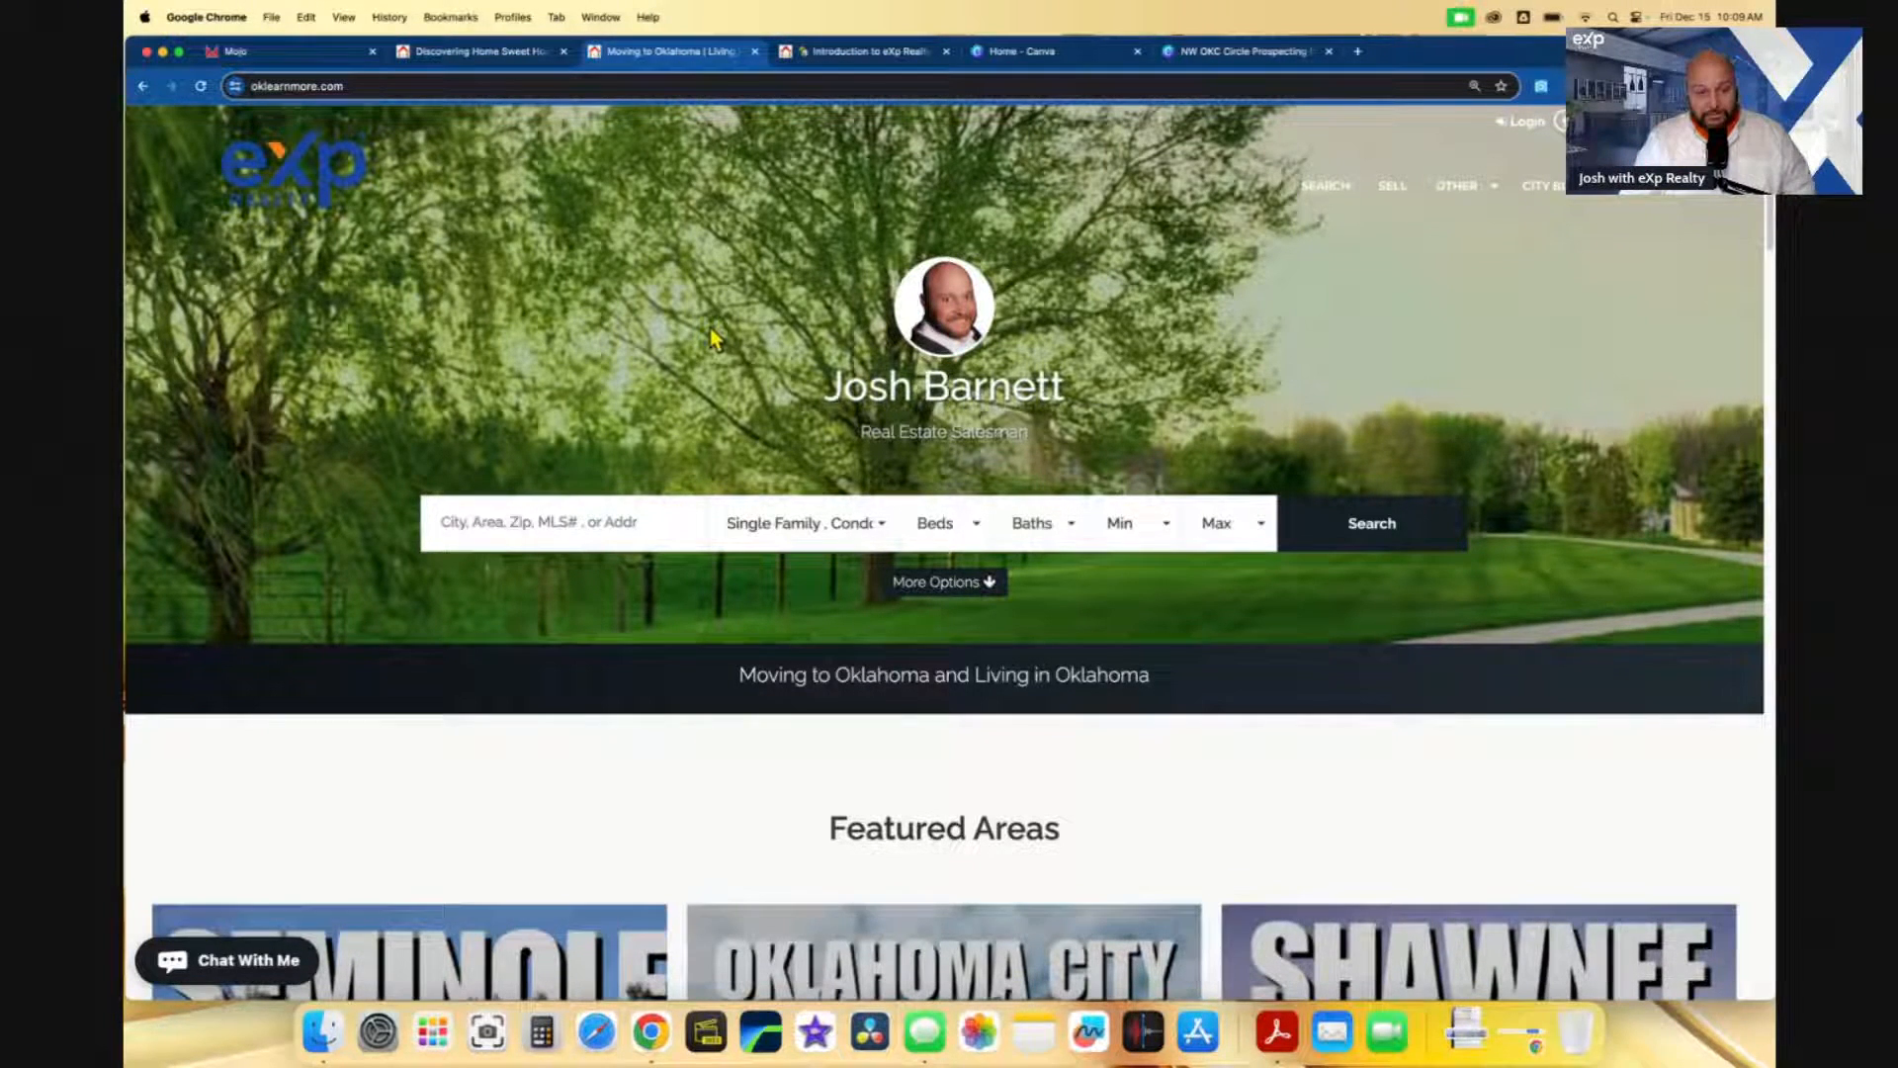
{"action": "right_click", "coordinate": [1393, 196]}
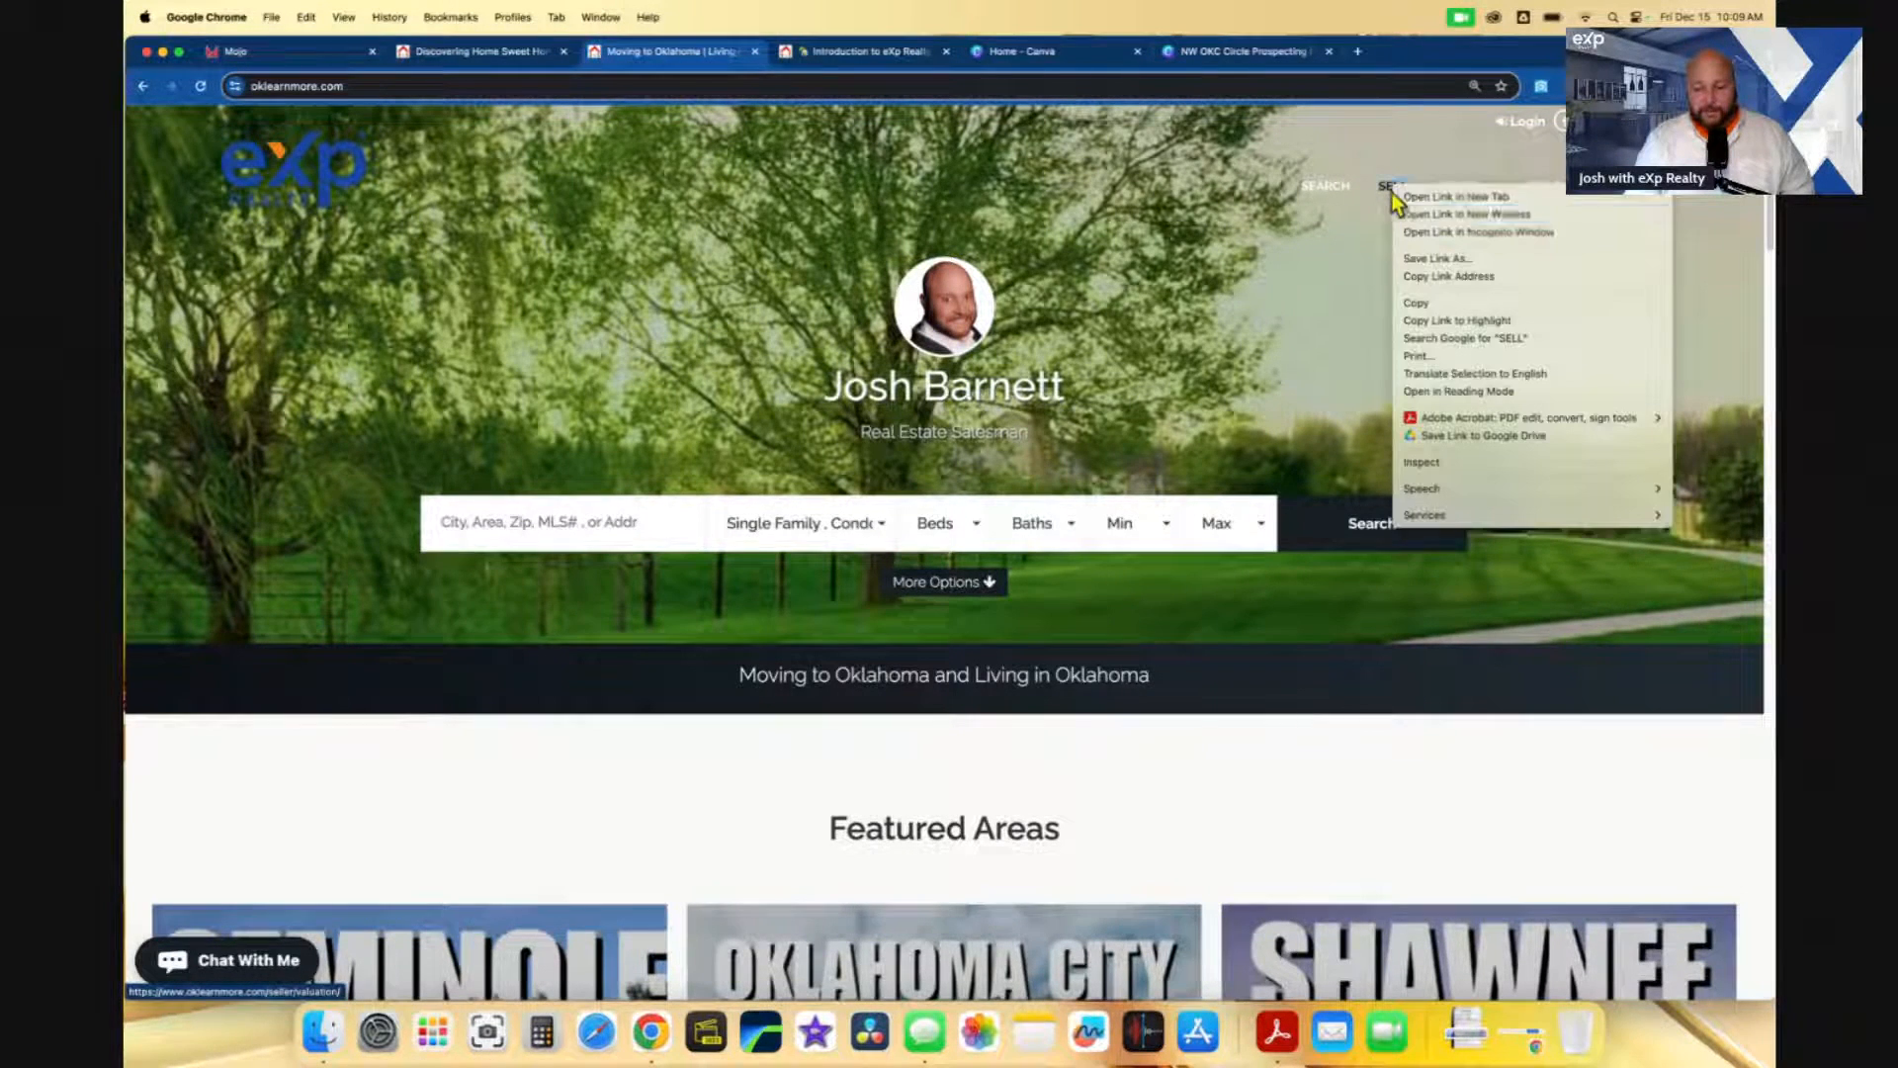
{"action": "left_click", "coordinate": [1444, 277]}
{"action": "left_click", "coordinate": [346, 54]}
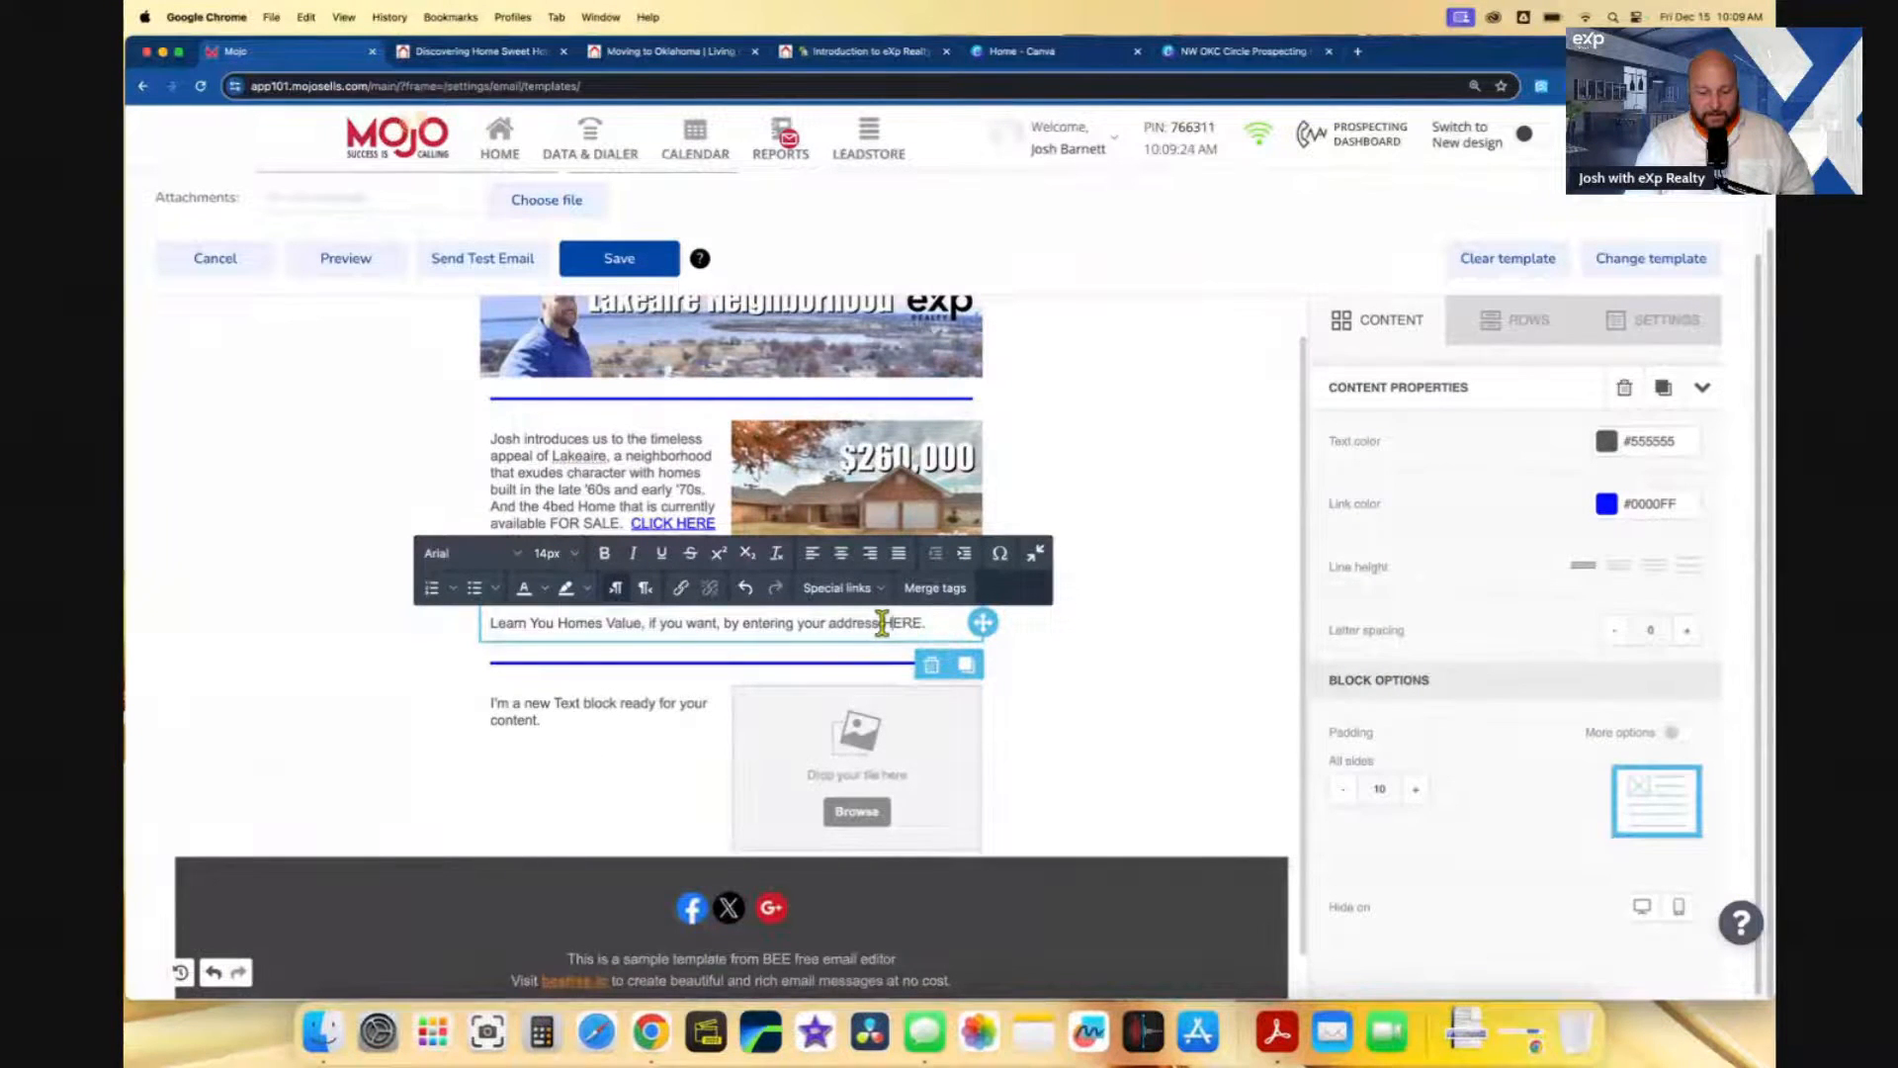
- Link HERE to the copied seller-valuation URL and add "range" to the home-value line
{"action": "left_click_drag", "start_coordinate": [884, 622], "coordinate": [917, 622]}
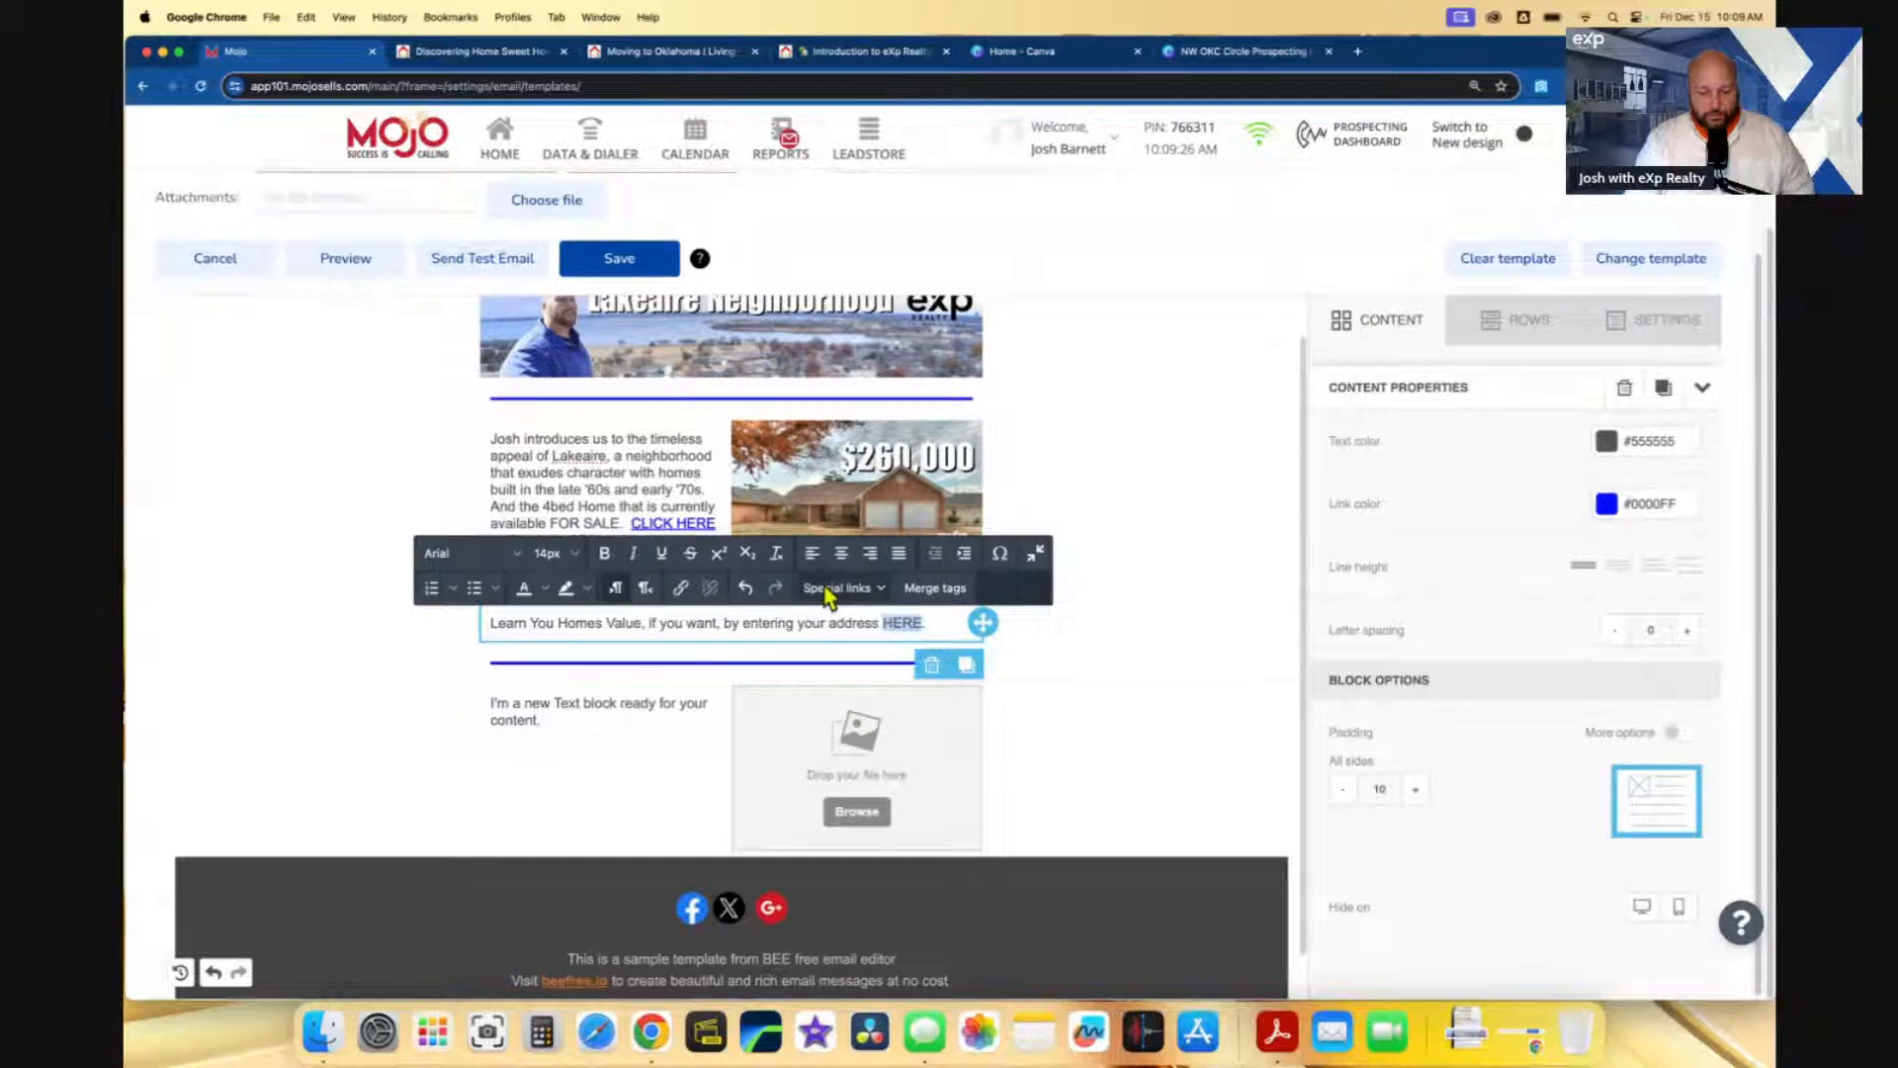
{"action": "left_click", "coordinate": [680, 587]}
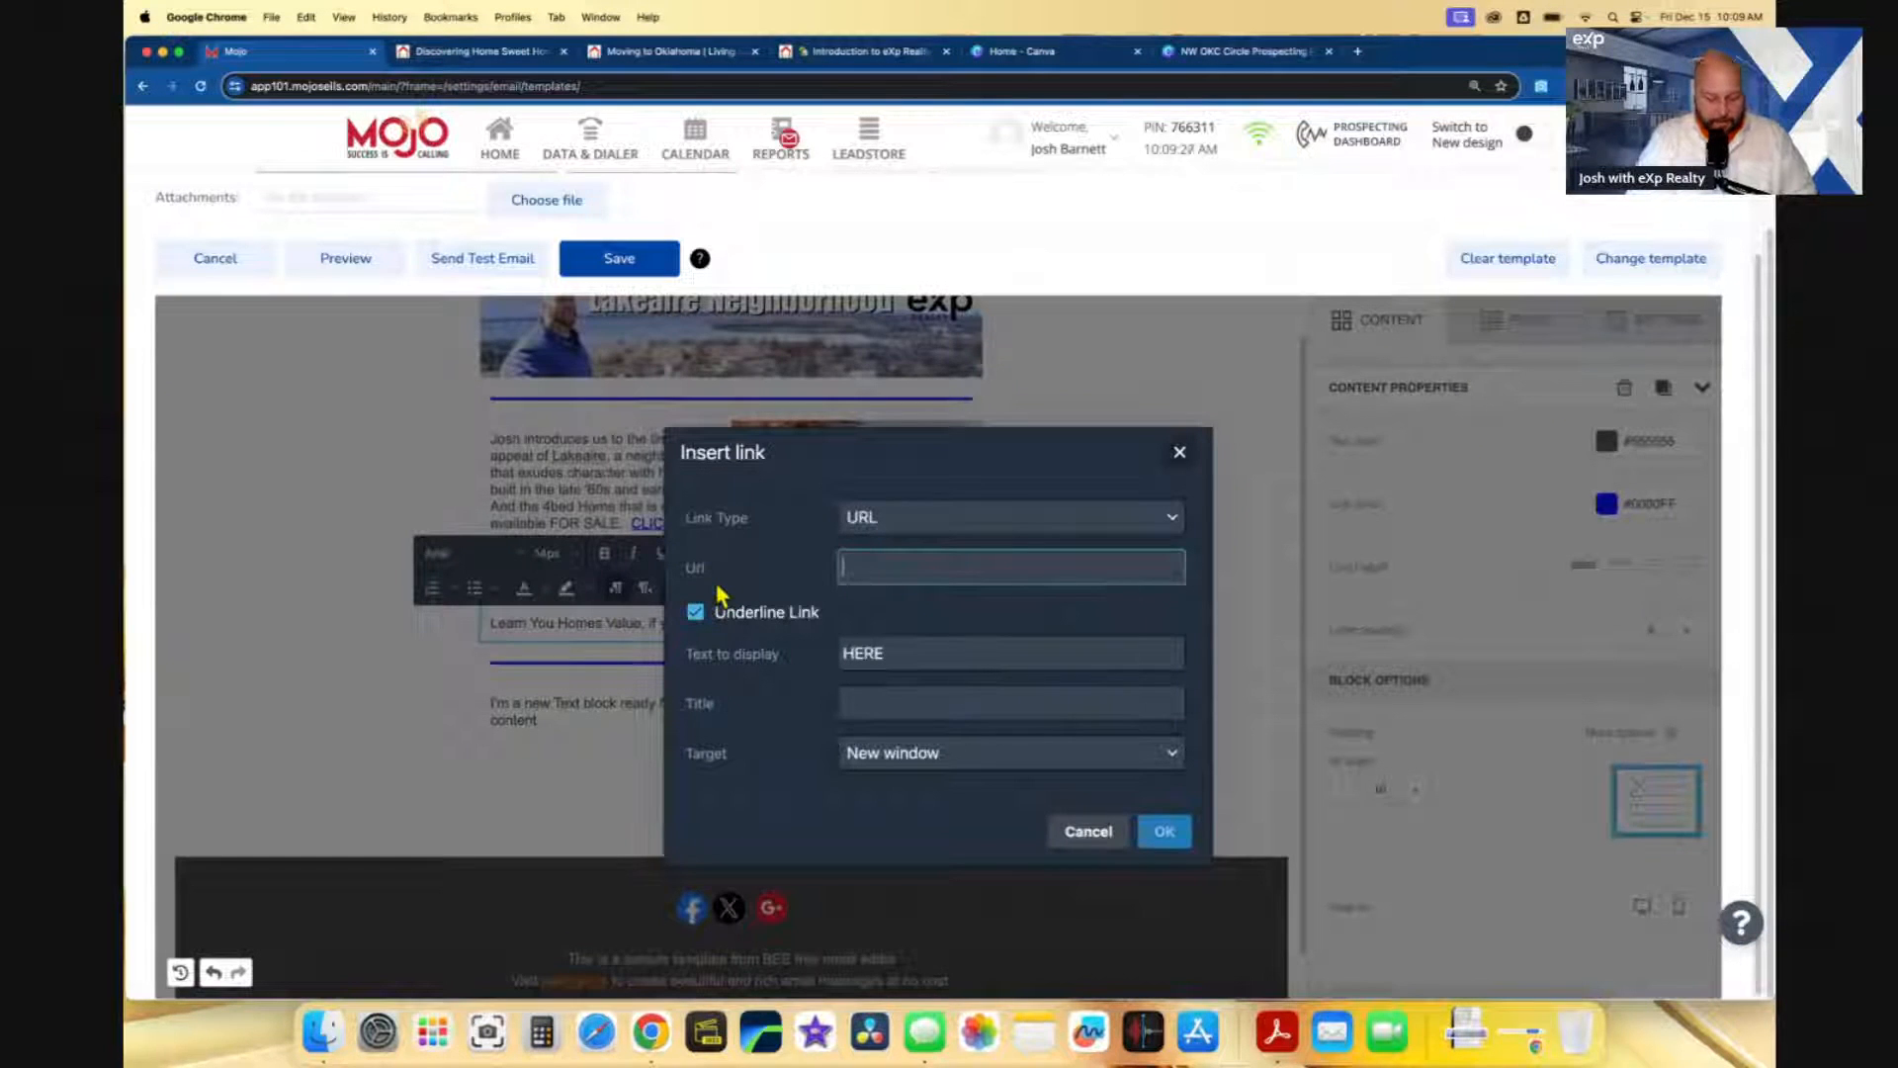
{"action": "key", "text": "super+v"}
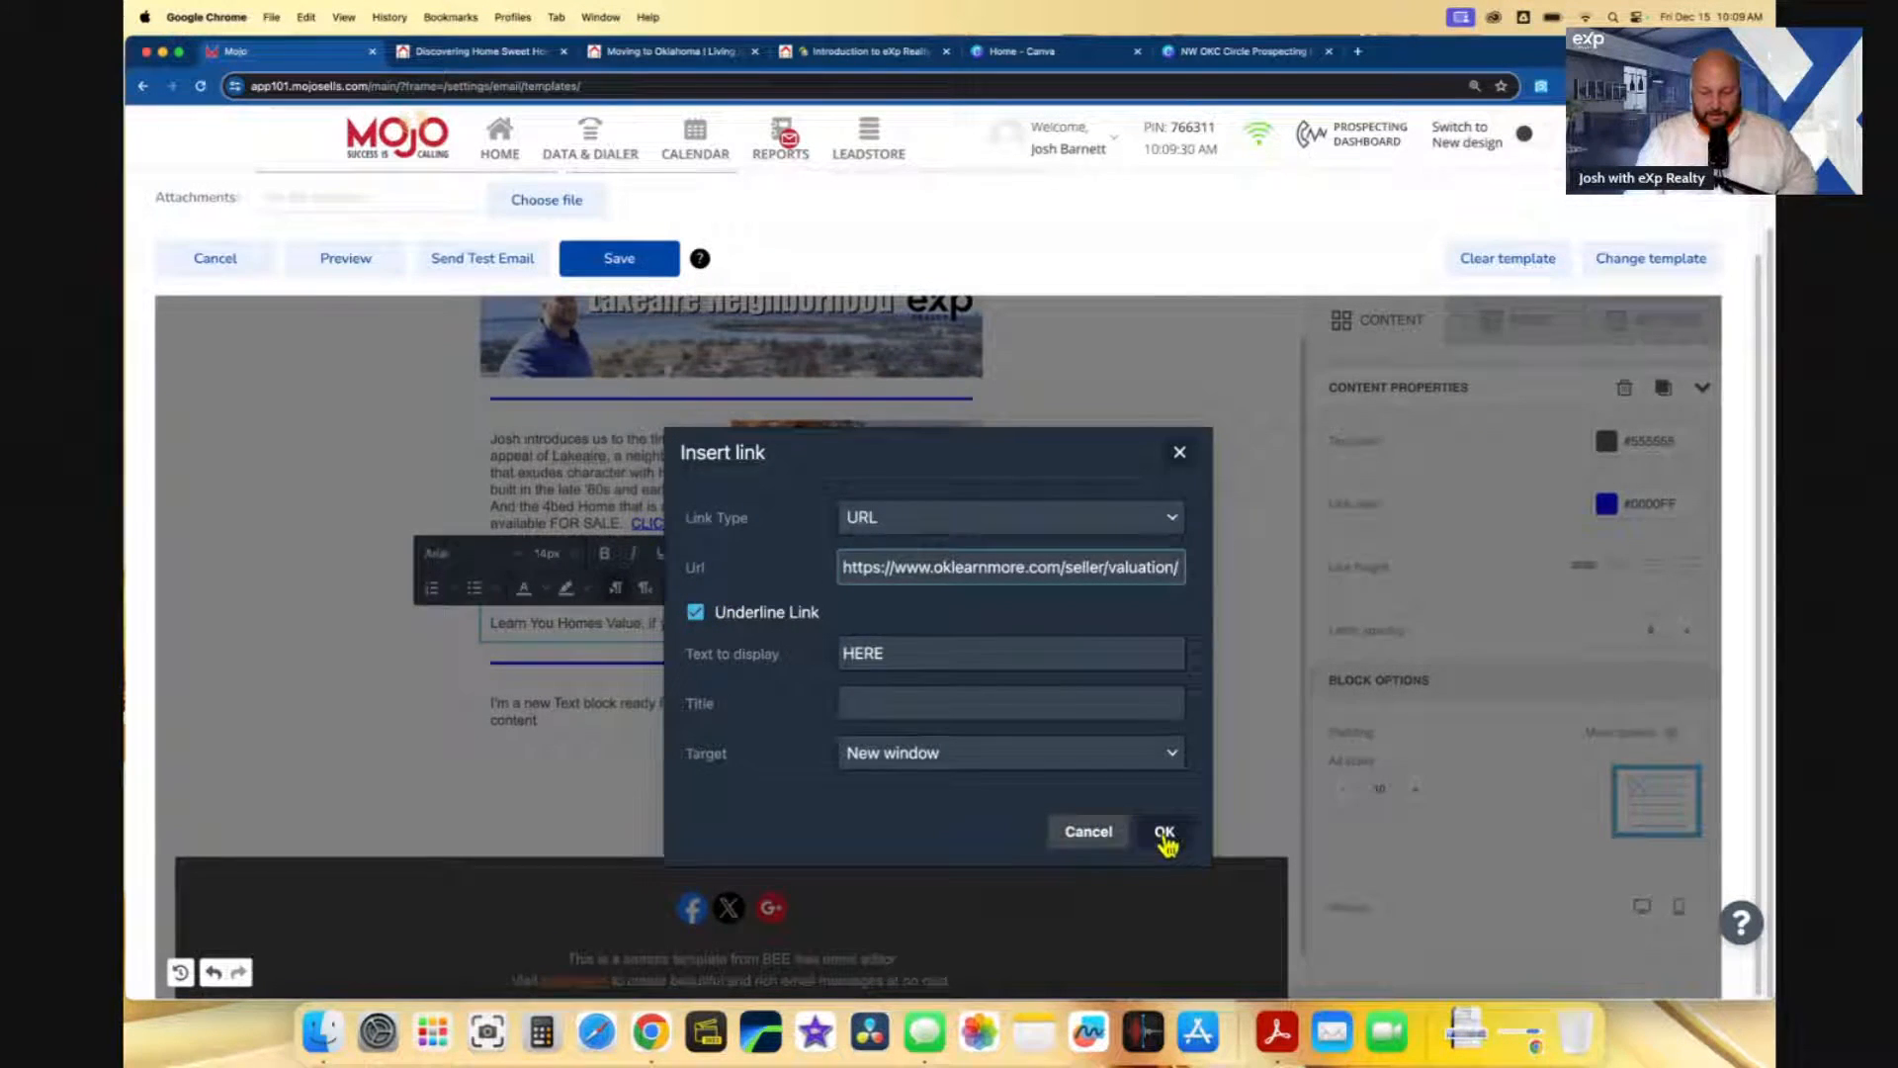
{"action": "left_click", "coordinate": [1166, 833]}
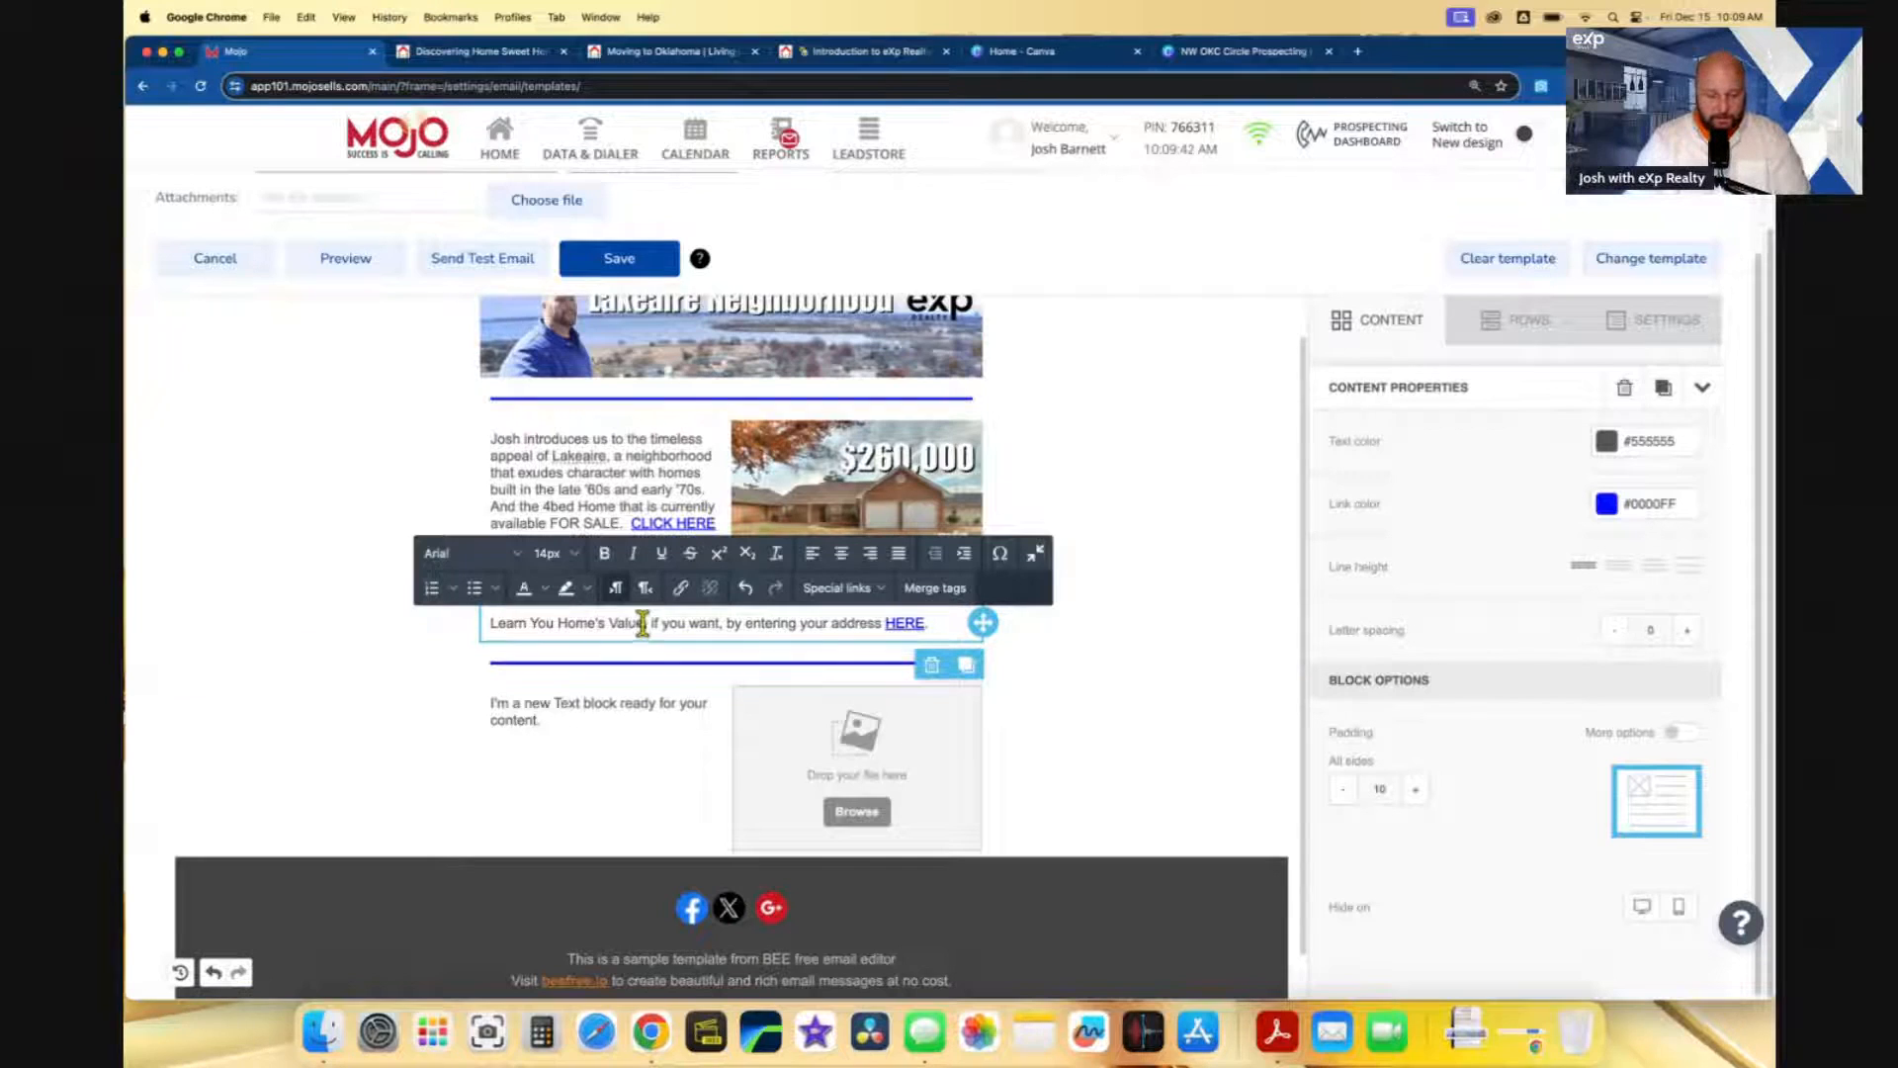
{"action": "type", "text": "\"range"}
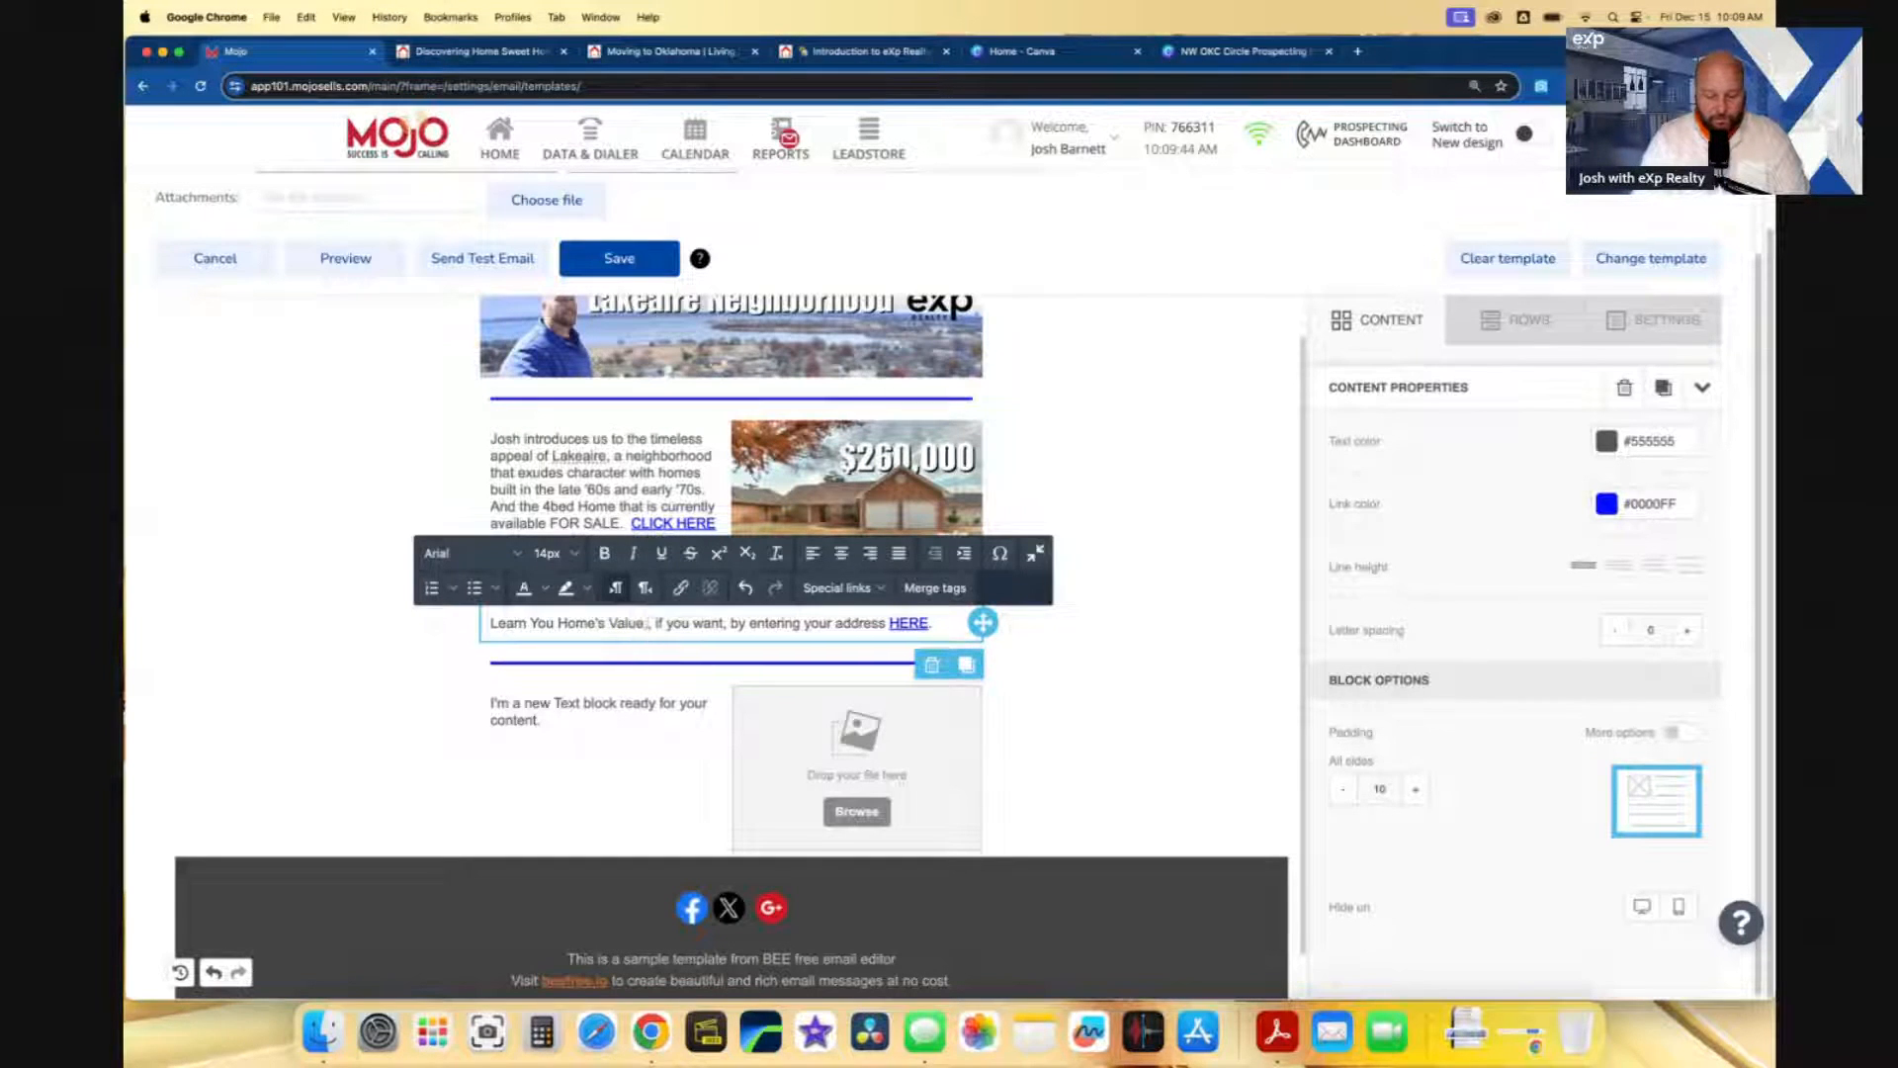
{"action": "type", "text": "\""}
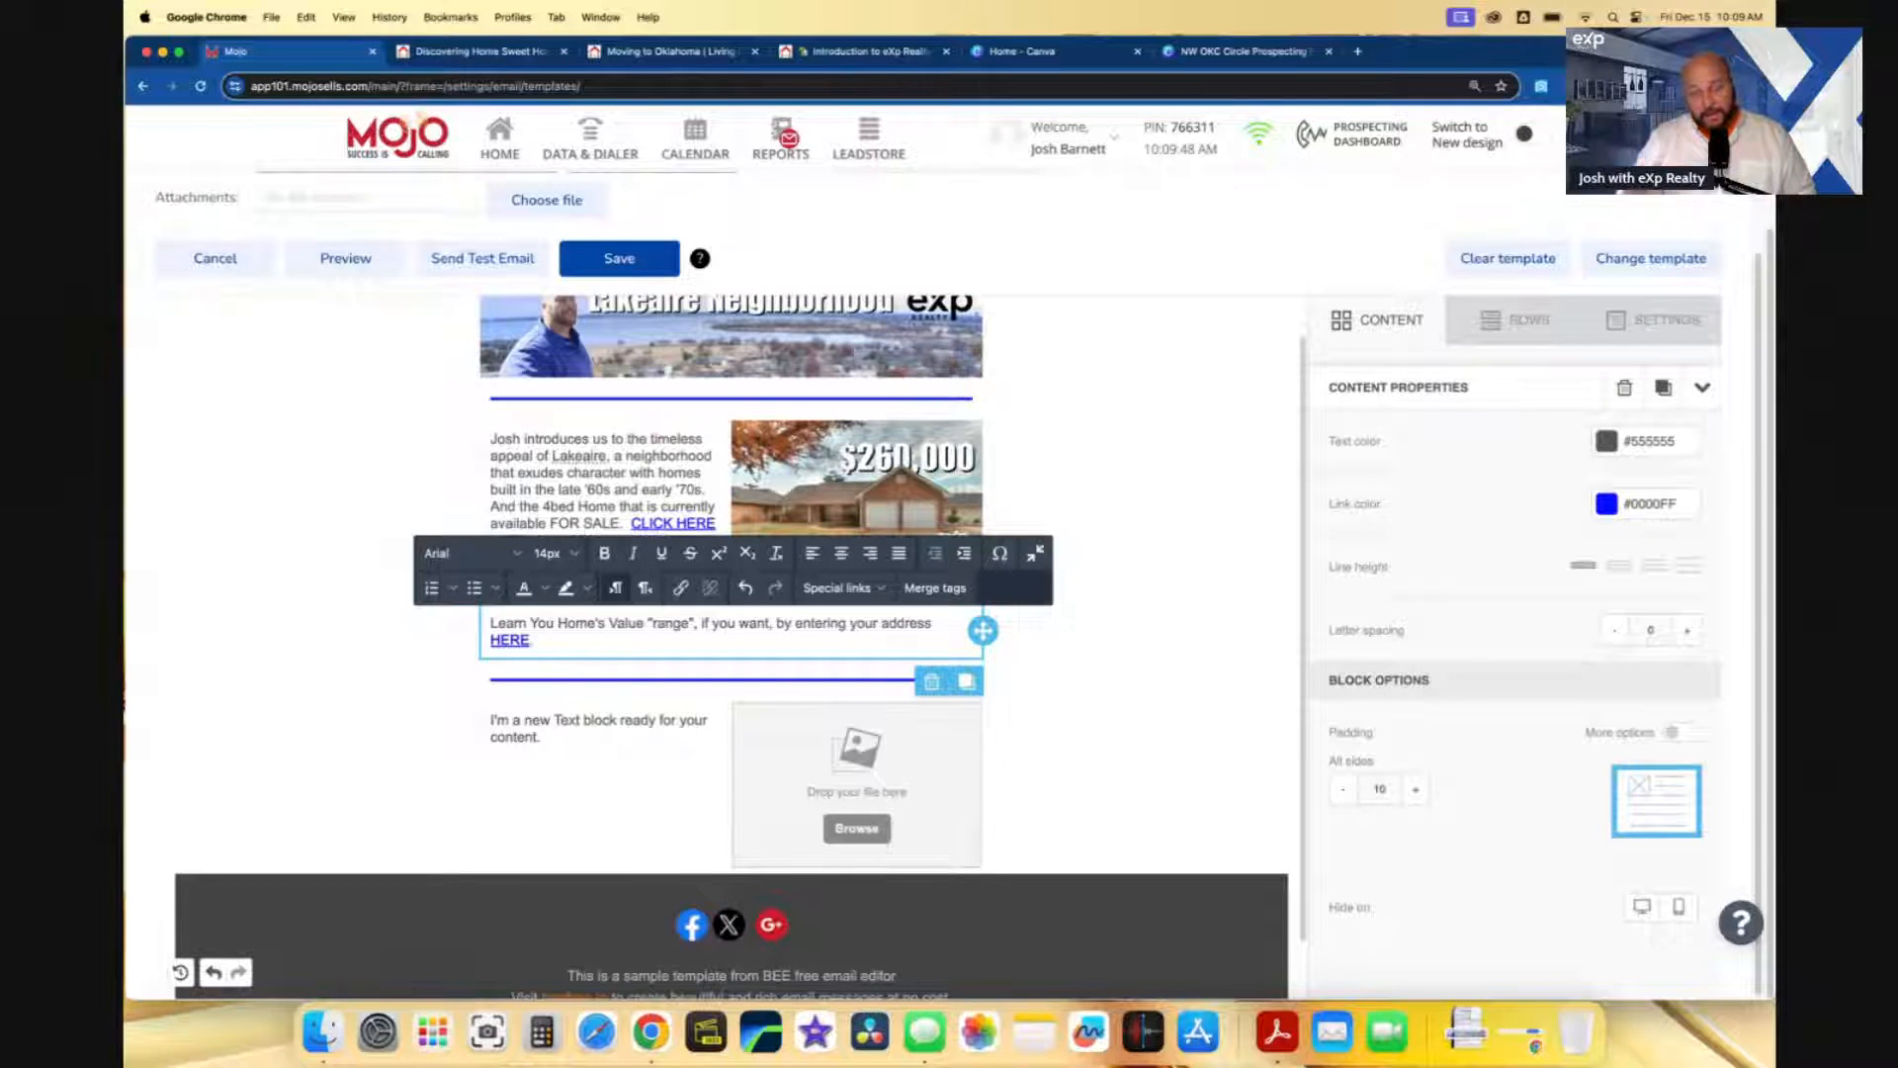
- Make the home-value line bold, 16px, in the Roboto font
{"action": "left_click", "coordinate": [556, 641]}
{"action": "left_click_drag", "start_coordinate": [556, 640], "coordinate": [491, 623]}
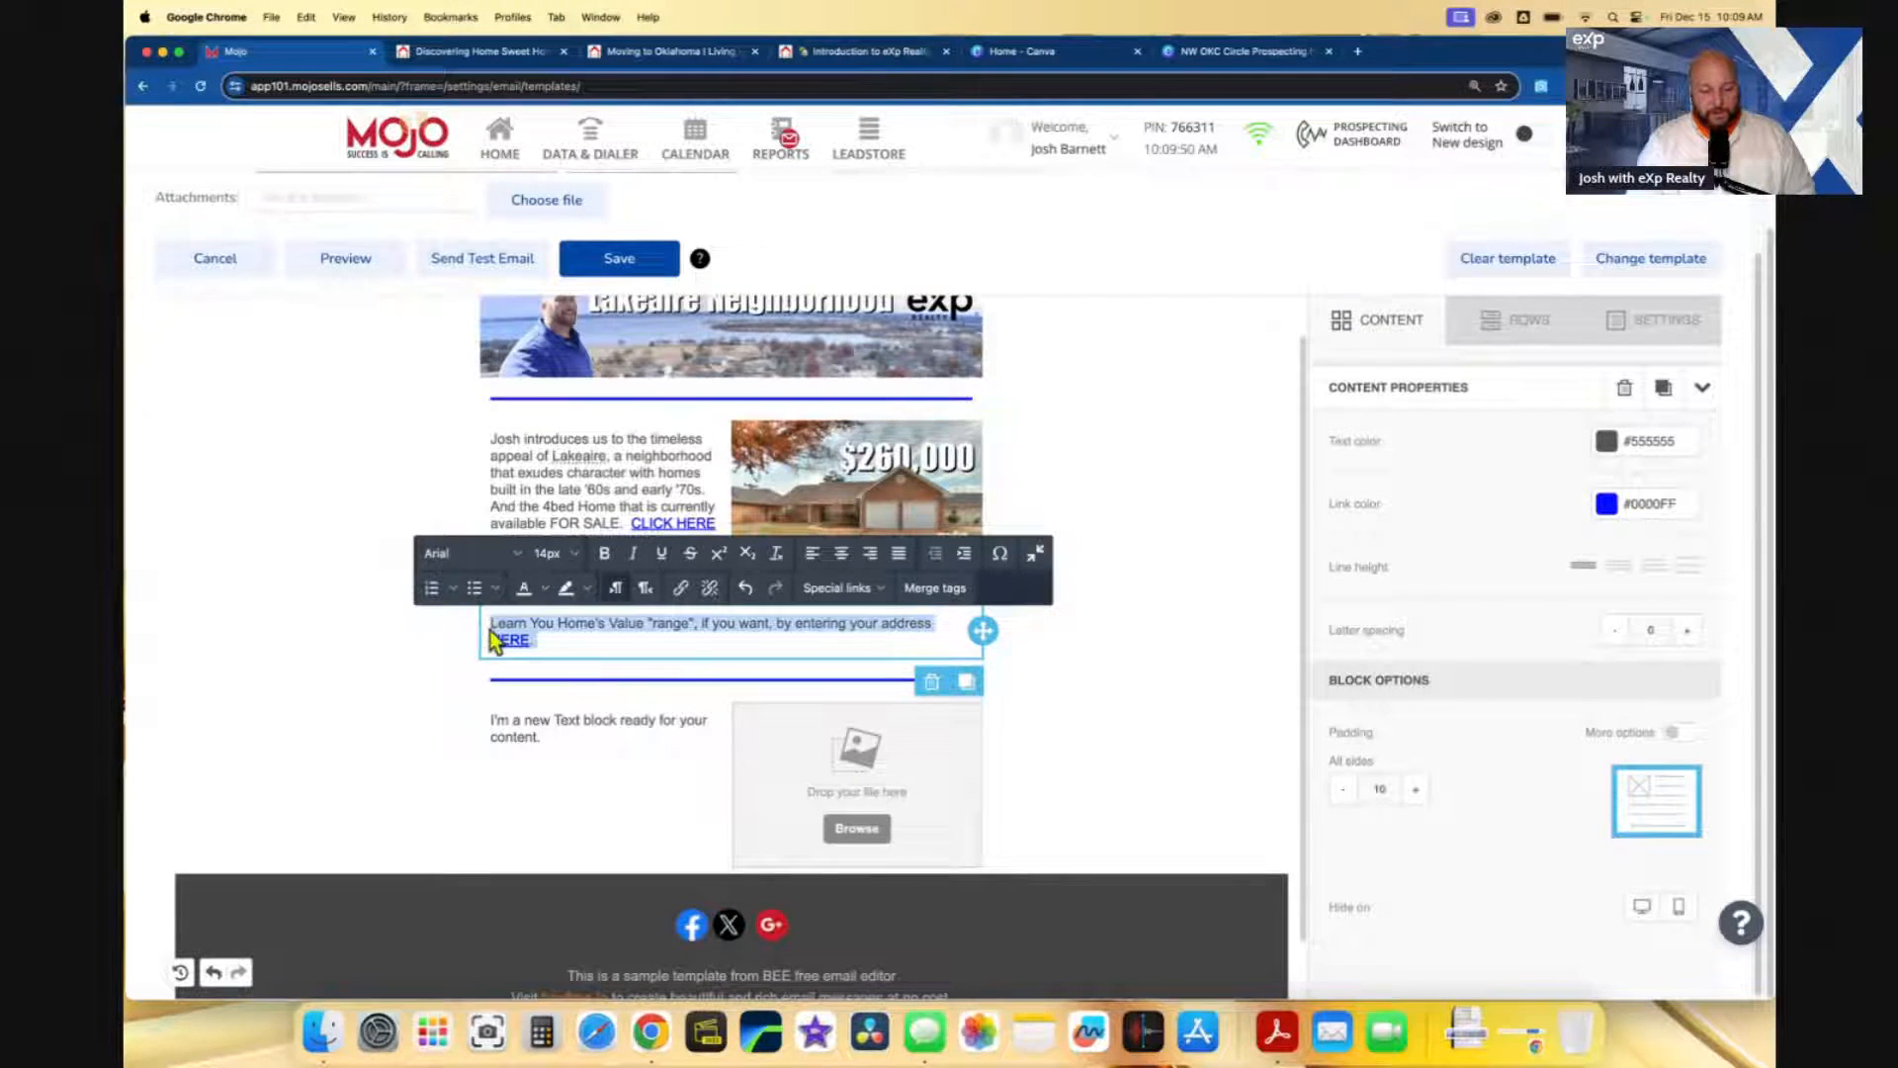
{"action": "left_click", "coordinate": [604, 553]}
{"action": "left_click", "coordinate": [558, 554]}
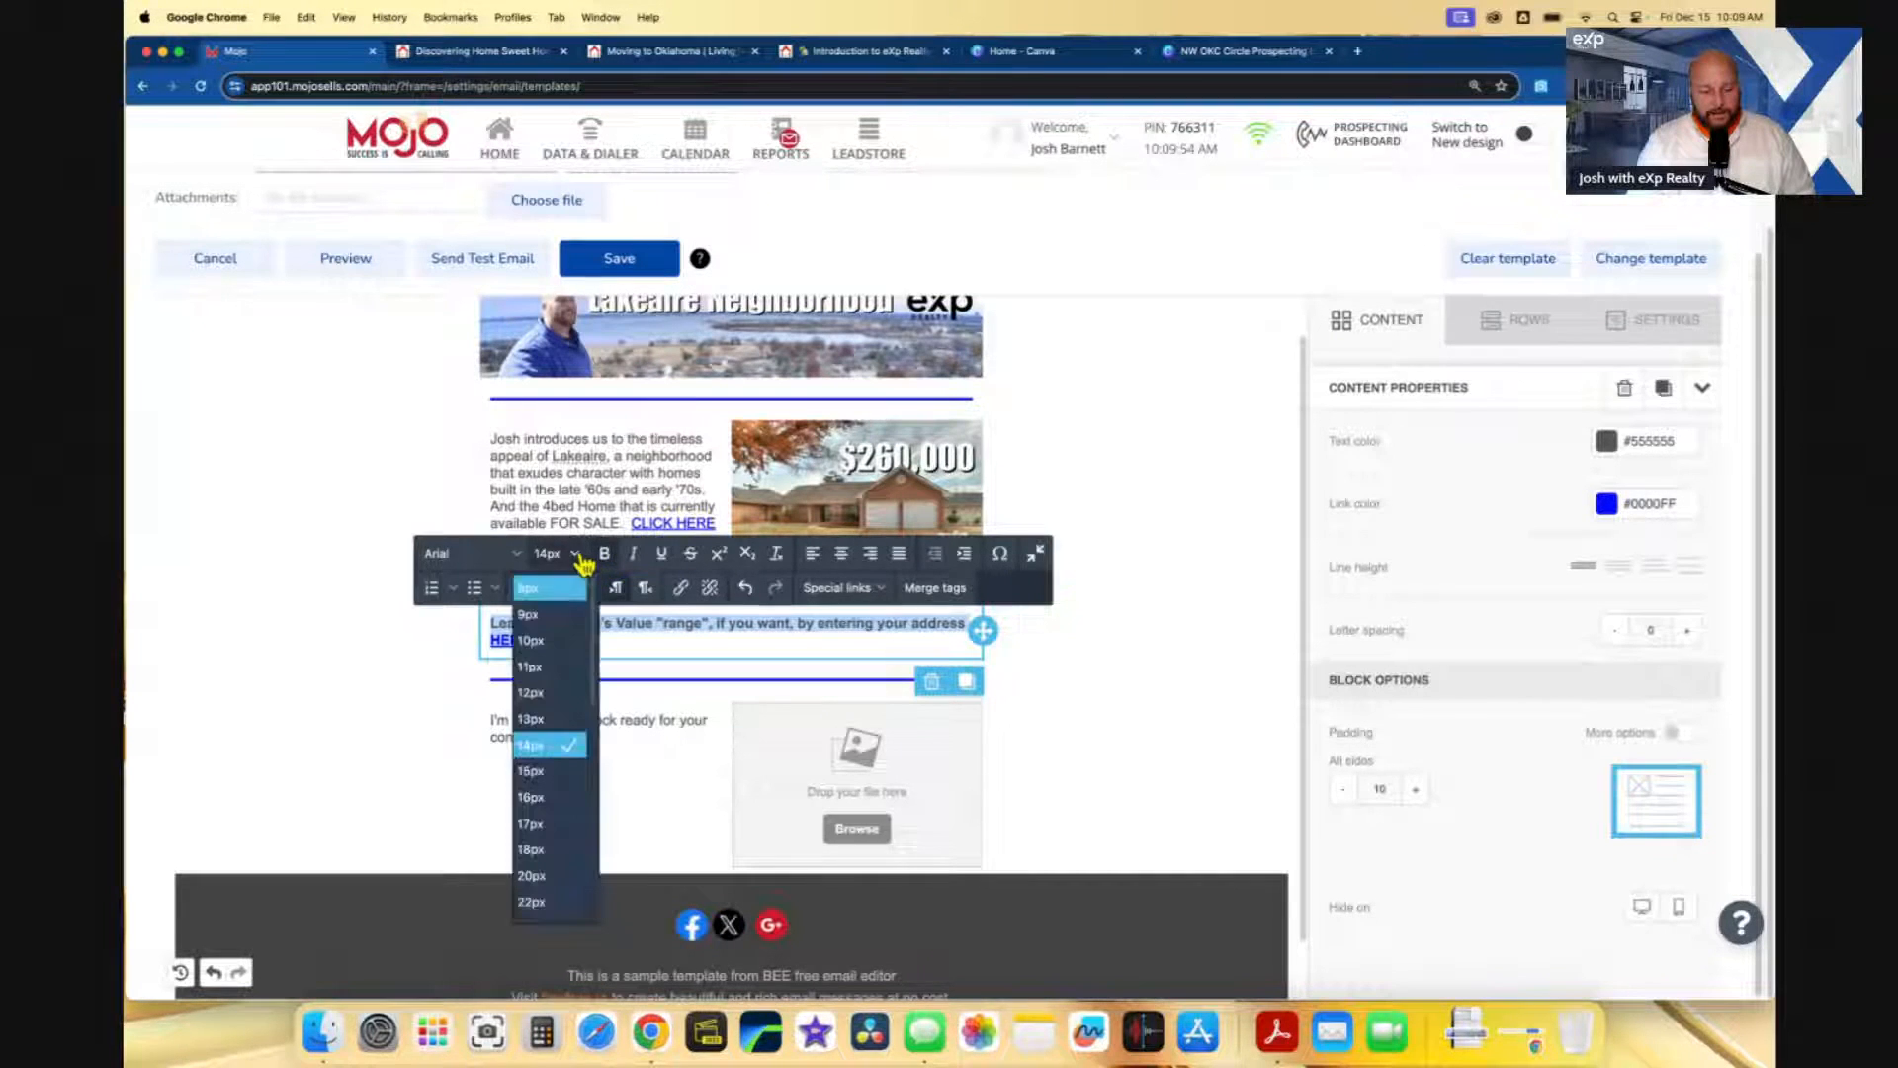
{"action": "left_click", "coordinate": [549, 800]}
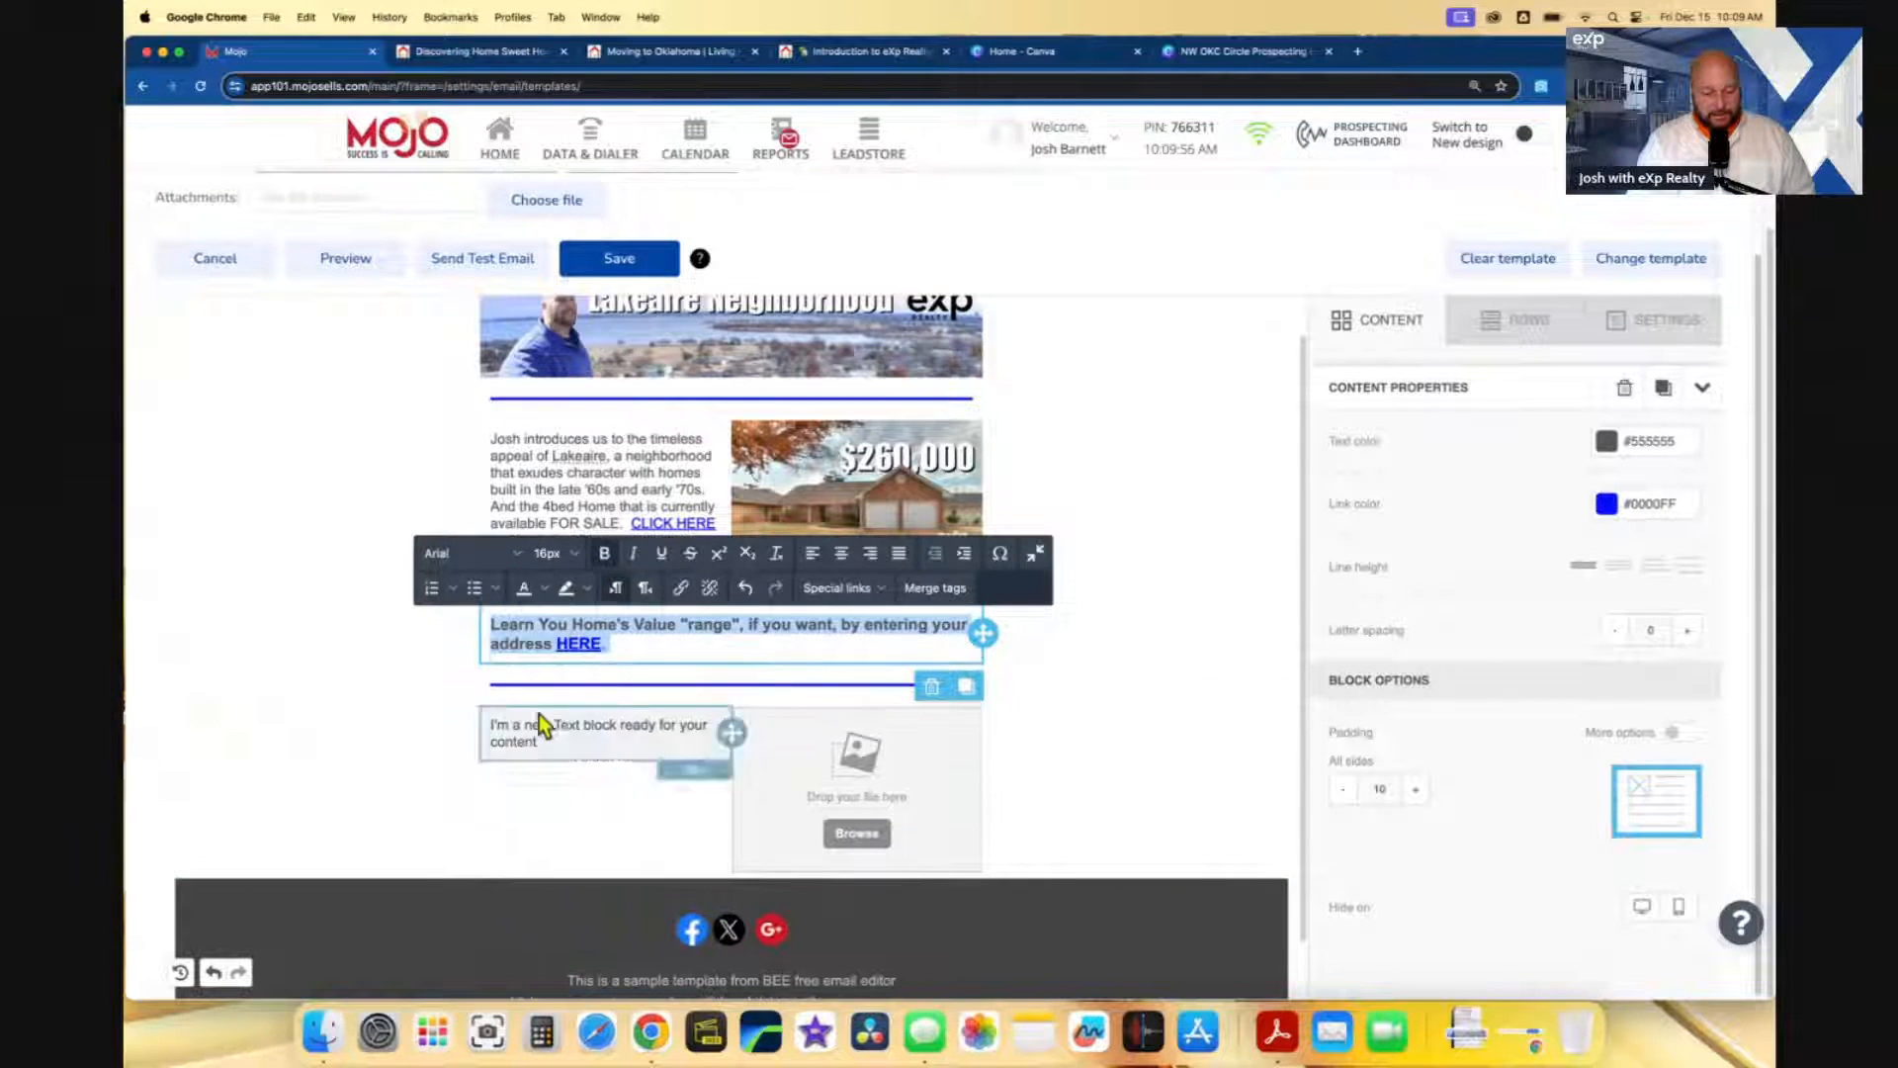
{"action": "left_click", "coordinate": [497, 554]}
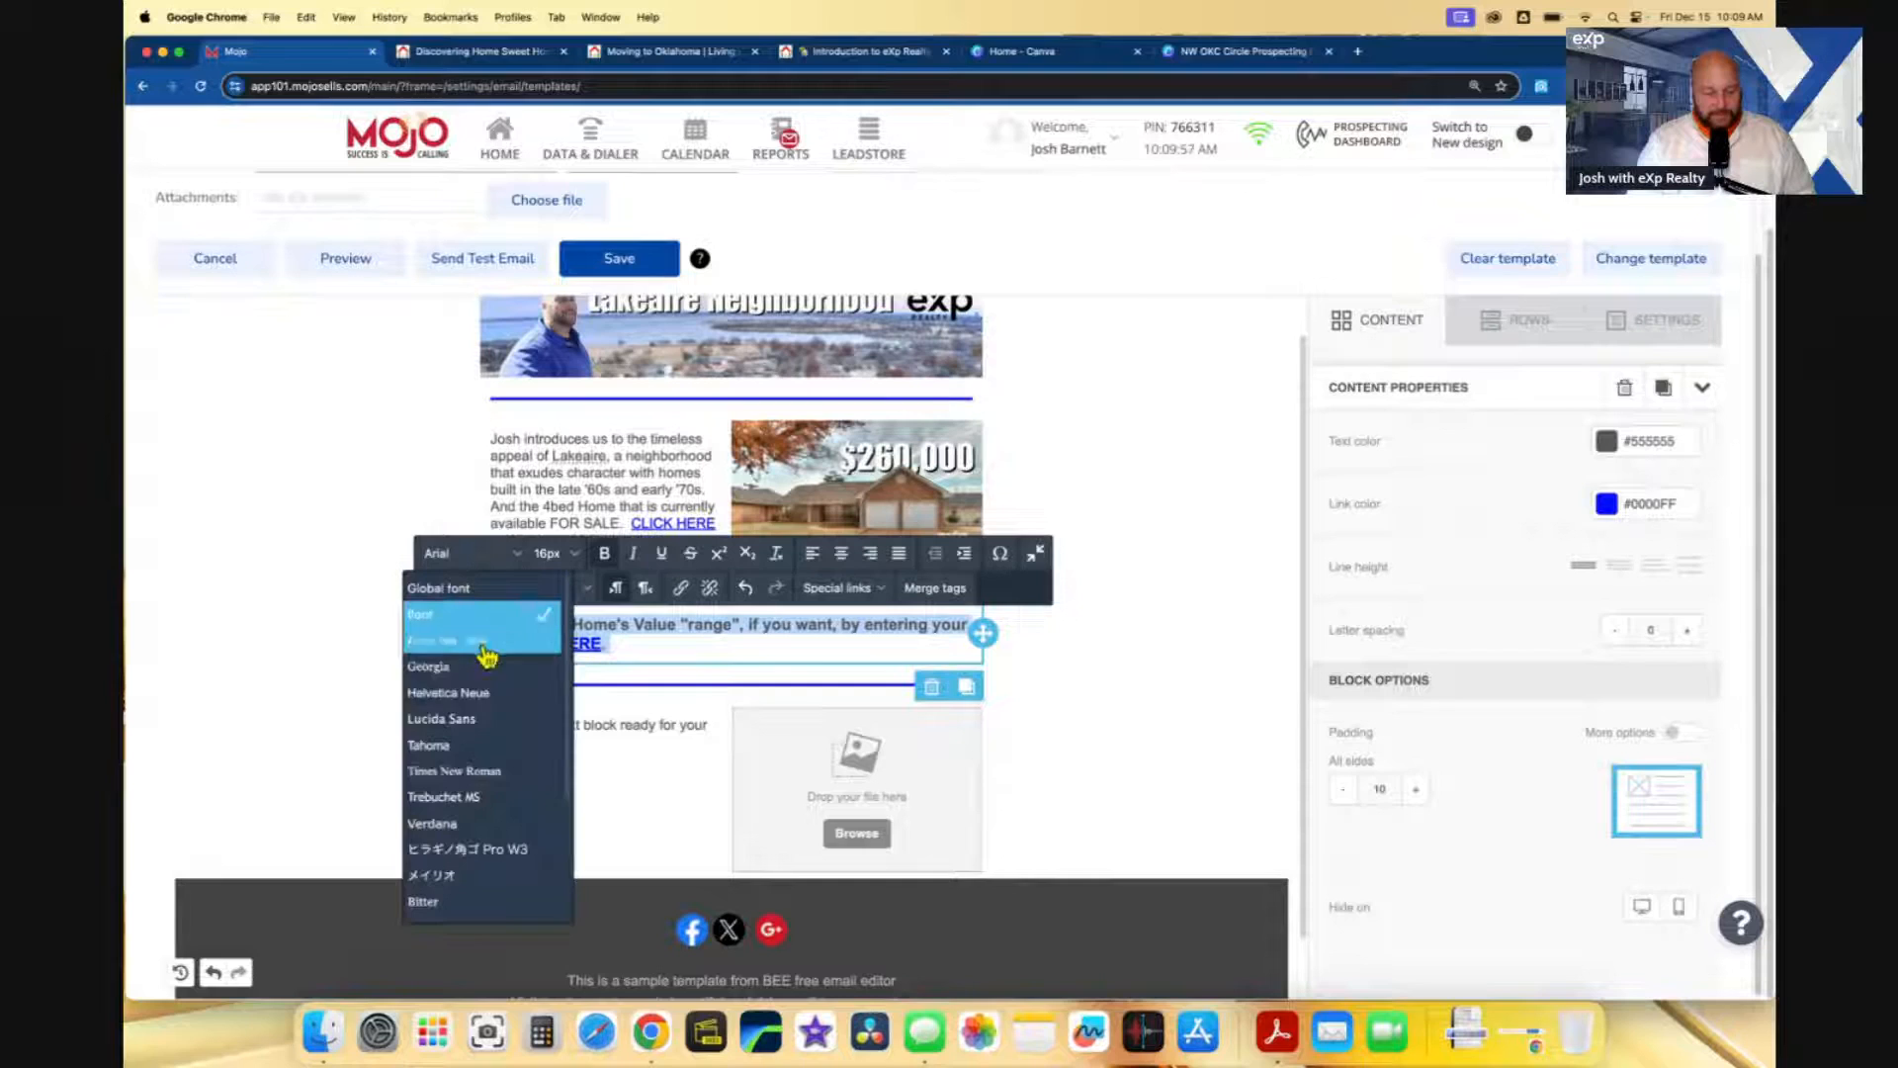
{"action": "scroll", "coordinate": [466, 781], "scroll_direction": "down", "scroll_amount": 5}
{"action": "left_click", "coordinate": [457, 767]}
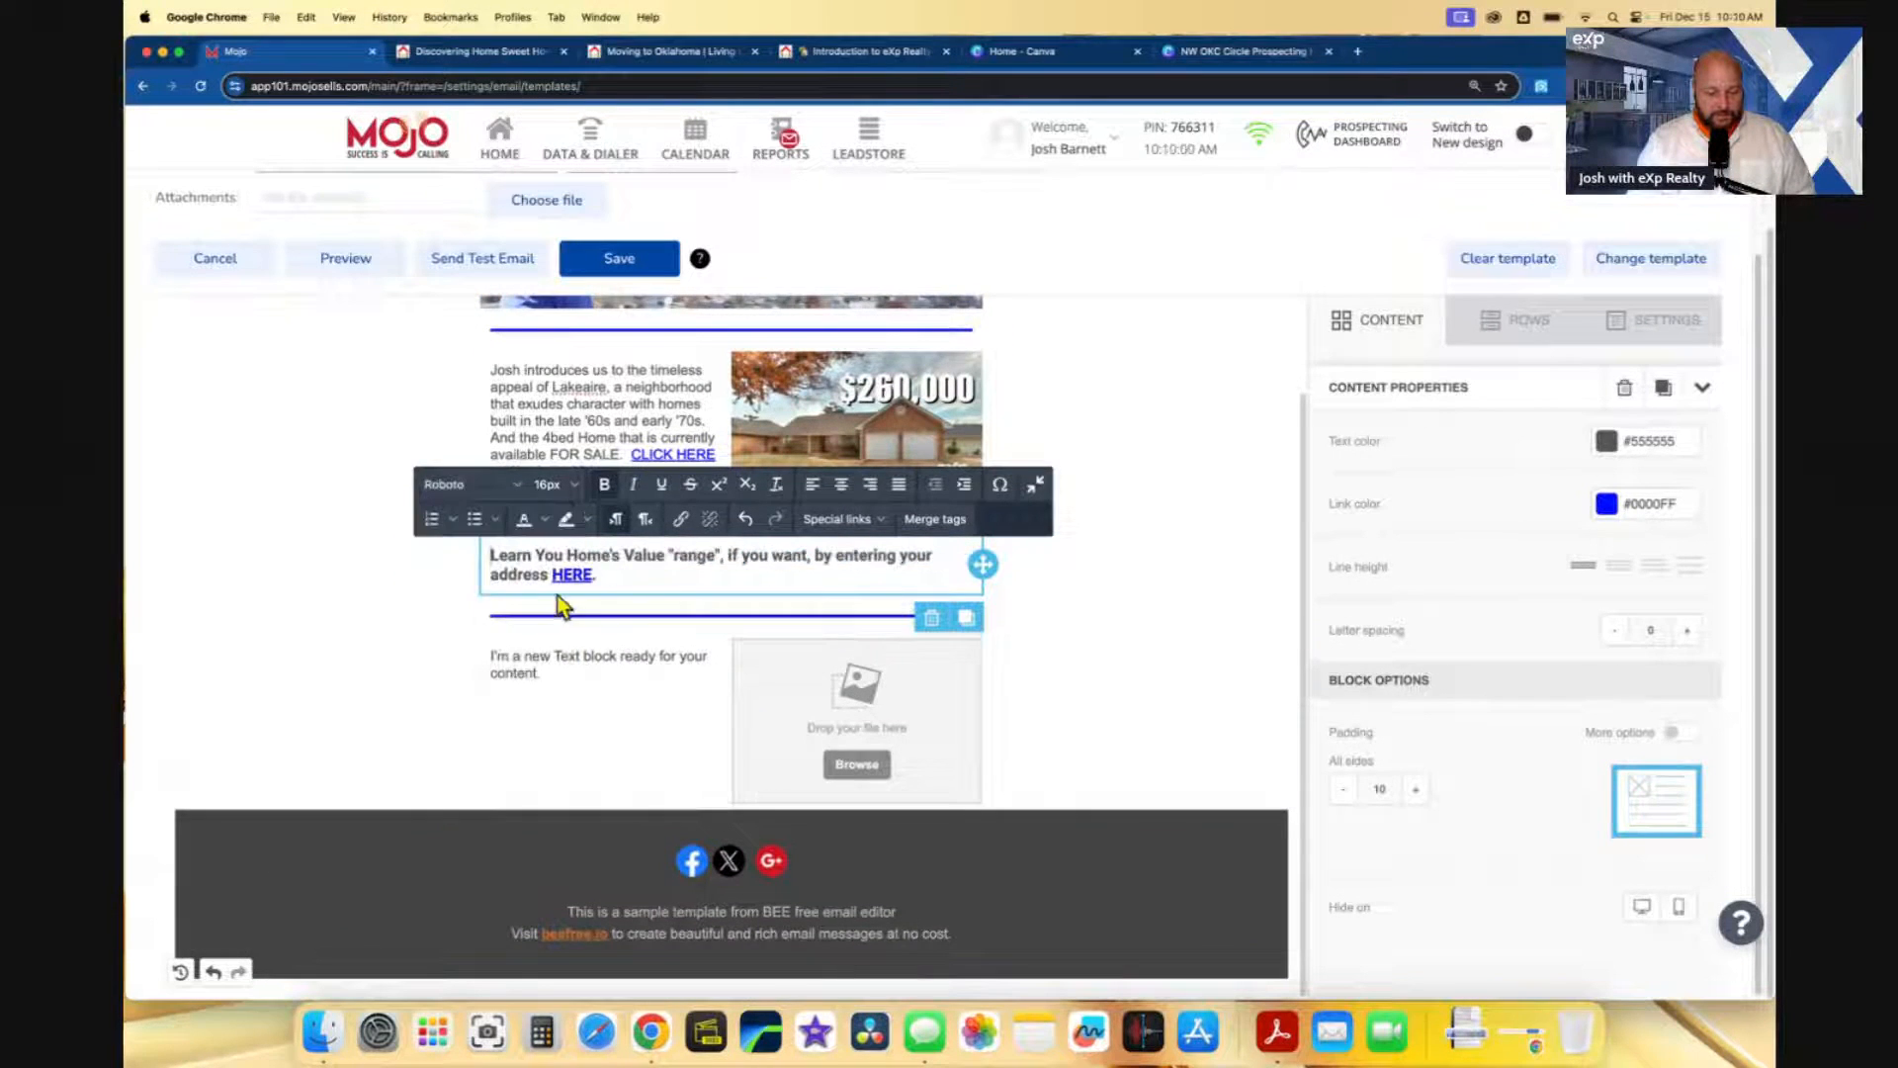
- Set the whole Lakeaire intro paragraph to the Roboto font
{"action": "left_click", "coordinate": [677, 392]}
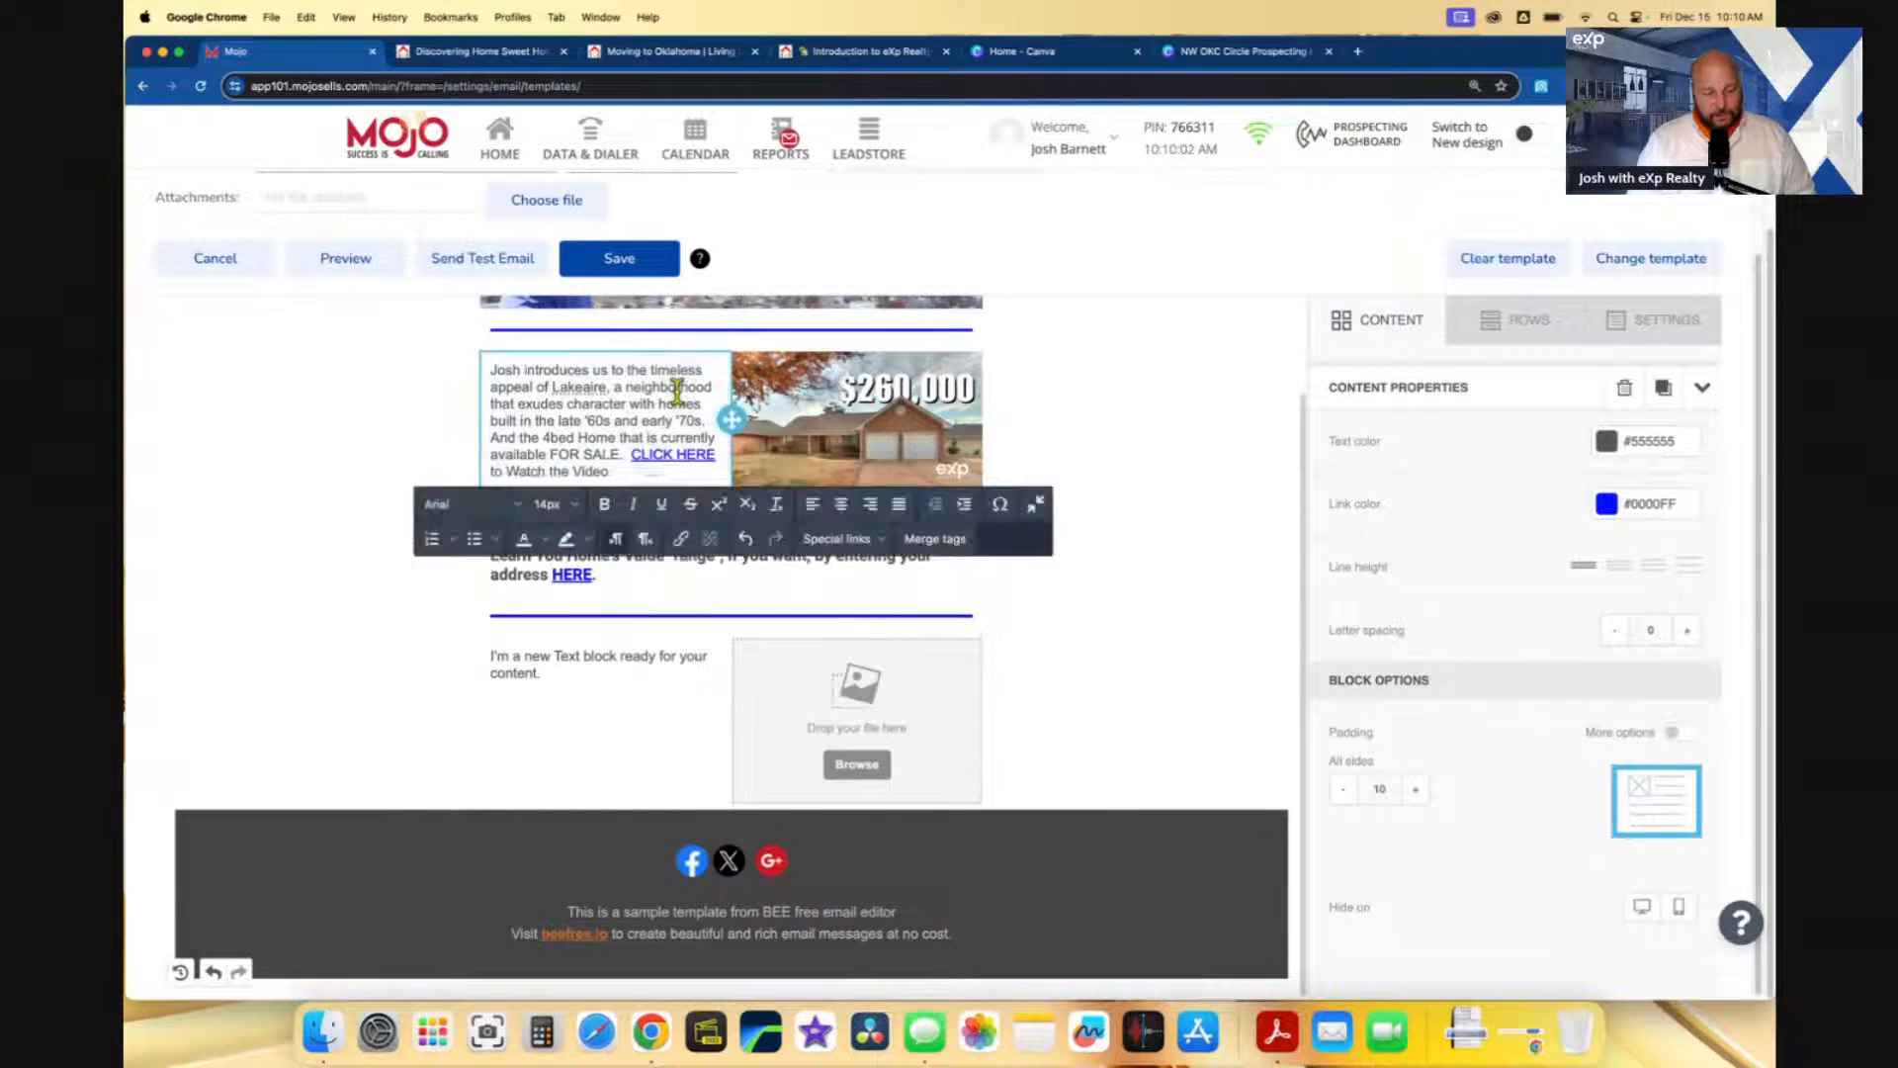
{"action": "left_click_drag", "start_coordinate": [635, 473], "coordinate": [492, 376]}
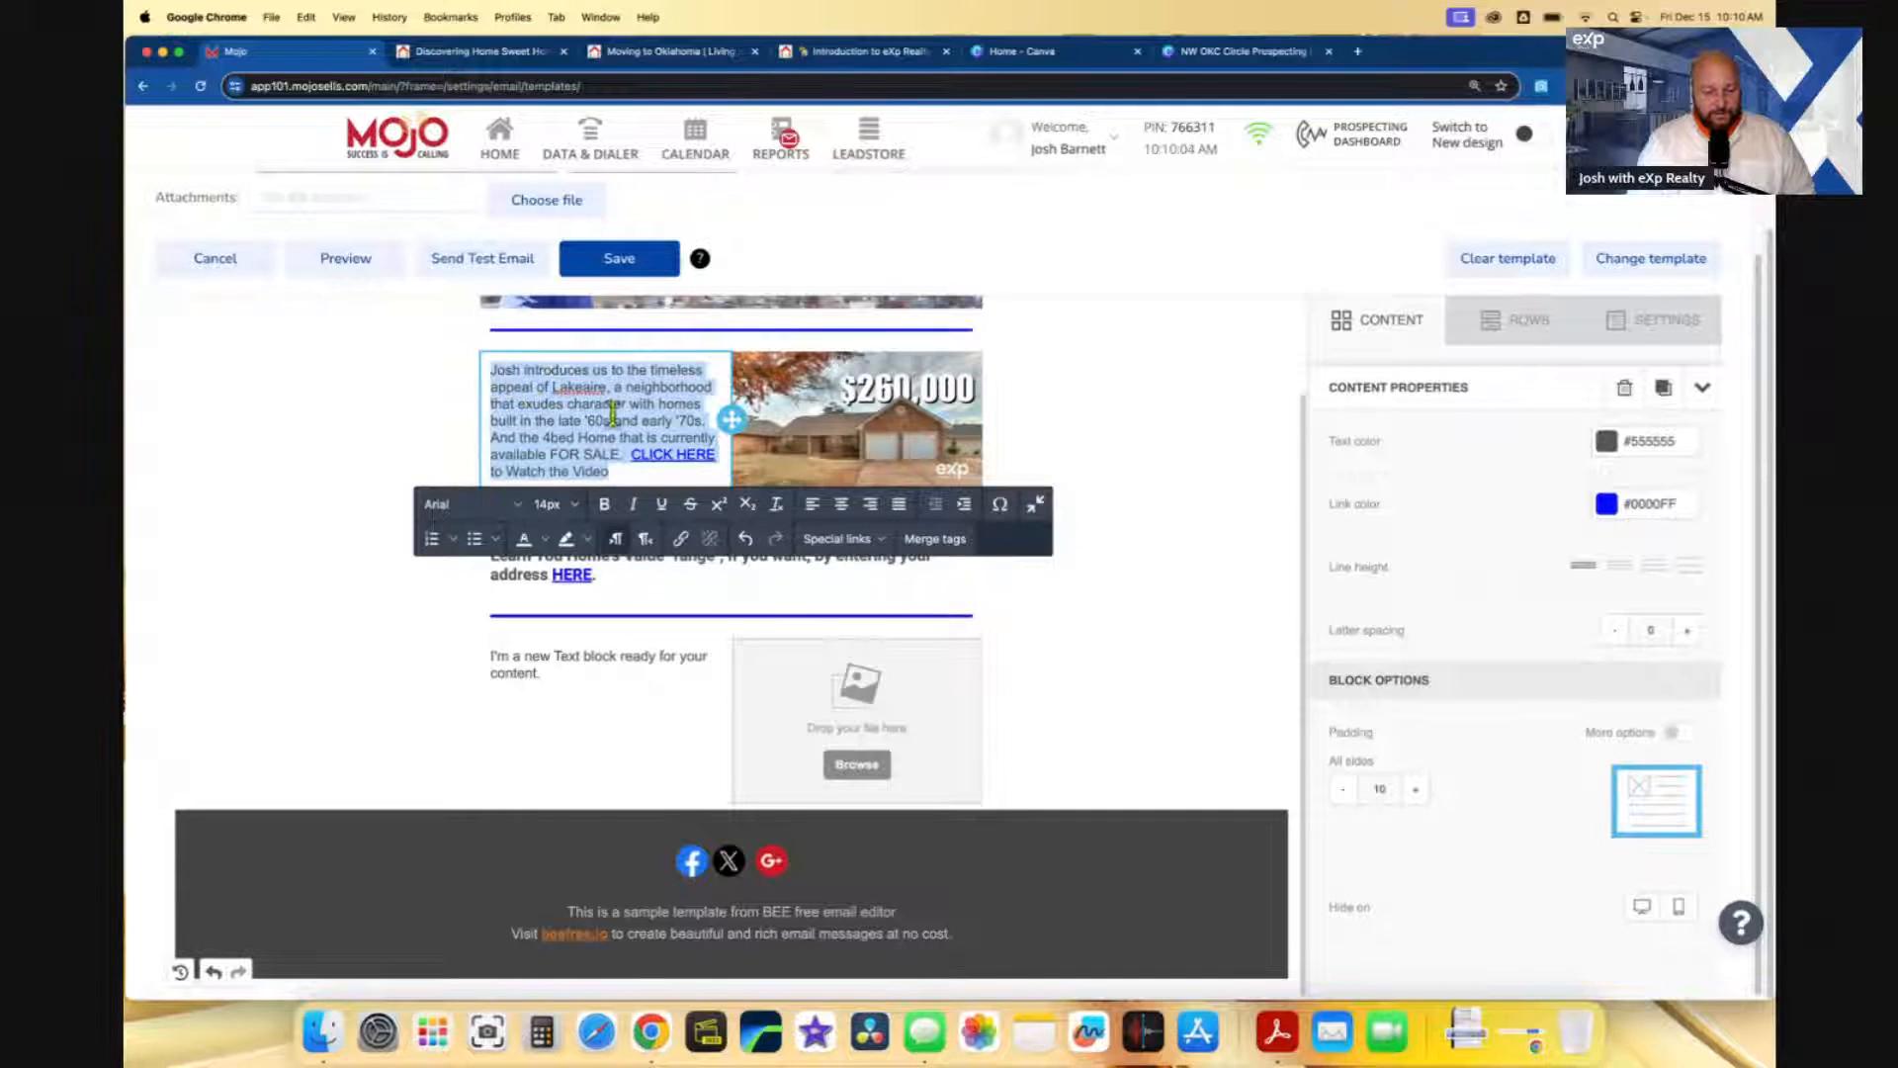
{"action": "left_click", "coordinate": [470, 504]}
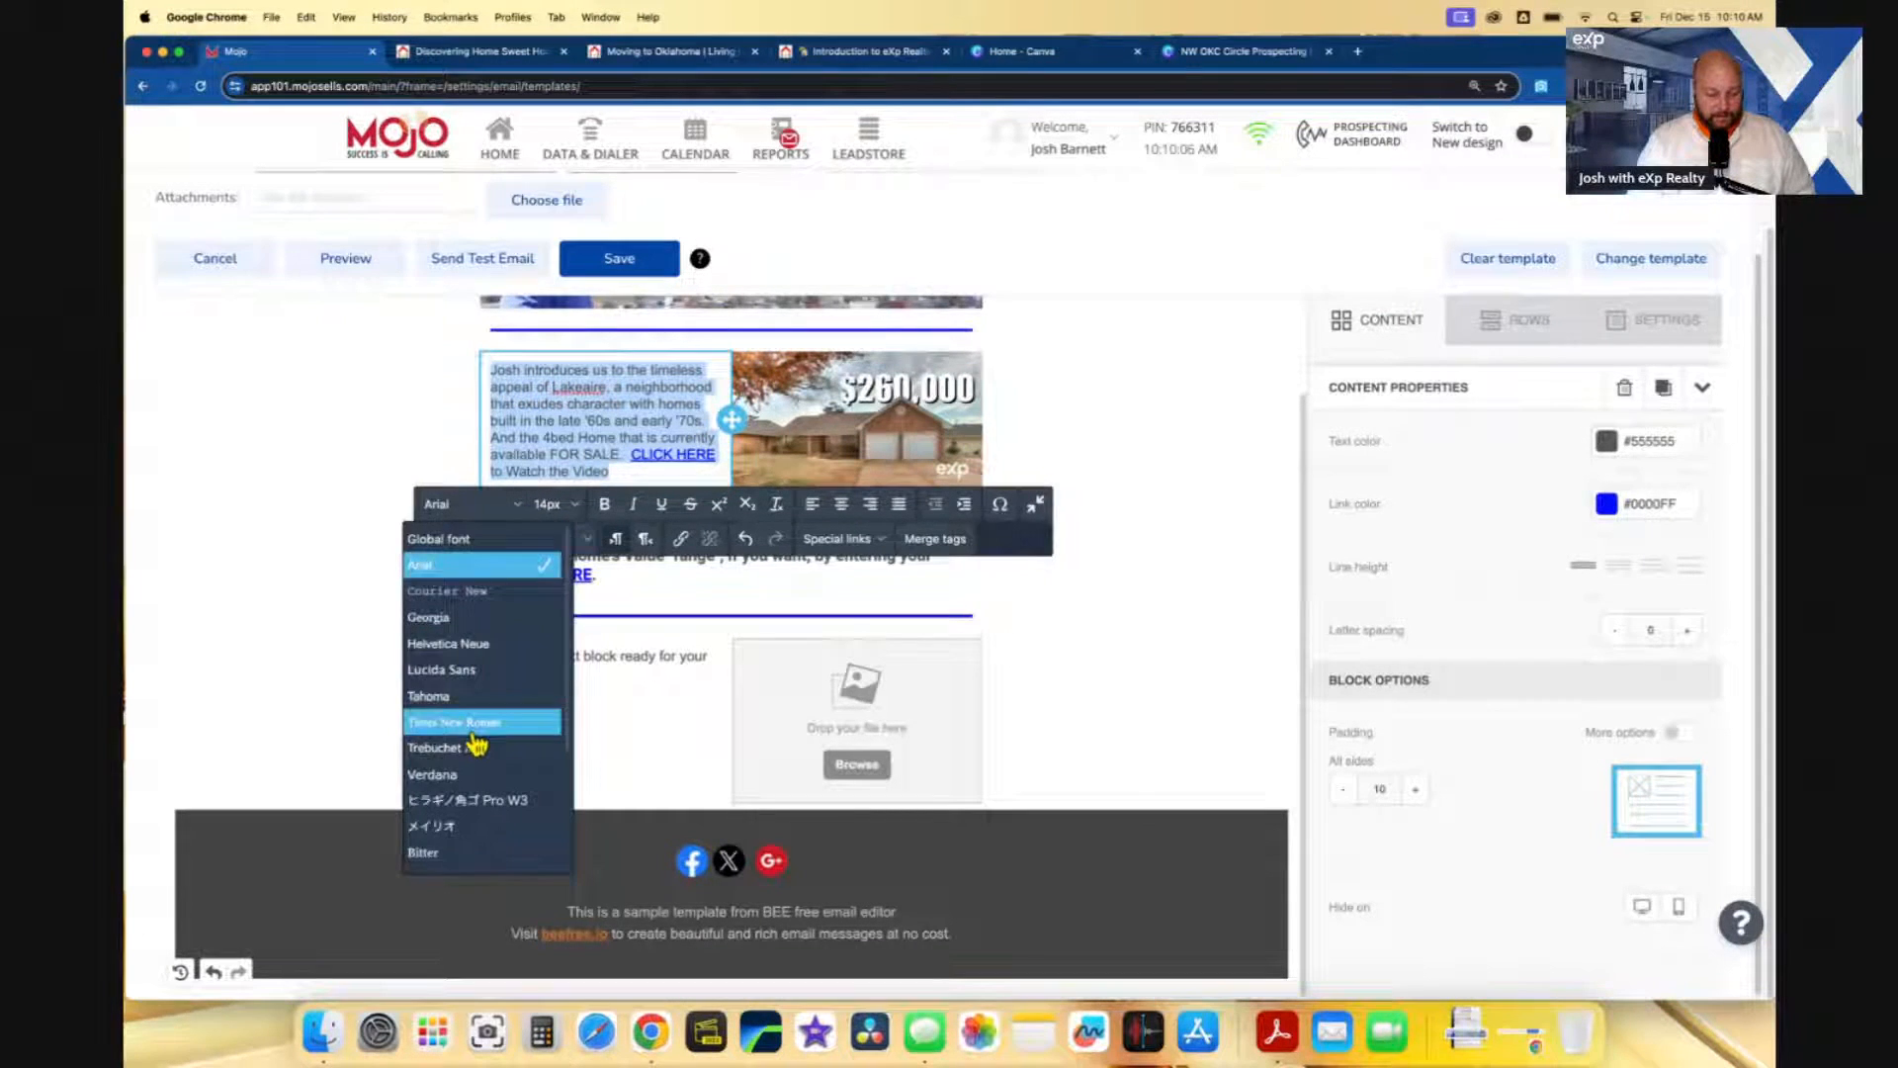
{"action": "scroll", "coordinate": [477, 729], "scroll_direction": "down", "scroll_amount": 5}
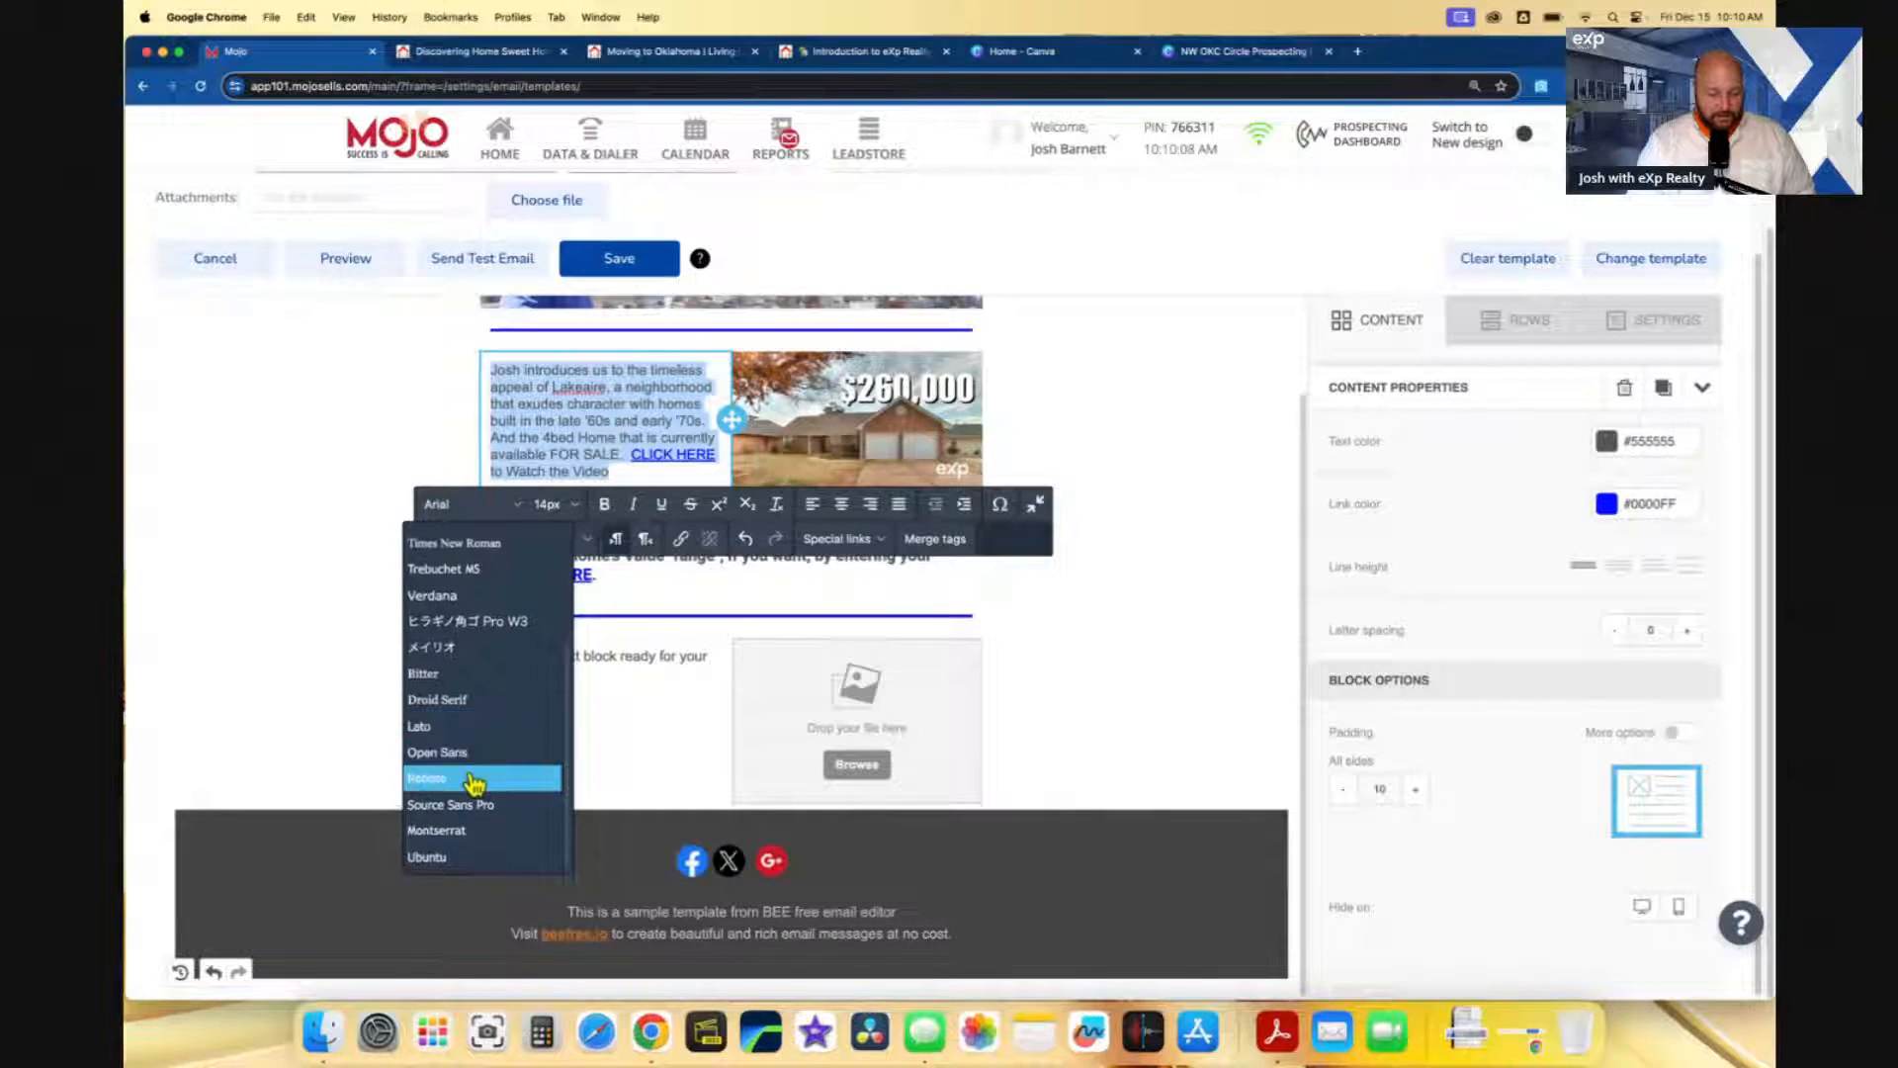
{"action": "left_click", "coordinate": [474, 779]}
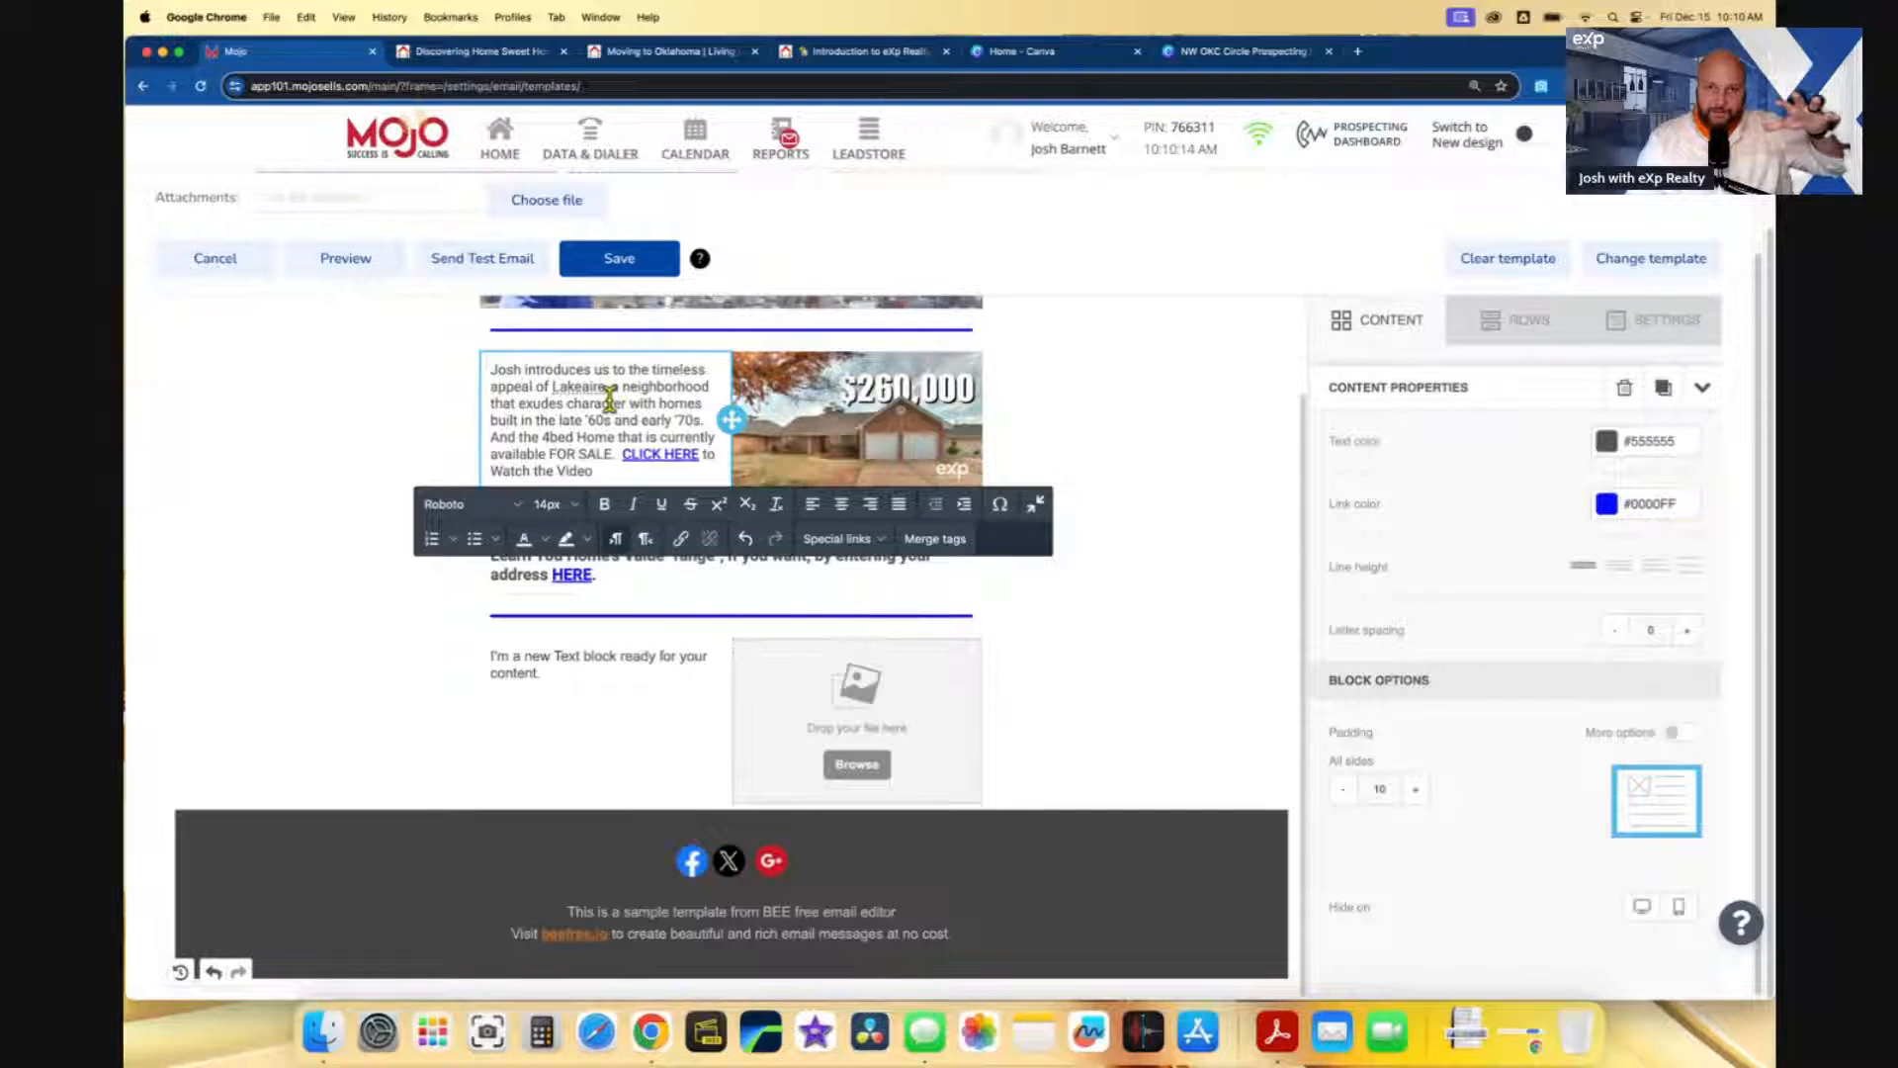
- Enlarge the Learn You Home's Value "range" paragraph to 18px and justify it
{"action": "left_click", "coordinate": [648, 576]}
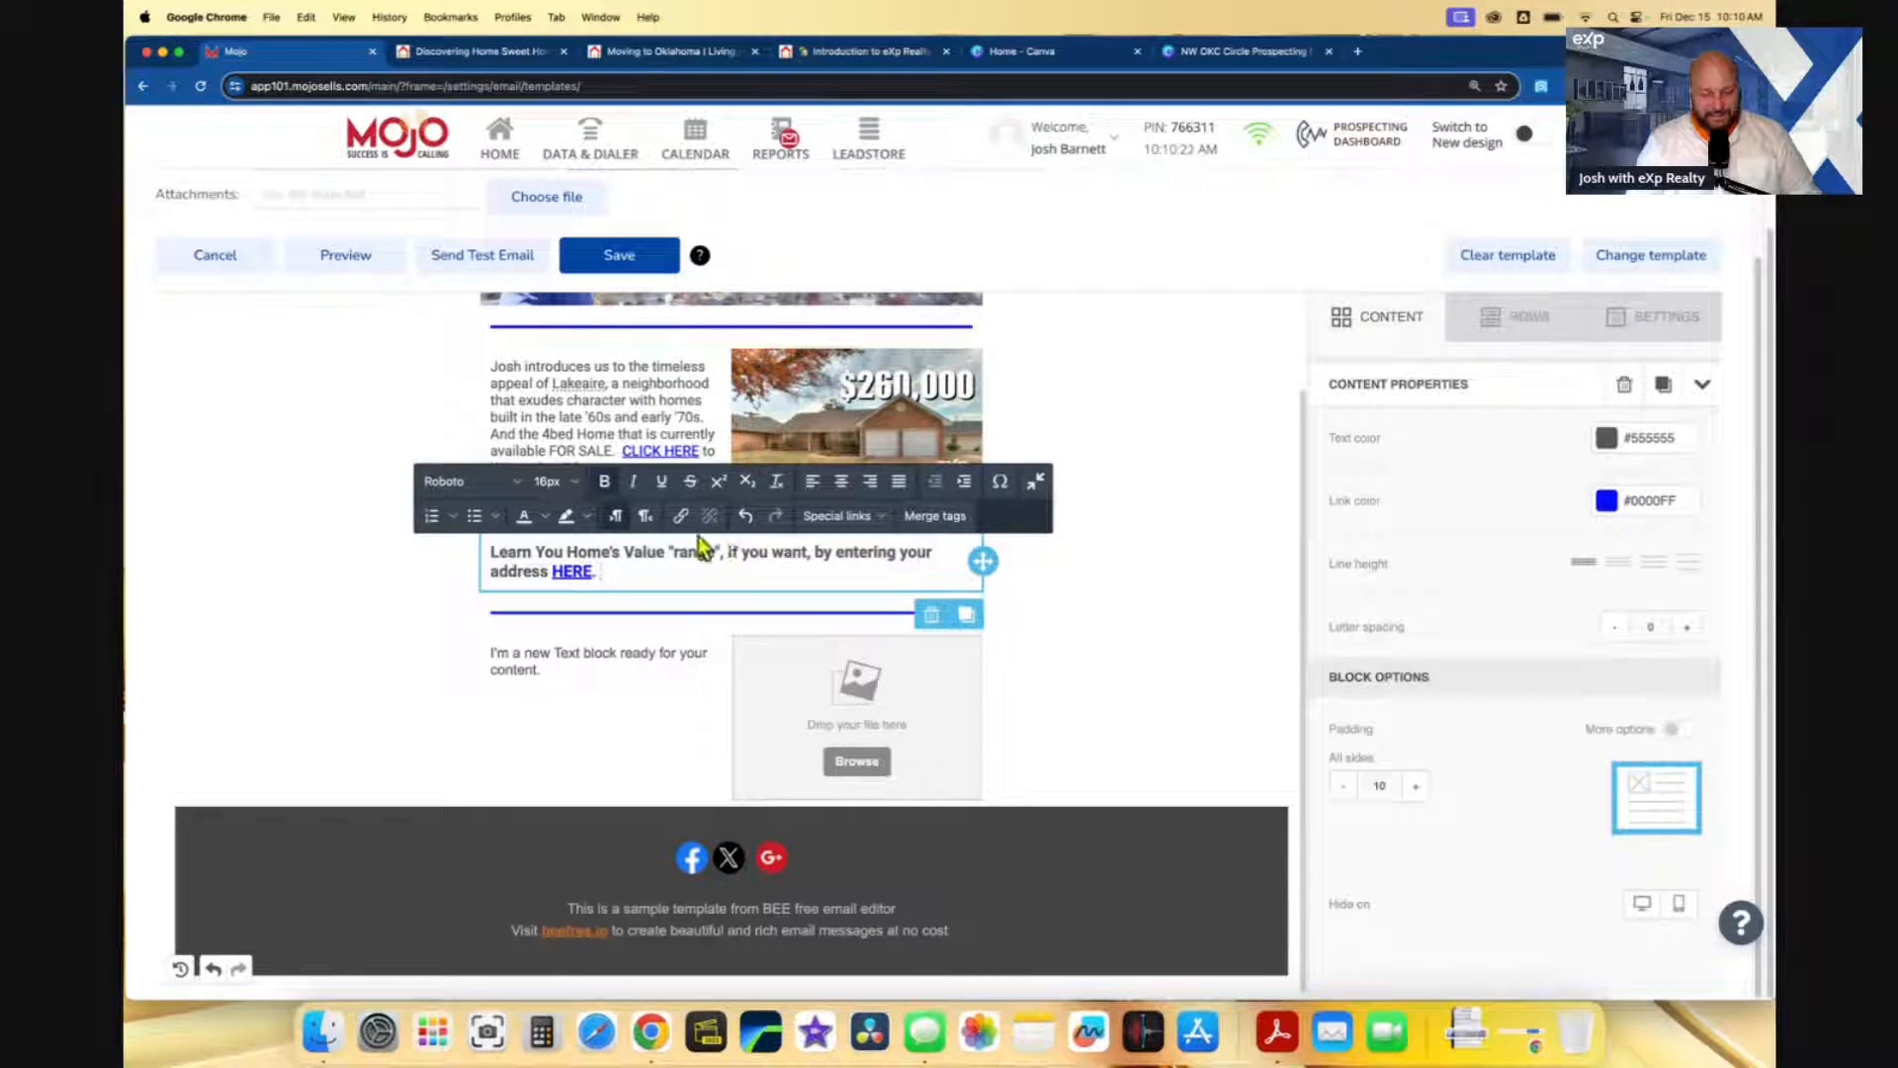
{"action": "triple_click", "coordinate": [626, 572]}
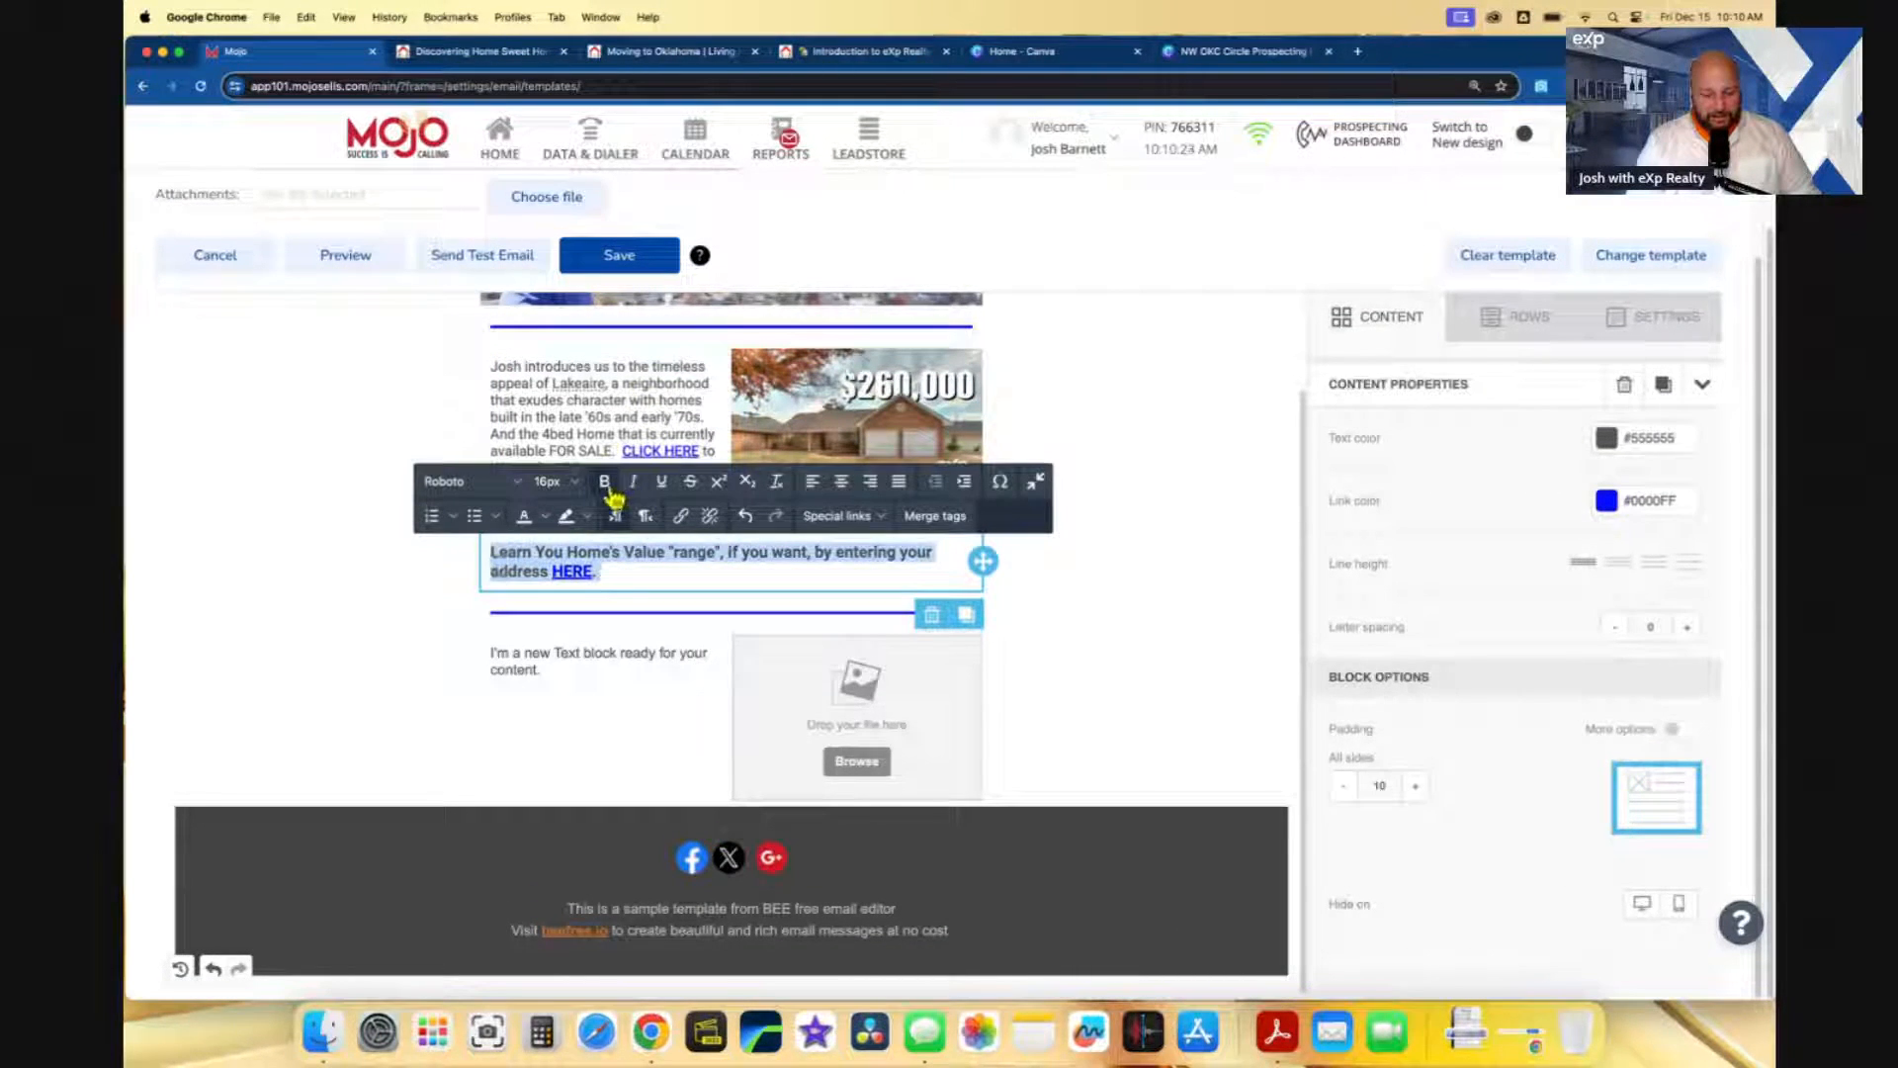
{"action": "left_click", "coordinate": [549, 481]}
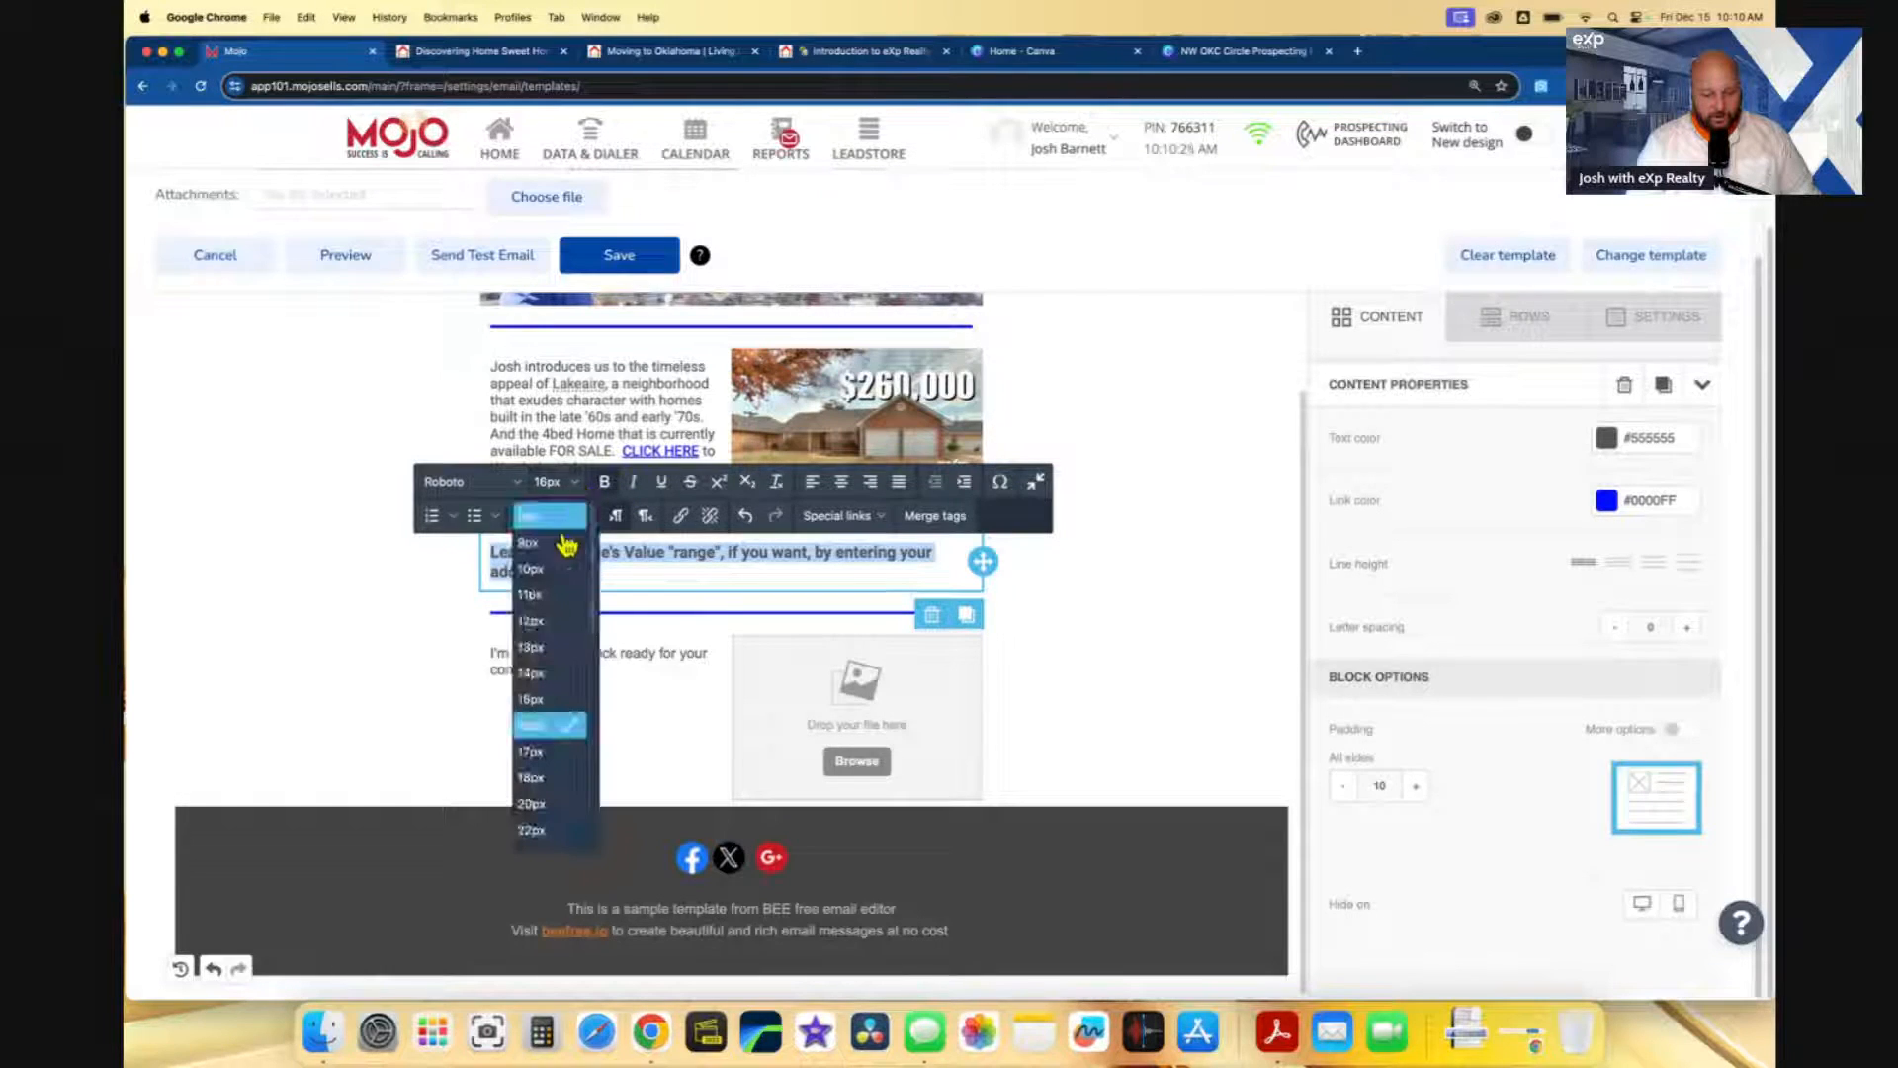
{"action": "left_click", "coordinate": [531, 777]}
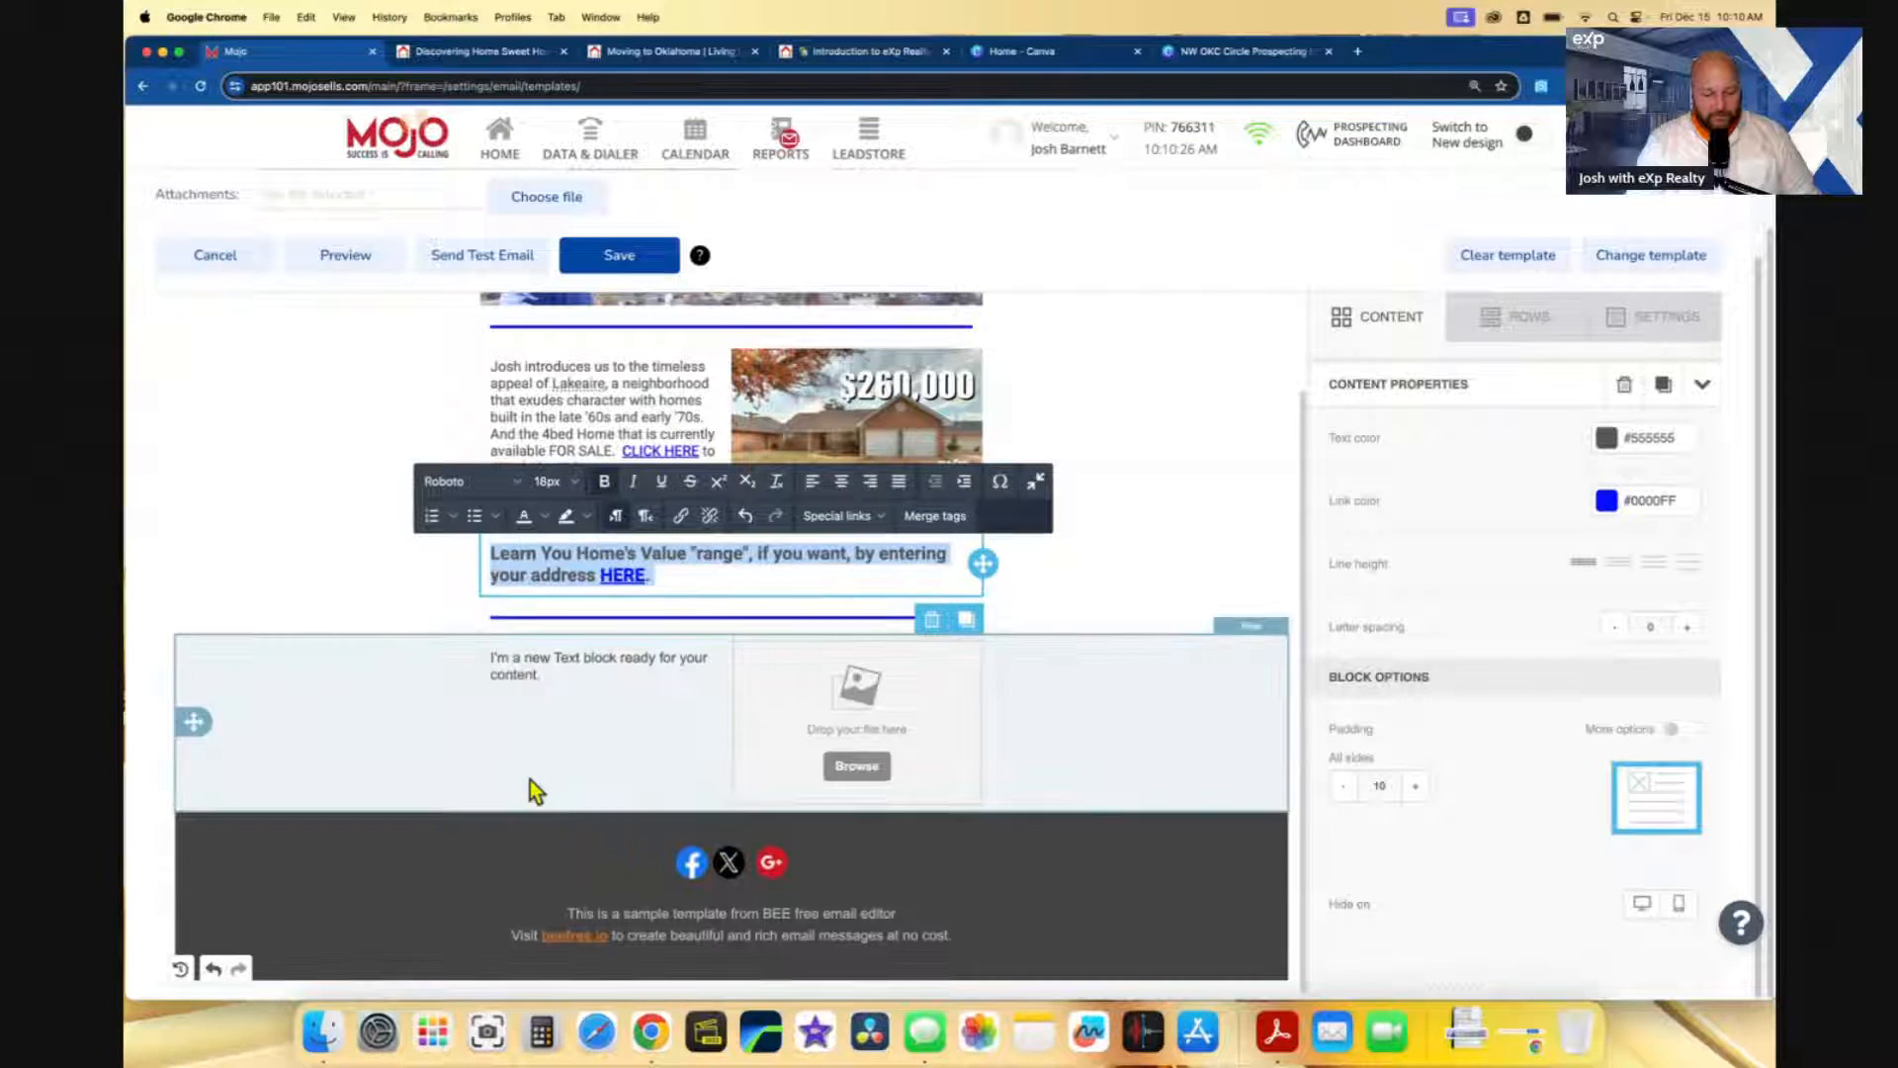
{"action": "left_click", "coordinate": [897, 483]}
{"action": "left_click", "coordinate": [808, 583]}
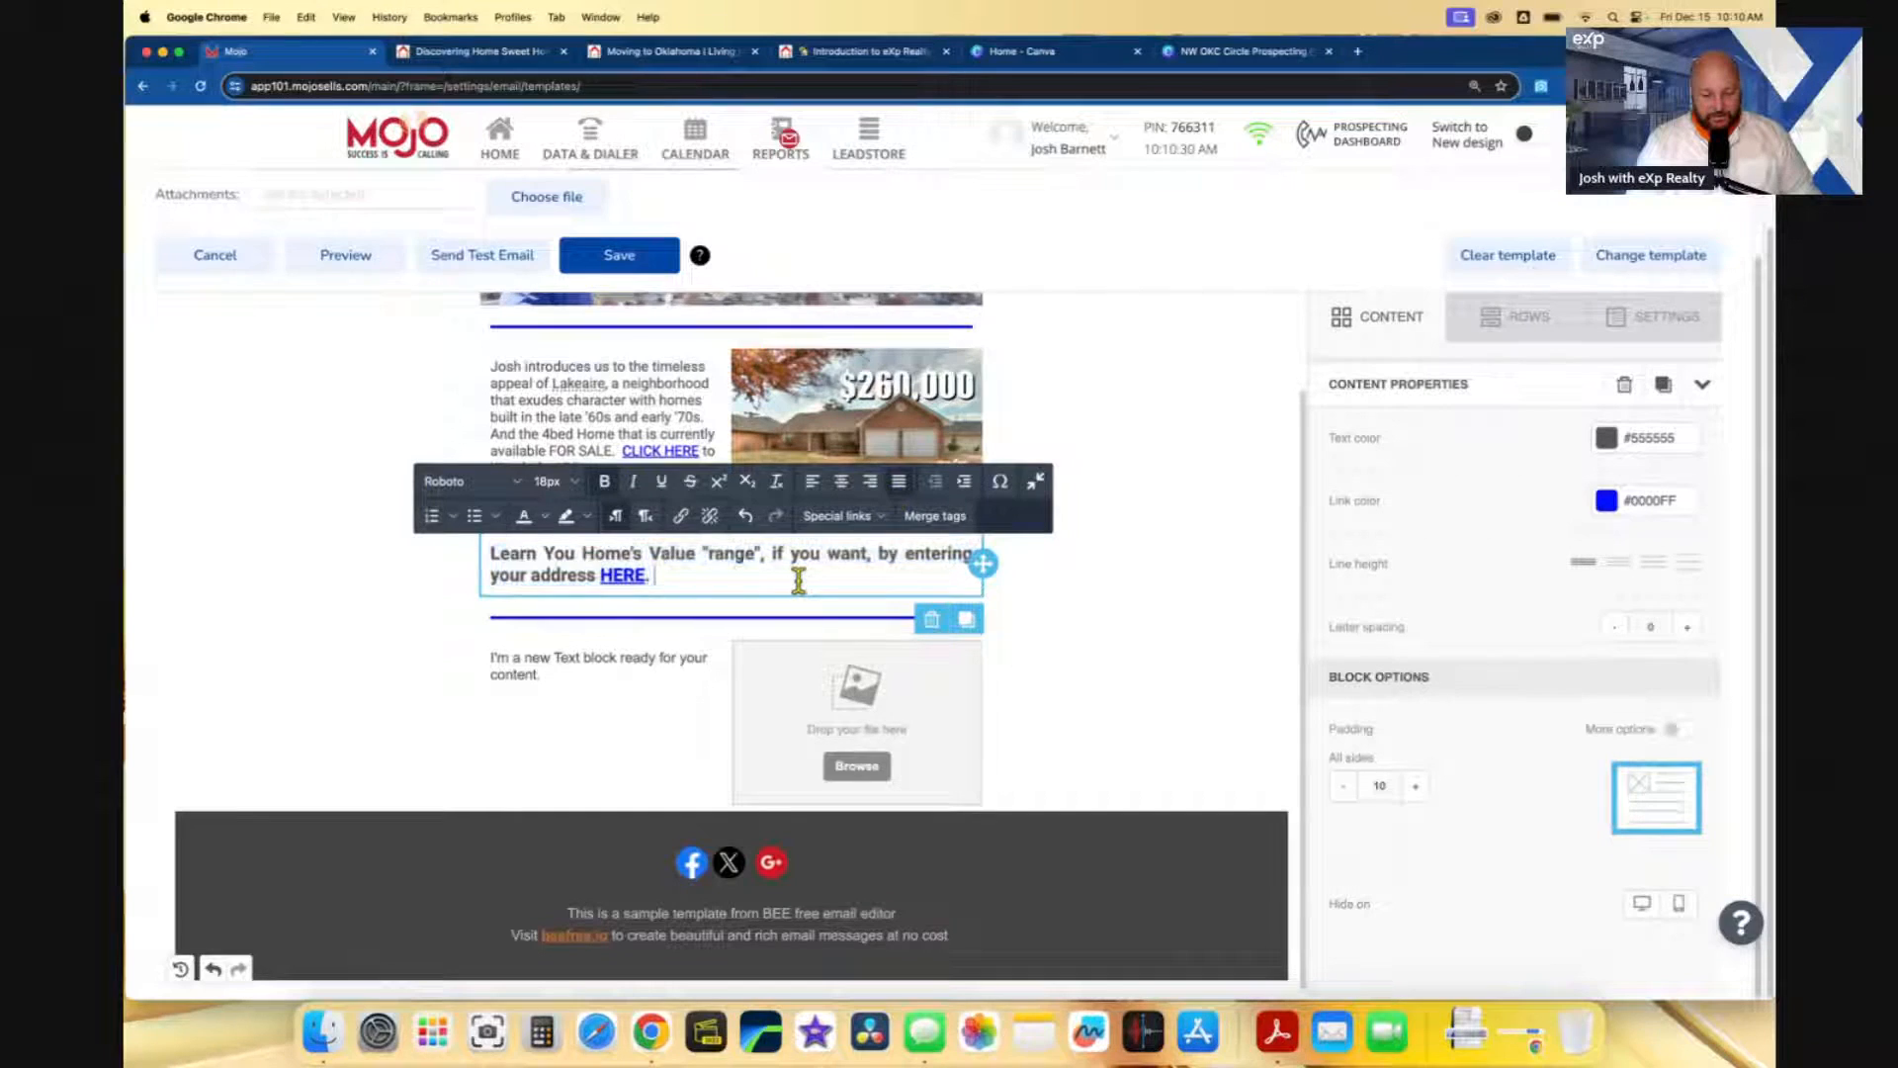
{"action": "scroll", "coordinate": [826, 588], "scroll_direction": "up", "scroll_amount": 2}
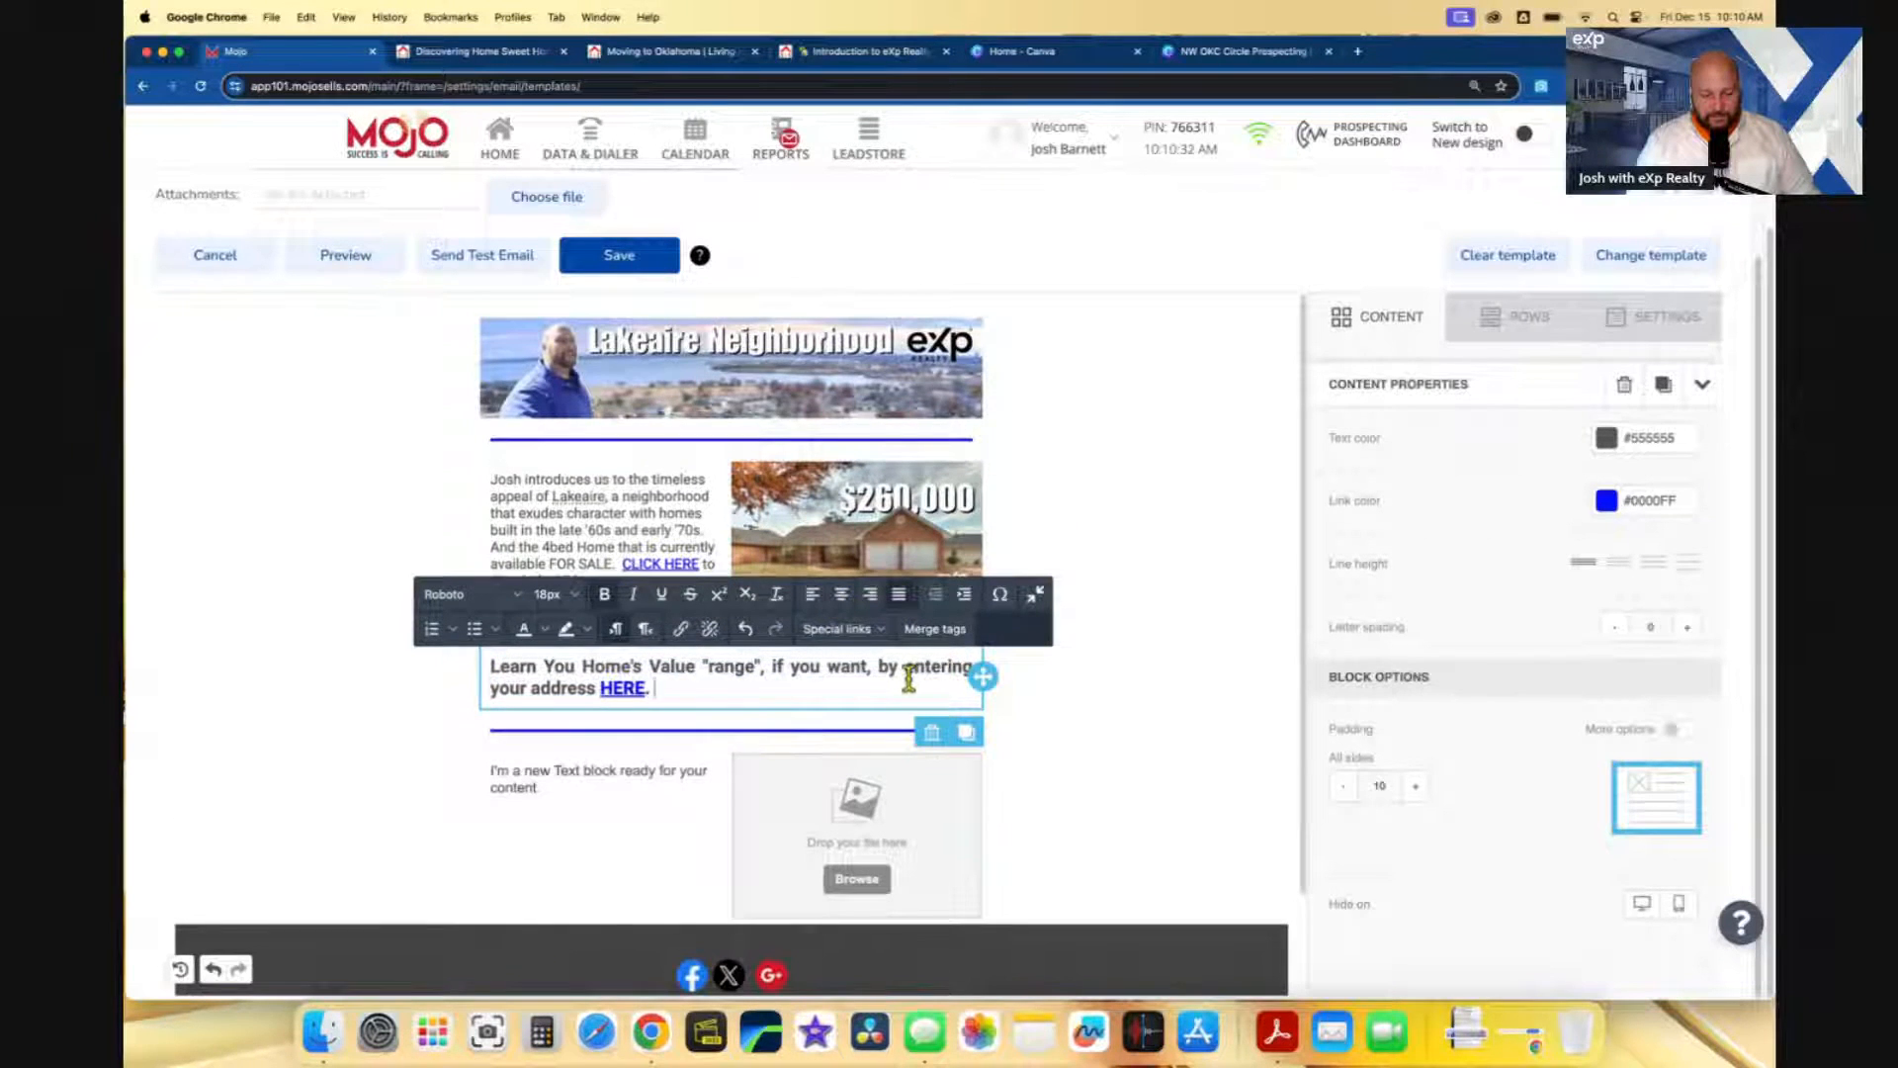
{"action": "scroll", "coordinate": [909, 684], "scroll_direction": "down", "scroll_amount": 2}
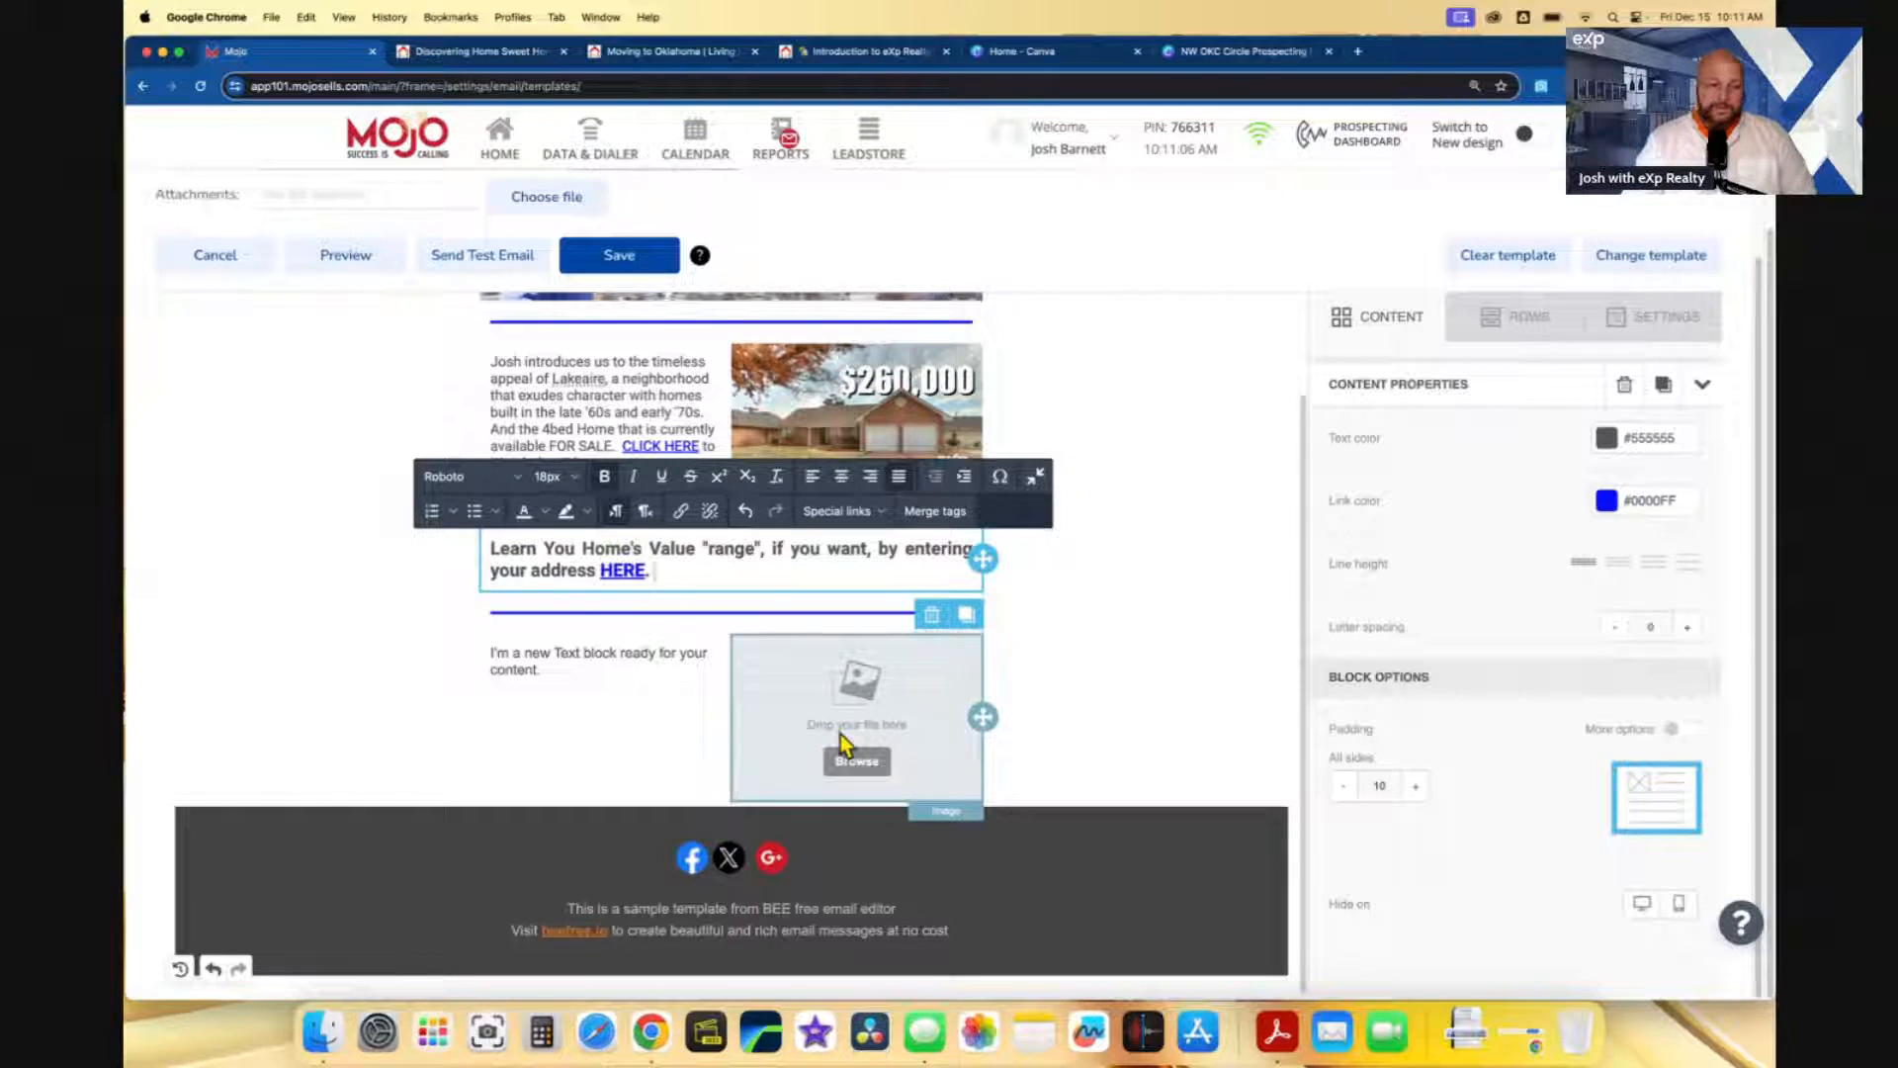
{"action": "left_click", "coordinate": [887, 57]}
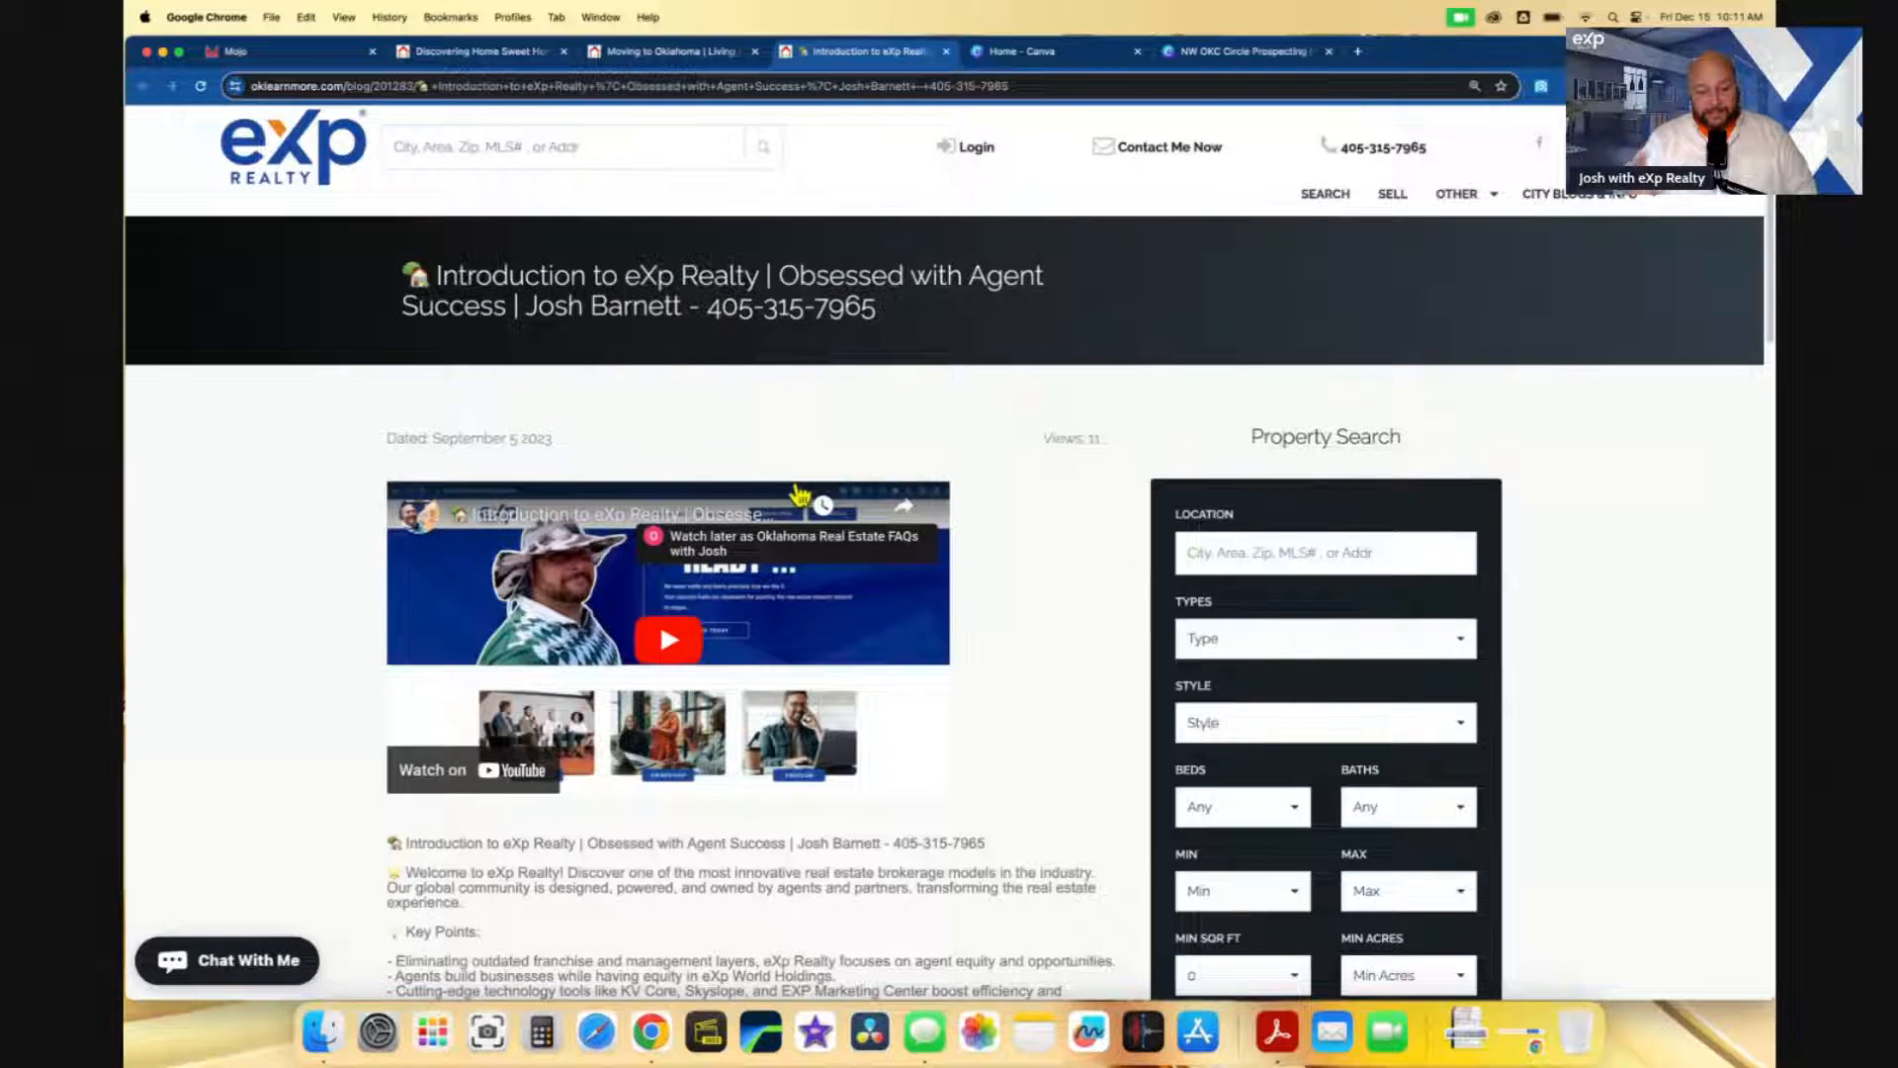
{"action": "left_click", "coordinate": [635, 86]}
{"action": "scroll", "coordinate": [689, 489], "scroll_direction": "down", "scroll_amount": 4}
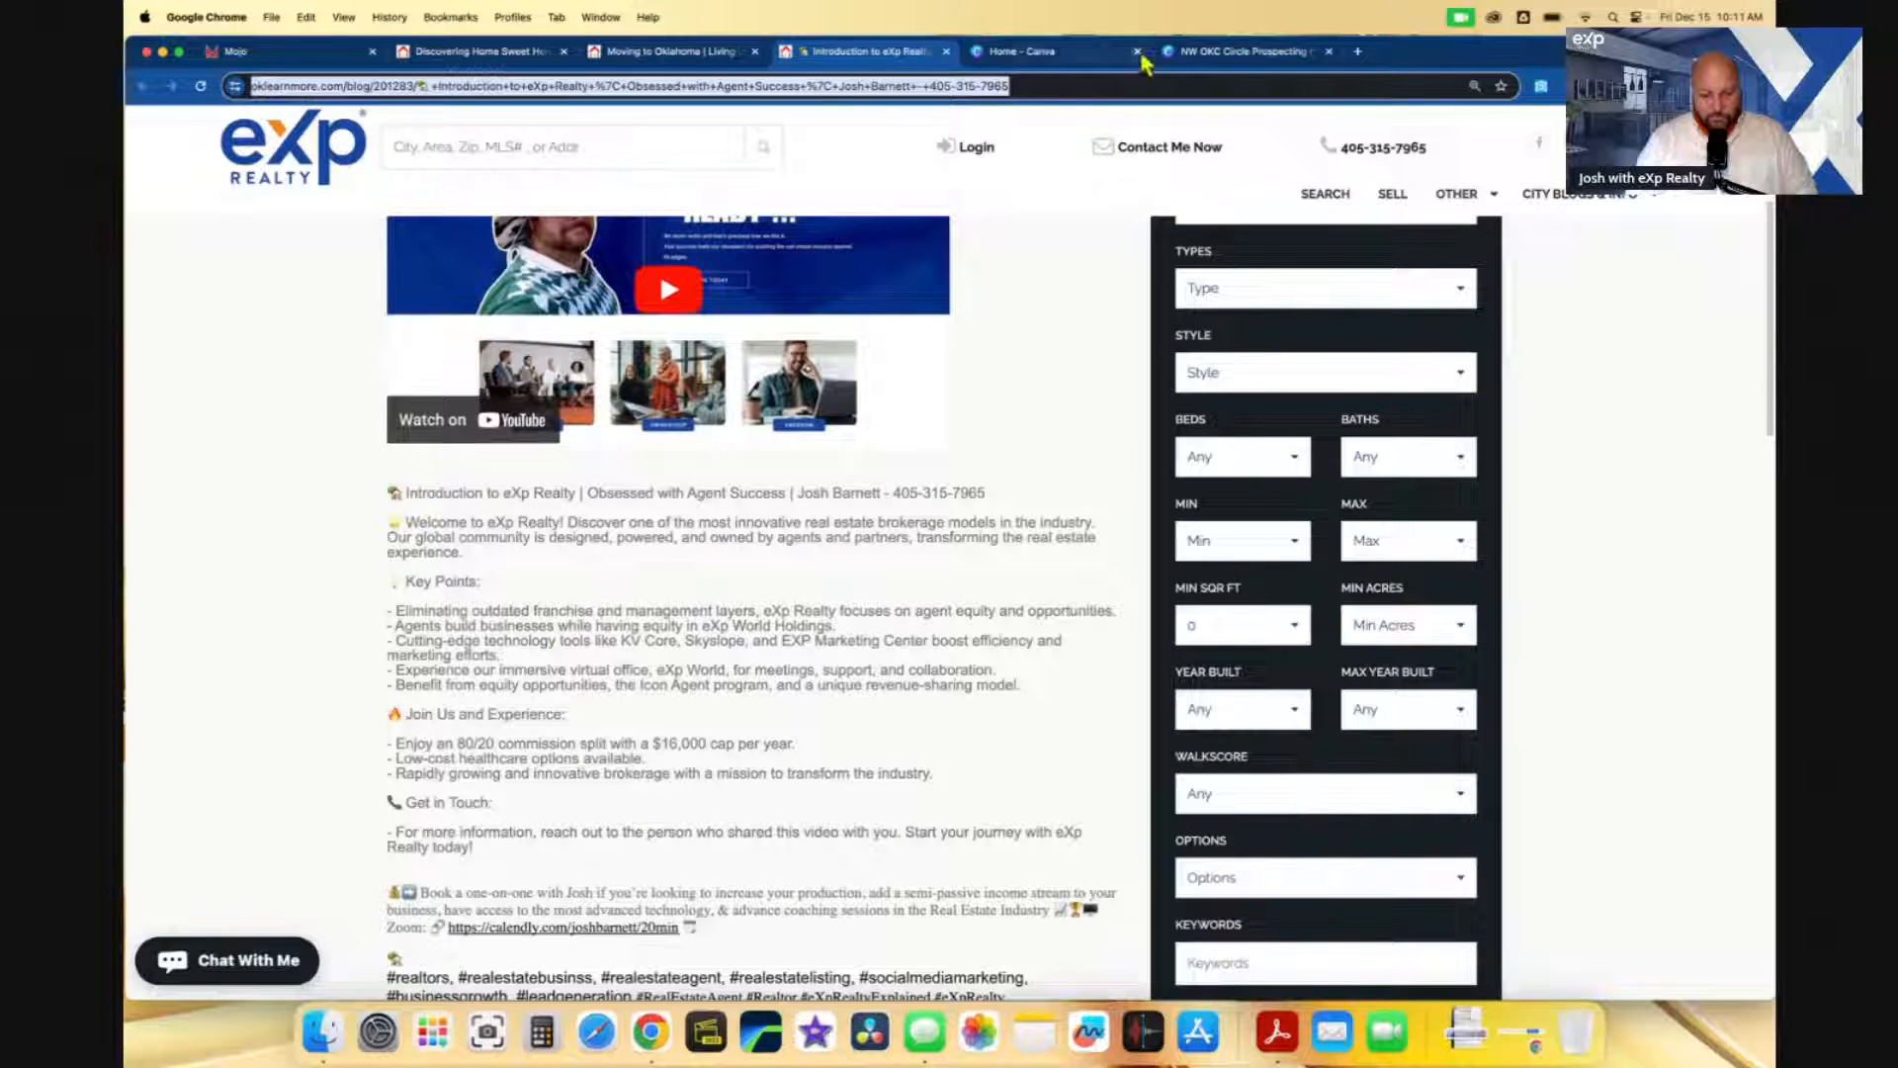
{"action": "left_click", "coordinate": [639, 55]}
{"action": "left_click", "coordinate": [484, 54]}
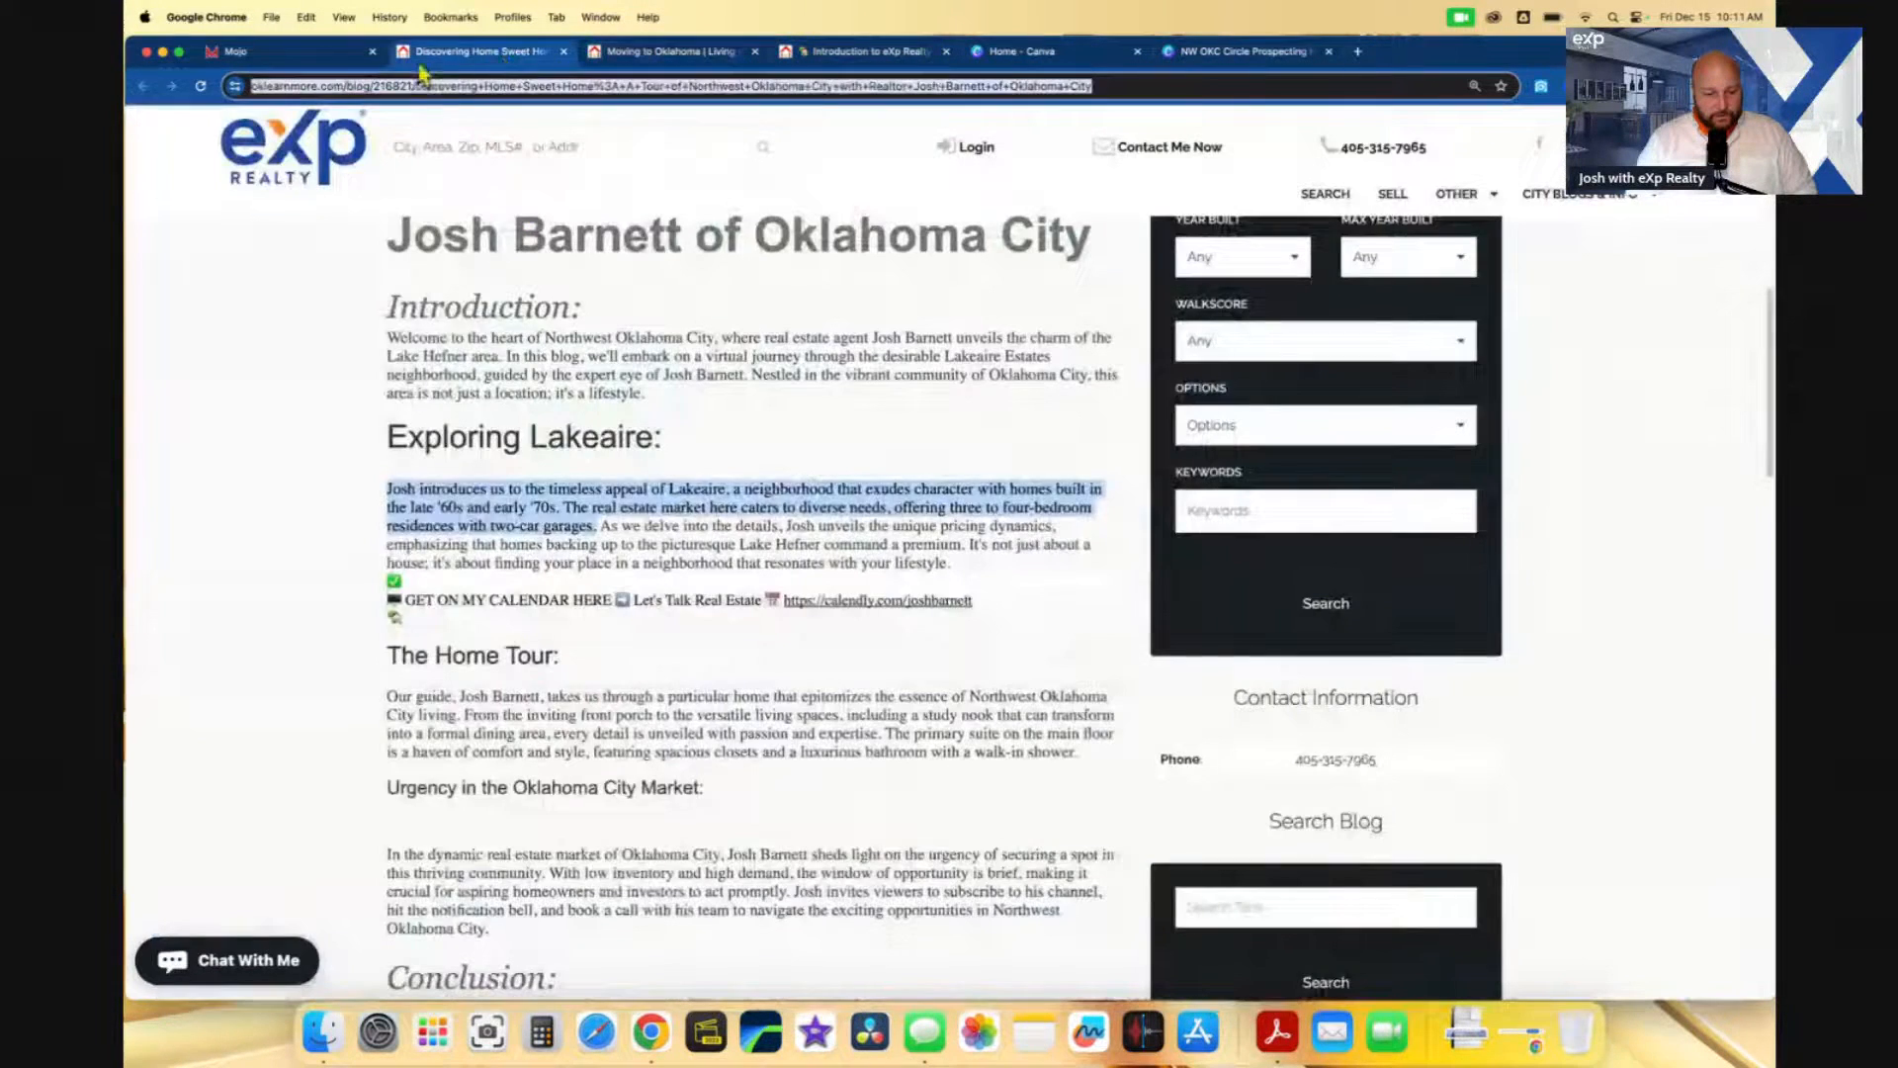
{"action": "left_click", "coordinate": [297, 54]}
{"action": "left_click", "coordinate": [626, 661]}
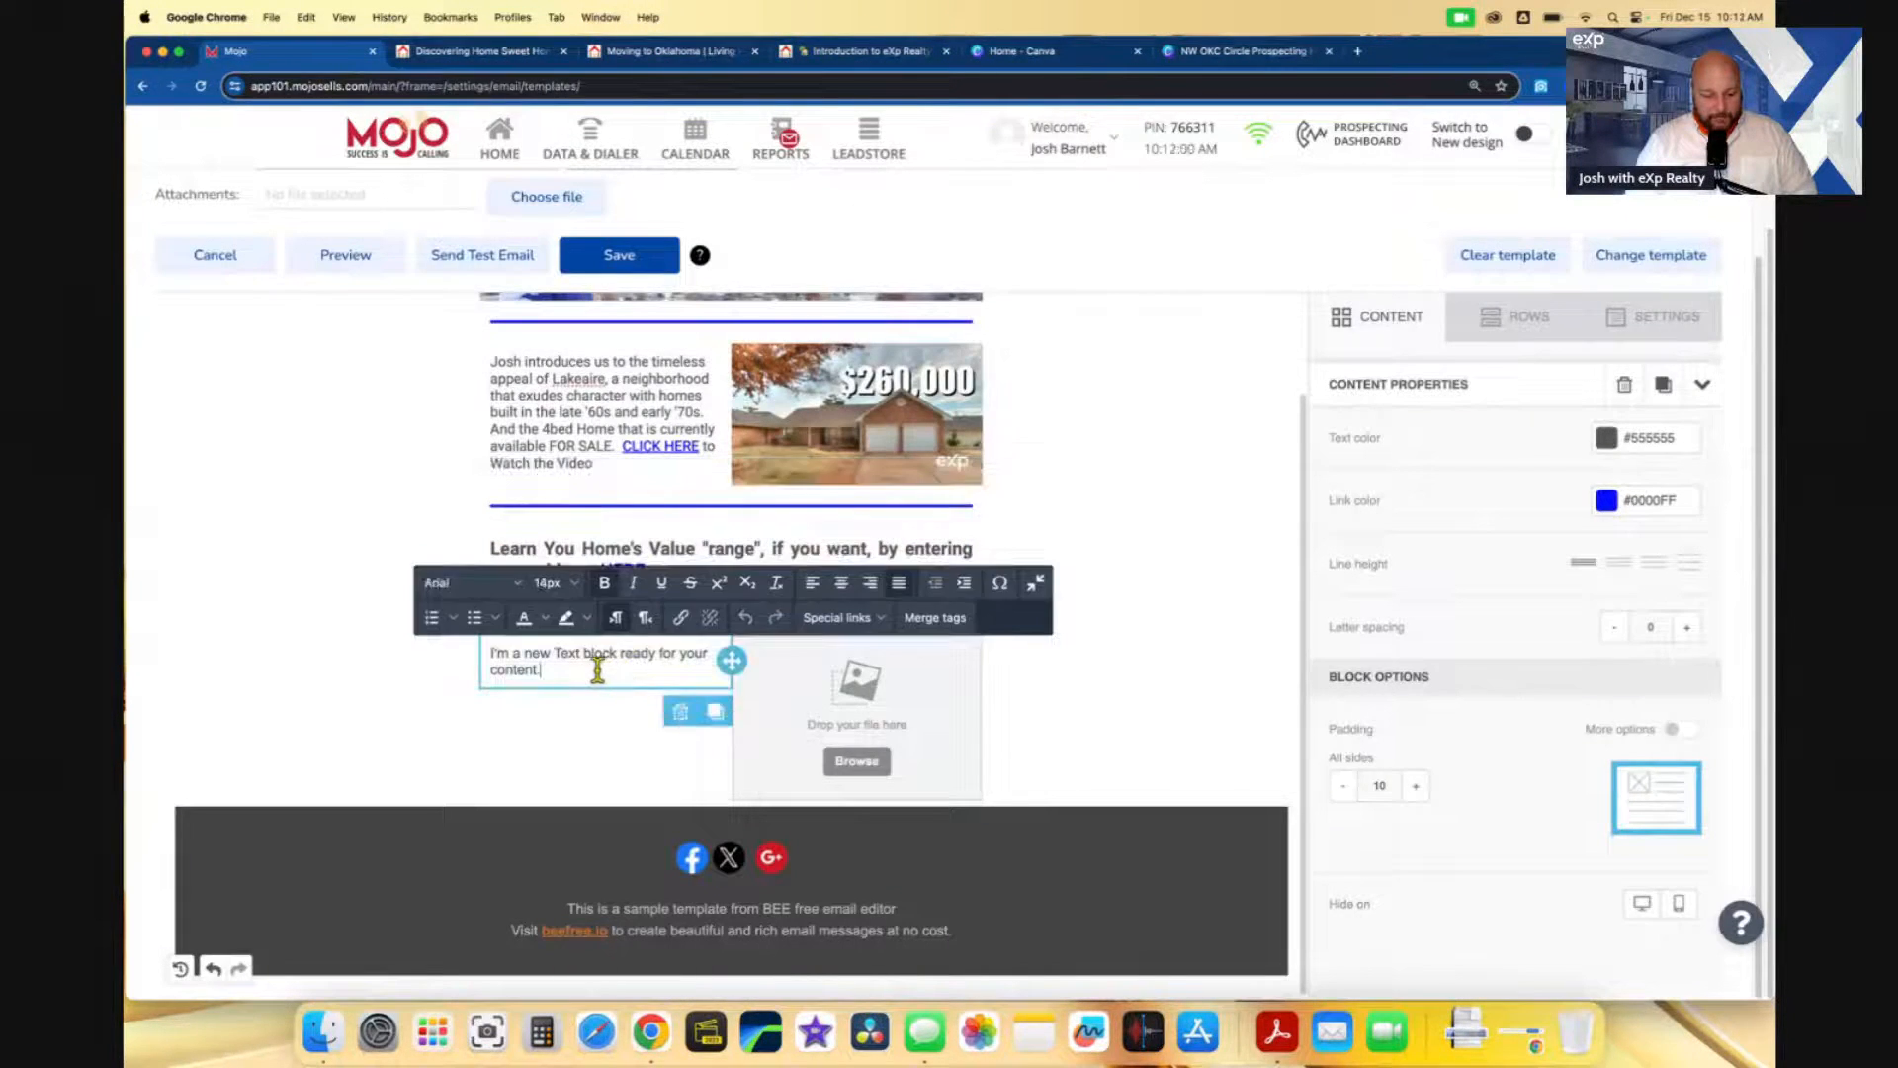
- Replace the placeholder with a paragraph about a real estate career, ending 'book a call with me'
{"action": "key", "text": "super+a"}
{"action": "key", "text": "BackSpace"}
{"action": "type", "text": "If y"}
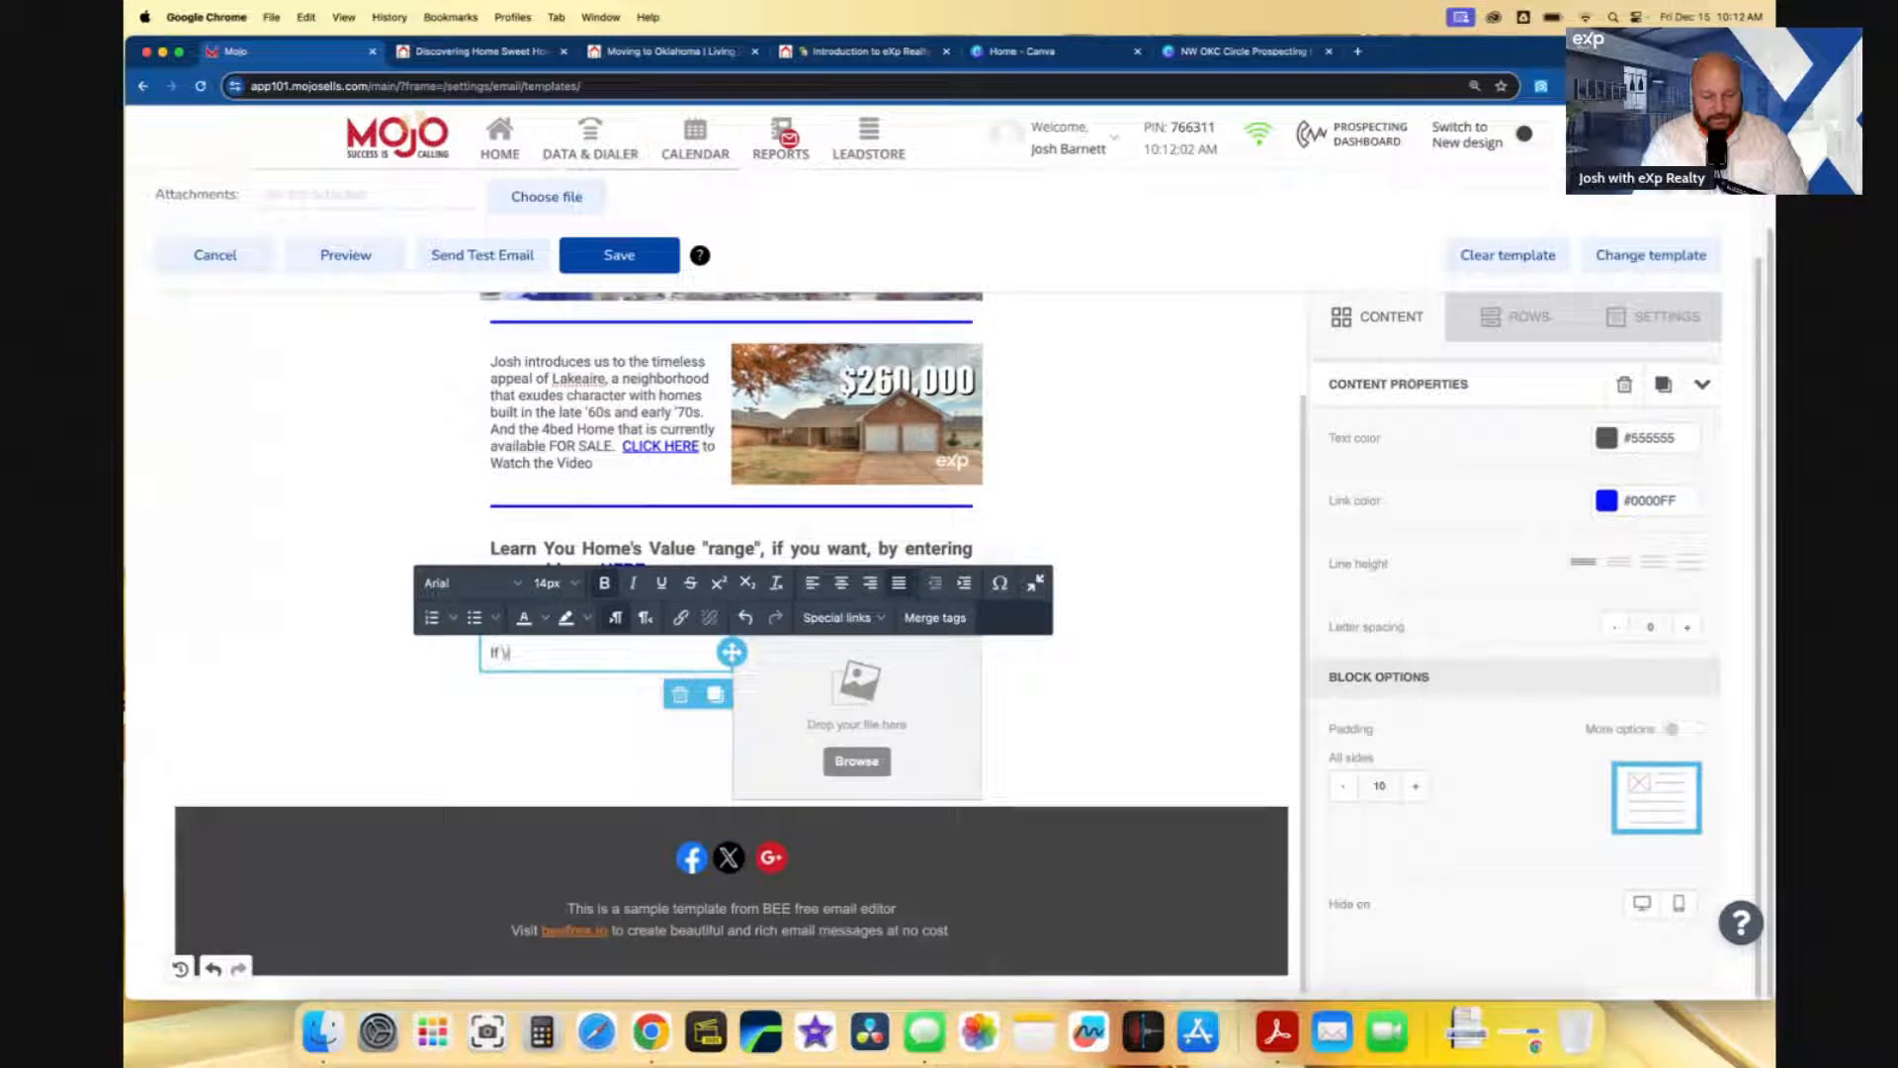
{"action": "type", "text": "ou have aver"}
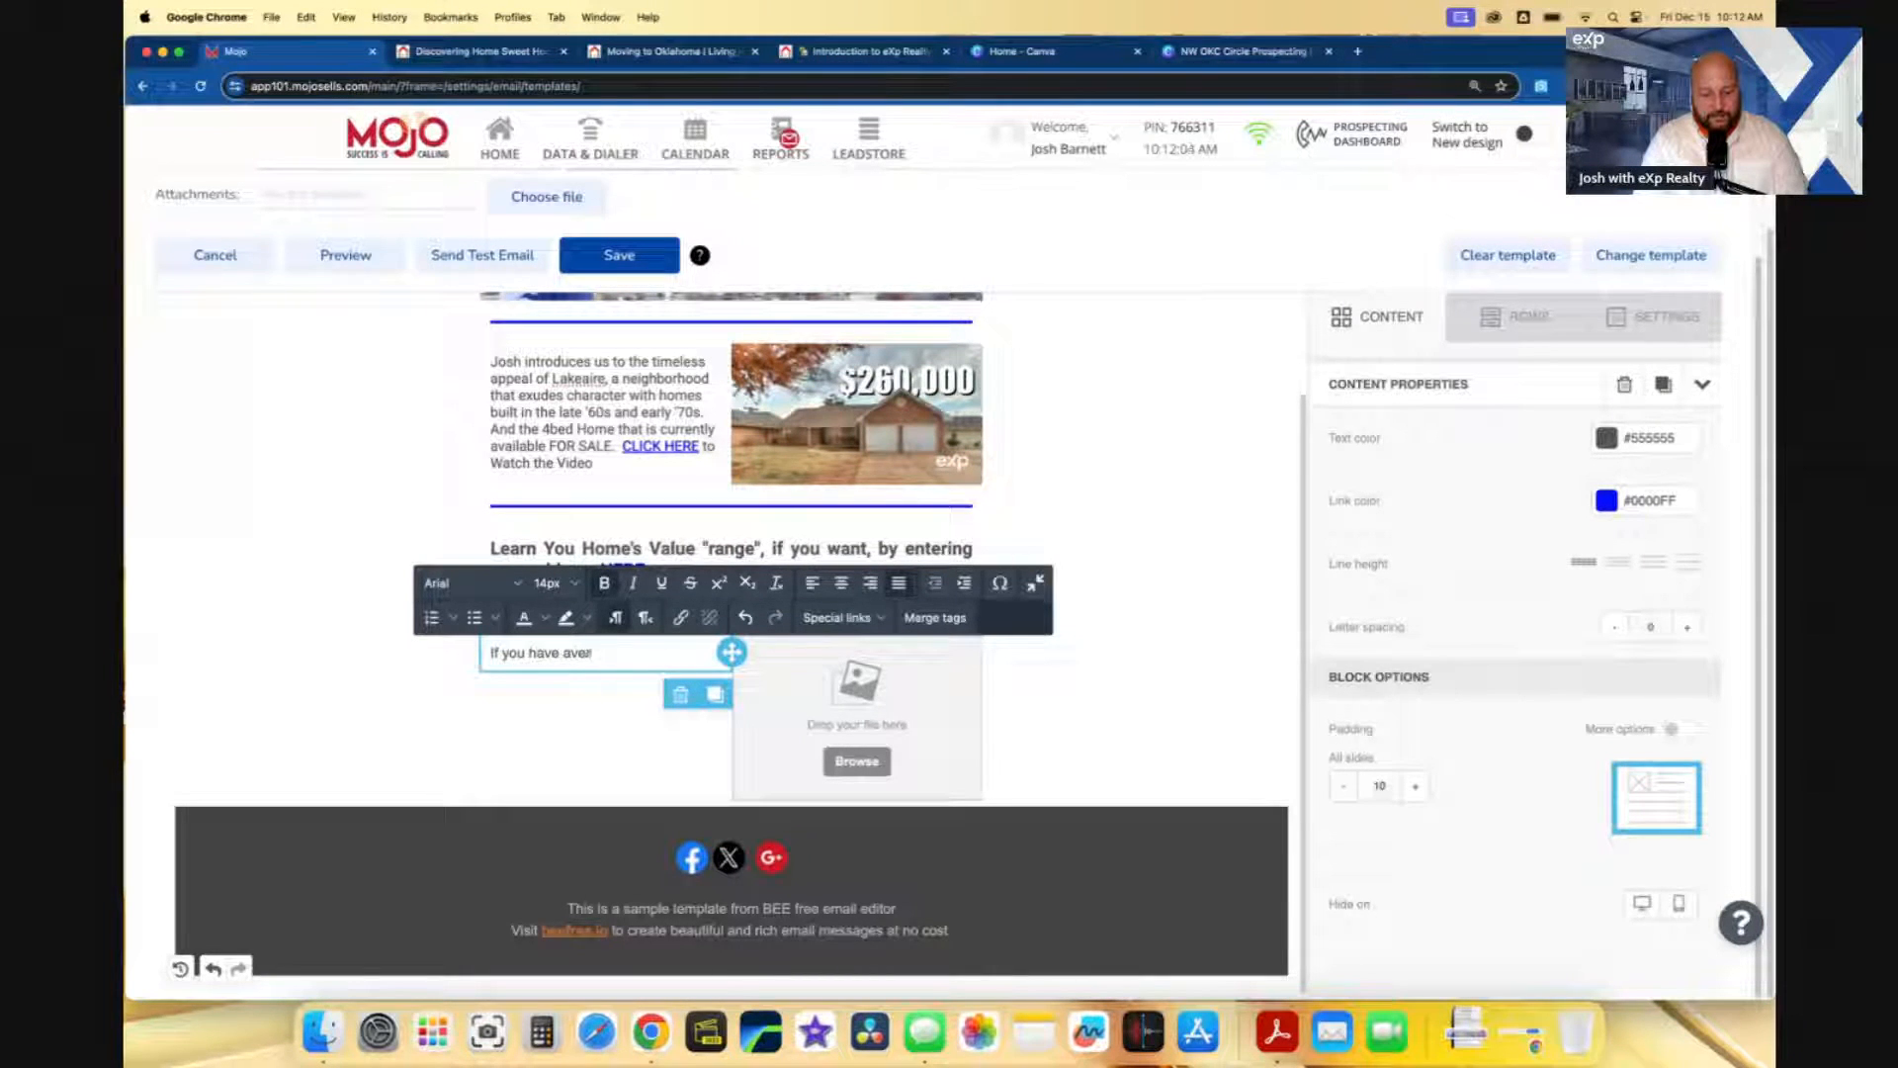
{"action": "key", "text": "BackSpace"}
{"action": "key", "text": "BackSpace"}
{"action": "key", "text": "BackSpace"}
{"action": "key", "text": "BackSpace"}
{"action": "type", "text": "ever thought about a"}
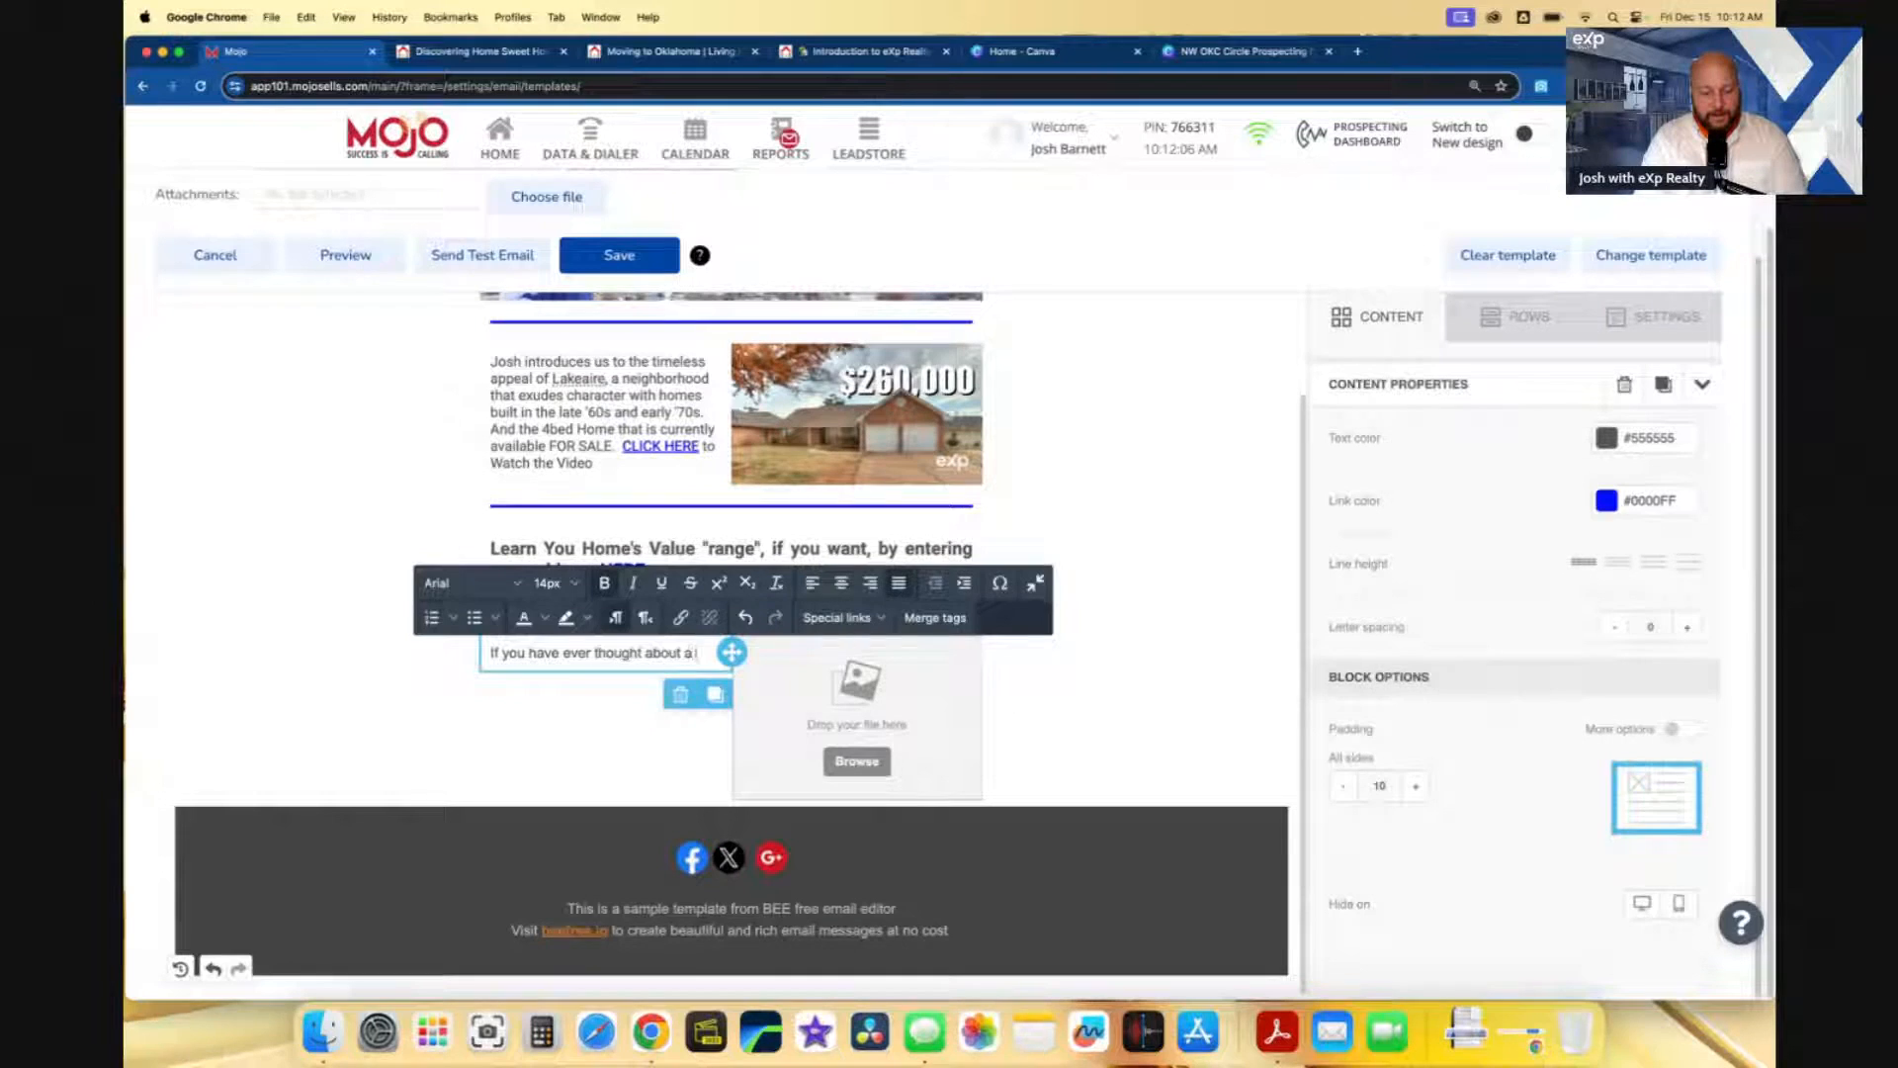
{"action": "type", "text": " carre i"}
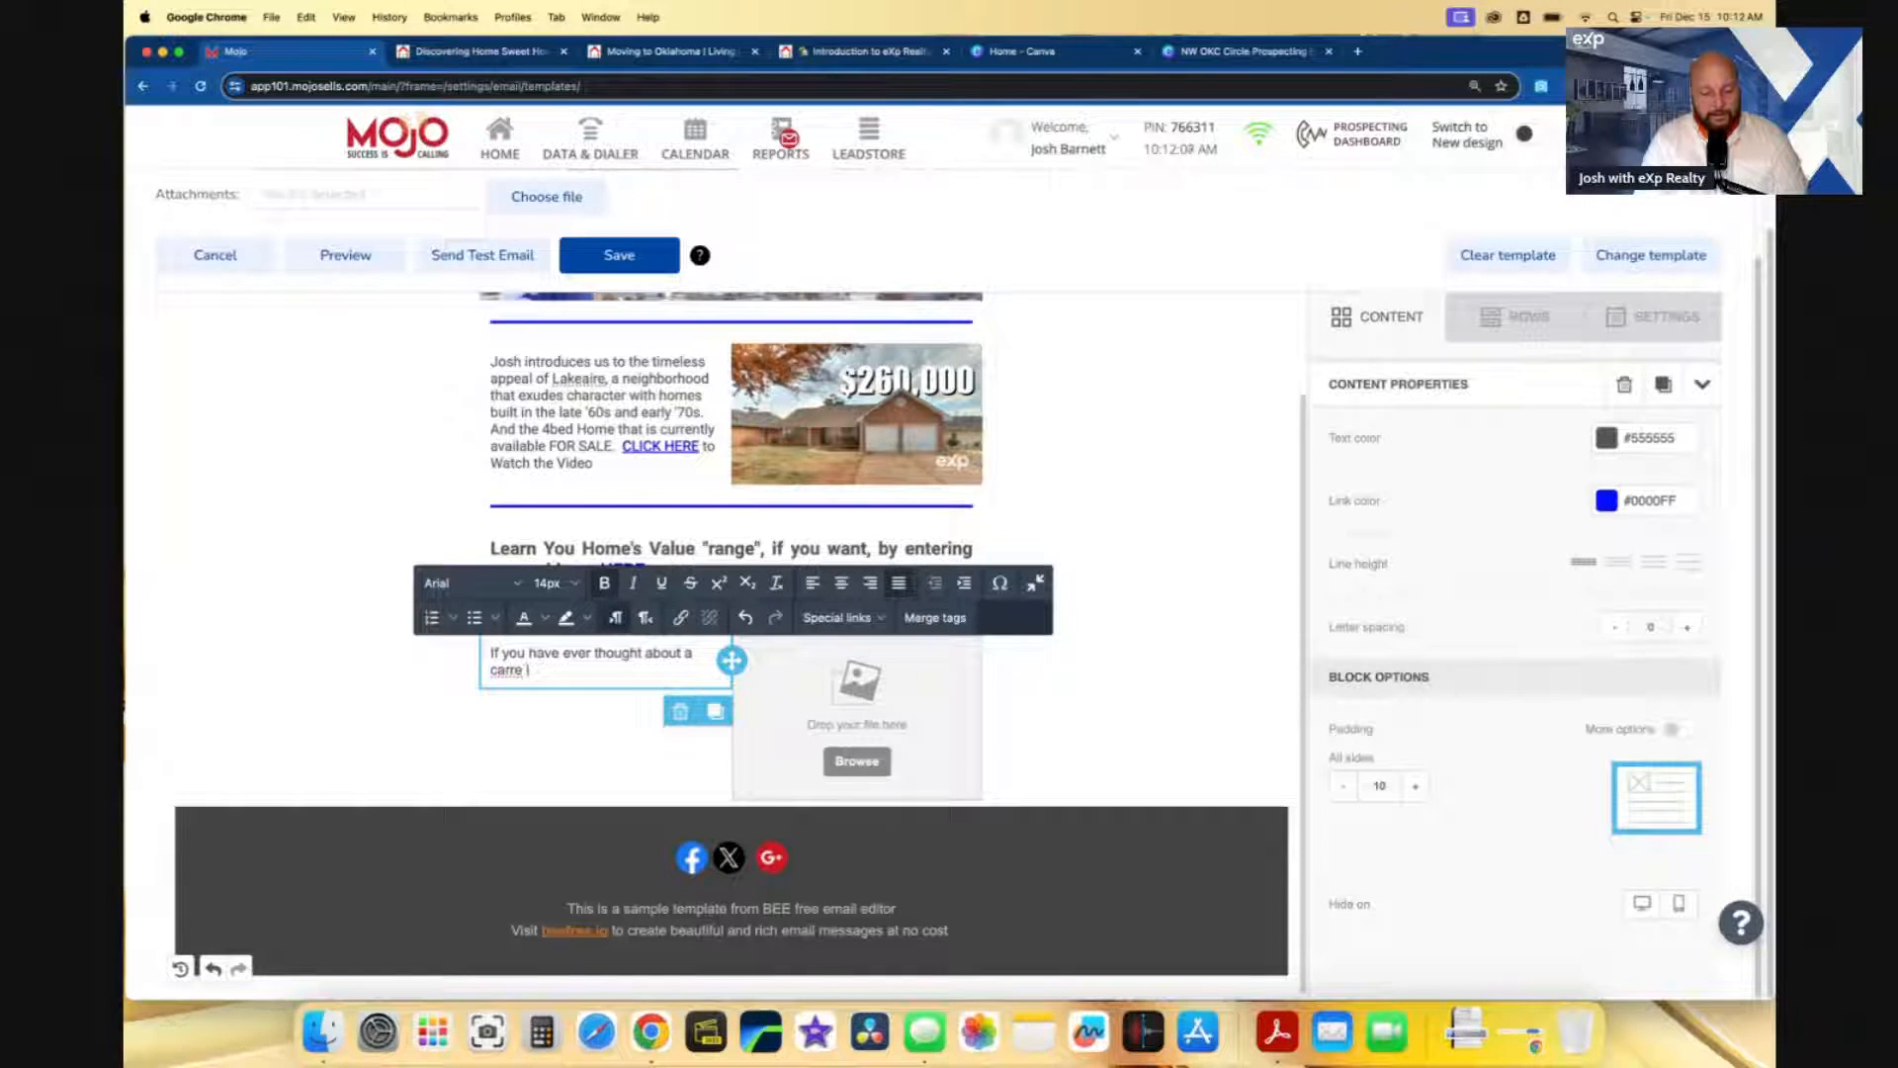
{"action": "type", "text": "n real"}
{"action": "key", "text": "BackSpace"}
{"action": "key", "text": "BackSpace"}
{"action": "key", "text": "BackSpace"}
{"action": "key", "text": "BackSpace"}
{"action": "key", "text": "BackSpace"}
{"action": "key", "text": "BackSpace"}
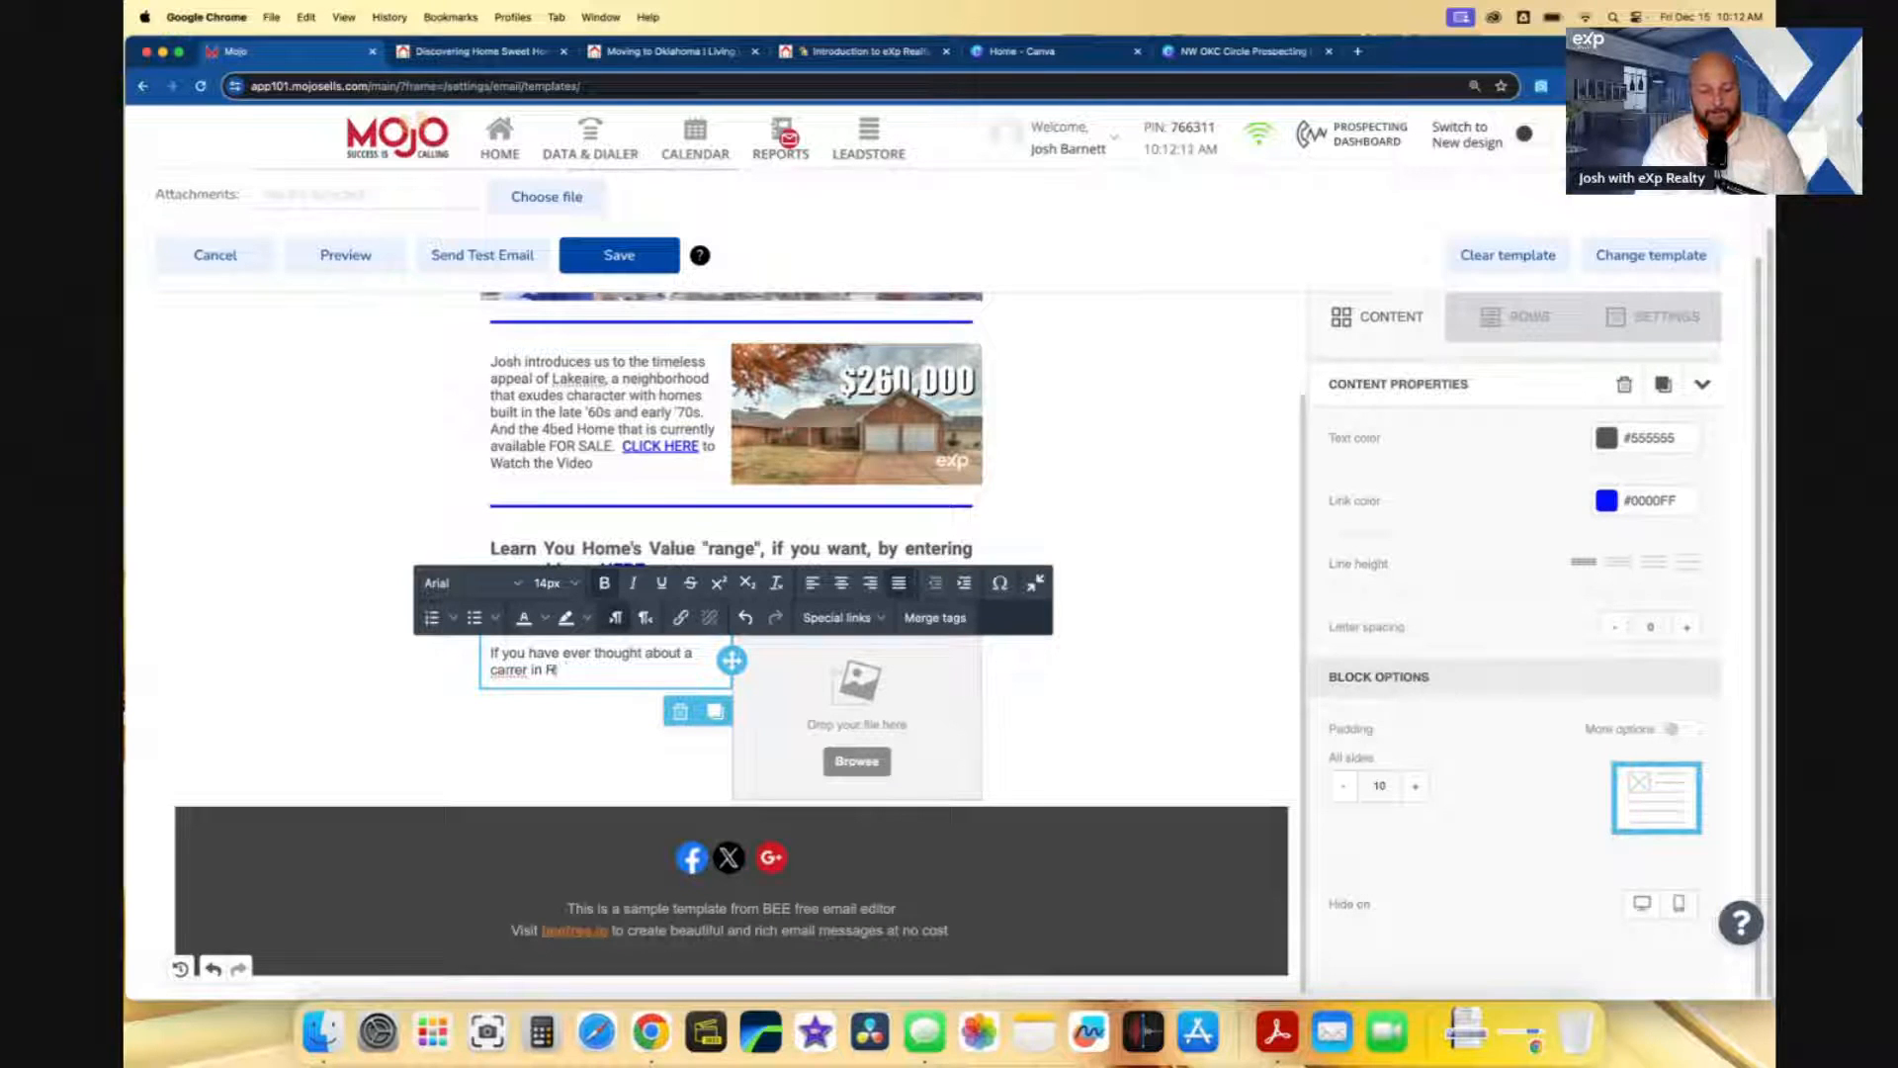
{"action": "type", "text": "eal Estate or kn"}
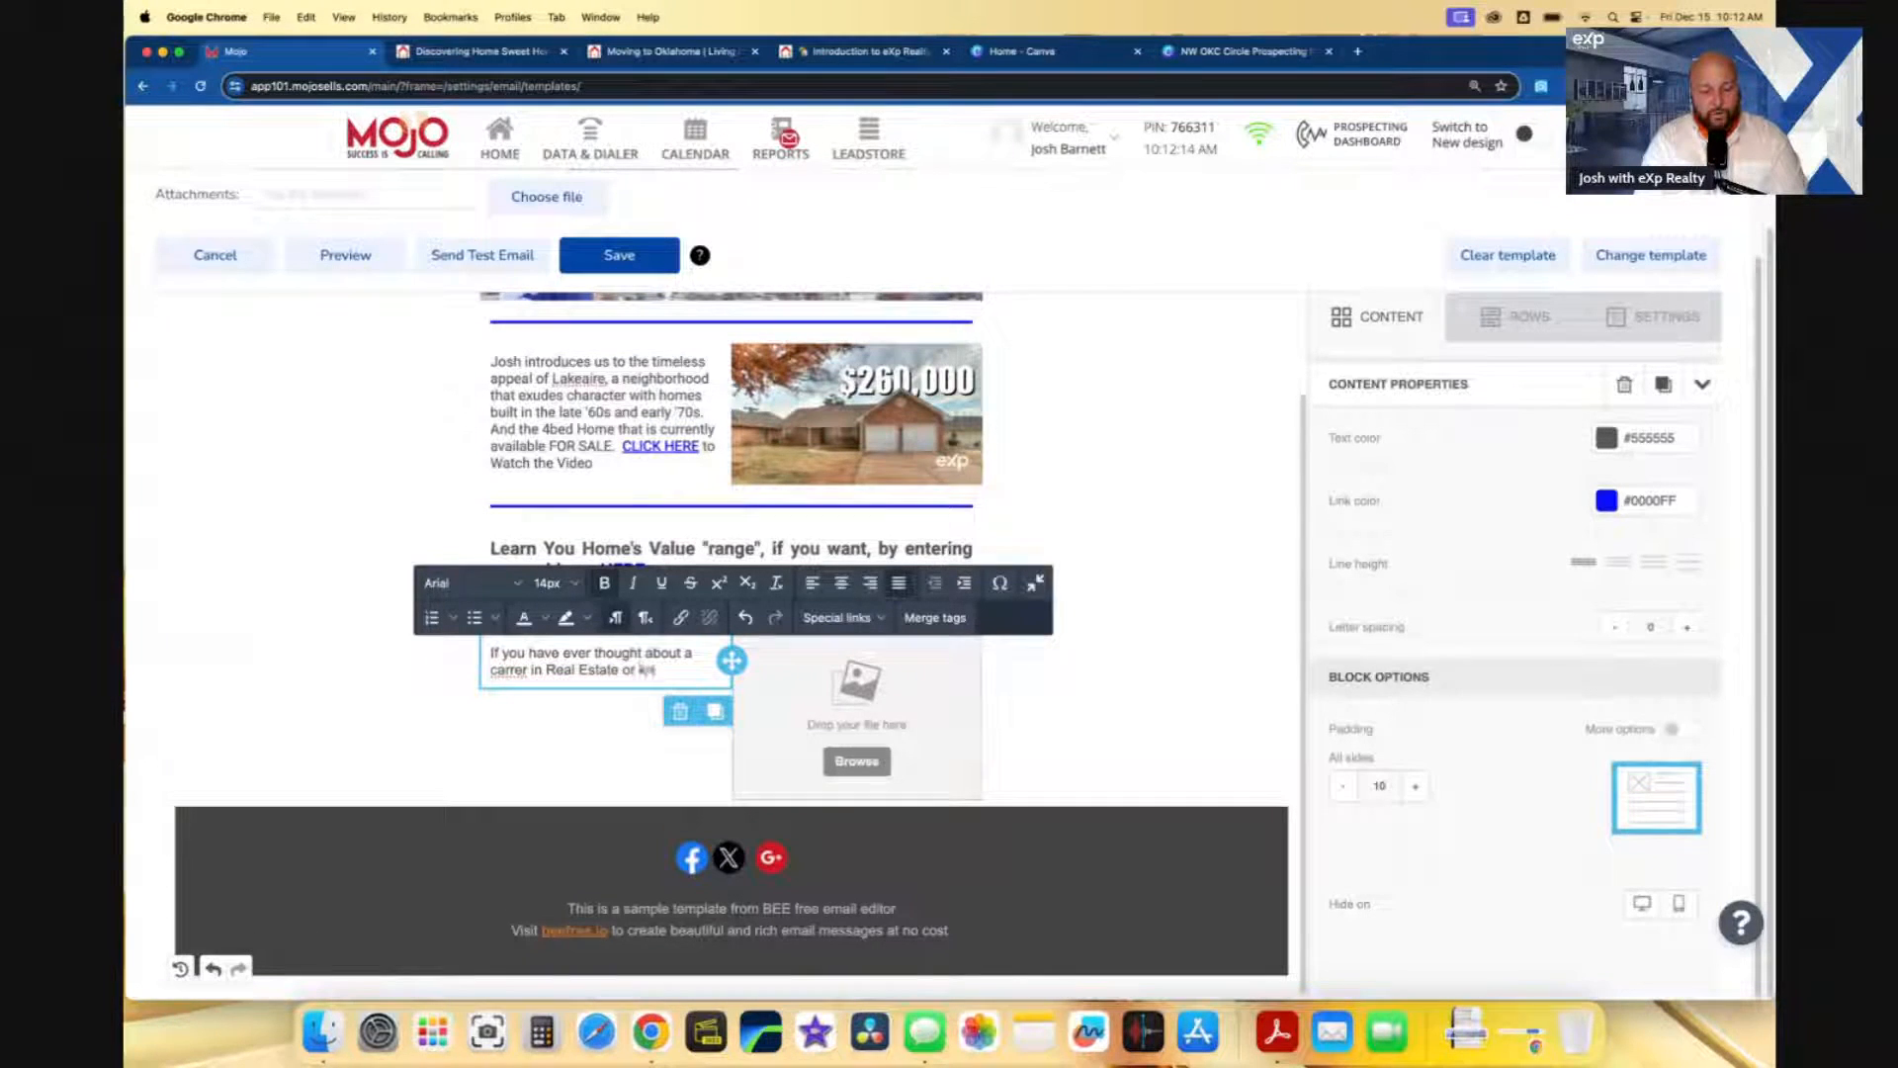
{"action": "type", "text": "ow wants"}
{"action": "key", "text": "BackSpace"}
{"action": "key", "text": "BackSpace"}
{"action": "key", "text": "BackSpace"}
{"action": "key", "text": "BackSpace"}
{"action": "key", "text": "BackSpace"}
{"action": "type", "text": "someone wh"}
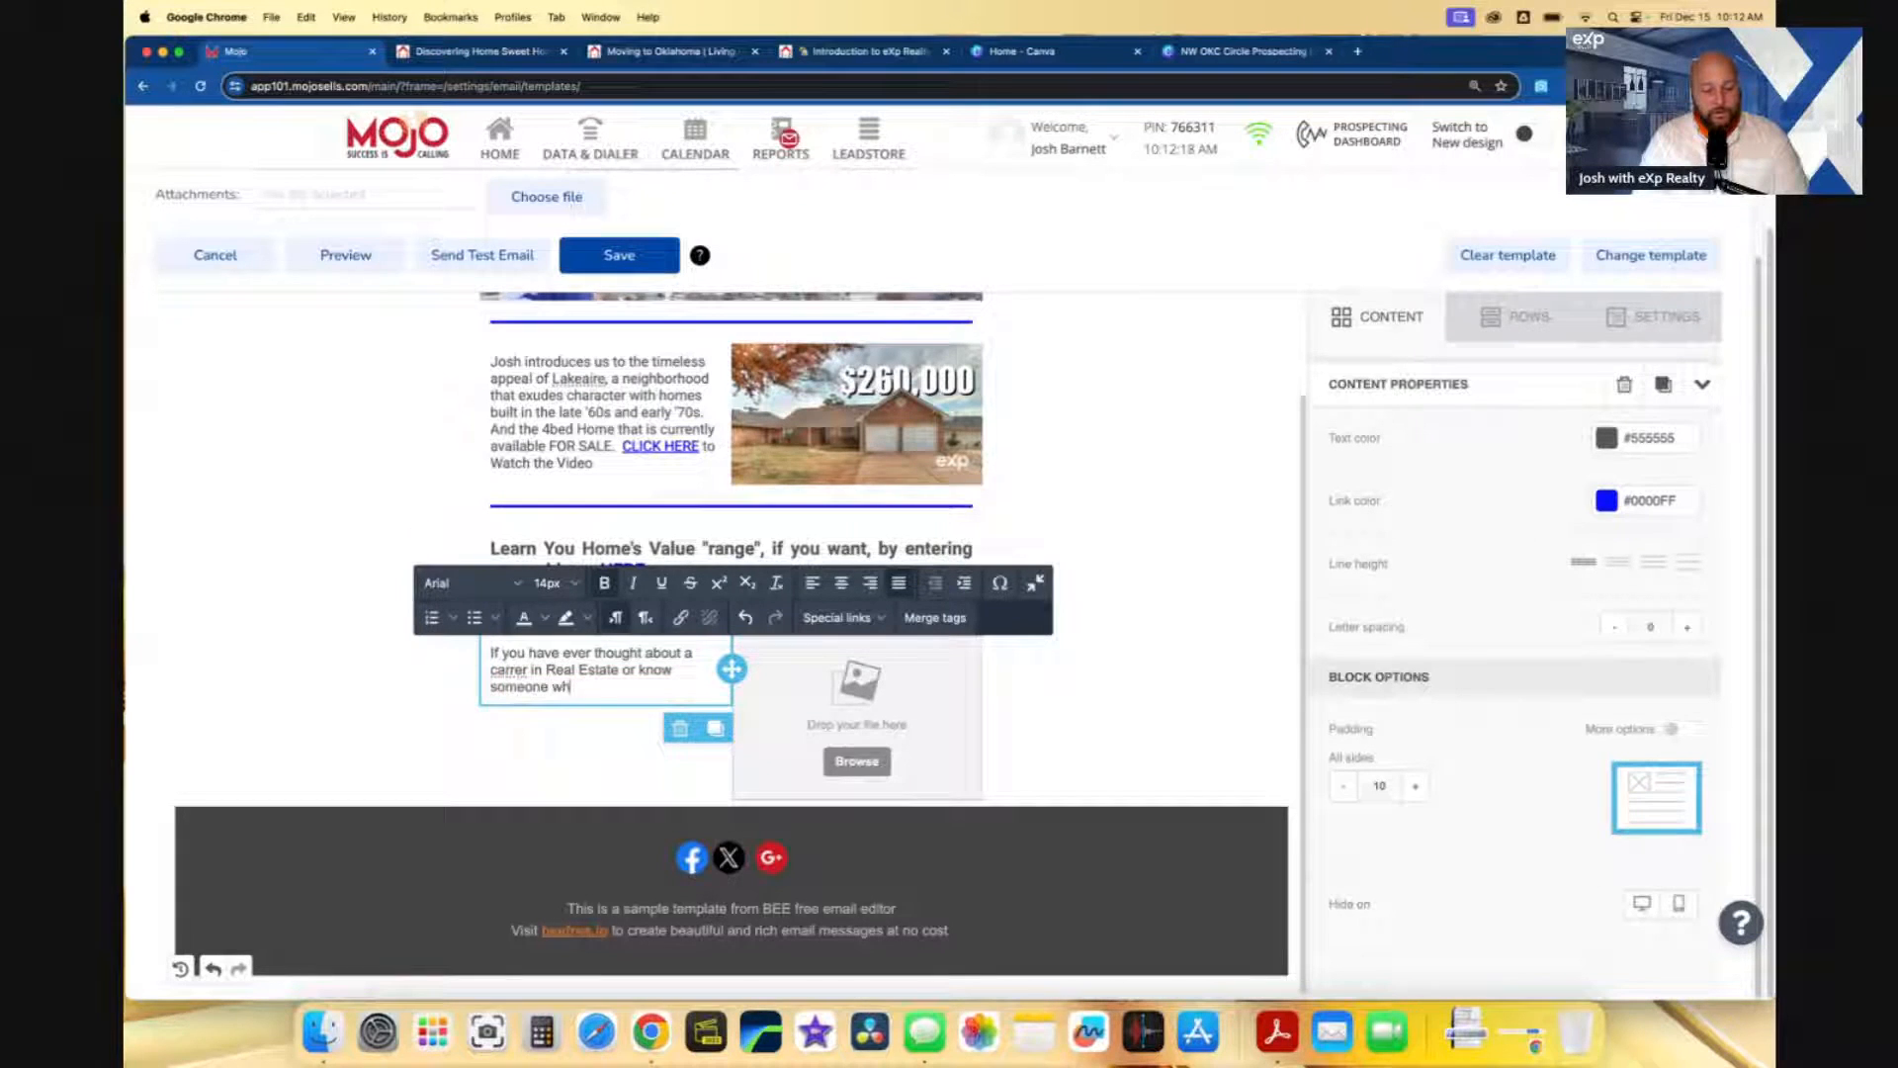
{"action": "type", "text": "o has"}
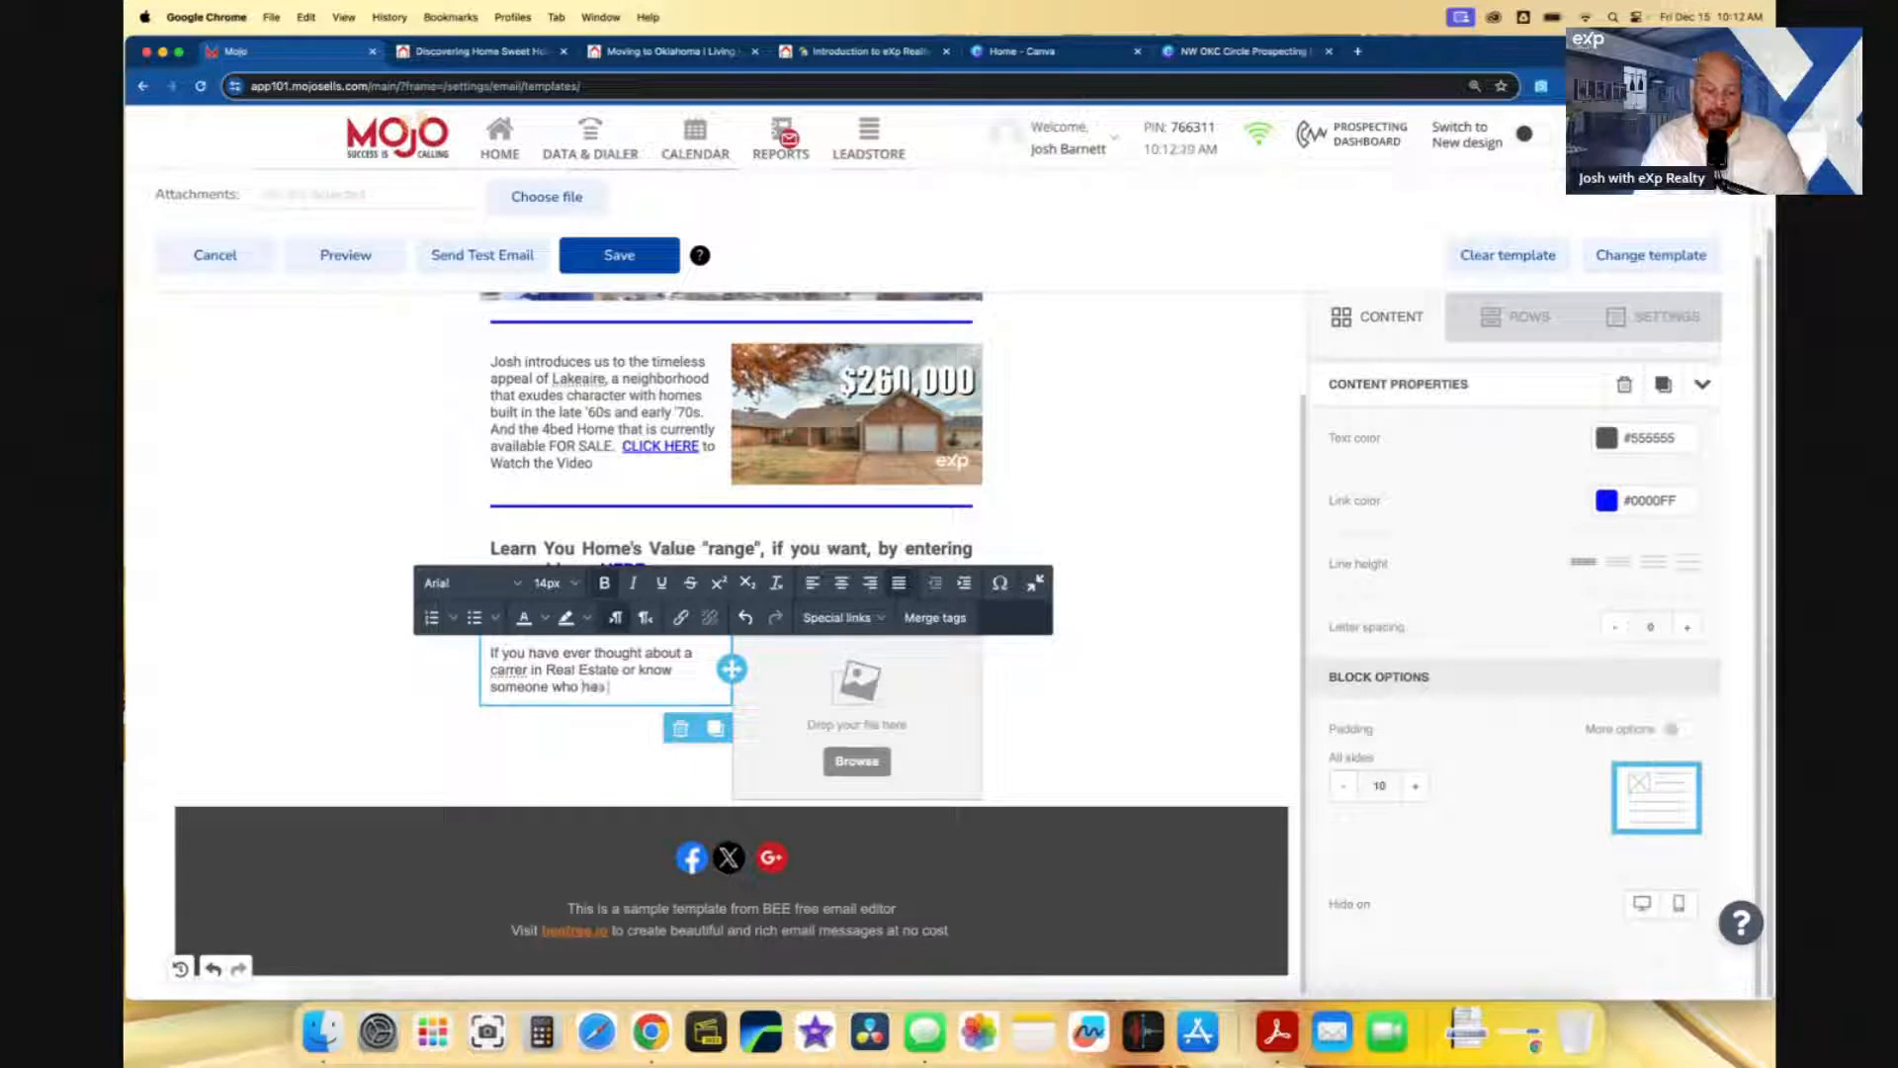
{"action": "type", "text": " talked abo"}
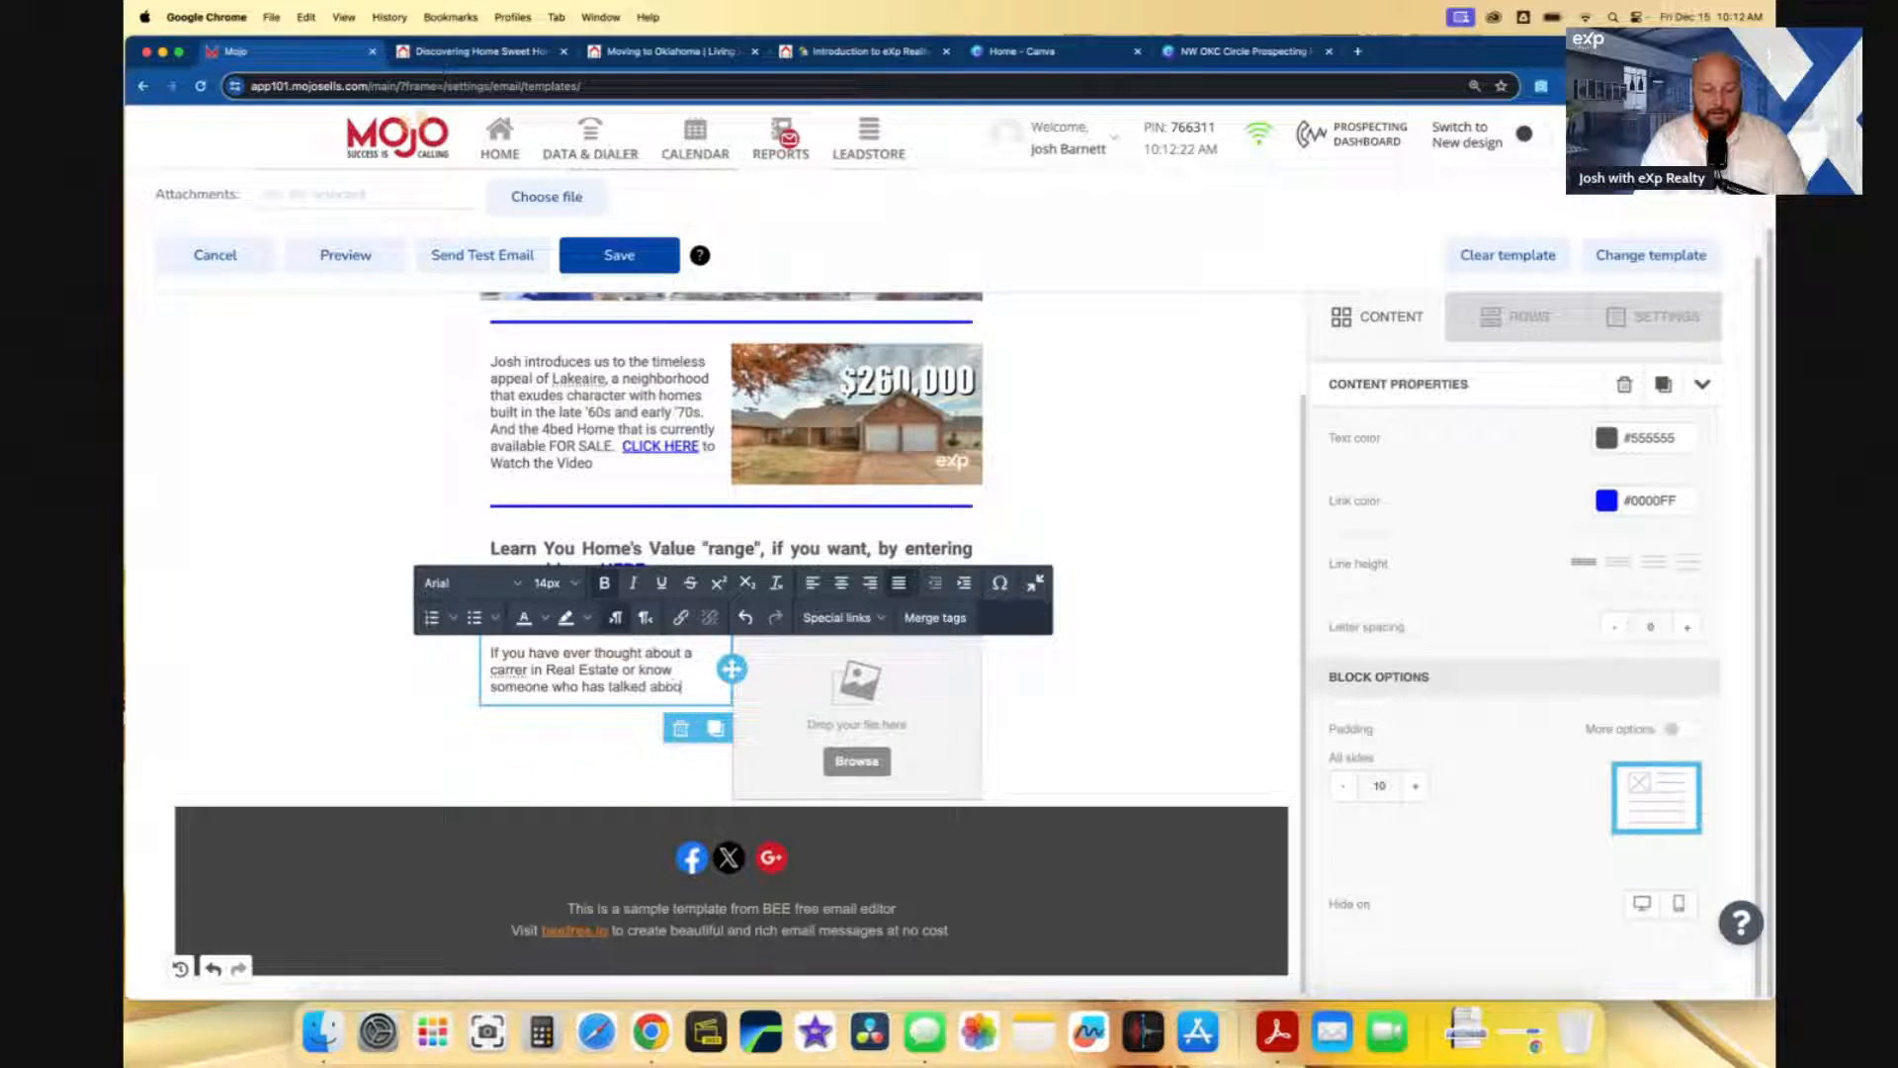
{"action": "type", "text": "ut getting into"}
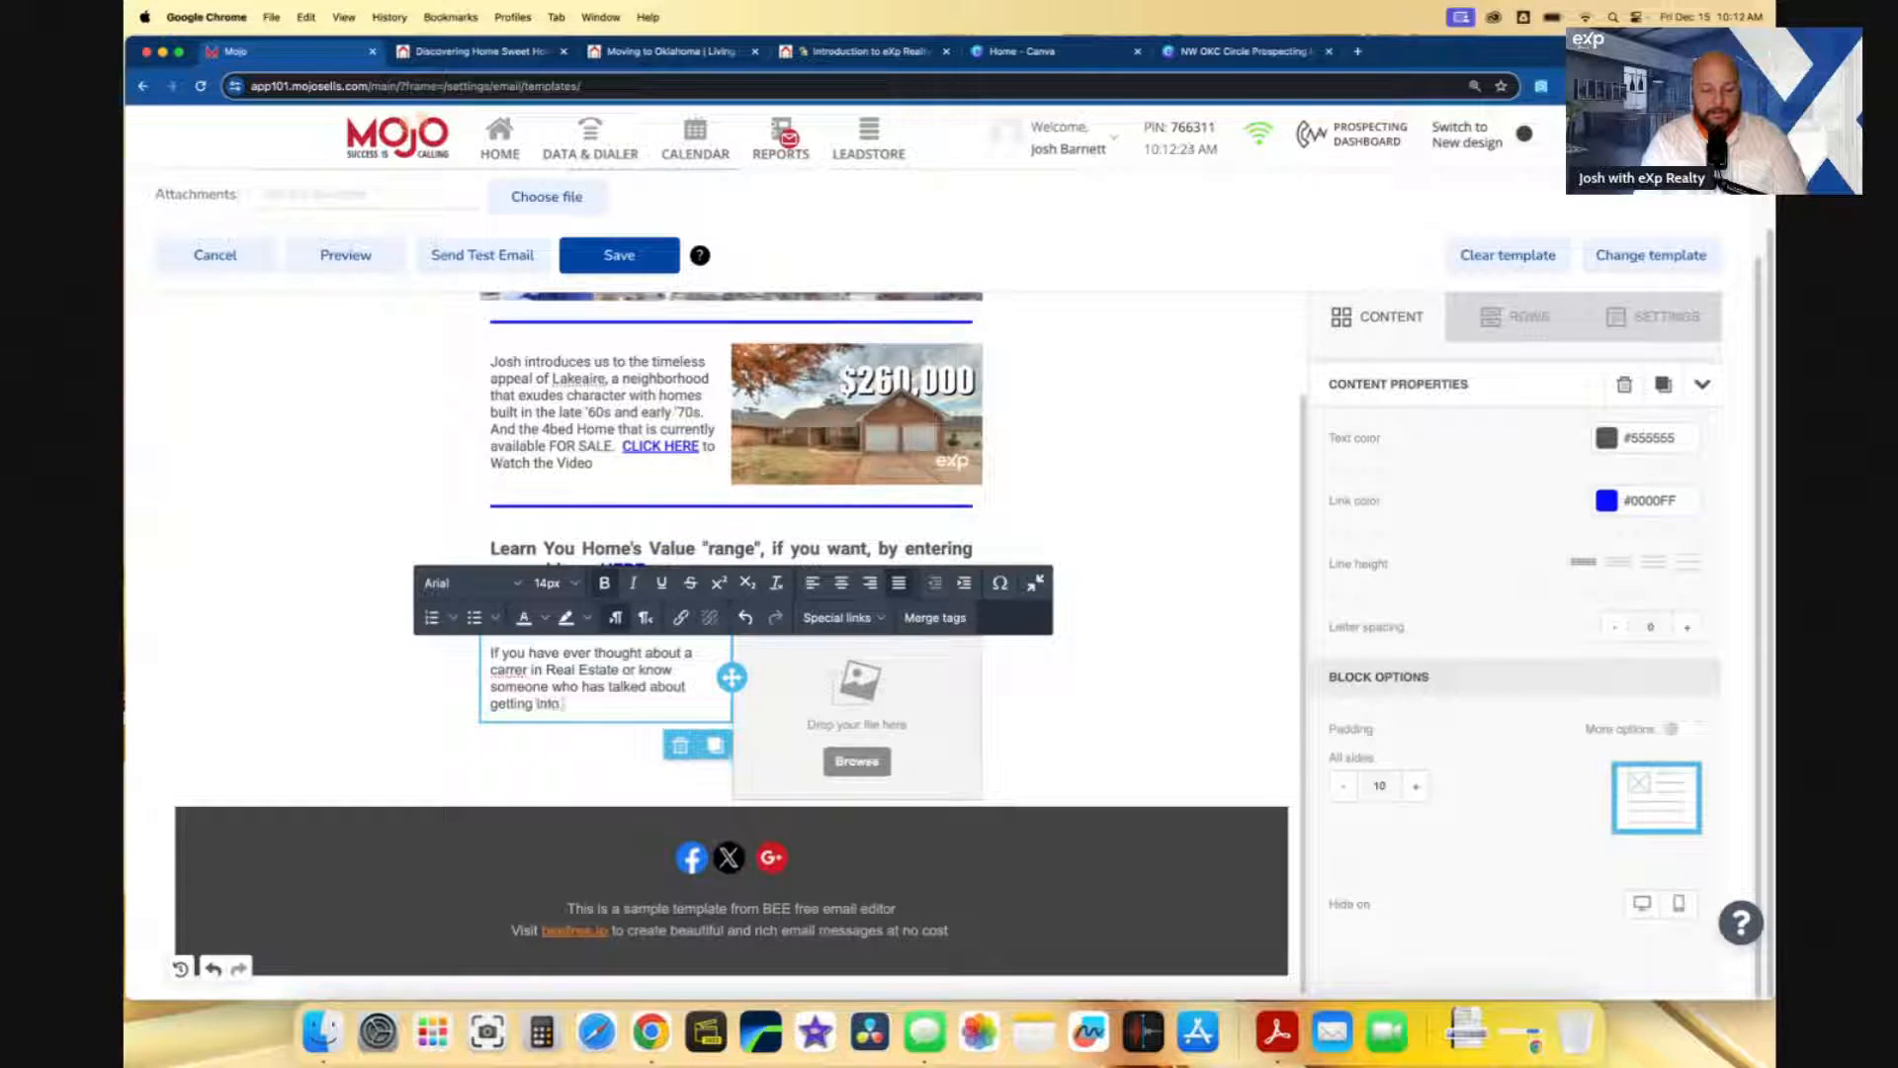
{"action": "type", "text": " real estate "}
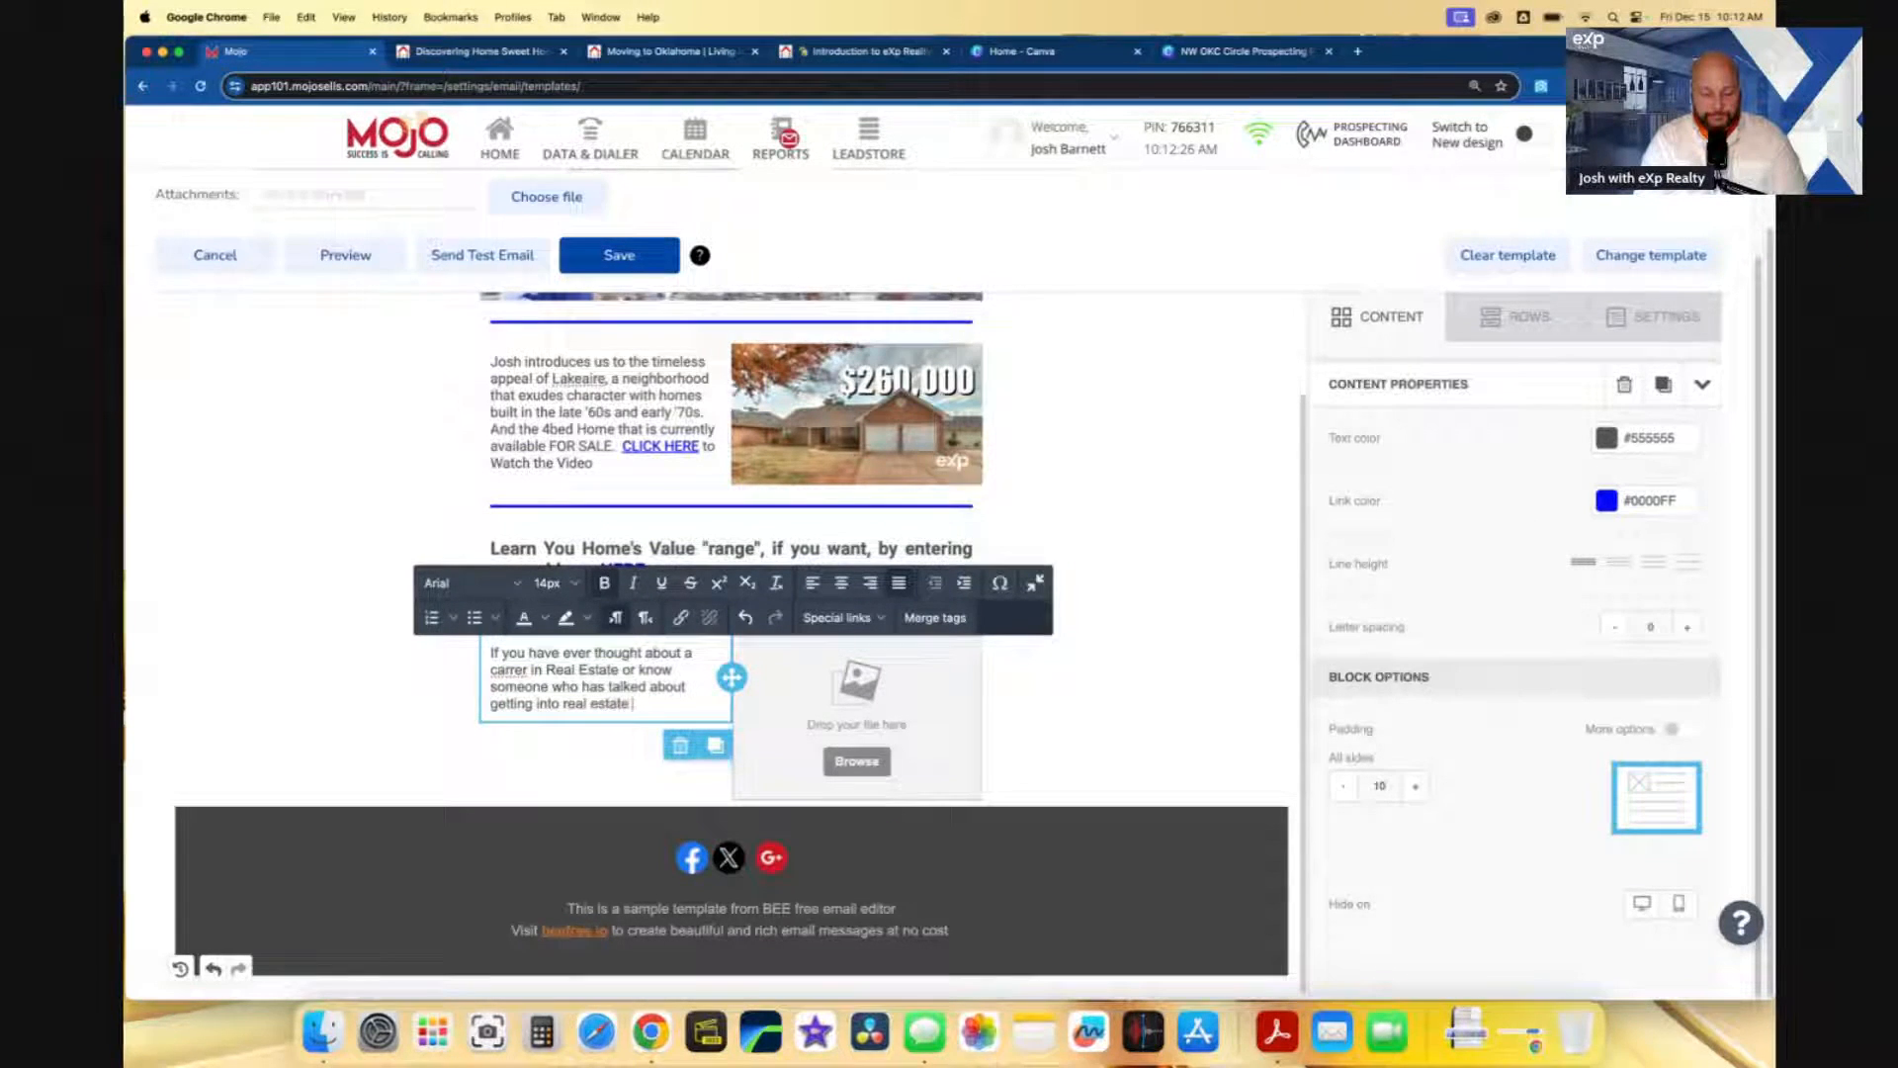
{"action": "type", "text": "have teh"}
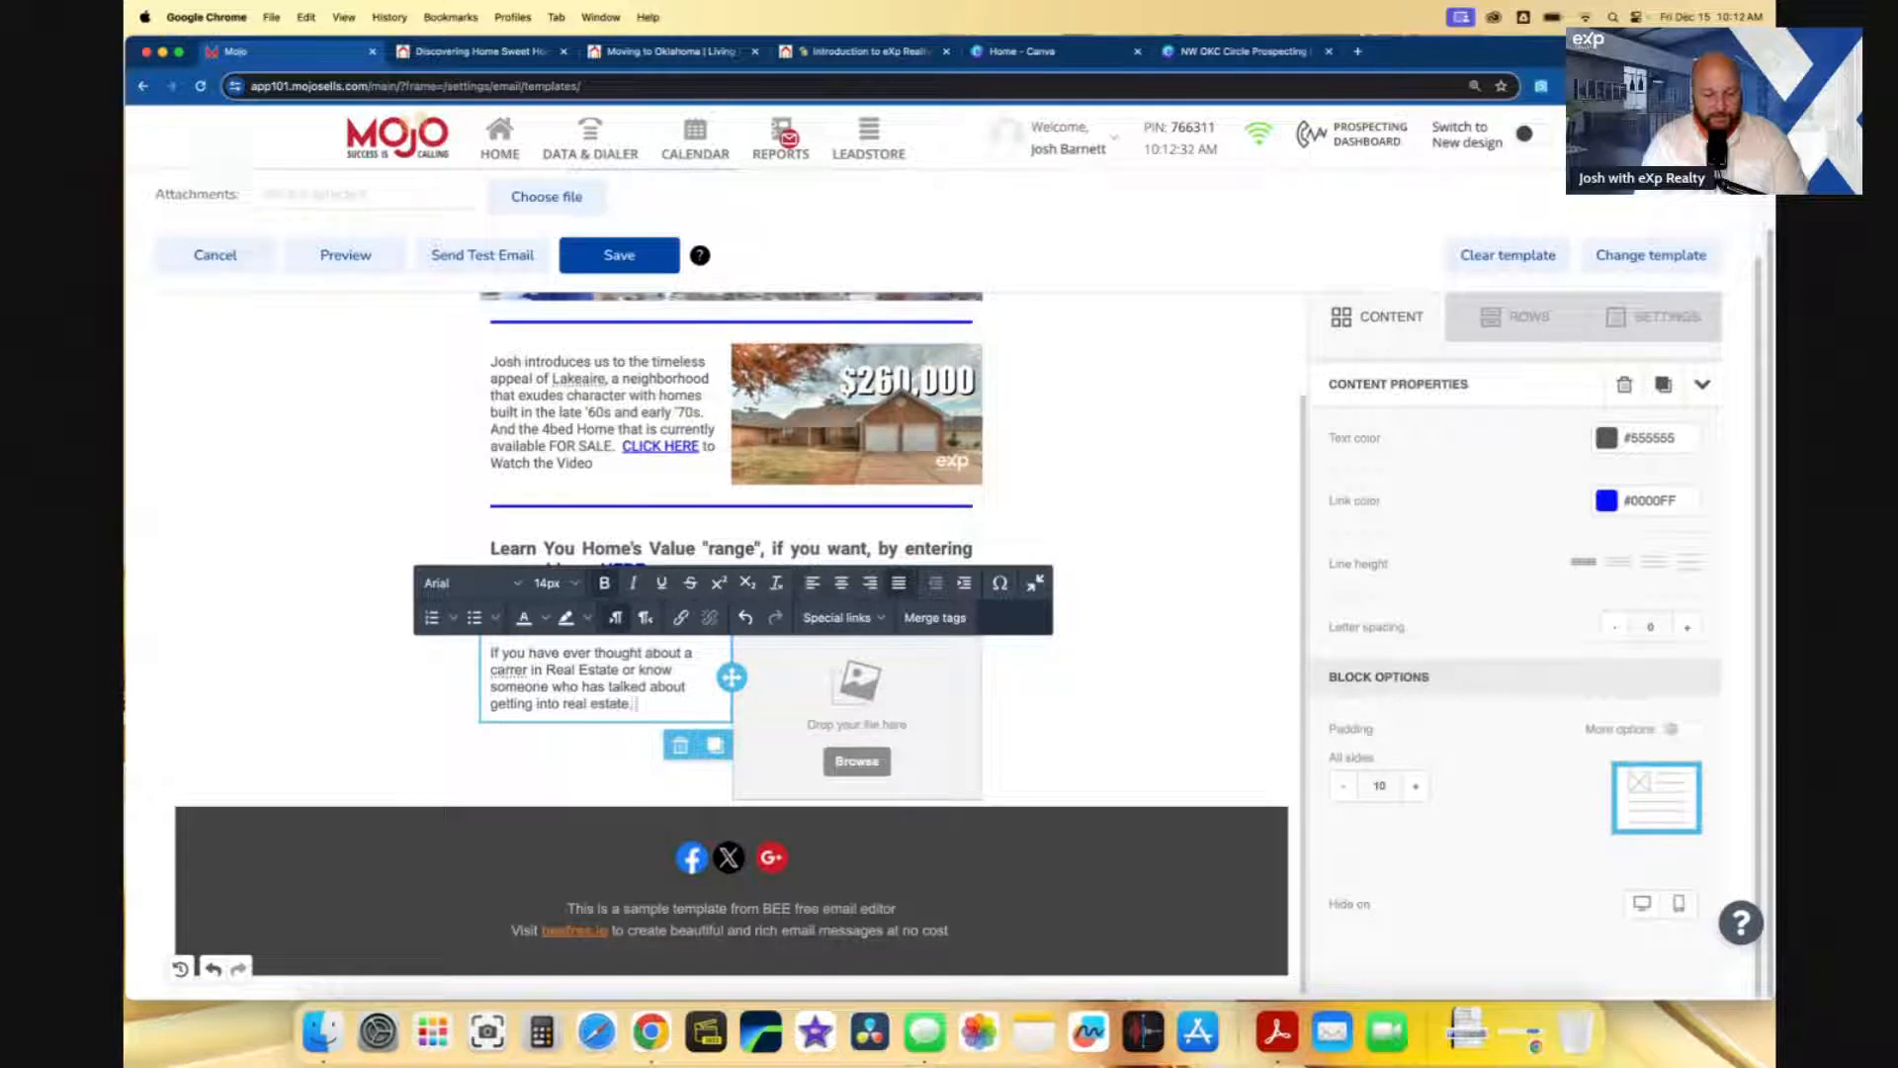
{"action": "type", "text": "book an call"}
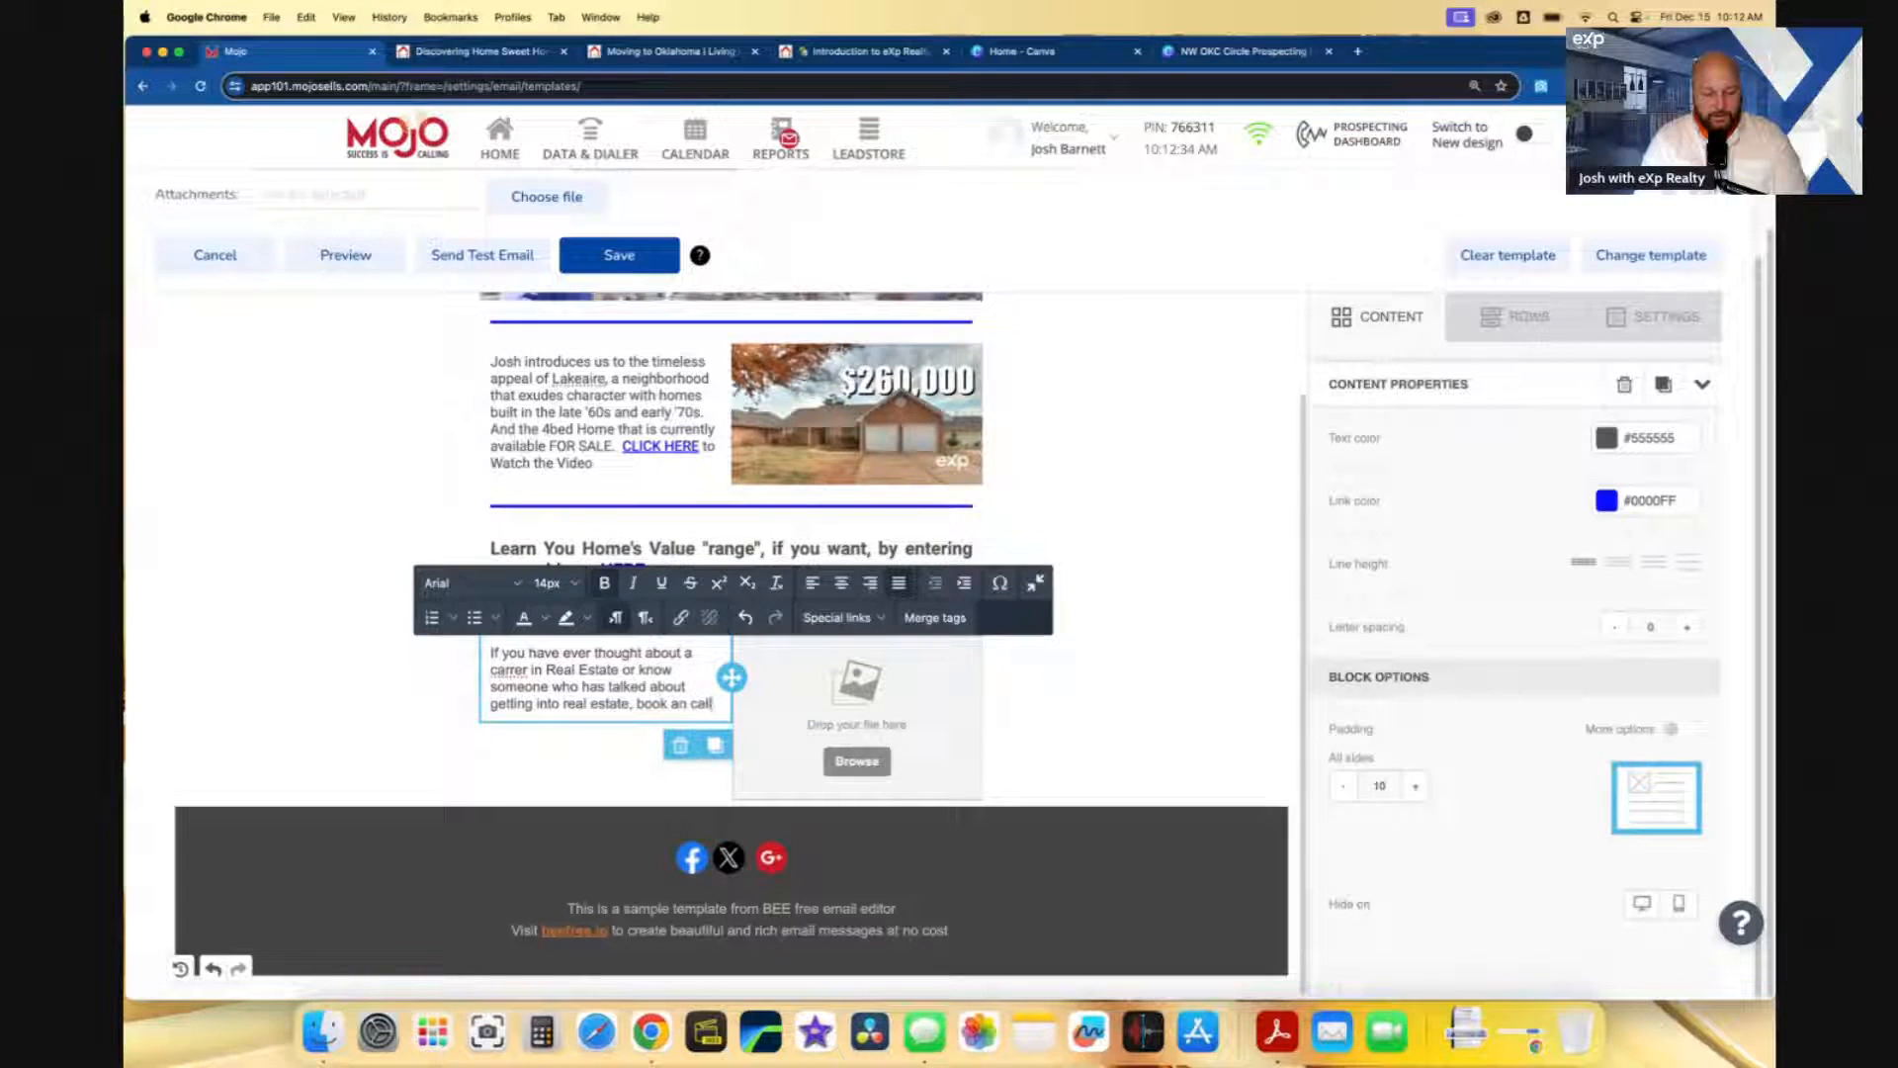
{"action": "type", "text": " with me or have th"}
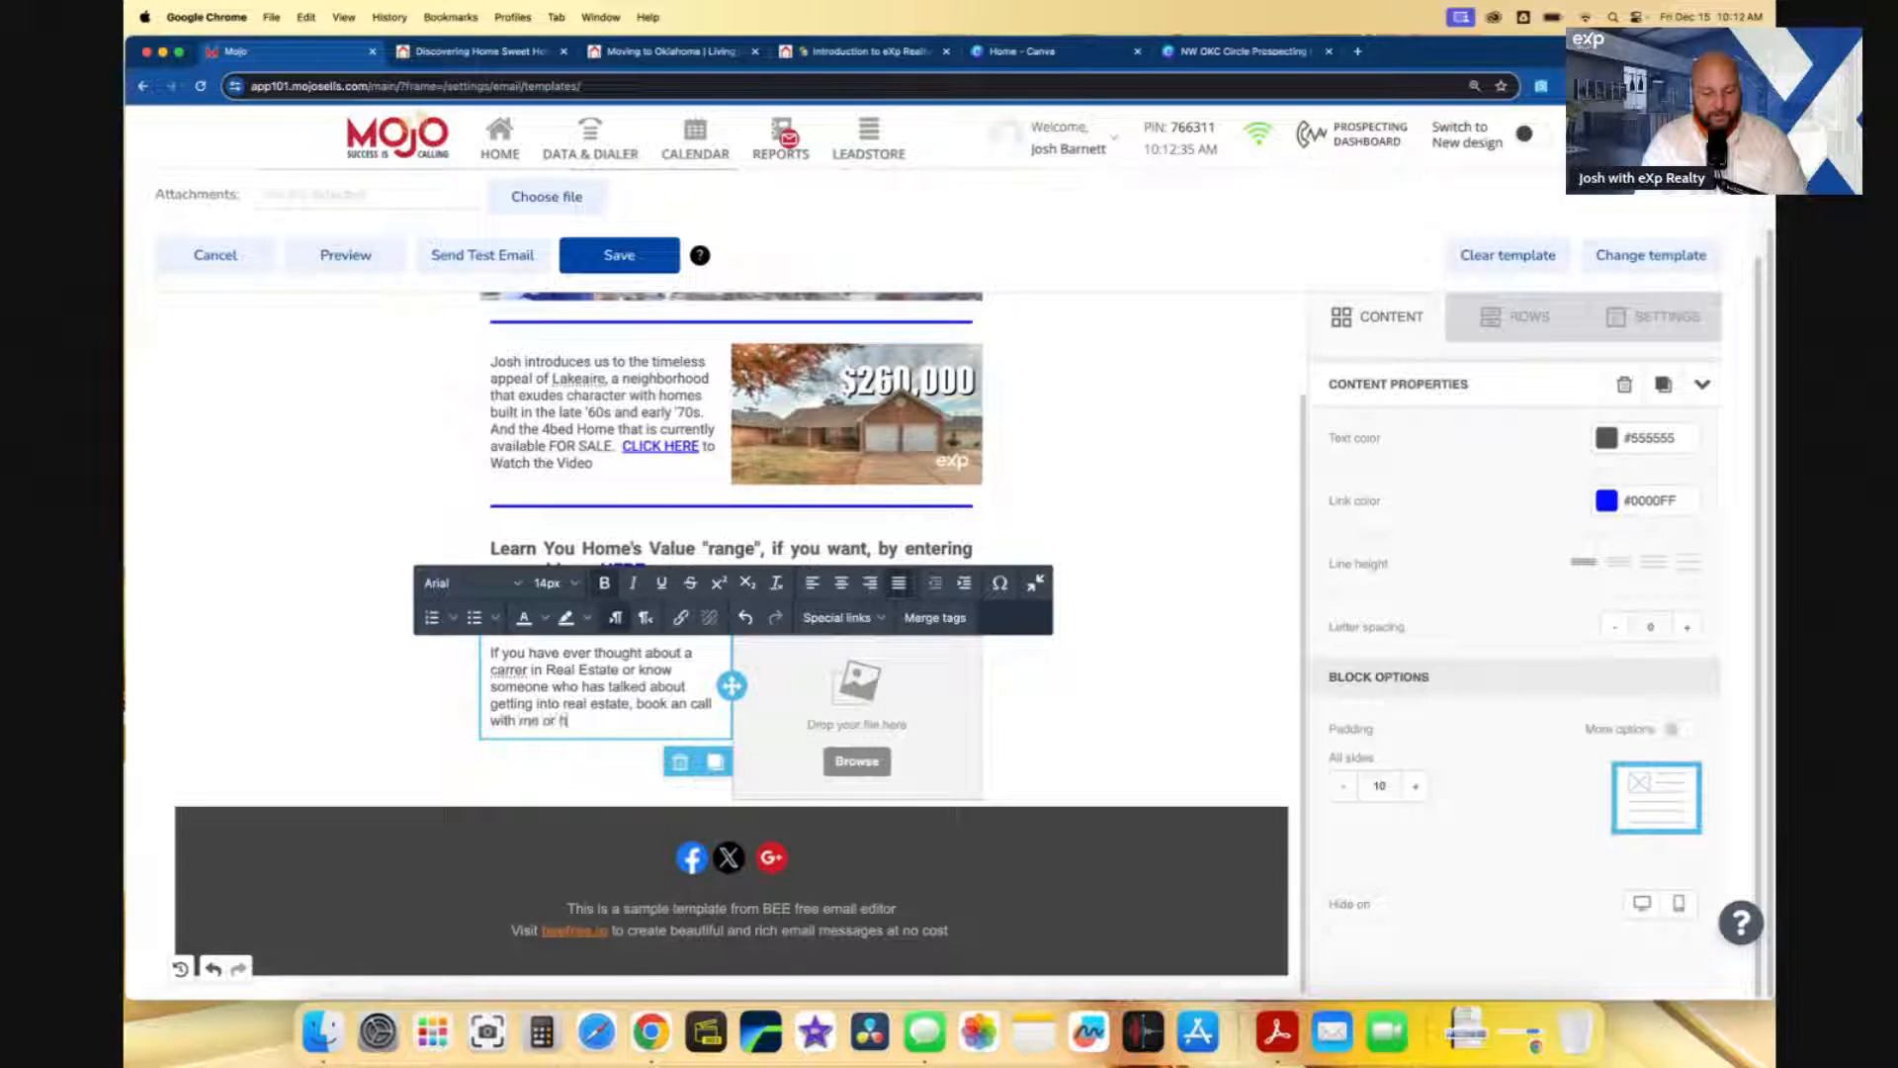
{"action": "type", "text": "em book"}
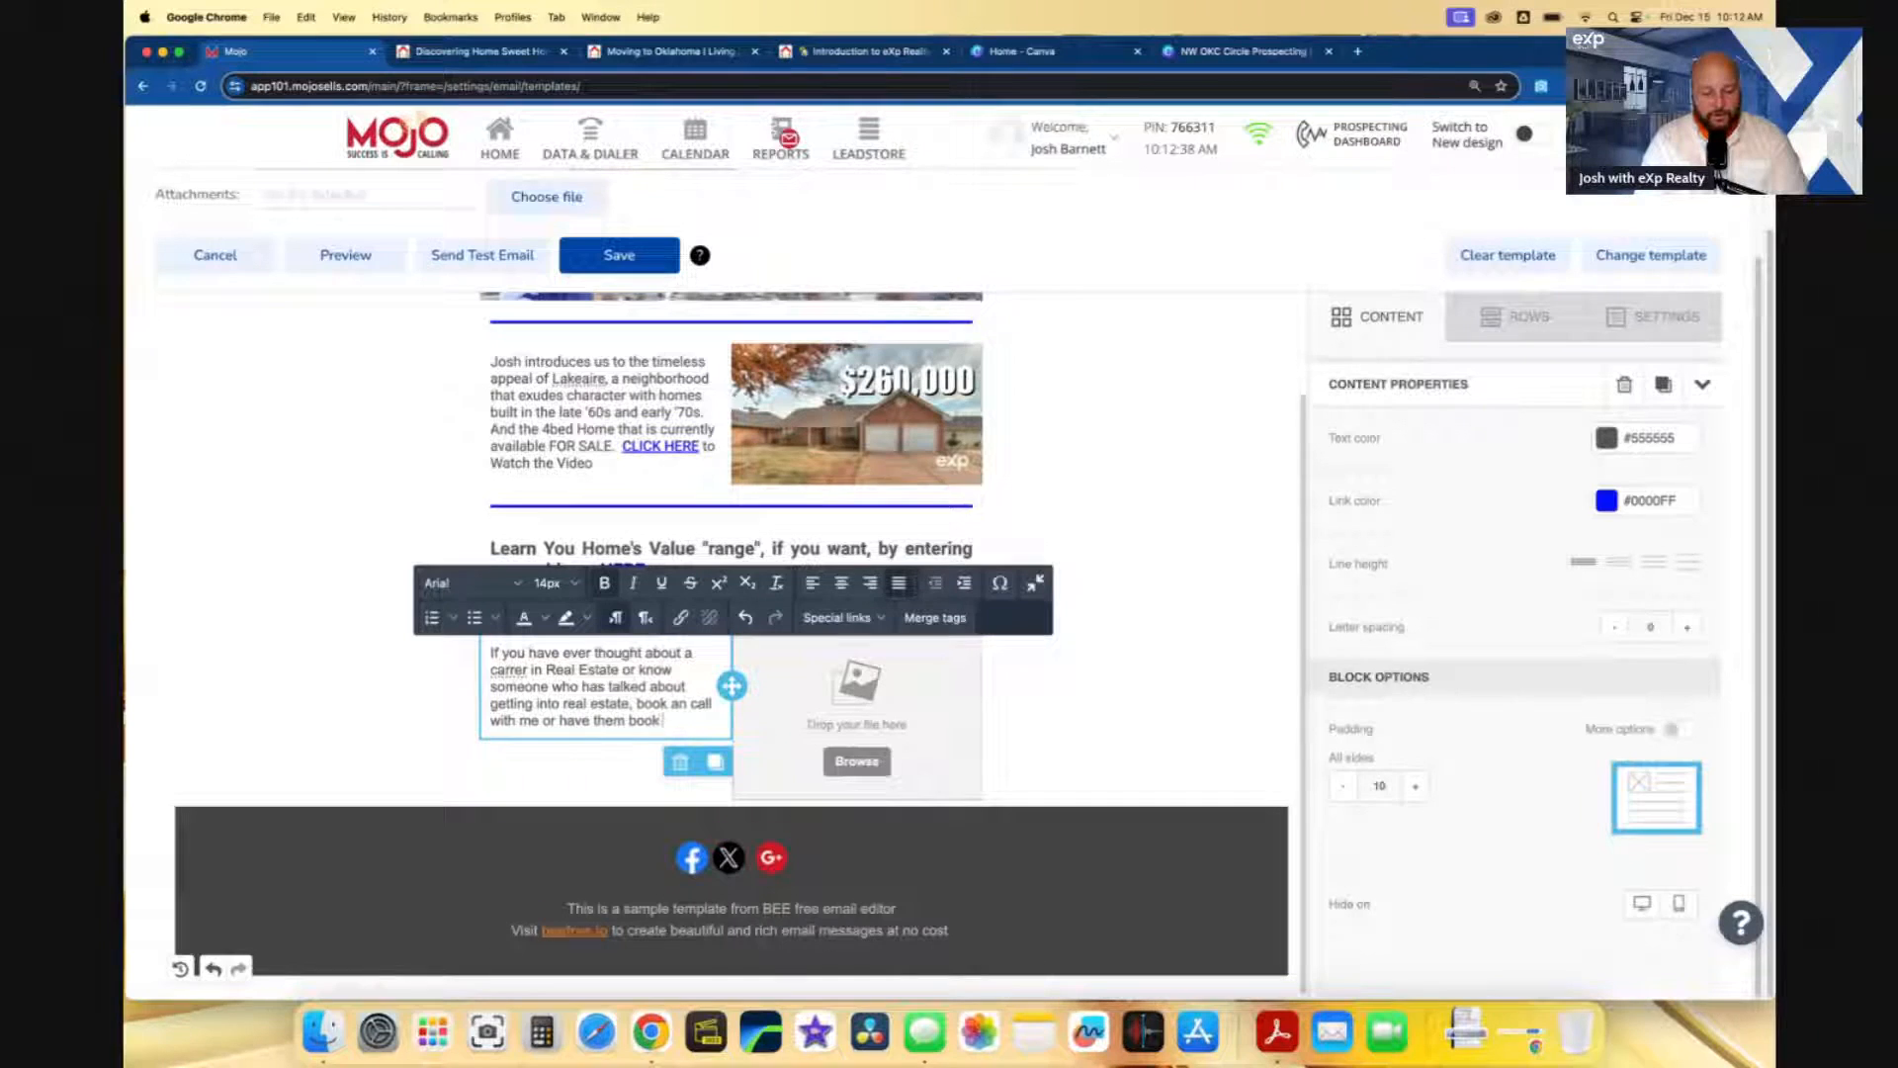
{"action": "type", "text": " a call with "}
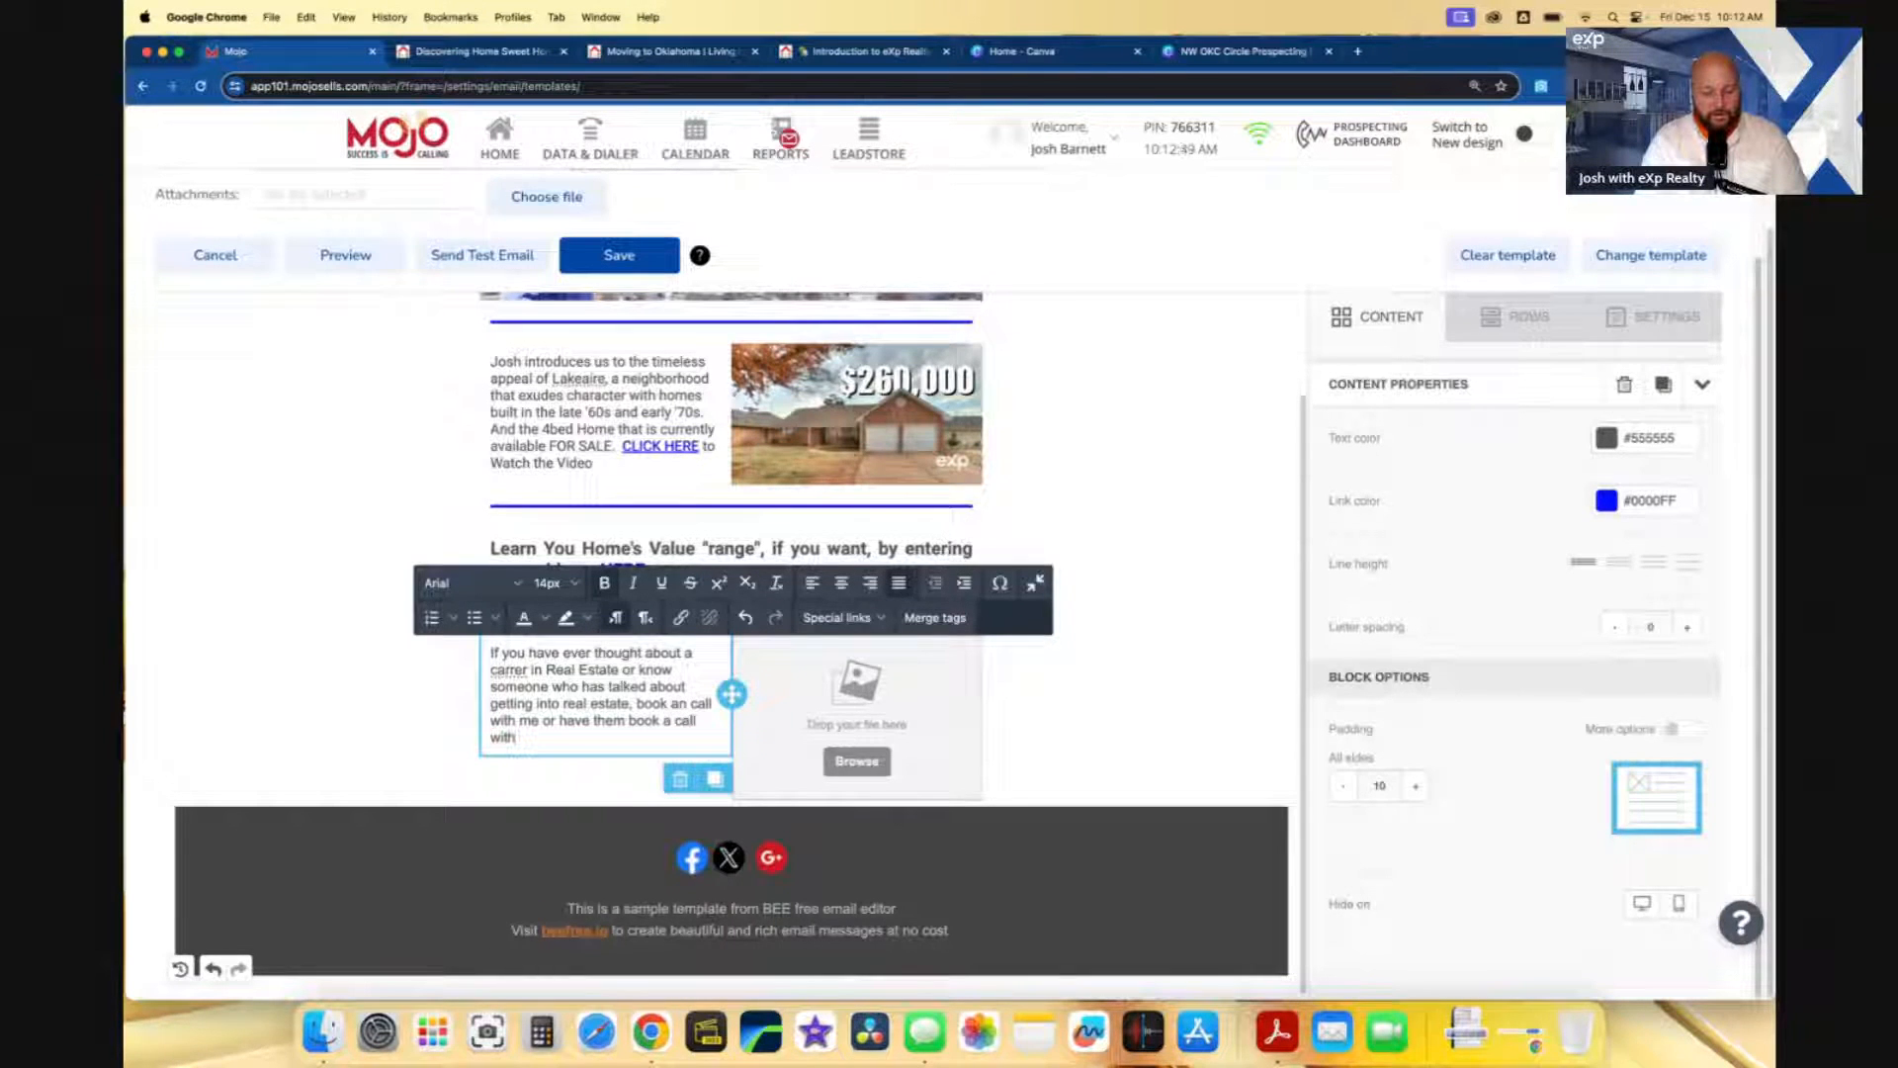
{"action": "type", "text": "me."}
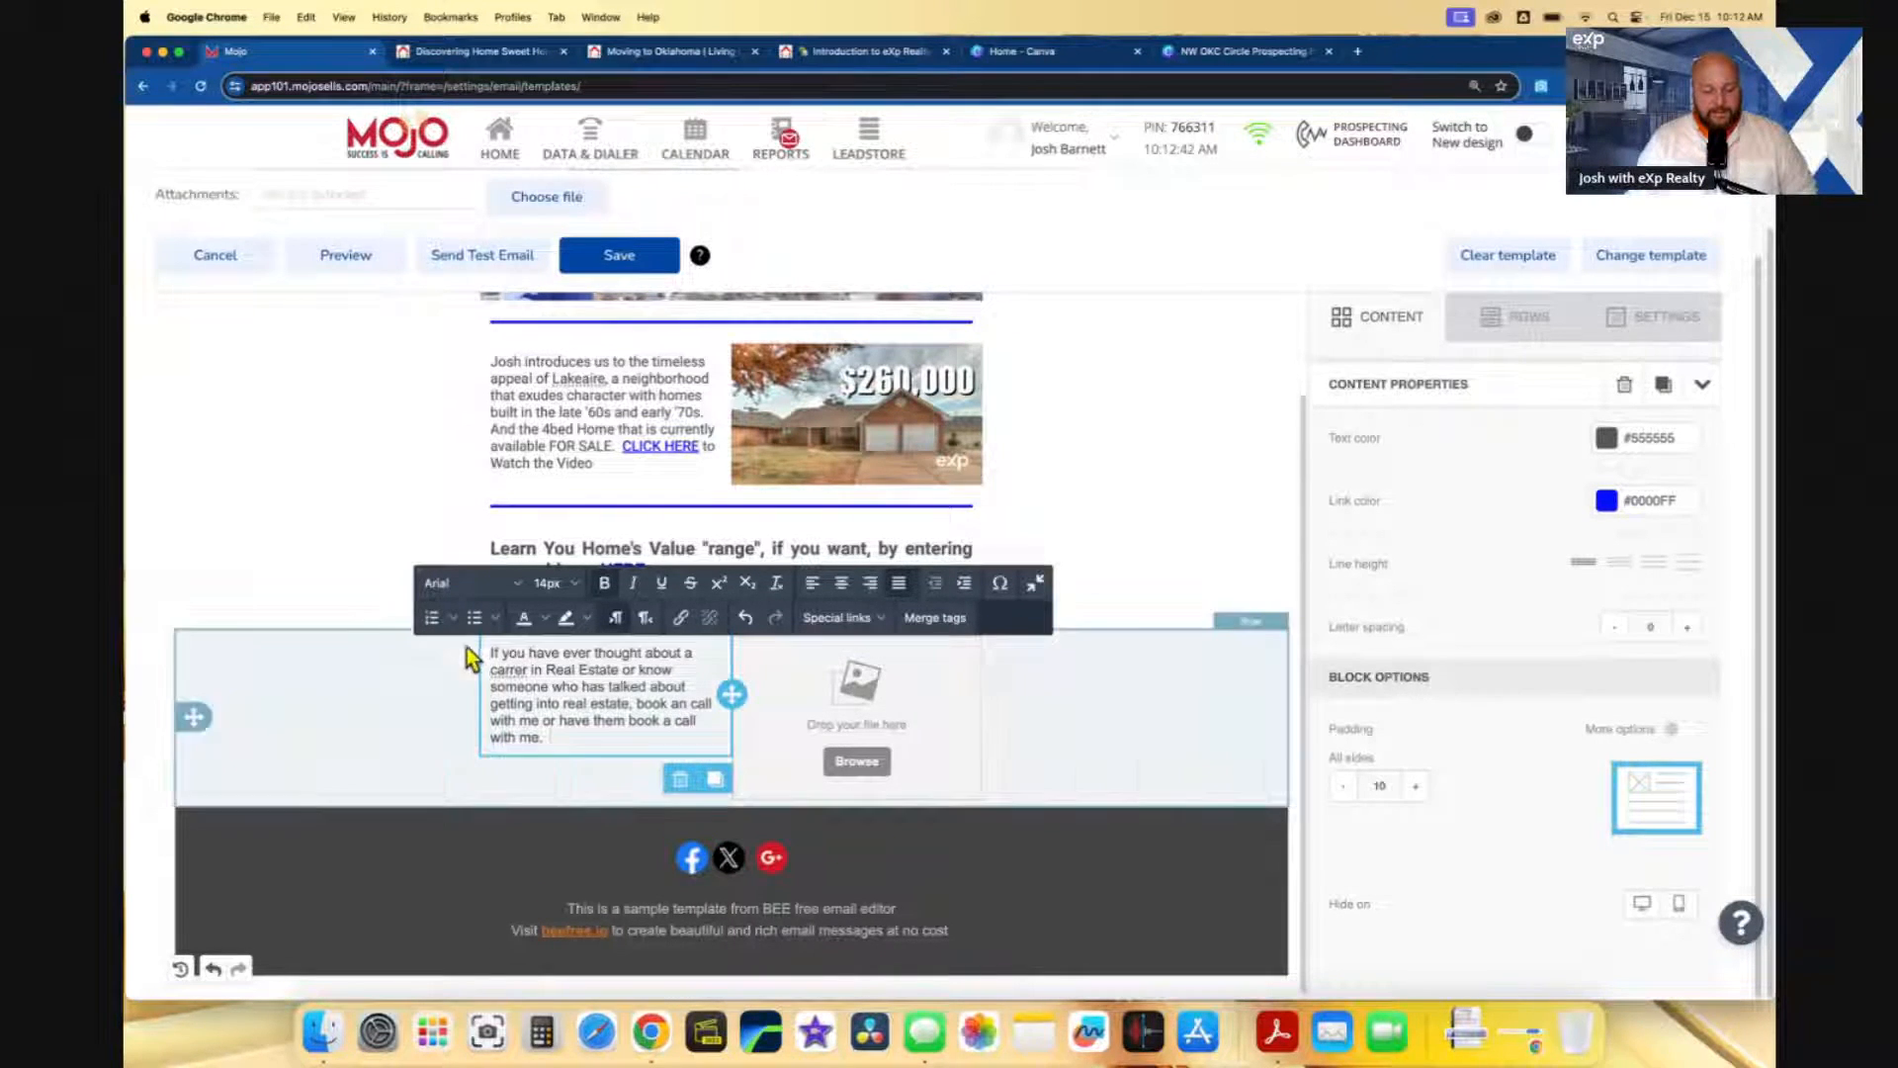
- Remove the extra 'r' from 'carrer' and open a new blank Chrome tab
{"action": "right_click", "coordinate": [508, 670]}
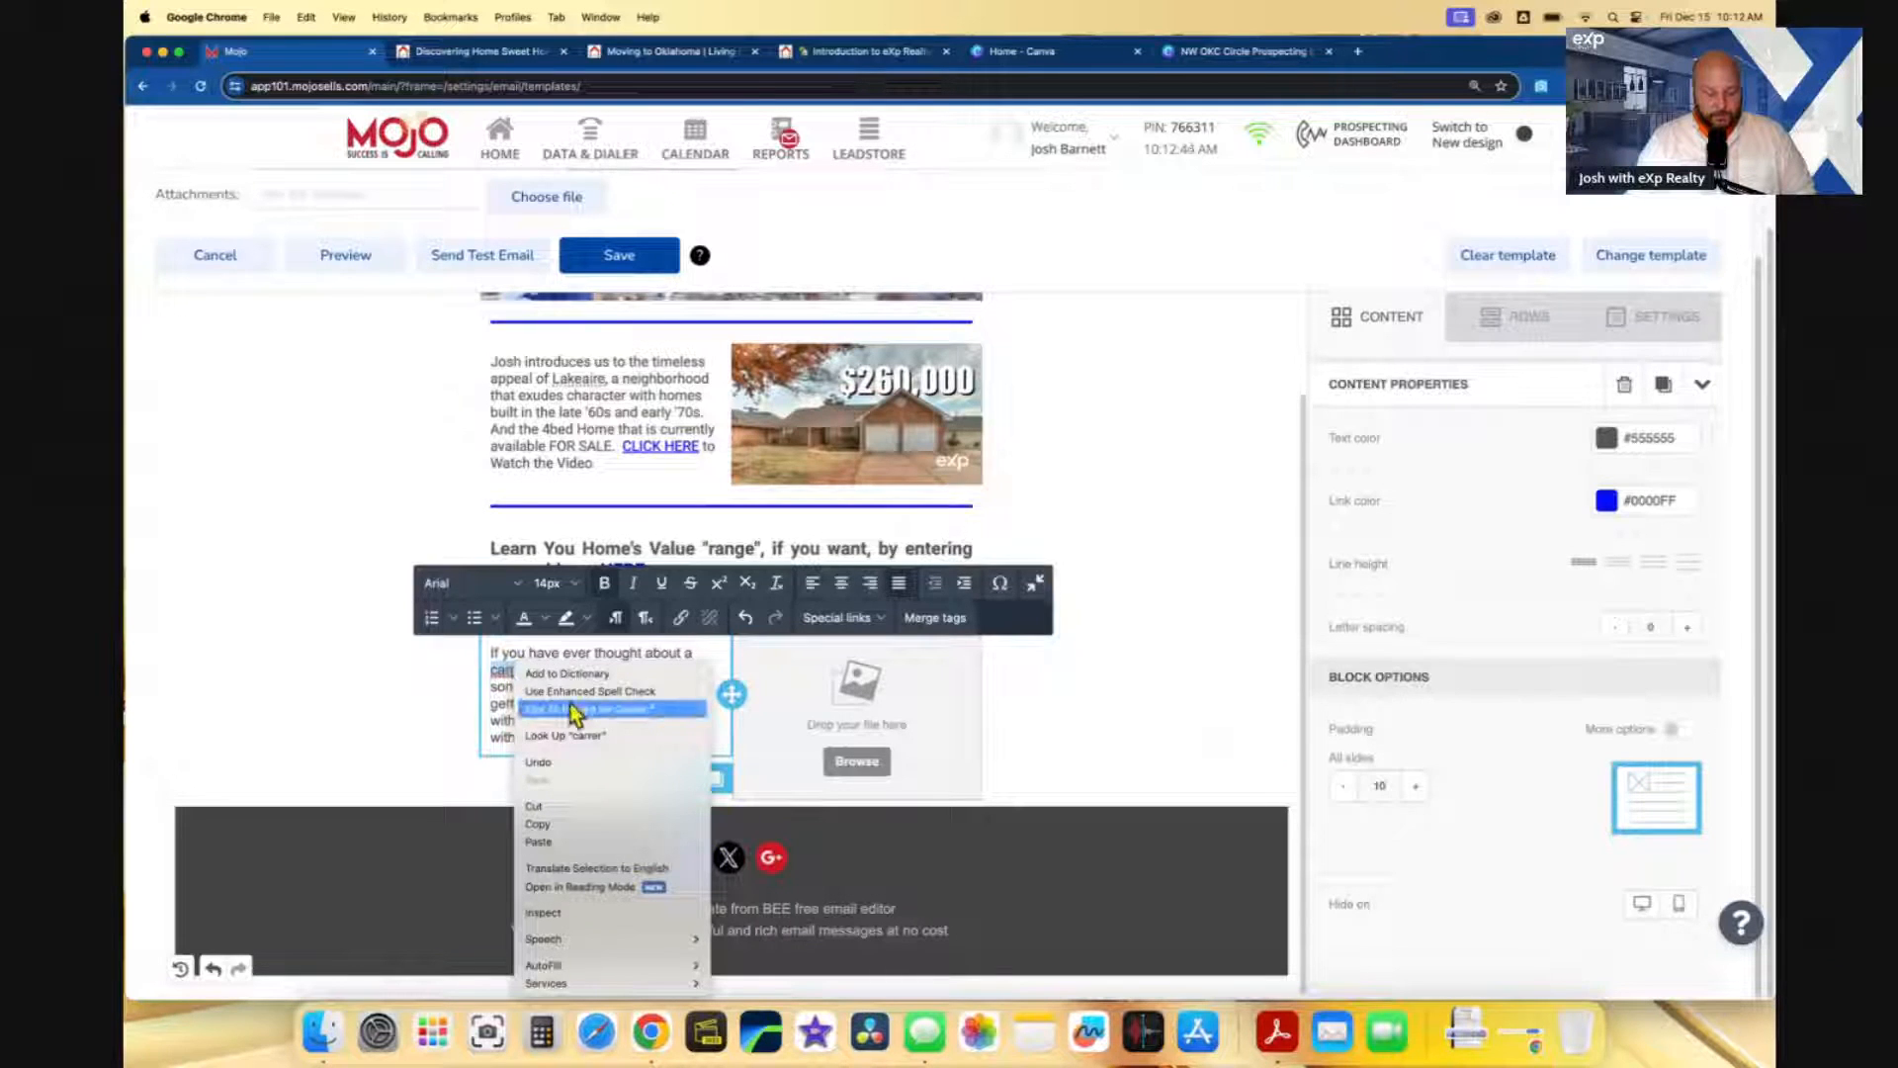
{"action": "left_click", "coordinate": [554, 737]}
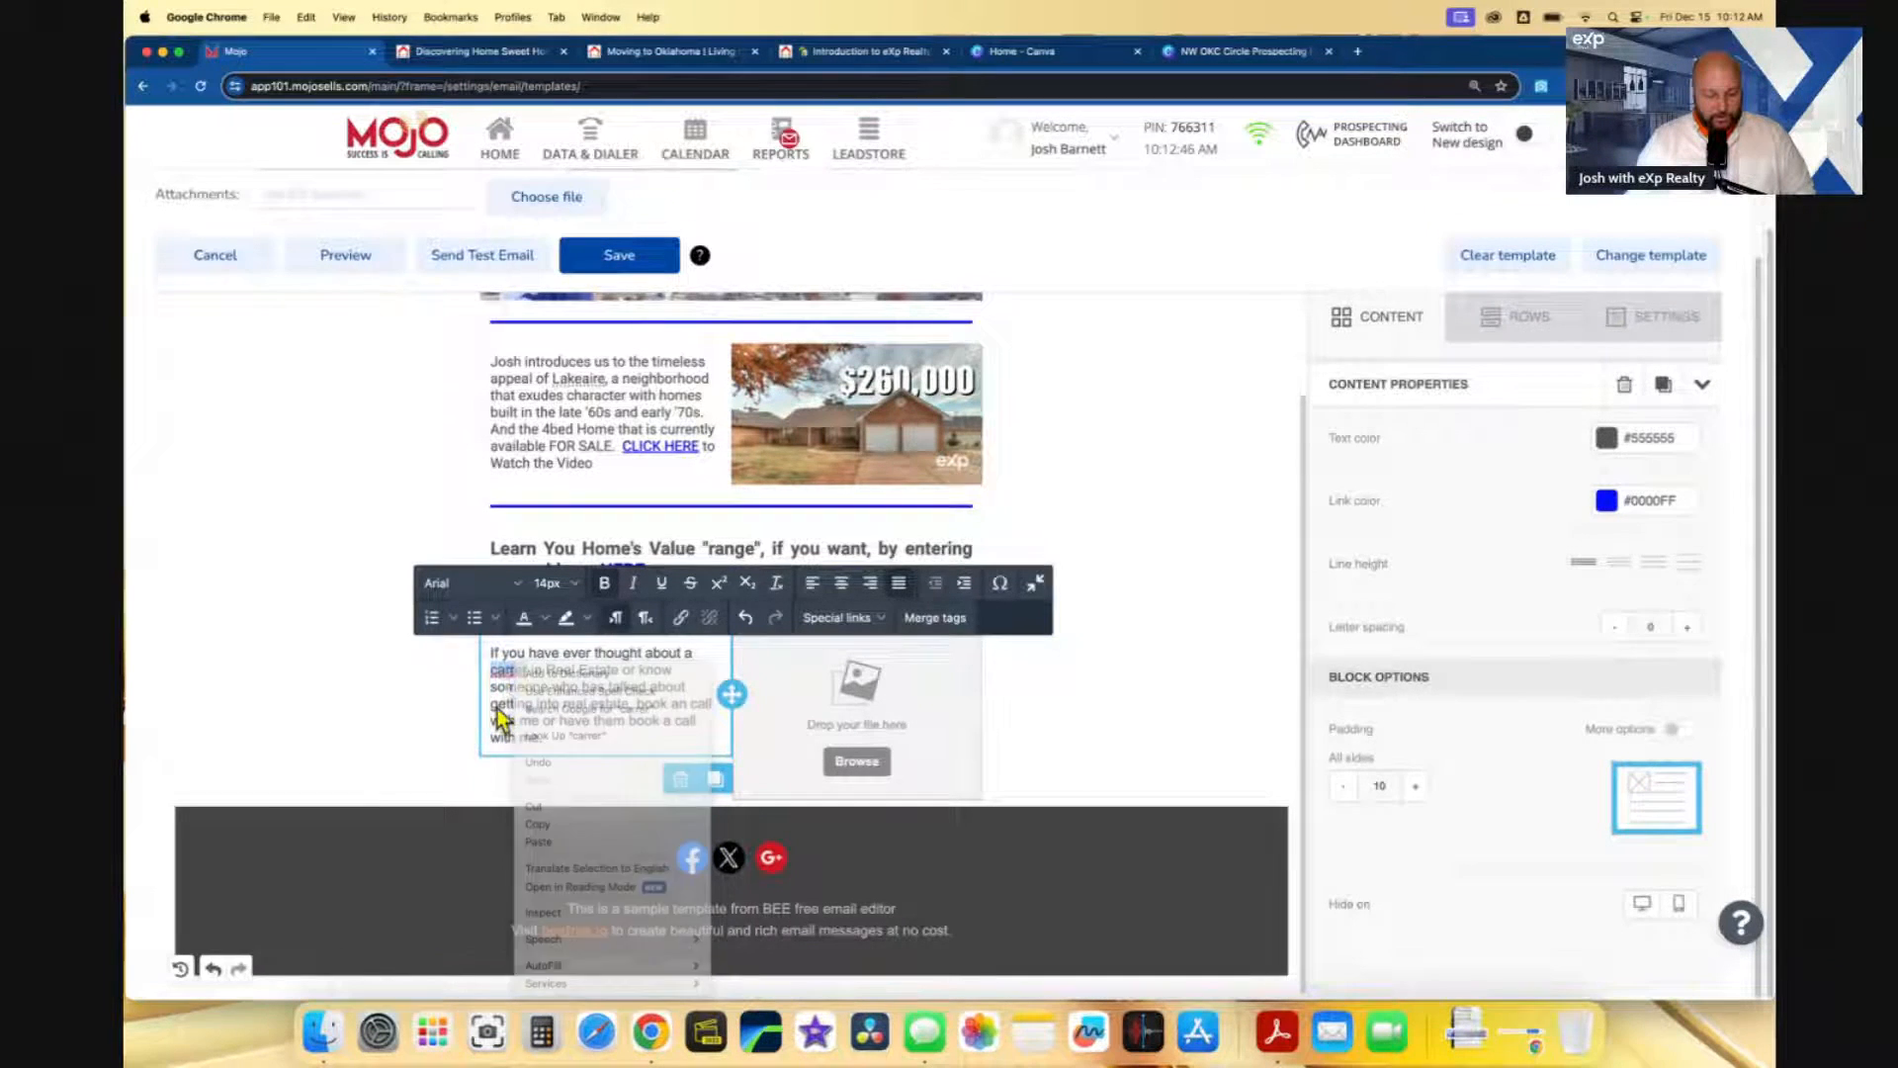
{"action": "left_click", "coordinate": [511, 673]}
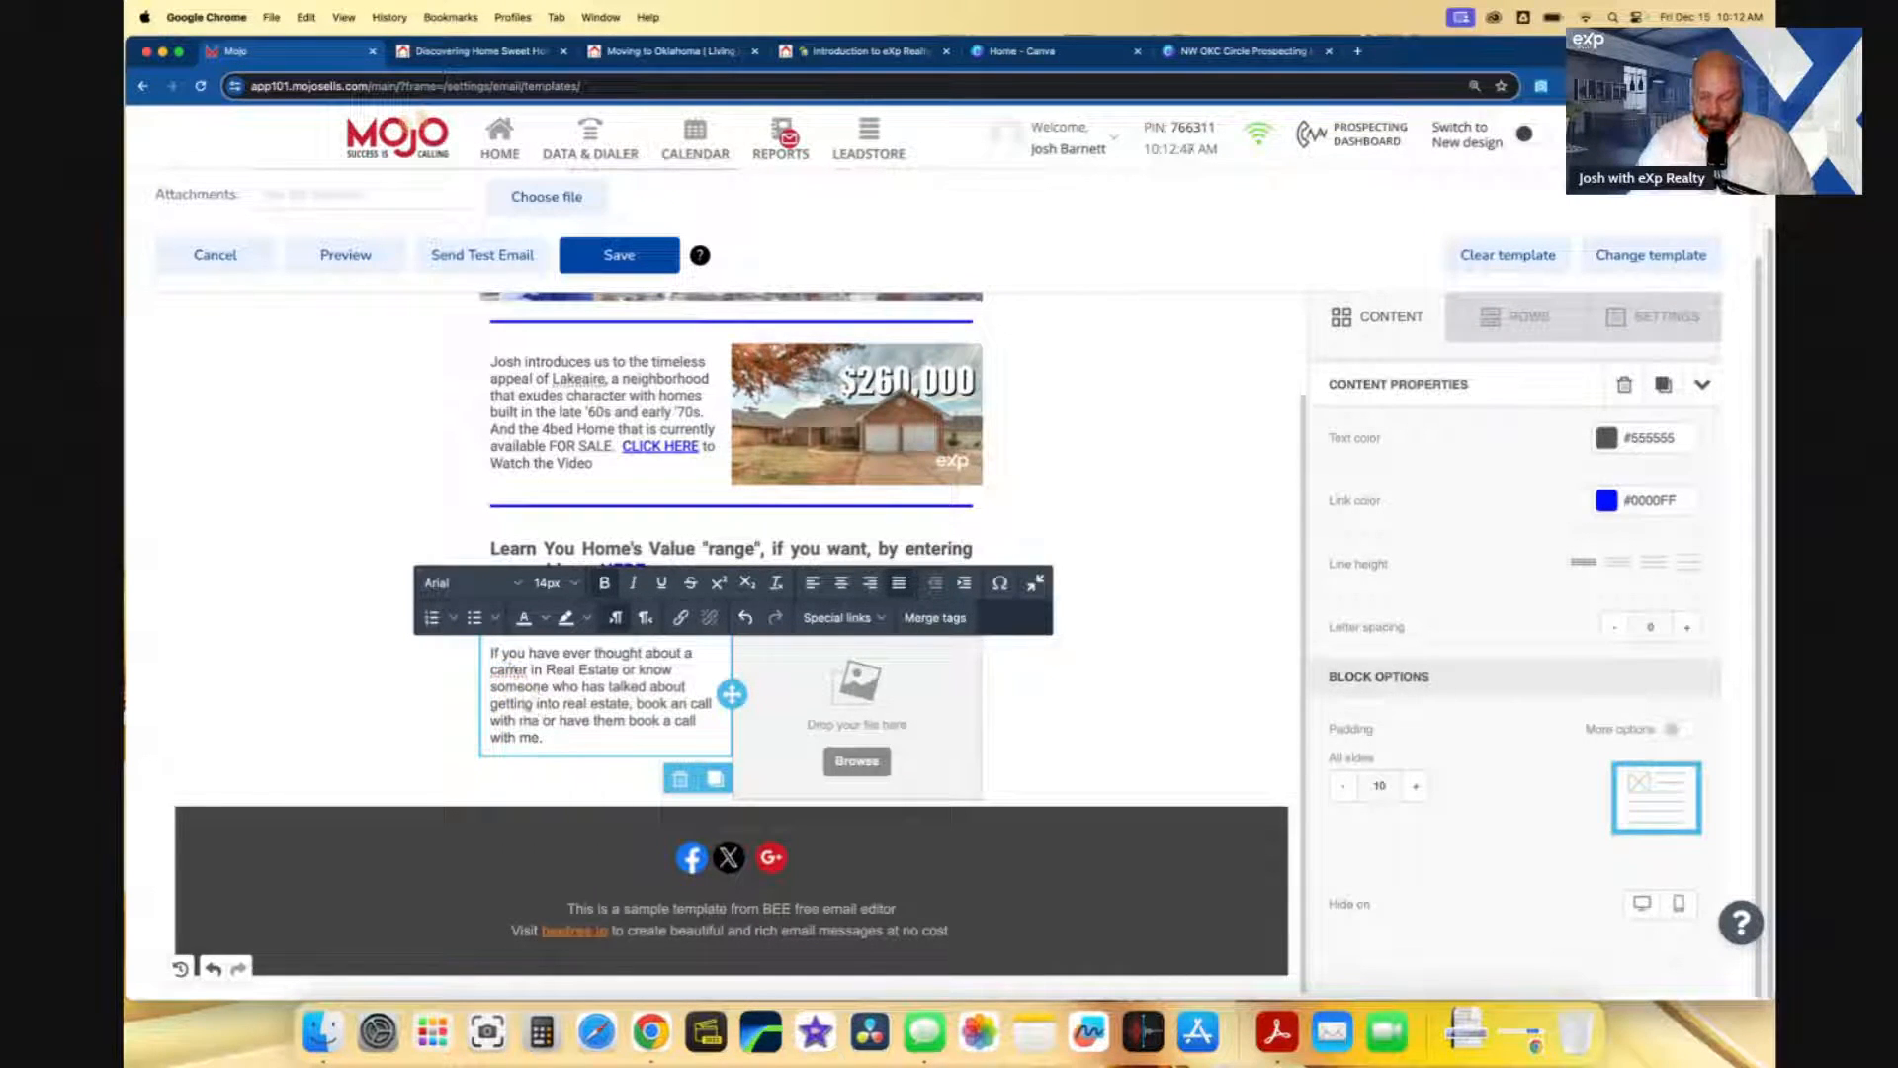
{"action": "key", "text": "BackSpace"}
{"action": "right_click", "coordinate": [510, 670]}
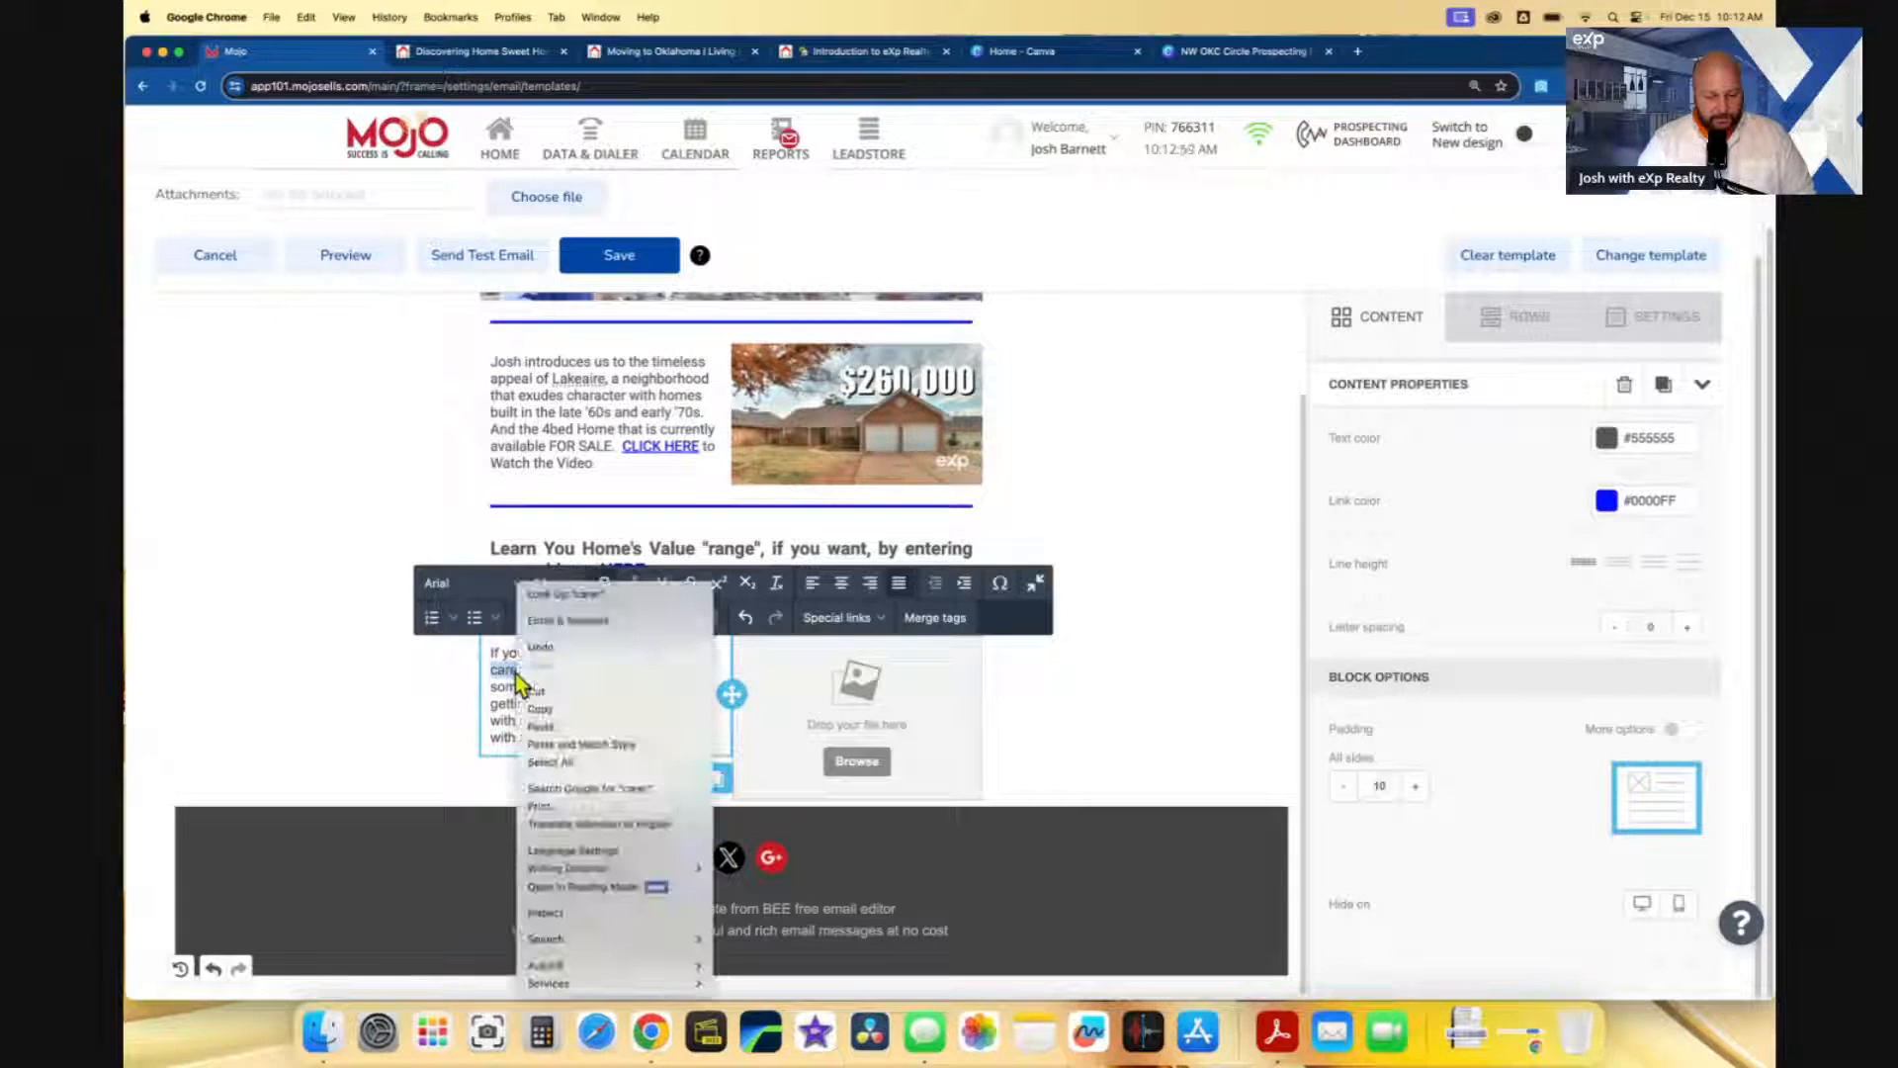
{"action": "left_click", "coordinate": [503, 729]}
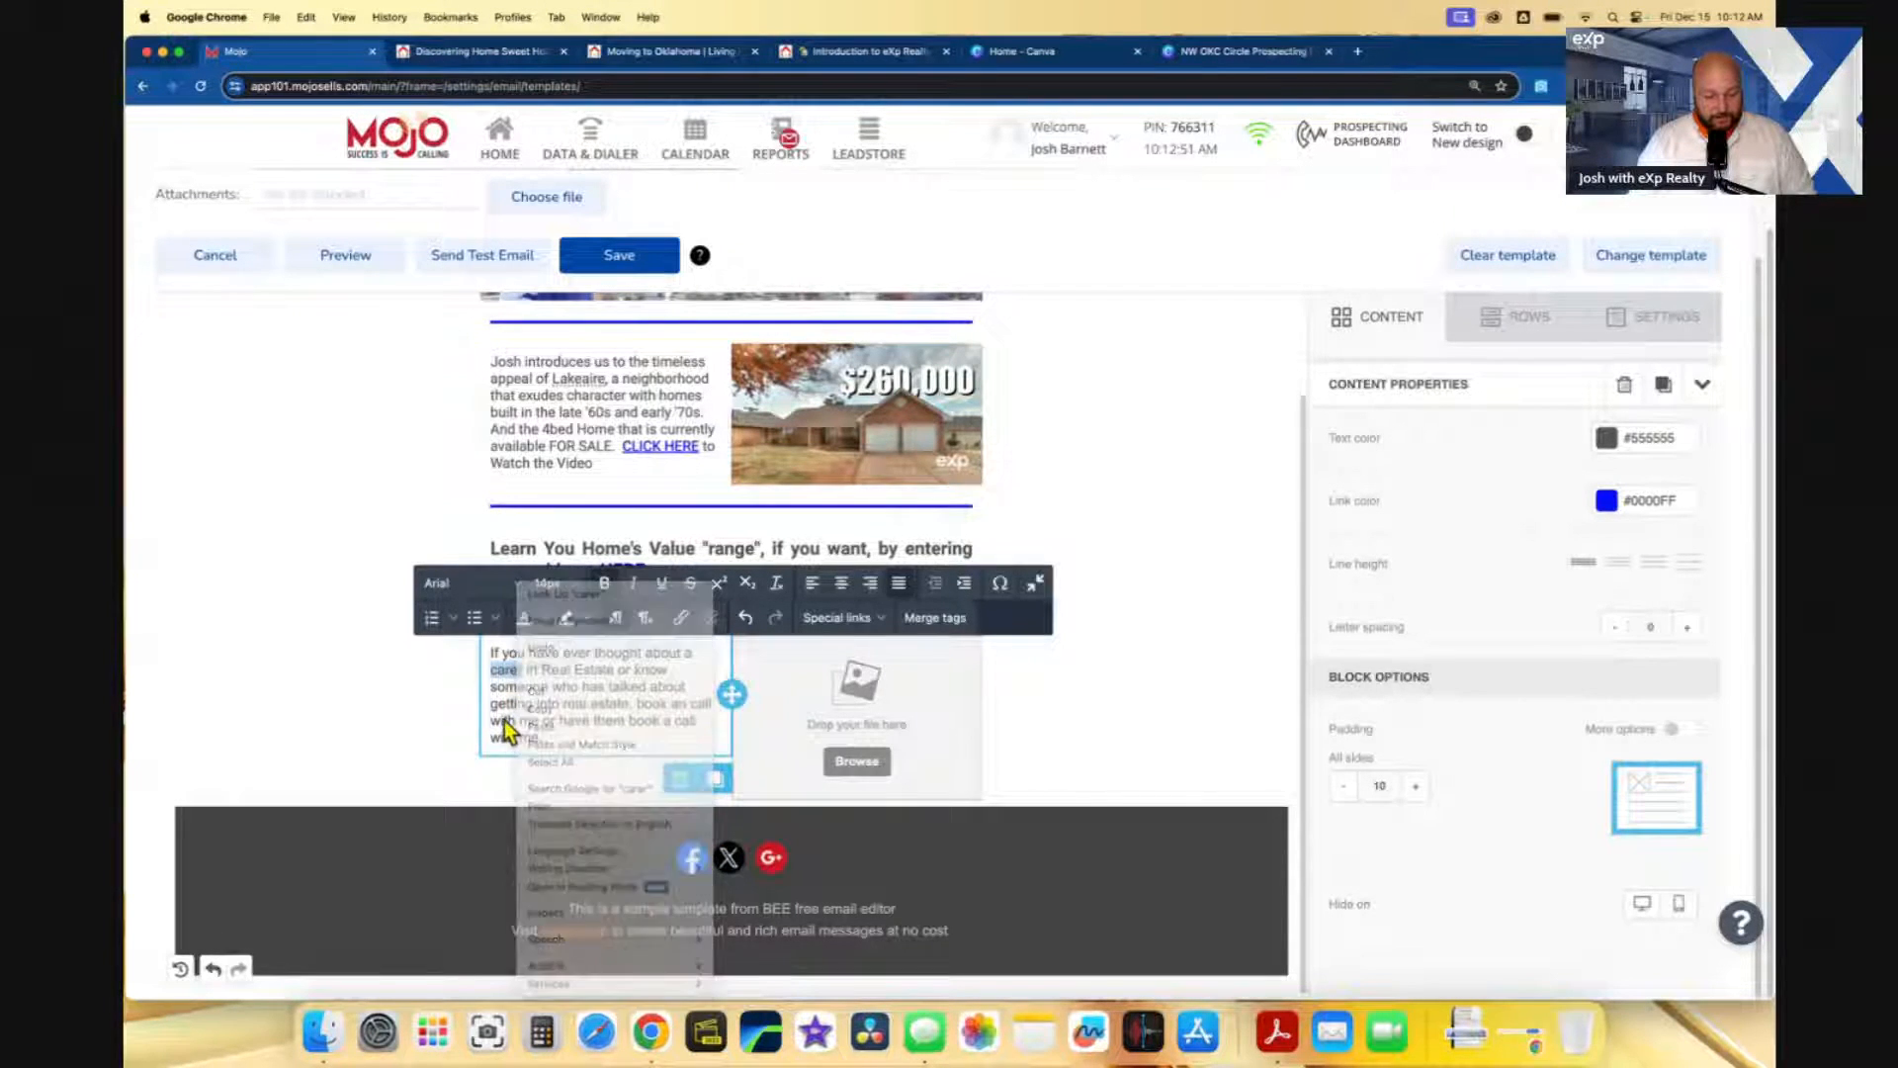
{"action": "left_click", "coordinate": [1358, 51]}
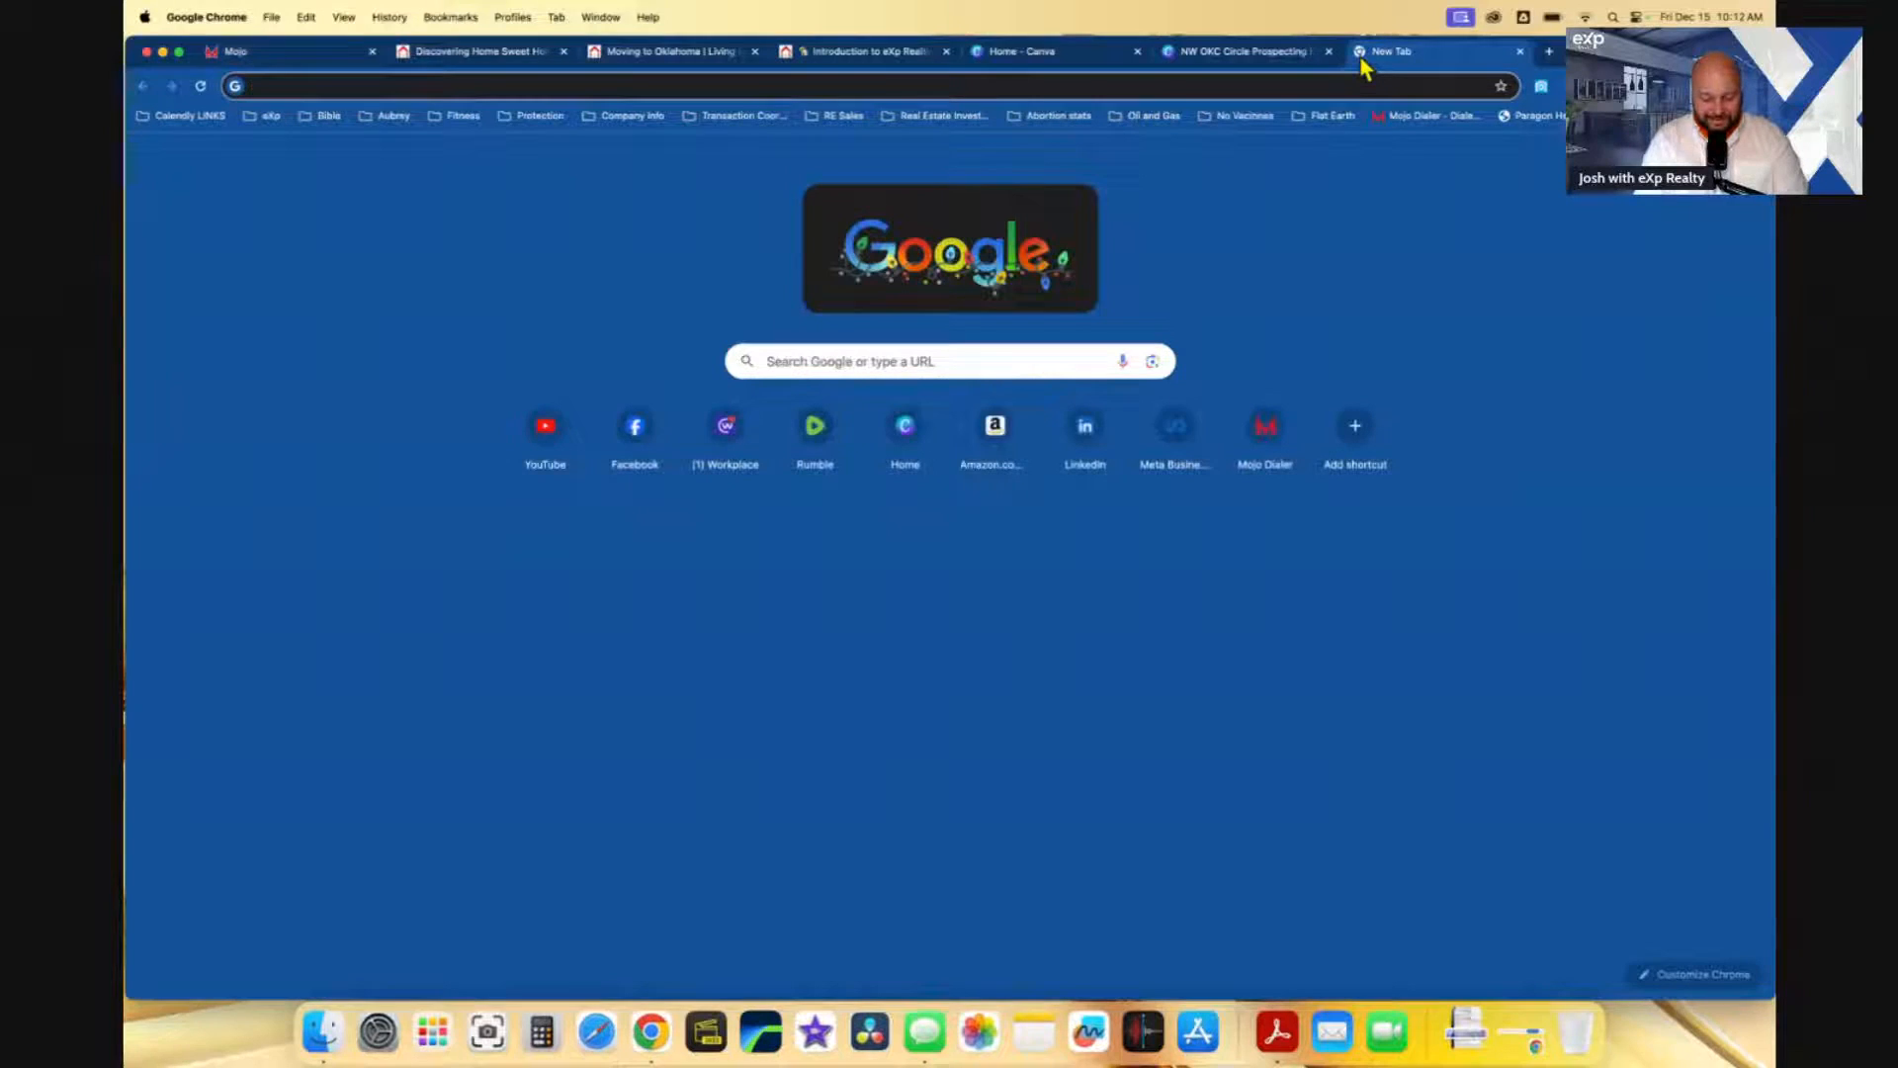
- Search Google for 'define career' to check the spelling, then return to the Mojo editor
{"action": "type", "text": "de"}
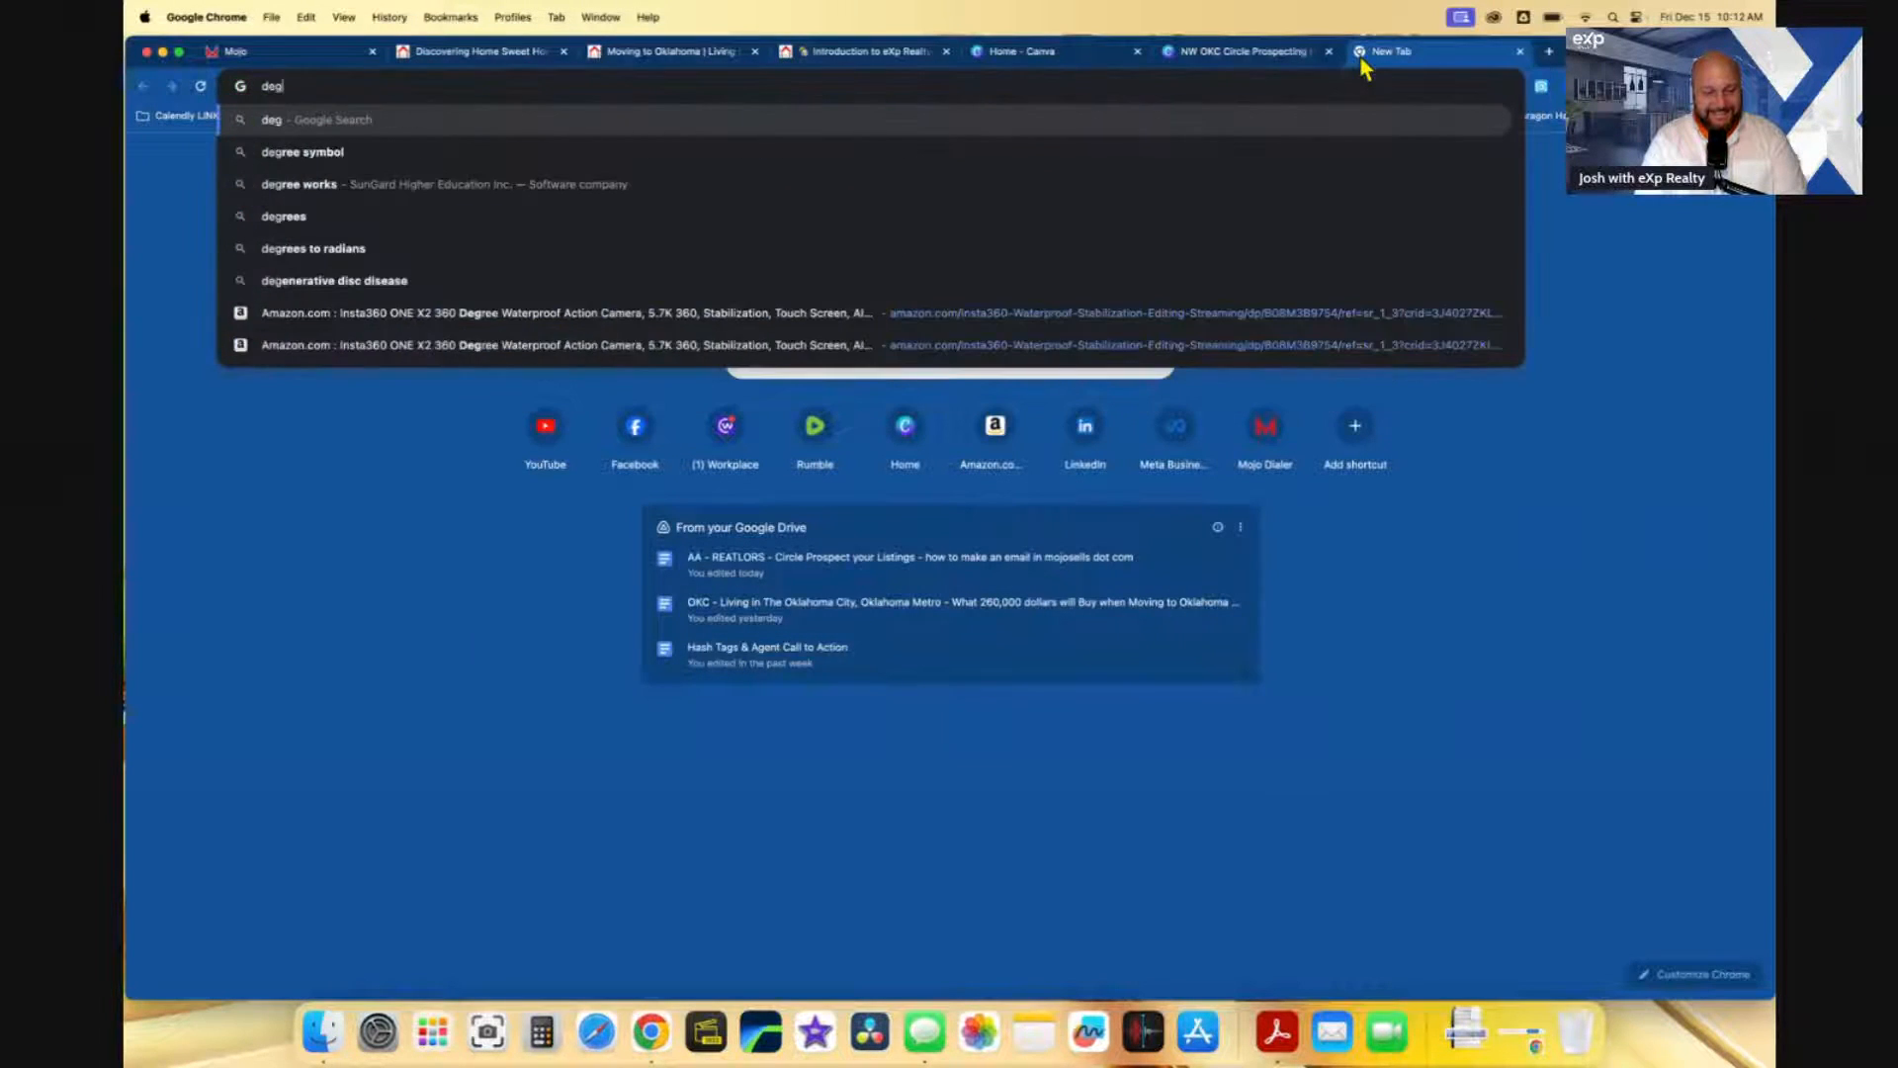
{"action": "type", "text": "fine car"}
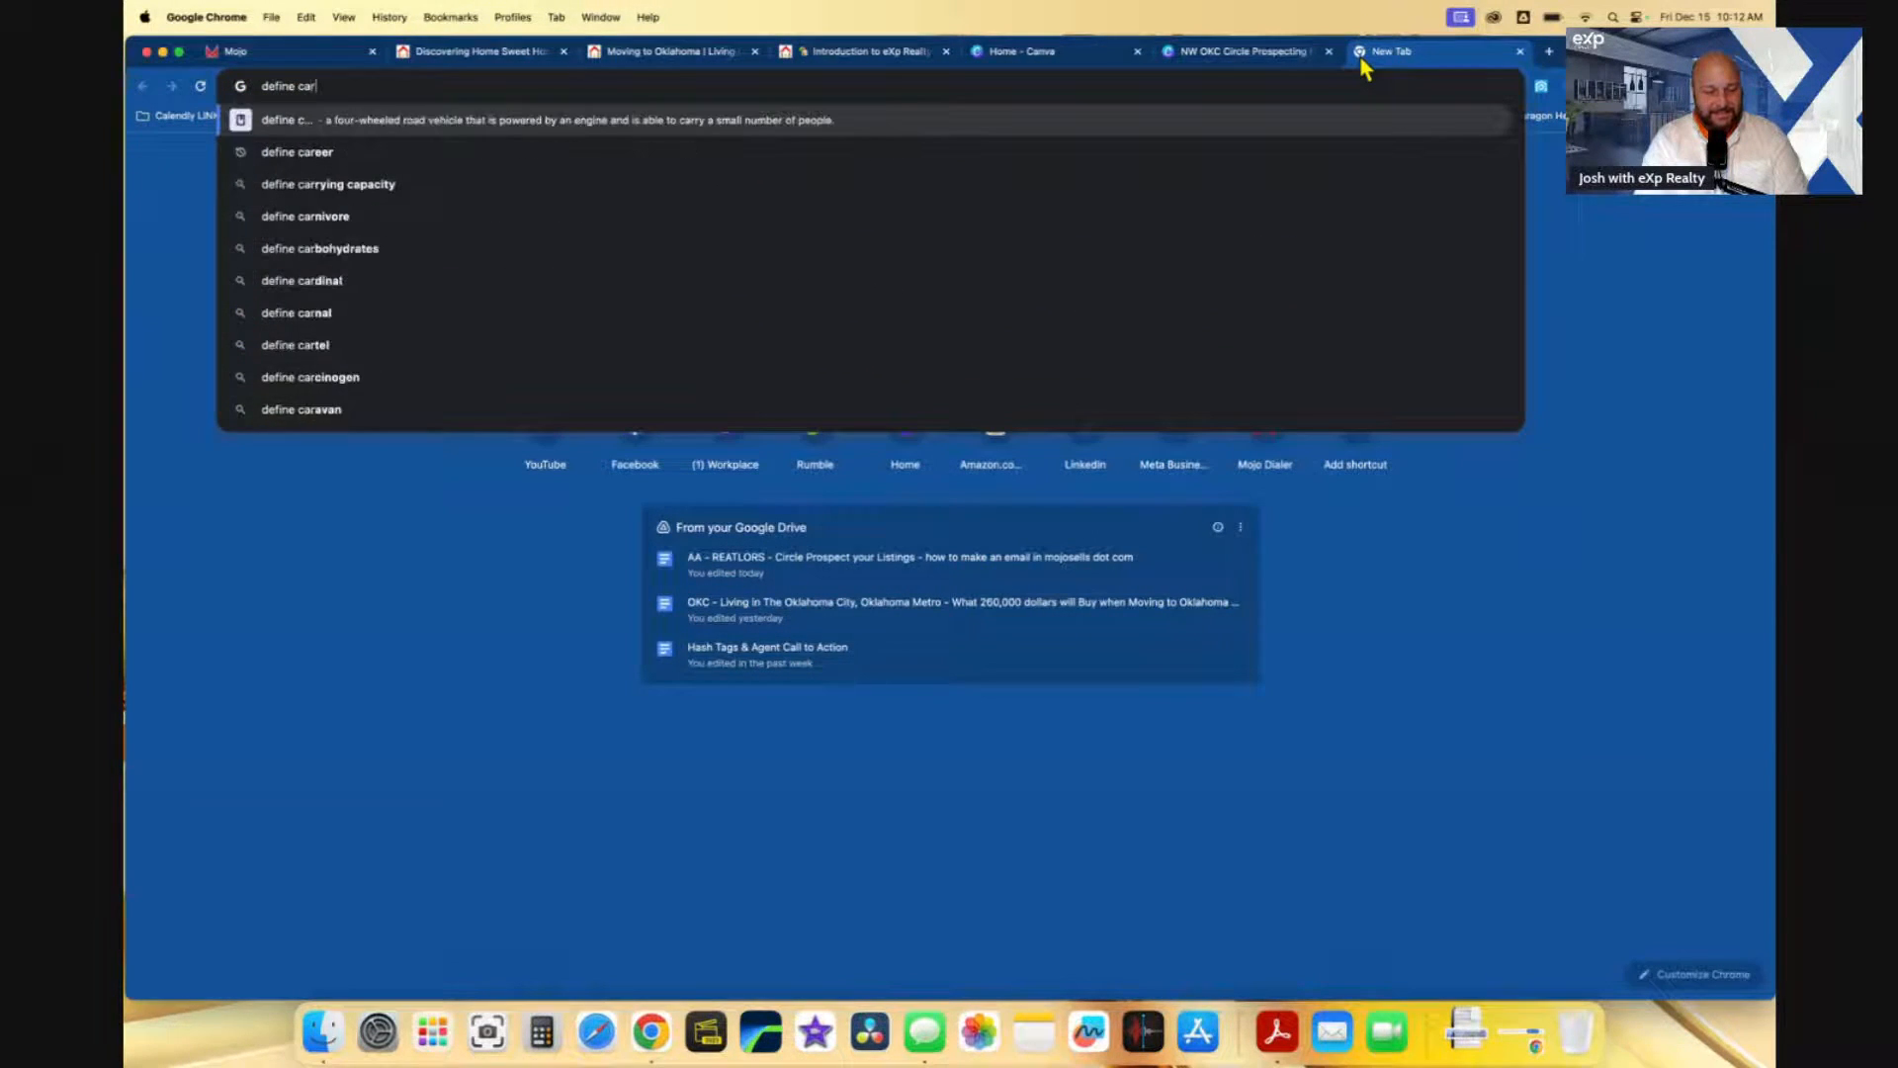
{"action": "type", "text": "eer"}
{"action": "key", "text": "Return"}
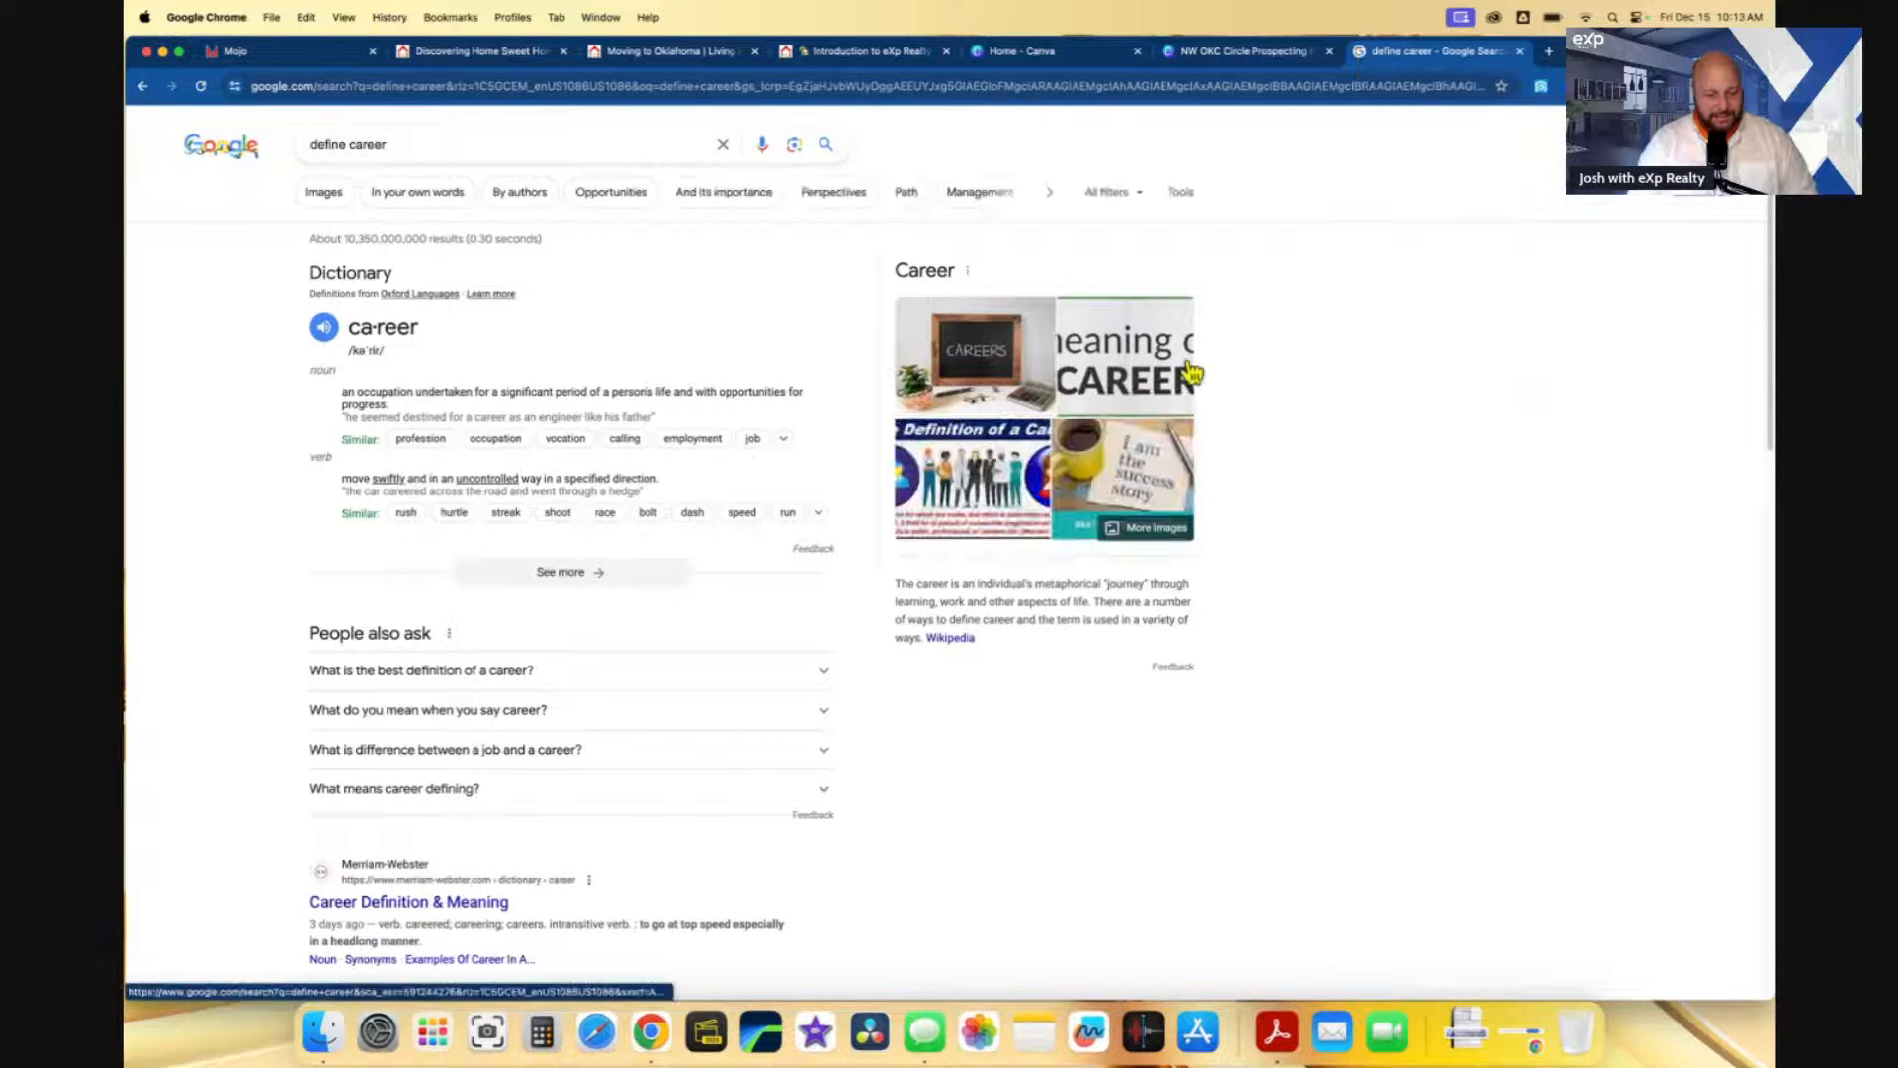
{"action": "left_click", "coordinate": [845, 53]}
{"action": "left_click", "coordinate": [325, 61]}
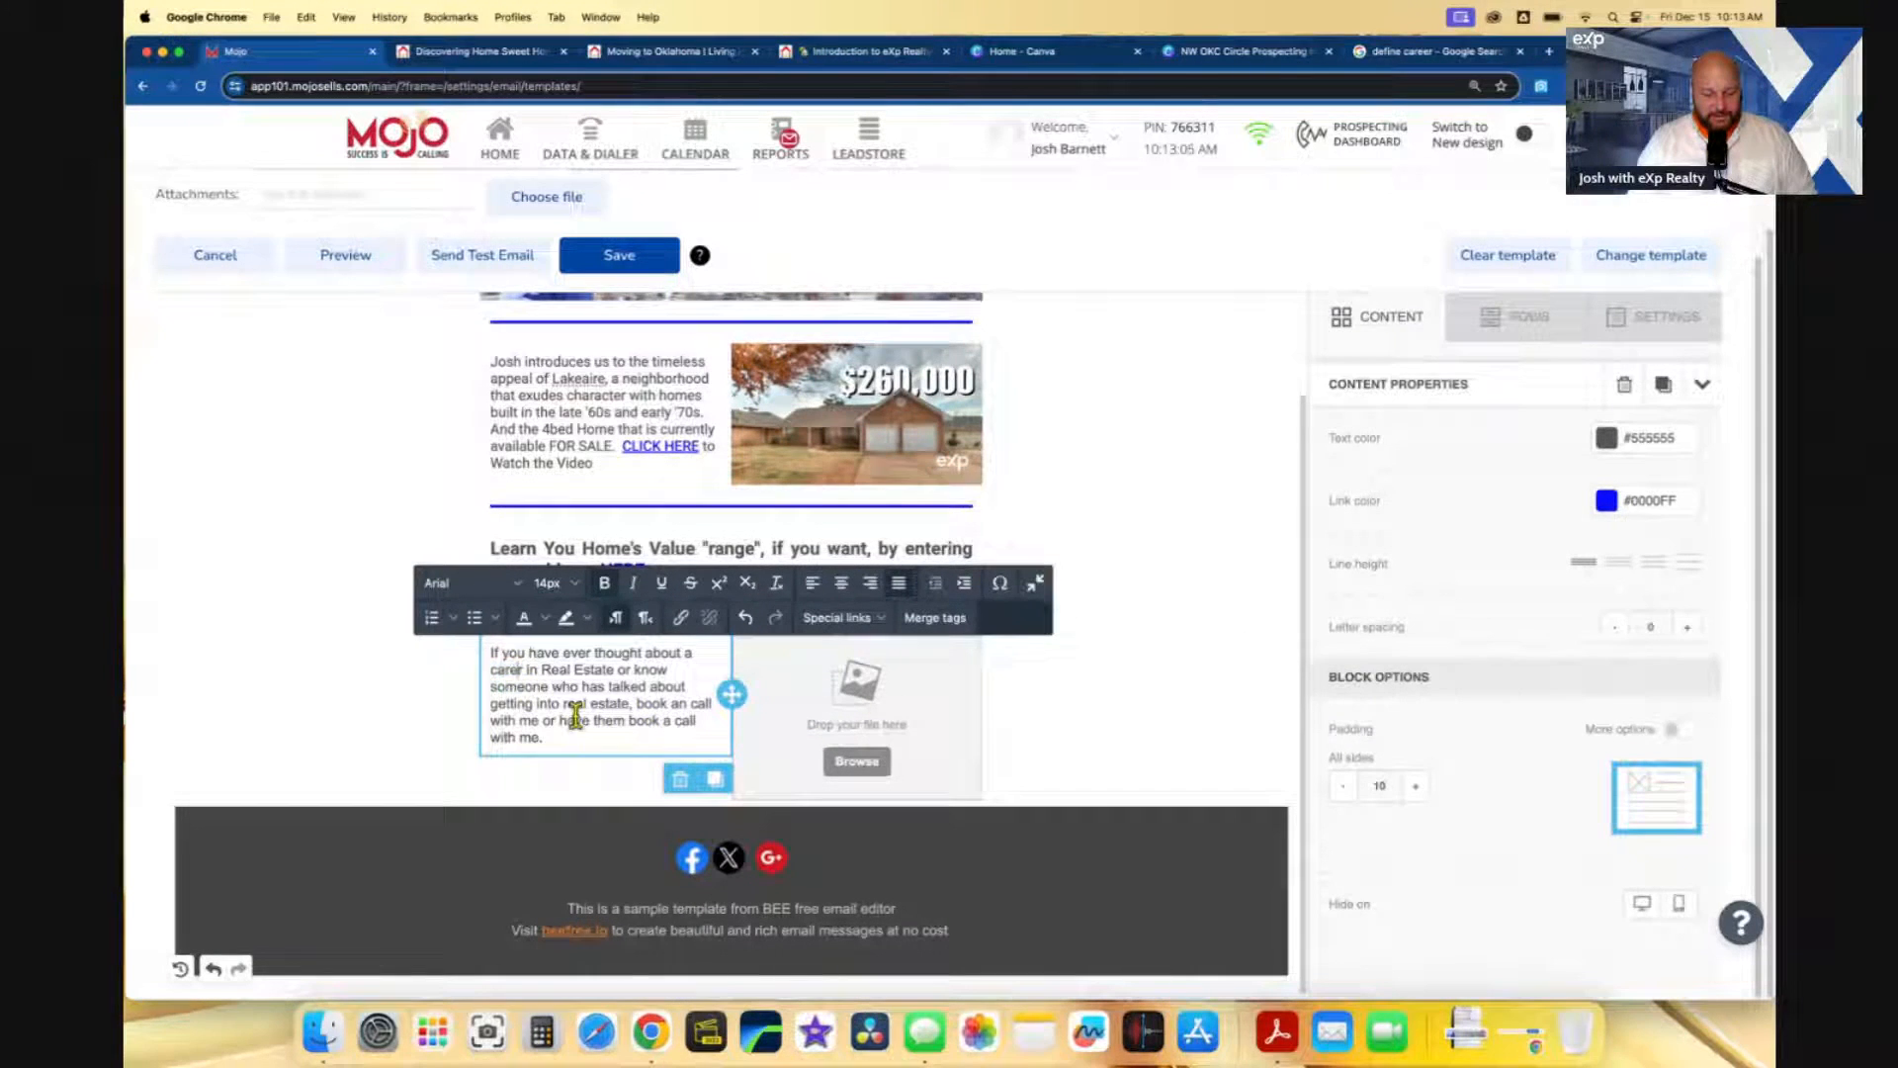
- Correct the word to 'career' and append 'by CLICKING HERE.' after 'with me'
{"action": "type", "text": "e"}
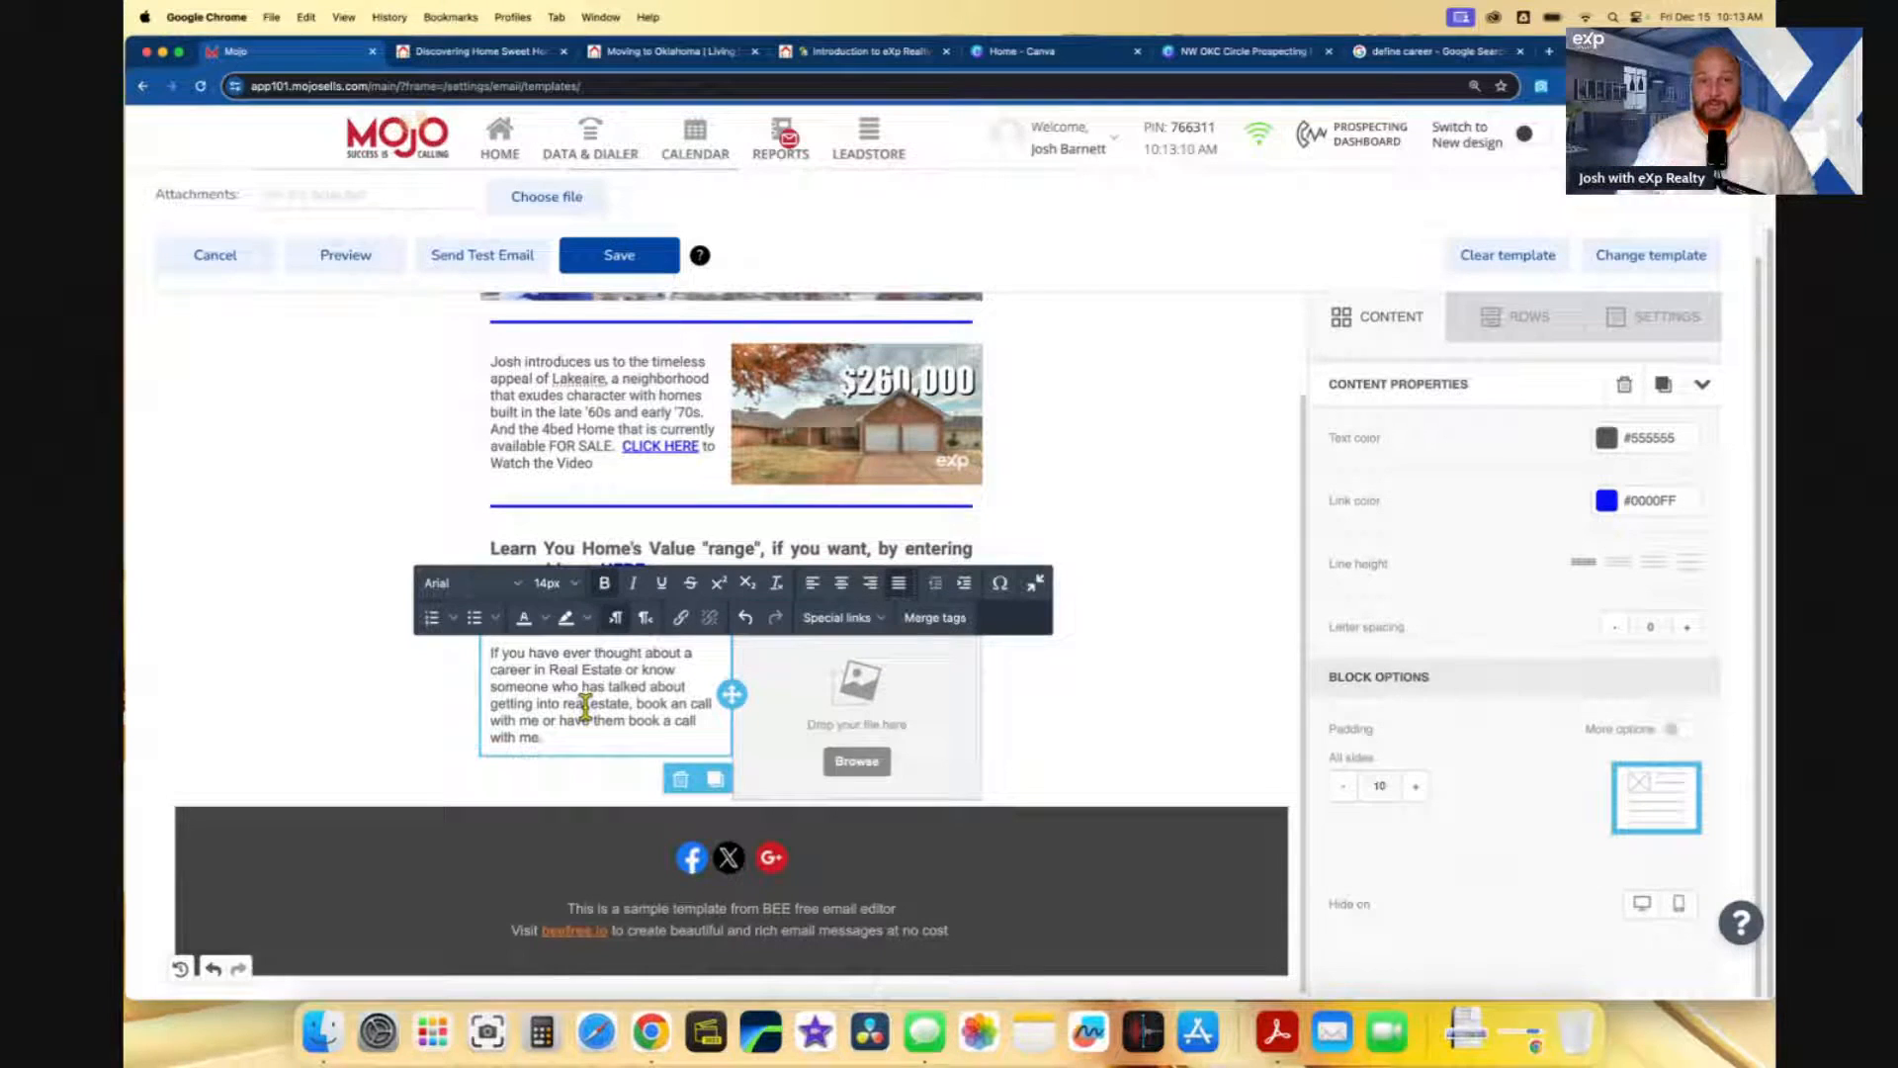
{"action": "left_click", "coordinate": [582, 734]}
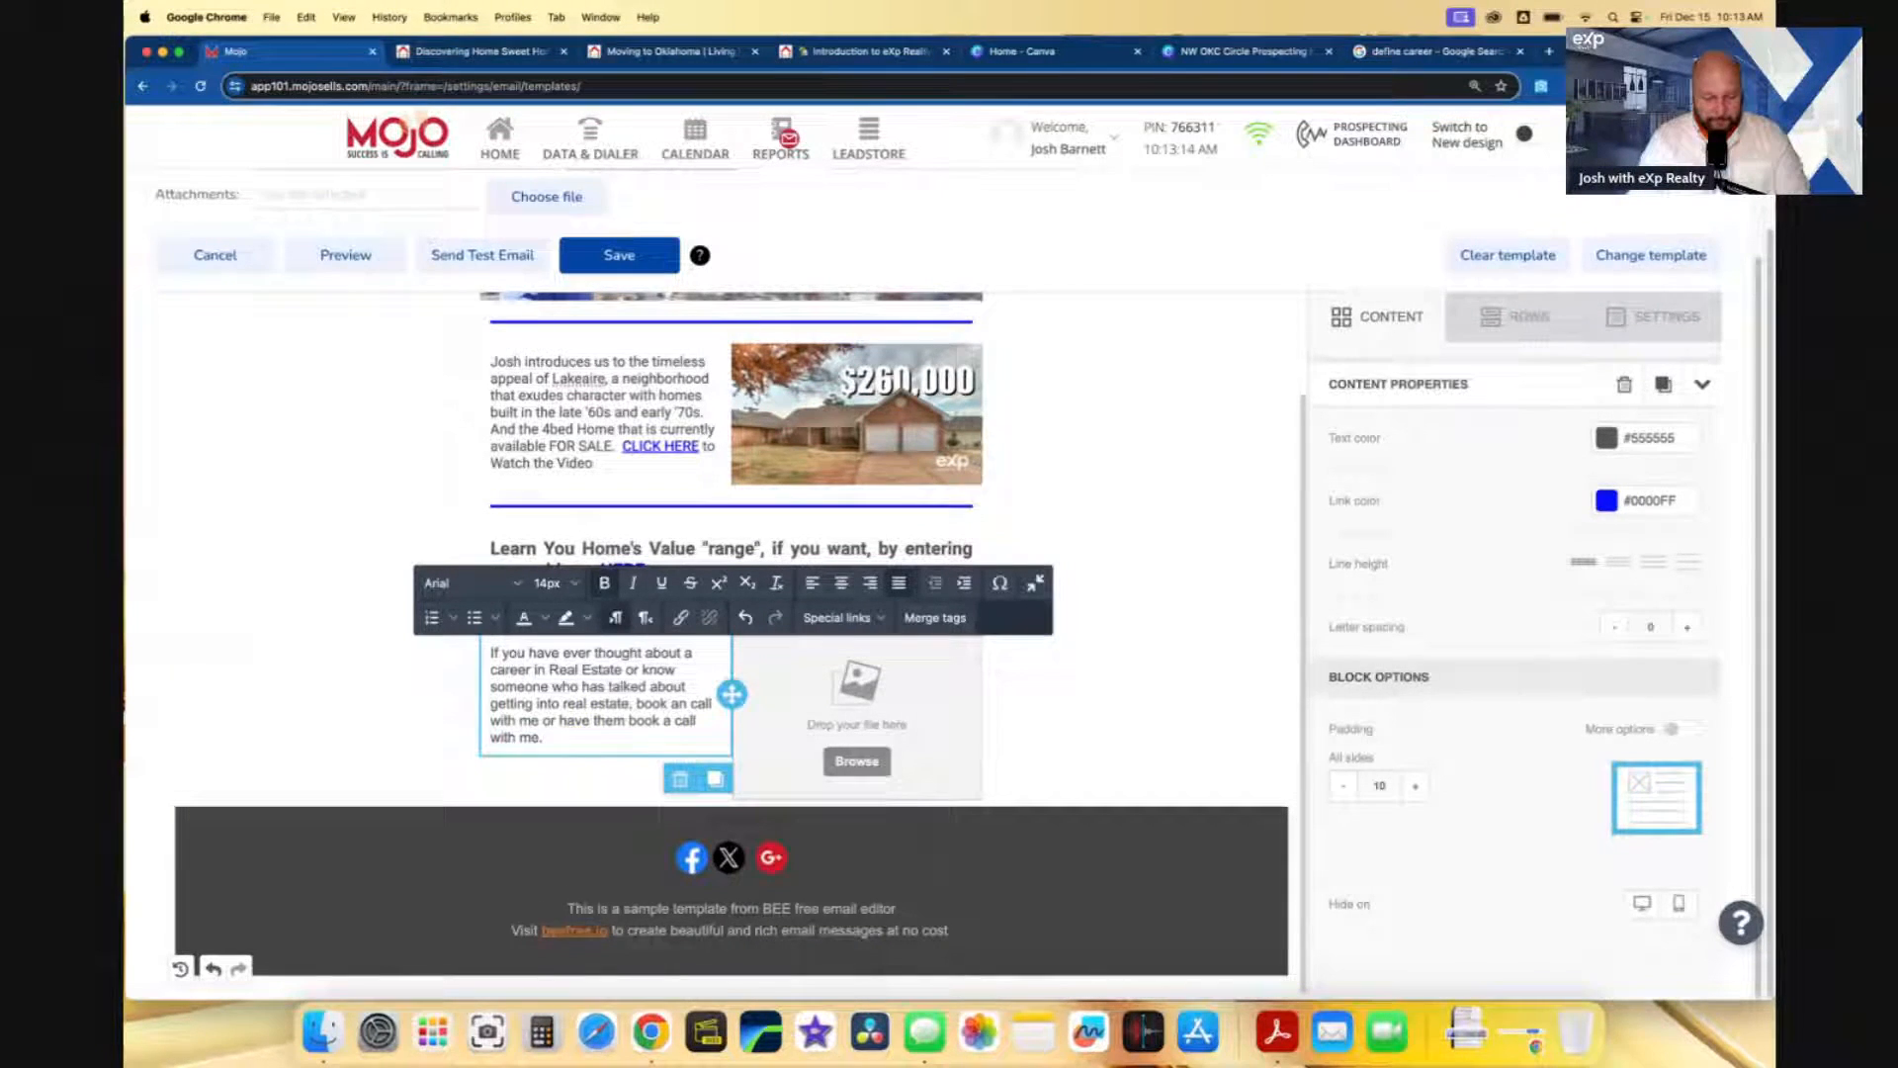
{"action": "type", "text": "by CLICKING HE"}
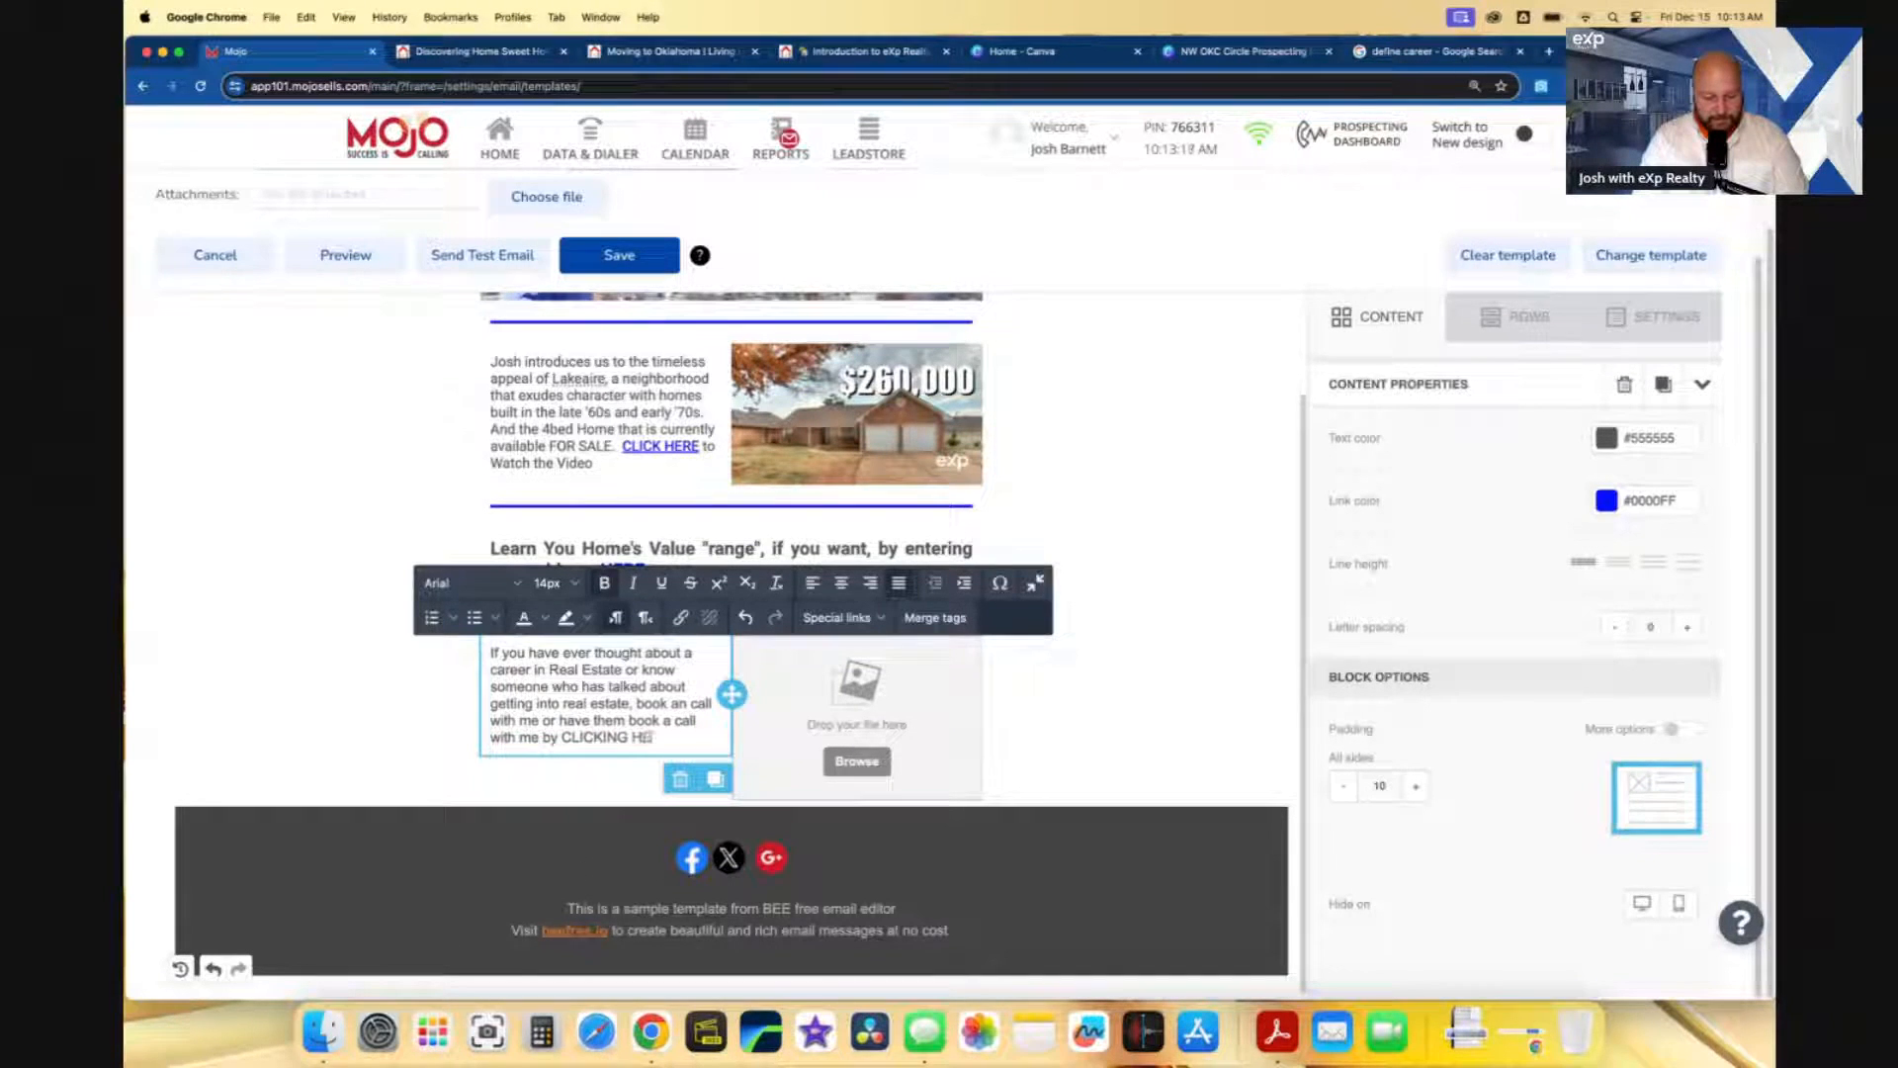
{"action": "type", "text": "RE."}
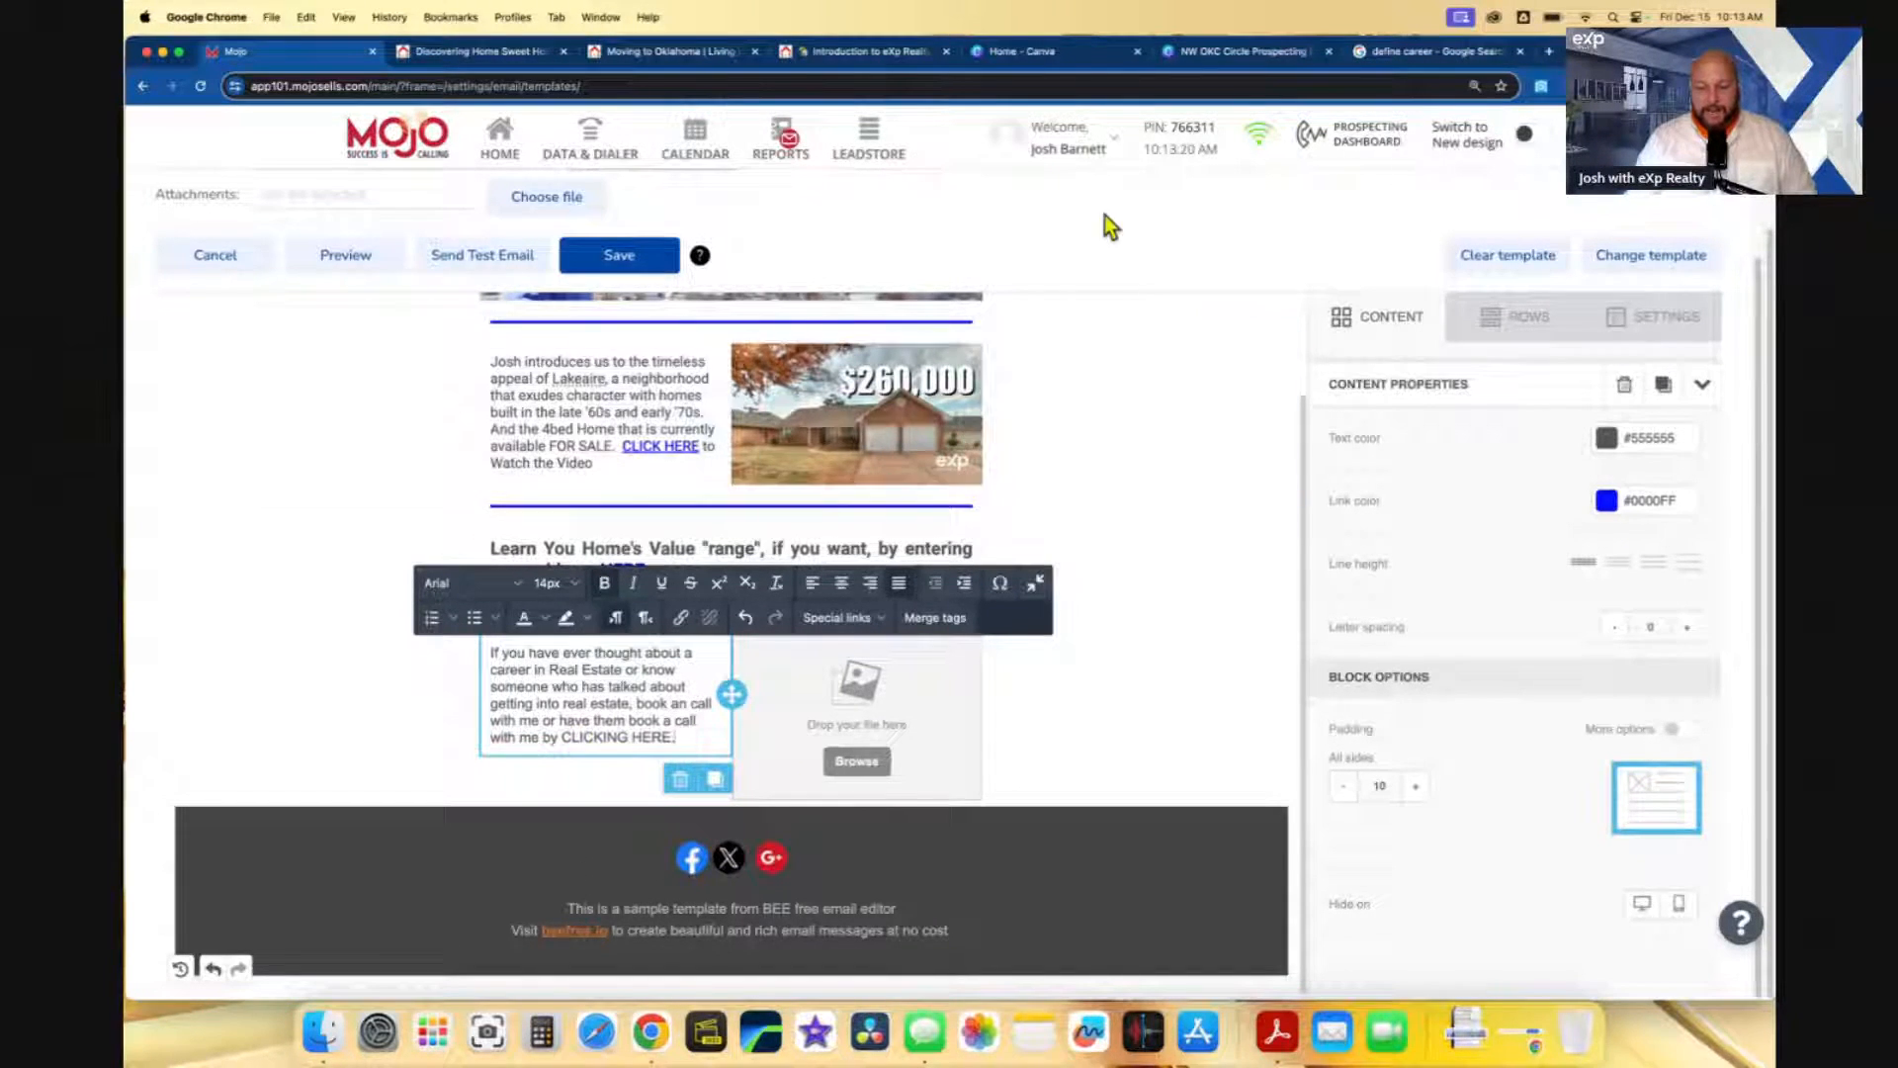
{"action": "left_click", "coordinate": [1421, 55]}
{"action": "left_click", "coordinate": [1348, 85]}
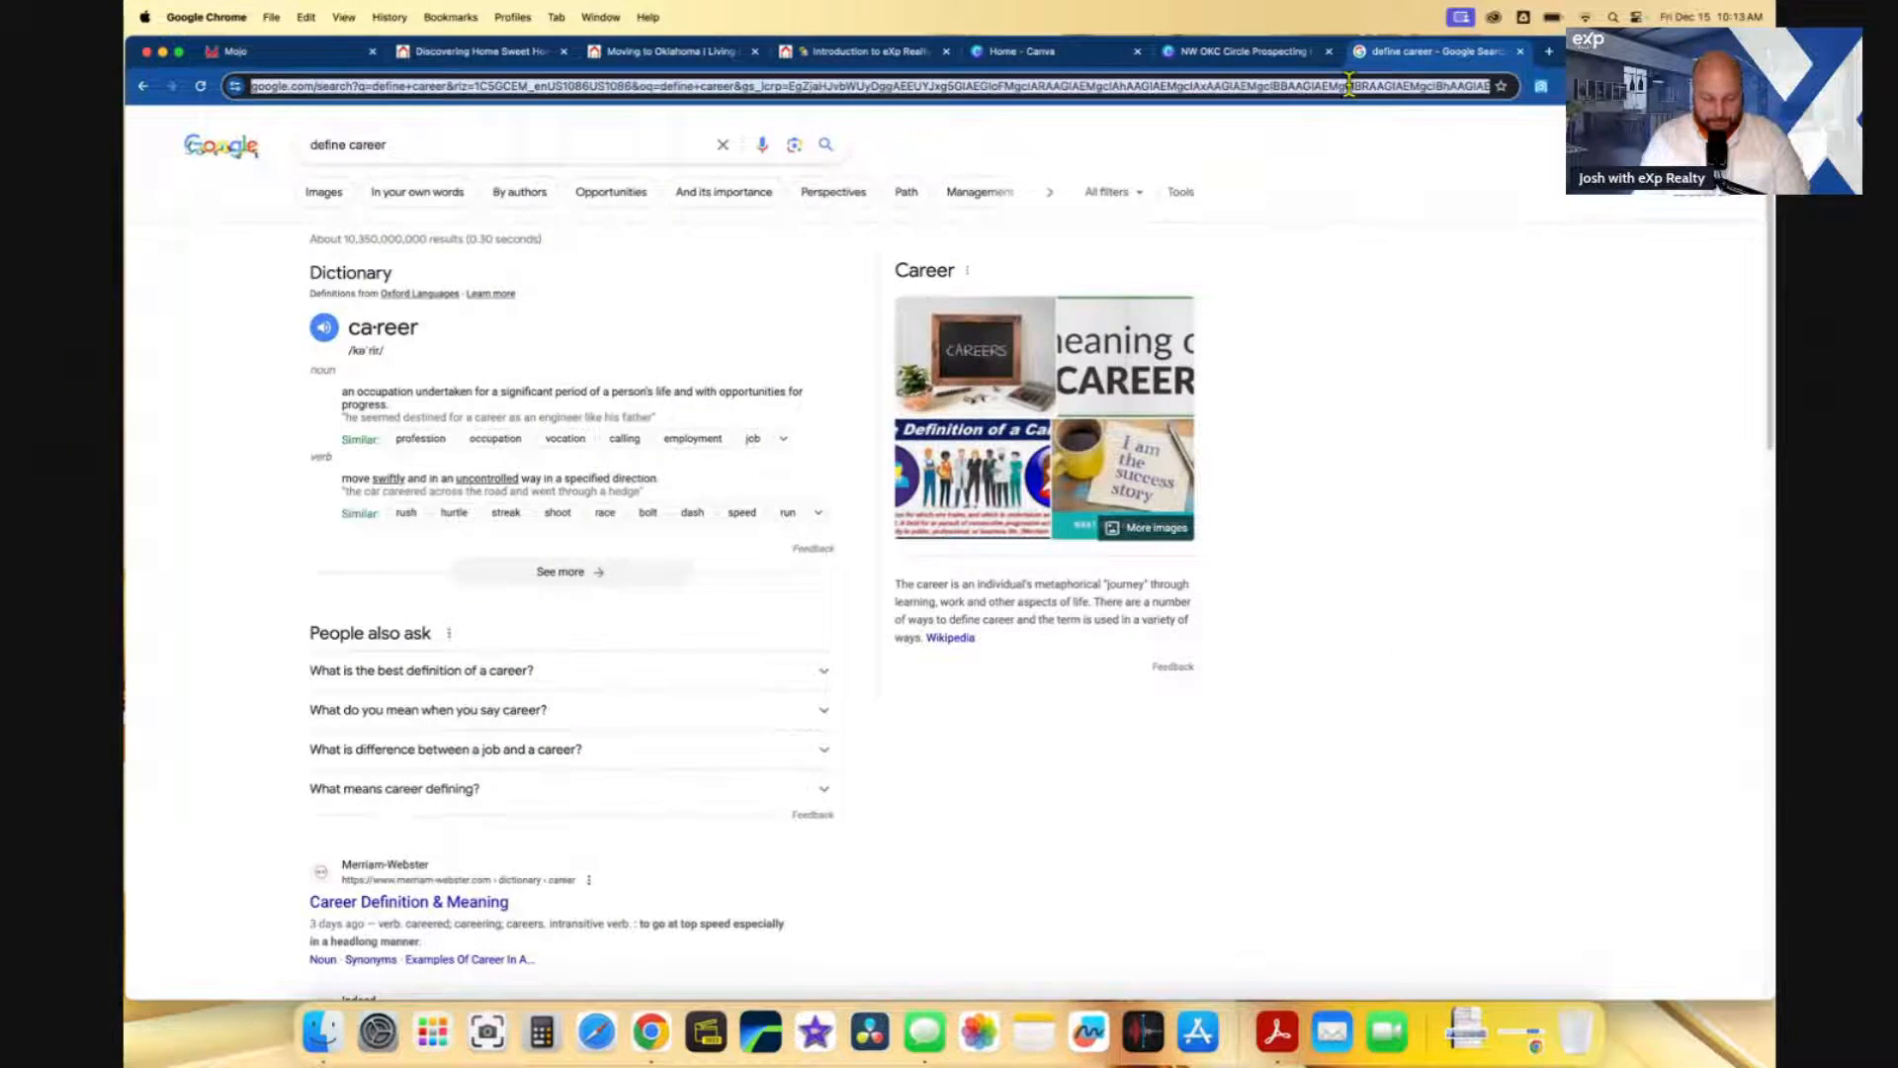
- Copy the Calendly booking link for the Joining / Questions about eXp Realty call
{"action": "type", "text": "calendly.com"}
{"action": "key", "text": "Return"}
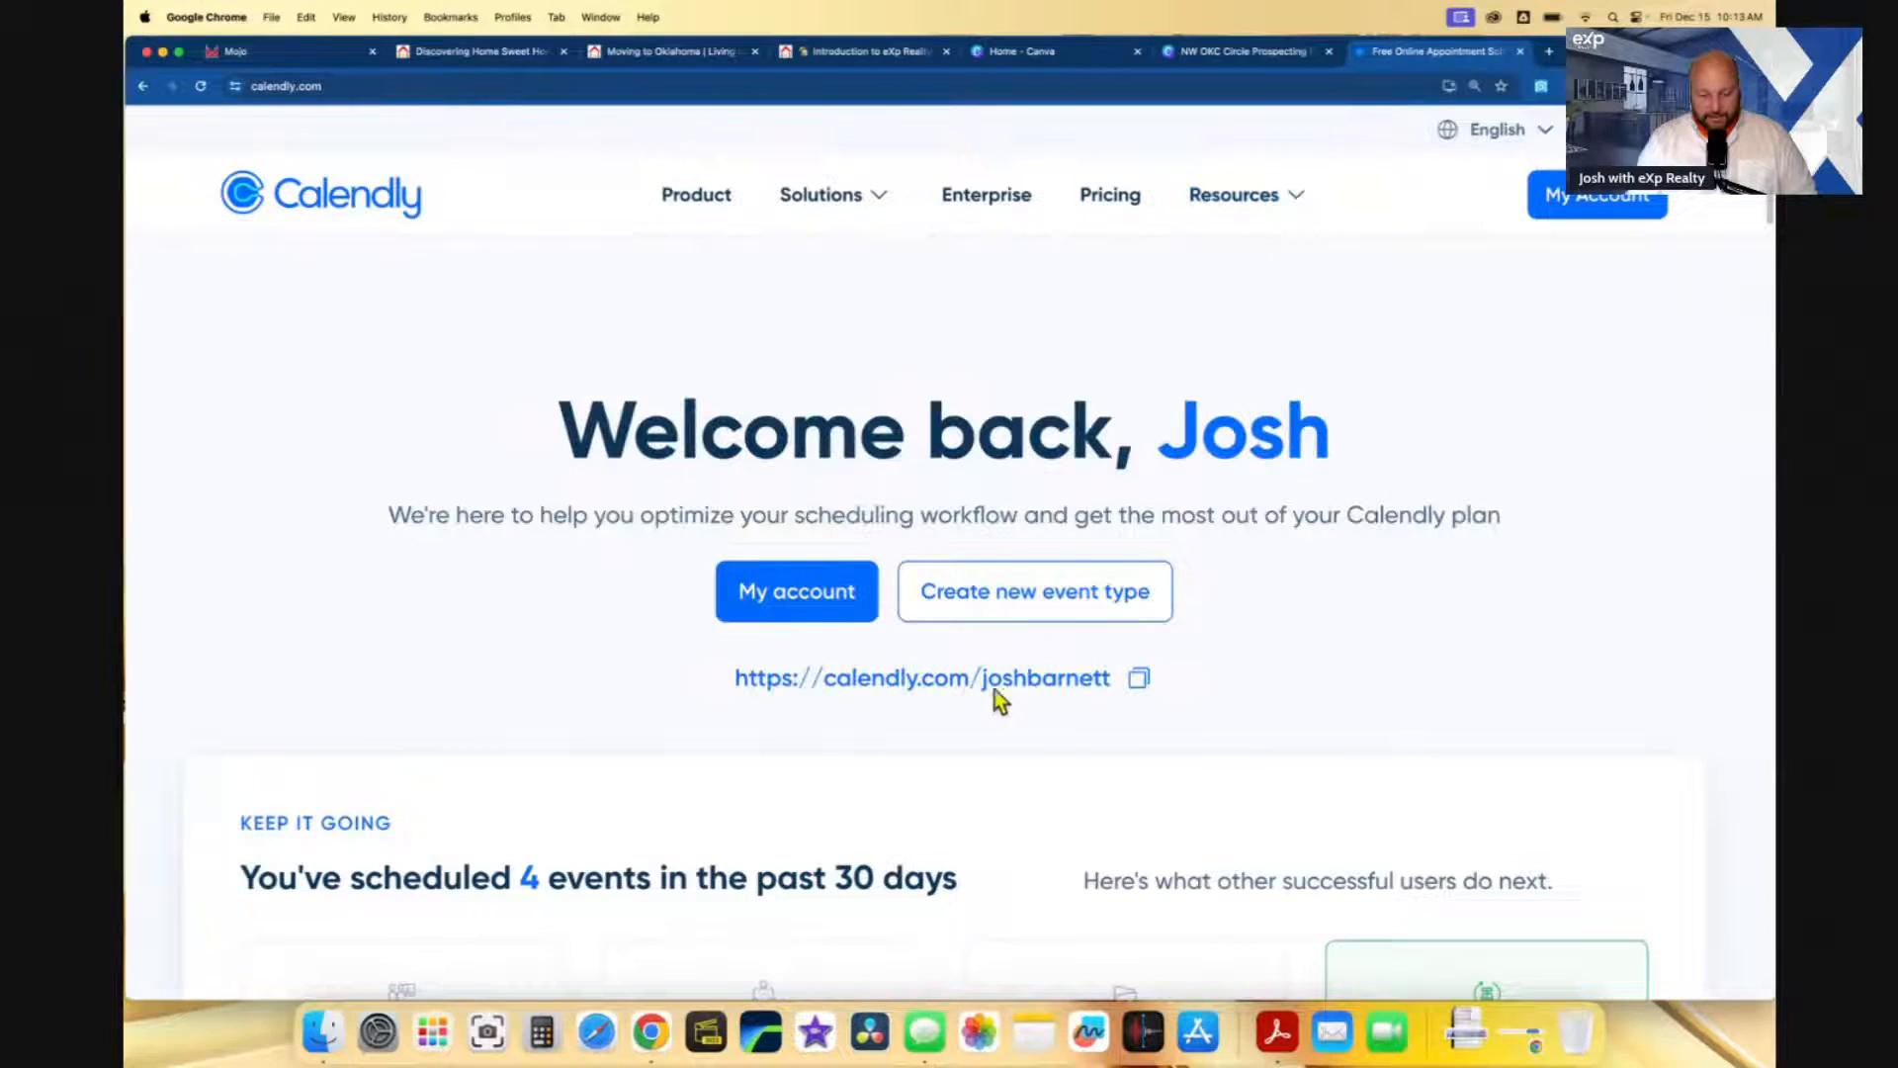
{"action": "left_click", "coordinate": [1141, 682]}
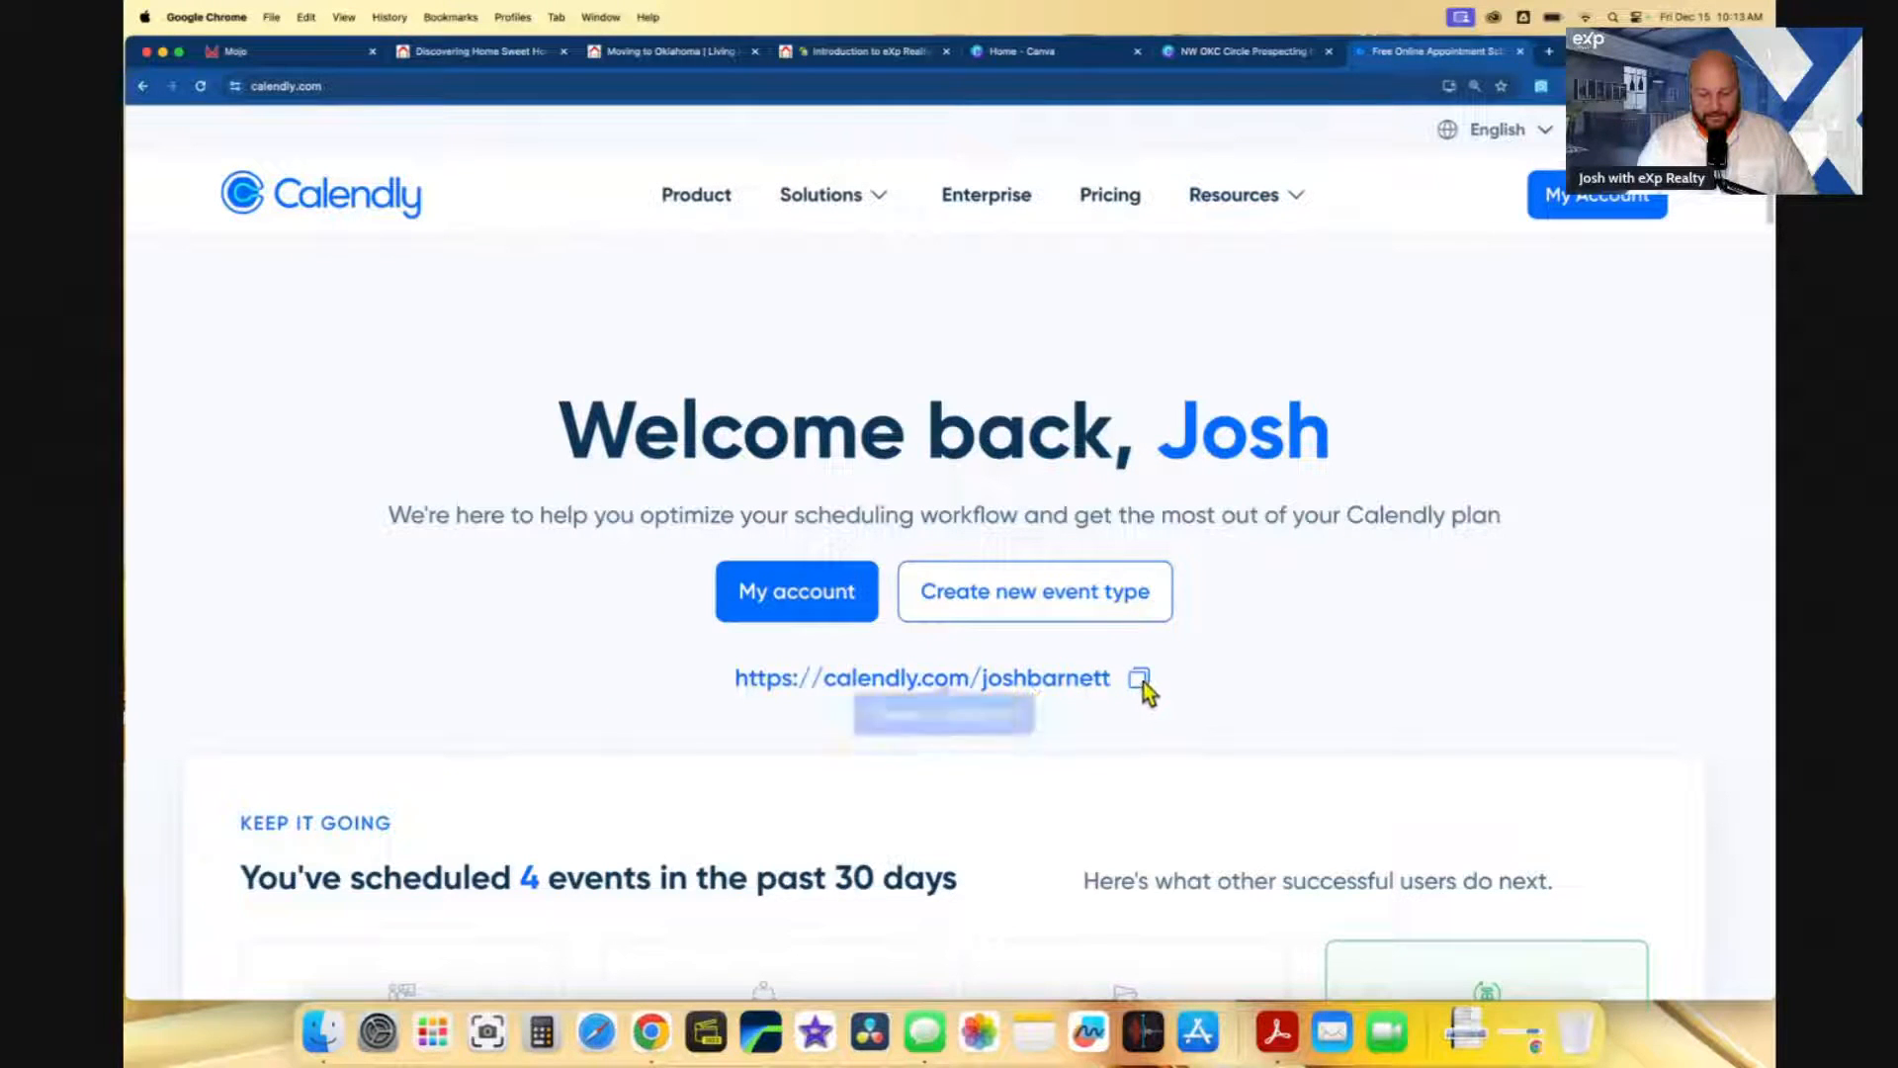
{"action": "left_click", "coordinate": [1597, 198]}
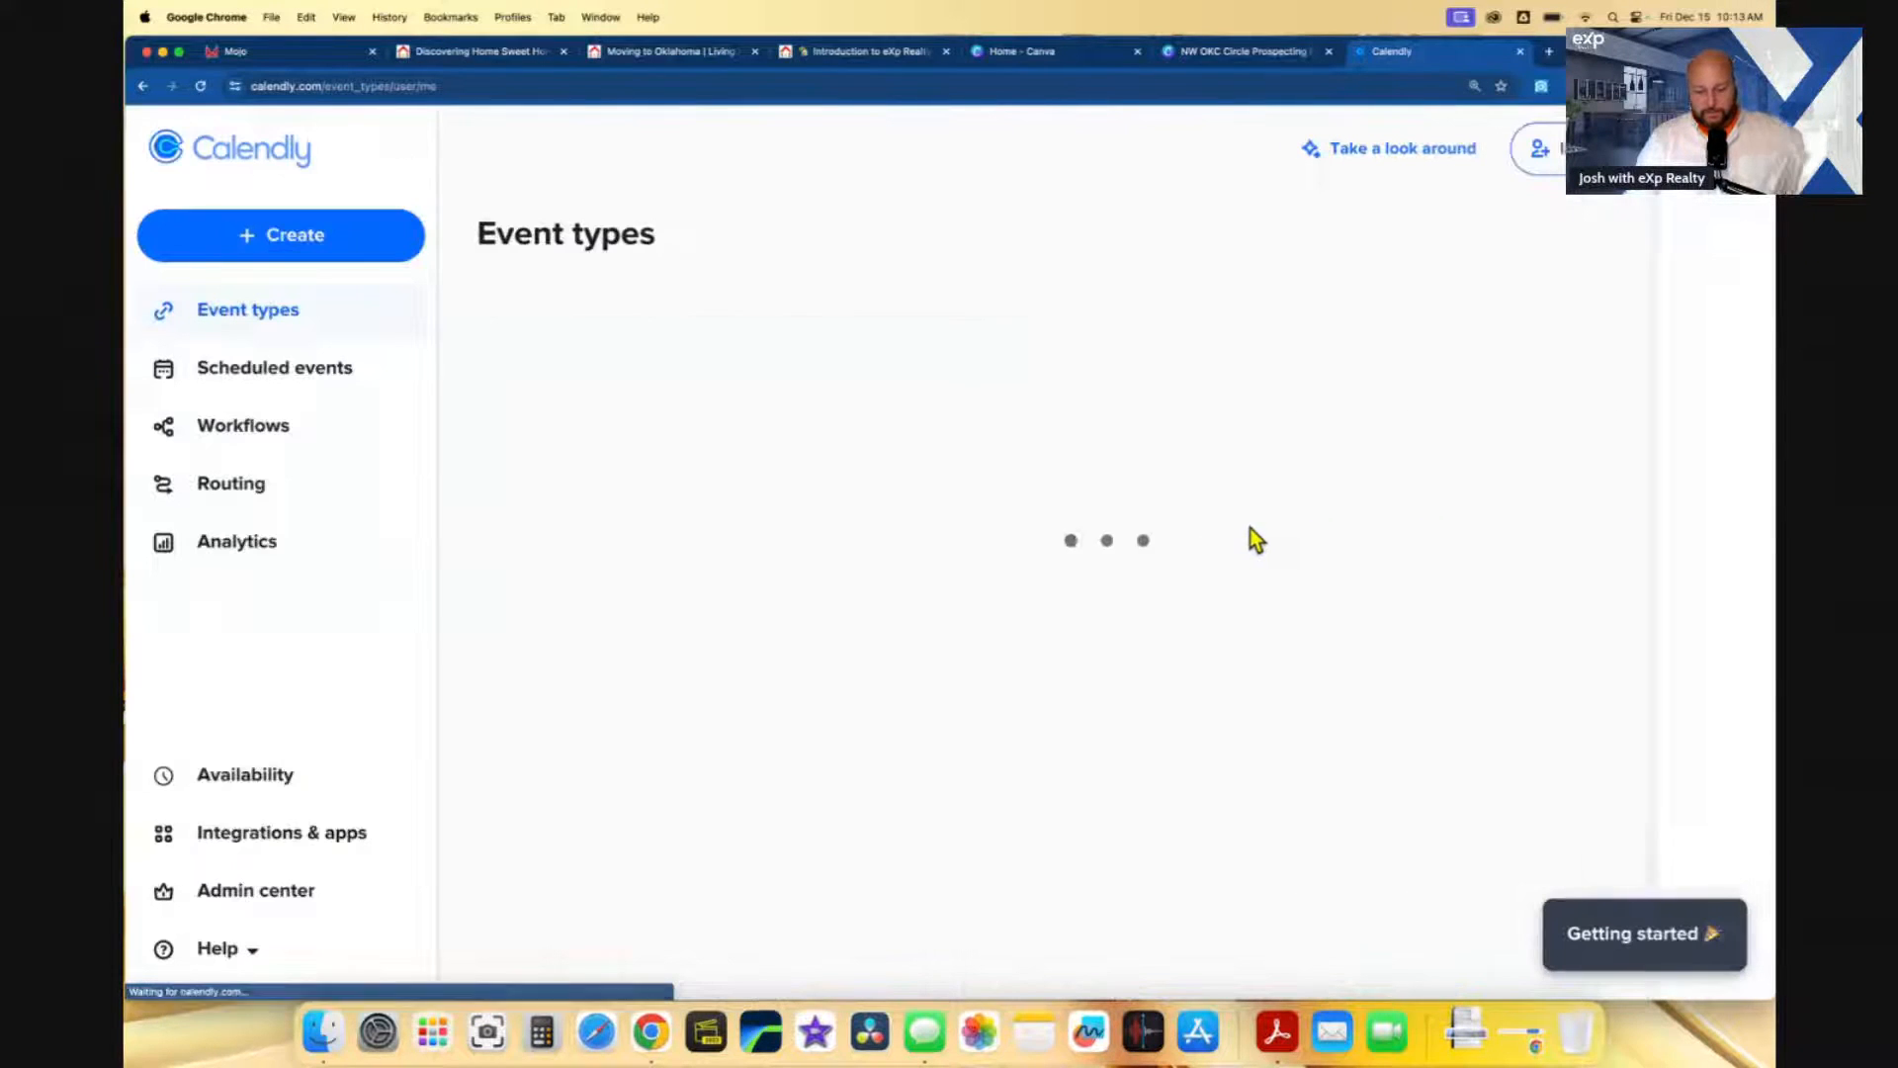
{"action": "scroll", "coordinate": [1208, 565], "scroll_direction": "down", "scroll_amount": 6}
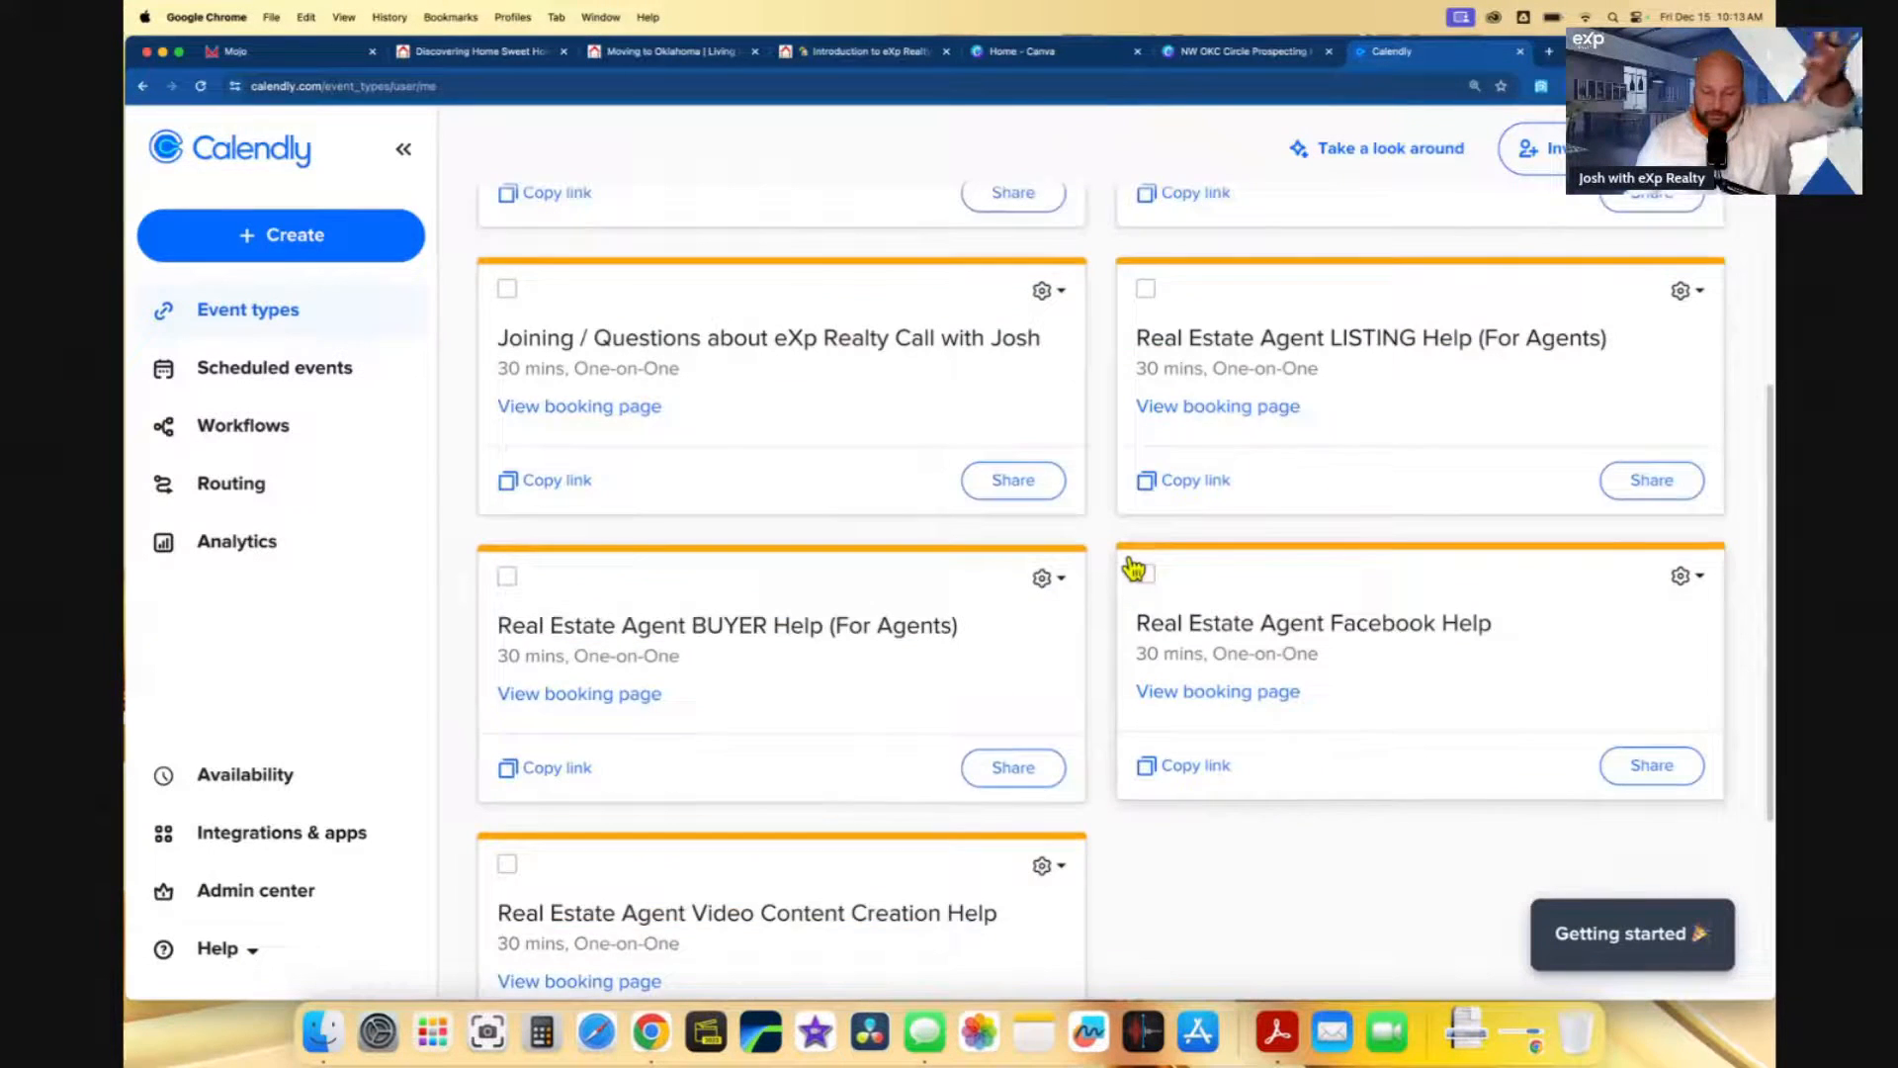
{"action": "scroll", "coordinate": [762, 454], "scroll_direction": "up", "scroll_amount": 4}
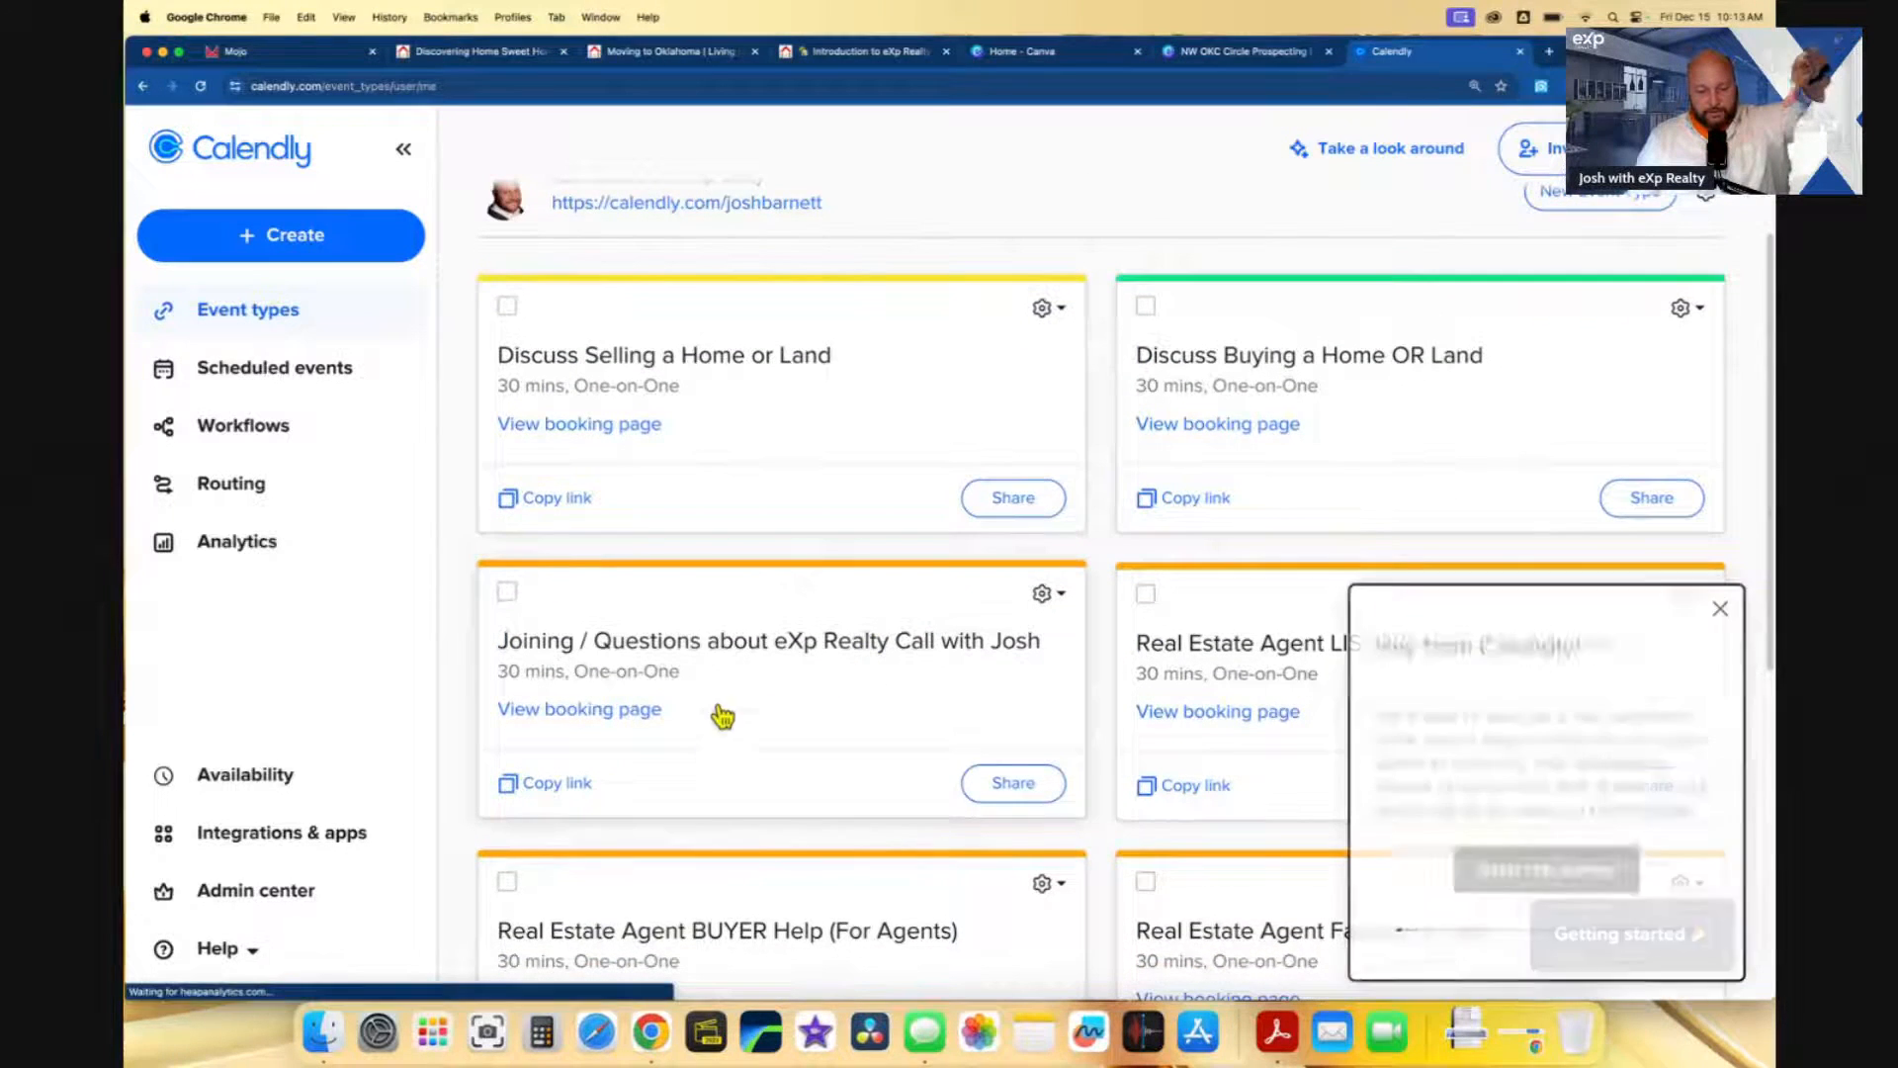
{"action": "left_click", "coordinate": [555, 786]}
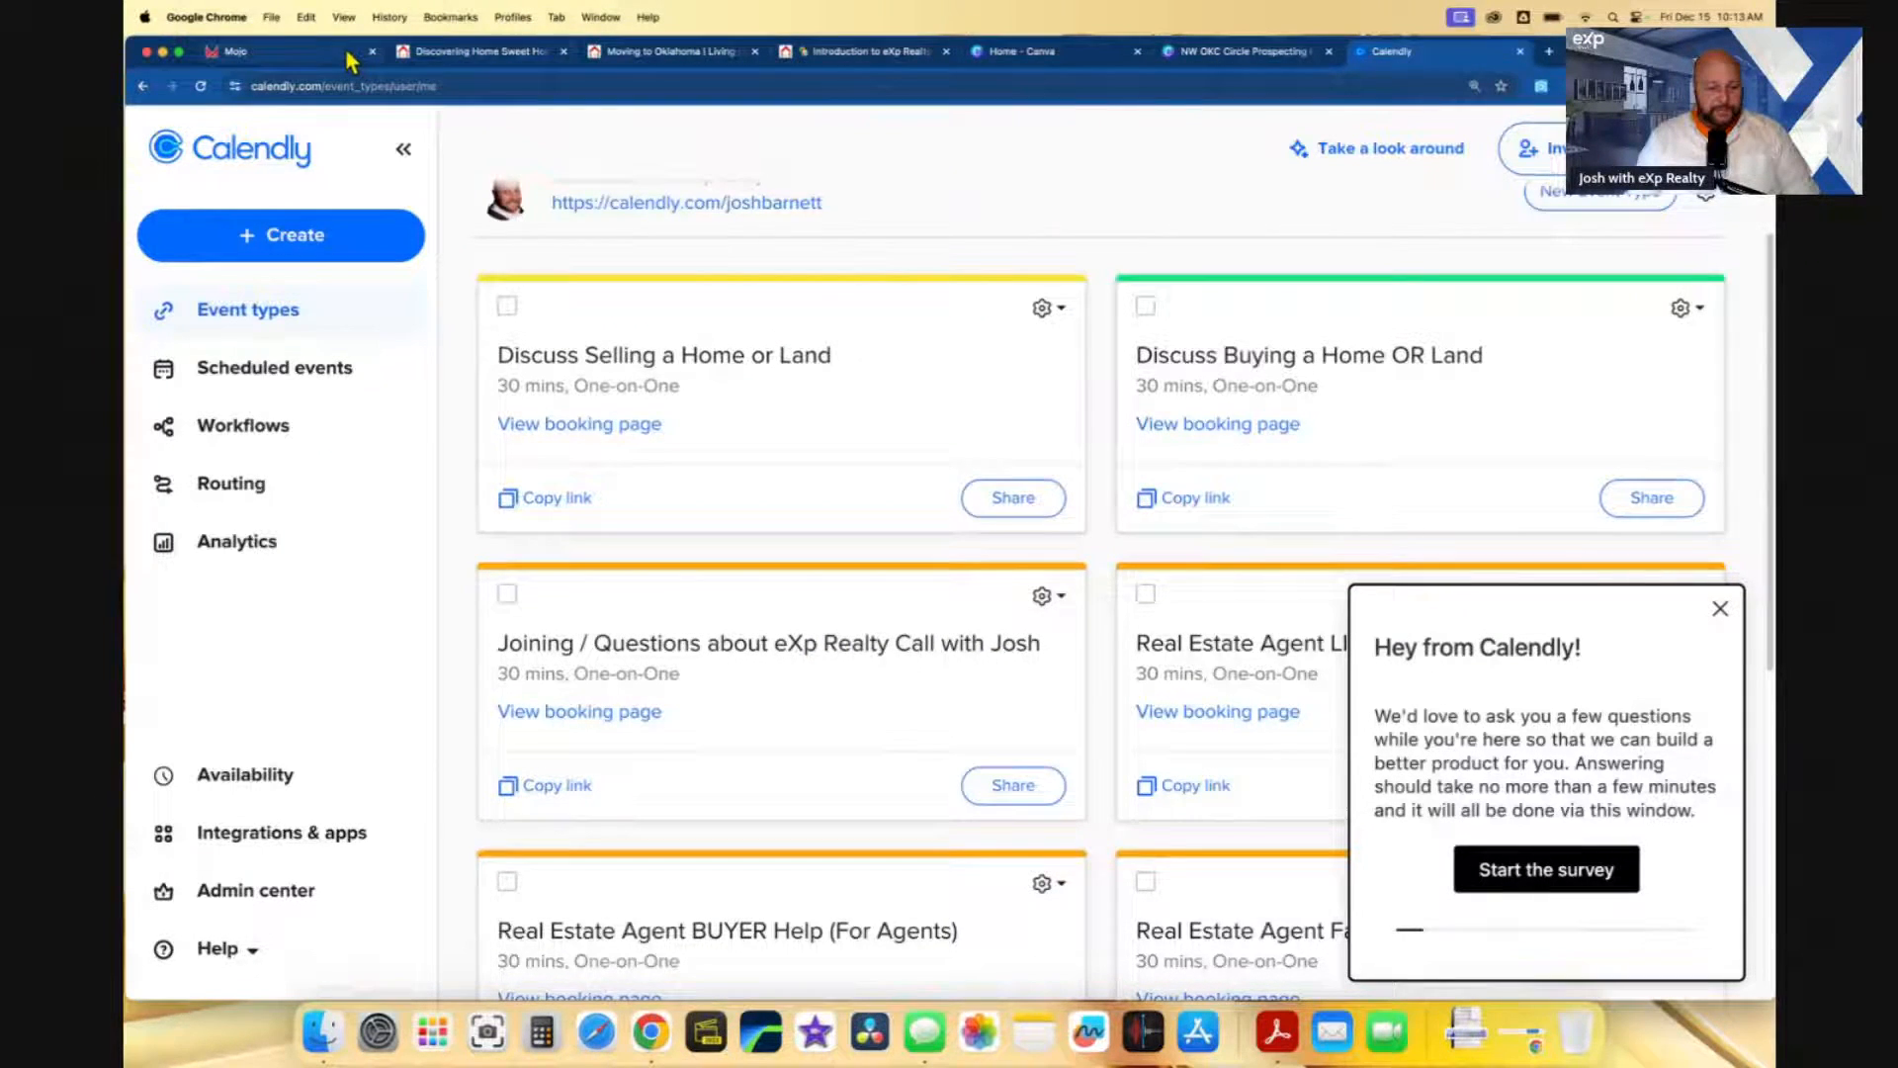
{"action": "left_click", "coordinate": [257, 51]}
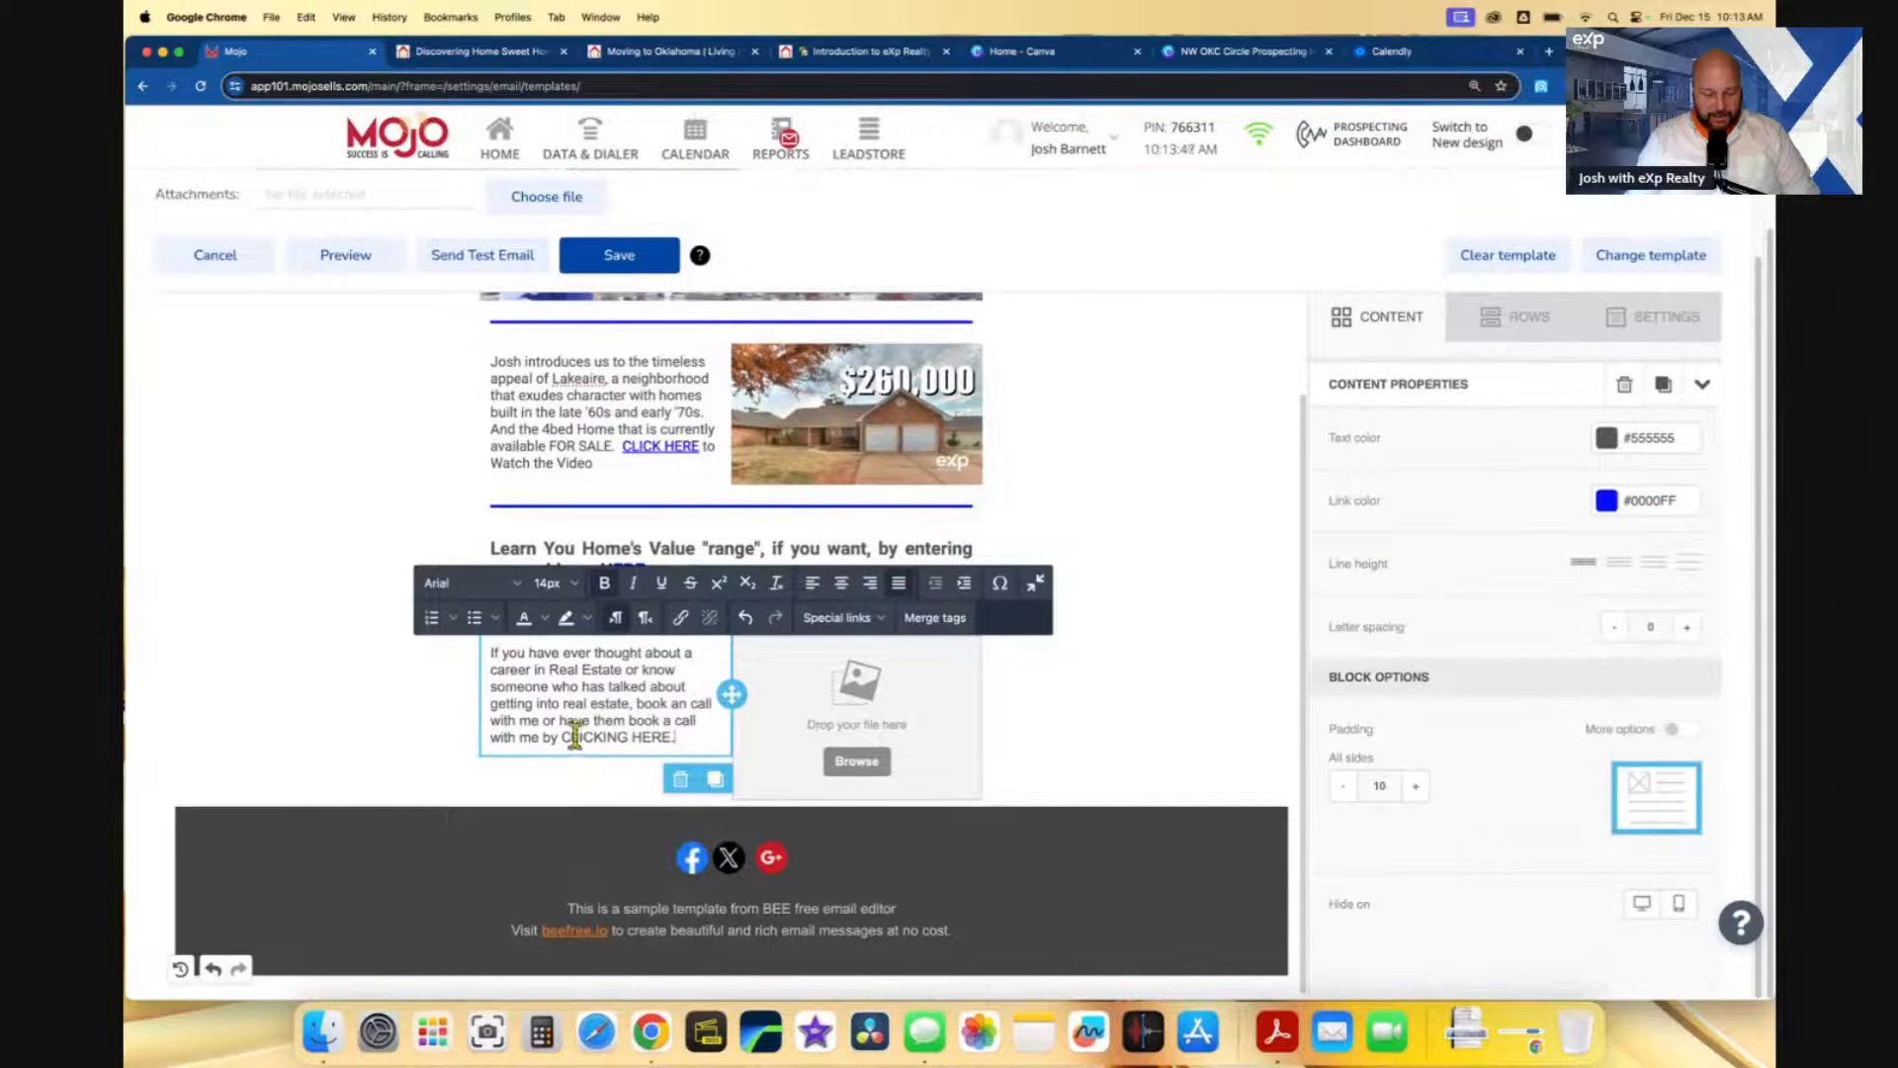
- Link 'CLICKING HERE' in the career paragraph to the copied Calendly booking URL
{"action": "left_click_drag", "start_coordinate": [582, 735], "coordinate": [653, 736]}
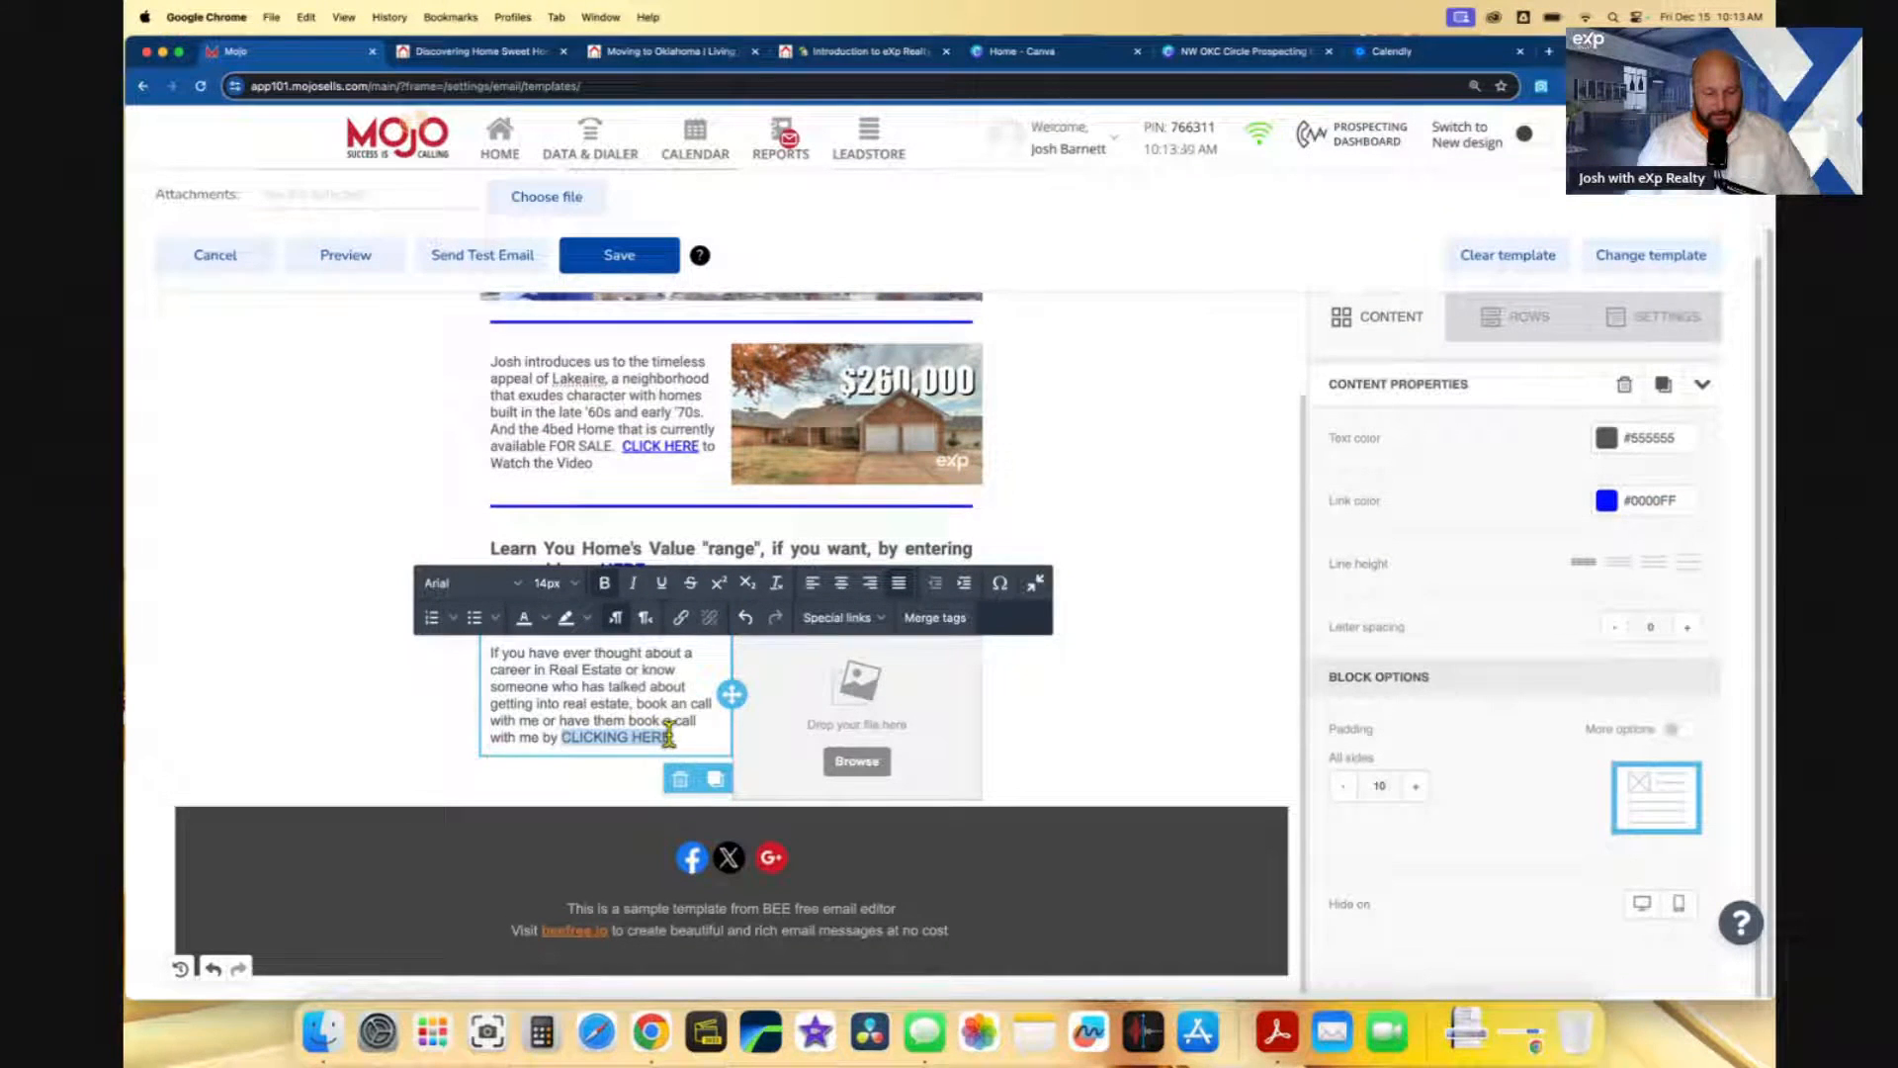
{"action": "left_click", "coordinate": [680, 616]}
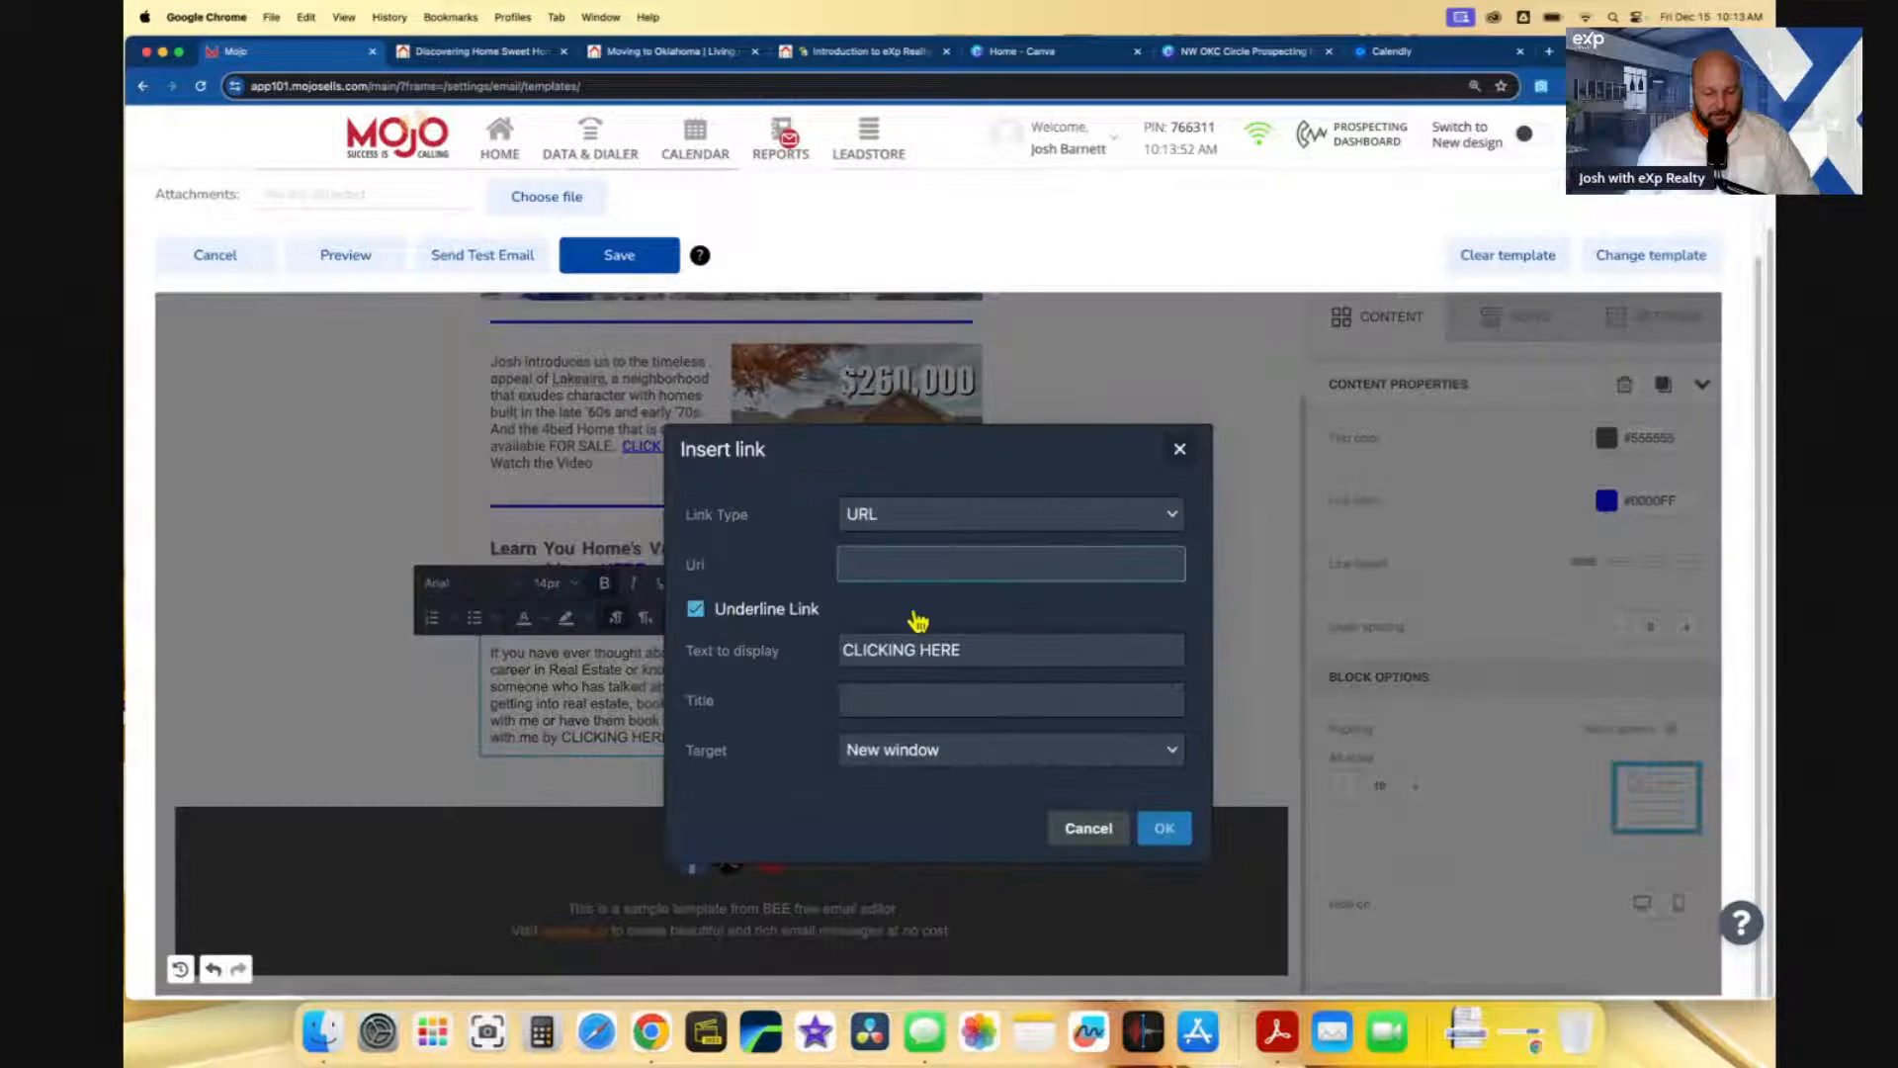
{"action": "key", "text": "super+v"}
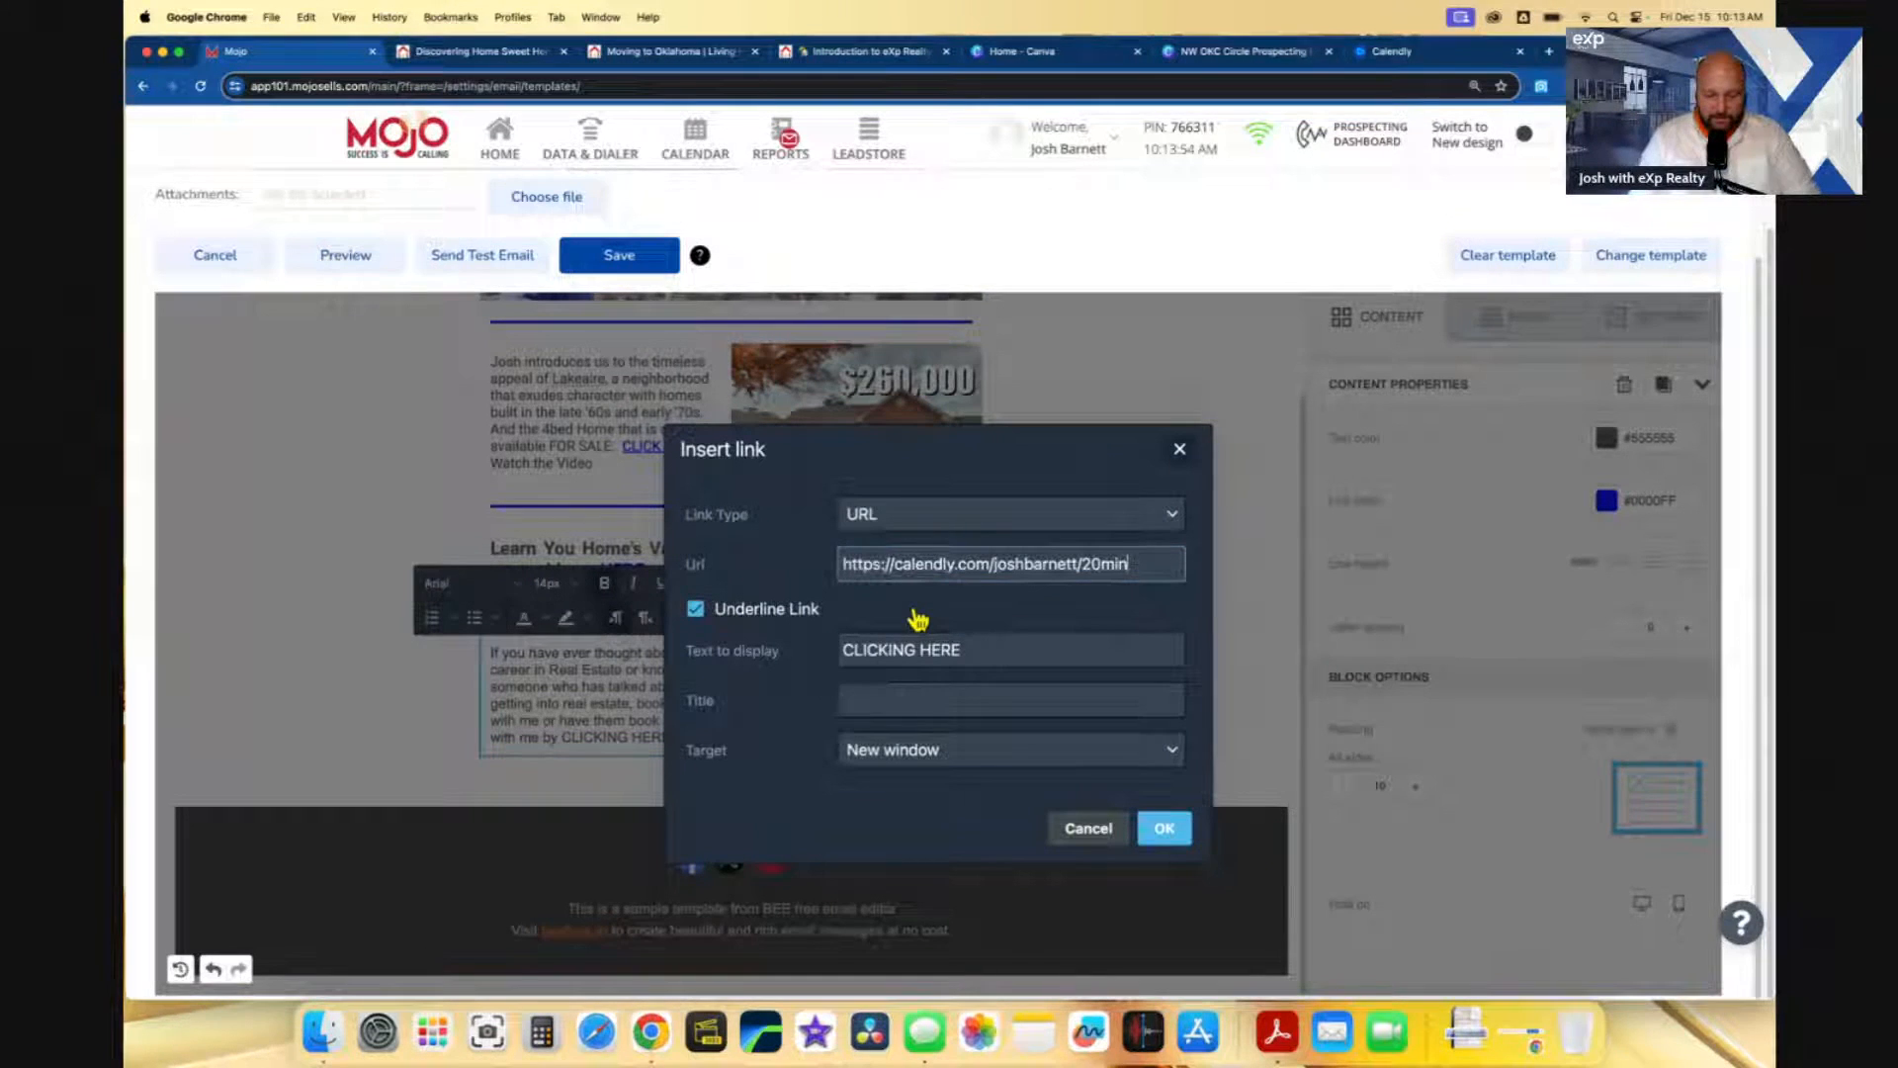
{"action": "left_click", "coordinate": [1164, 830]}
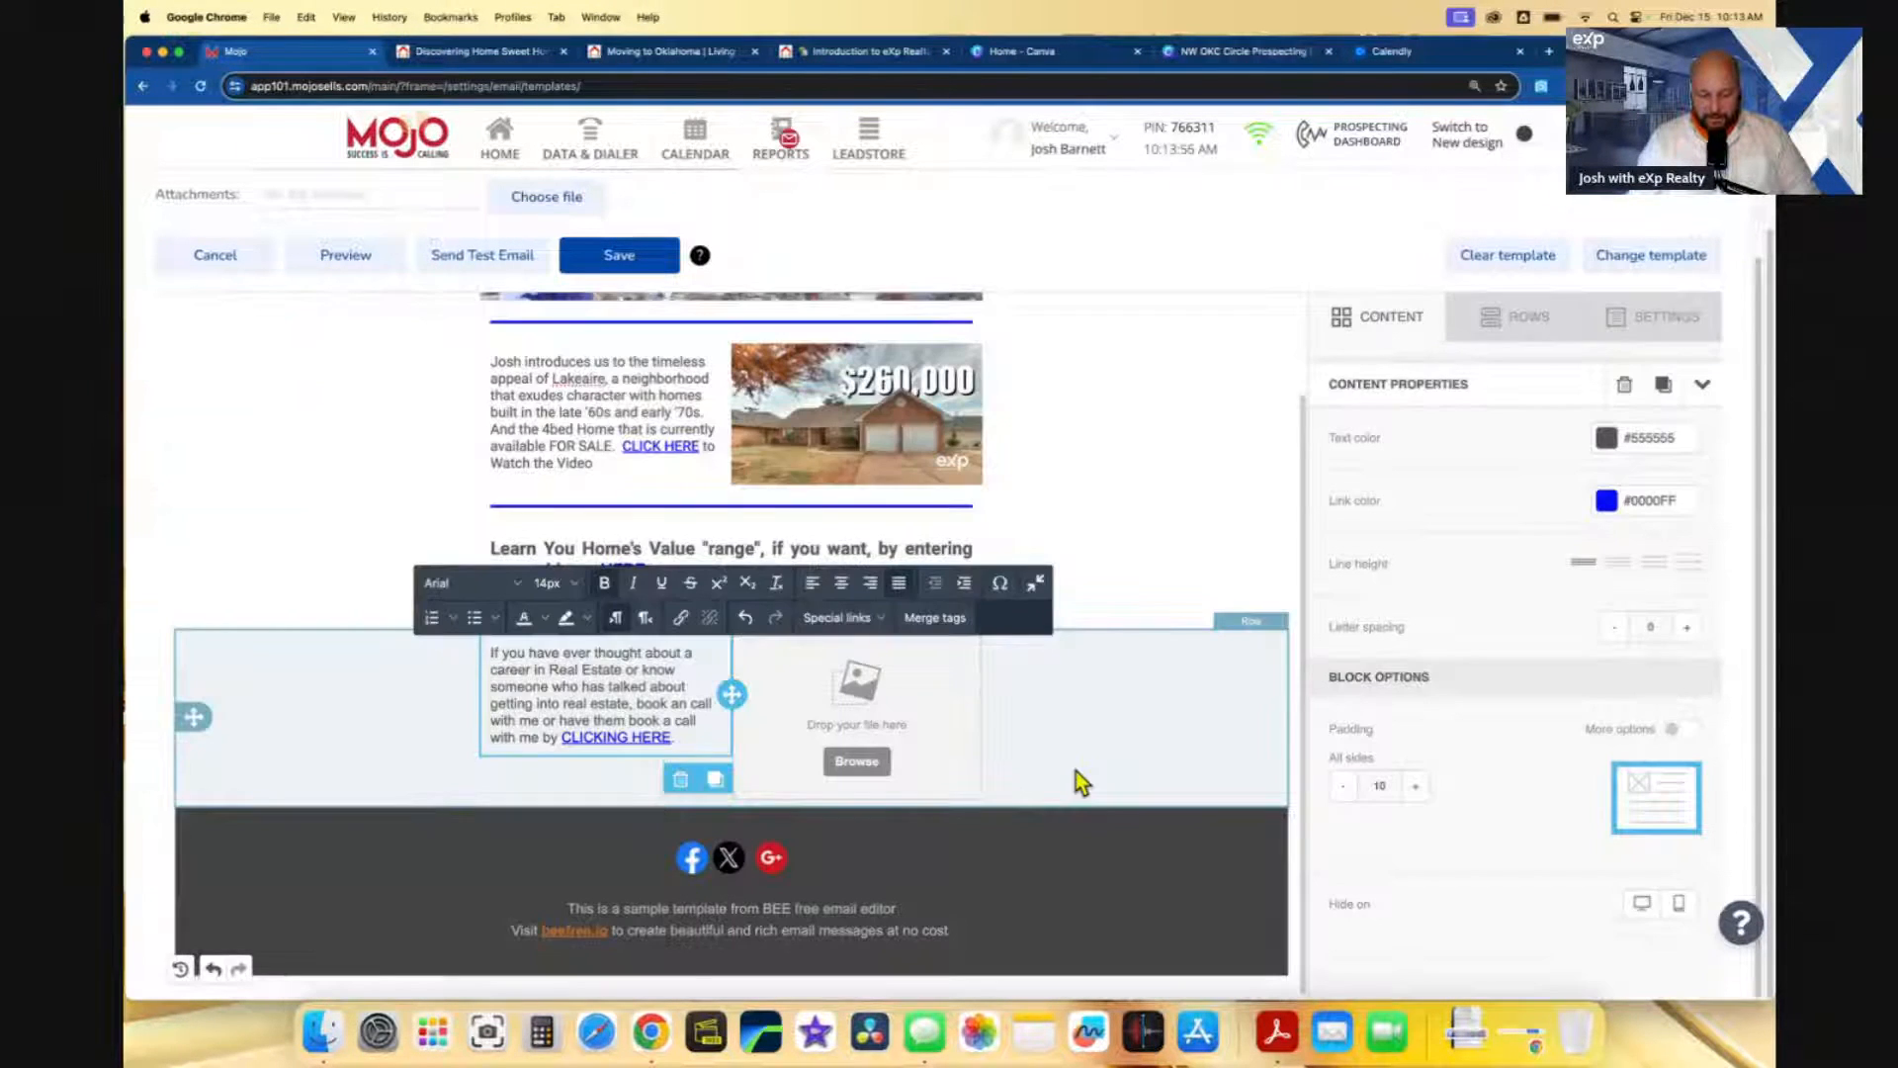
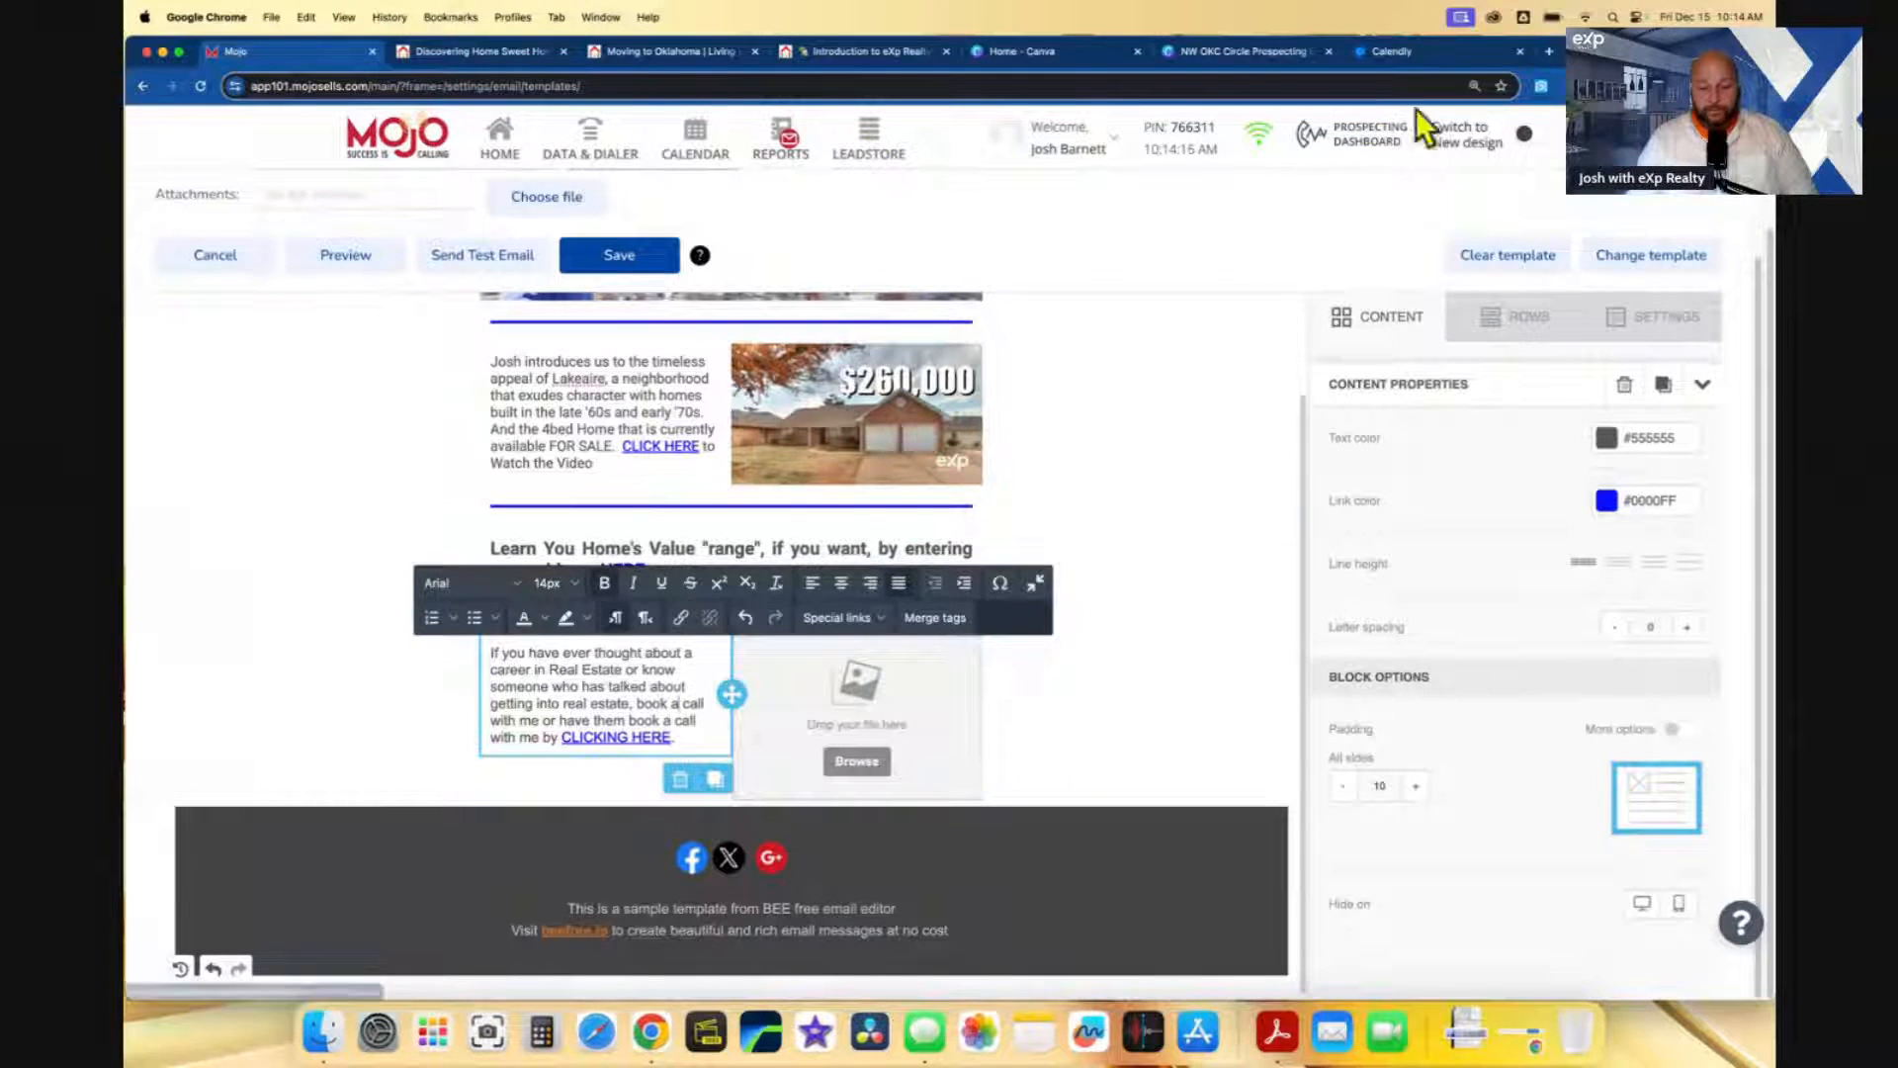
- Switch from the Mojo email editor to the 'Home - Canva' browser tab
{"action": "left_click", "coordinate": [1087, 54]}
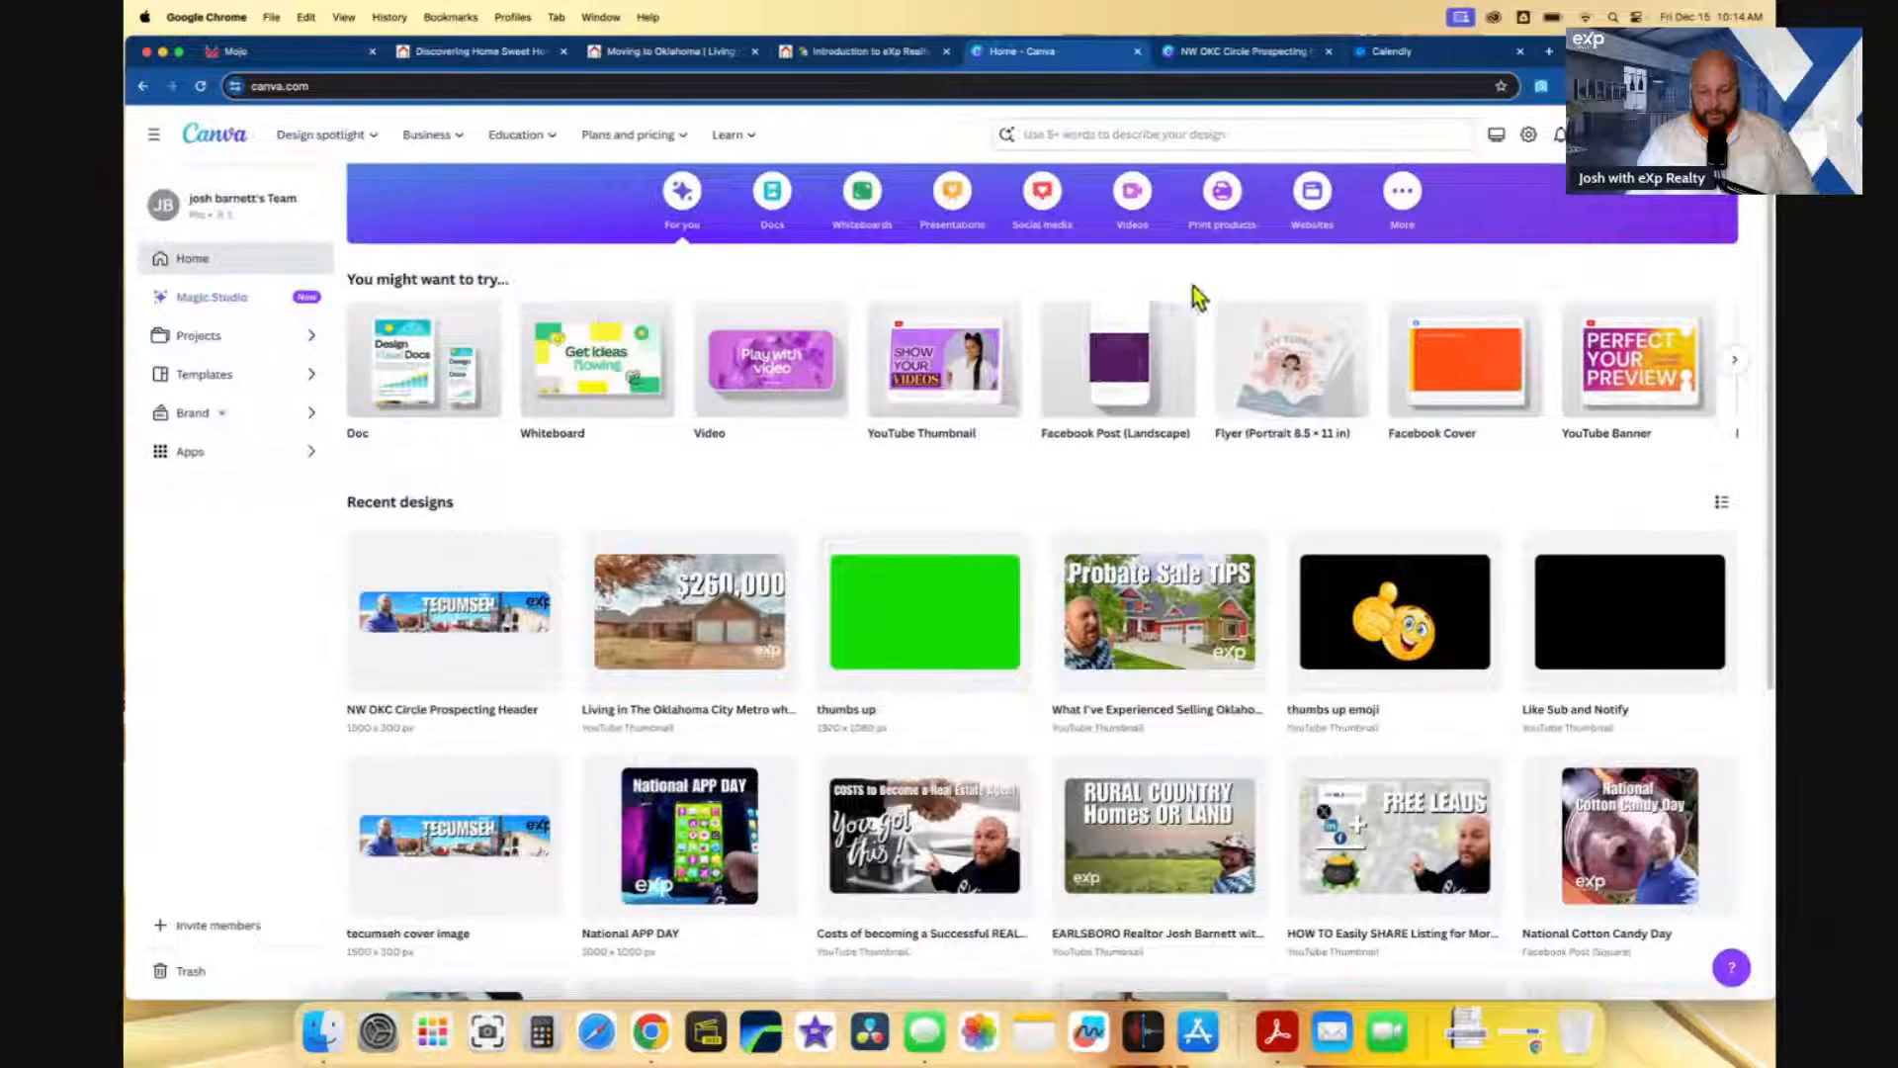
- Search Canva for 'exp realty'
{"action": "left_click", "coordinate": [1146, 136]}
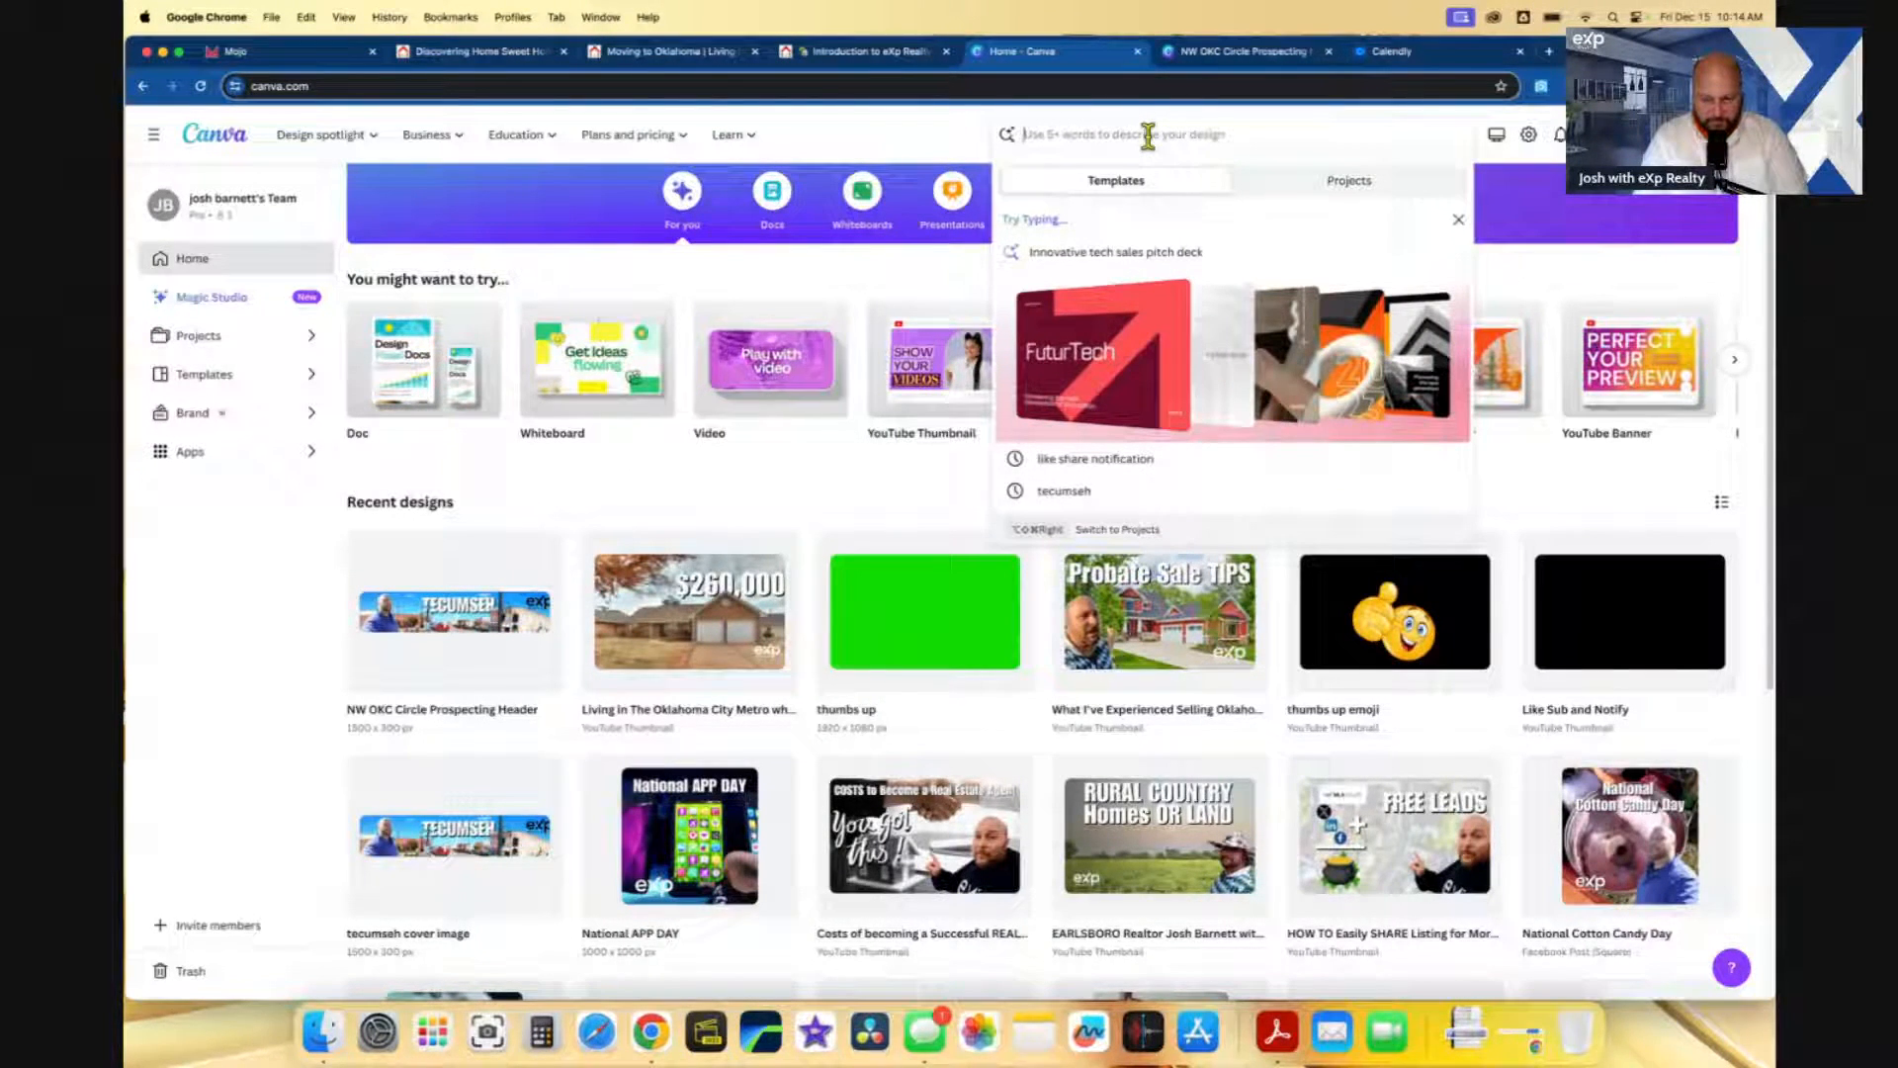
{"action": "type", "text": "exp sa"}
{"action": "type", "text": "alty"}
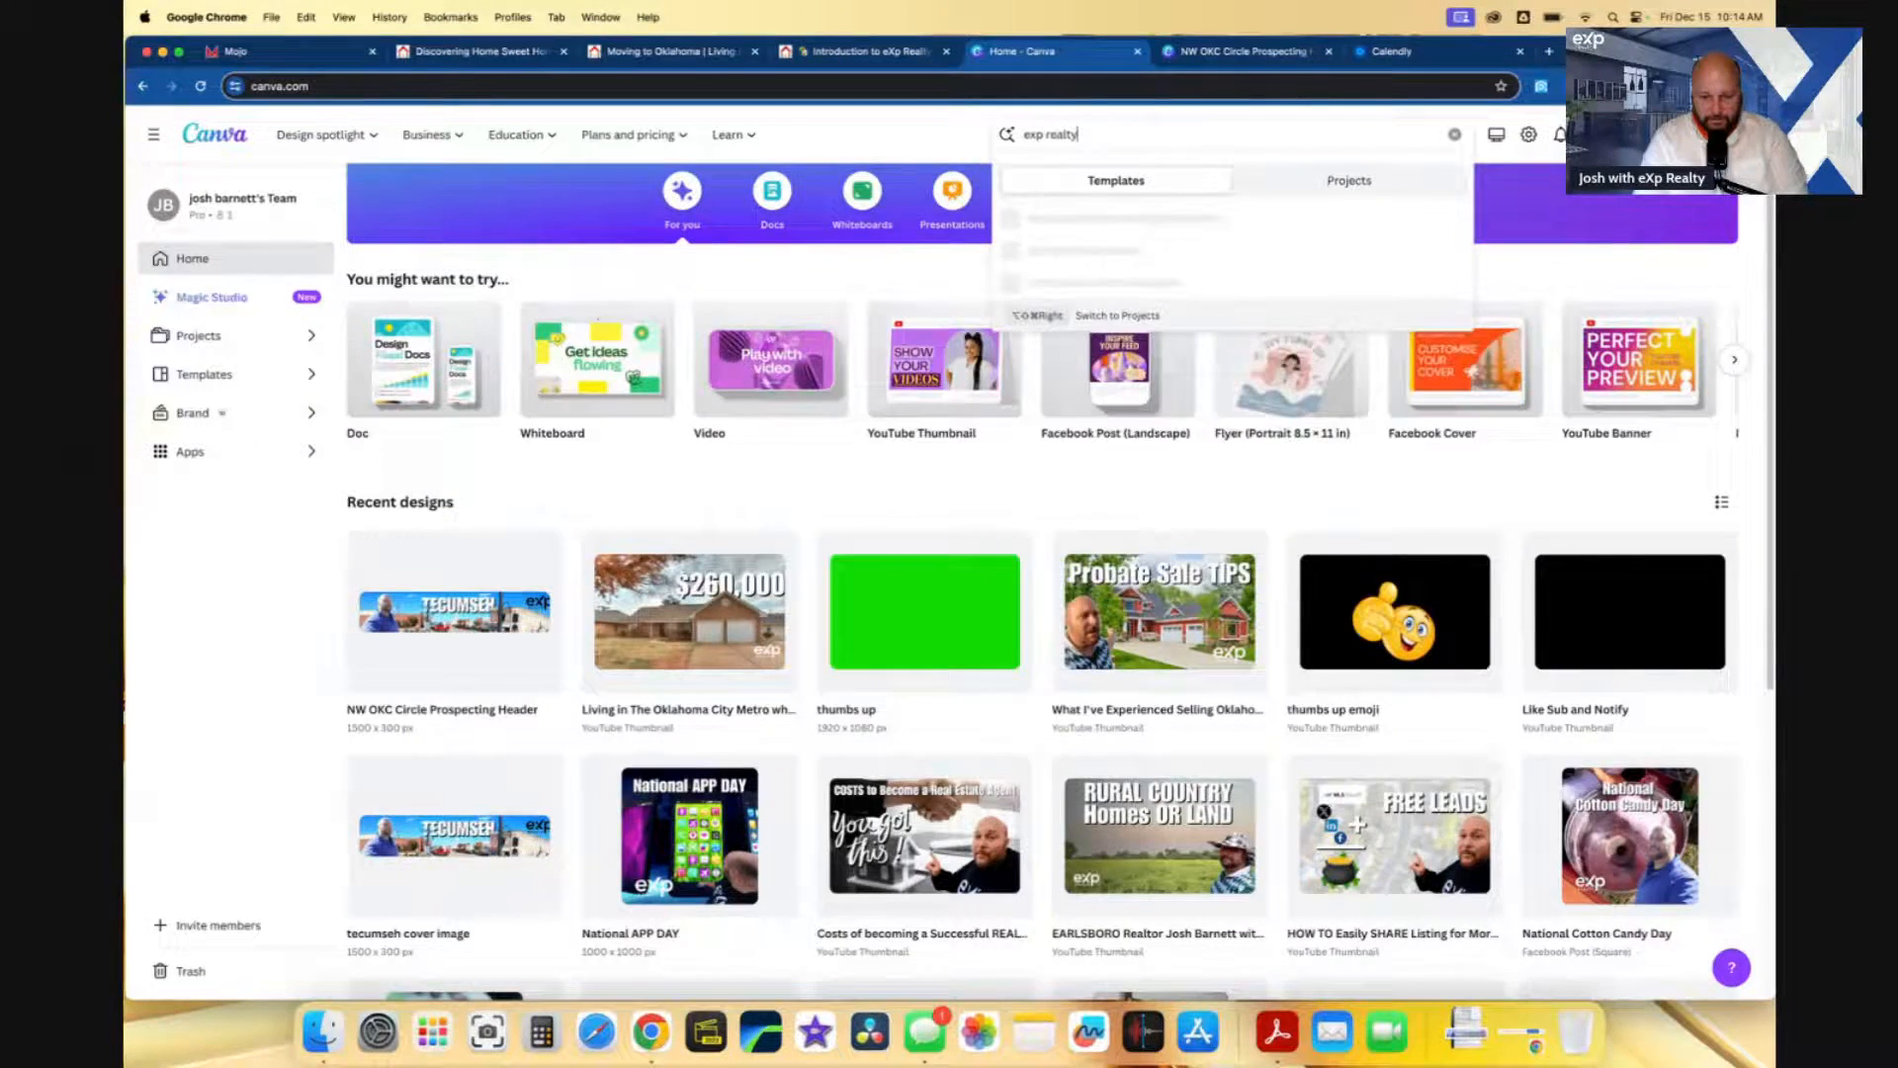
{"action": "key", "text": "Return"}
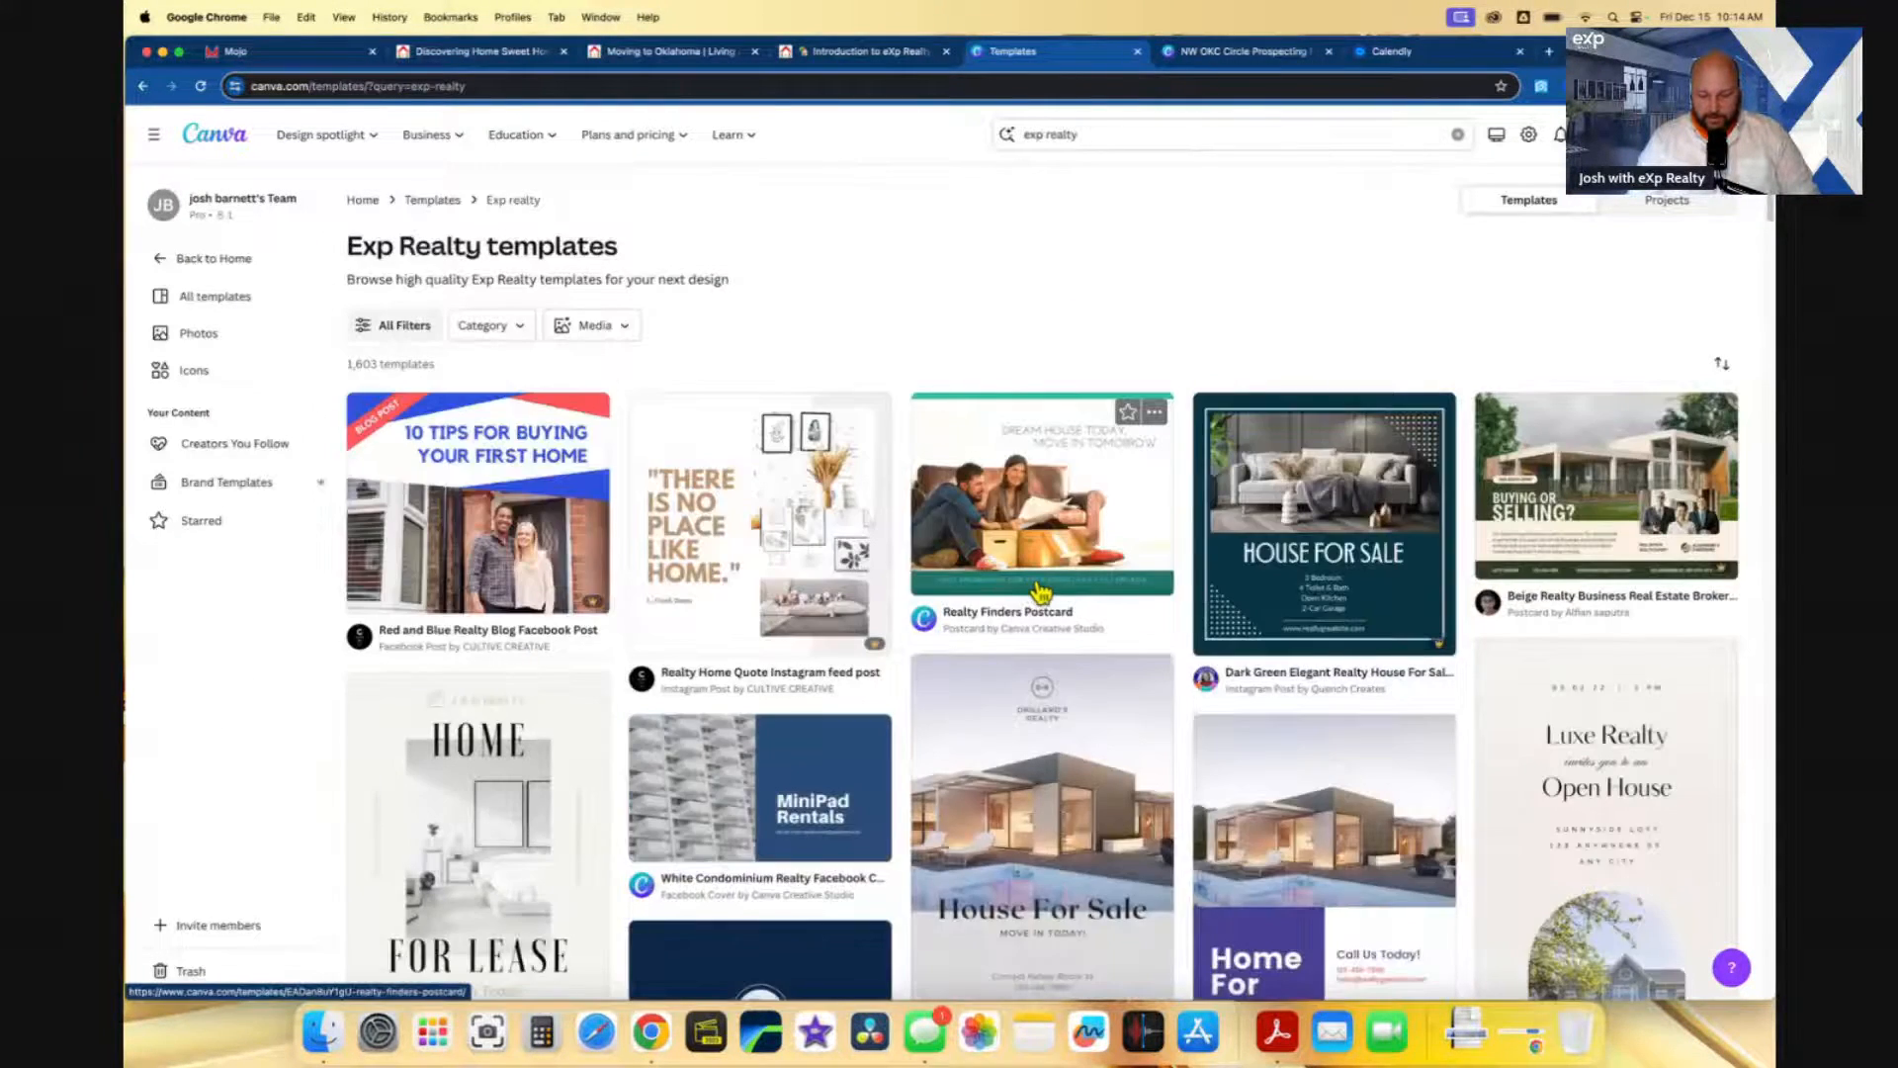
{"action": "scroll", "coordinate": [1016, 589], "scroll_direction": "down", "scroll_amount": 10}
{"action": "scroll", "coordinate": [1041, 592], "scroll_direction": "up", "scroll_amount": 10}
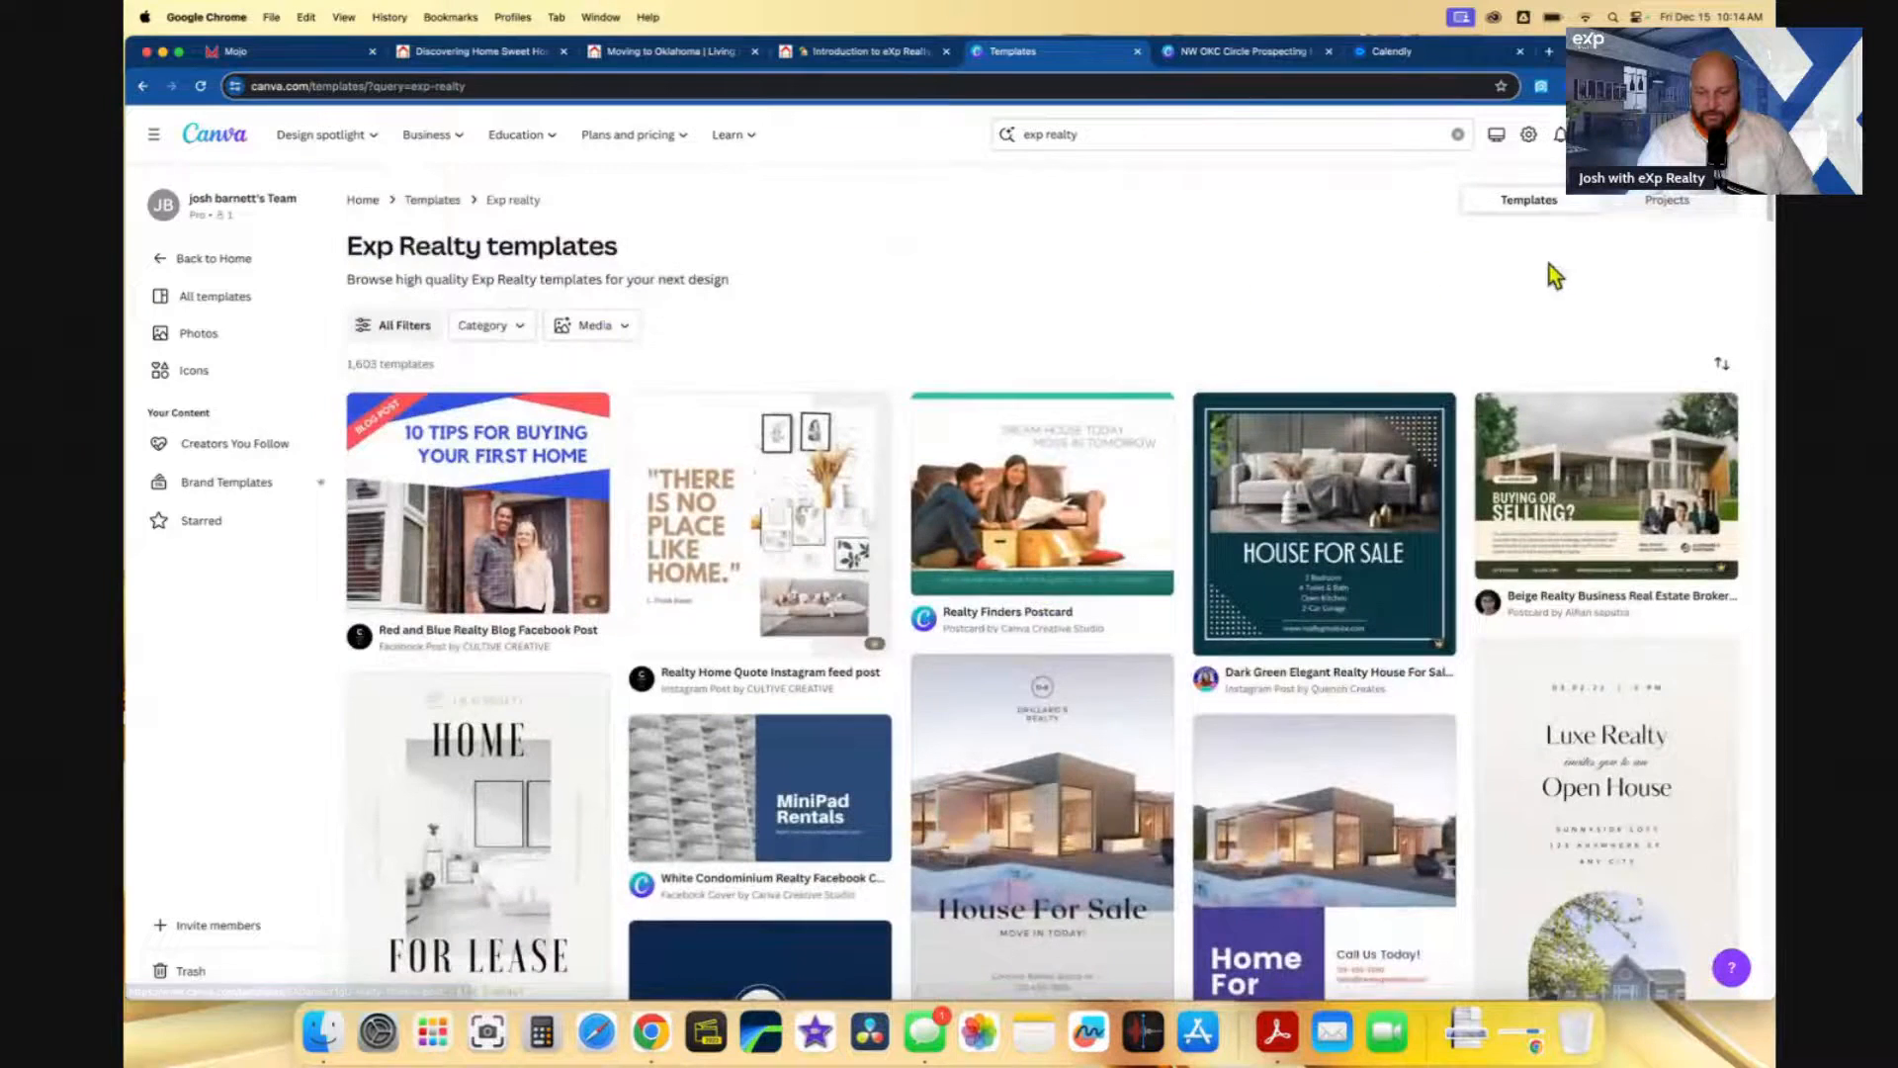
- Limit the results to your Projects and expand the matching images and designs
{"action": "left_click", "coordinate": [1641, 200]}
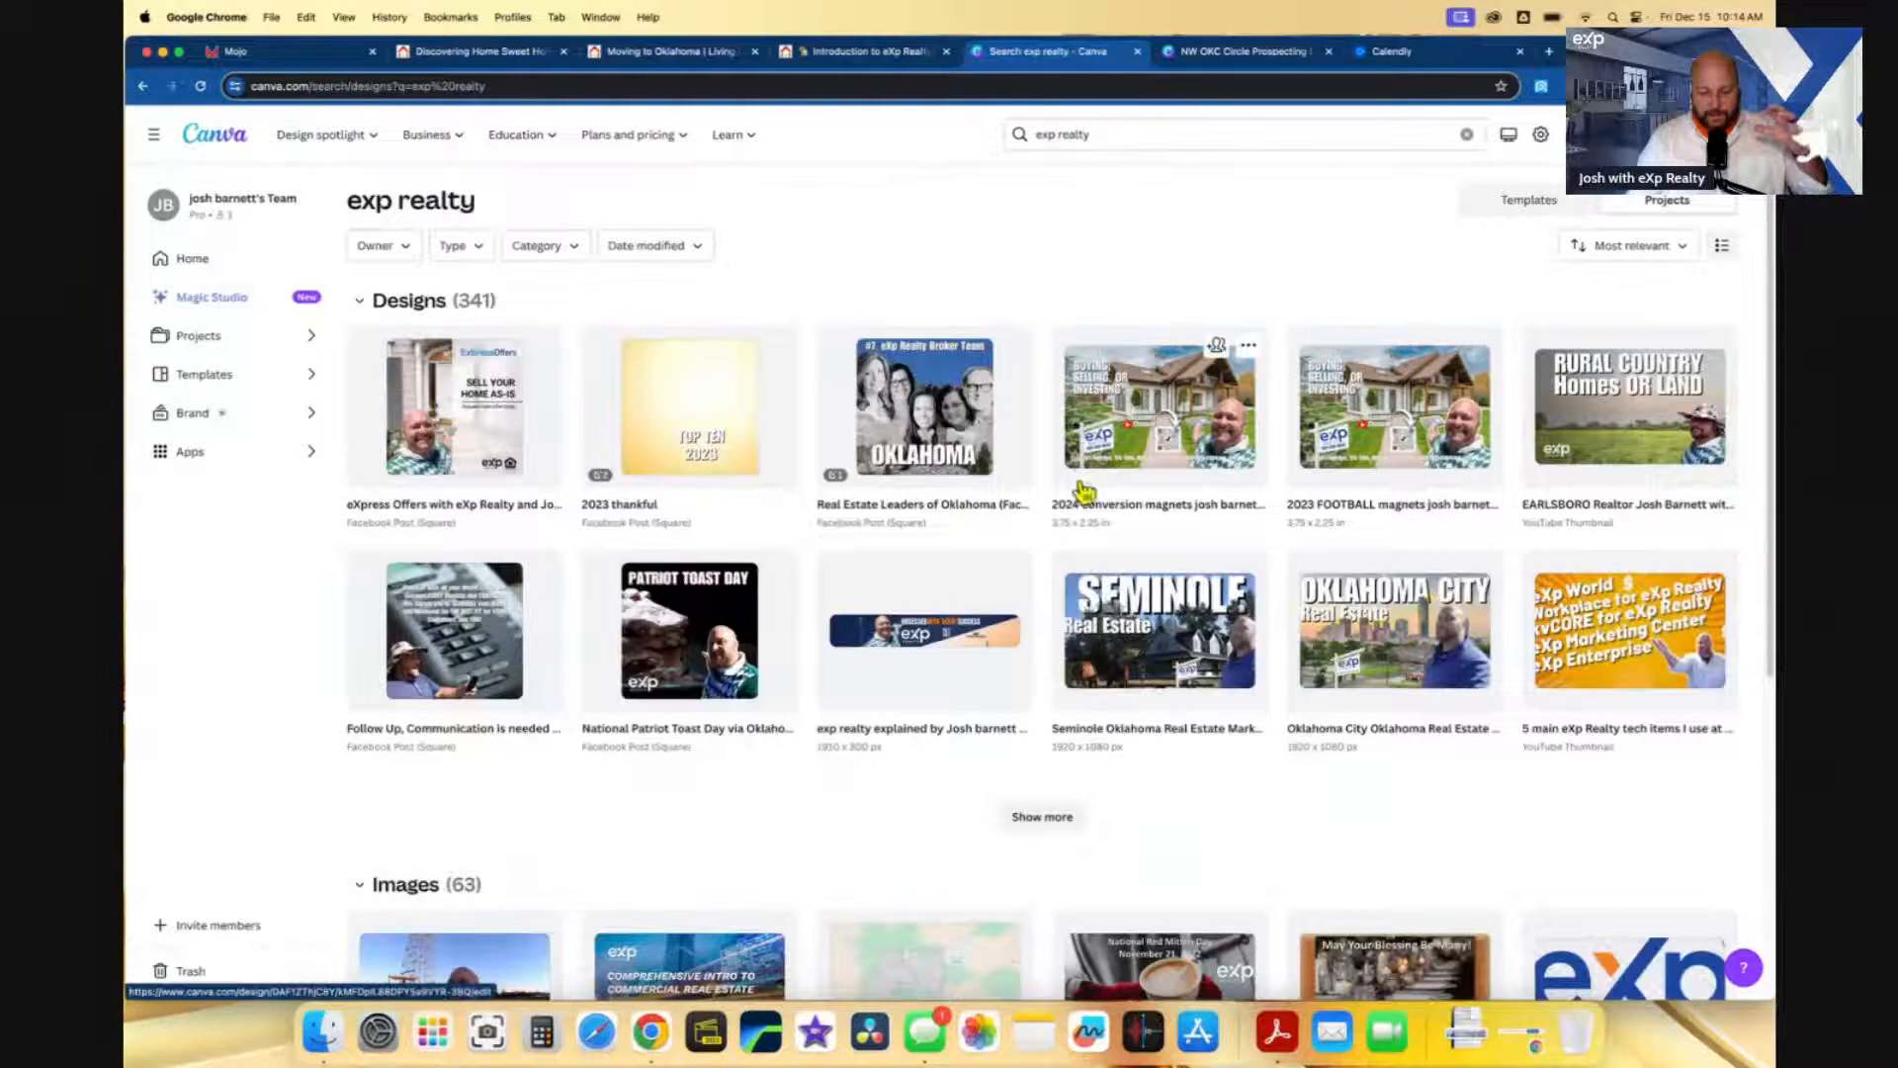
{"action": "scroll", "coordinate": [1051, 534], "scroll_direction": "down", "scroll_amount": 5}
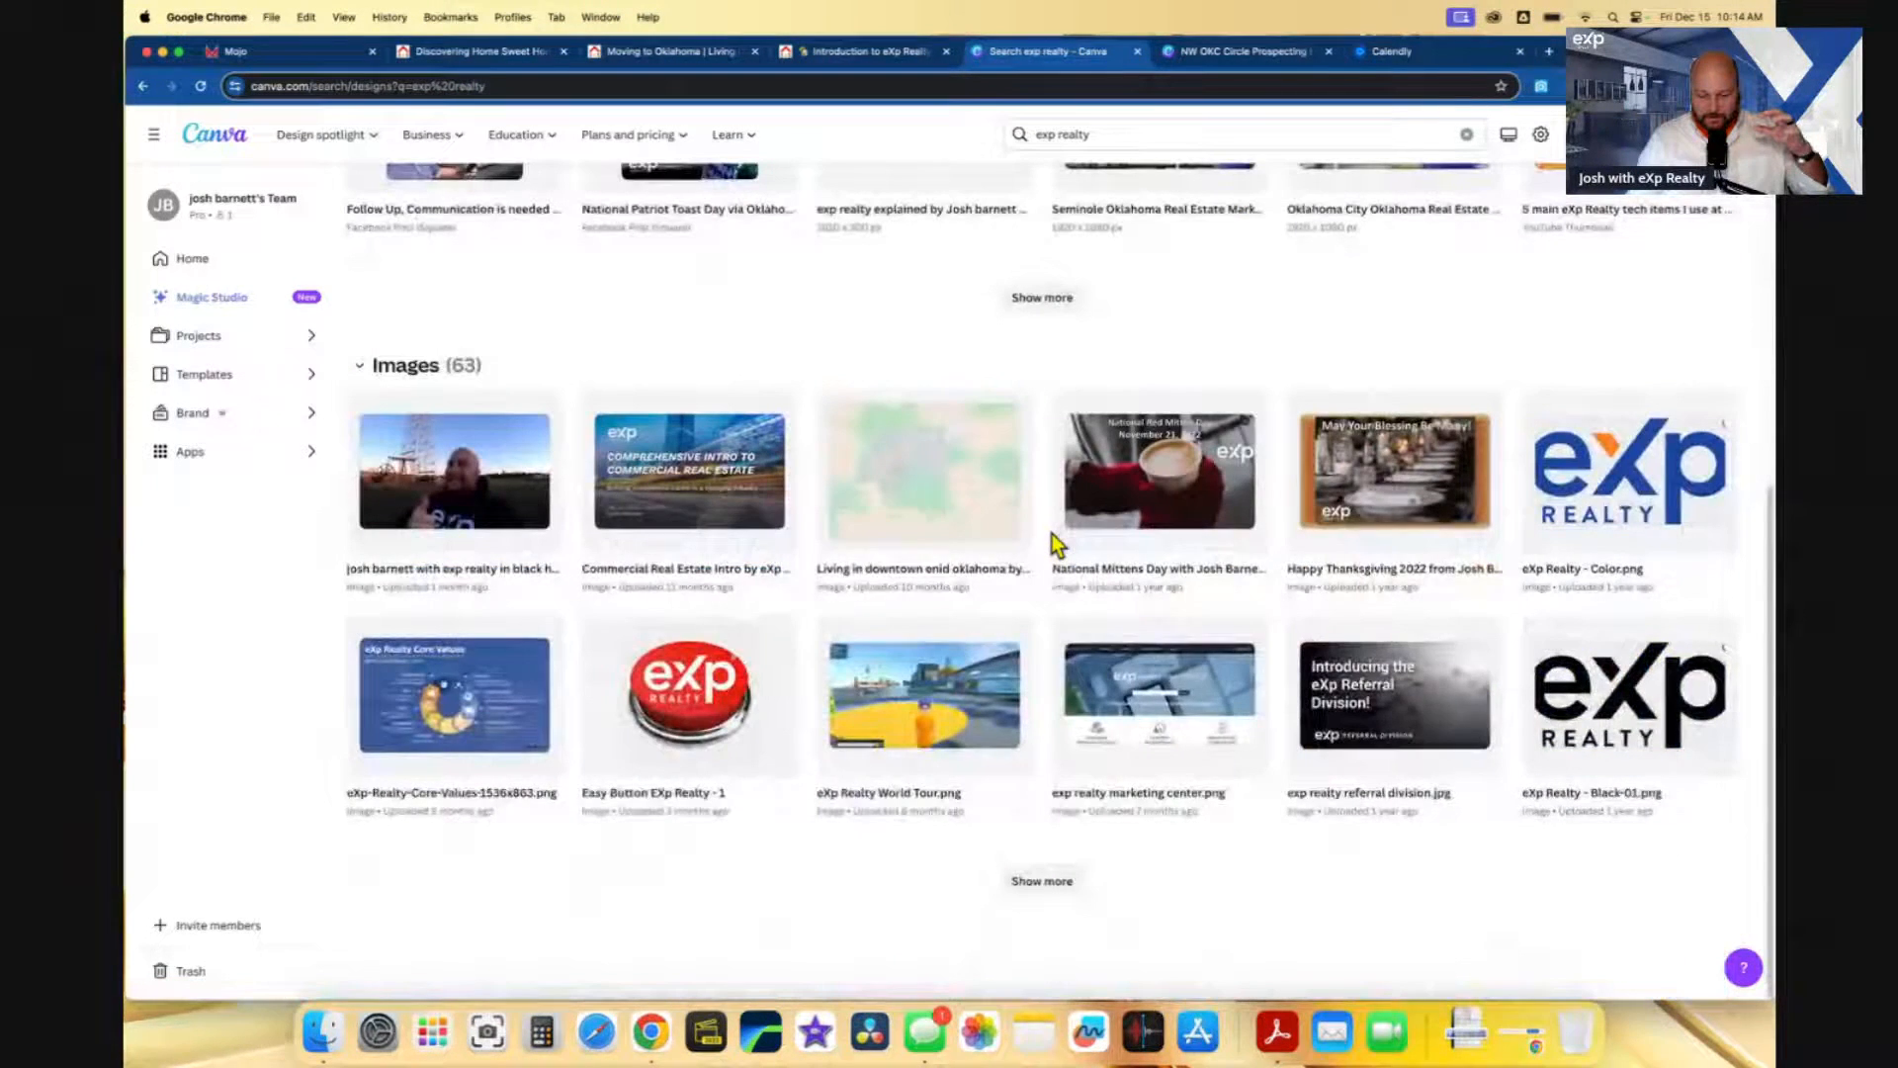
{"action": "scroll", "coordinate": [1088, 489], "scroll_direction": "up", "scroll_amount": 4}
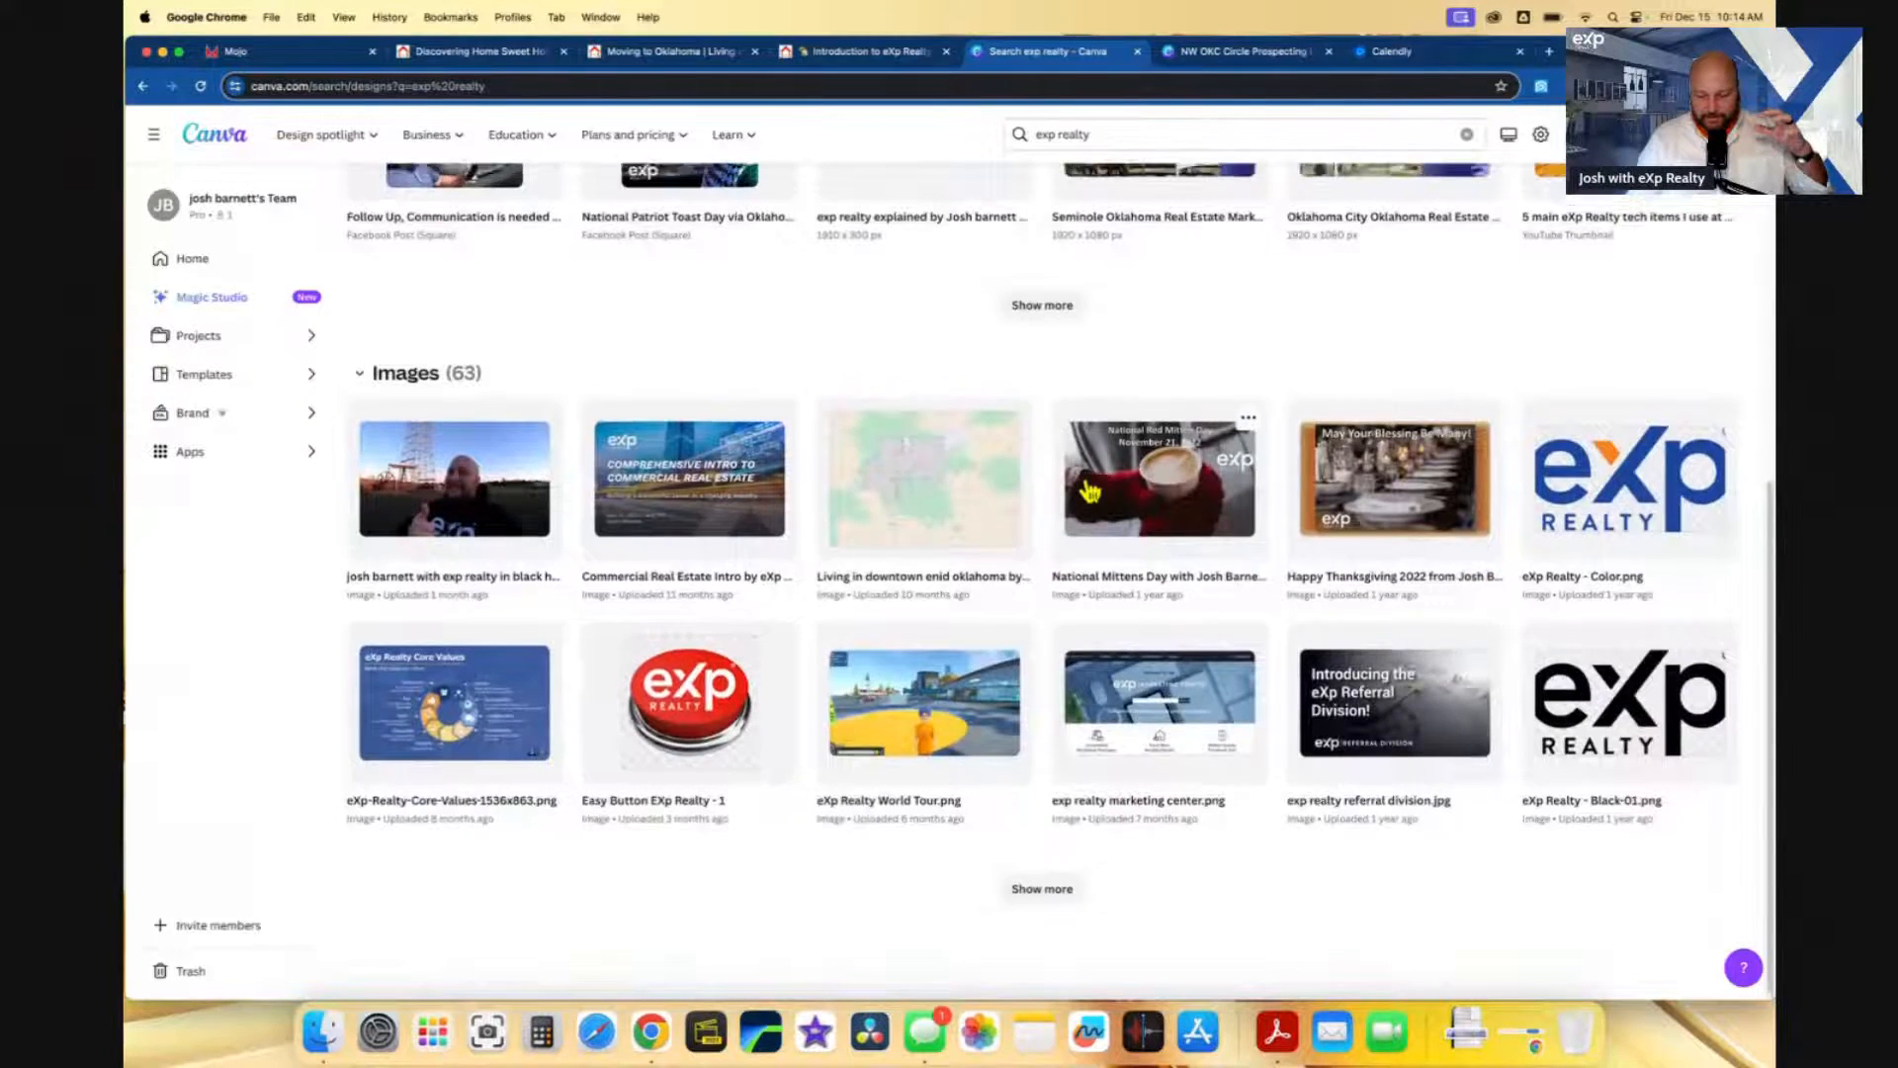
{"action": "scroll", "coordinate": [1087, 490], "scroll_direction": "down", "scroll_amount": 4}
{"action": "left_click", "coordinate": [1042, 881]}
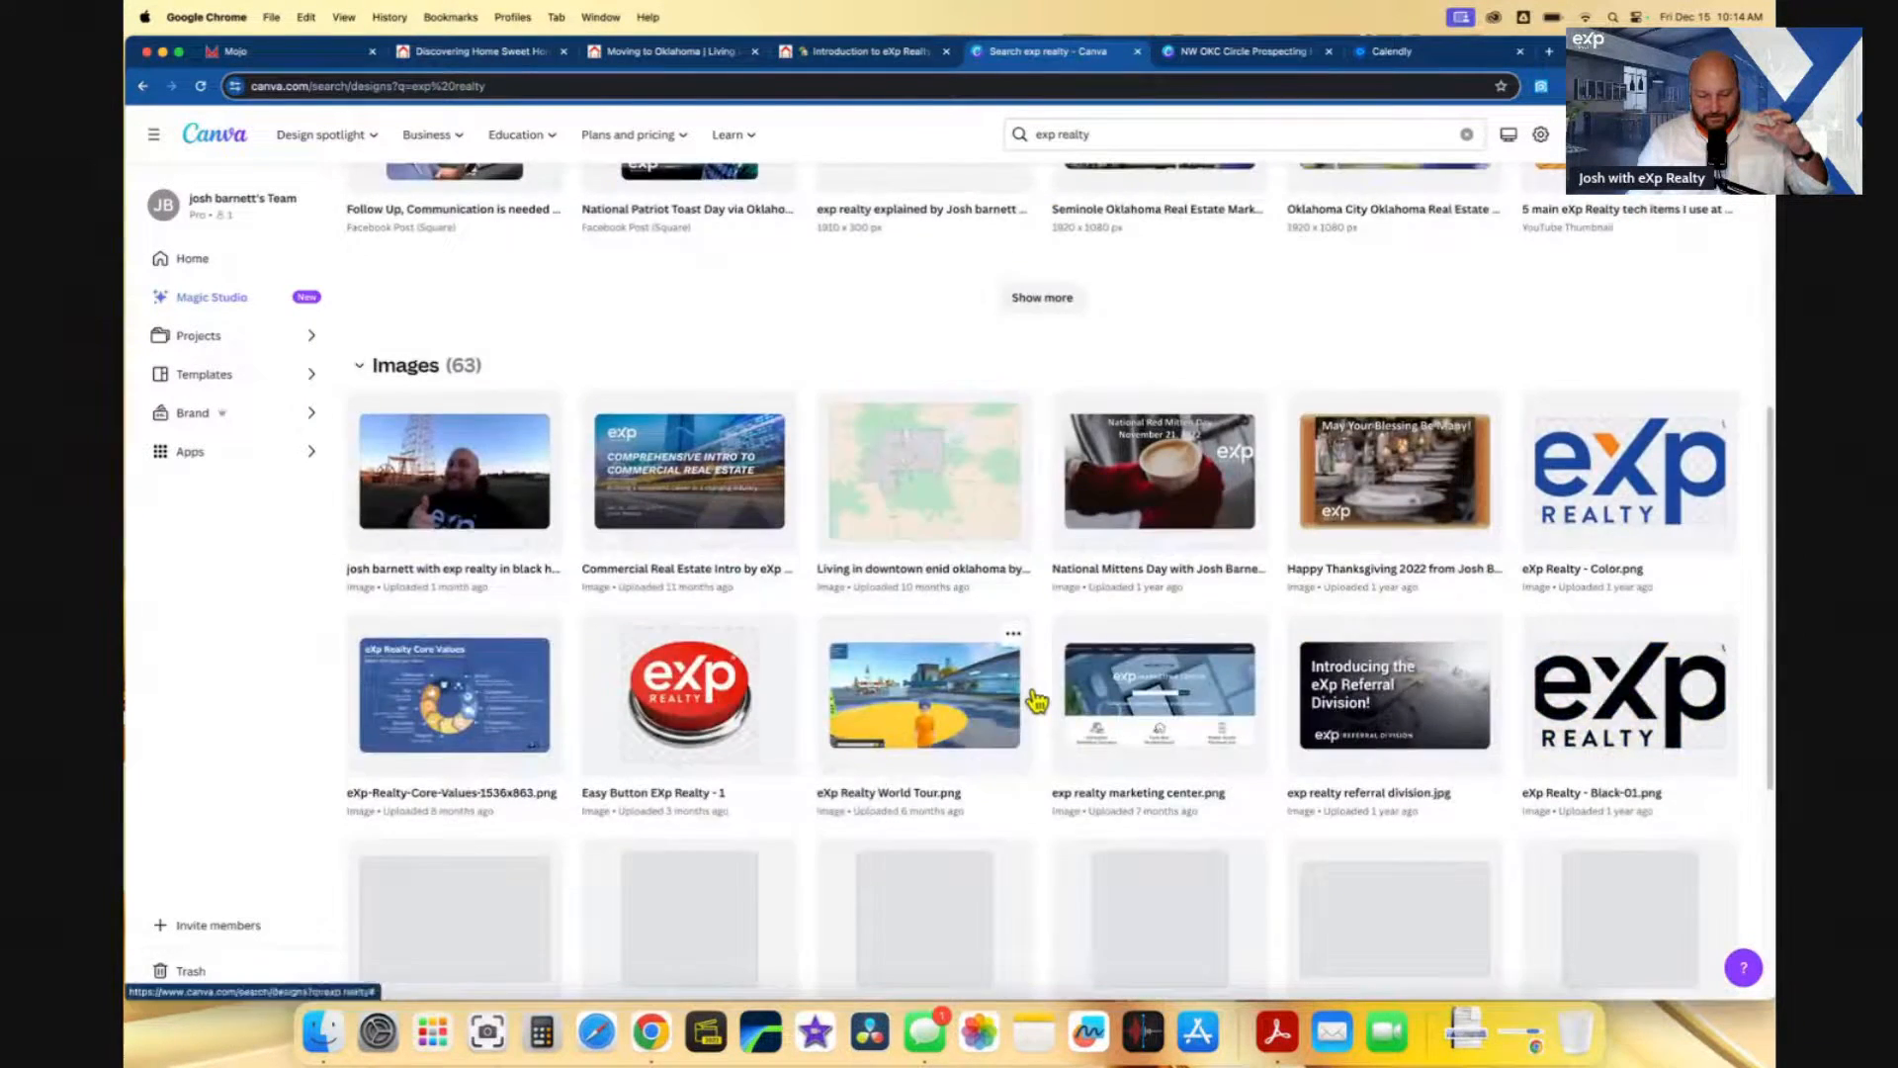
{"action": "scroll", "coordinate": [1031, 699], "scroll_direction": "up", "scroll_amount": 5}
{"action": "left_click", "coordinate": [1030, 827]}
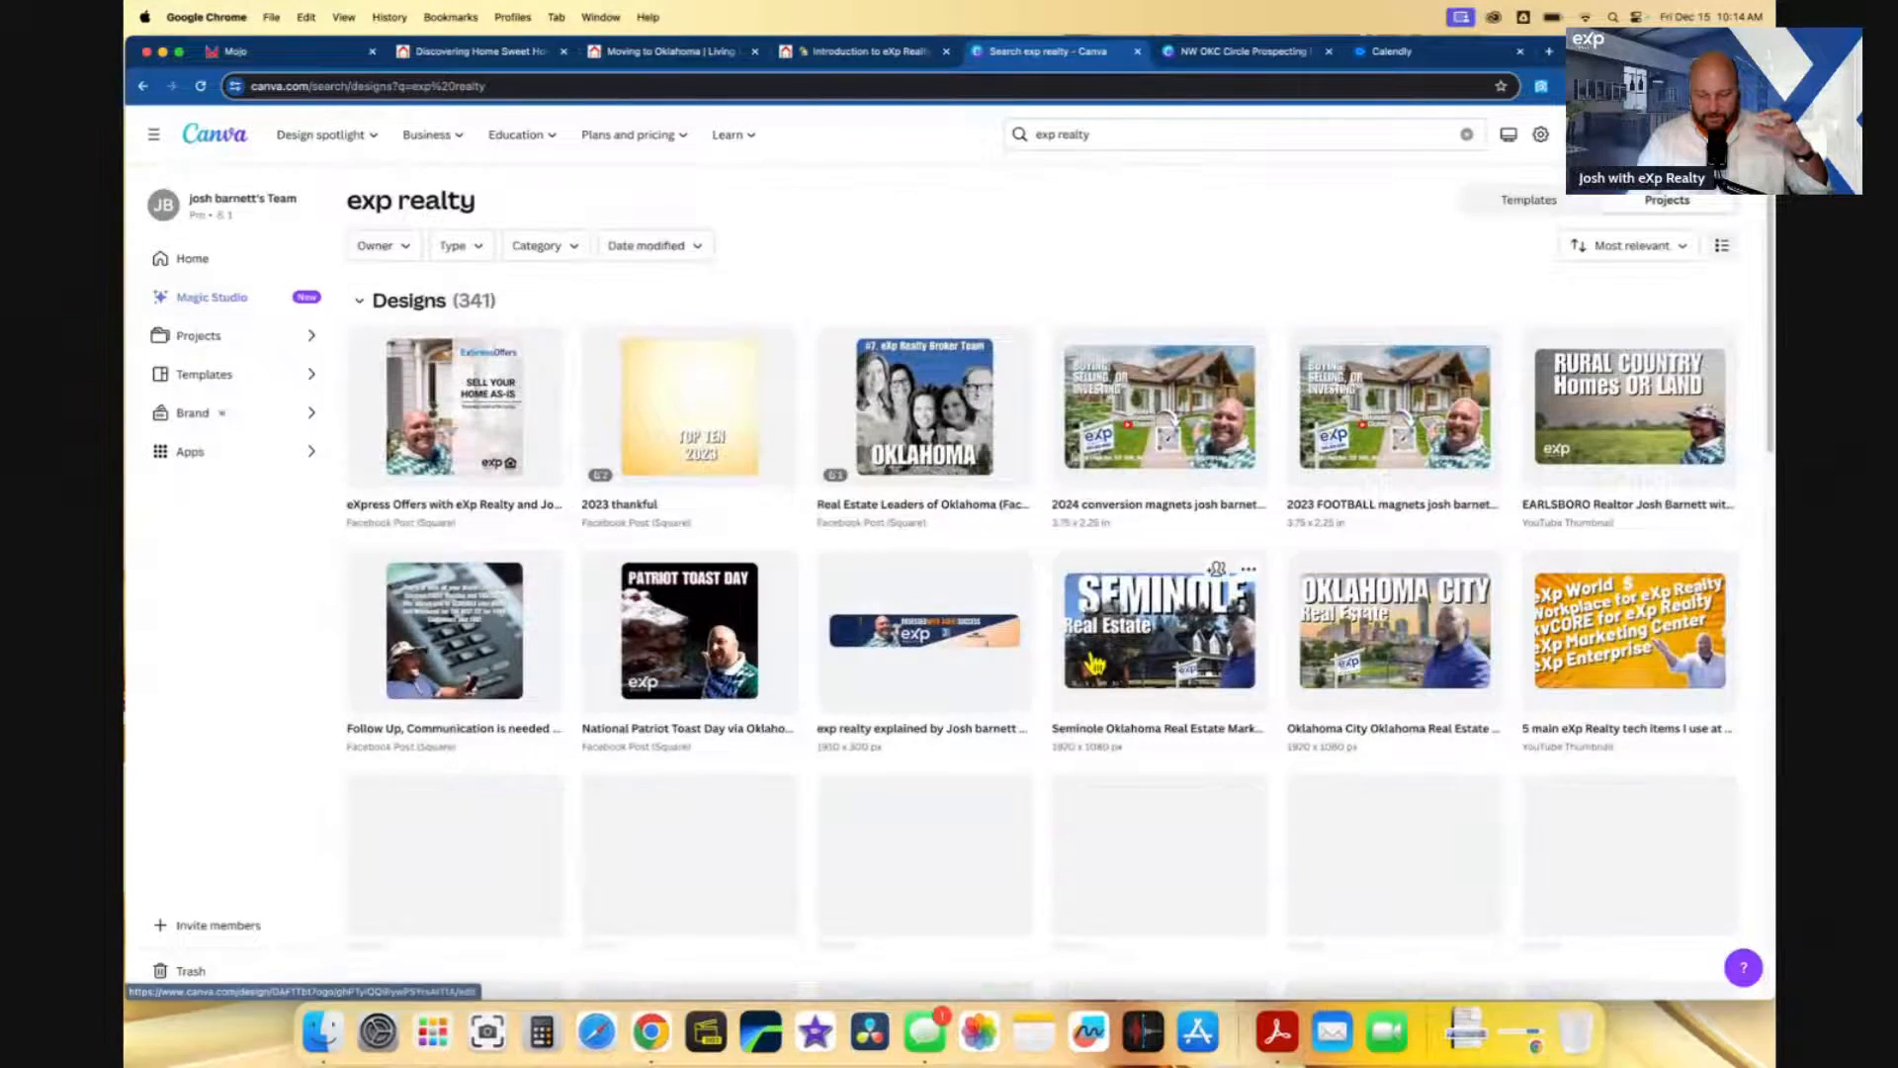
{"action": "scroll", "coordinate": [1088, 665], "scroll_direction": "down", "scroll_amount": 3}
{"action": "scroll", "coordinate": [1089, 652], "scroll_direction": "down", "scroll_amount": 2}
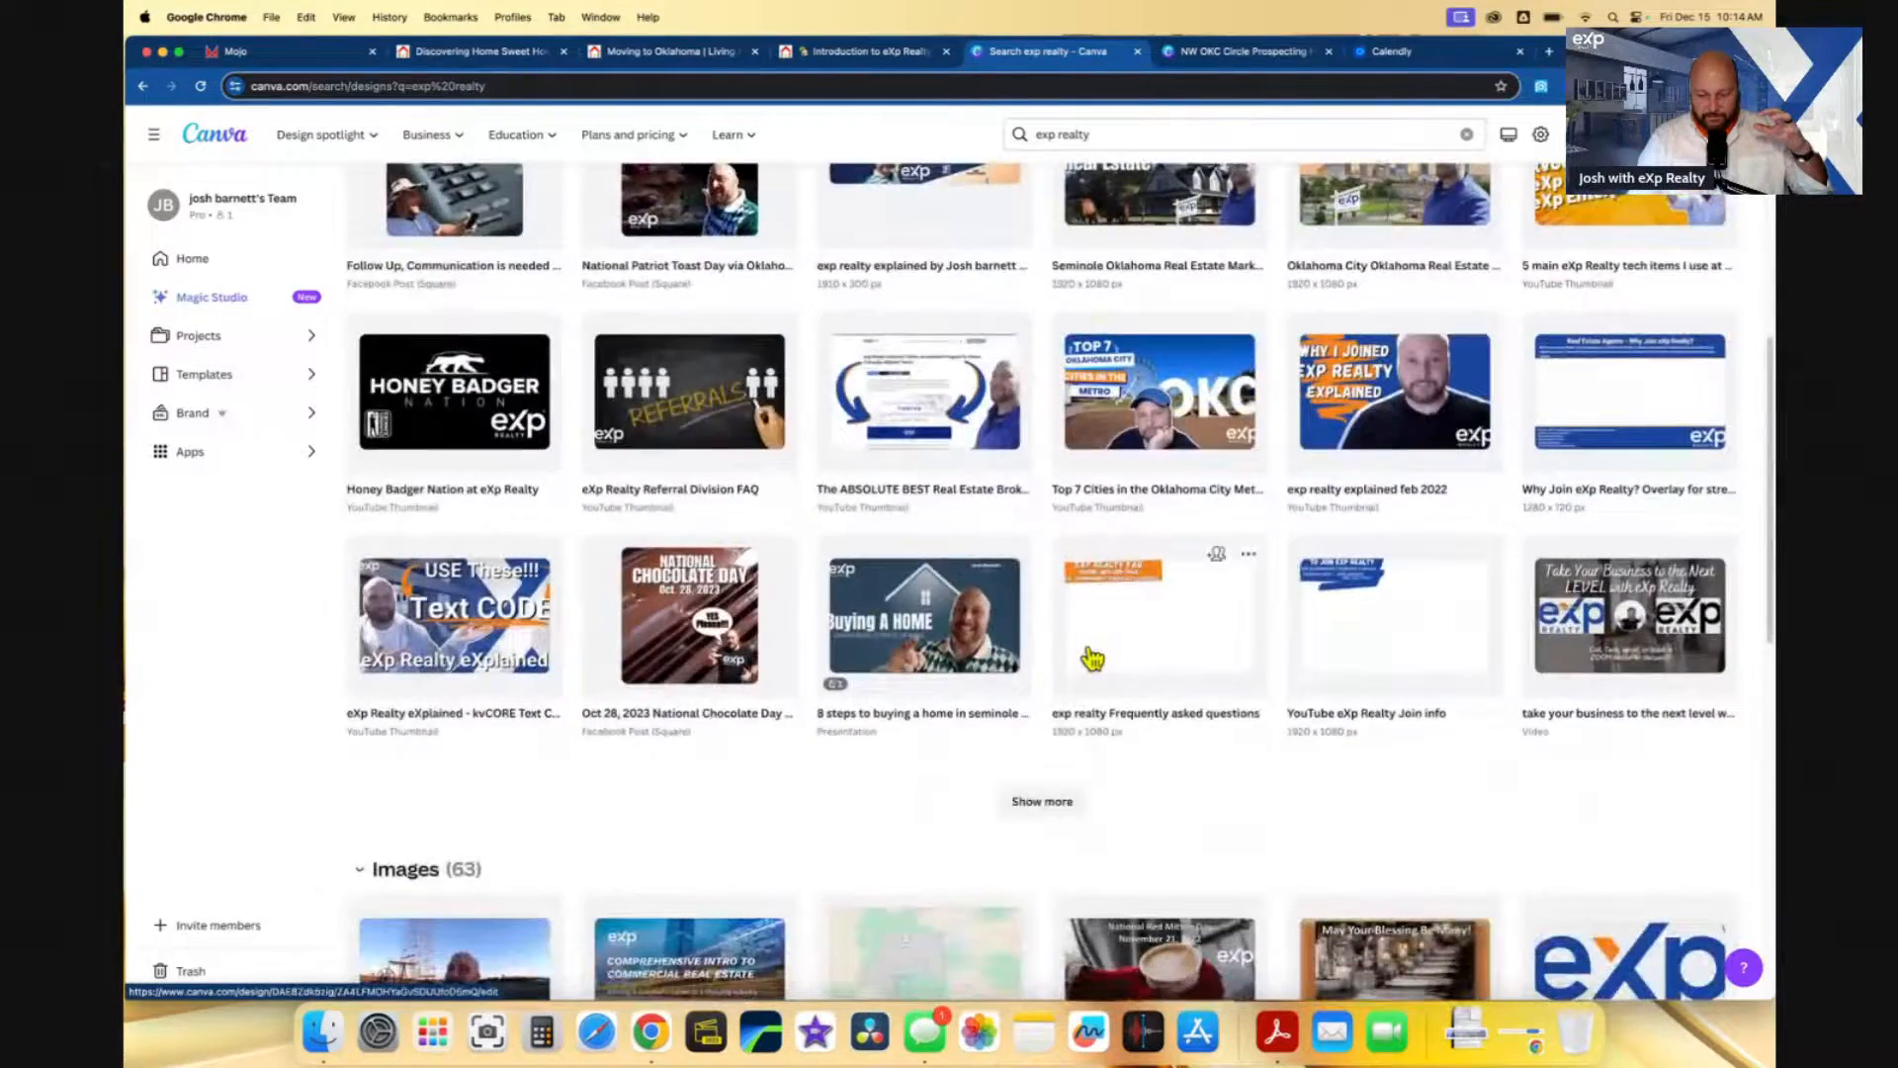
{"action": "scroll", "coordinate": [1089, 651], "scroll_direction": "up", "scroll_amount": 4}
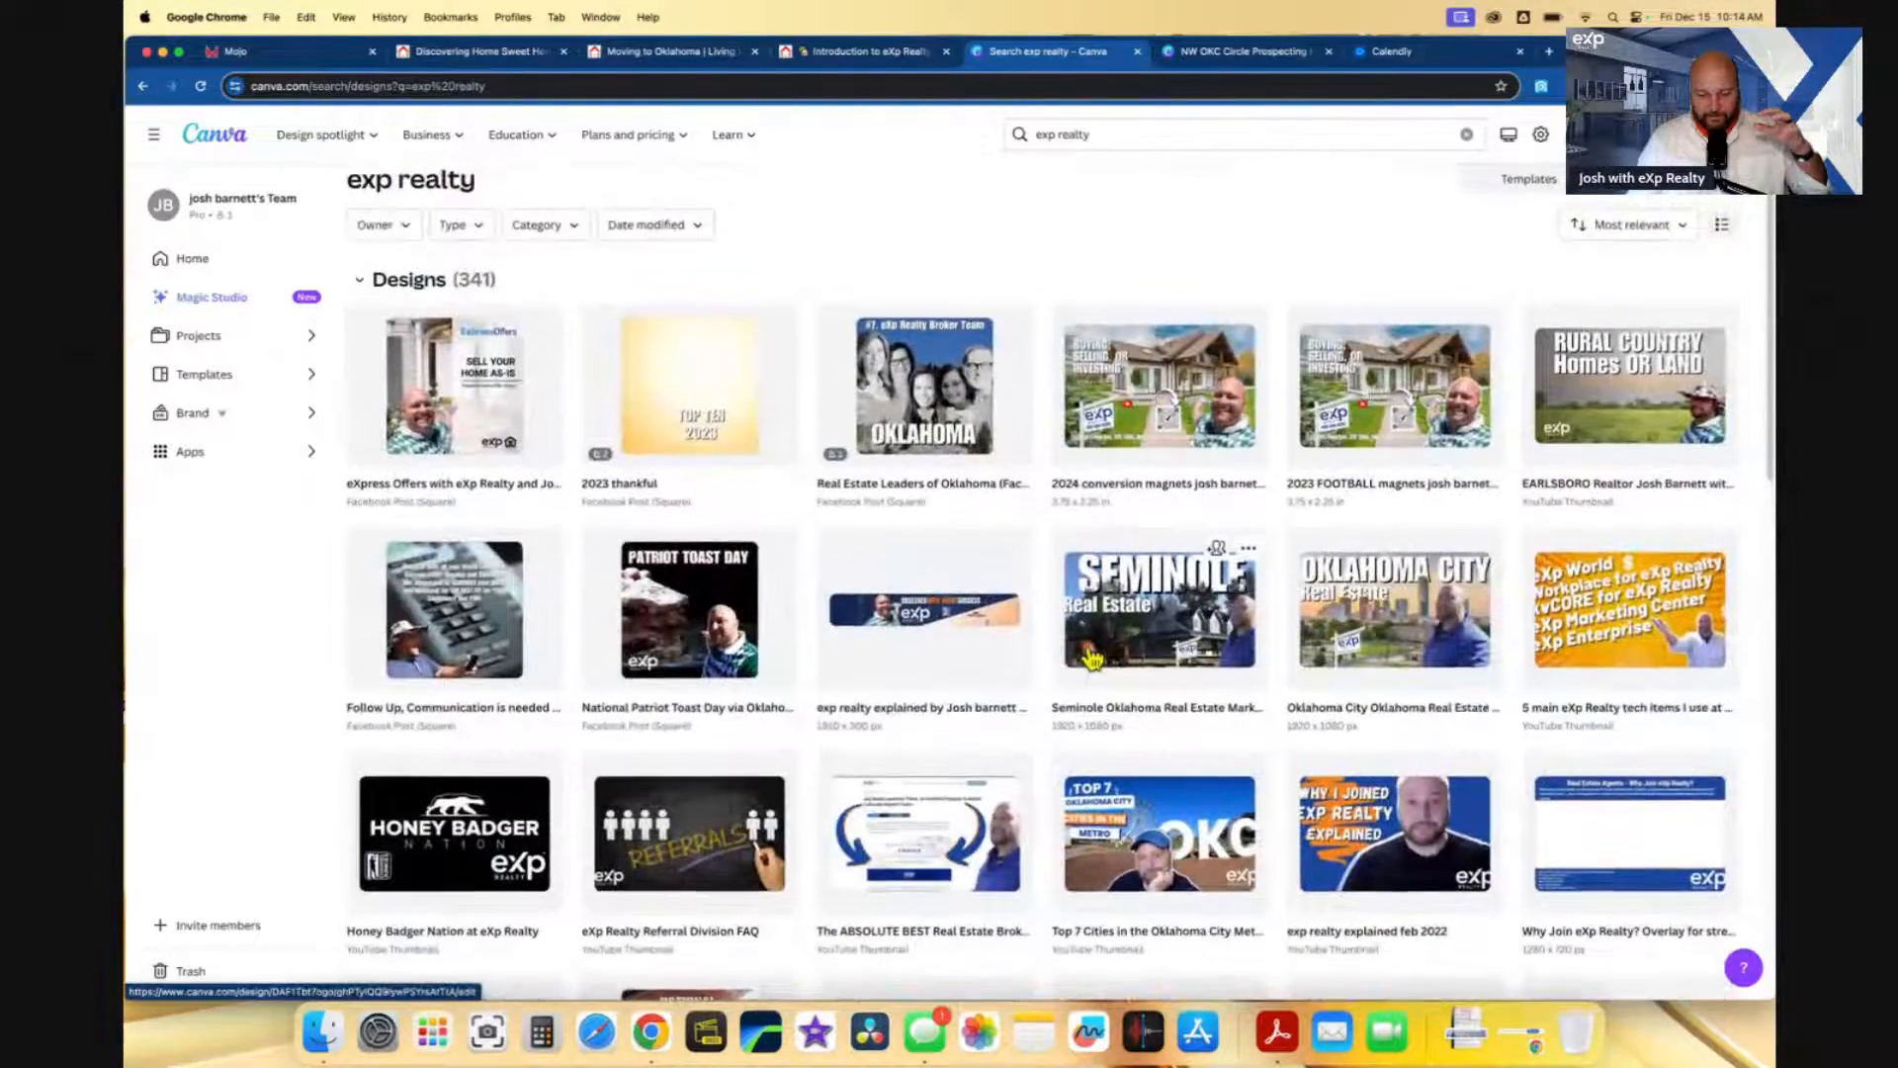
{"action": "scroll", "coordinate": [1092, 658], "scroll_direction": "down", "scroll_amount": 1}
{"action": "scroll", "coordinate": [1092, 657], "scroll_direction": "down", "scroll_amount": 7}
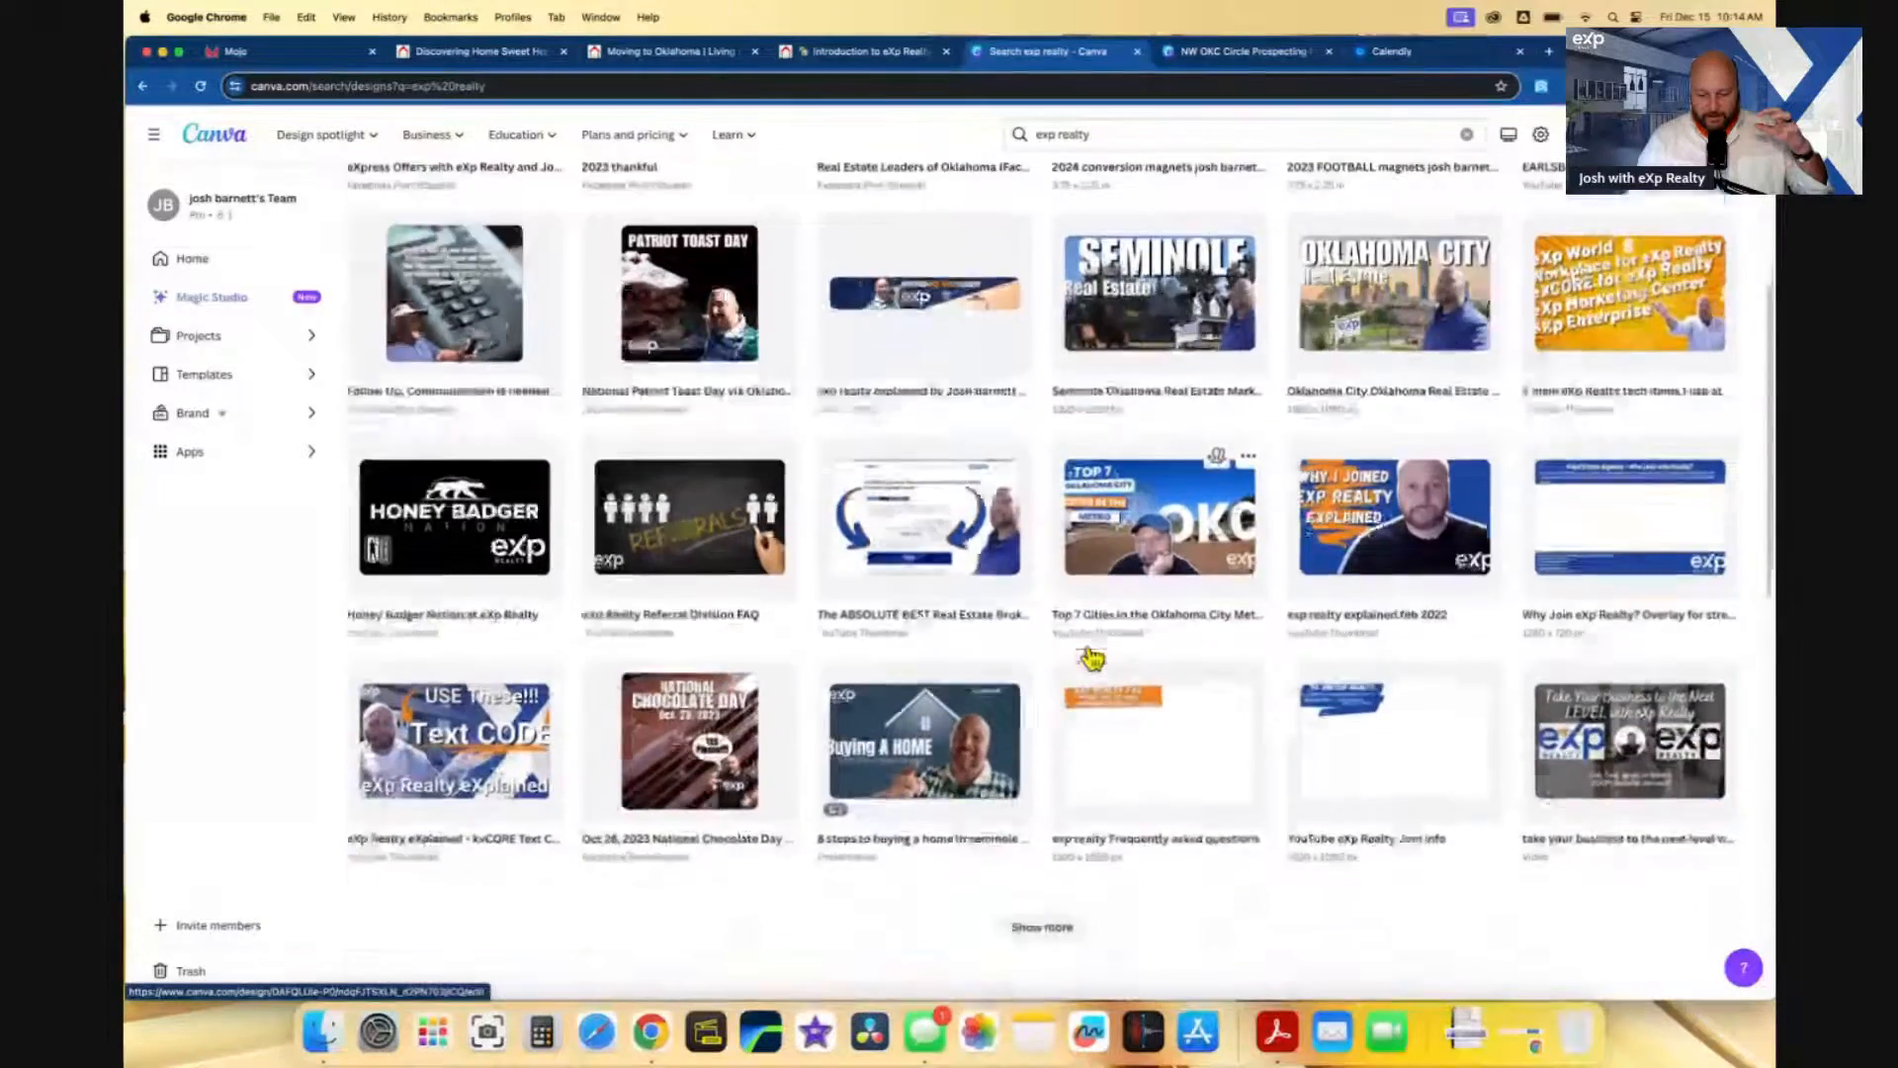
{"action": "scroll", "coordinate": [1092, 657], "scroll_direction": "up", "scroll_amount": 8}
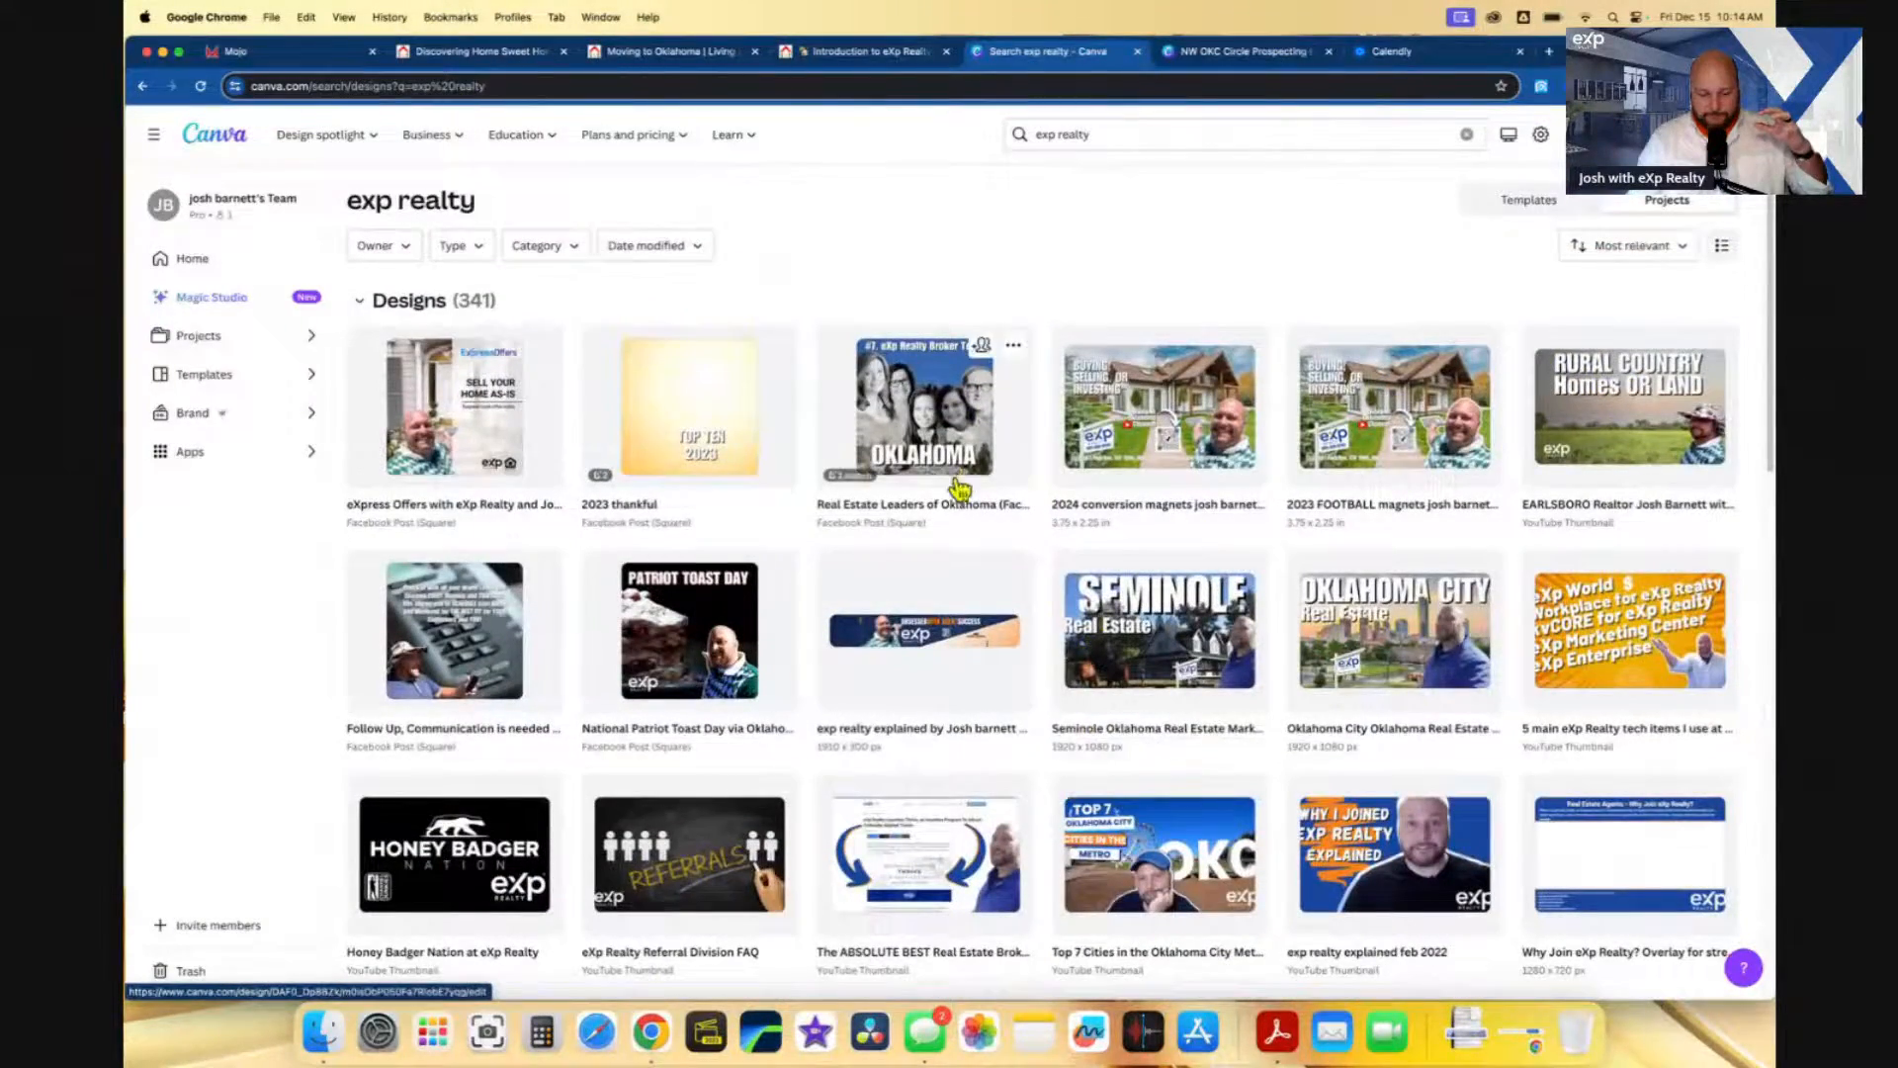
{"action": "scroll", "coordinate": [911, 550], "scroll_direction": "down", "scroll_amount": 8}
{"action": "scroll", "coordinate": [914, 559], "scroll_direction": "down", "scroll_amount": 7}
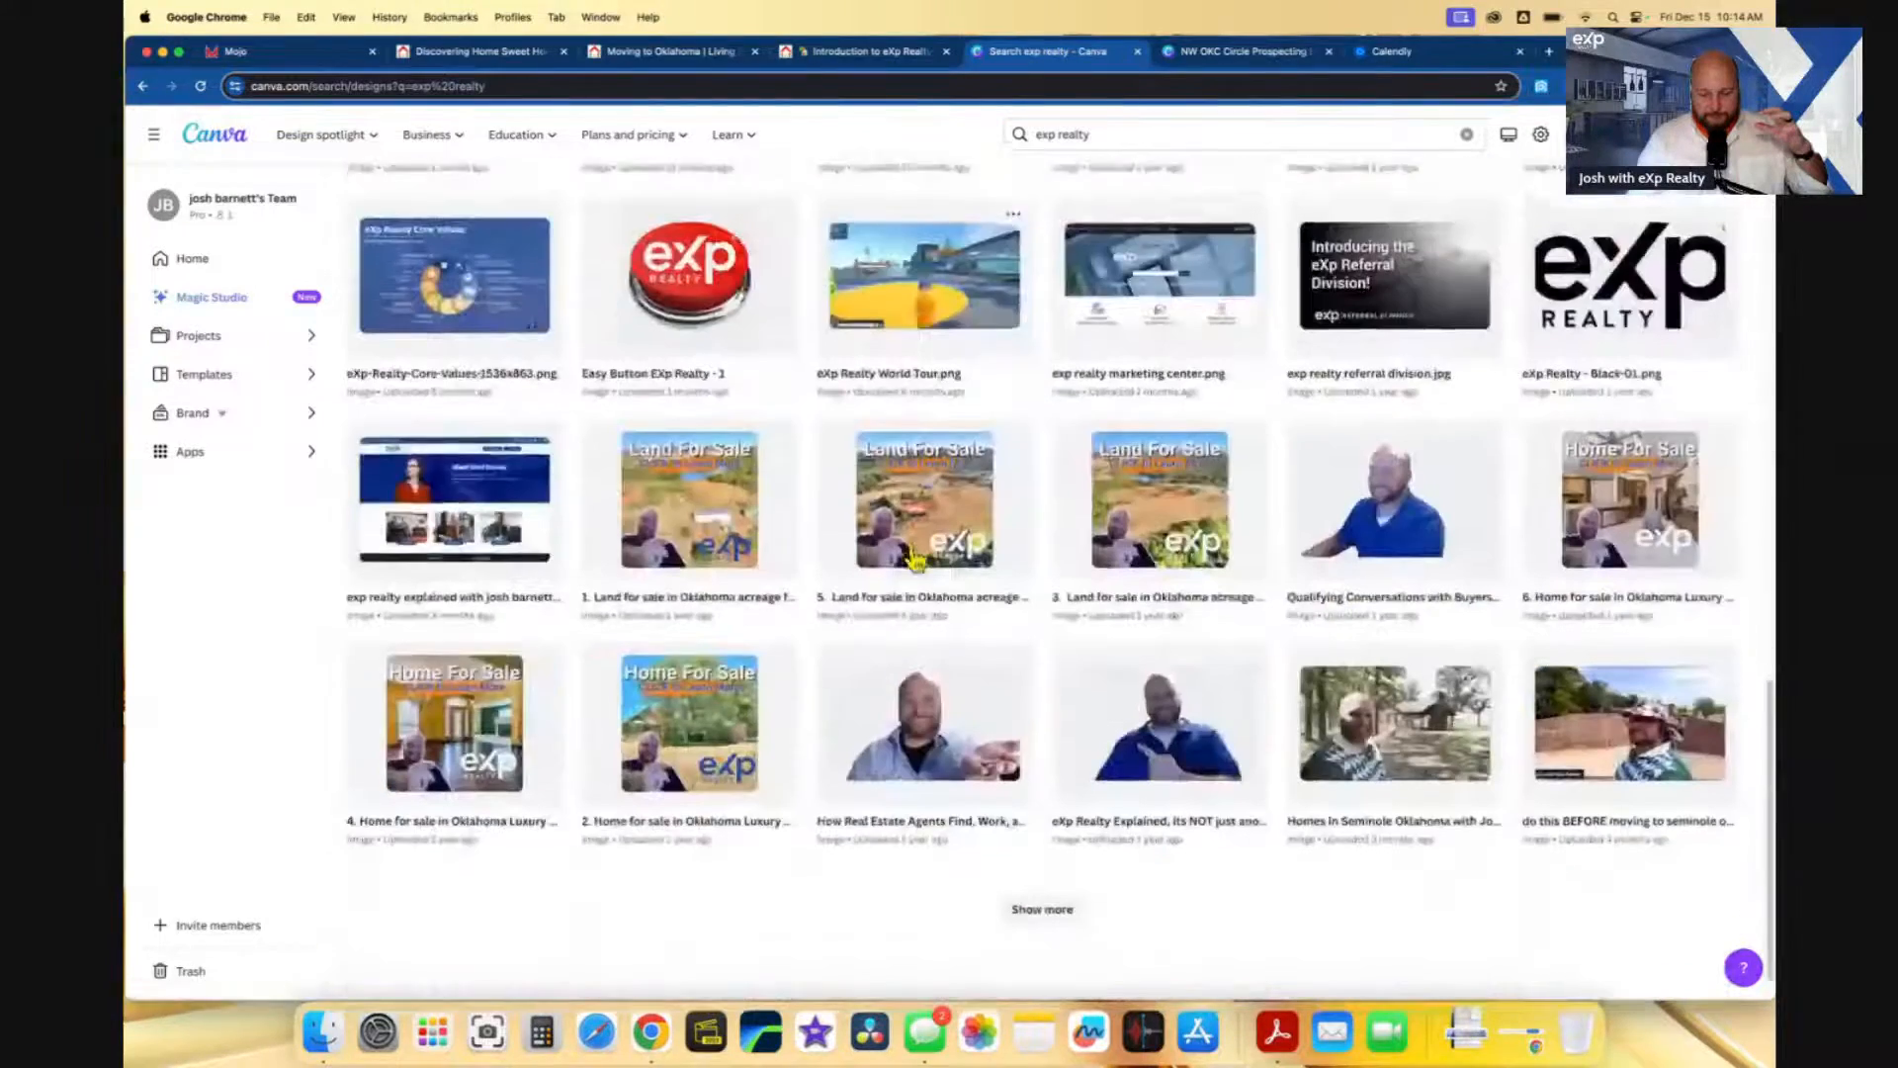
{"action": "scroll", "coordinate": [915, 561], "scroll_direction": "up", "scroll_amount": 15}
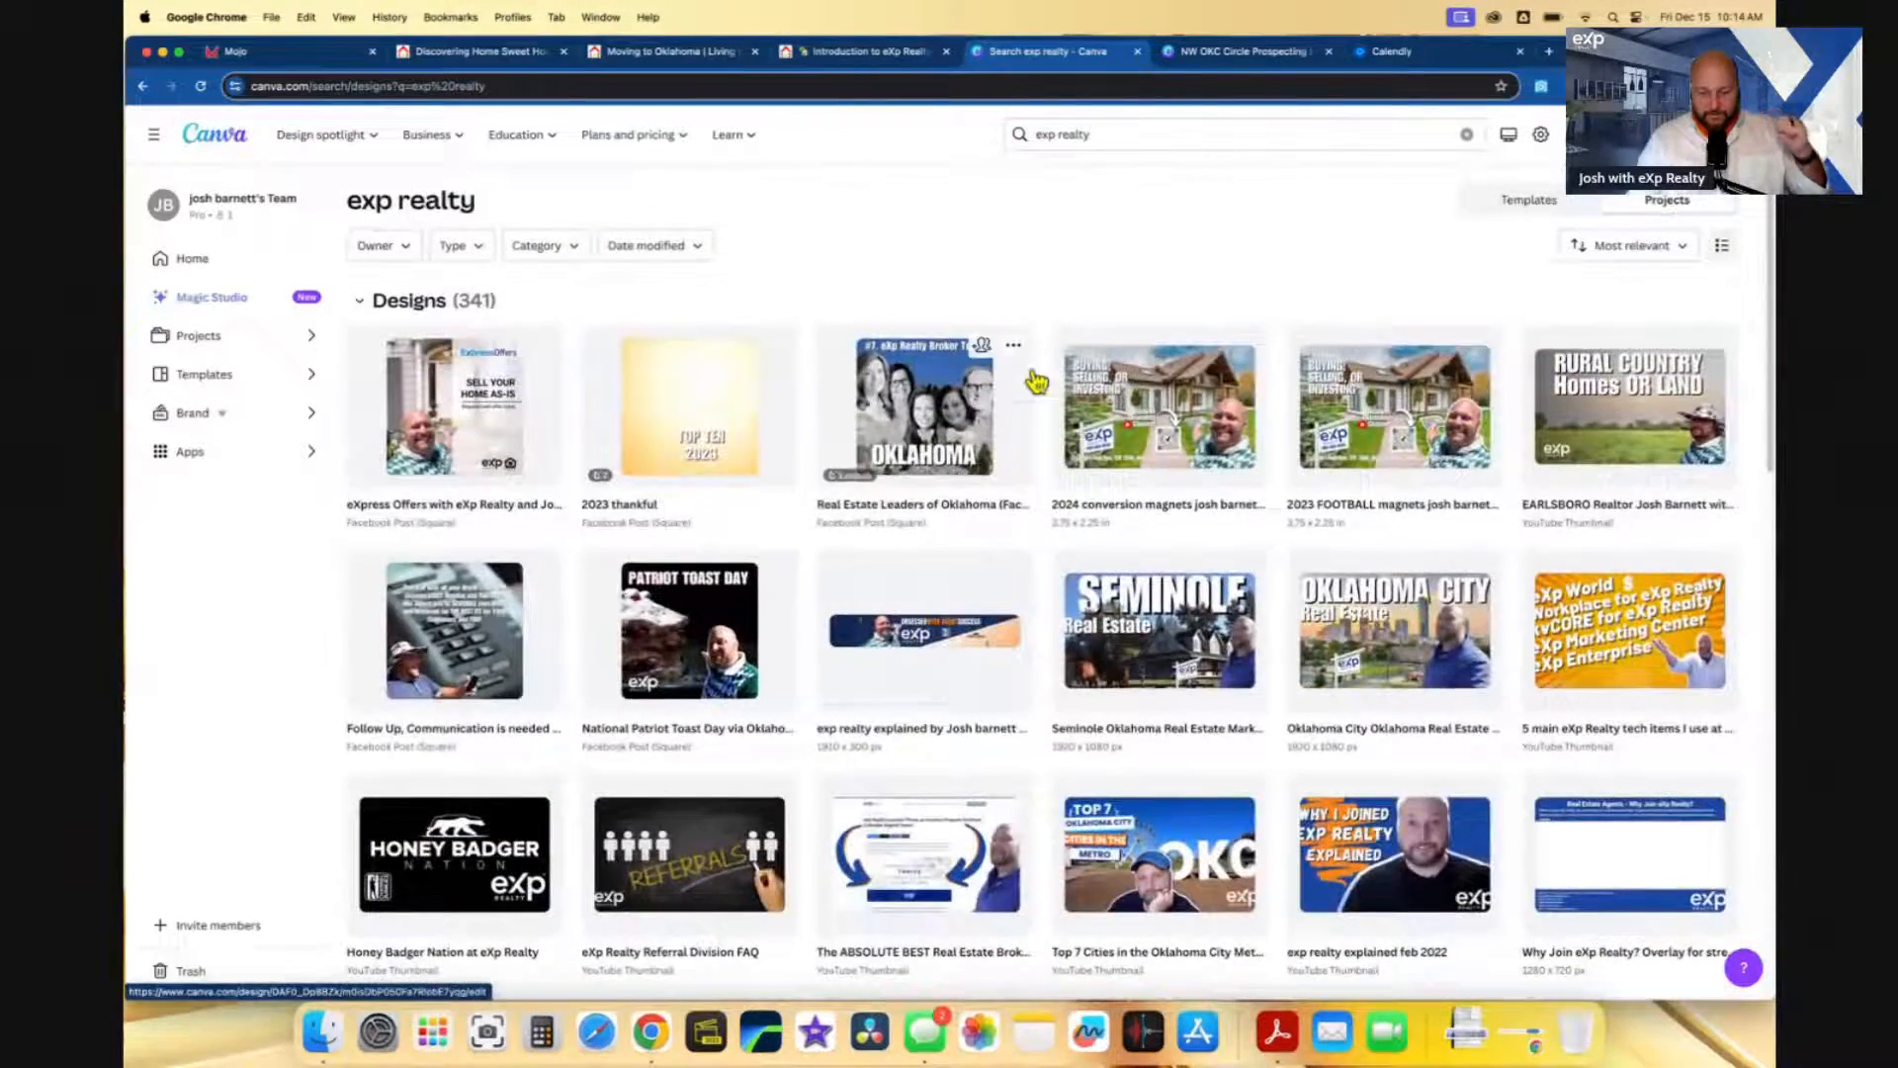
{"action": "left_click", "coordinate": [1151, 134]}
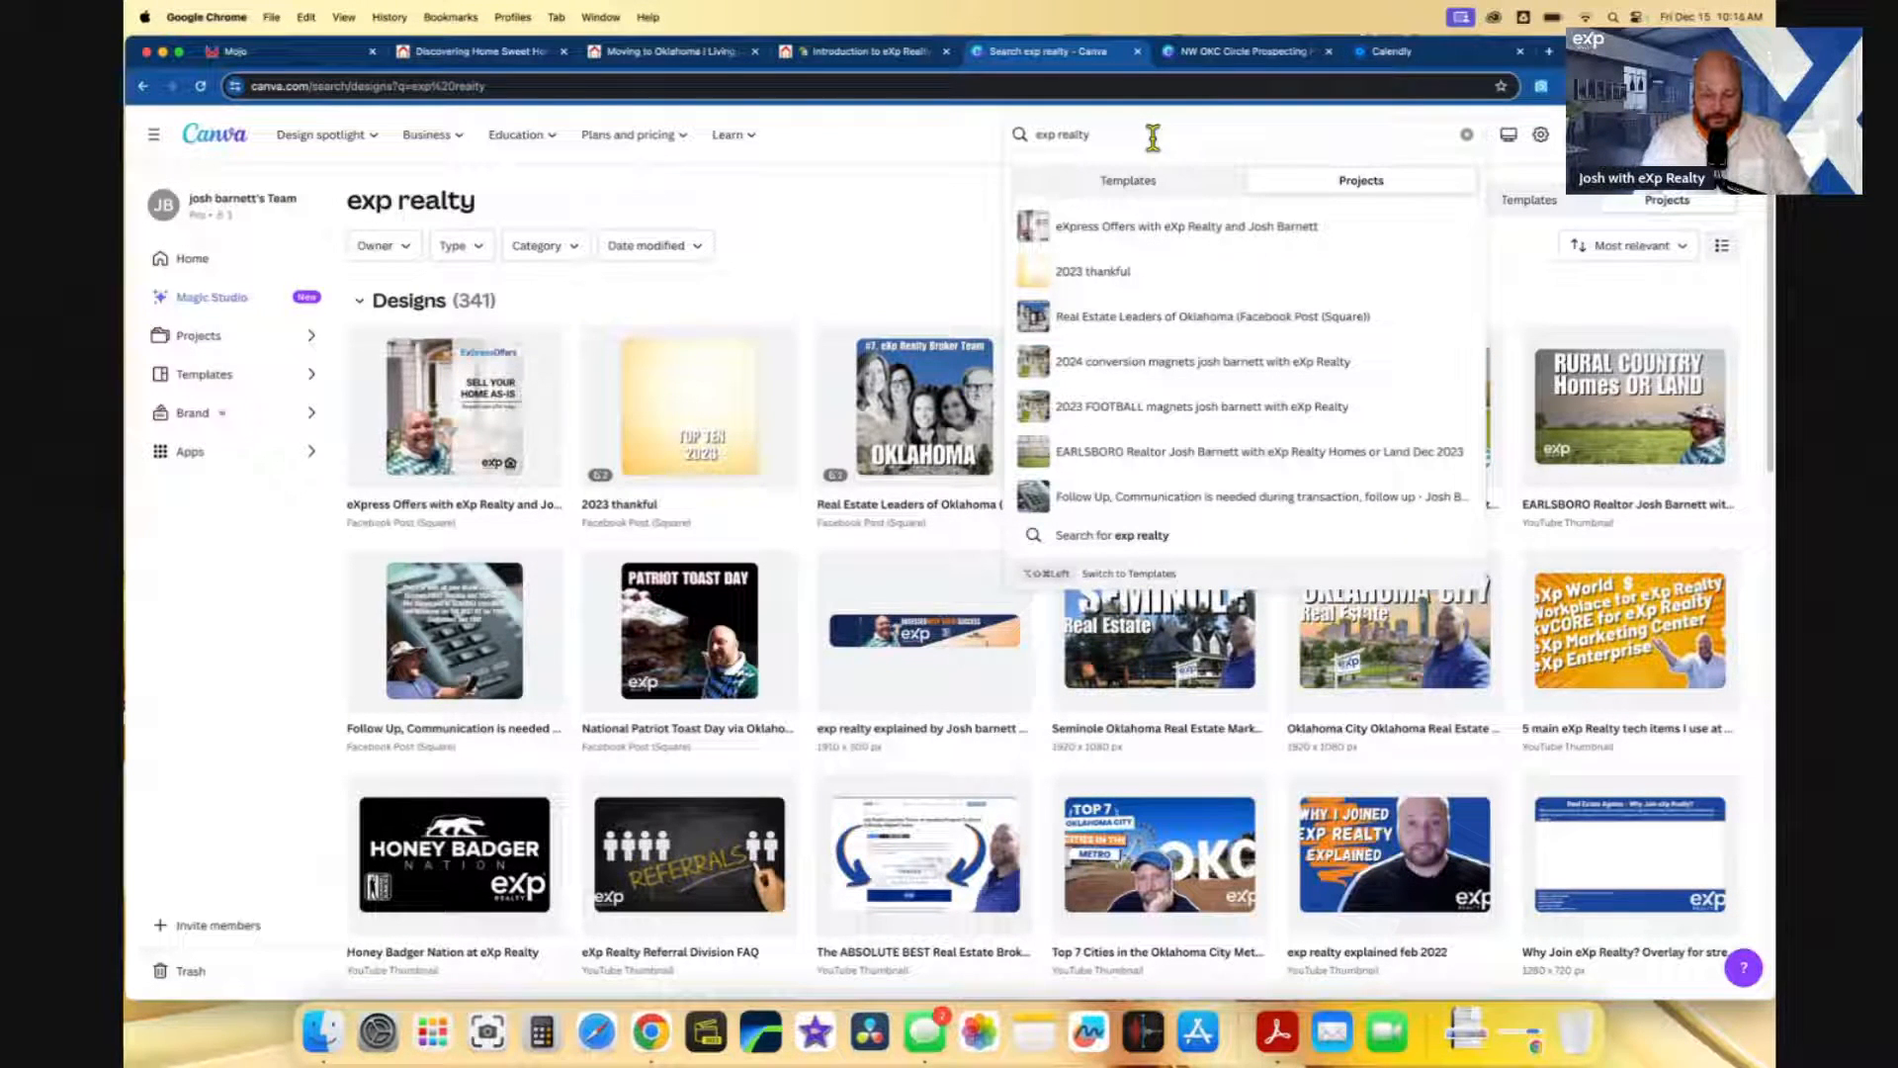
- Search your Canva designs for 'obsessed with agent'
{"action": "key", "text": "BackSpace"}
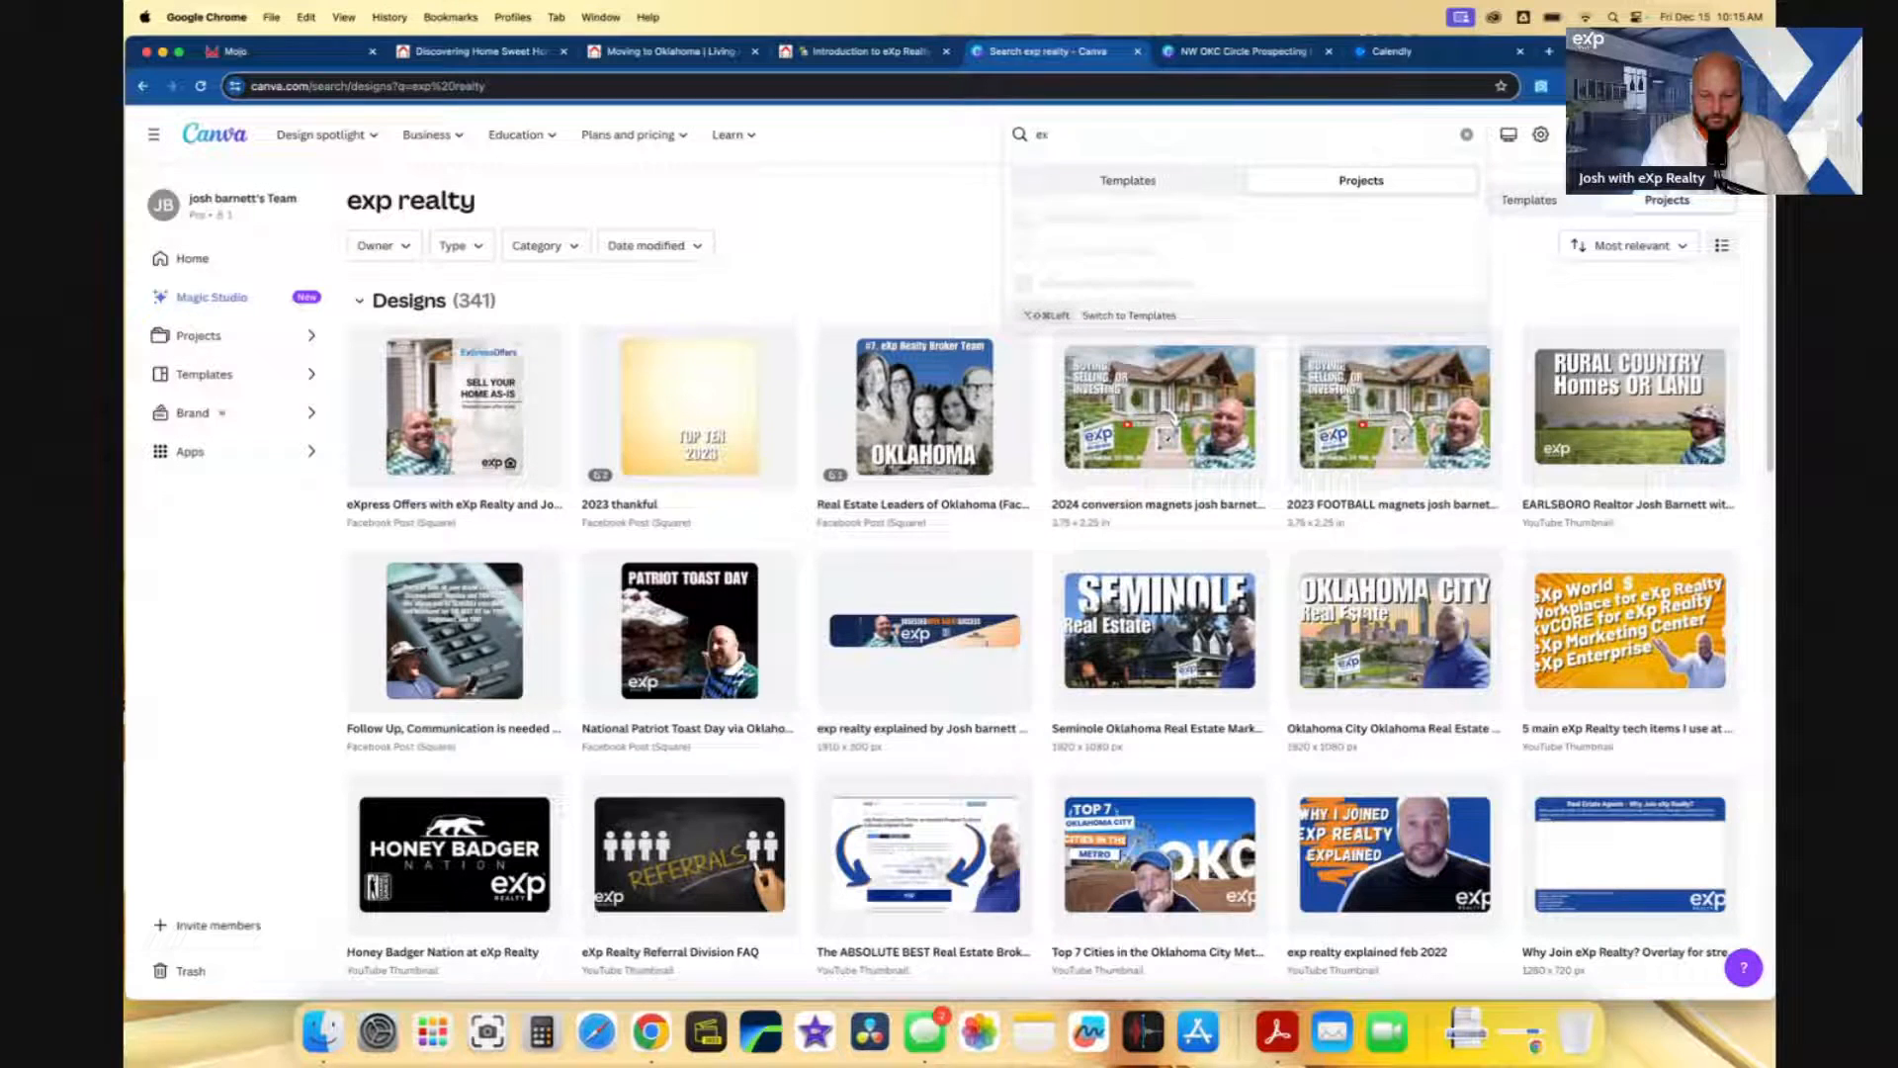
{"action": "key", "text": "BackSpace"}
{"action": "key", "text": "BackSpace"}
{"action": "type", "text": "obsessed with agent"}
{"action": "key", "text": "Return"}
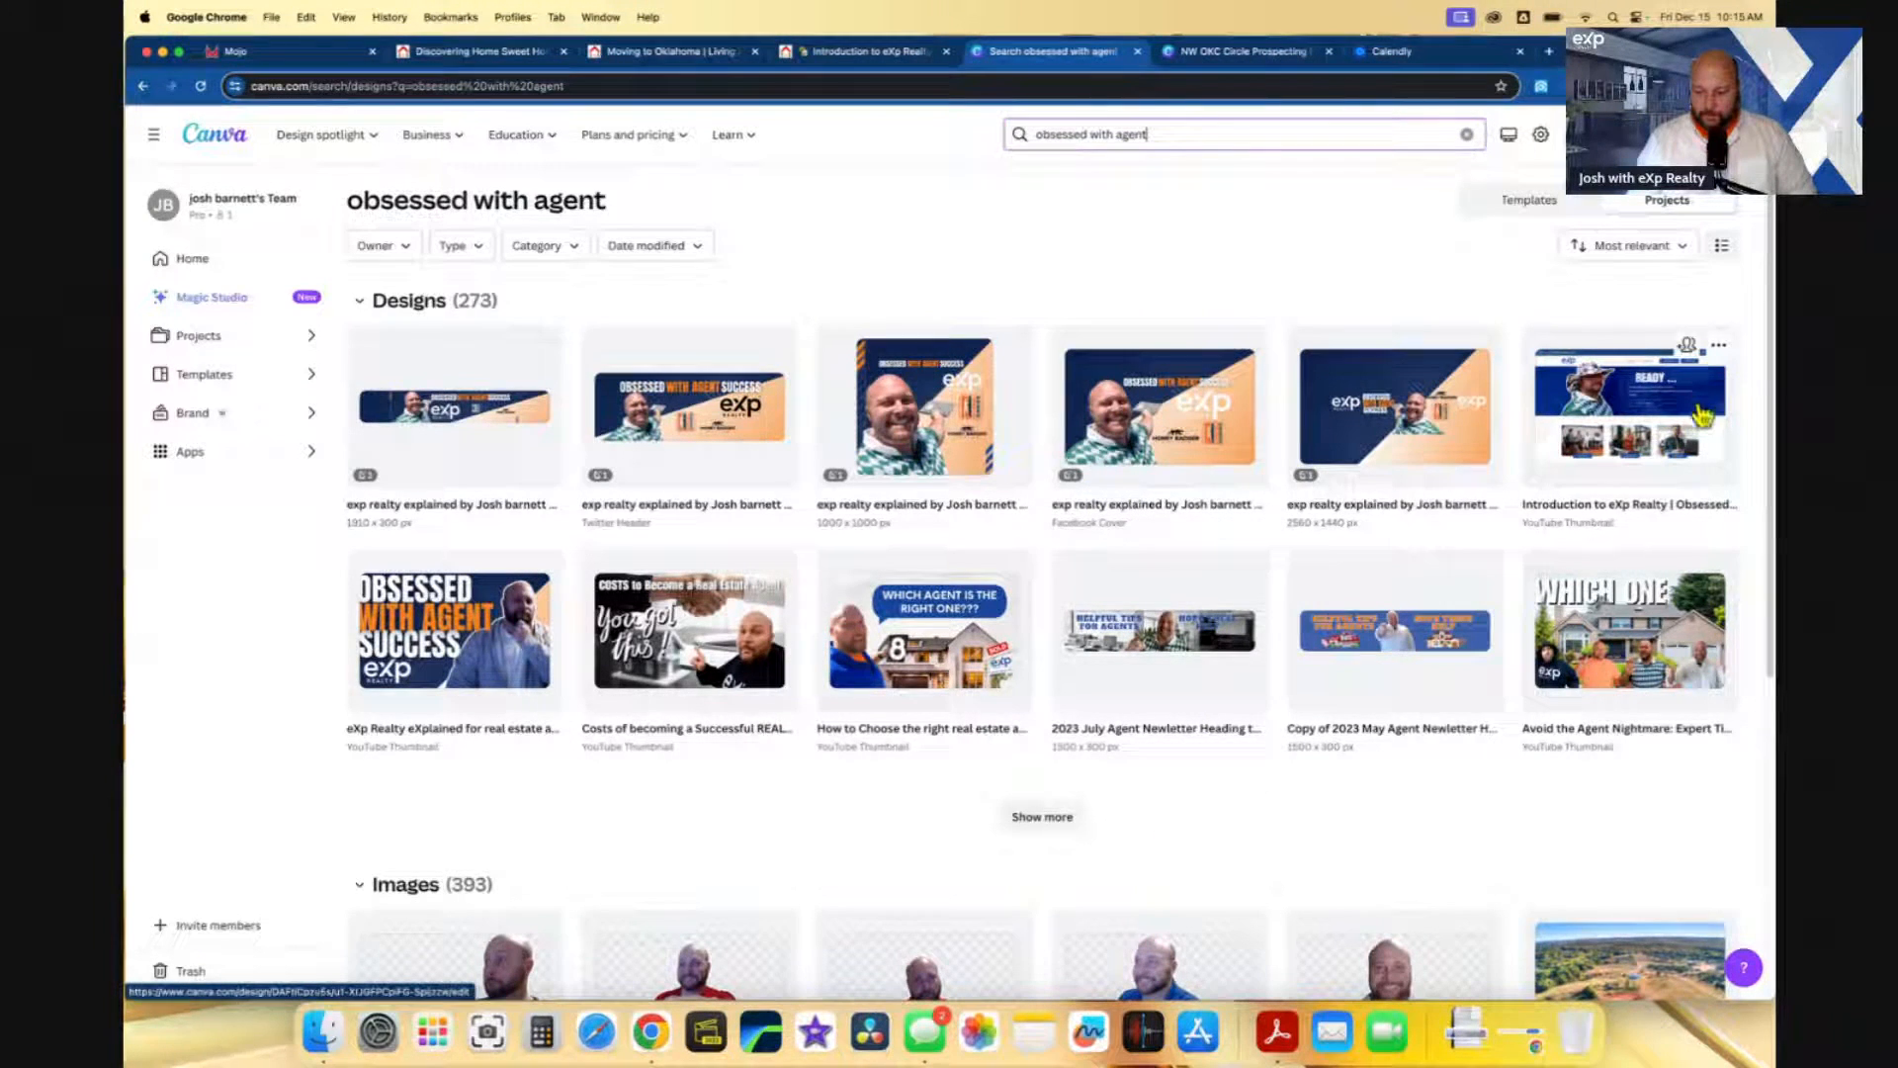
- Download the Introduction to eXp Realty design as a JPG and return to Mojo
{"action": "left_click", "coordinate": [1719, 345]}
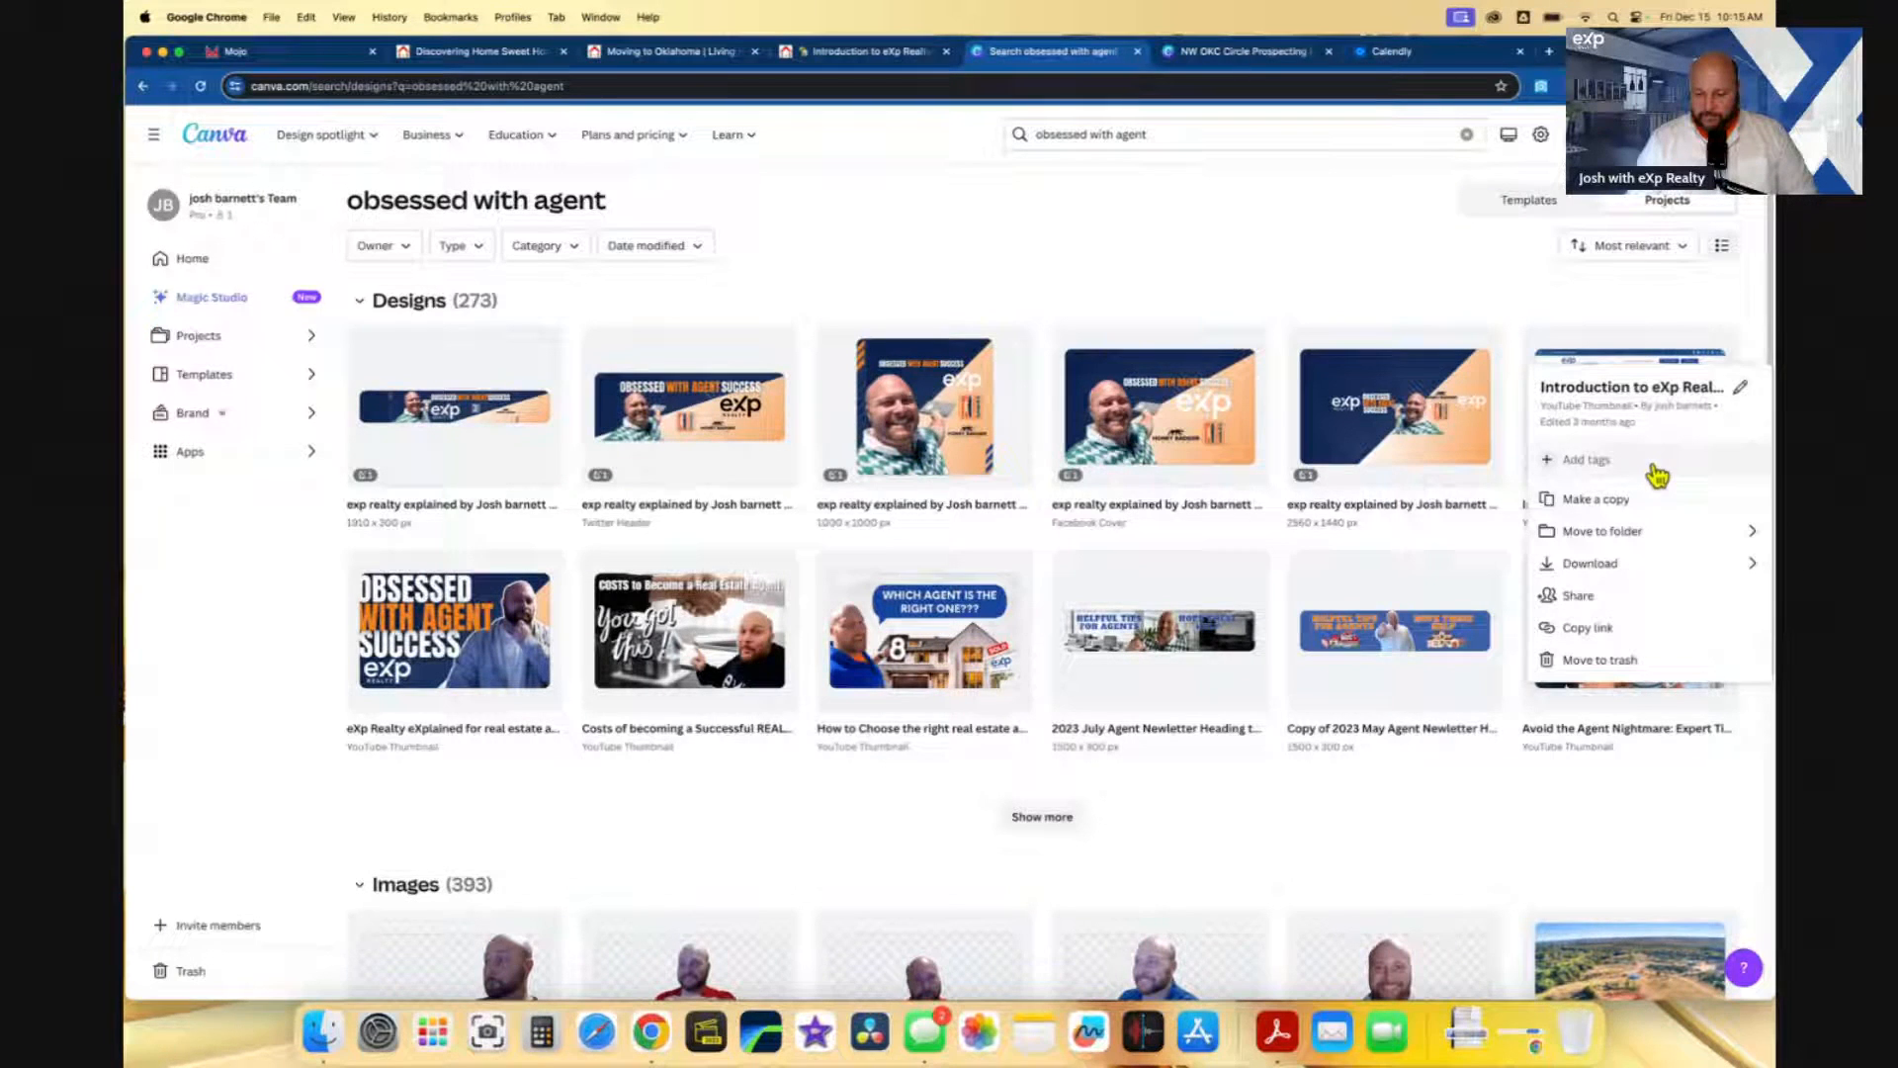
{"action": "left_click", "coordinate": [1656, 566]}
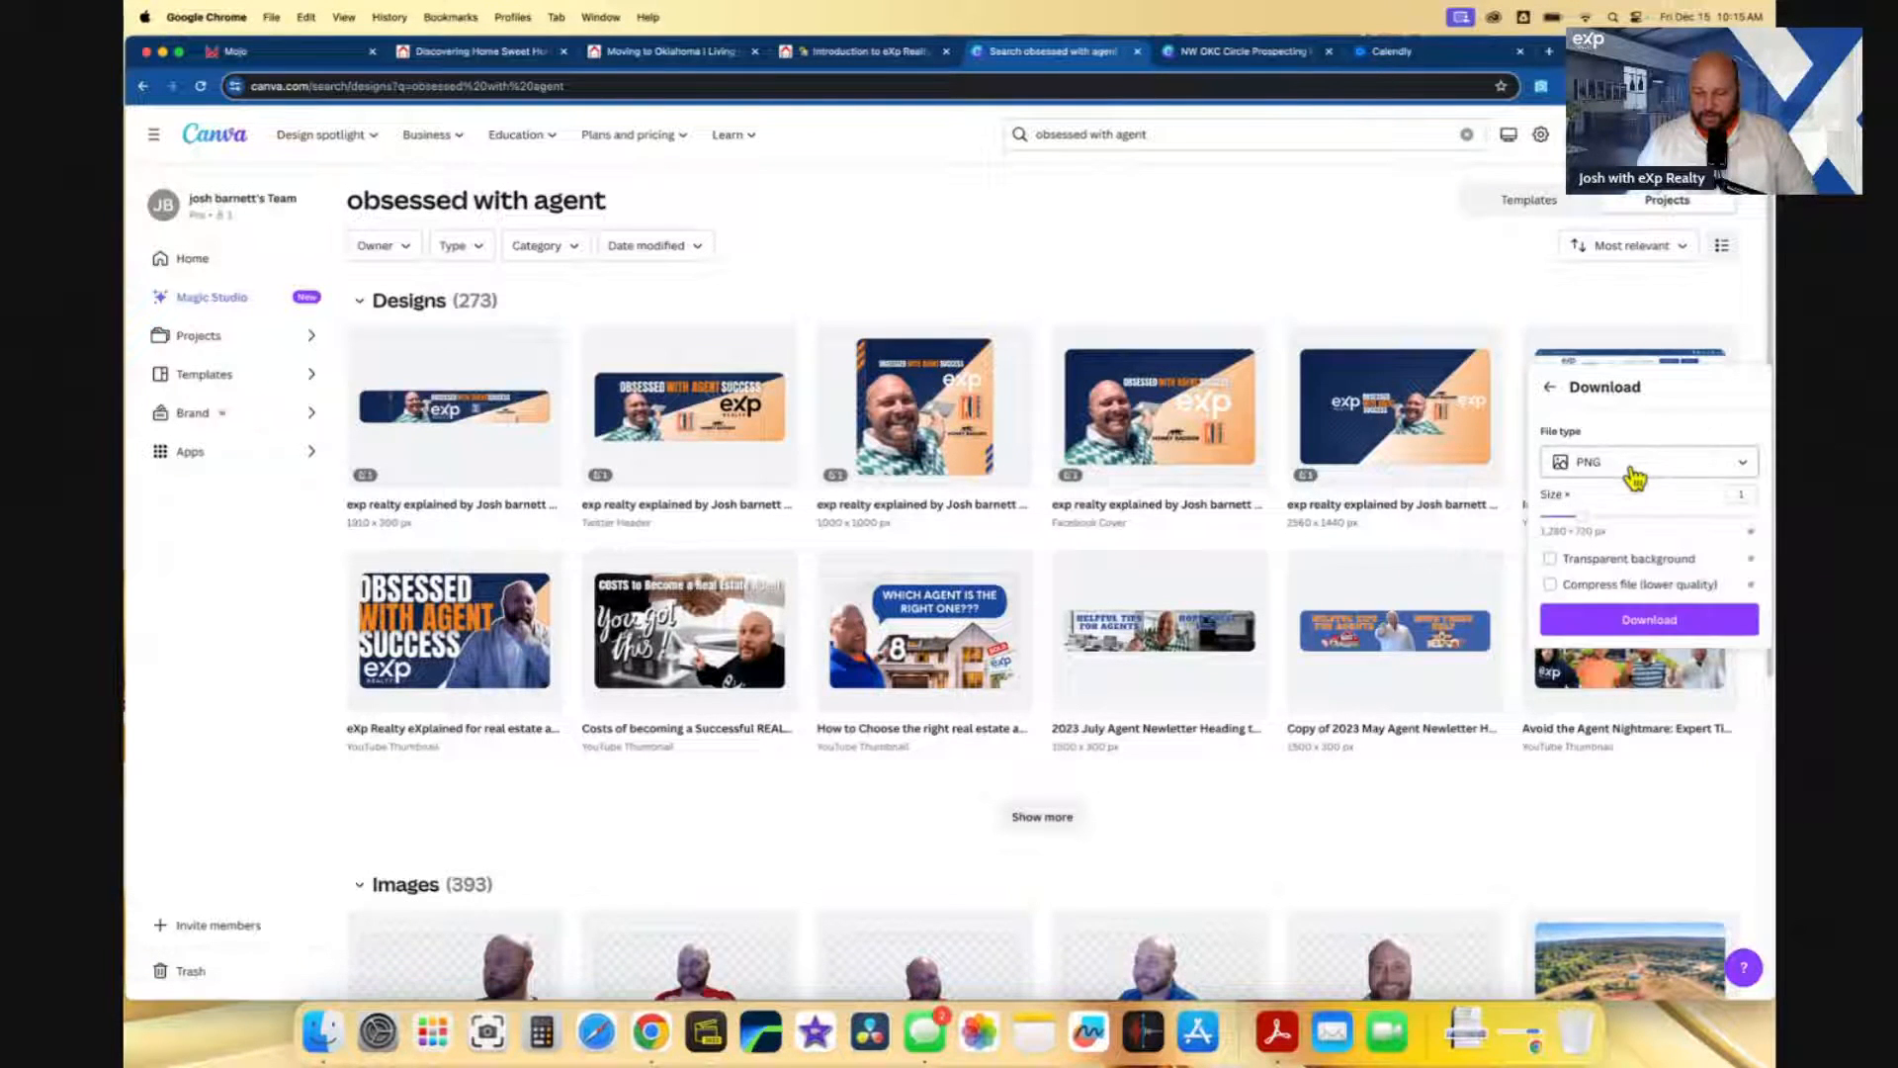
{"action": "left_click", "coordinate": [1641, 463]}
{"action": "left_click", "coordinate": [1621, 516]}
{"action": "left_click", "coordinate": [1631, 631]}
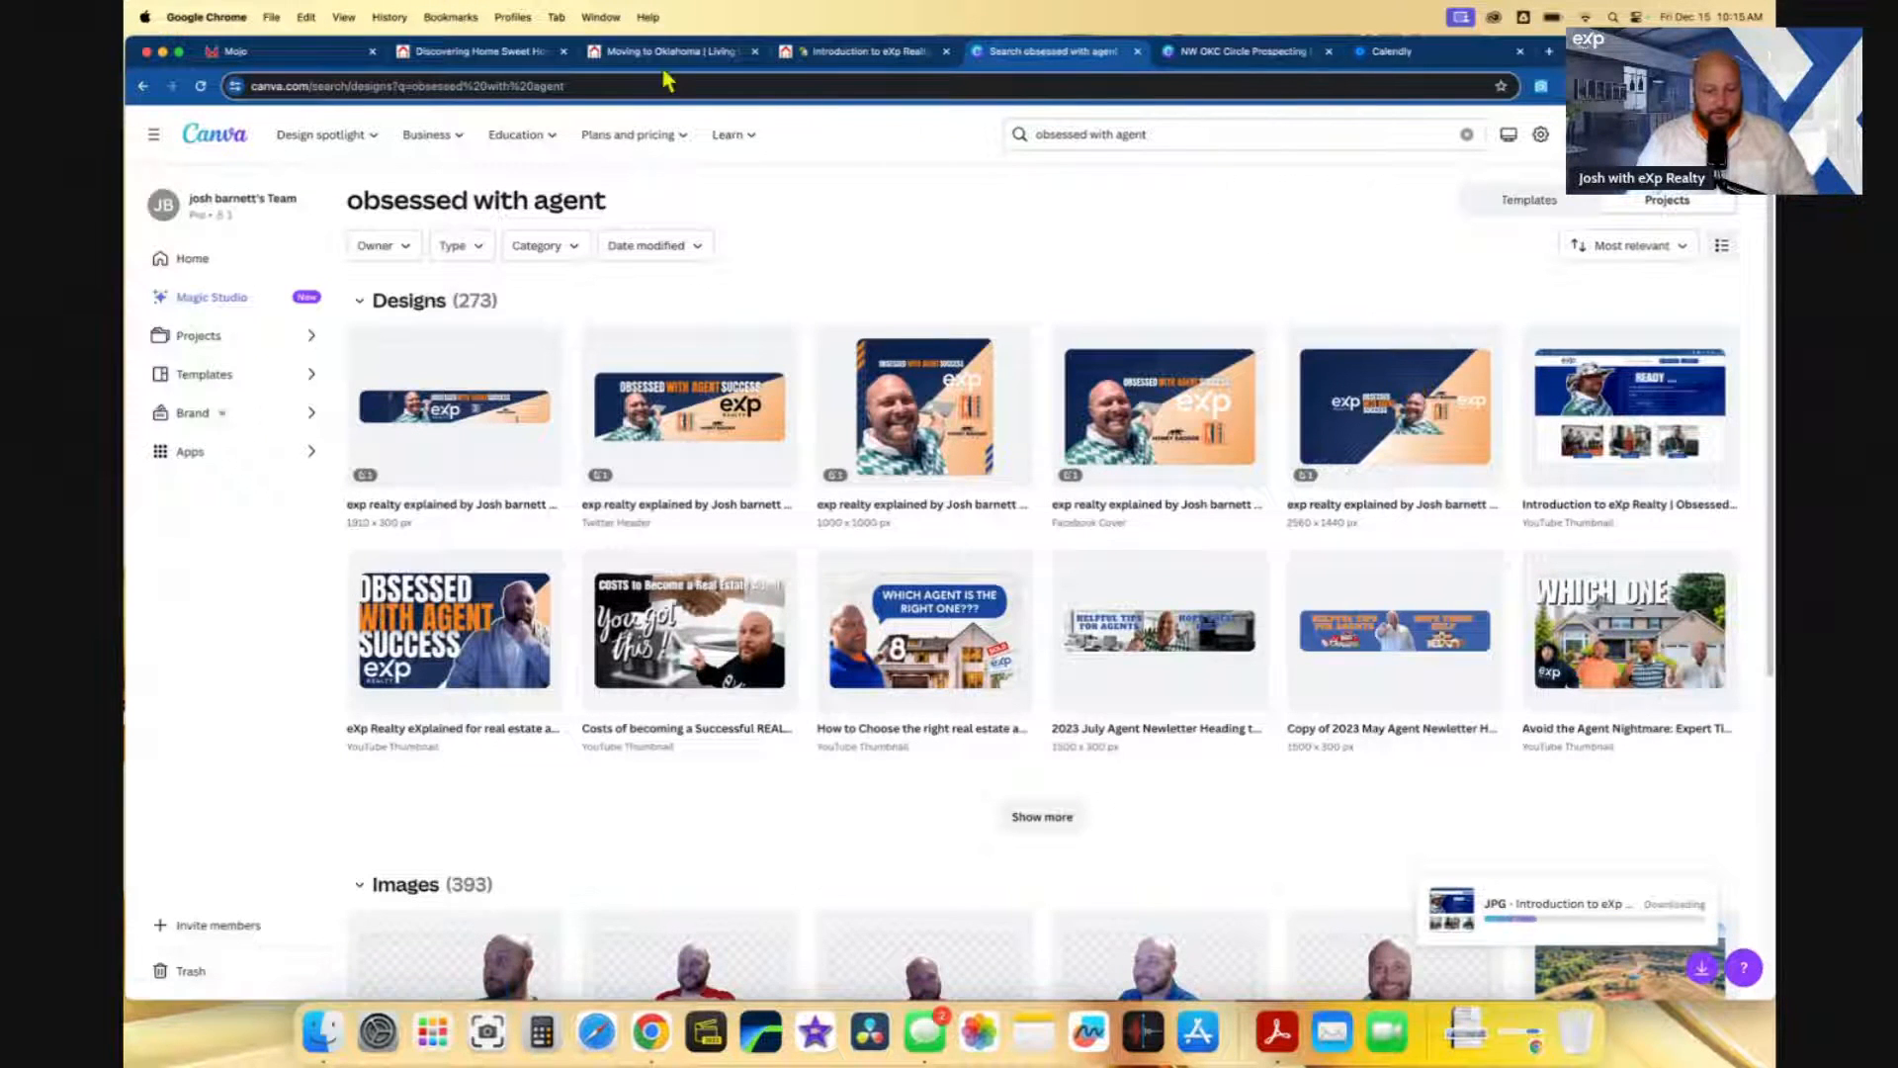
{"action": "left_click", "coordinate": [279, 51]}
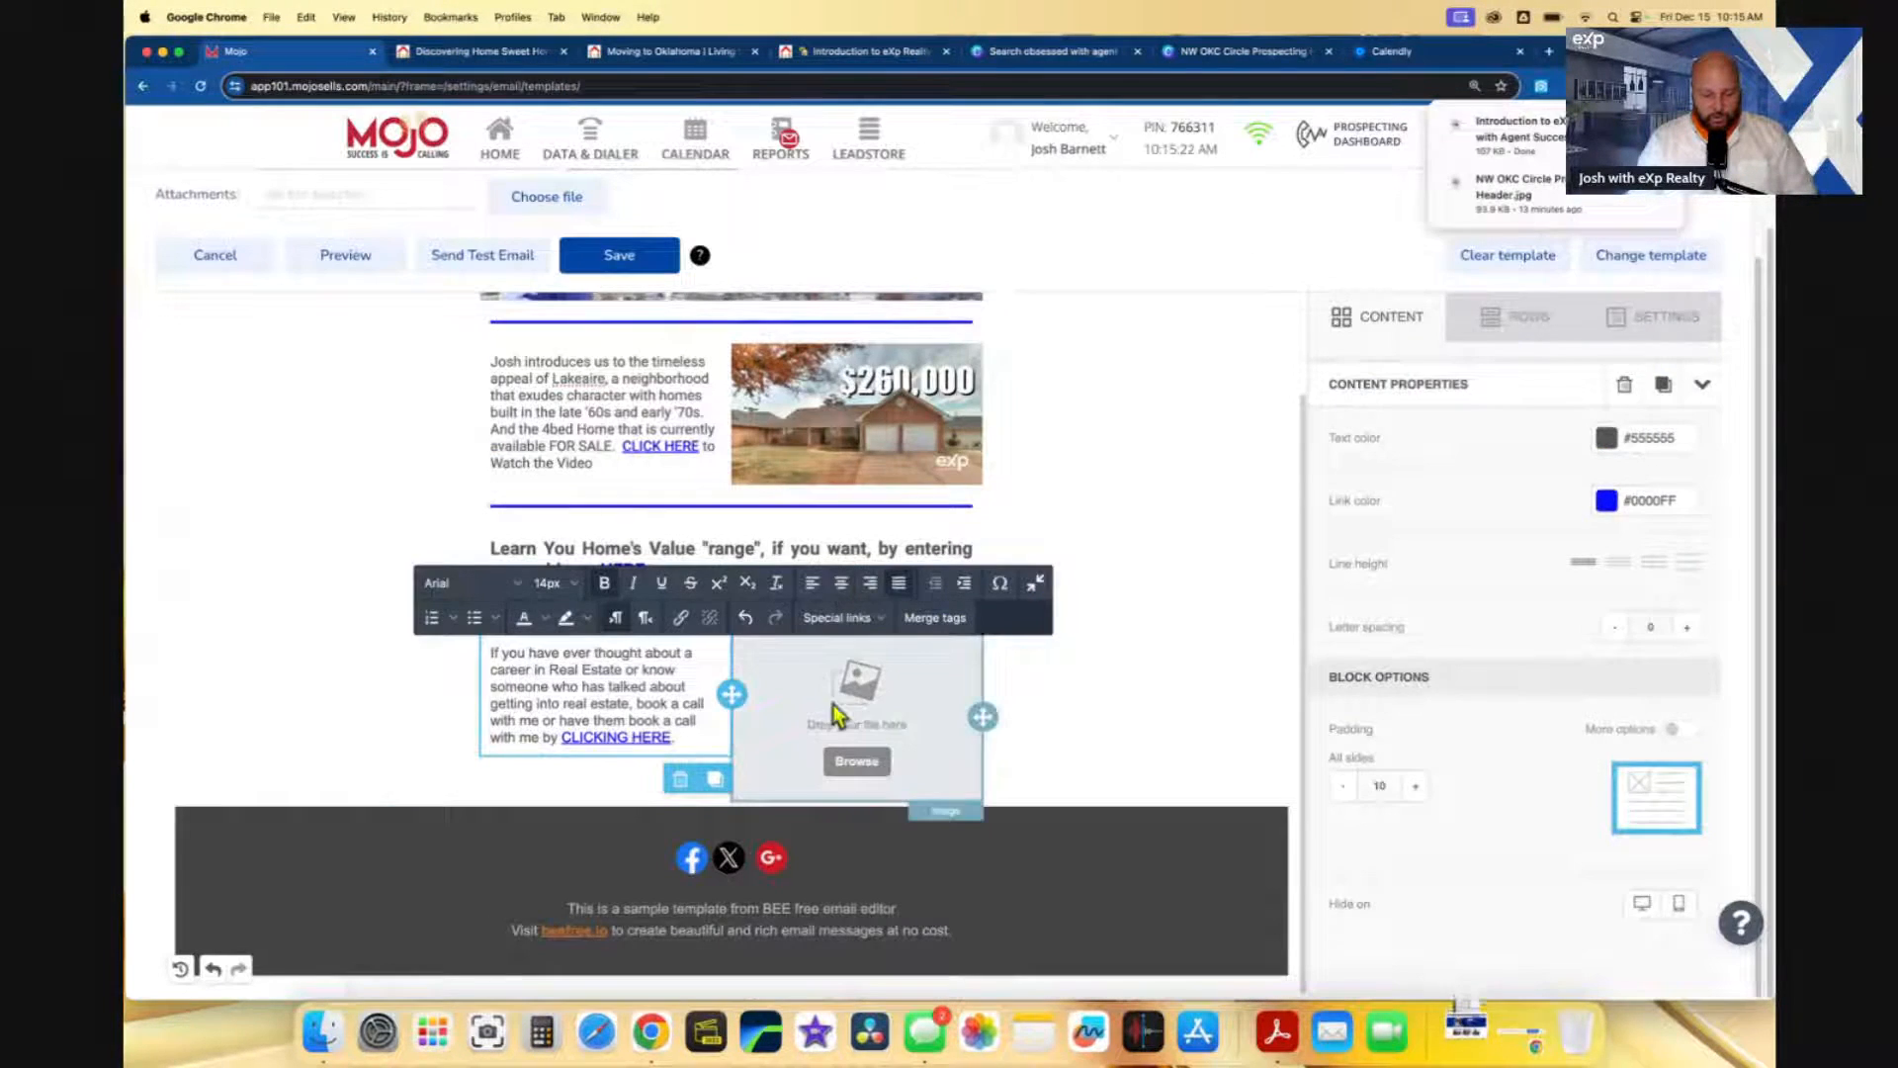
- Upload the Introduction to eXp Realty JPG, insert it beside the career text, and select the footer text
{"action": "left_click", "coordinate": [856, 761]}
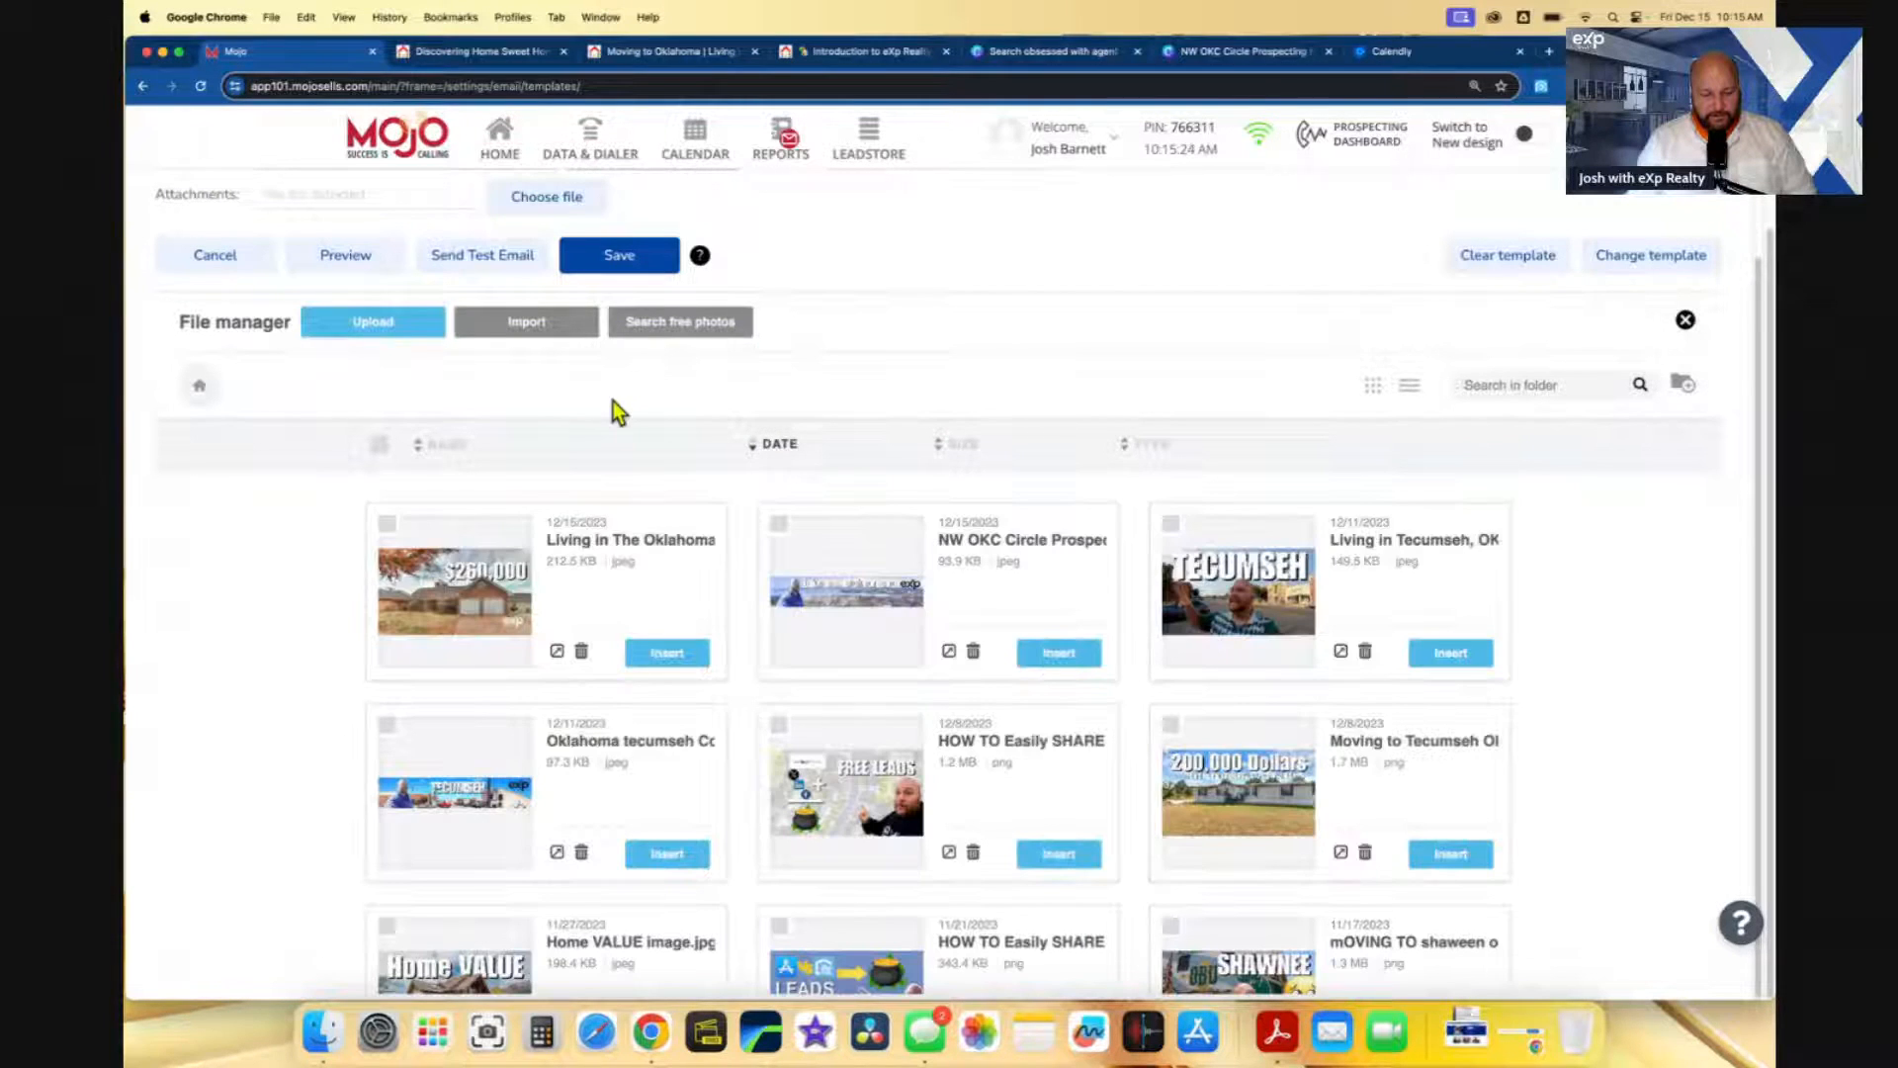
{"action": "left_click", "coordinate": [401, 336]}
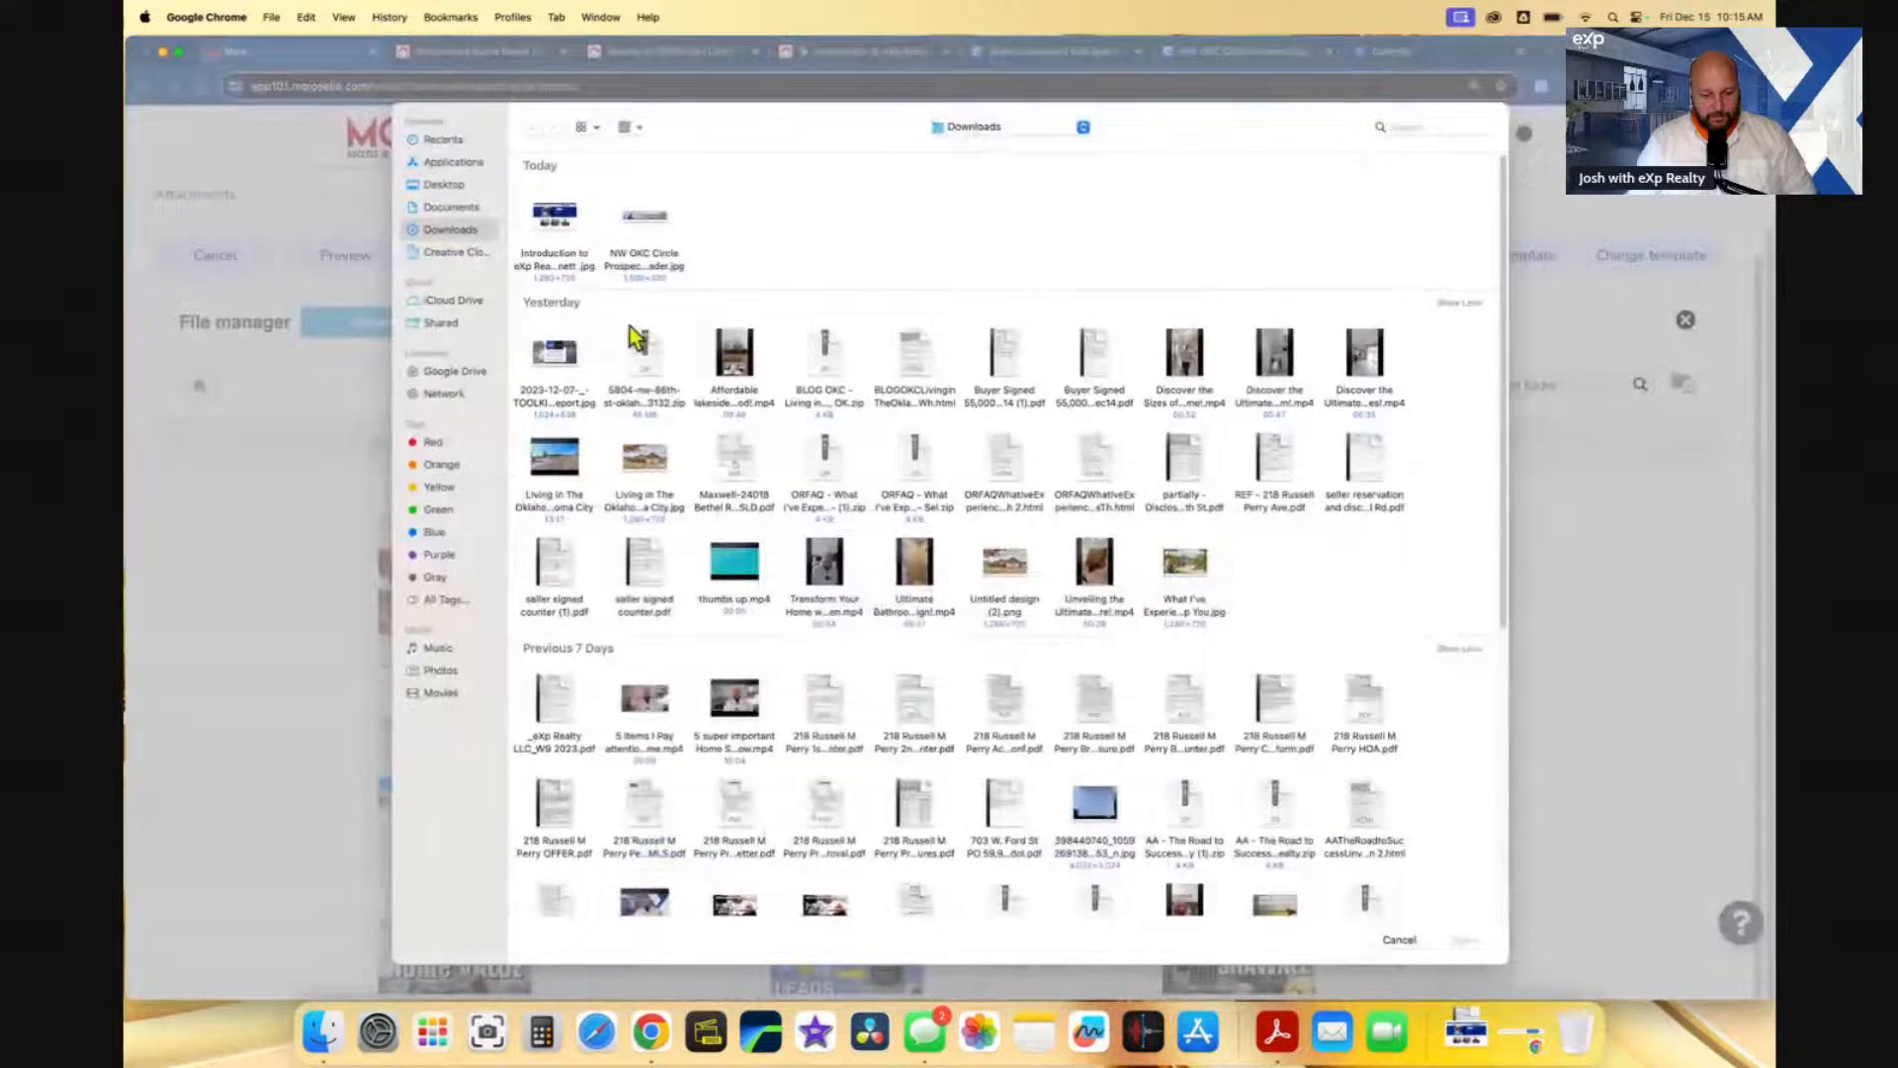
{"action": "left_click", "coordinate": [549, 257]}
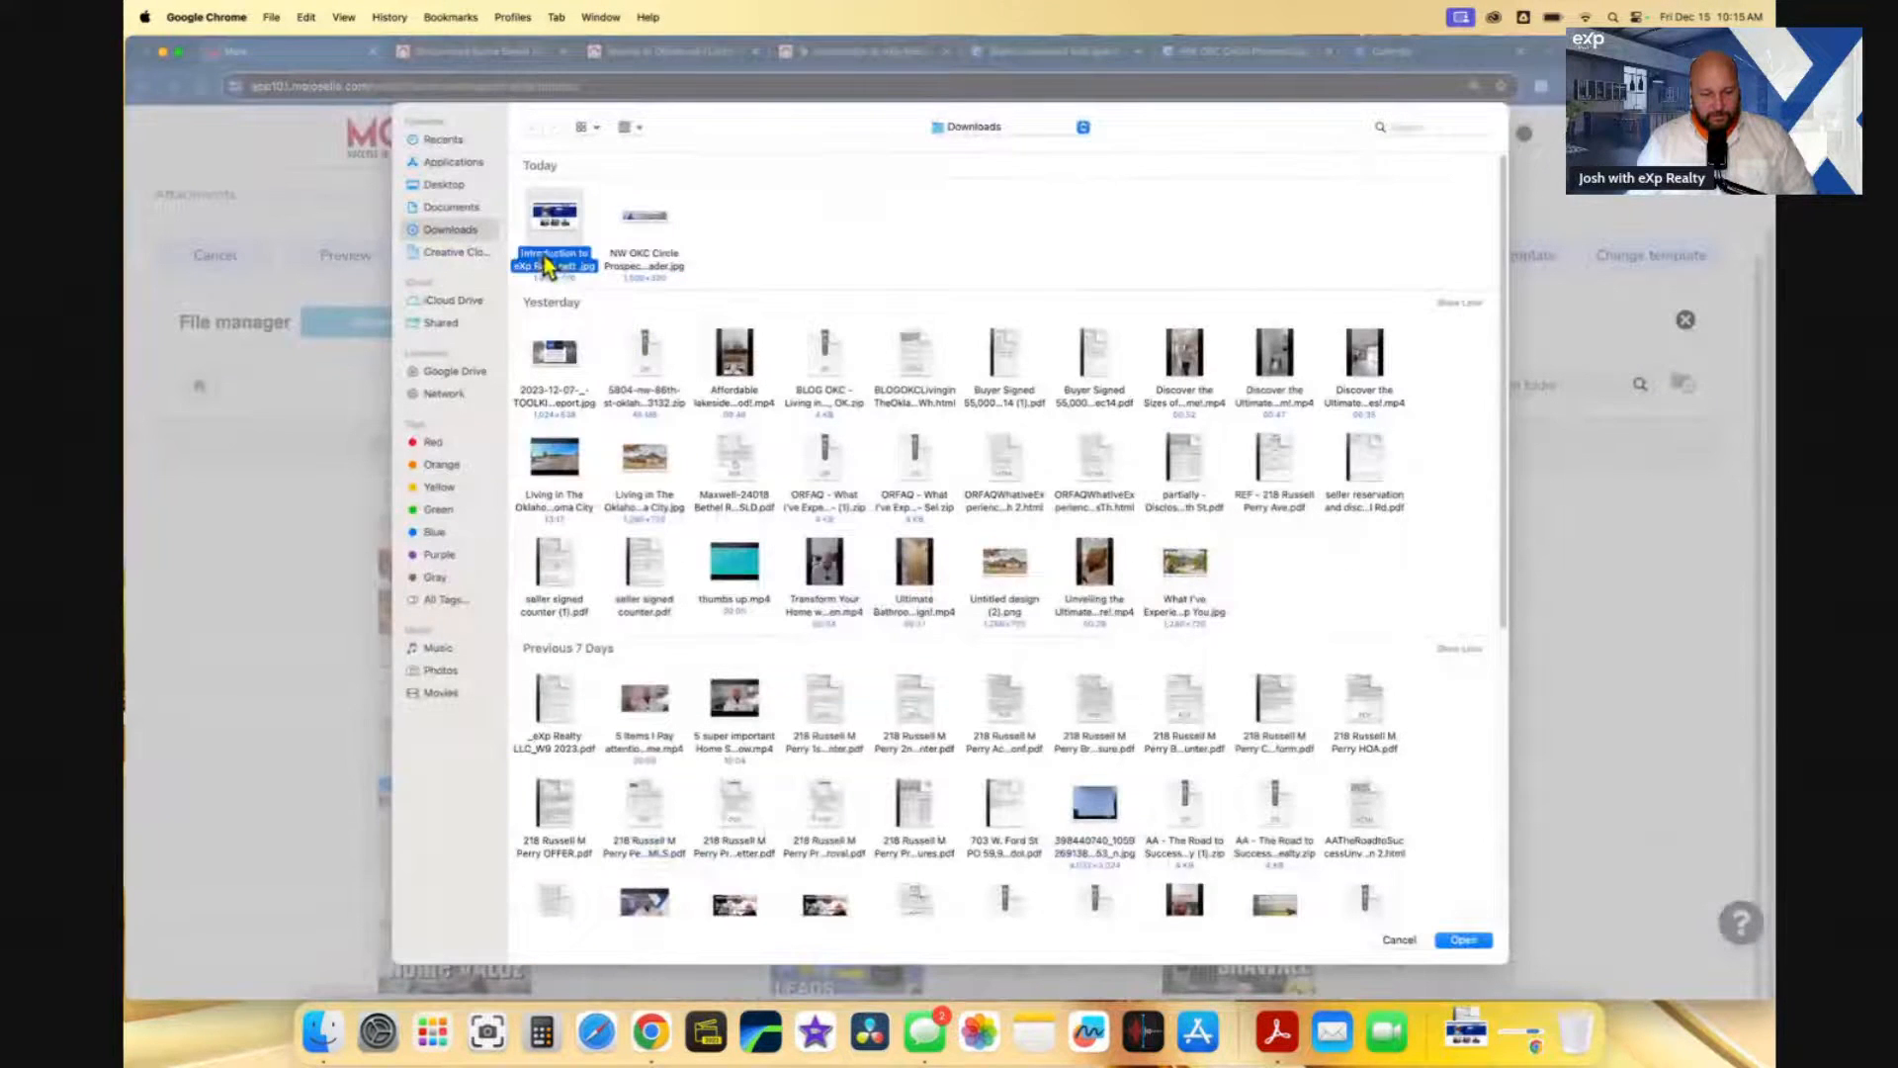
{"action": "left_click", "coordinate": [1485, 947]}
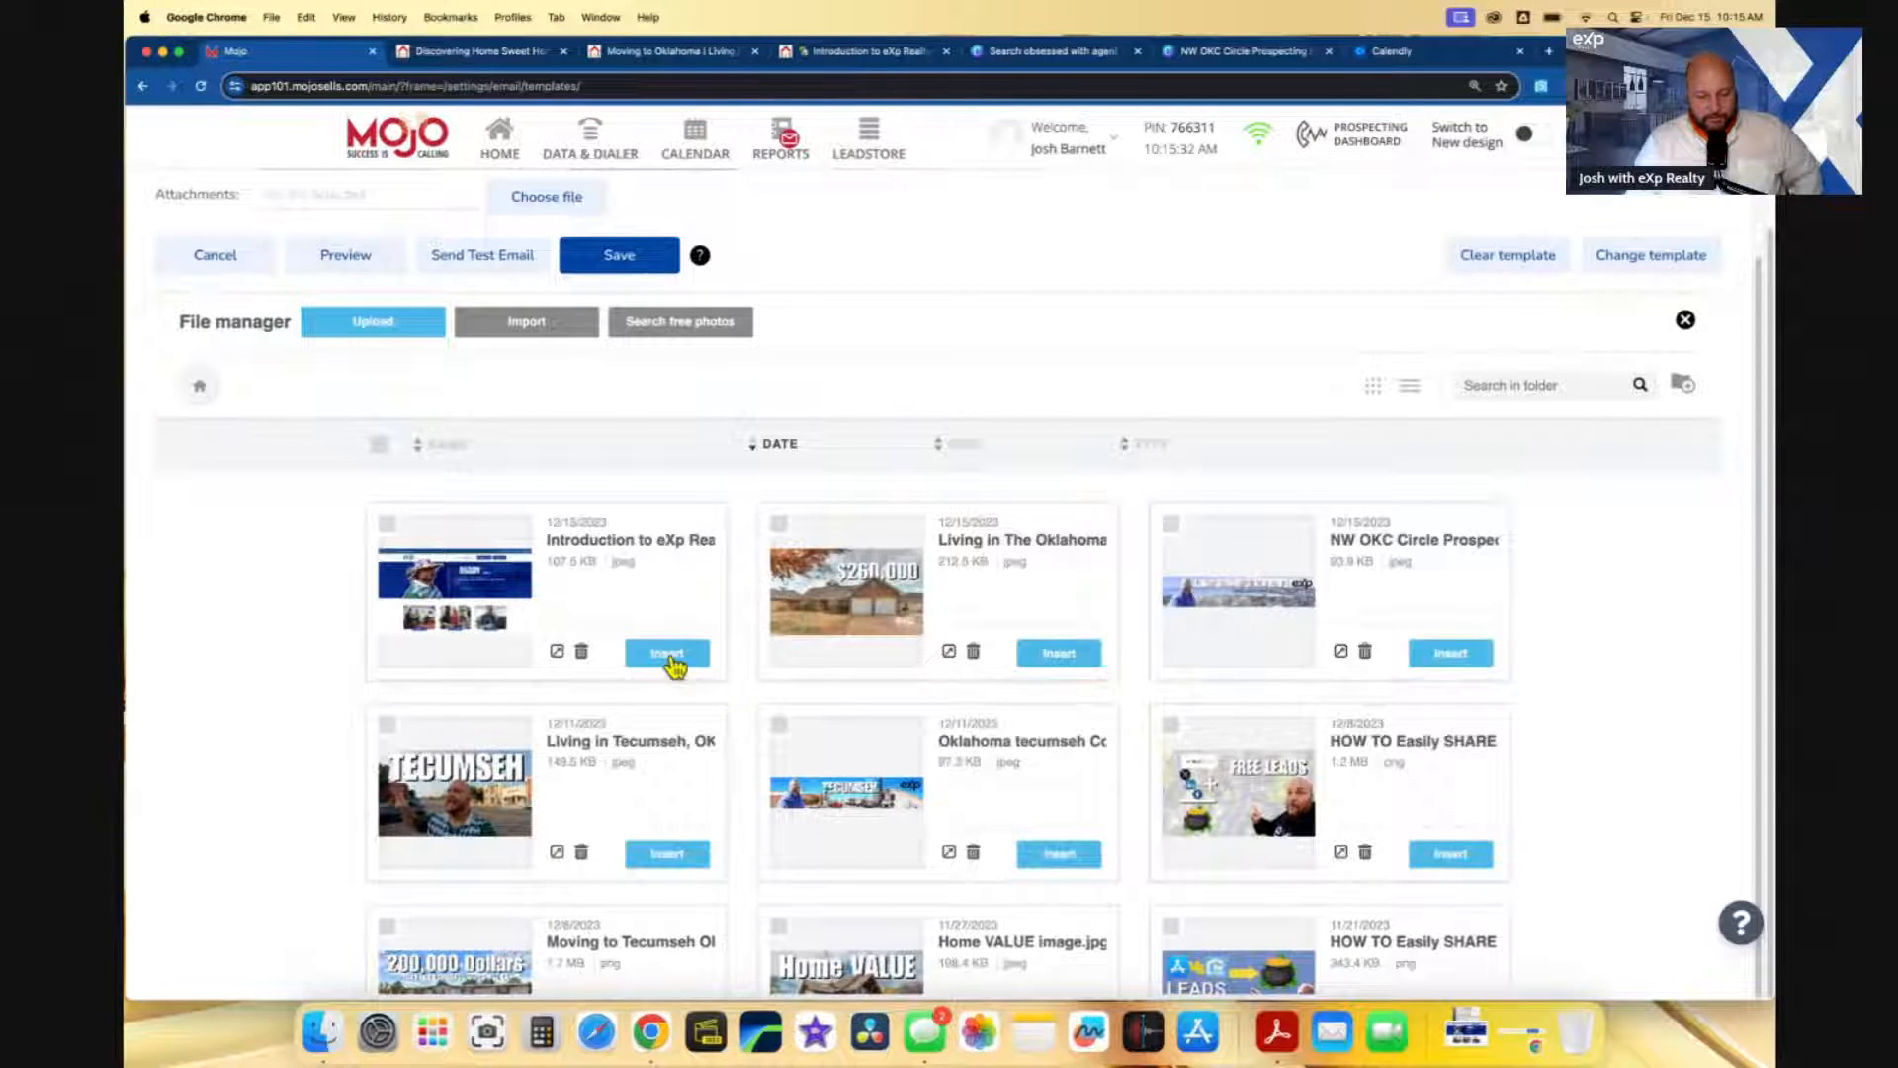
{"action": "left_click", "coordinate": [667, 653]}
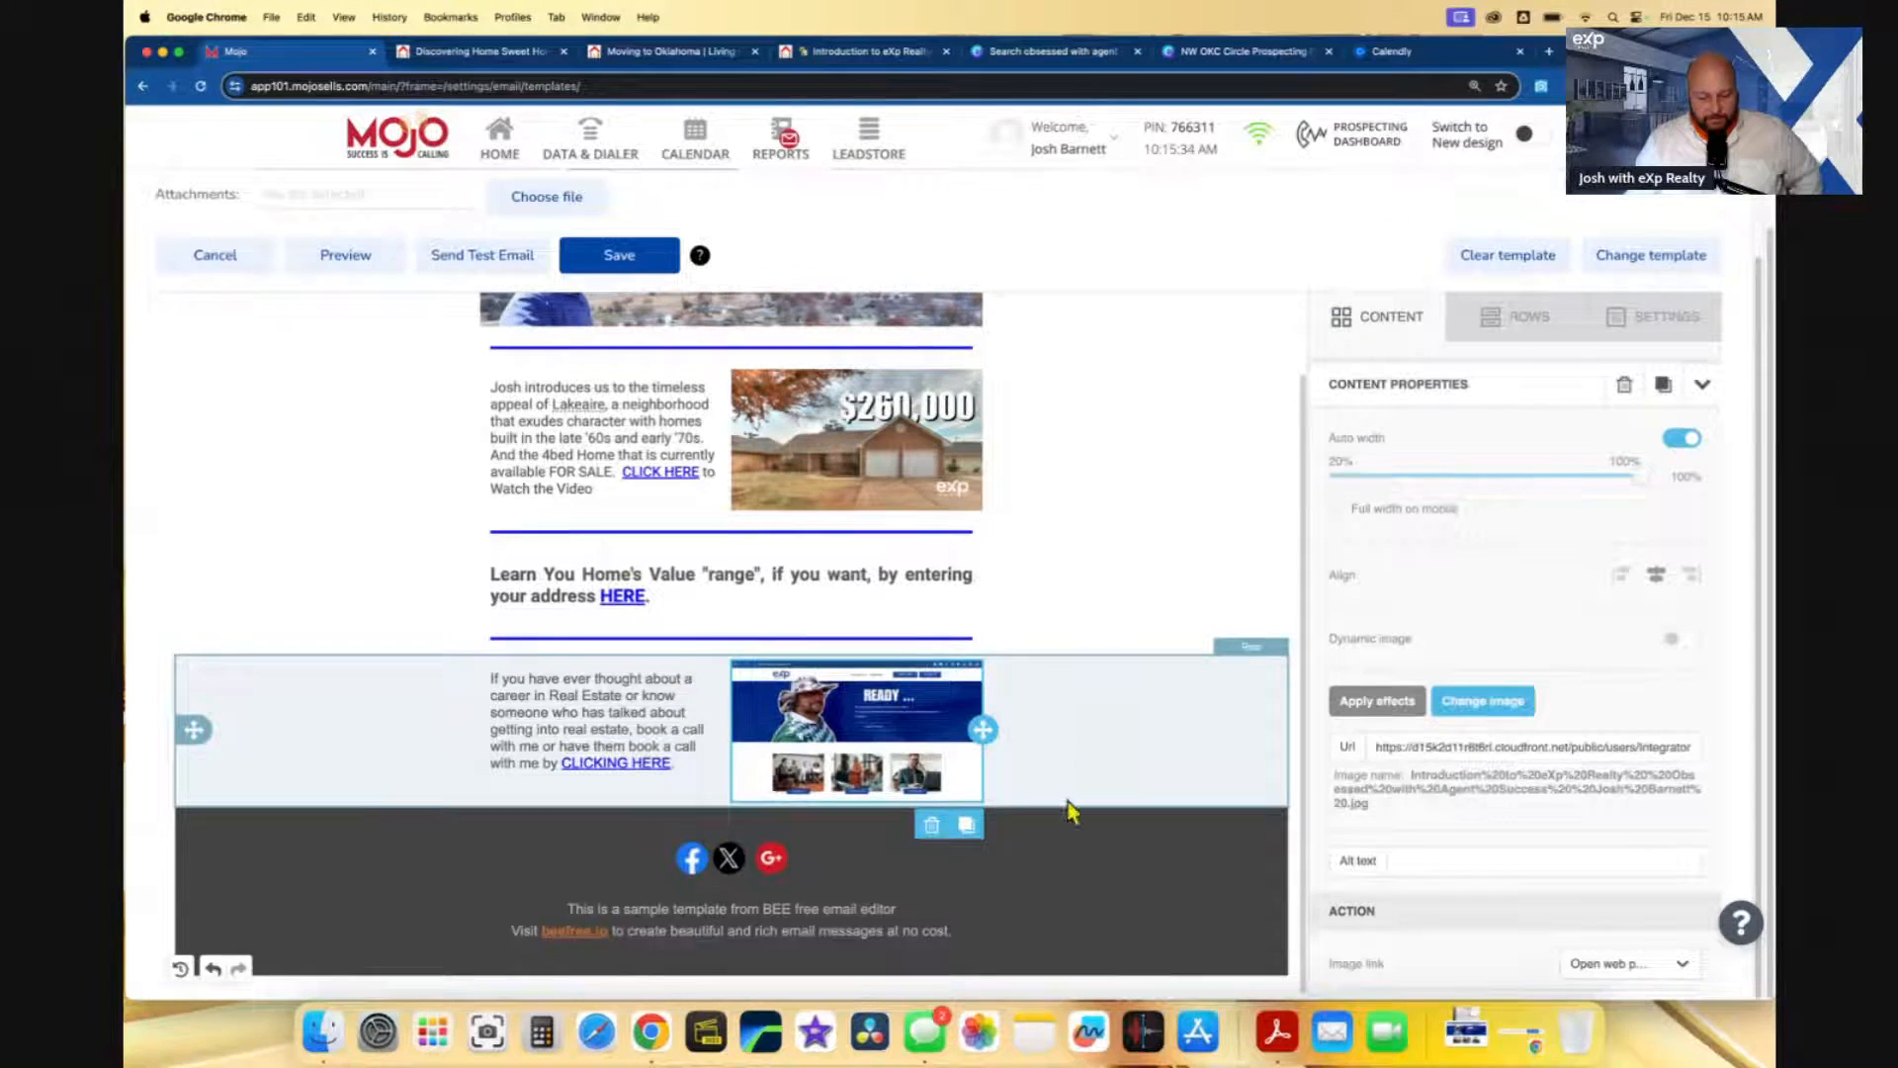
{"action": "left_click", "coordinate": [784, 919]}
{"action": "left_click_drag", "start_coordinate": [951, 912], "coordinate": [592, 896]}
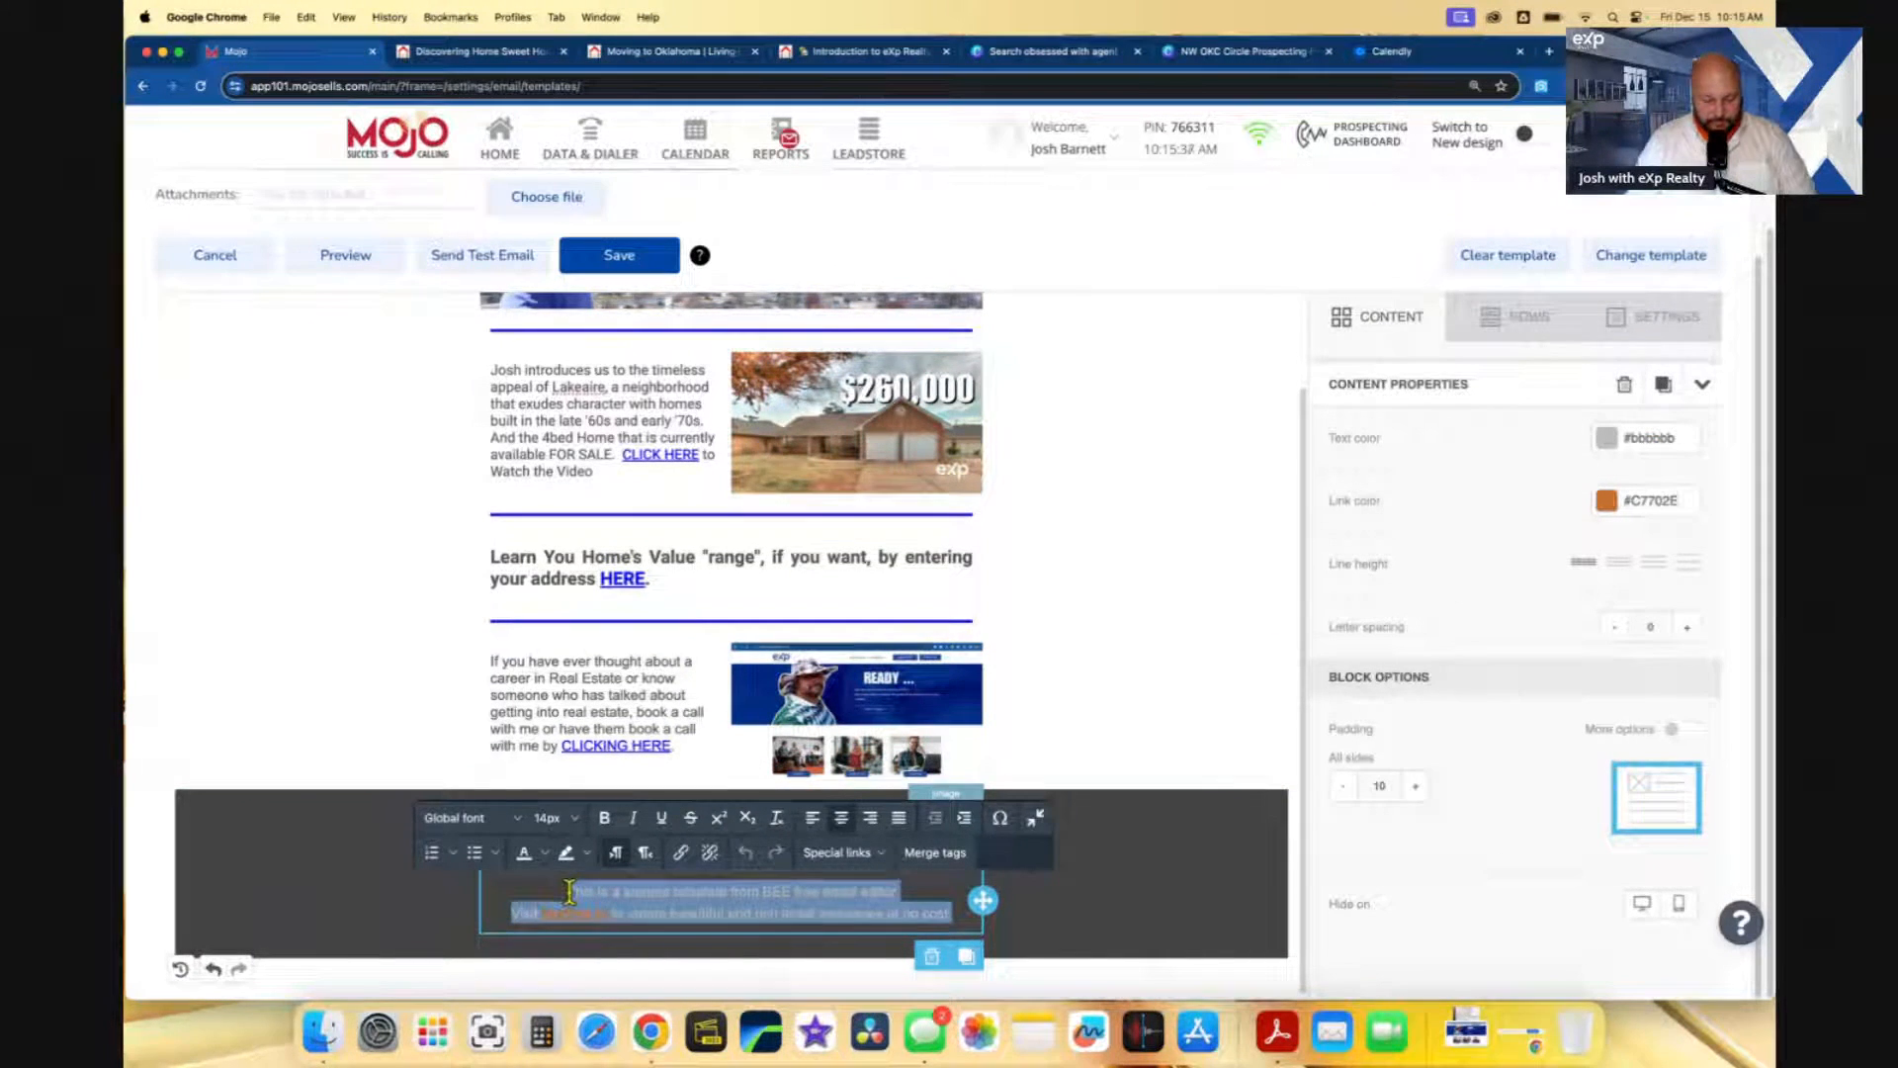
- Replace the footer text with the 'I am a real person…' disclaimer ending in UNSUBSCRIBE
{"action": "key", "text": "BackSpace"}
{"action": "type", "text": "I am a re"}
{"action": "type", "text": "al person and we have spoken about real estate before. I am sending this email only with your permission, please unsubscribe if you no longer wish to re"}
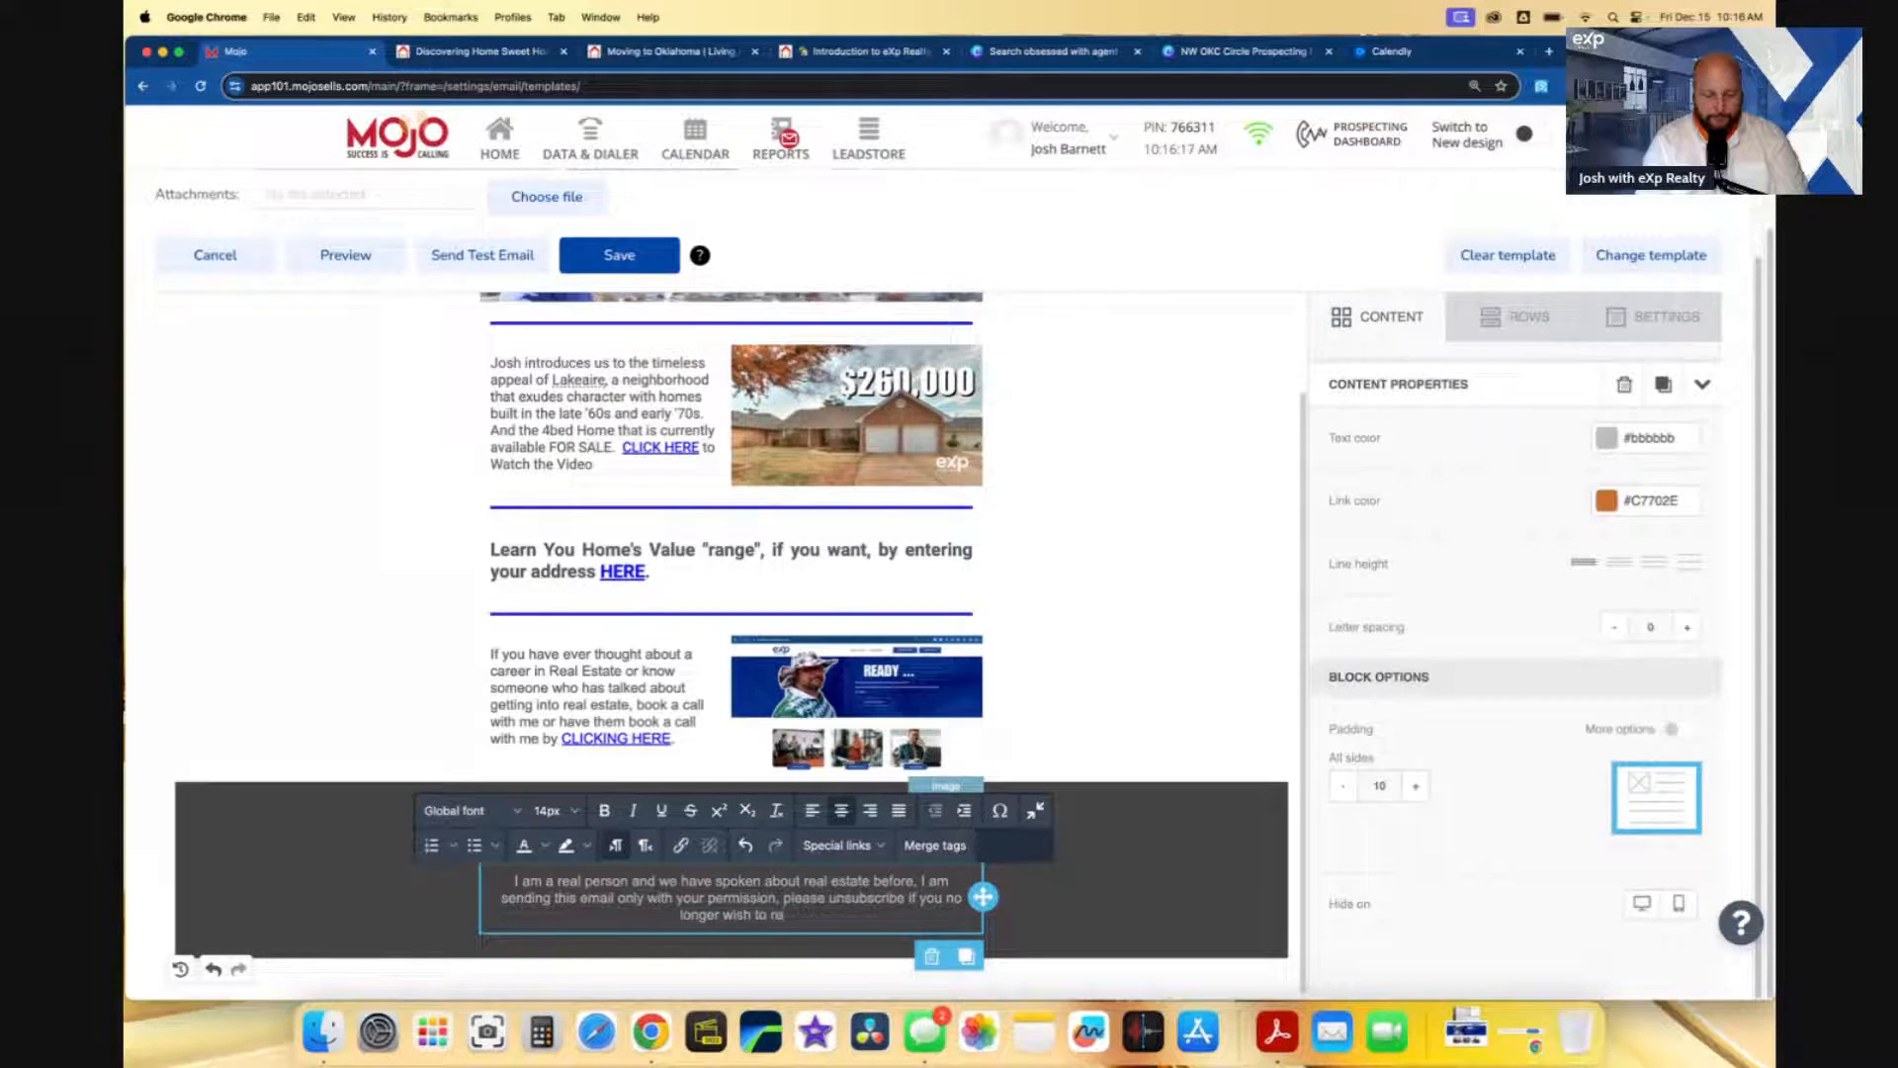
{"action": "type", "text": "ceive these emails."}
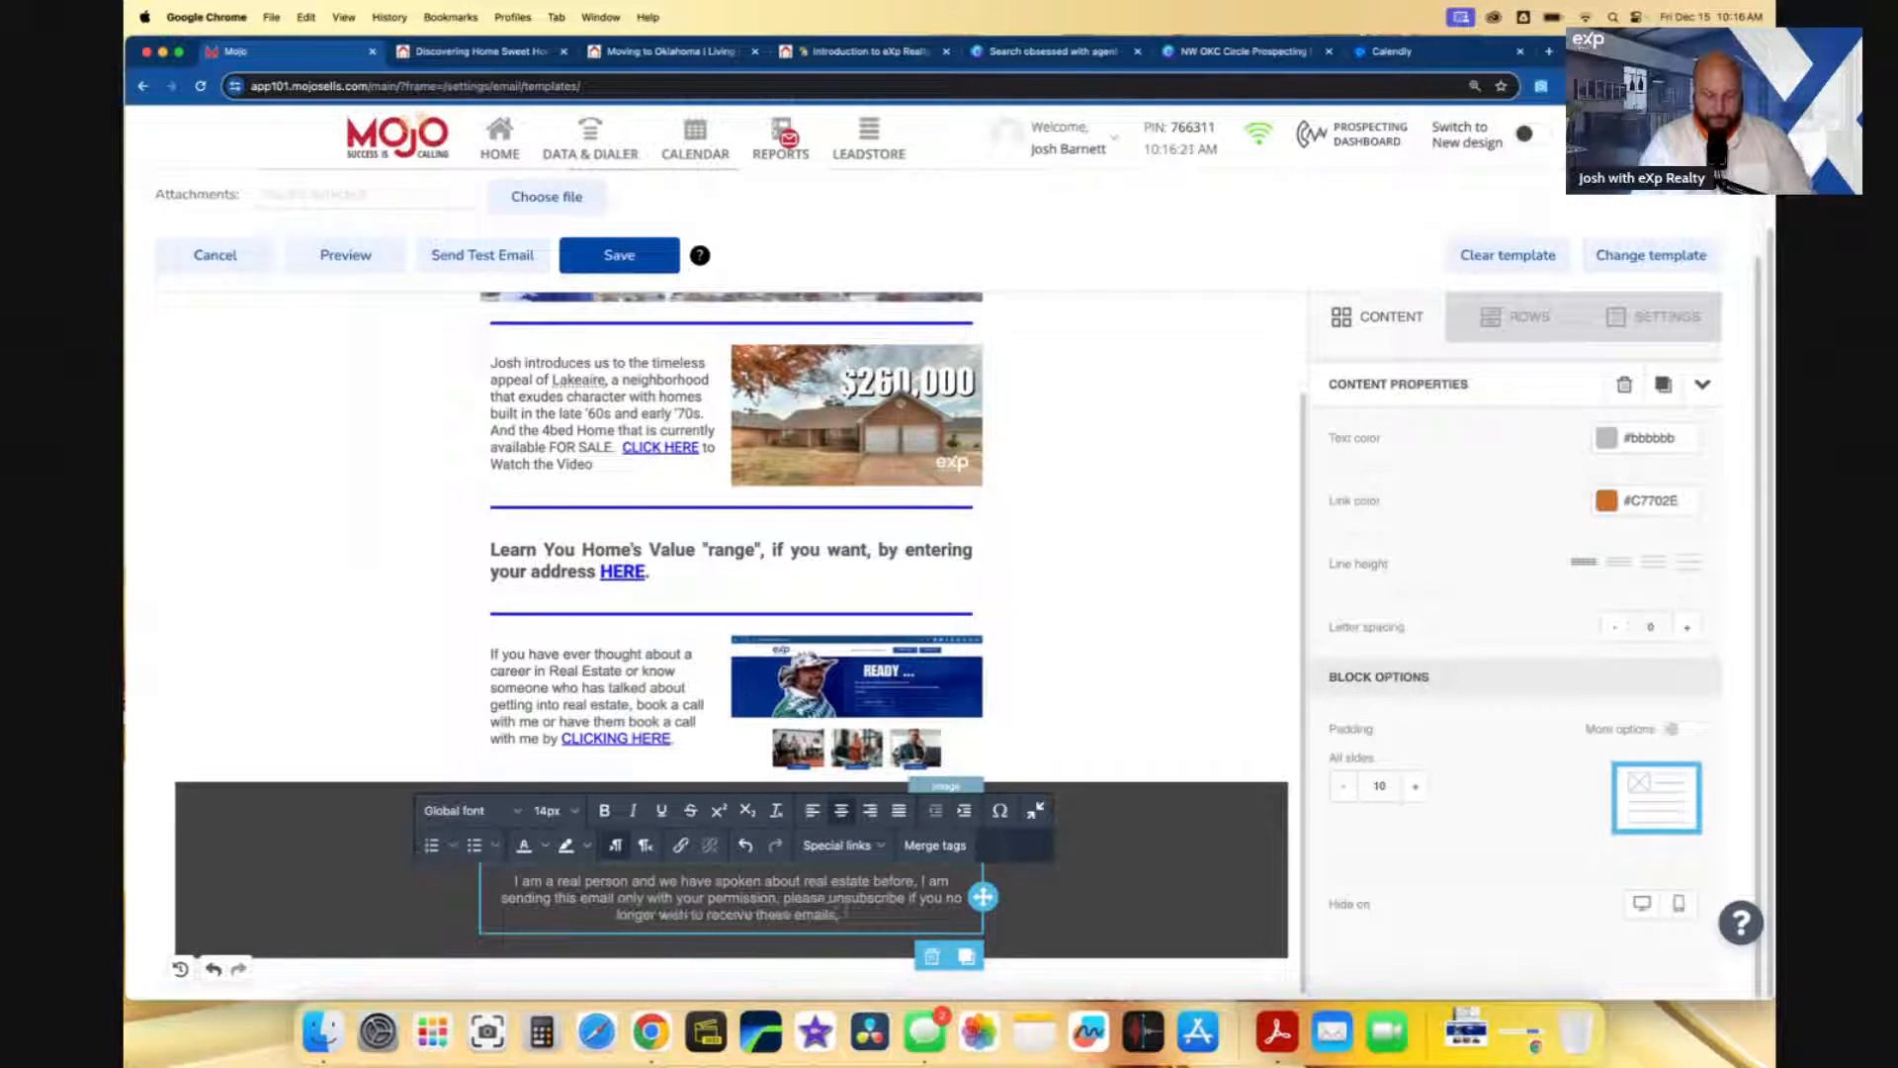
{"action": "type", "text": "  VR Josh"}
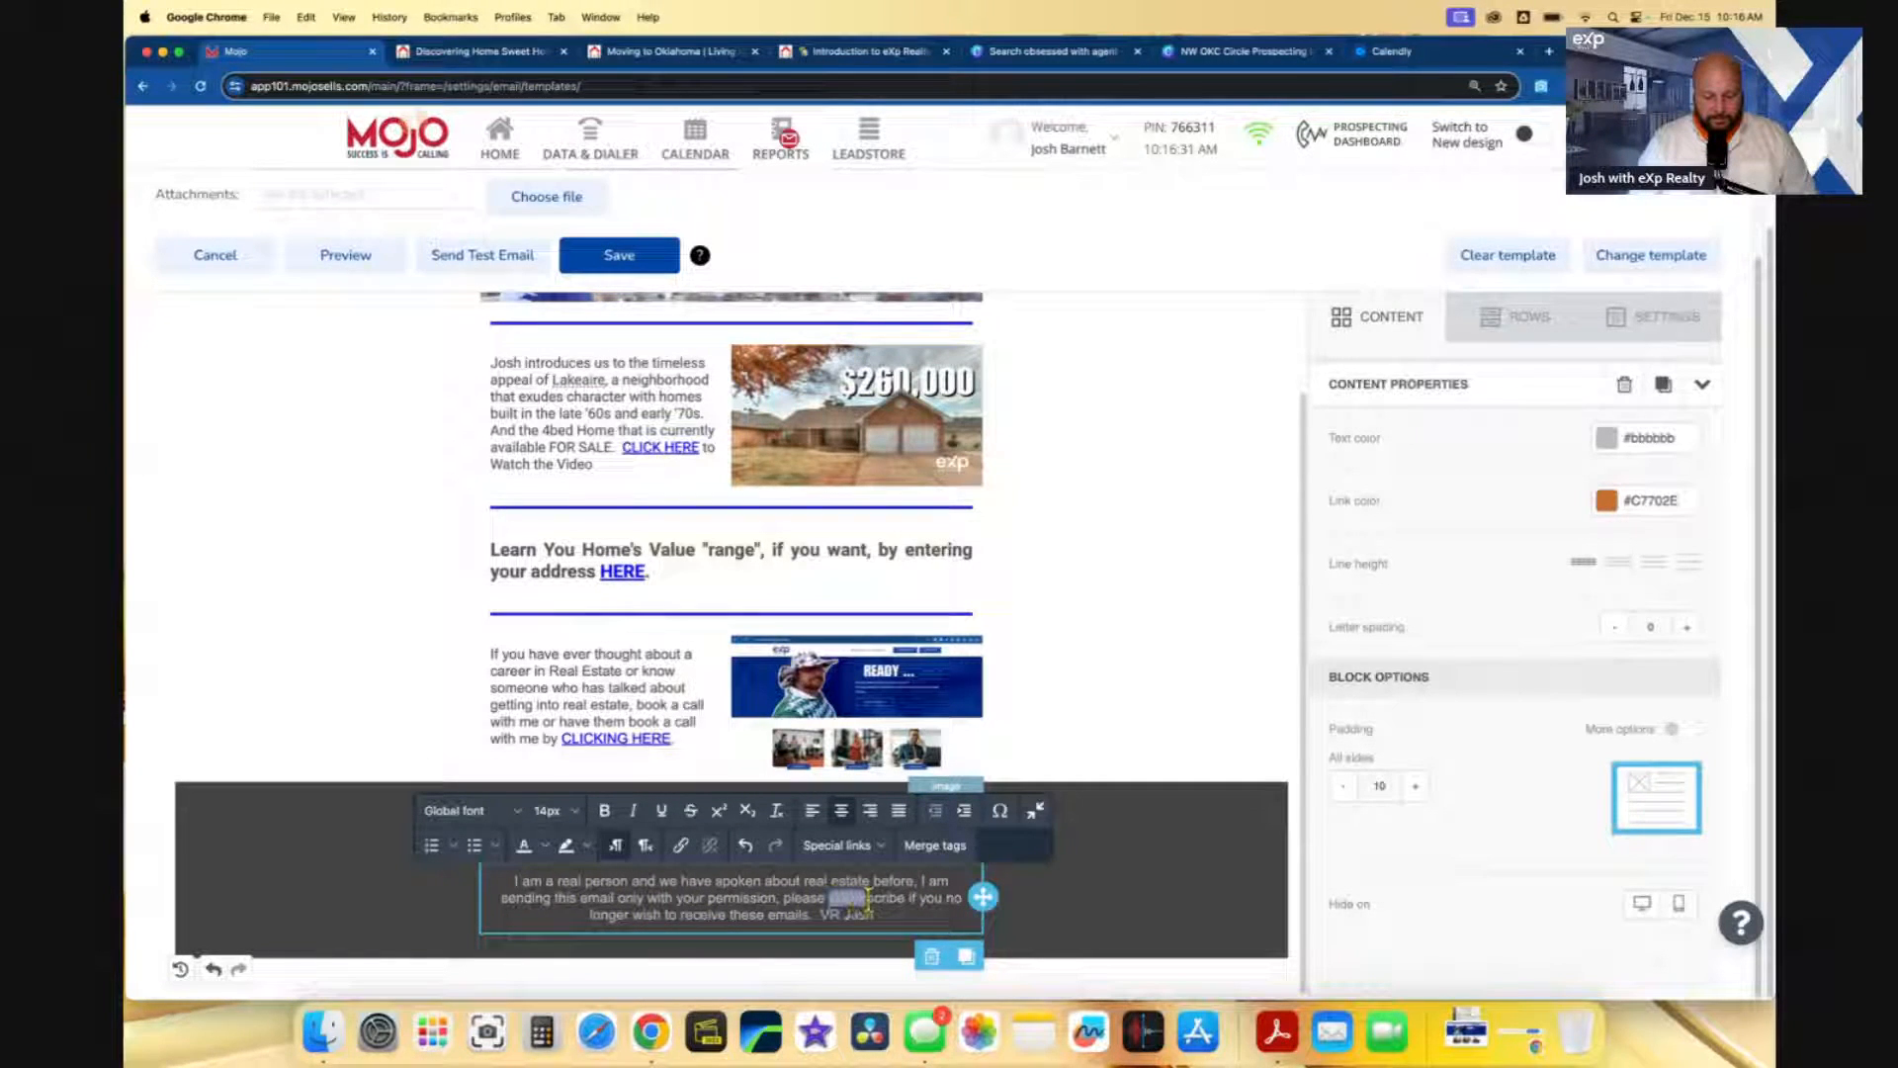
{"action": "type", "text": "UNS"}
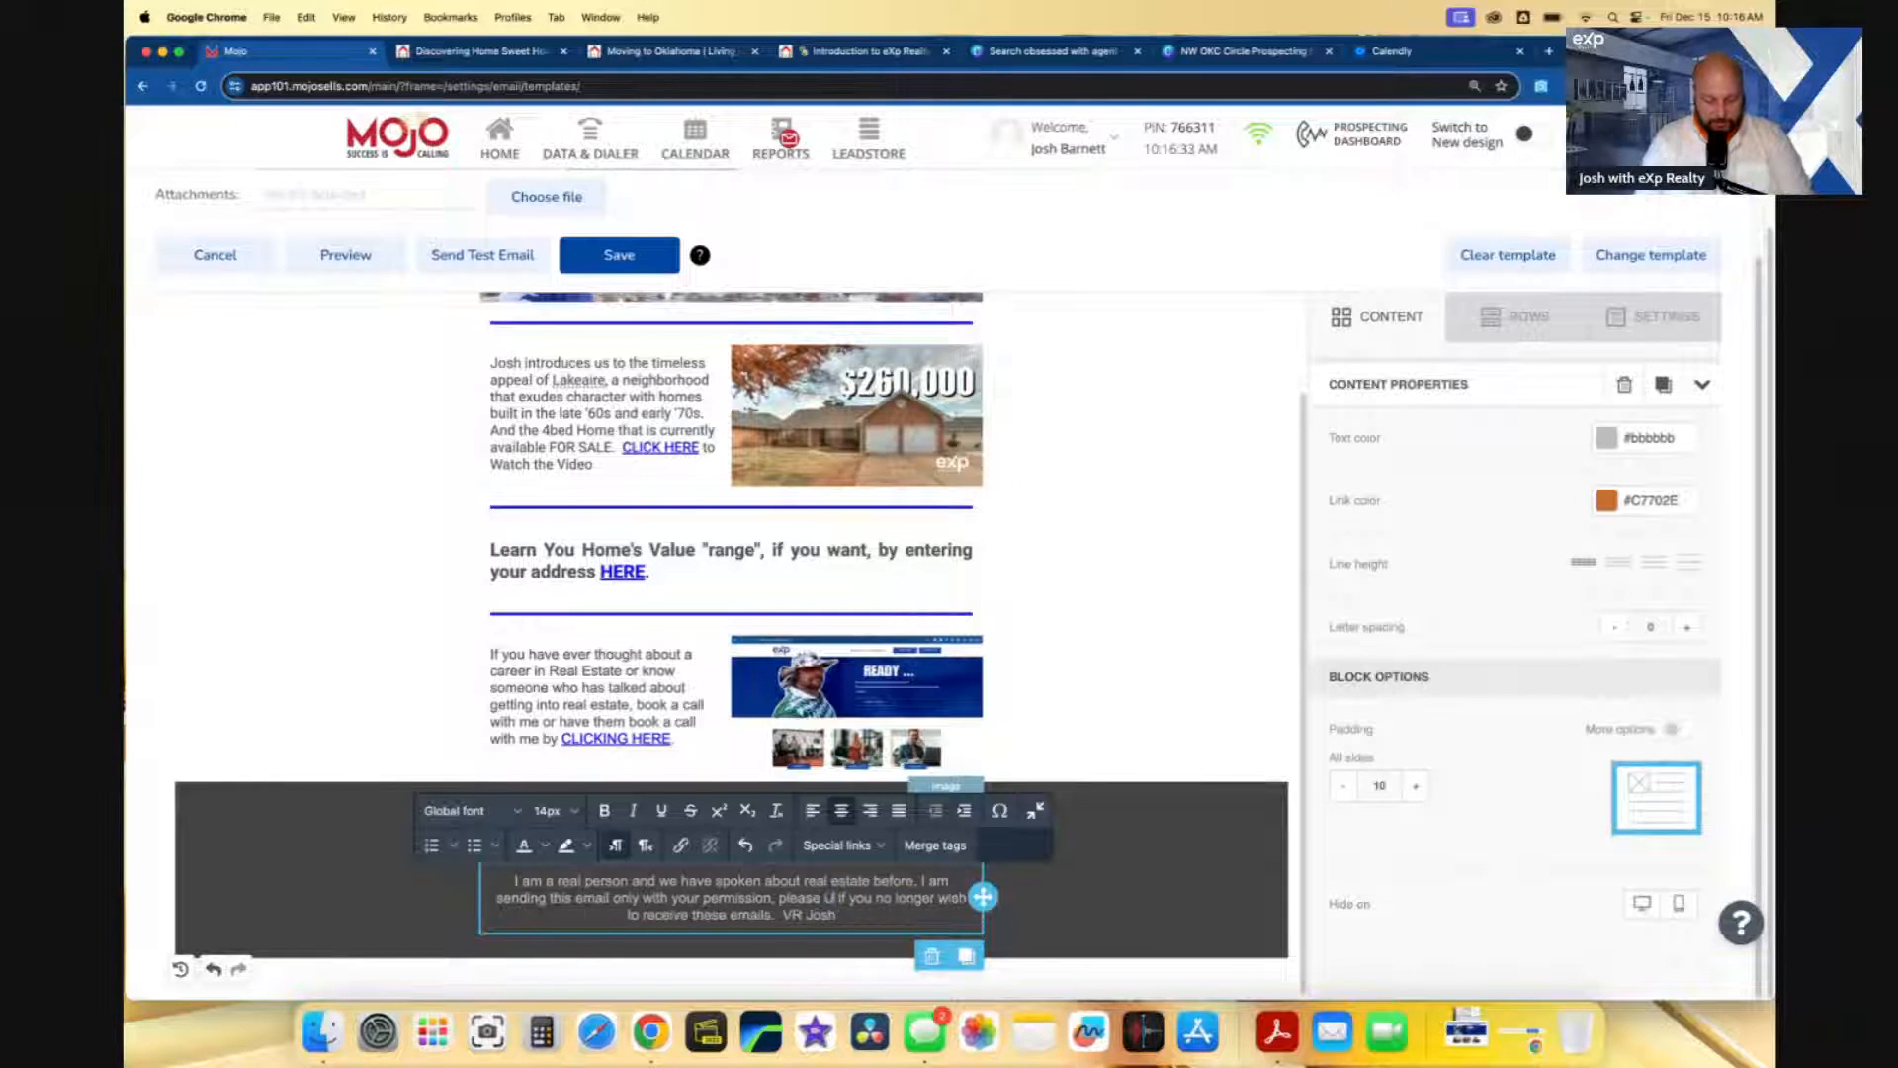
{"action": "type", "text": "UBSCRIBE"}
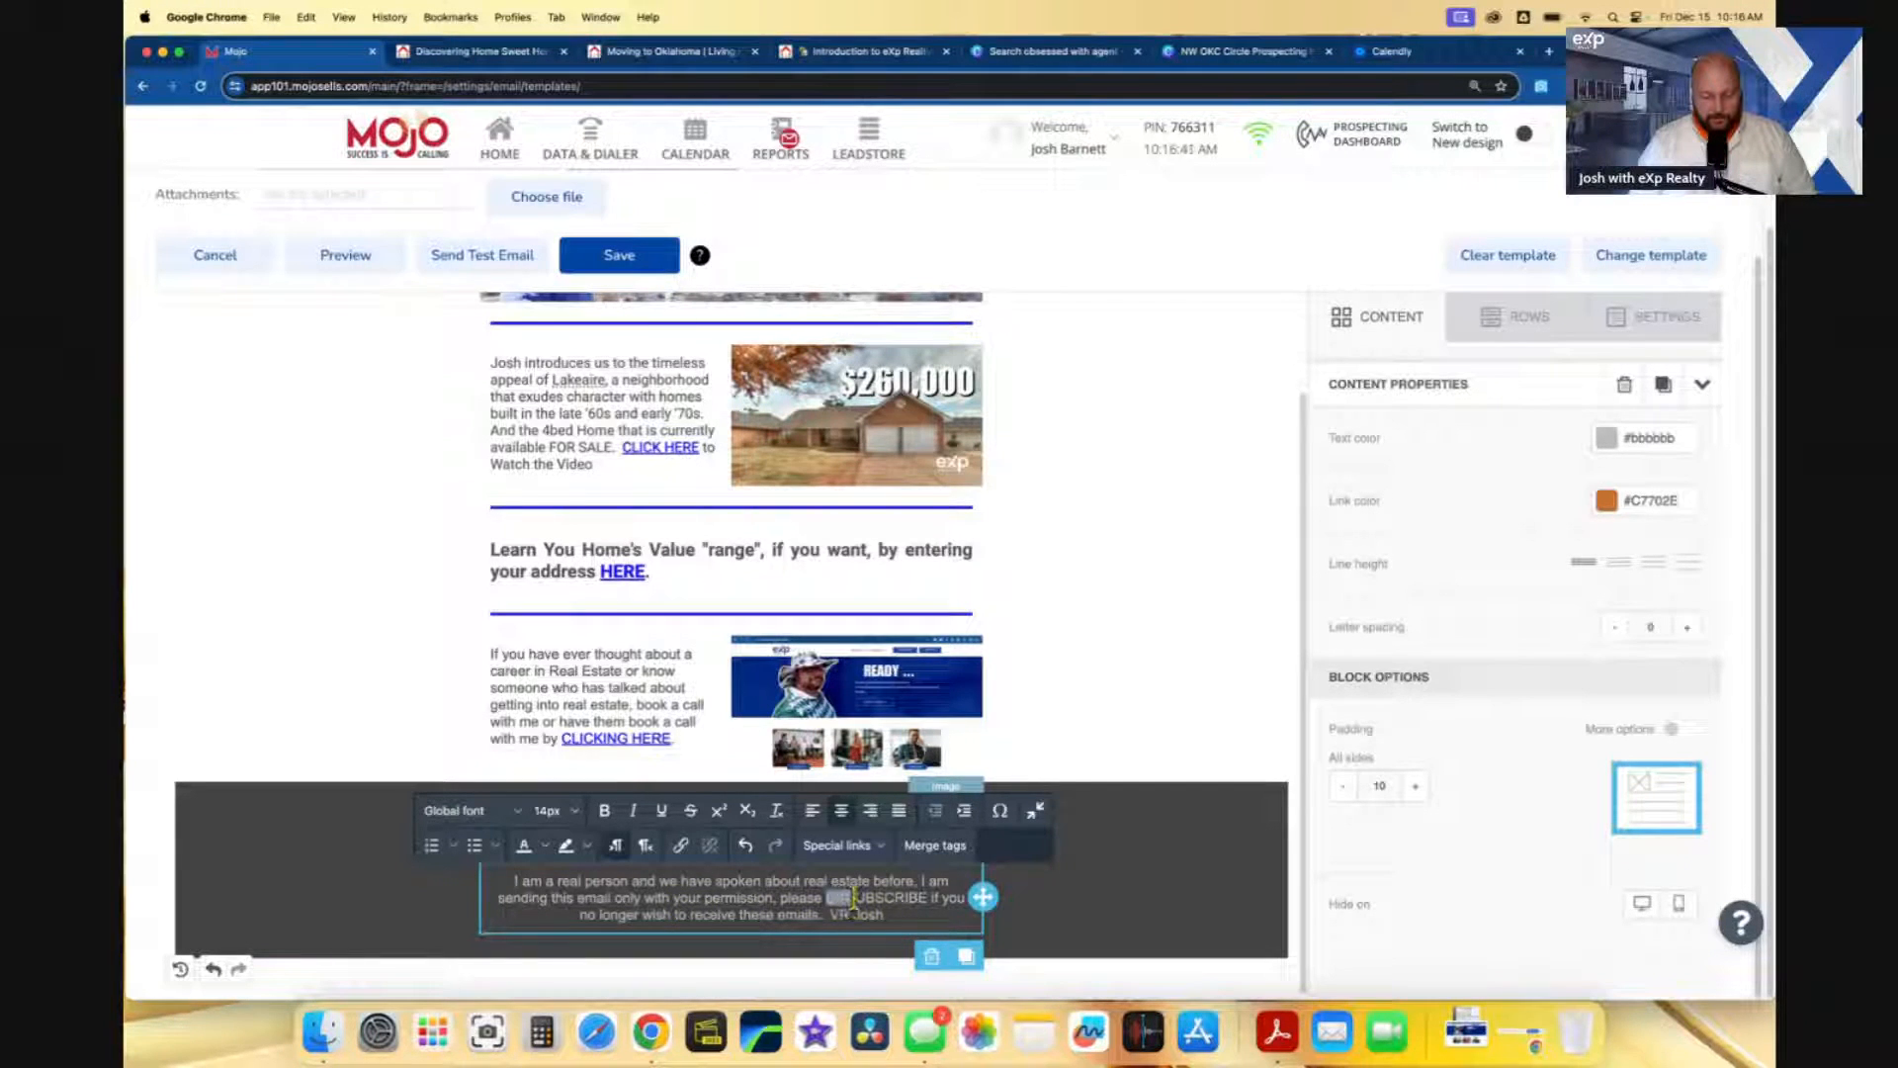
- Bold the word UNSUBSCRIBE and open the social icons' link settings
{"action": "left_click_drag", "start_coordinate": [853, 898], "coordinate": [929, 898]}
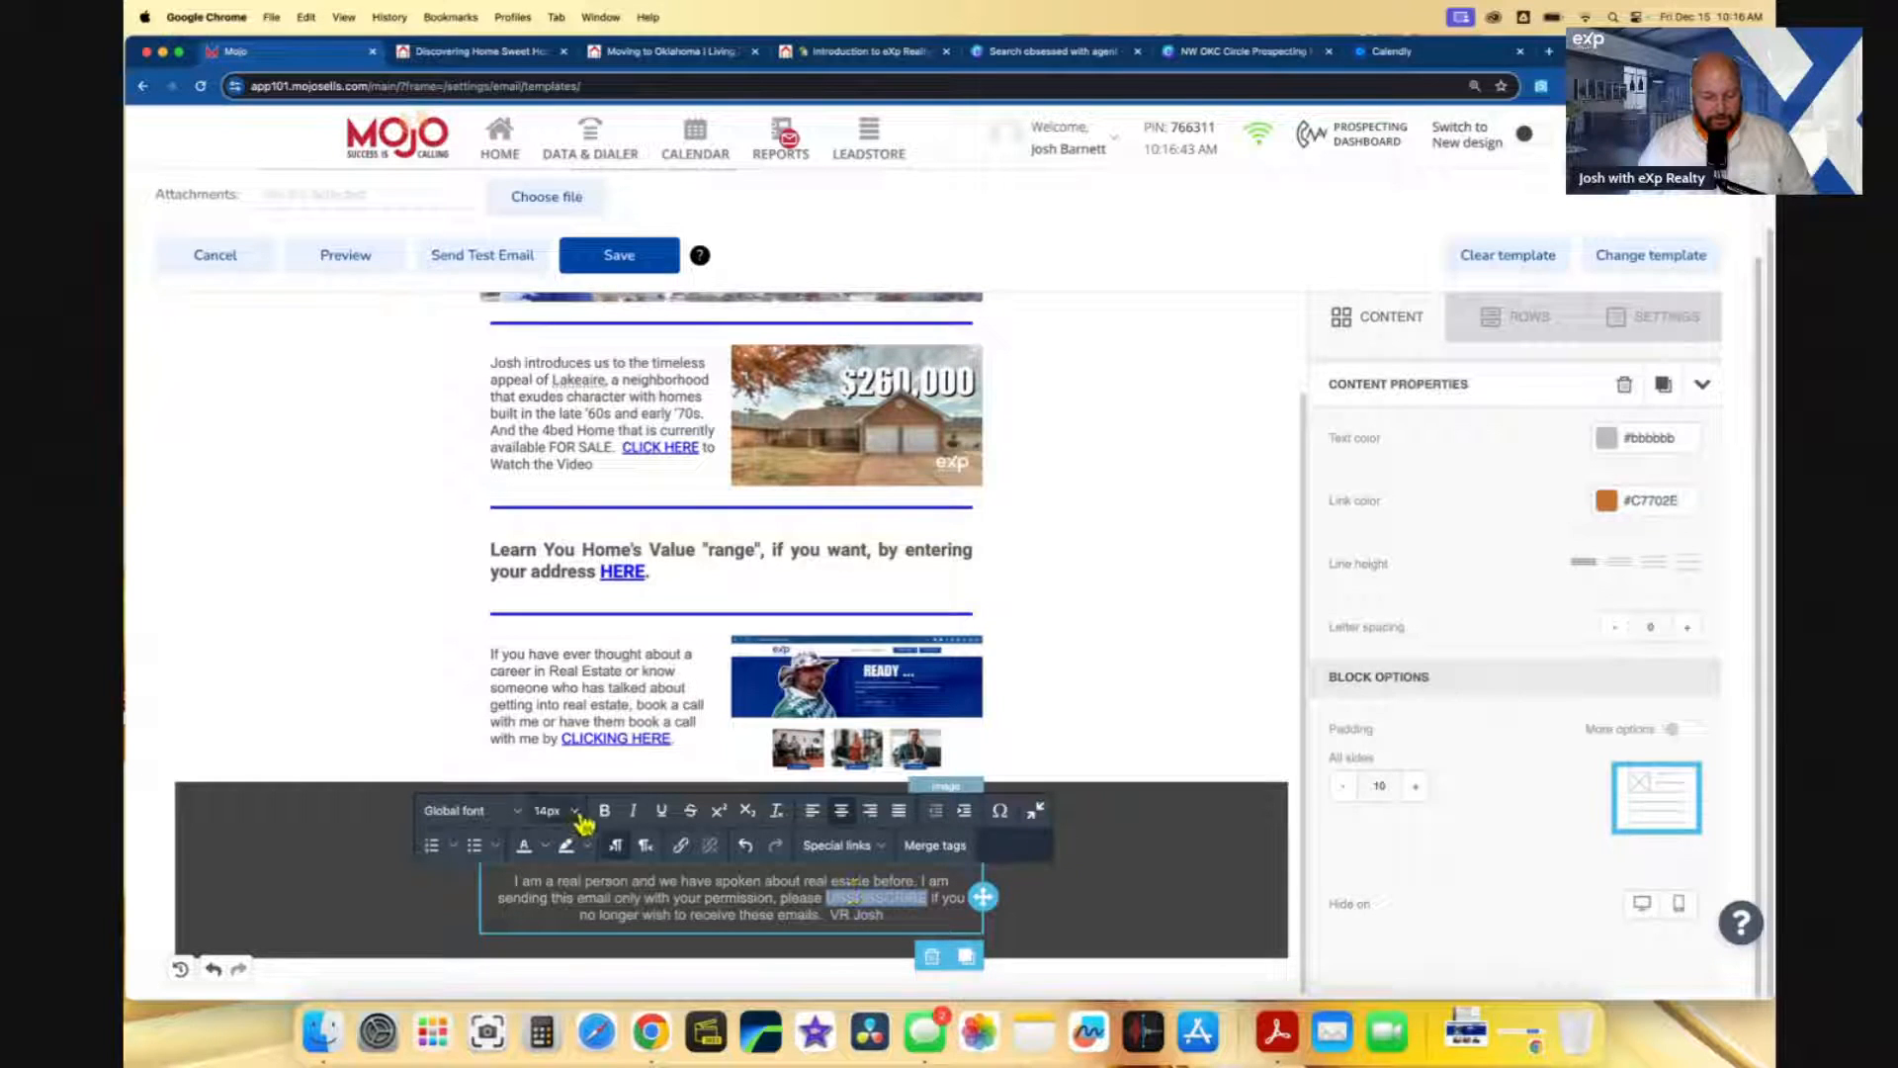
{"action": "left_click", "coordinate": [679, 917]}
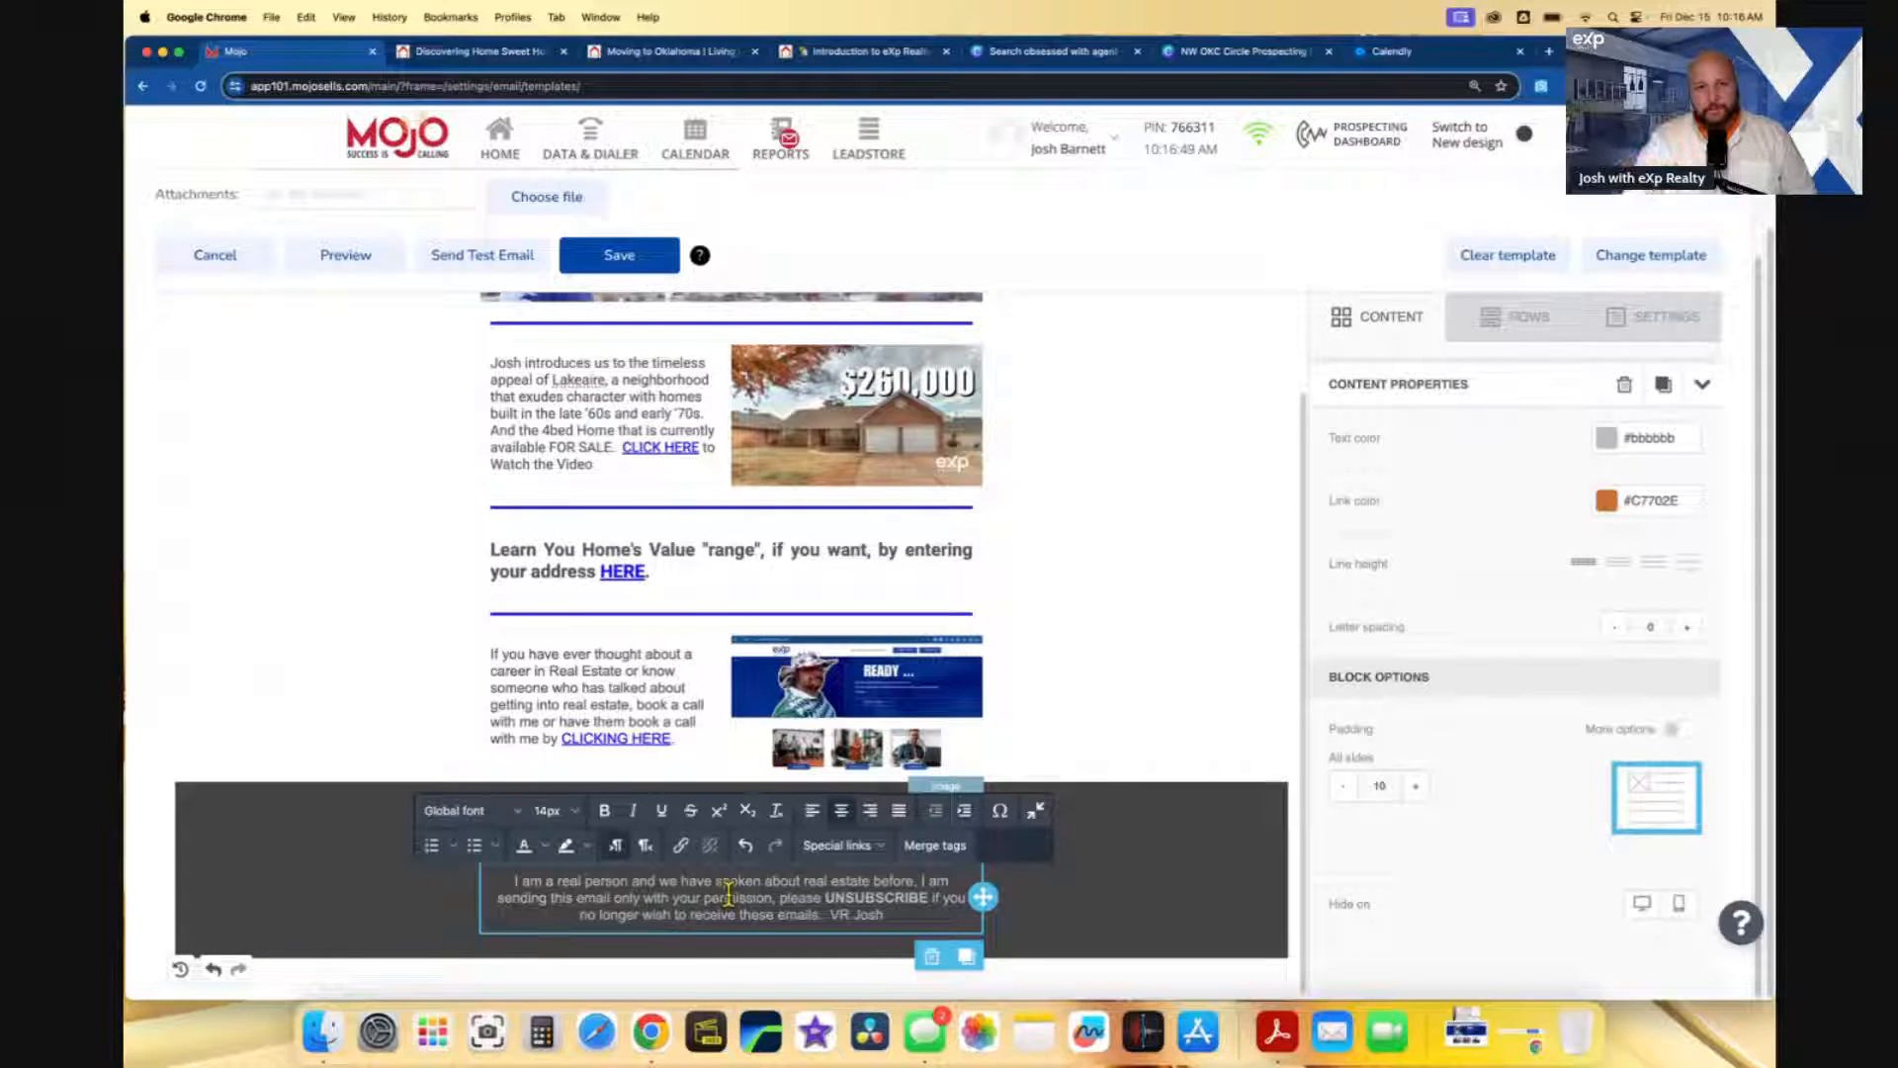
{"action": "left_click", "coordinate": [1063, 909]}
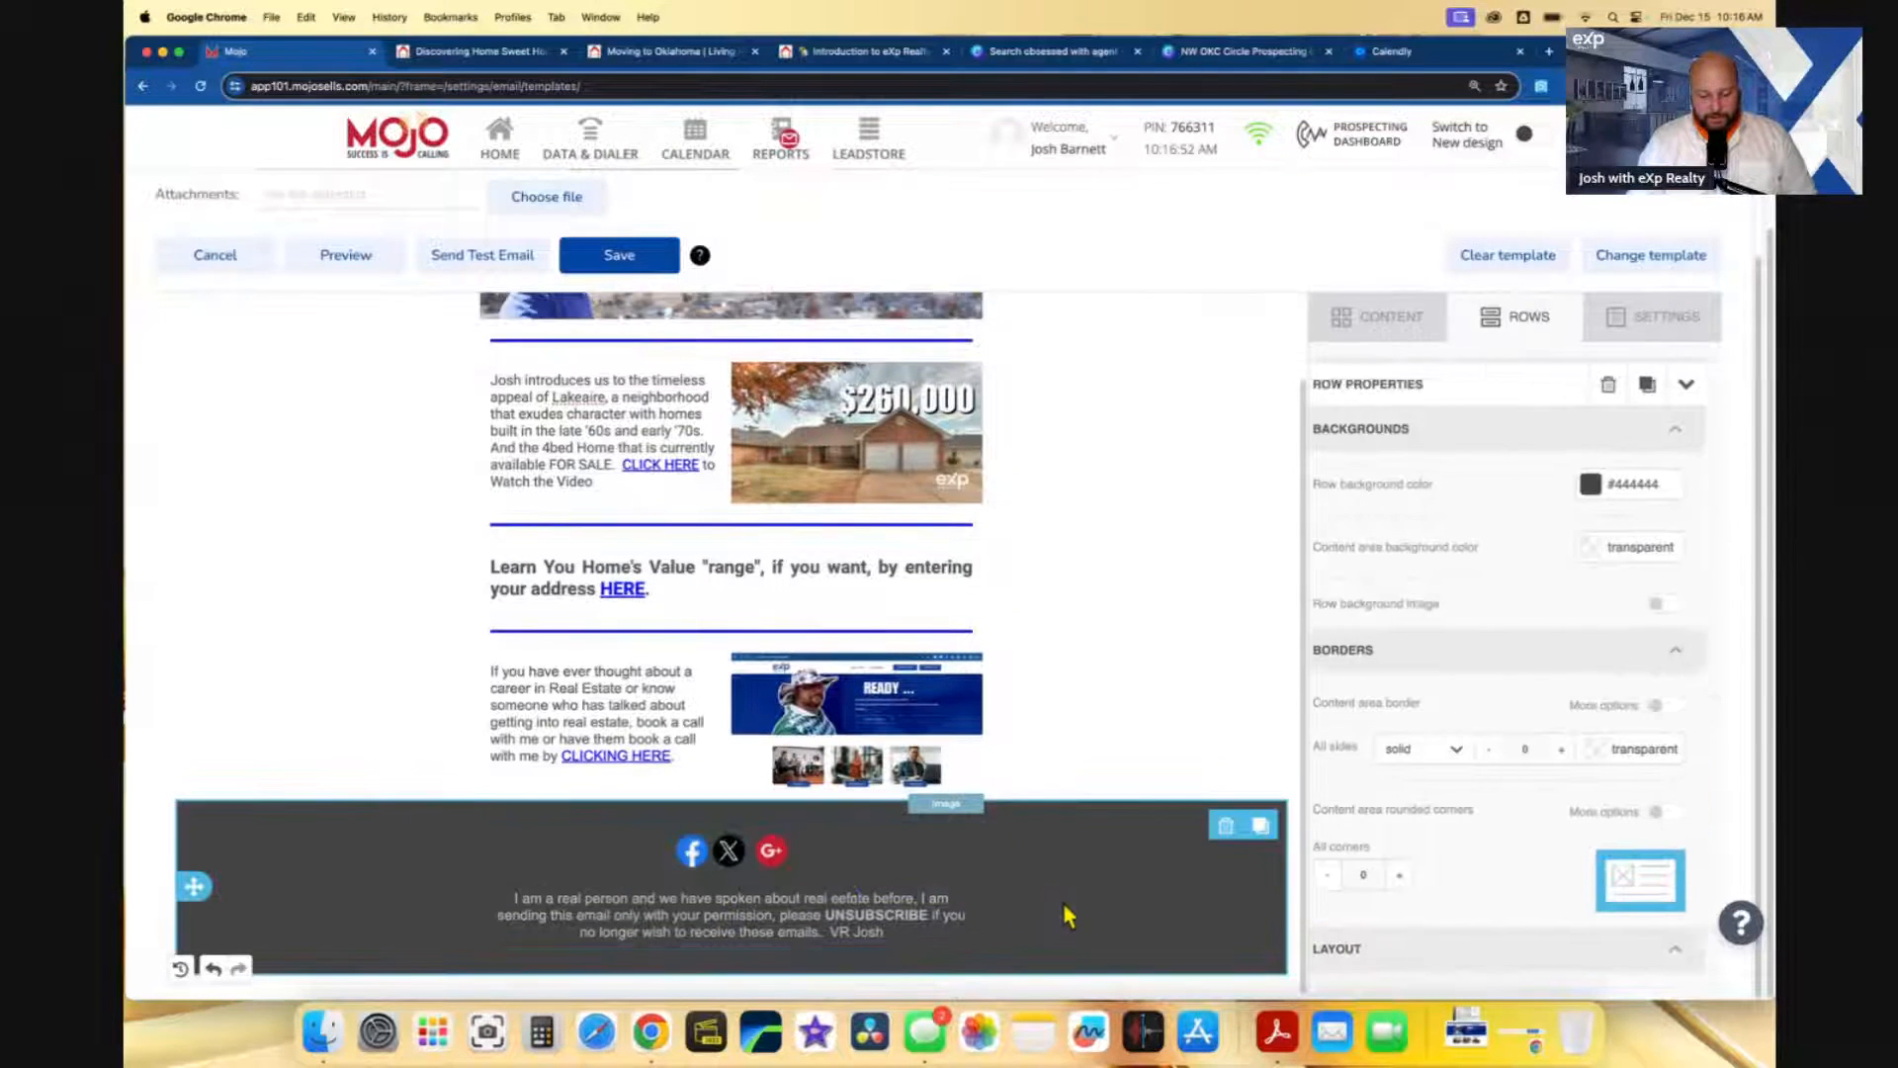
{"action": "left_click", "coordinate": [767, 870]}
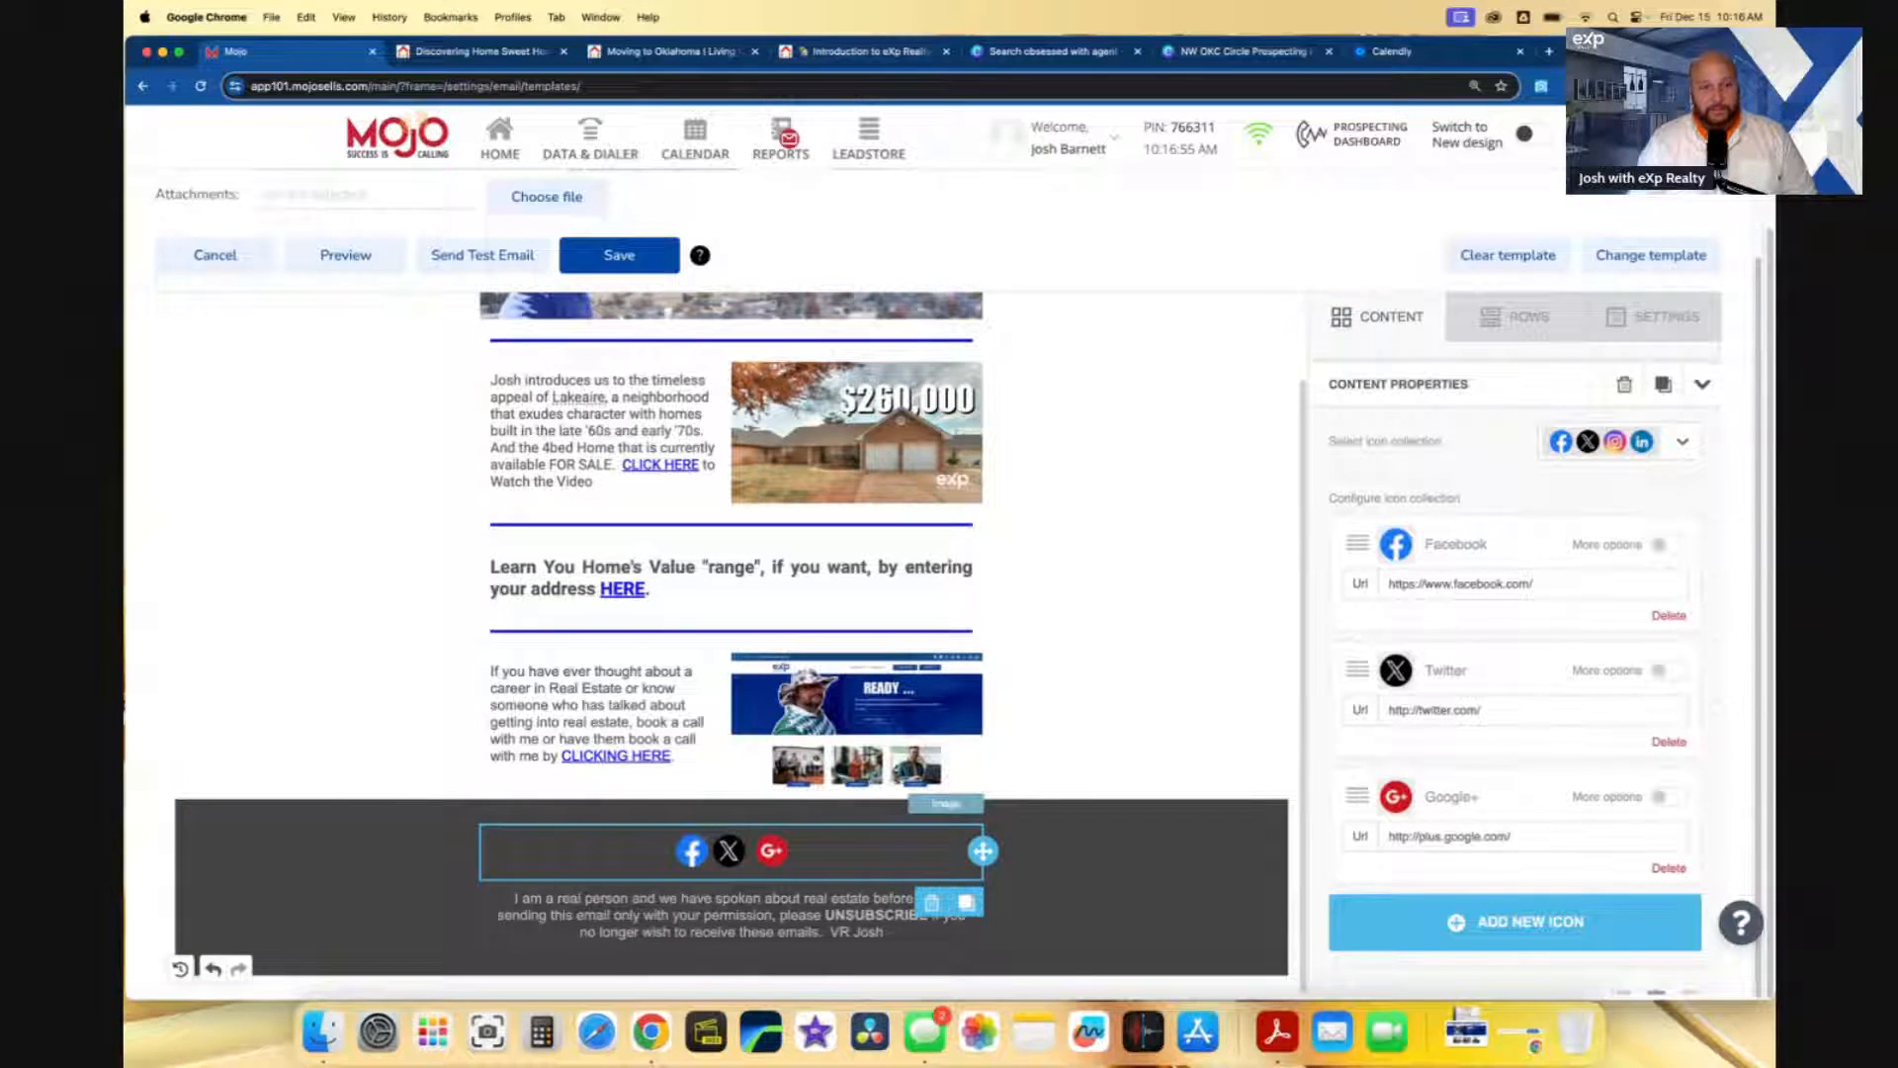
{"action": "left_click", "coordinate": [1548, 50]}
- Go to facebook.com and open the exp Realty business page from your Pages list in a new tab
{"action": "type", "text": "facebook.com"}
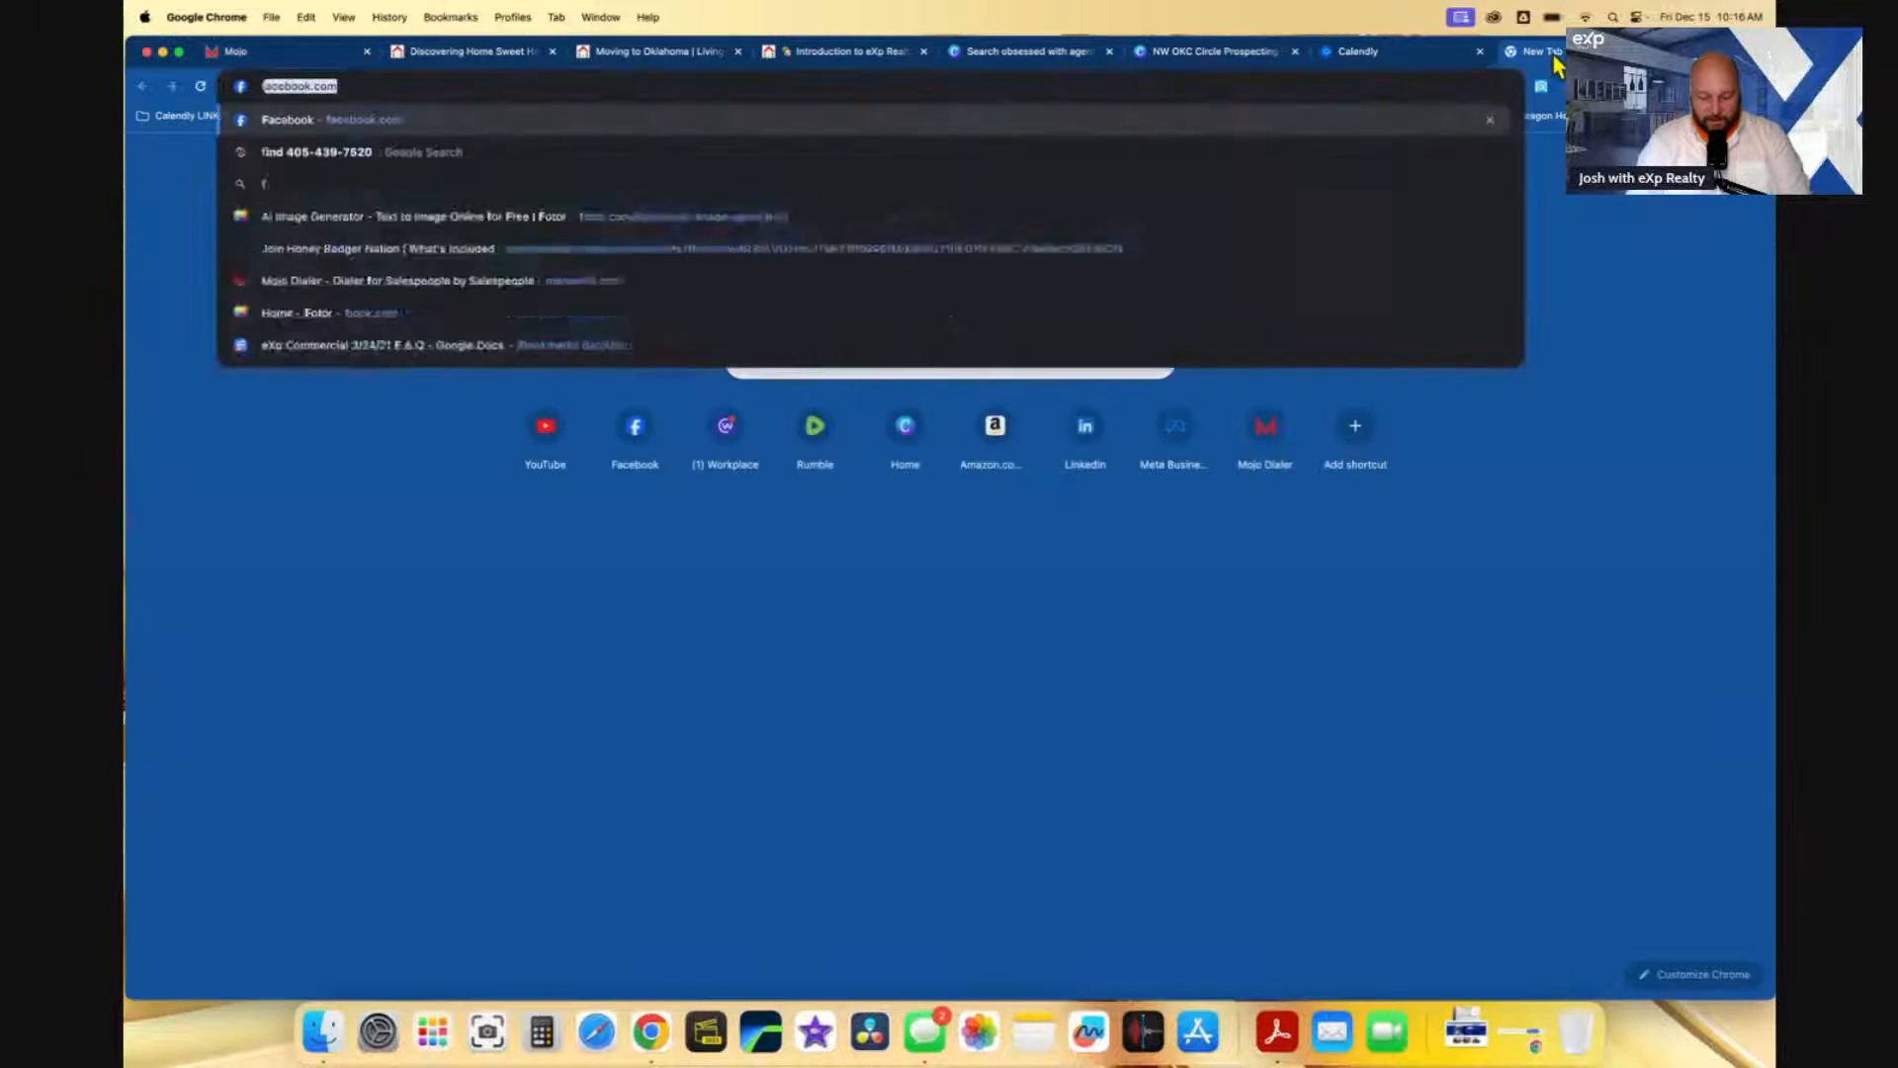
{"action": "key", "text": "Return"}
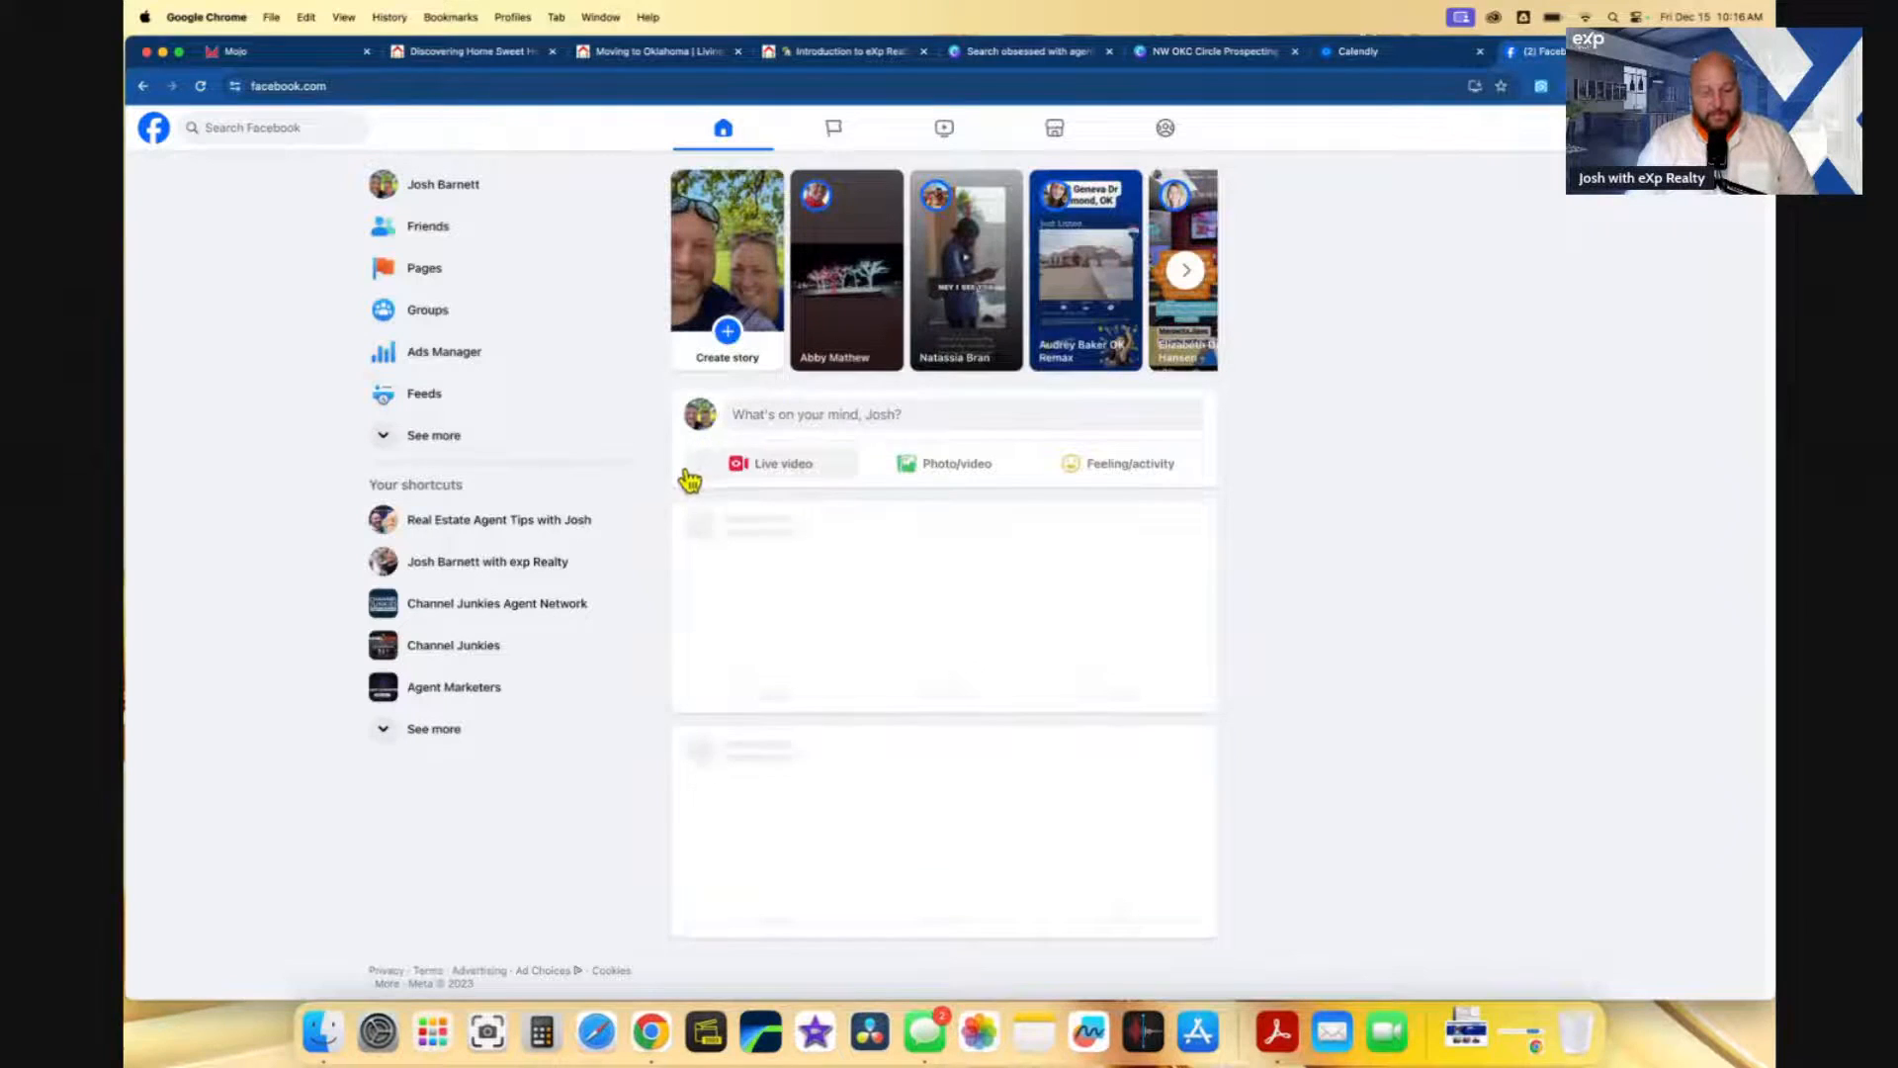
{"action": "left_click", "coordinate": [447, 263]}
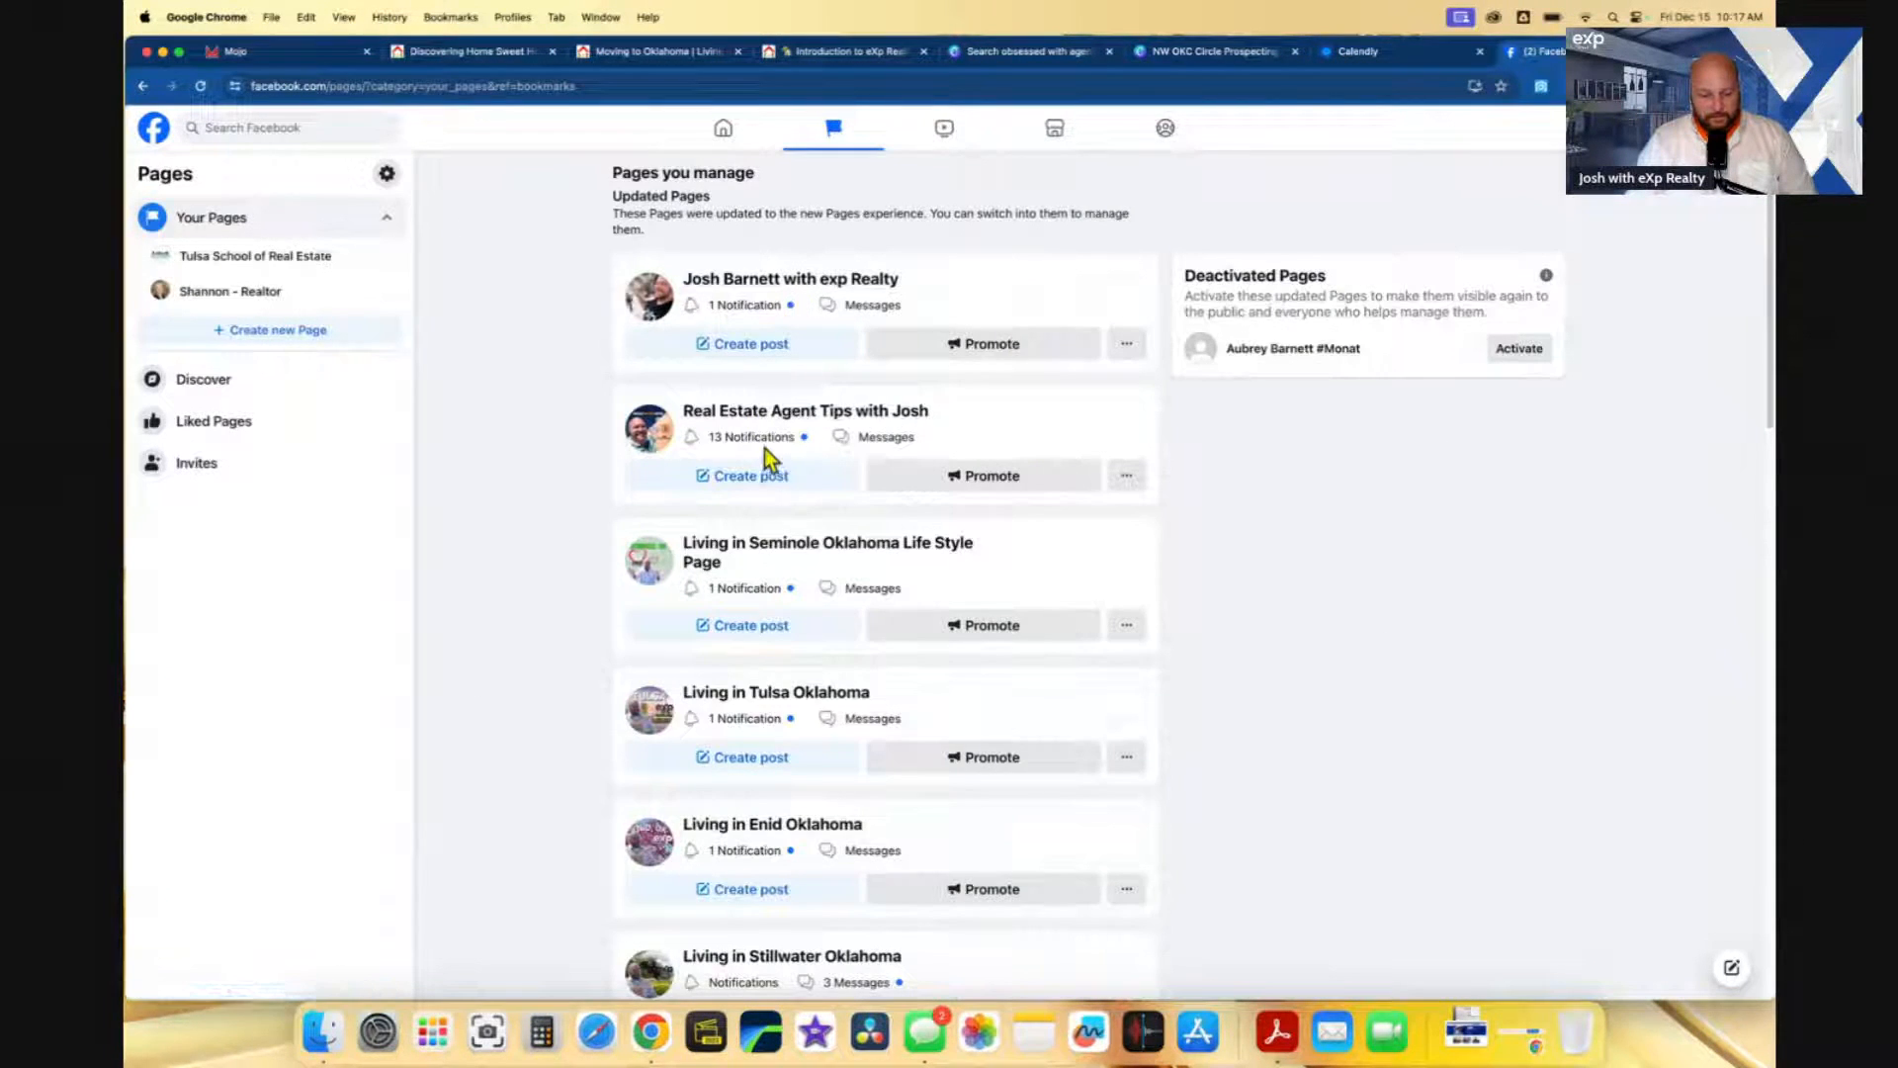
{"action": "scroll", "coordinate": [596, 636], "scroll_direction": "down", "scroll_amount": 3}
{"action": "scroll", "coordinate": [596, 643], "scroll_direction": "down", "scroll_amount": 8}
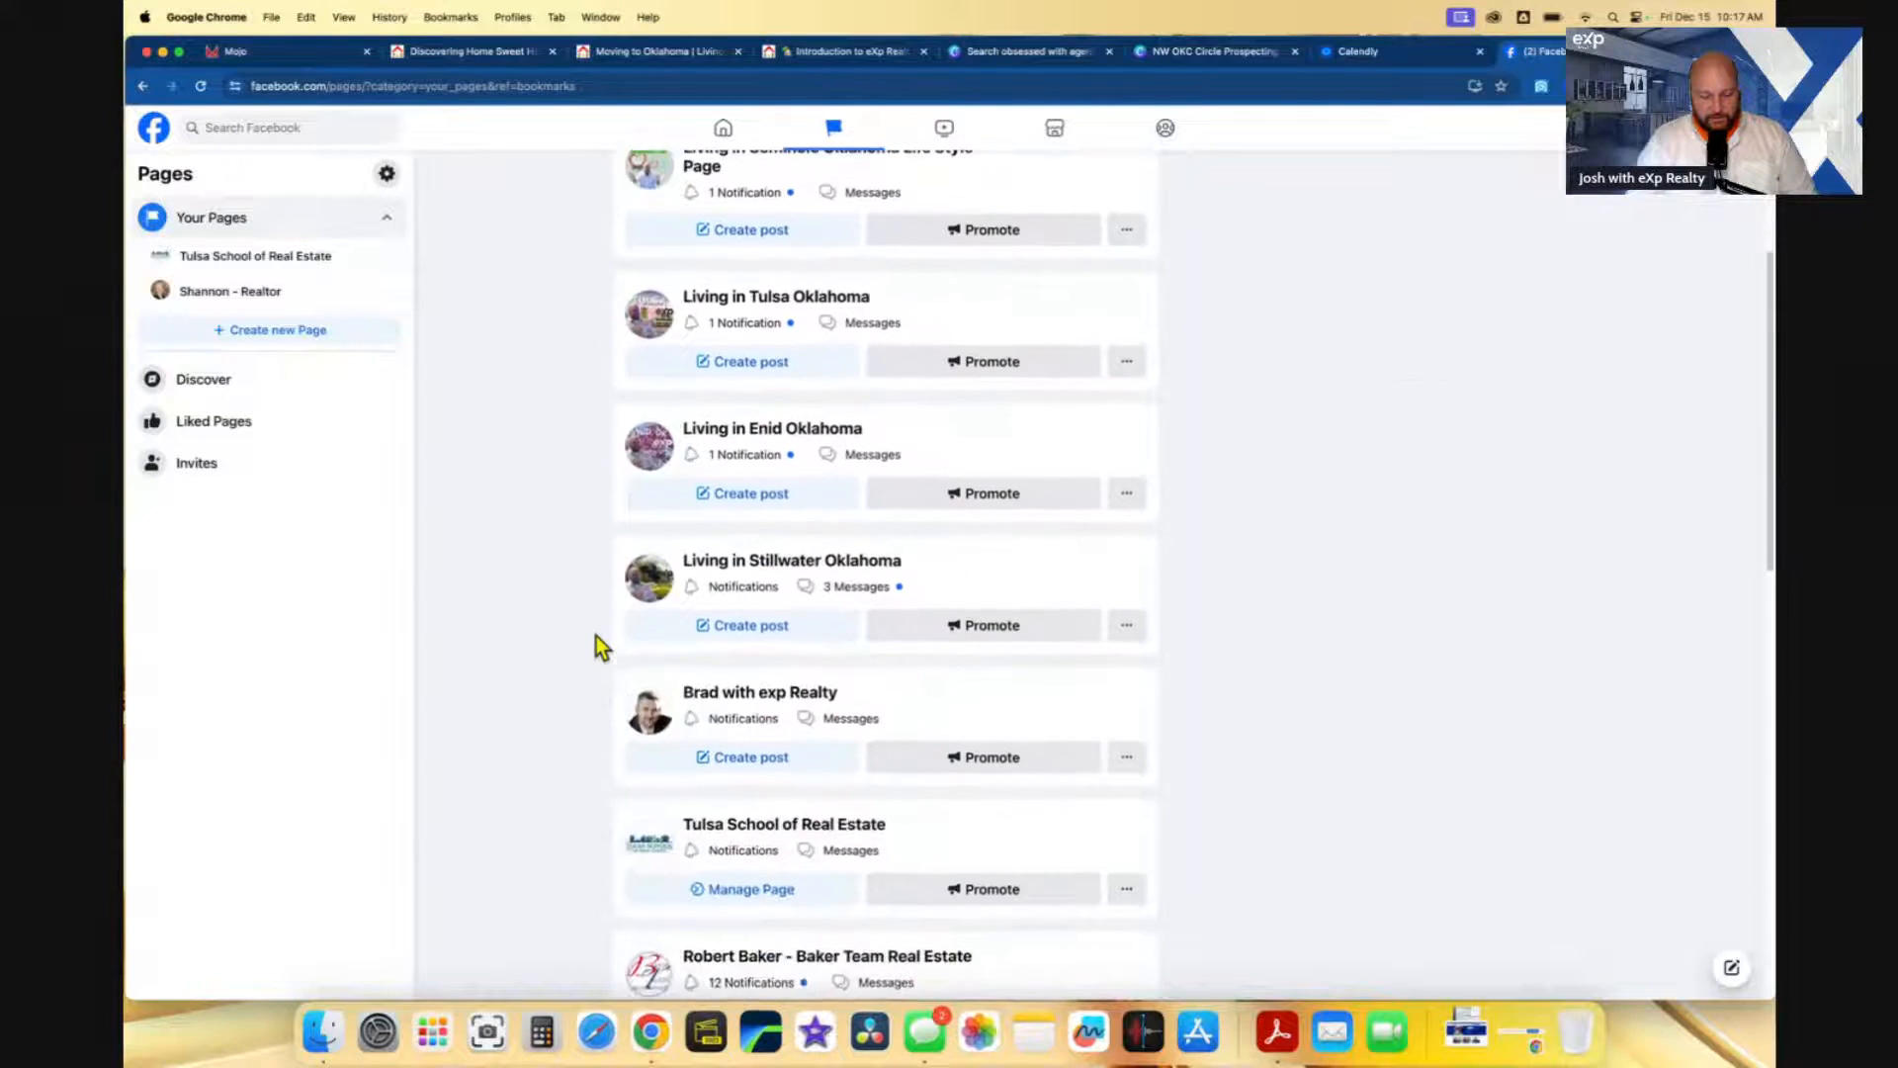
{"action": "scroll", "coordinate": [596, 637], "scroll_direction": "up", "scroll_amount": 10}
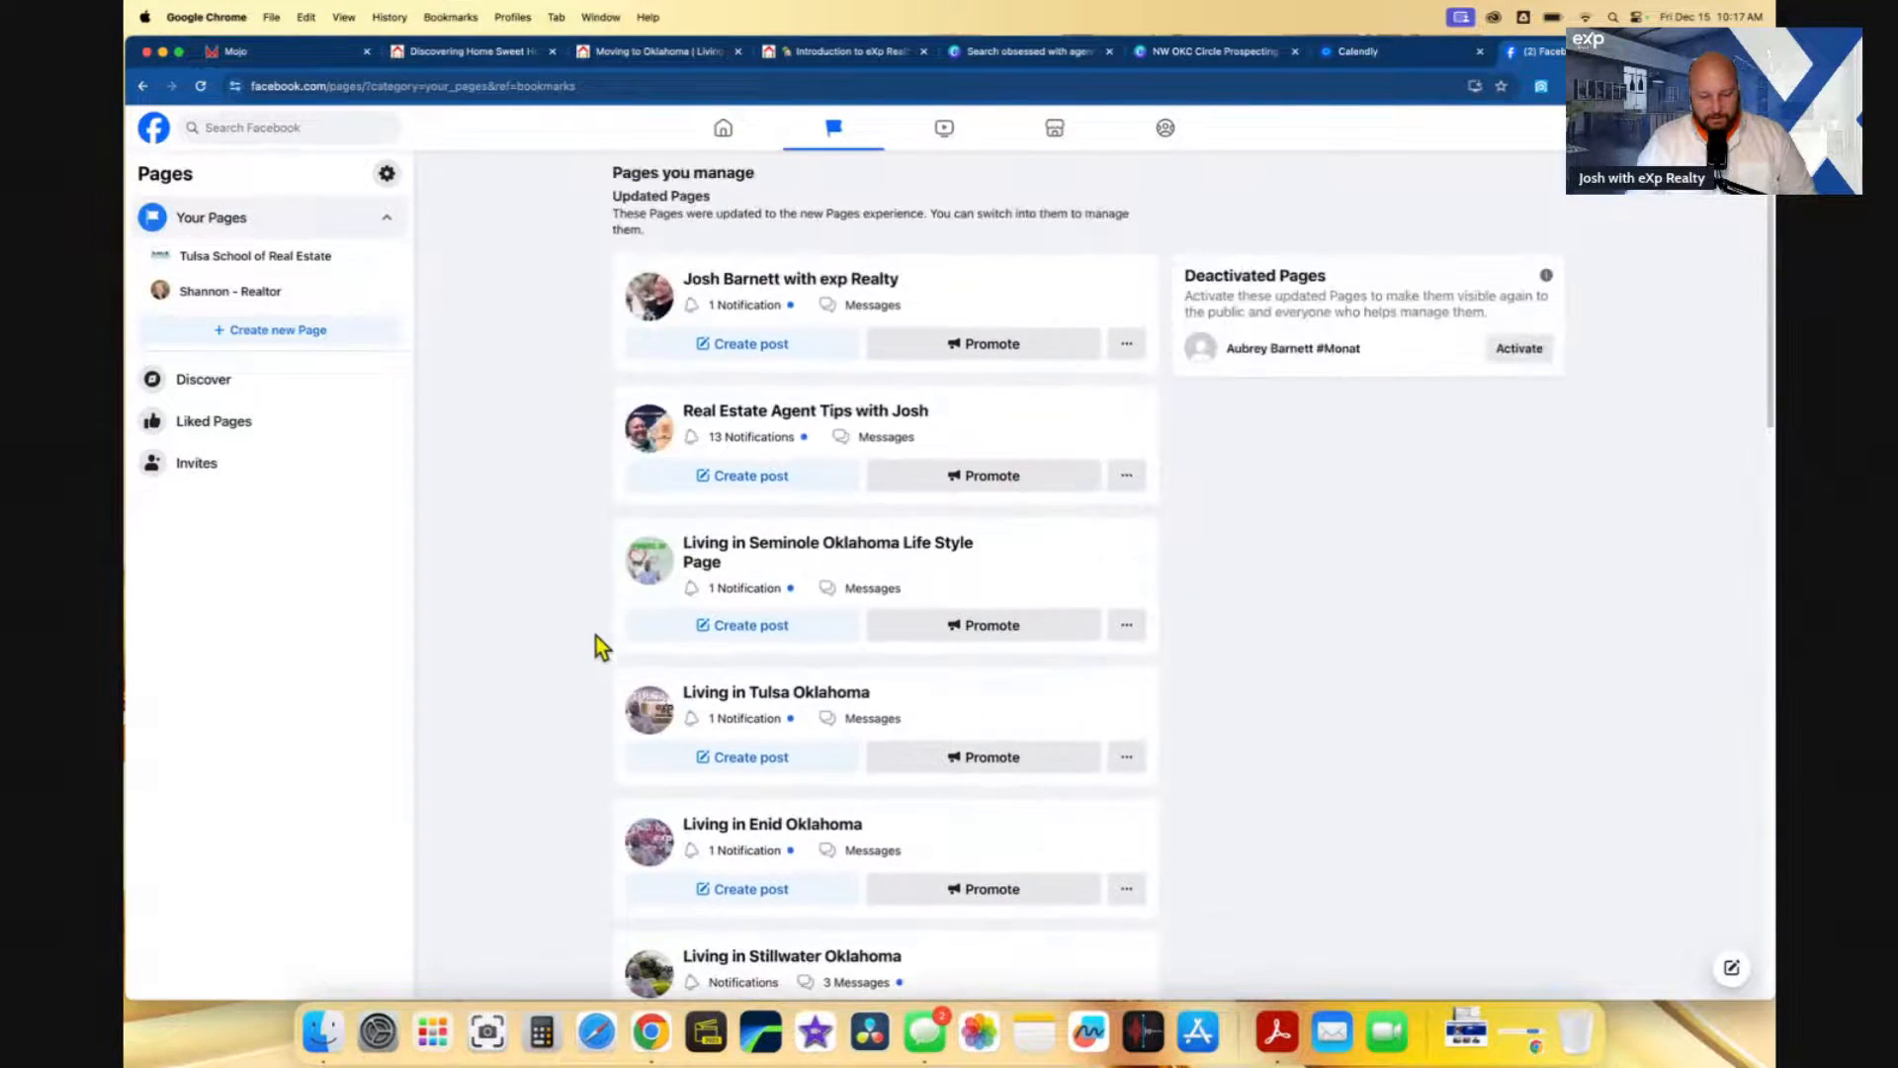
{"action": "right_click", "coordinate": [781, 284]}
{"action": "left_click", "coordinate": [783, 288]}
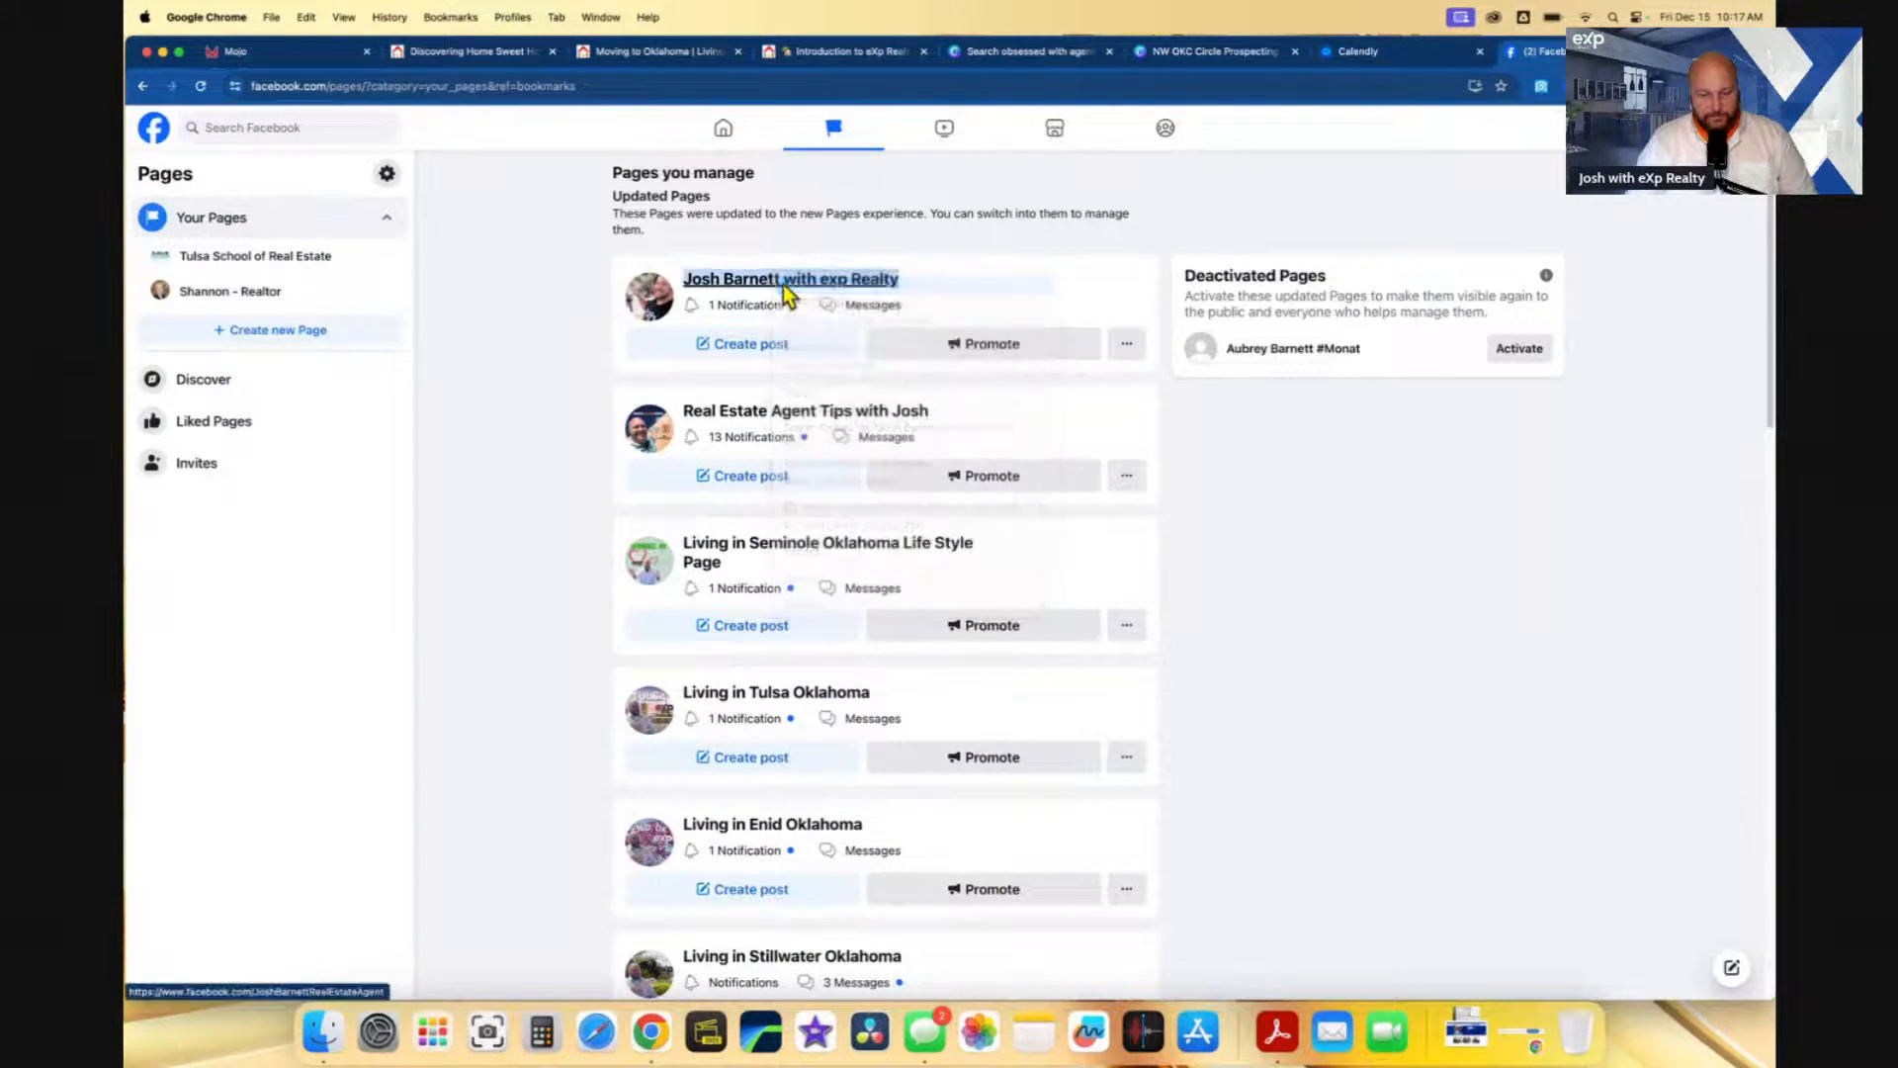
{"action": "key", "text": "super+t"}
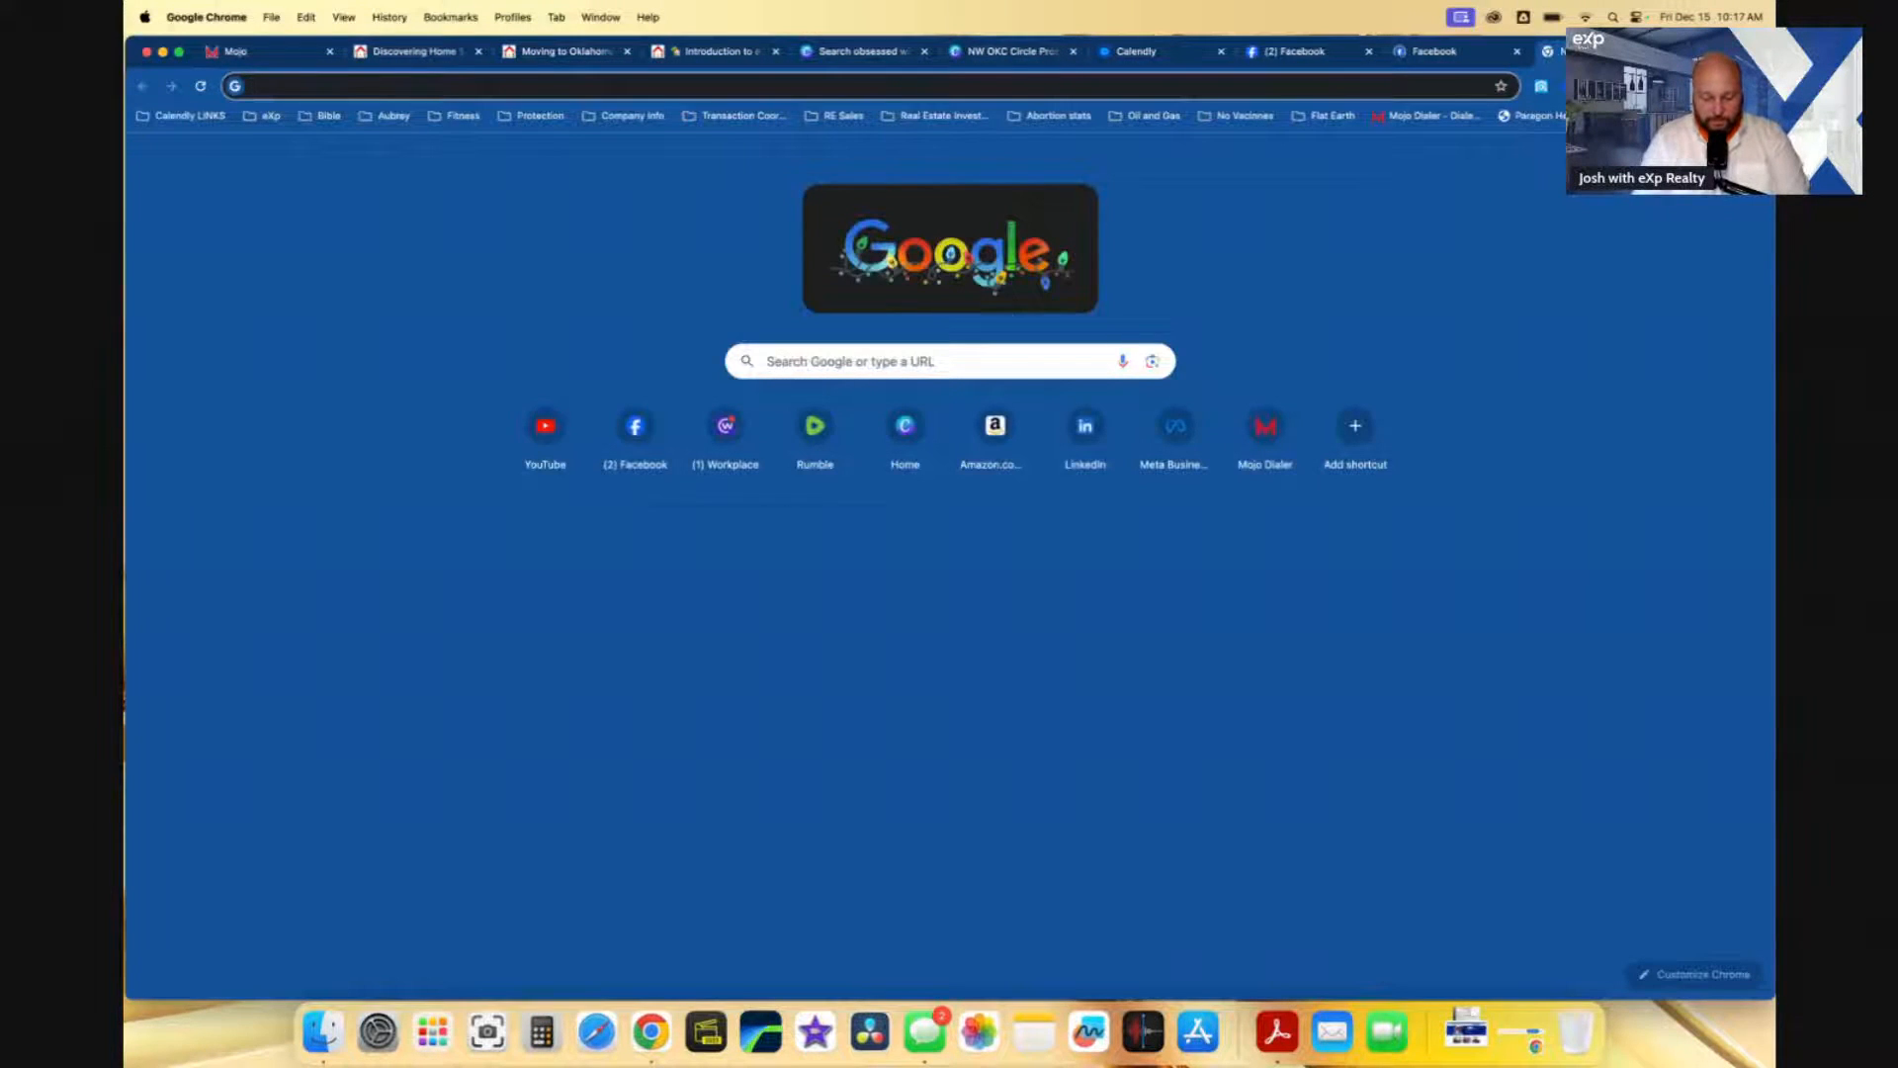
- Load LinkedIn in the new browser tab
{"action": "type", "text": "linkedin"}
{"action": "key", "text": "Return"}
{"action": "key", "text": "super+t"}
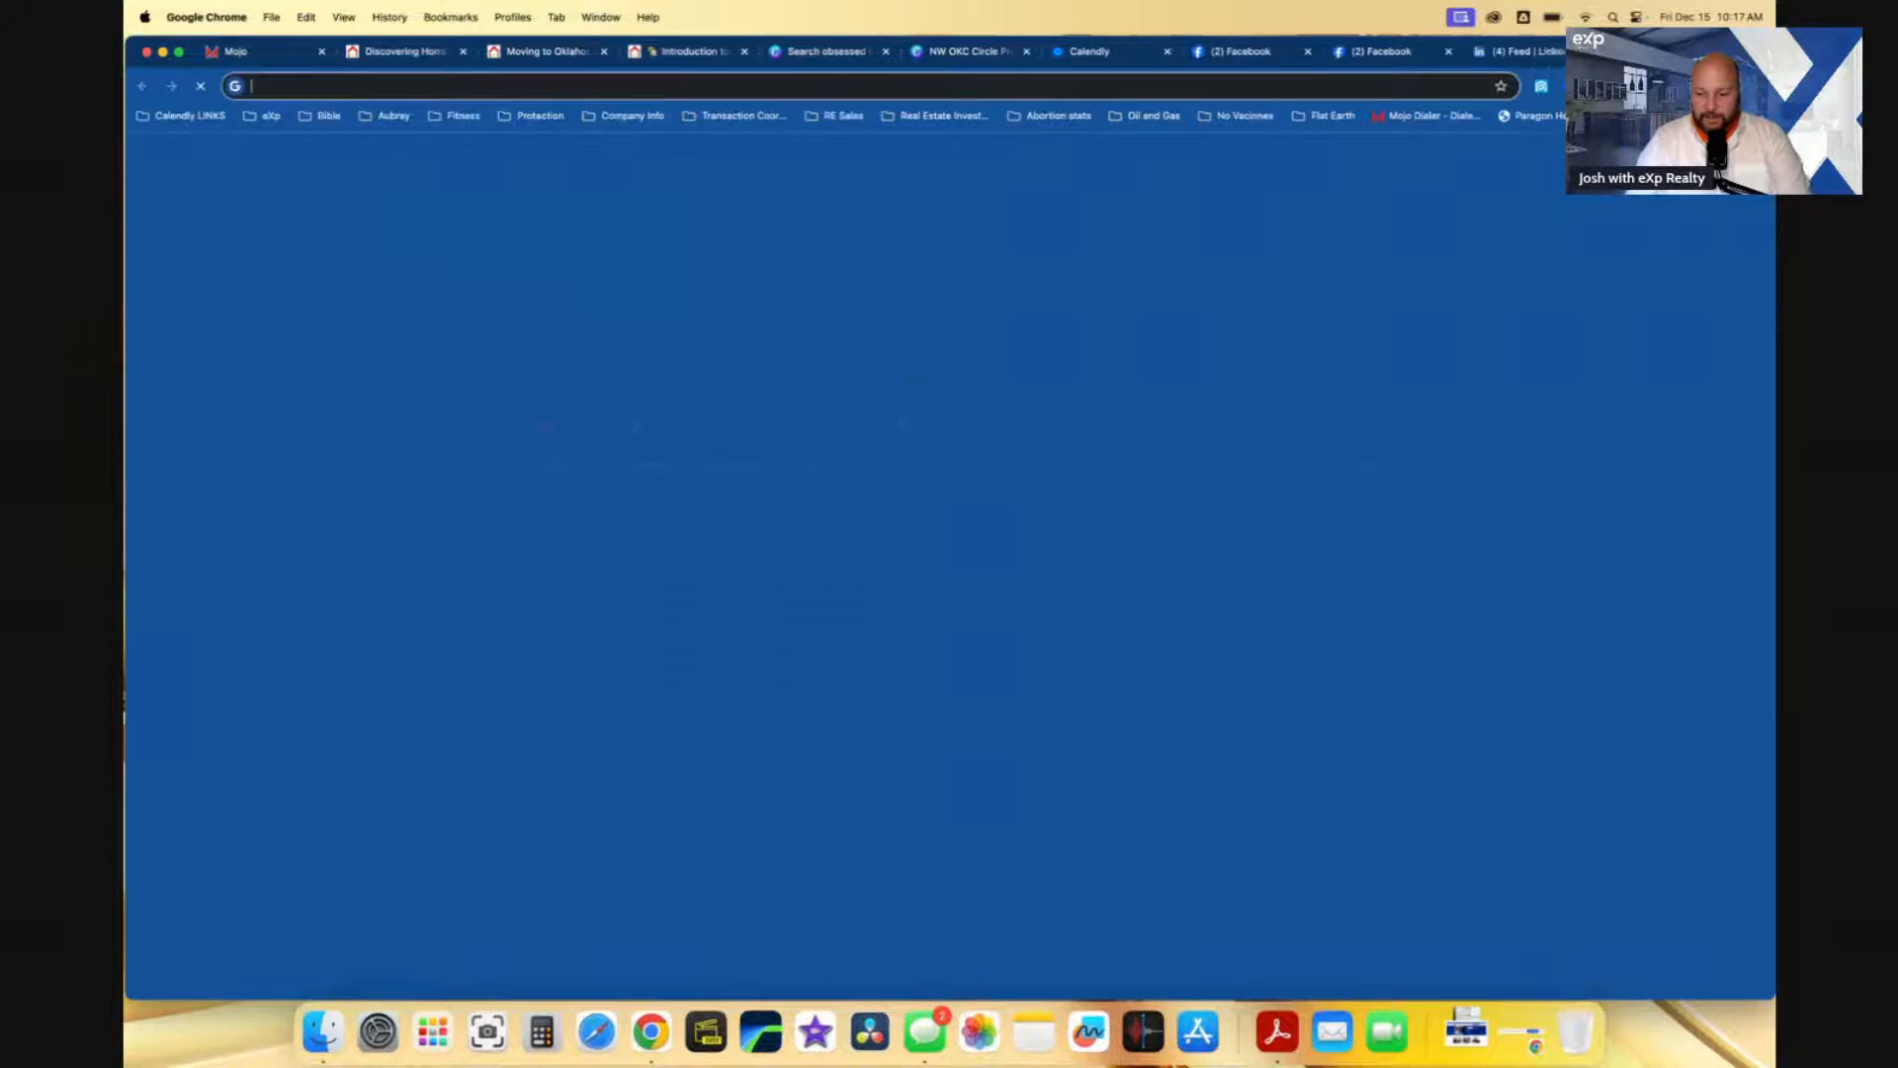
- On YouTube, switch to the Living In The Oklahoma City Metro channel and copy its address
{"action": "type", "text": "yout"}
{"action": "key", "text": "Return"}
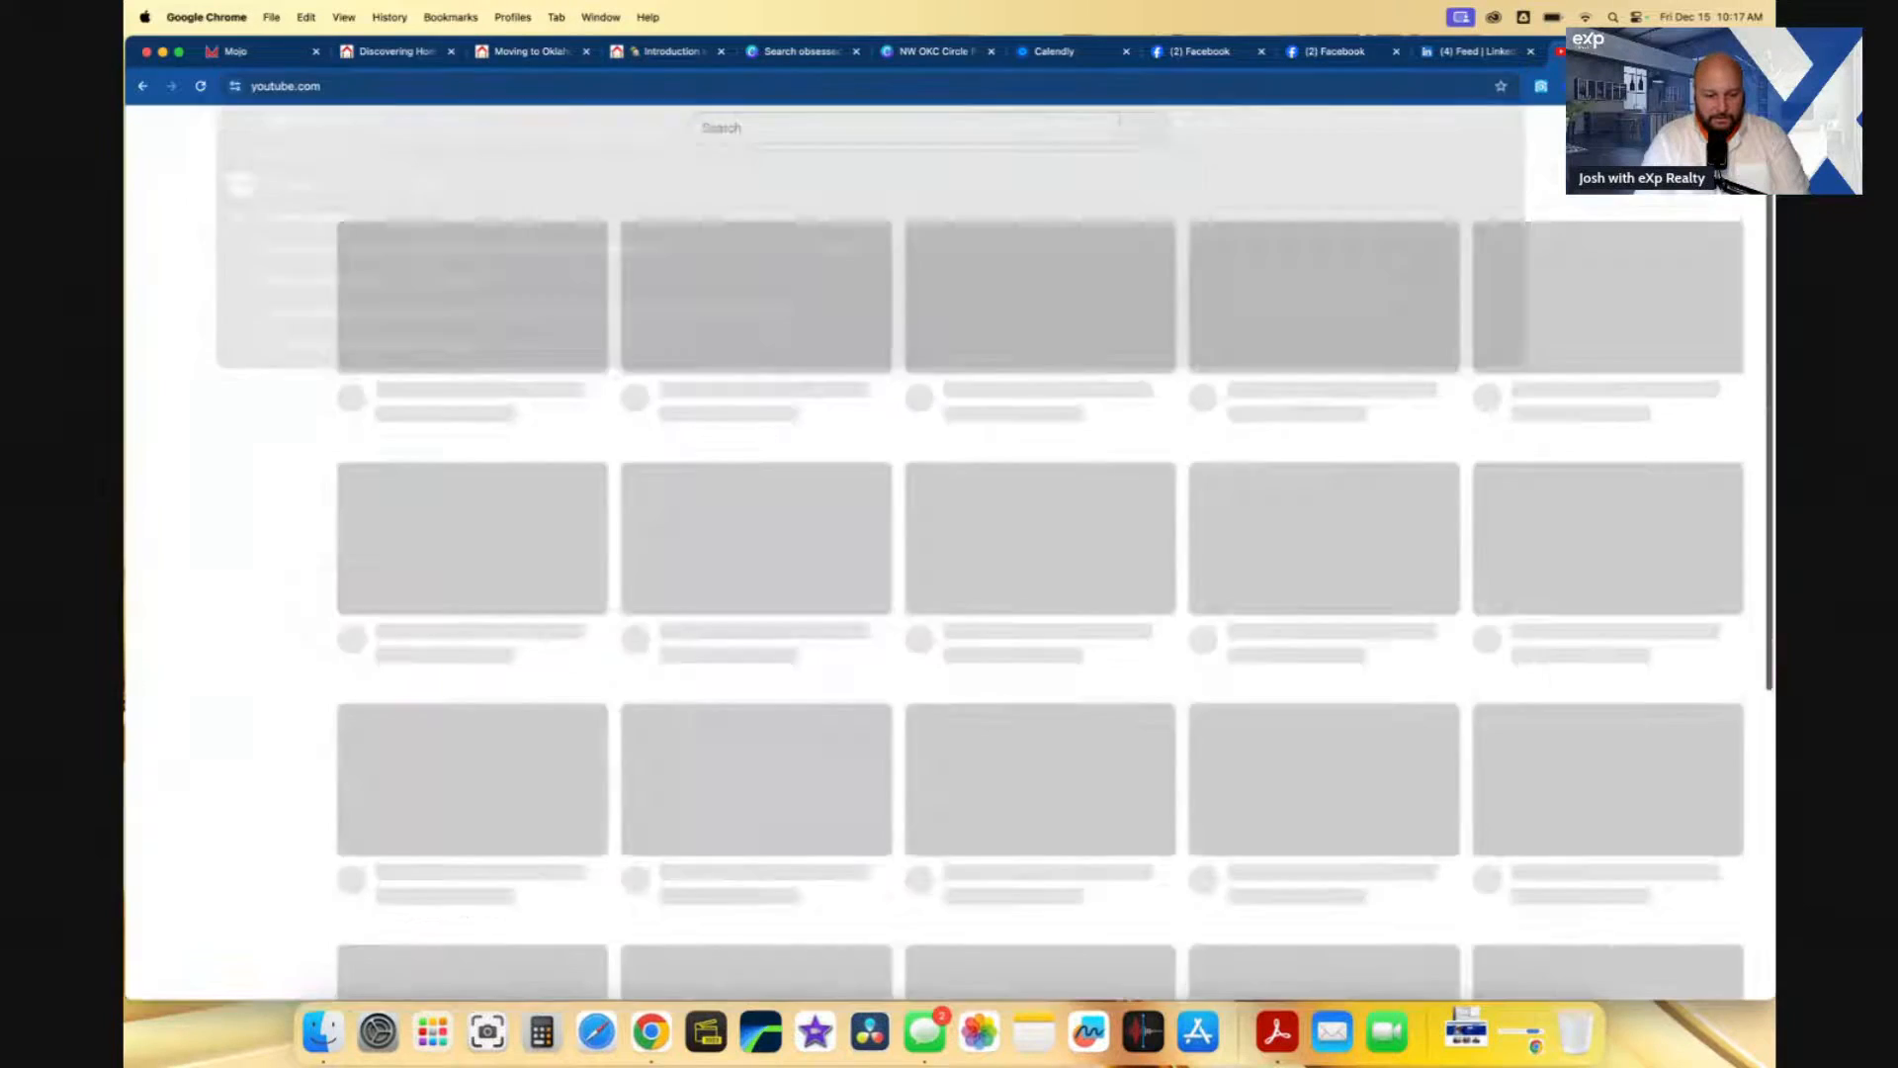
{"action": "left_click", "coordinate": [1537, 170]}
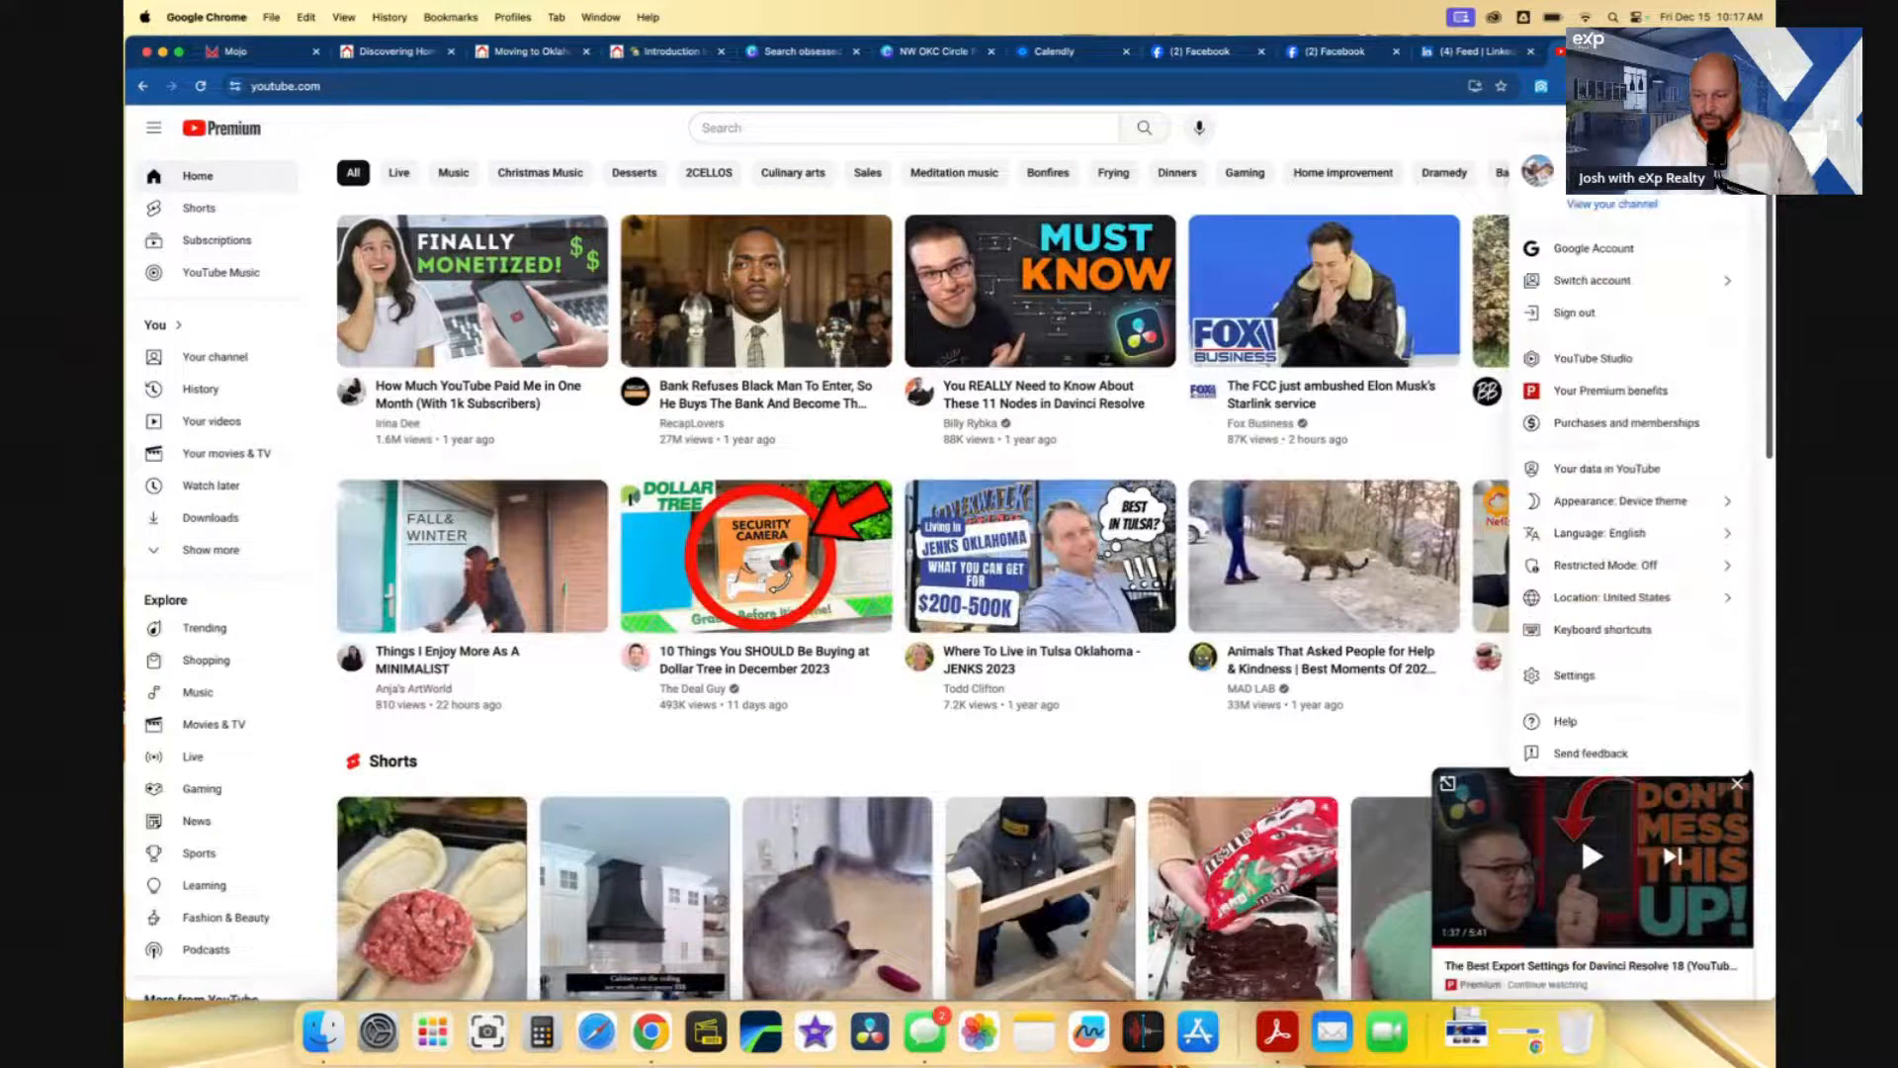
{"action": "left_click", "coordinate": [1629, 282]}
{"action": "left_click", "coordinate": [1629, 285]}
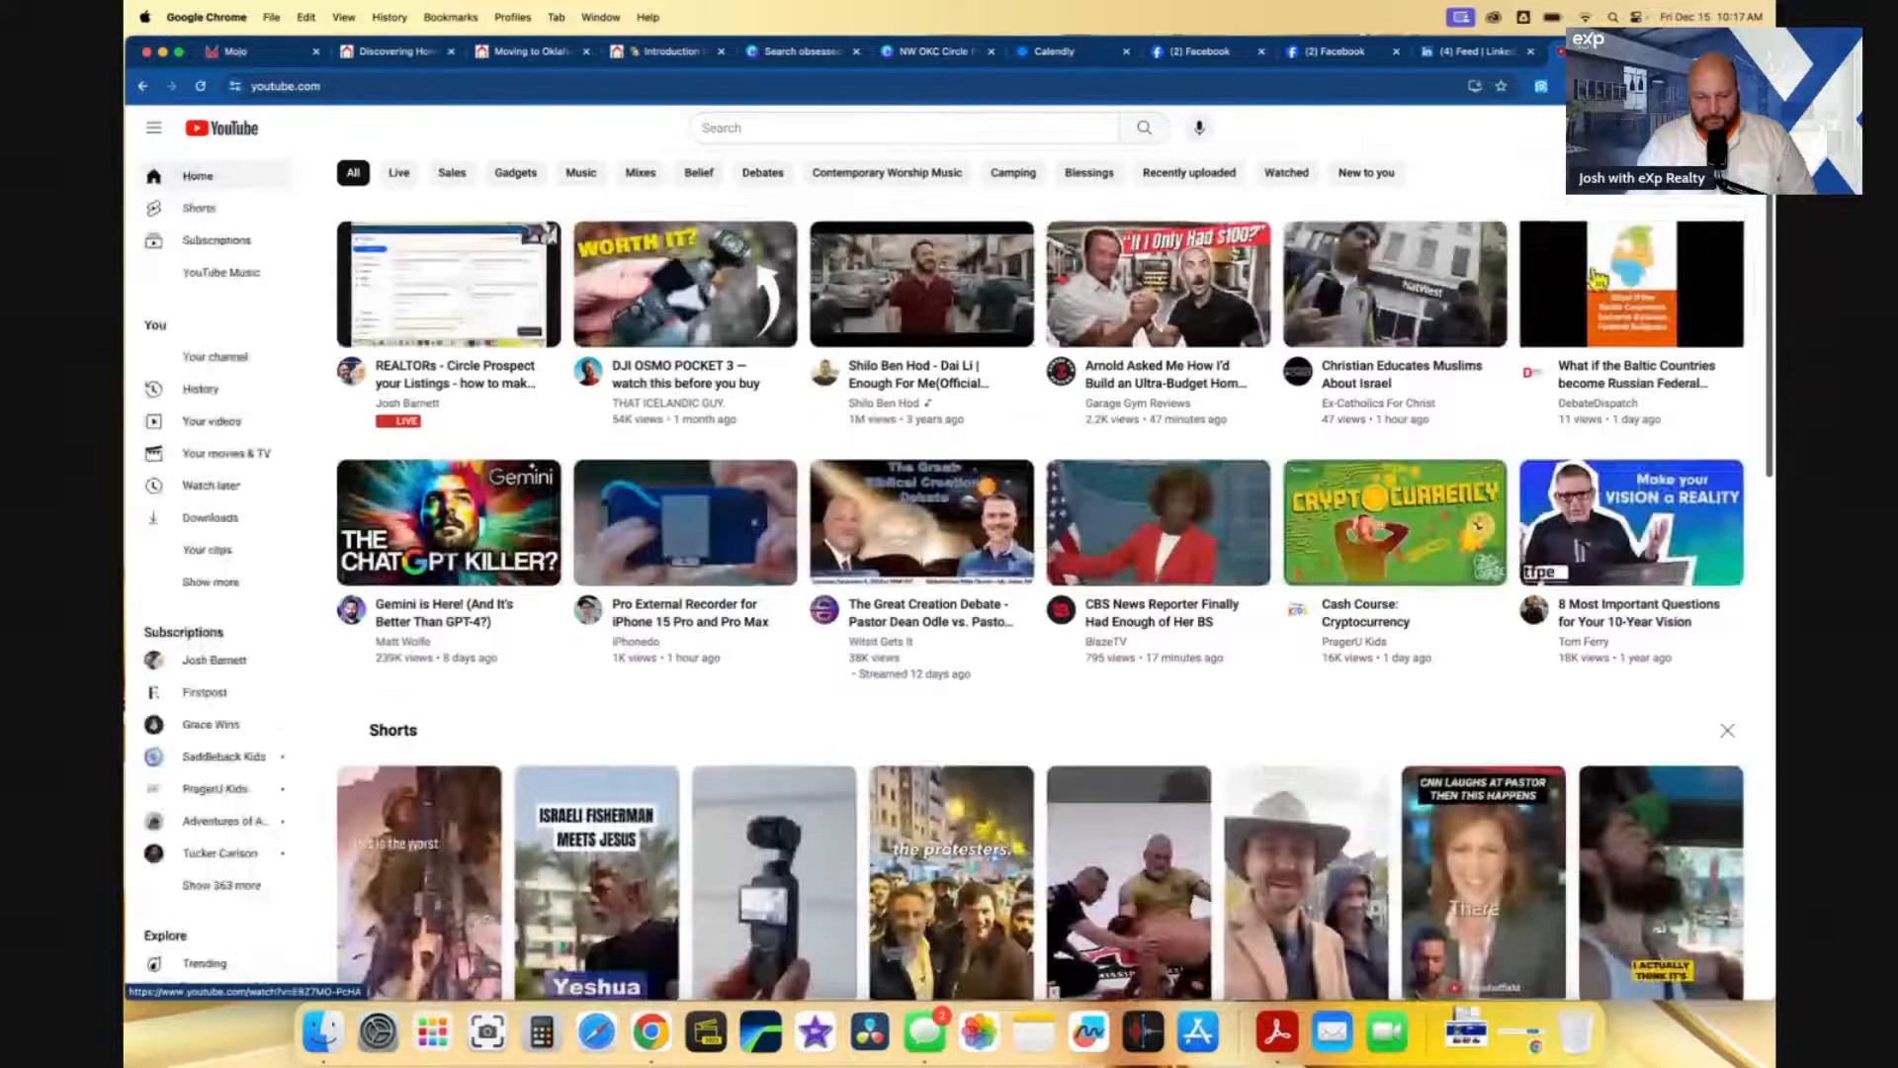
{"action": "left_click", "coordinate": [1721, 128]}
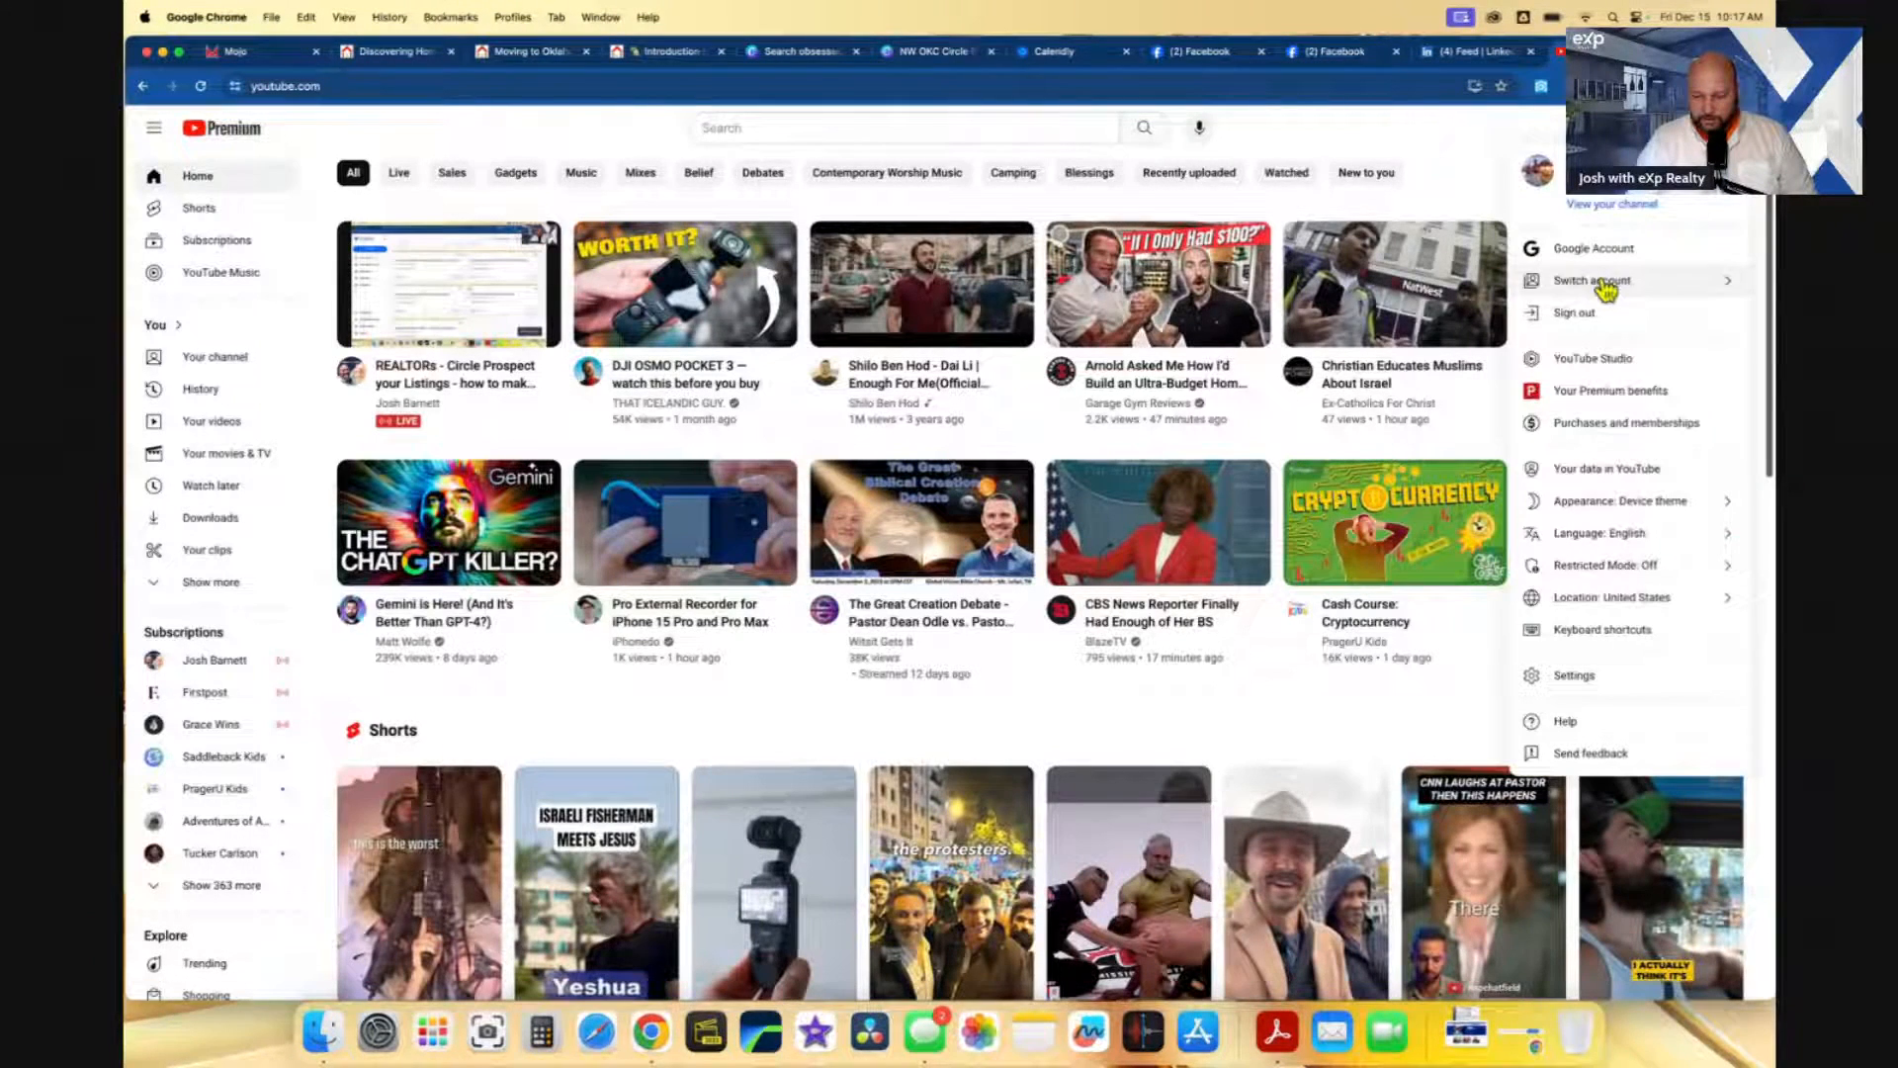
{"action": "left_click", "coordinate": [1610, 205]}
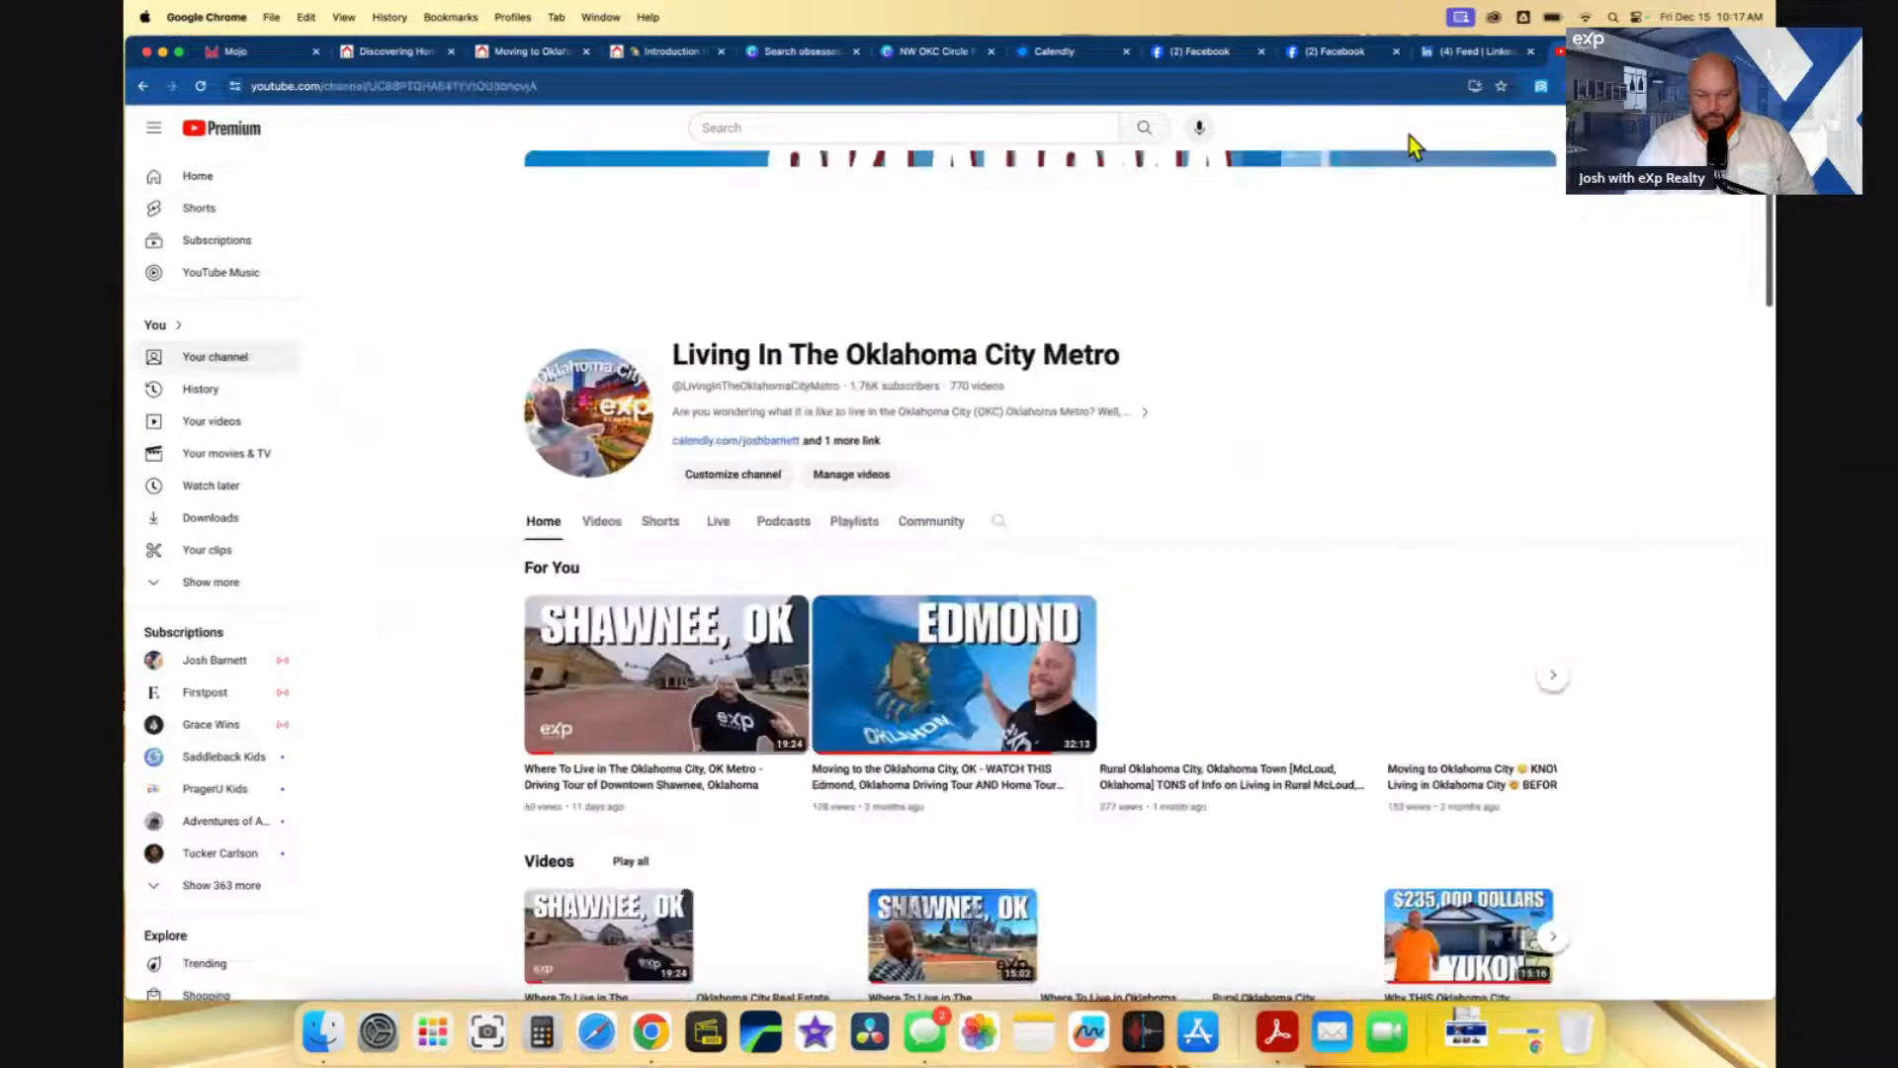
{"action": "left_click", "coordinate": [492, 88]}
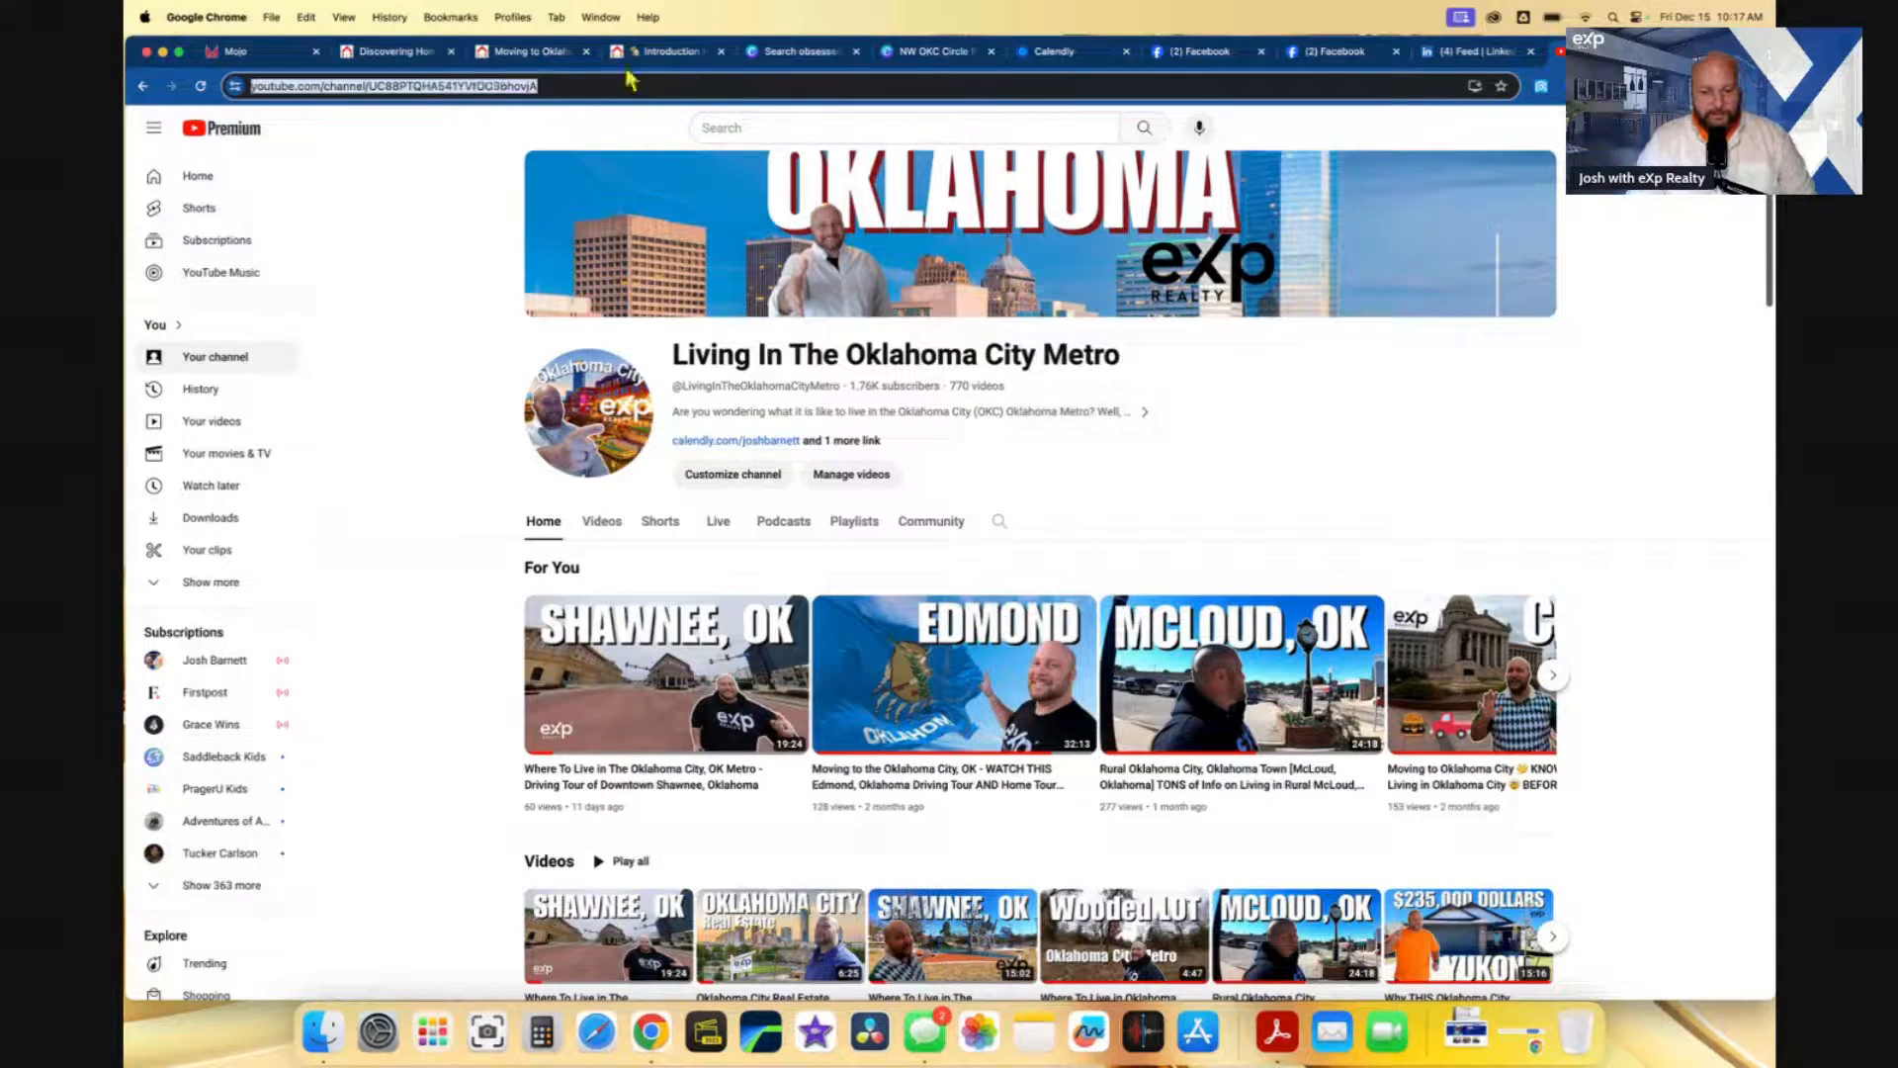
{"action": "left_click", "coordinate": [297, 51]}
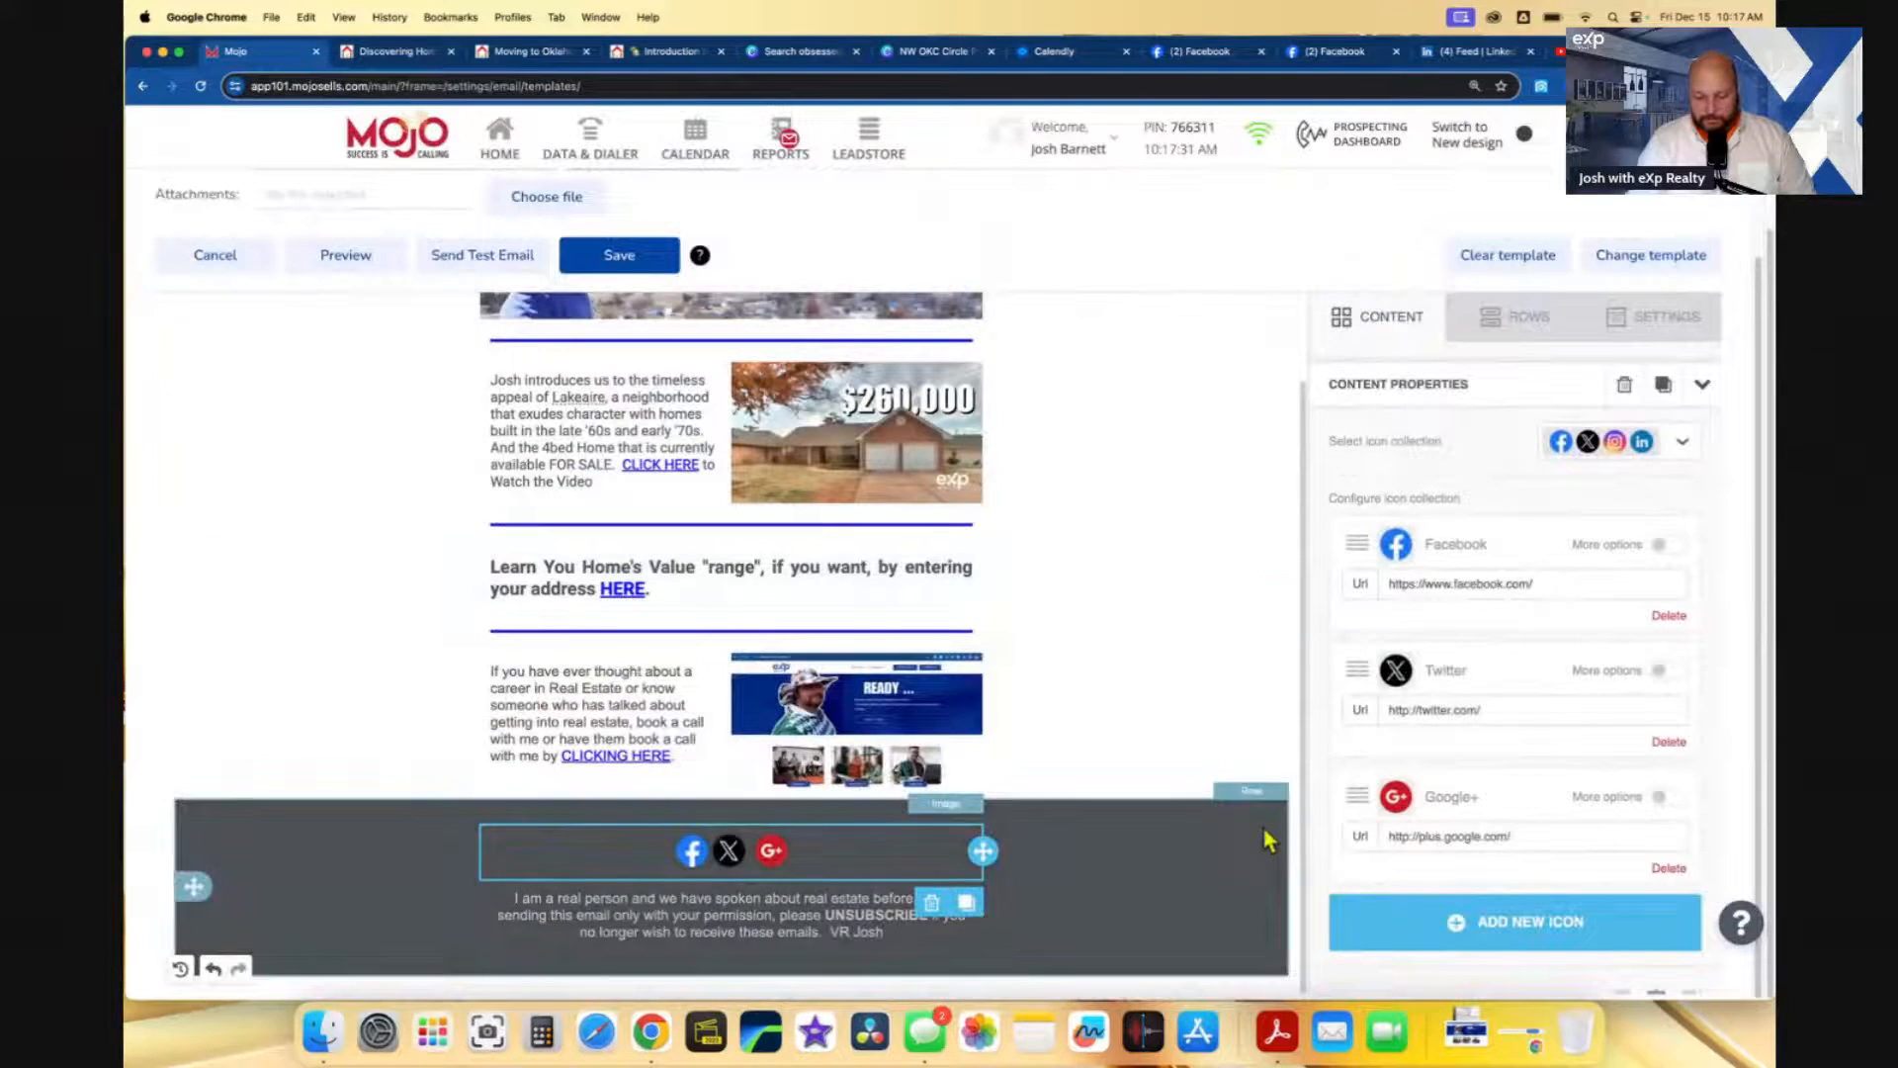
- Replace the footer's Google+ and Twitter icons with a YouTube icon linked to the channel URL
{"action": "left_click", "coordinate": [1668, 868]}
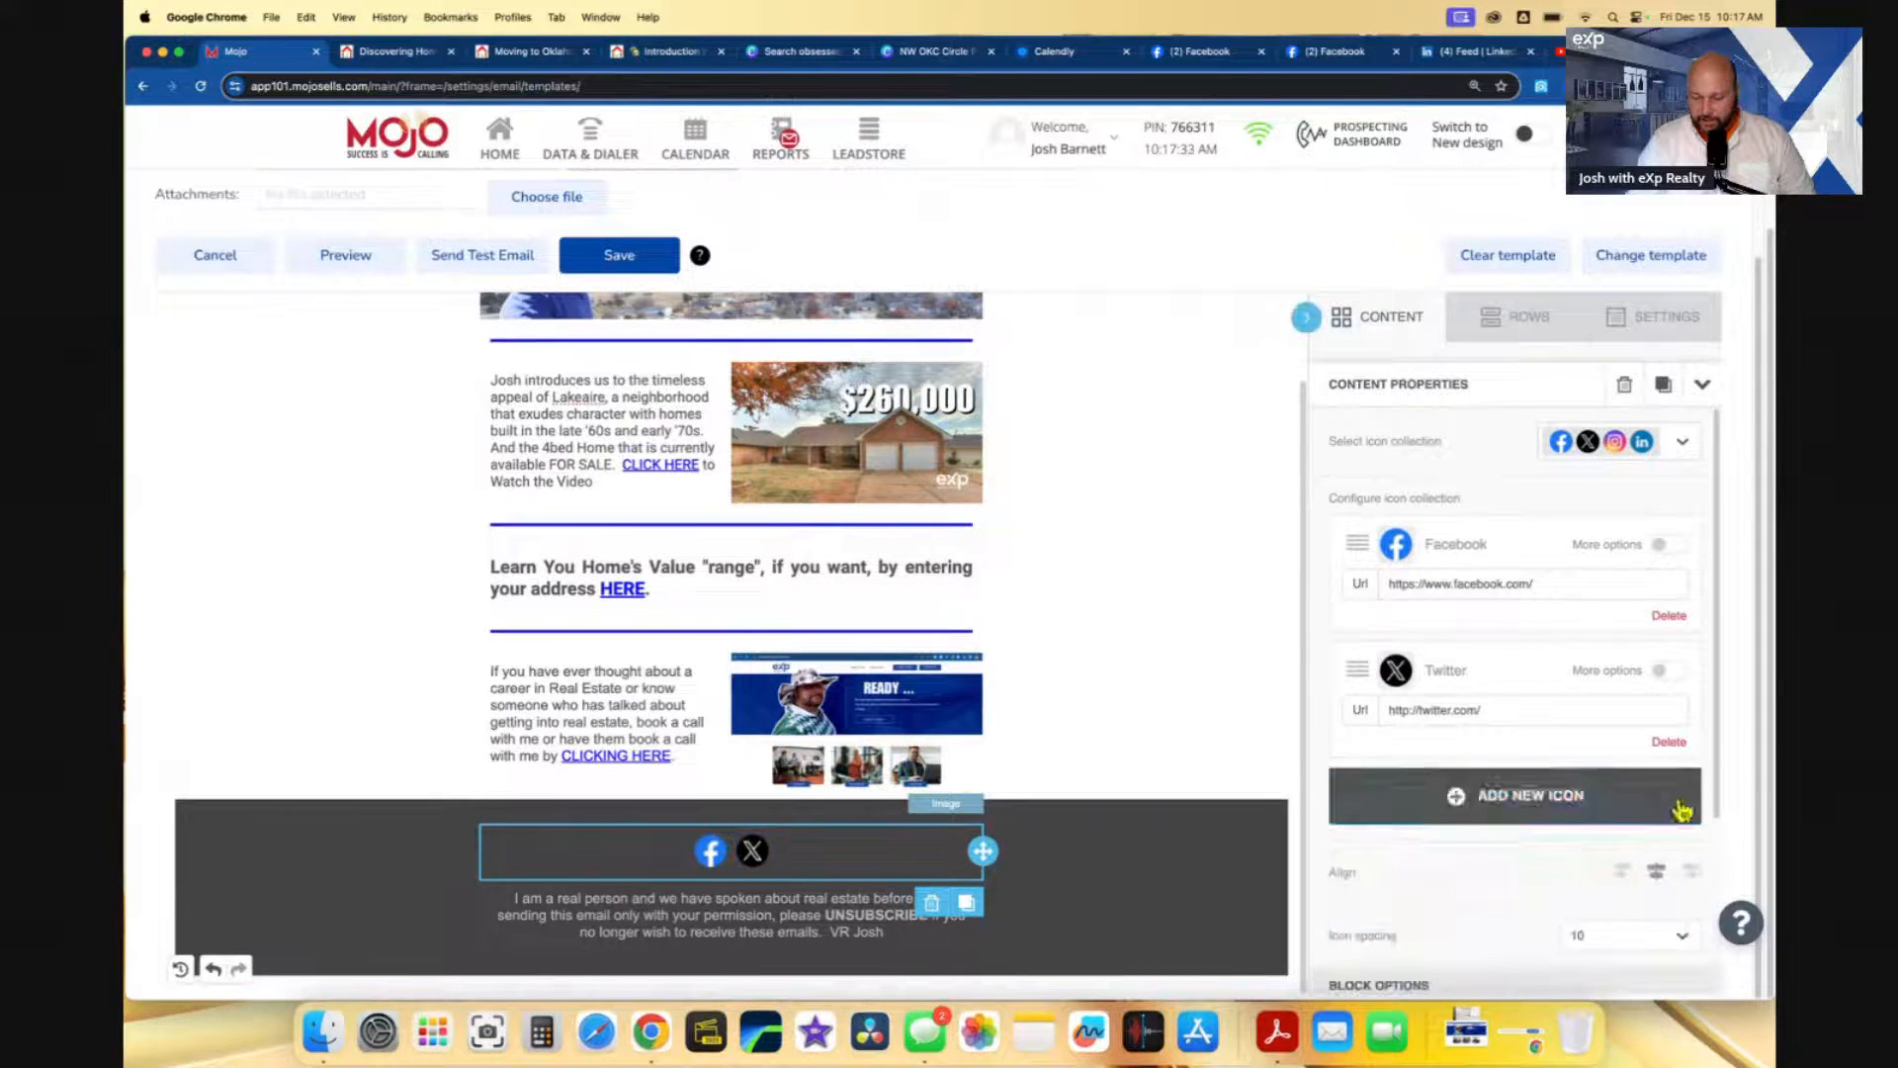
{"action": "left_click", "coordinate": [1669, 741]}
{"action": "left_click", "coordinate": [1577, 682]}
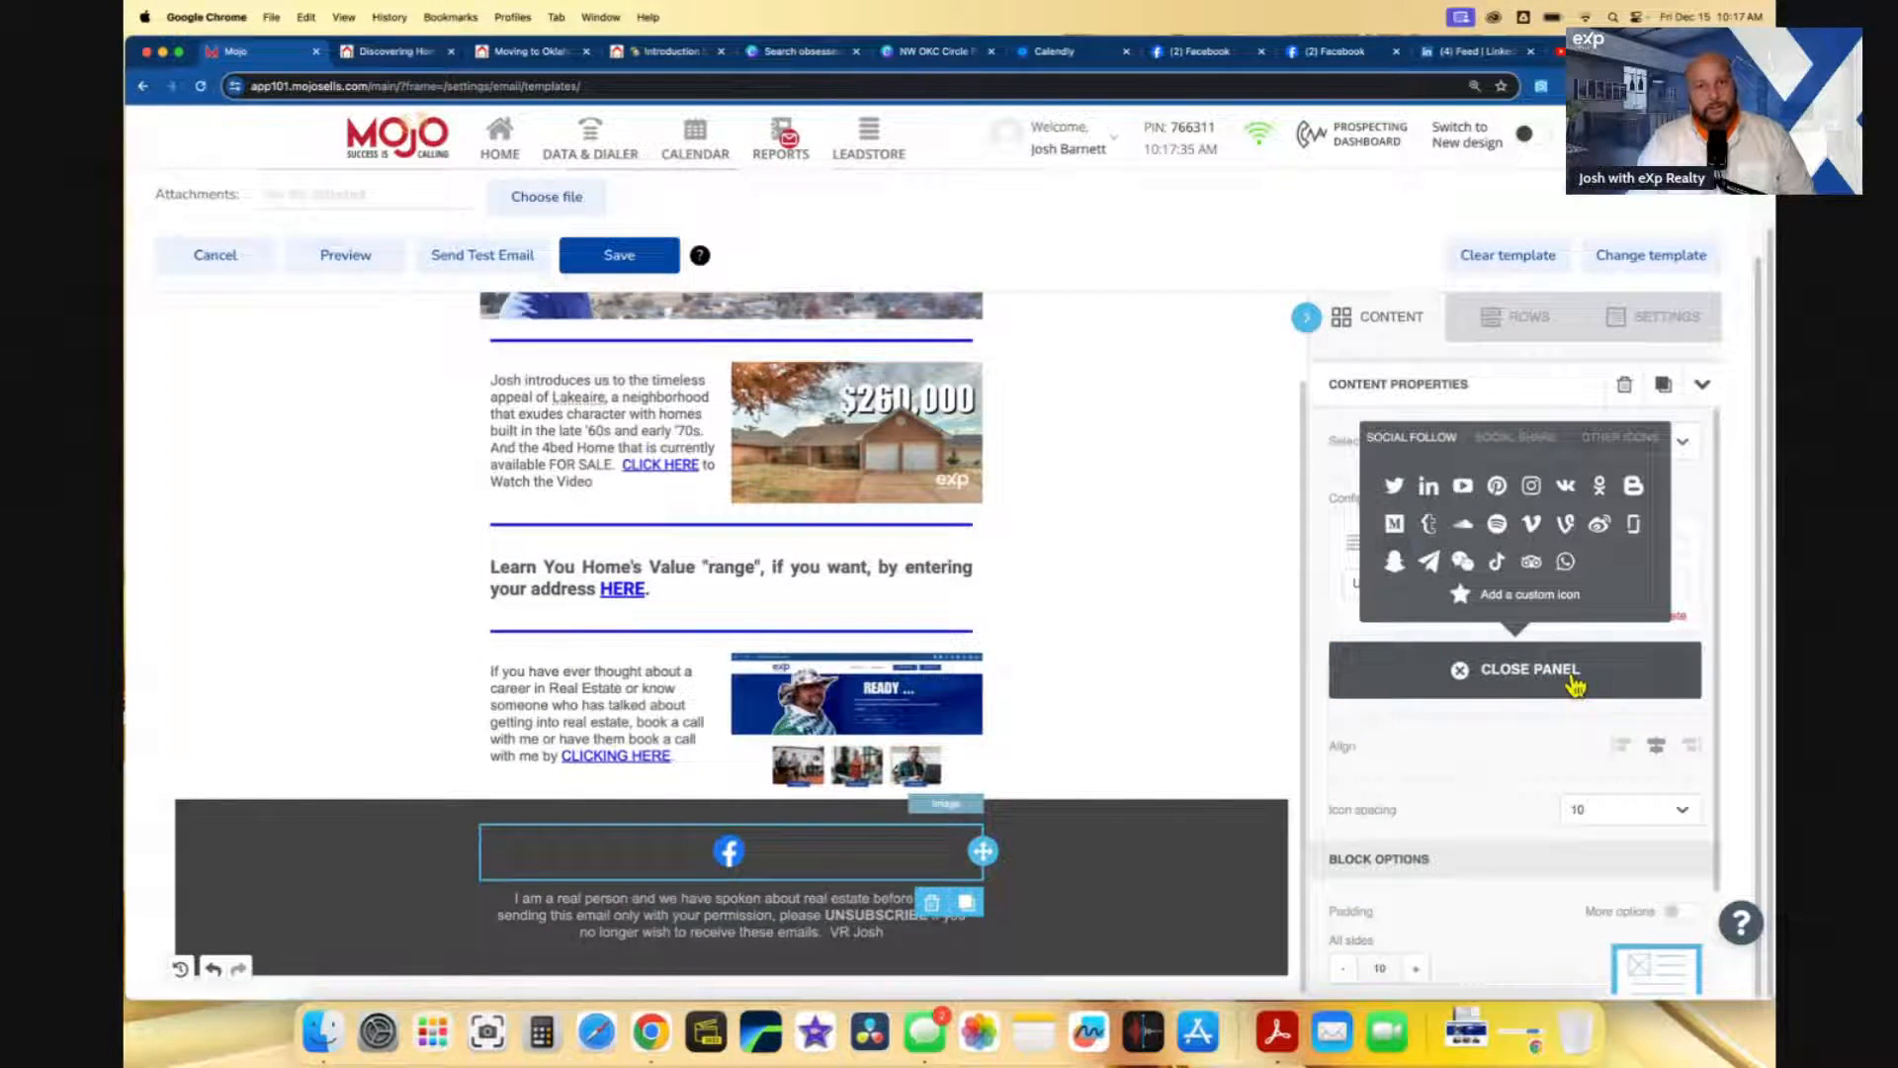
{"action": "left_click", "coordinate": [1464, 487]}
{"action": "left_click_drag", "start_coordinate": [1532, 710], "coordinate": [1384, 715]}
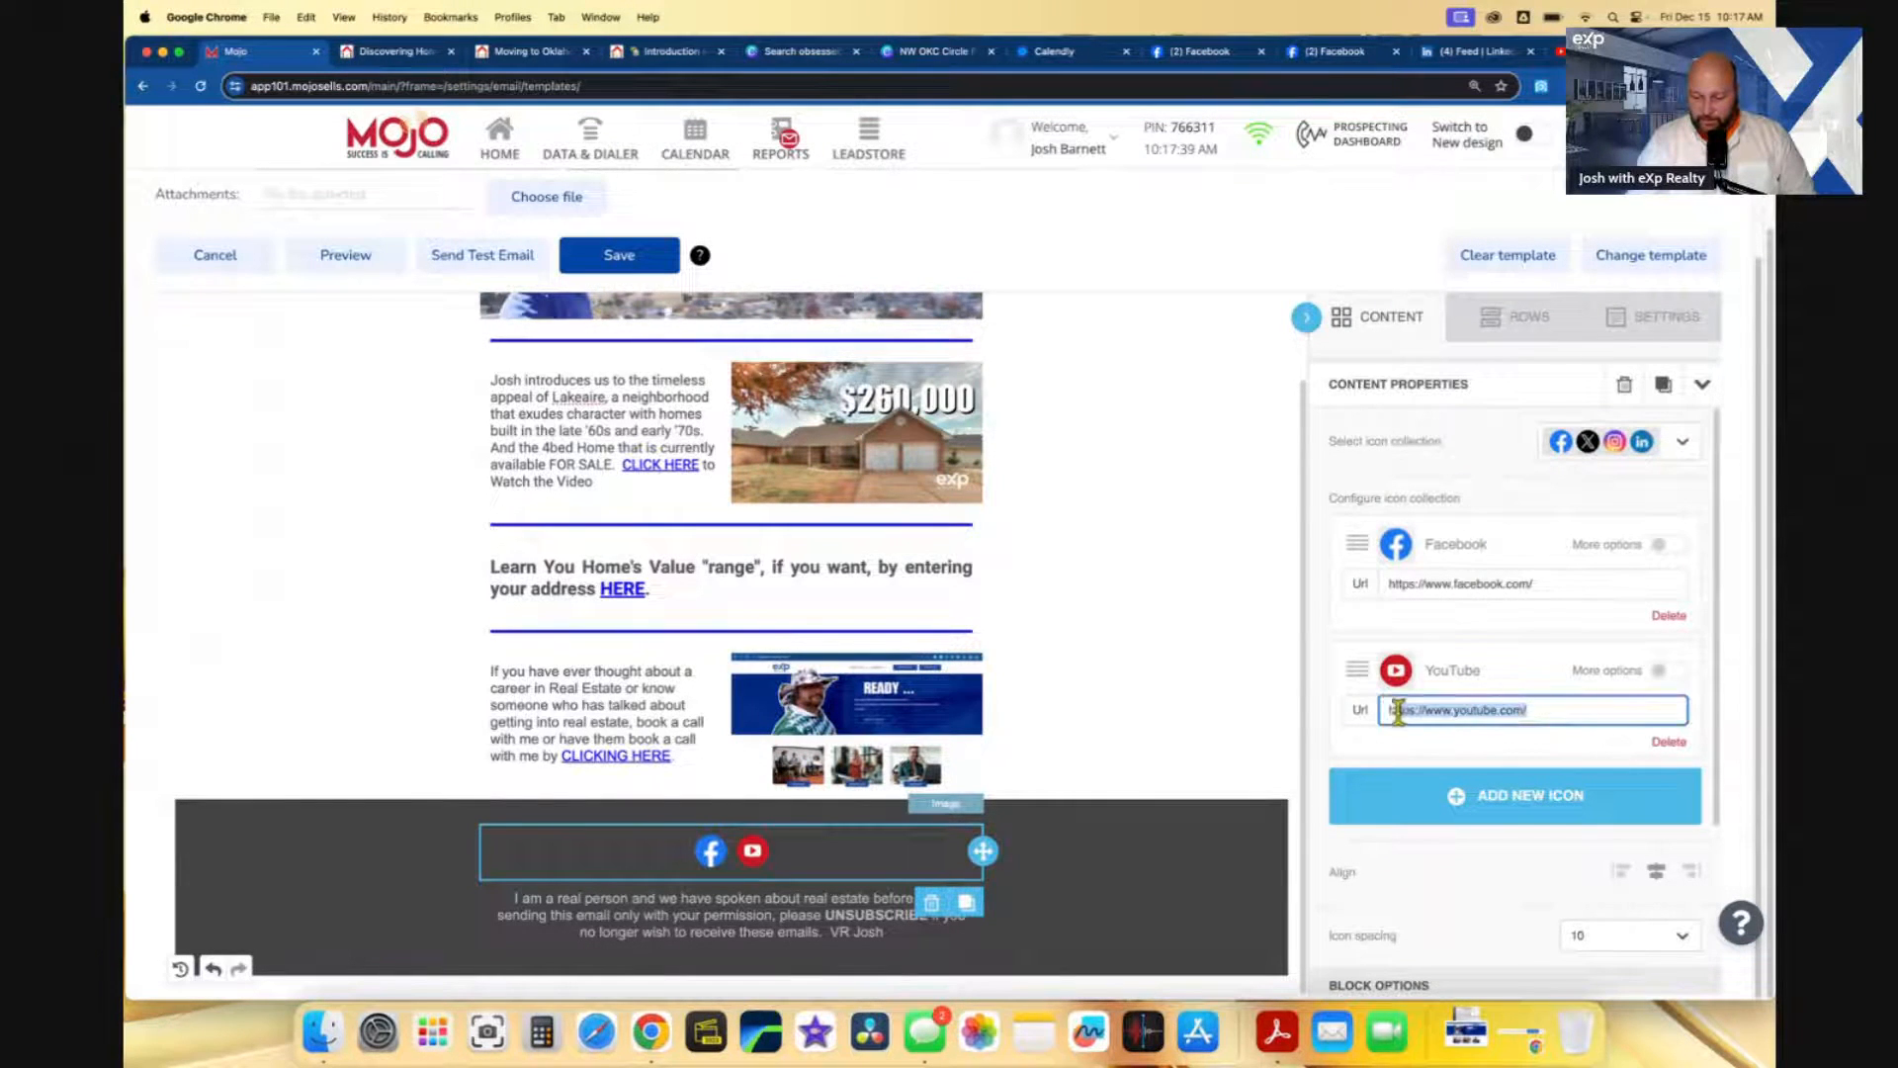
{"action": "type", "text": "https://www.youtube.com/channel/UC8BPTQHA541YVtOU3bhovjA"}
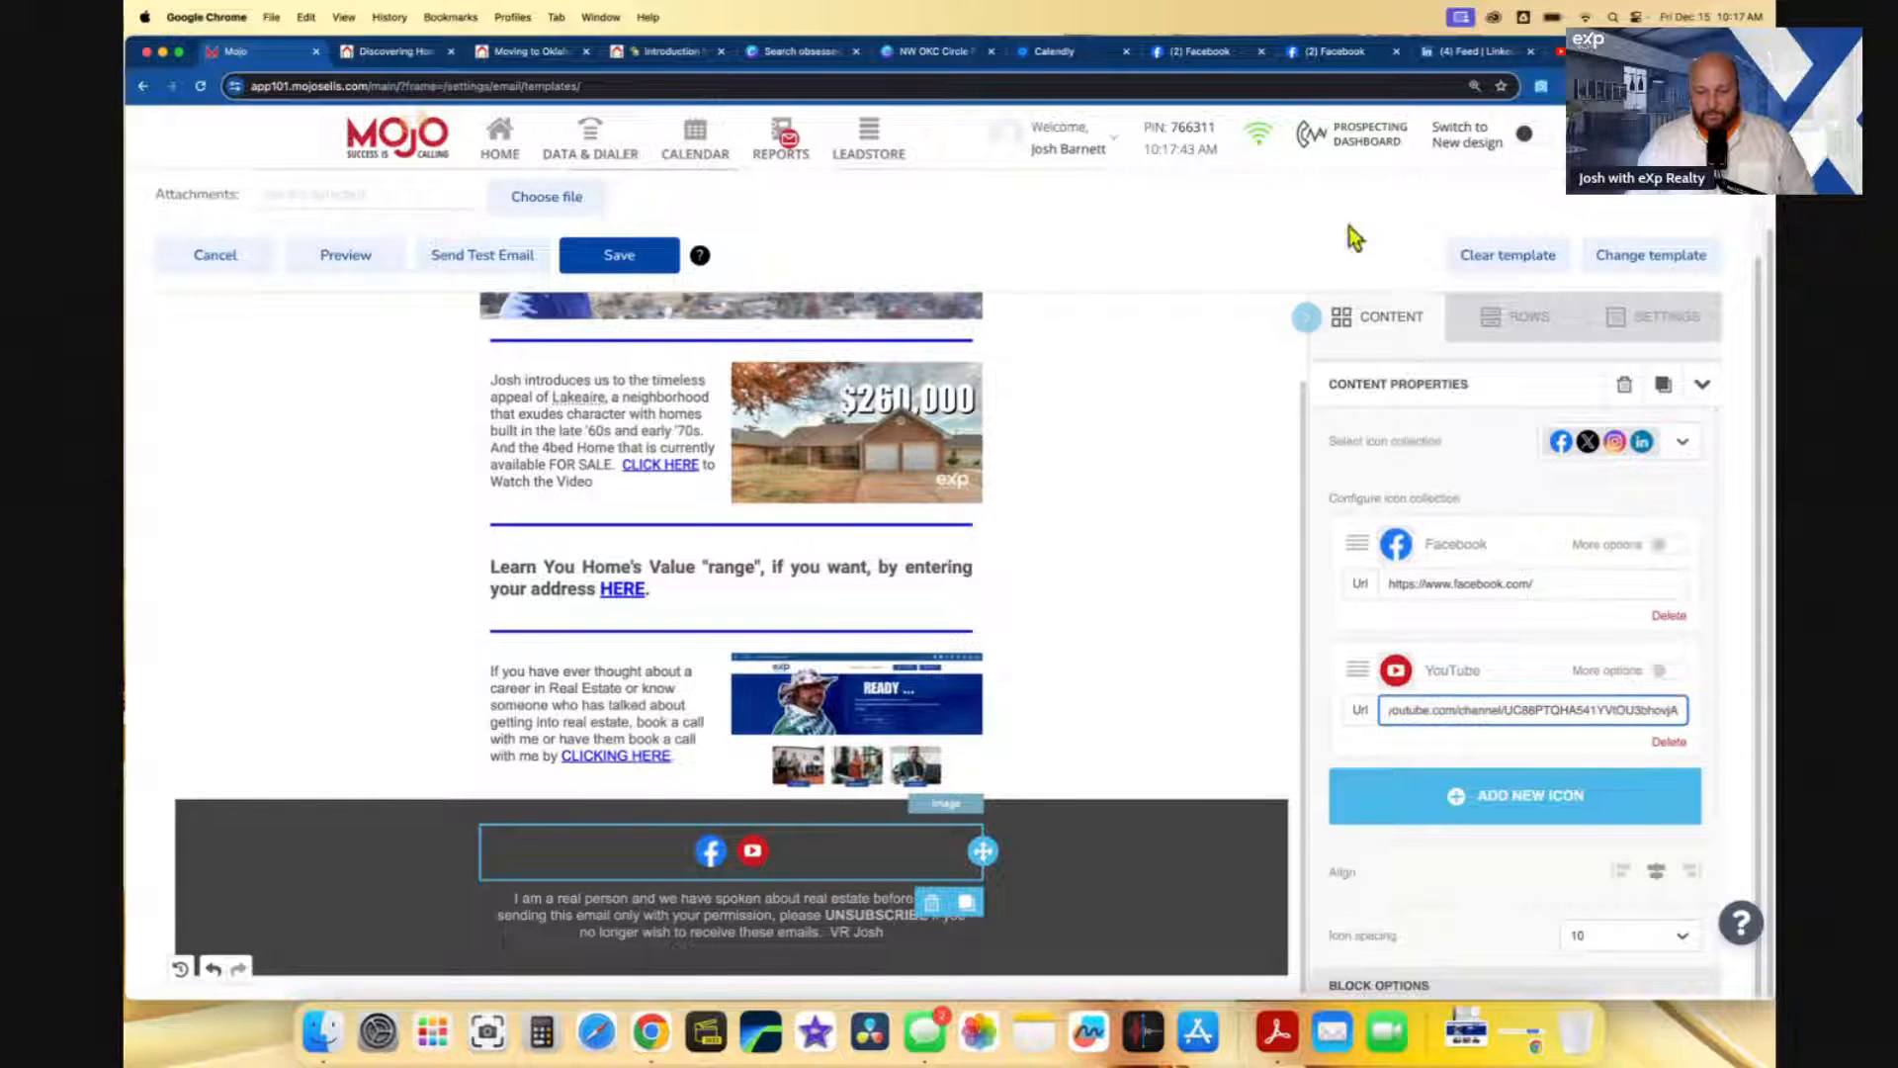
{"action": "left_click", "coordinate": [1337, 57]}
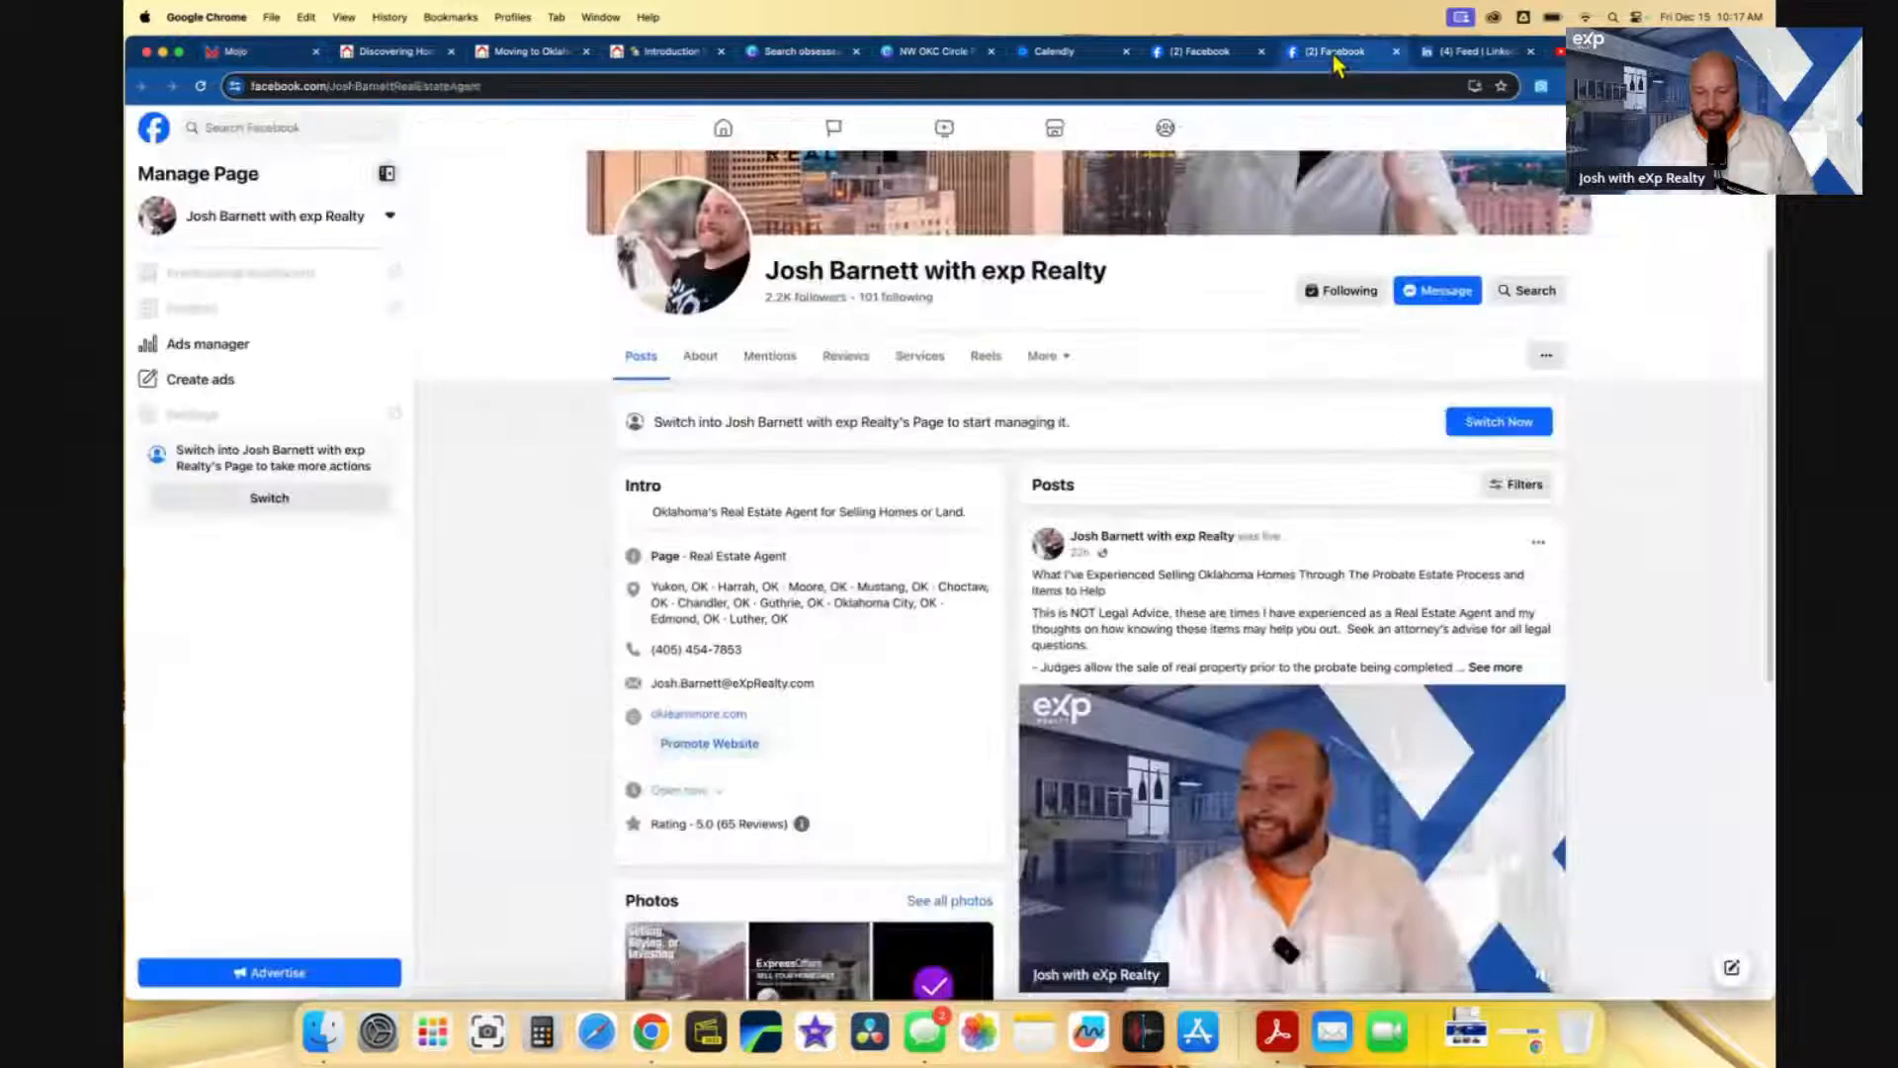
- Copy the Facebook business page's URL and return to the Mojo editor
{"action": "left_click_drag", "start_coordinate": [397, 86], "coordinate": [229, 86]}
{"action": "key", "text": "super+c"}
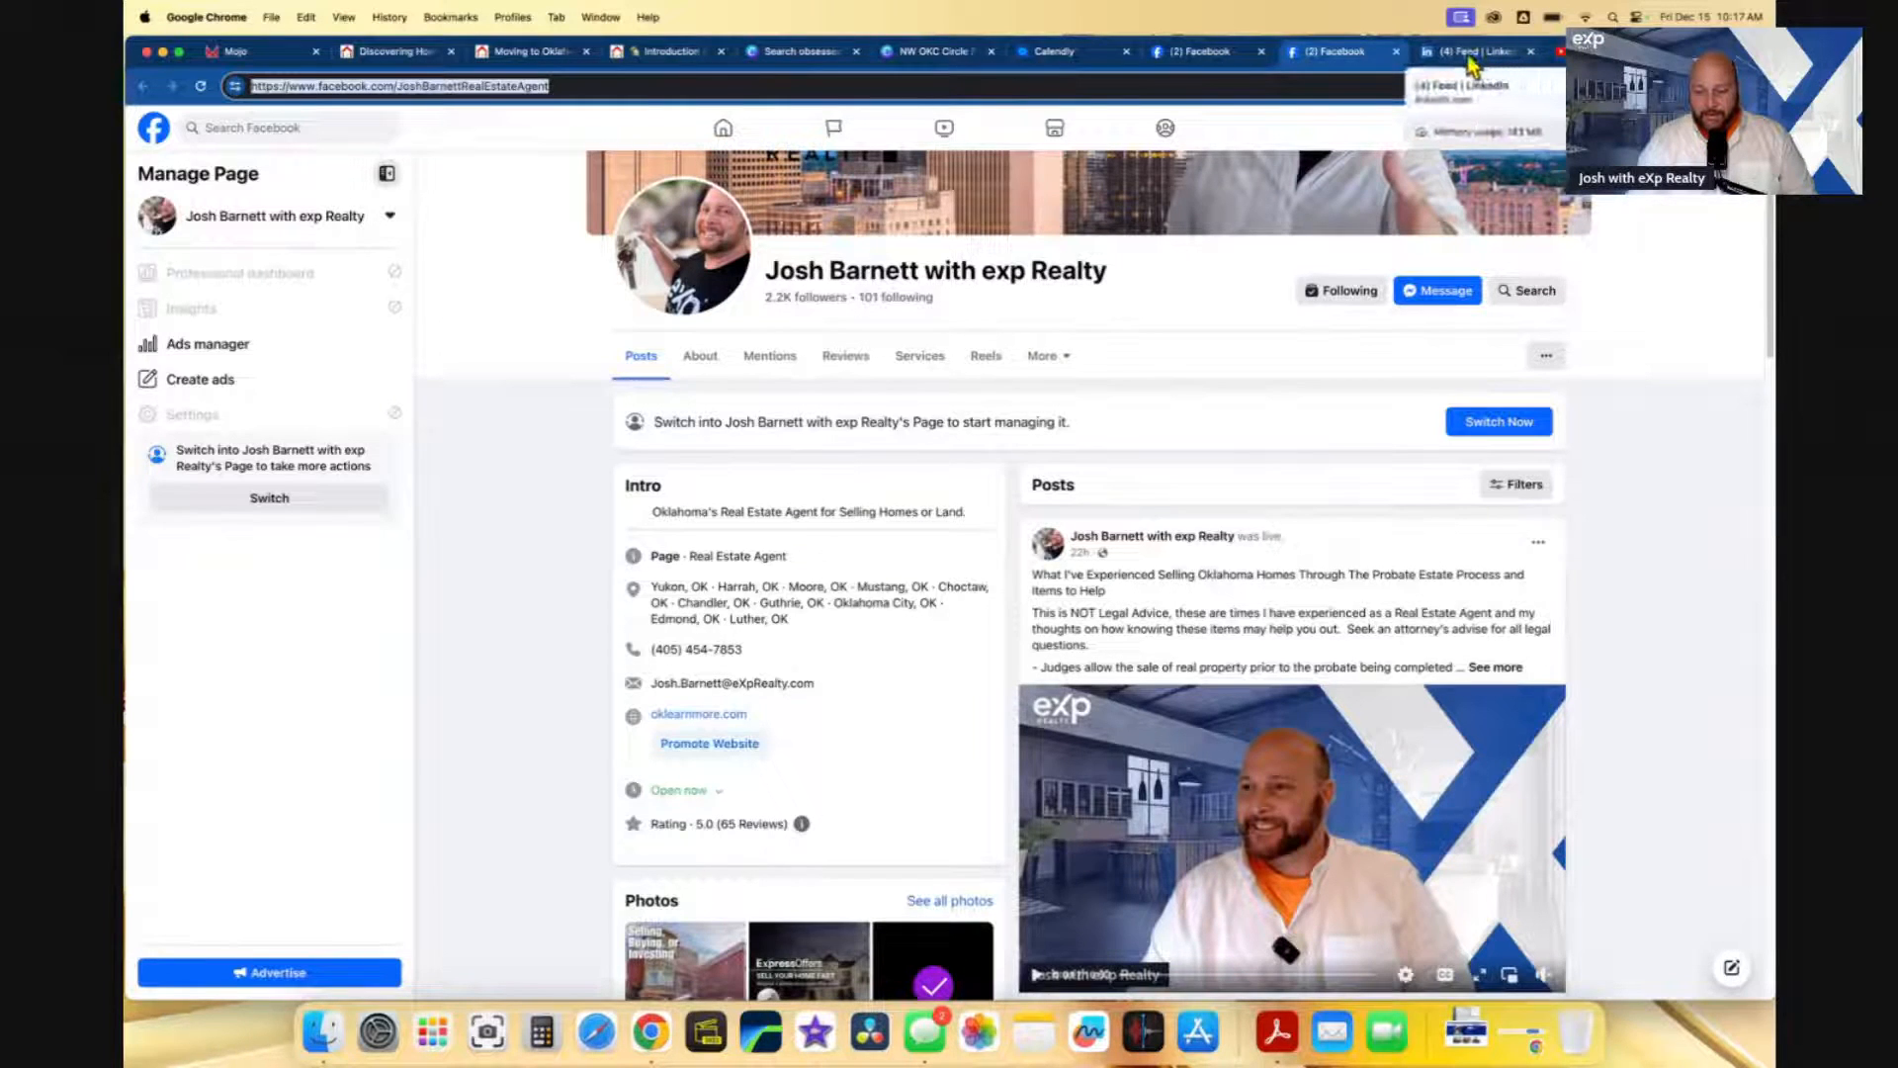
{"action": "left_click", "coordinate": [253, 60]}
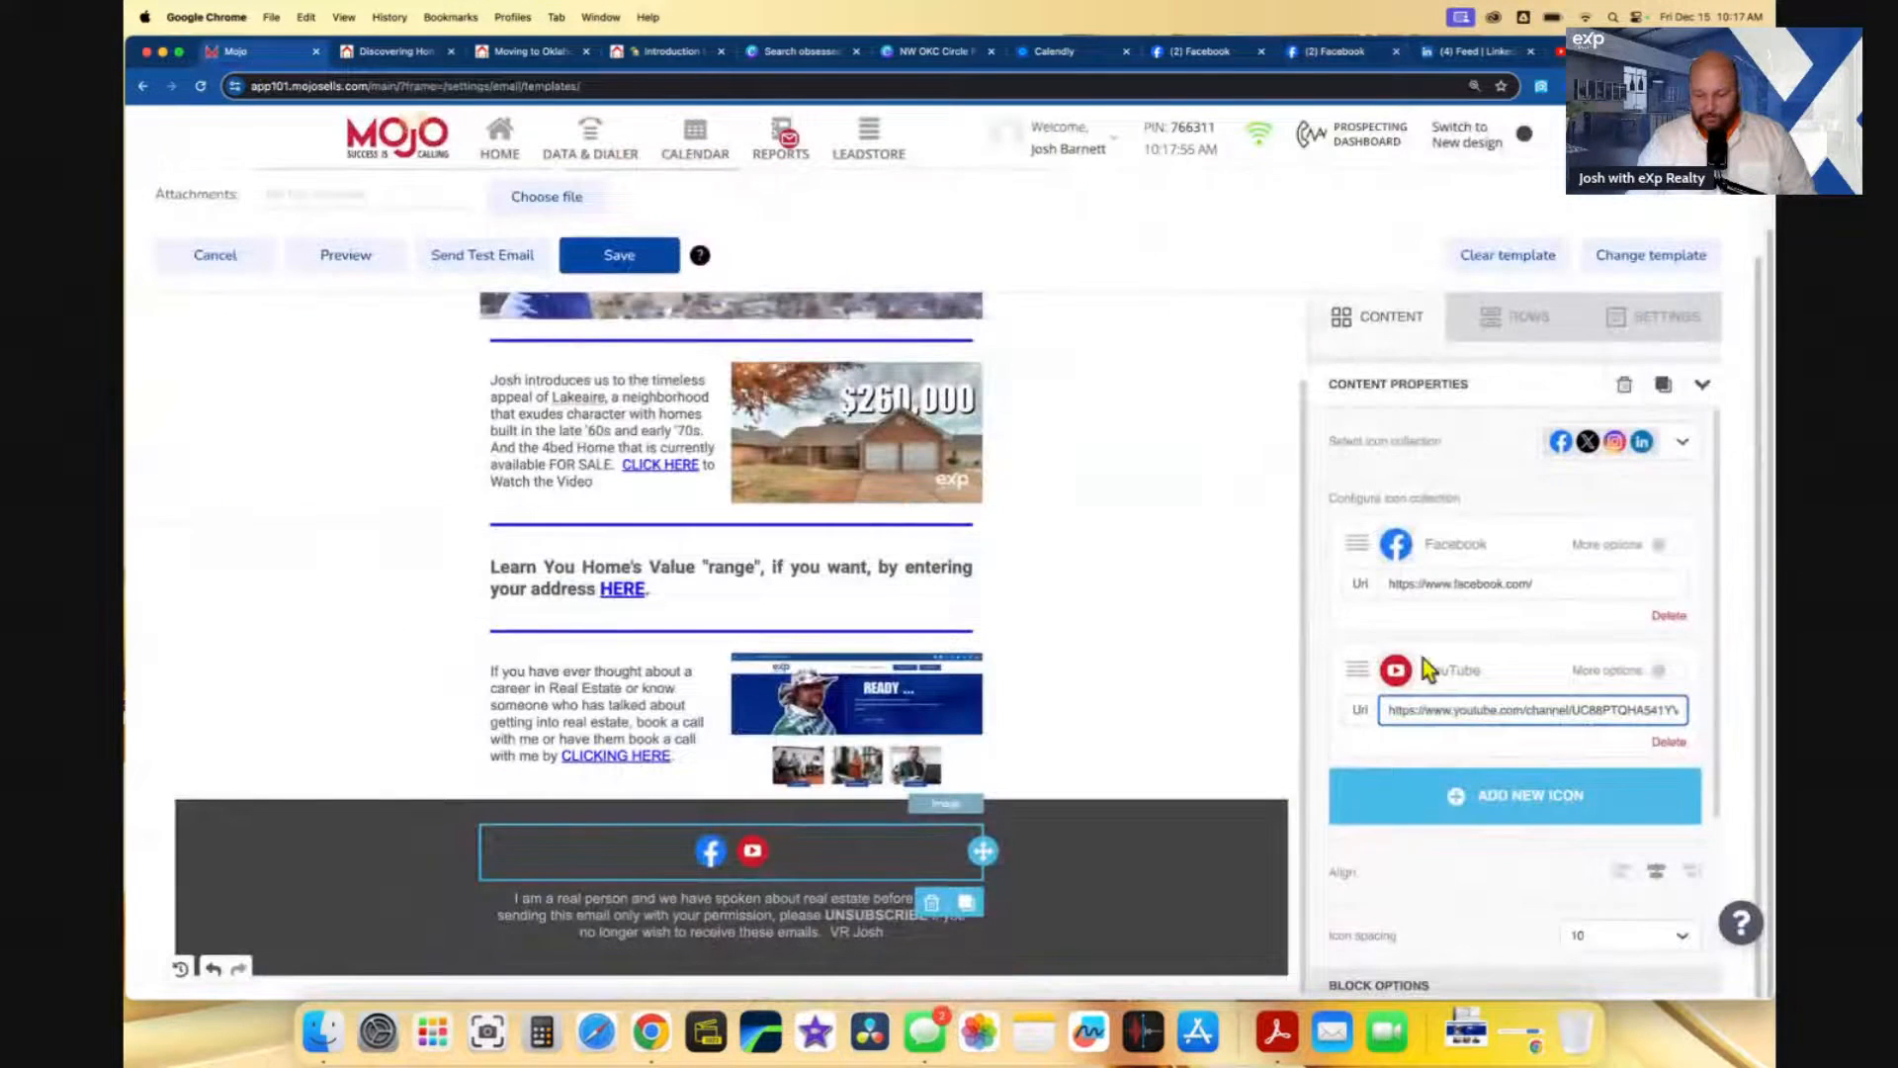
- Paste the business page URL into the footer Facebook icon's link
{"action": "left_click", "coordinate": [1432, 583]}
{"action": "left_click_drag", "start_coordinate": [1561, 584], "coordinate": [1380, 587]}
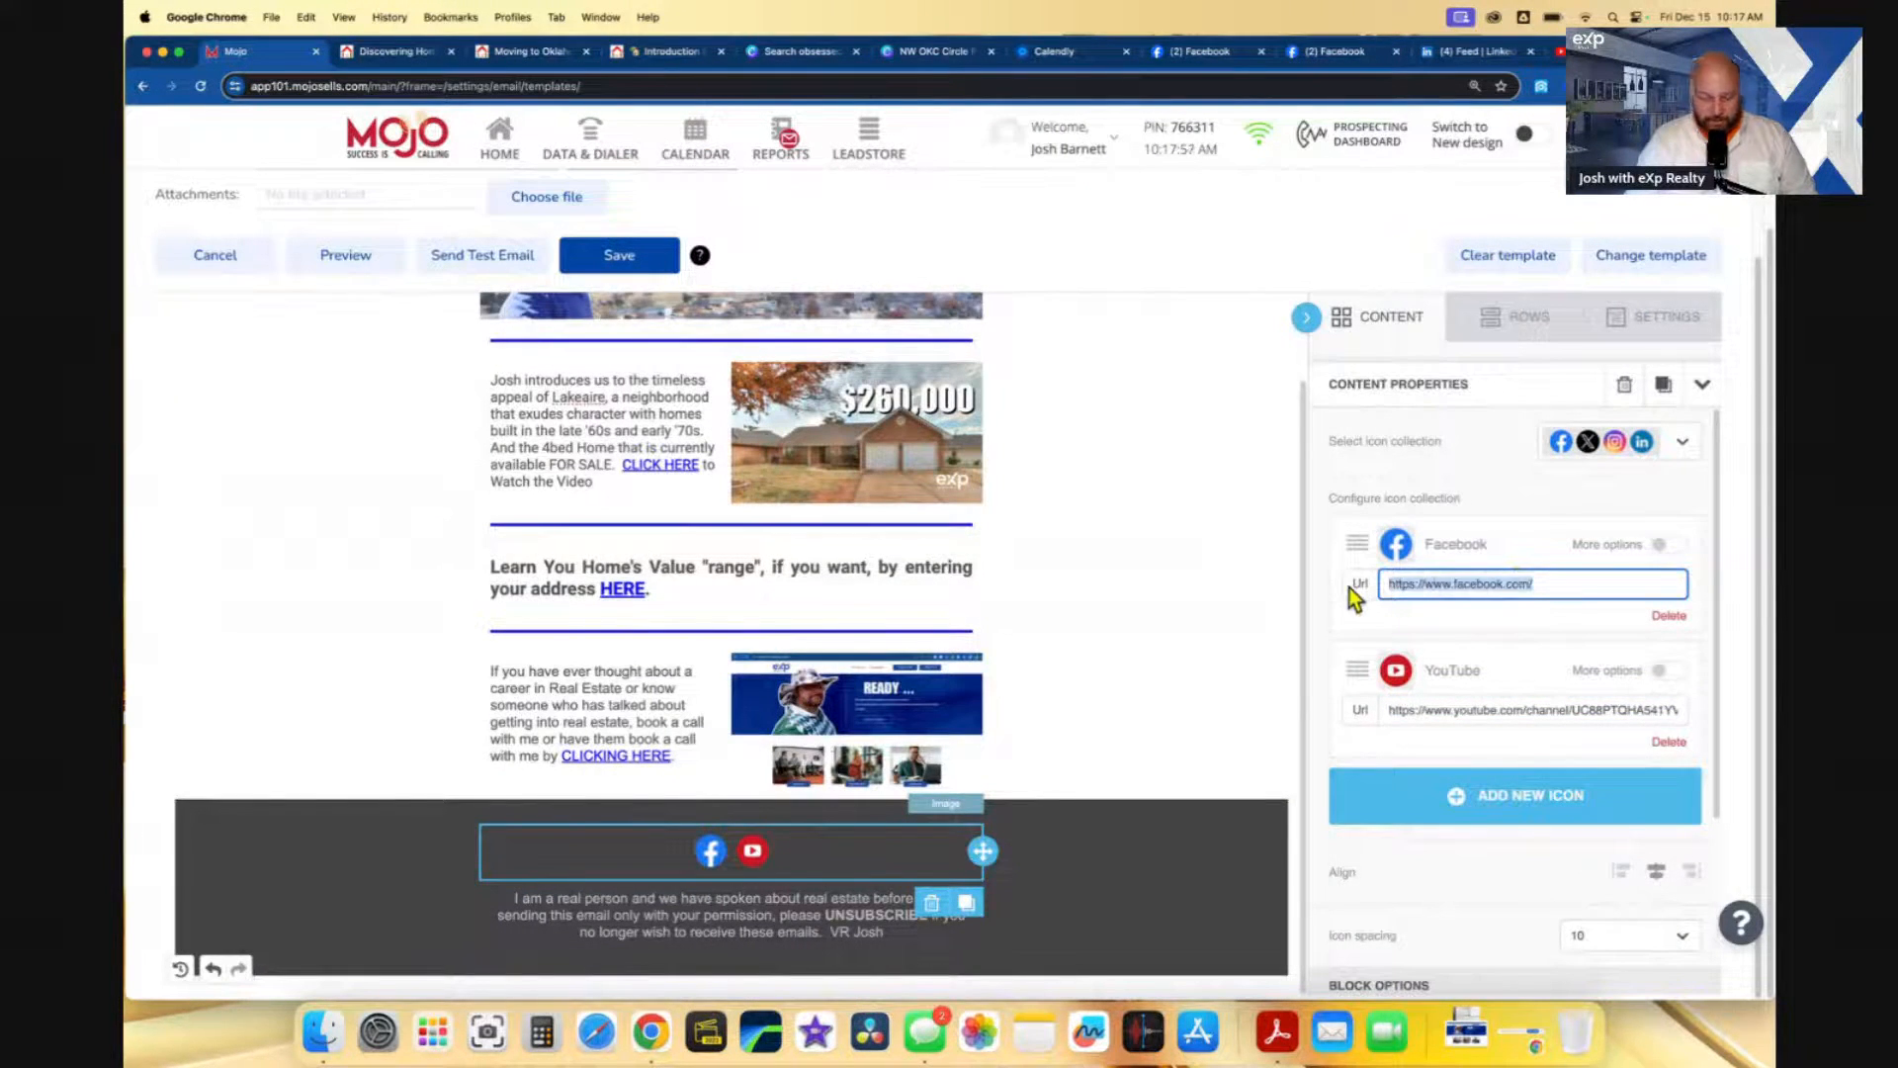
{"action": "key", "text": "super+v"}
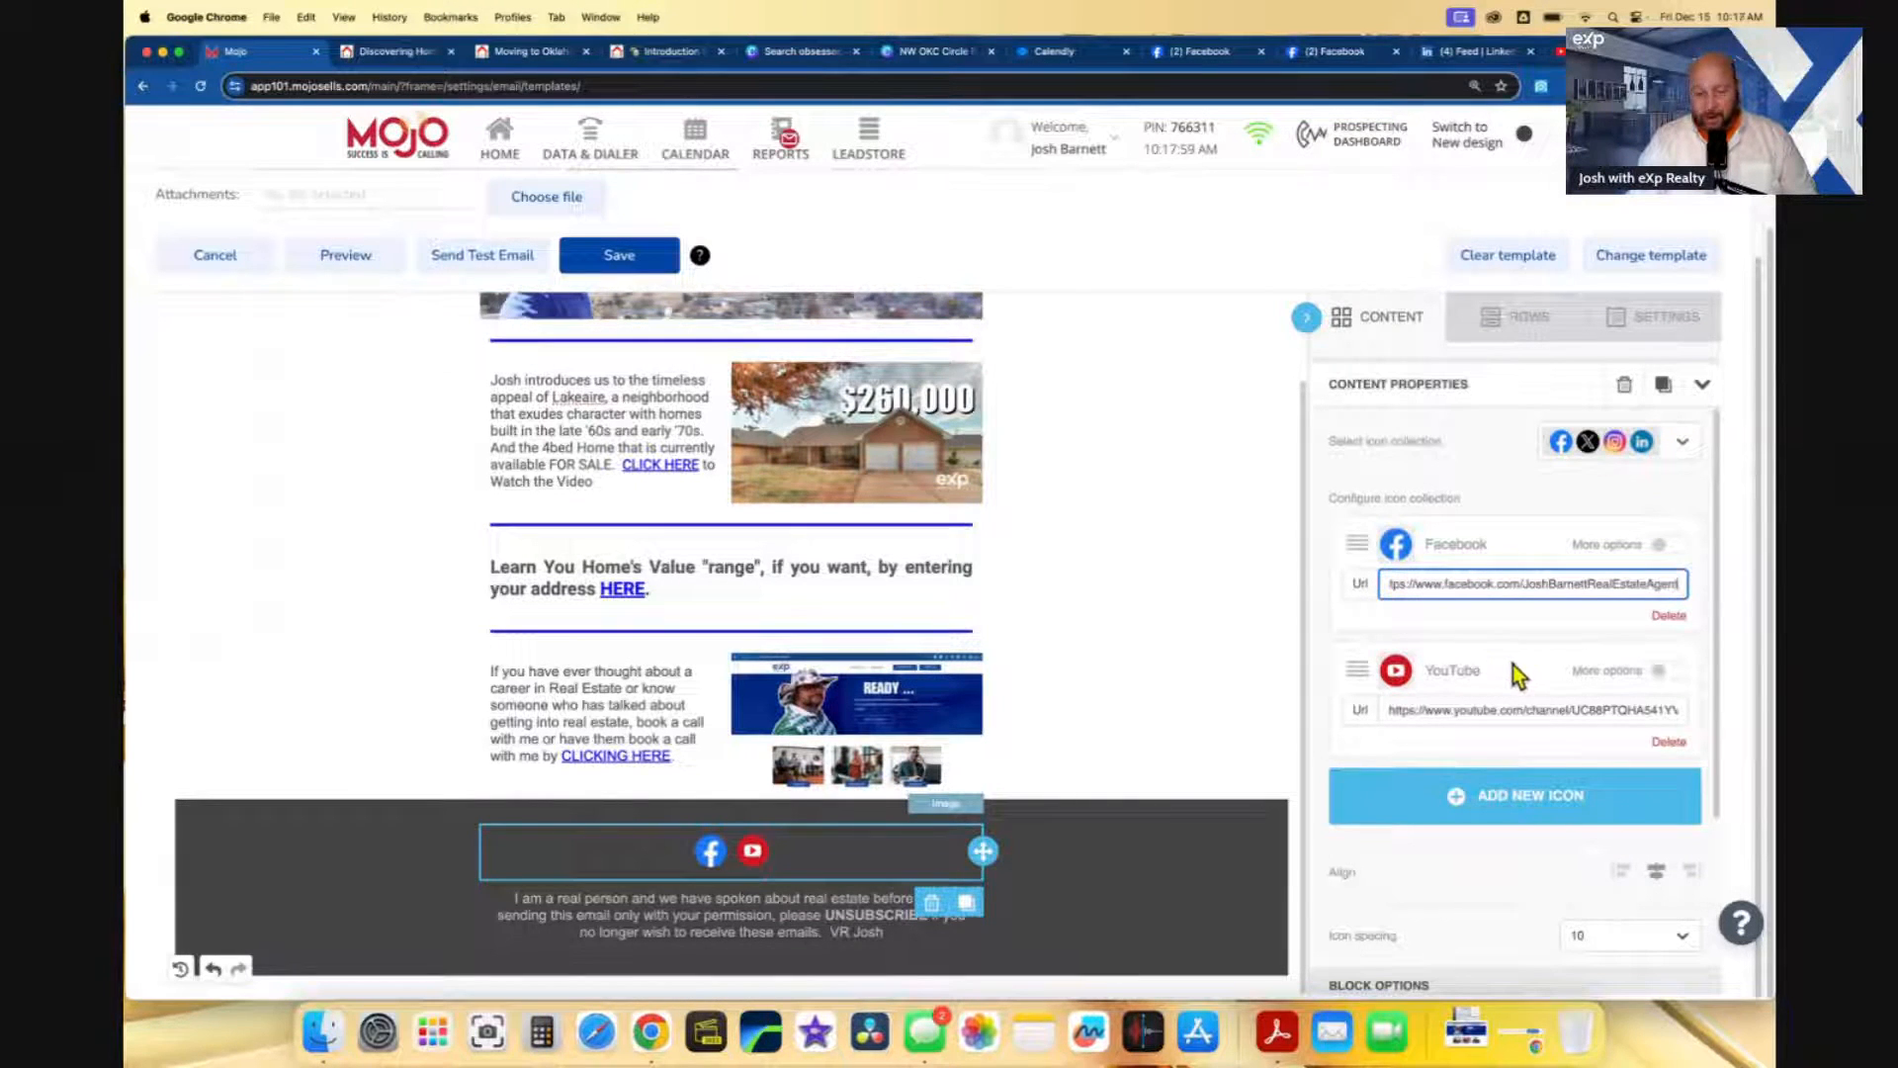
{"action": "scroll", "coordinate": [1586, 897], "scroll_direction": "down", "scroll_amount": 5}
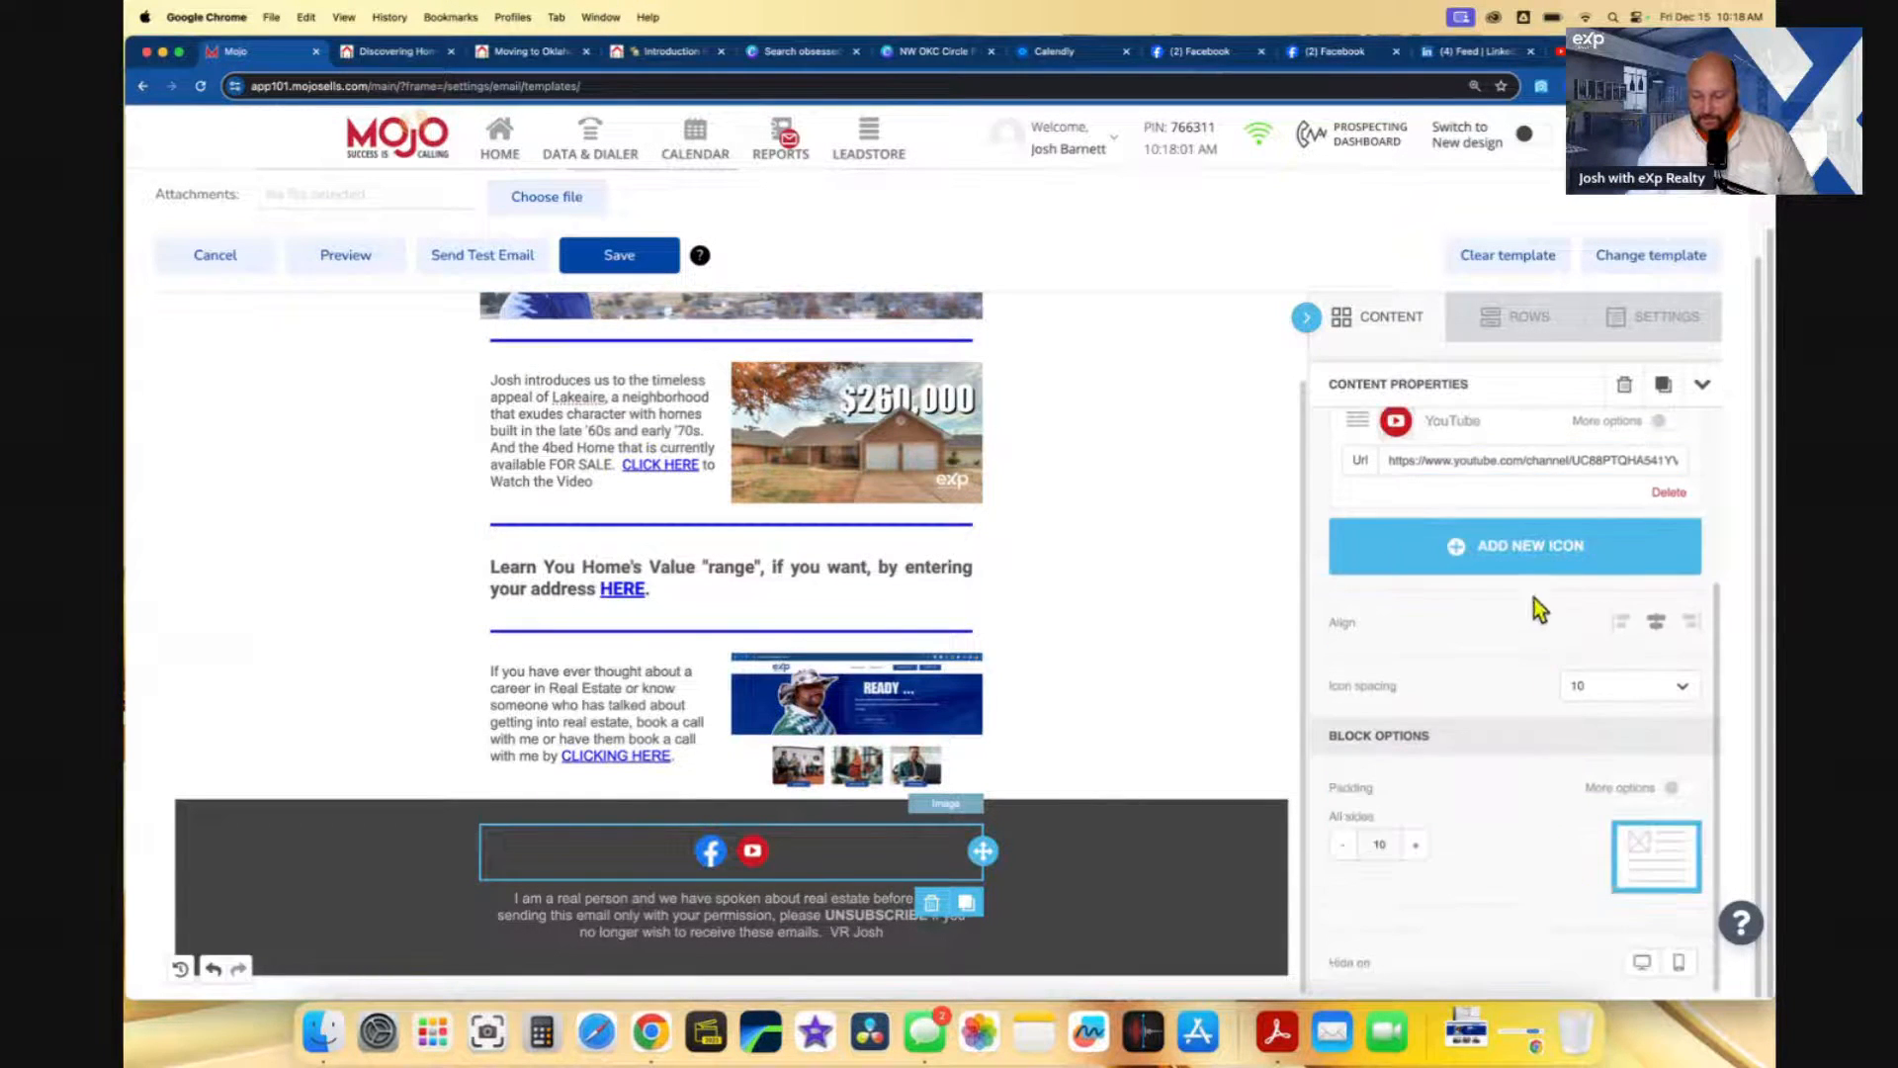
- Add a LinkedIn icon to the footer and select the LinkedIn profile page's address
{"action": "left_click", "coordinate": [1534, 545]}
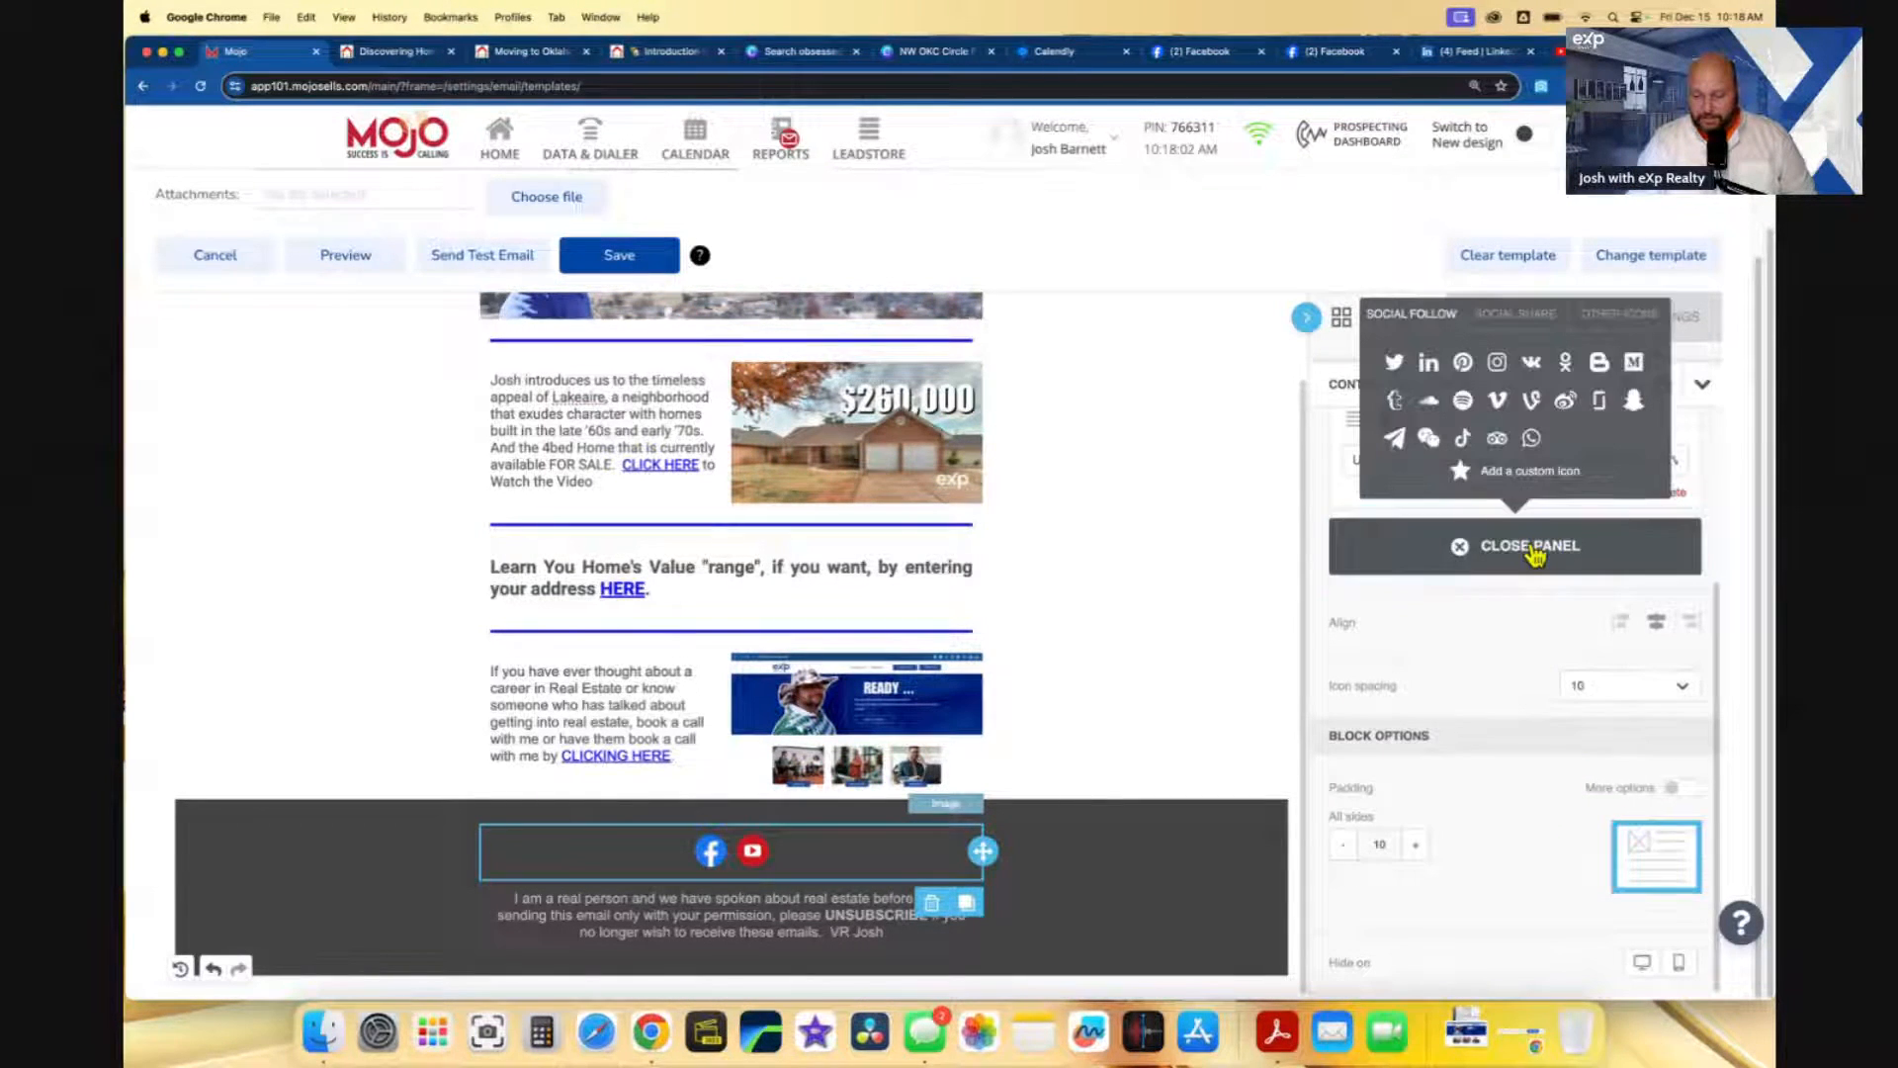
{"action": "left_click", "coordinate": [1428, 362]}
{"action": "left_click", "coordinate": [1461, 52]}
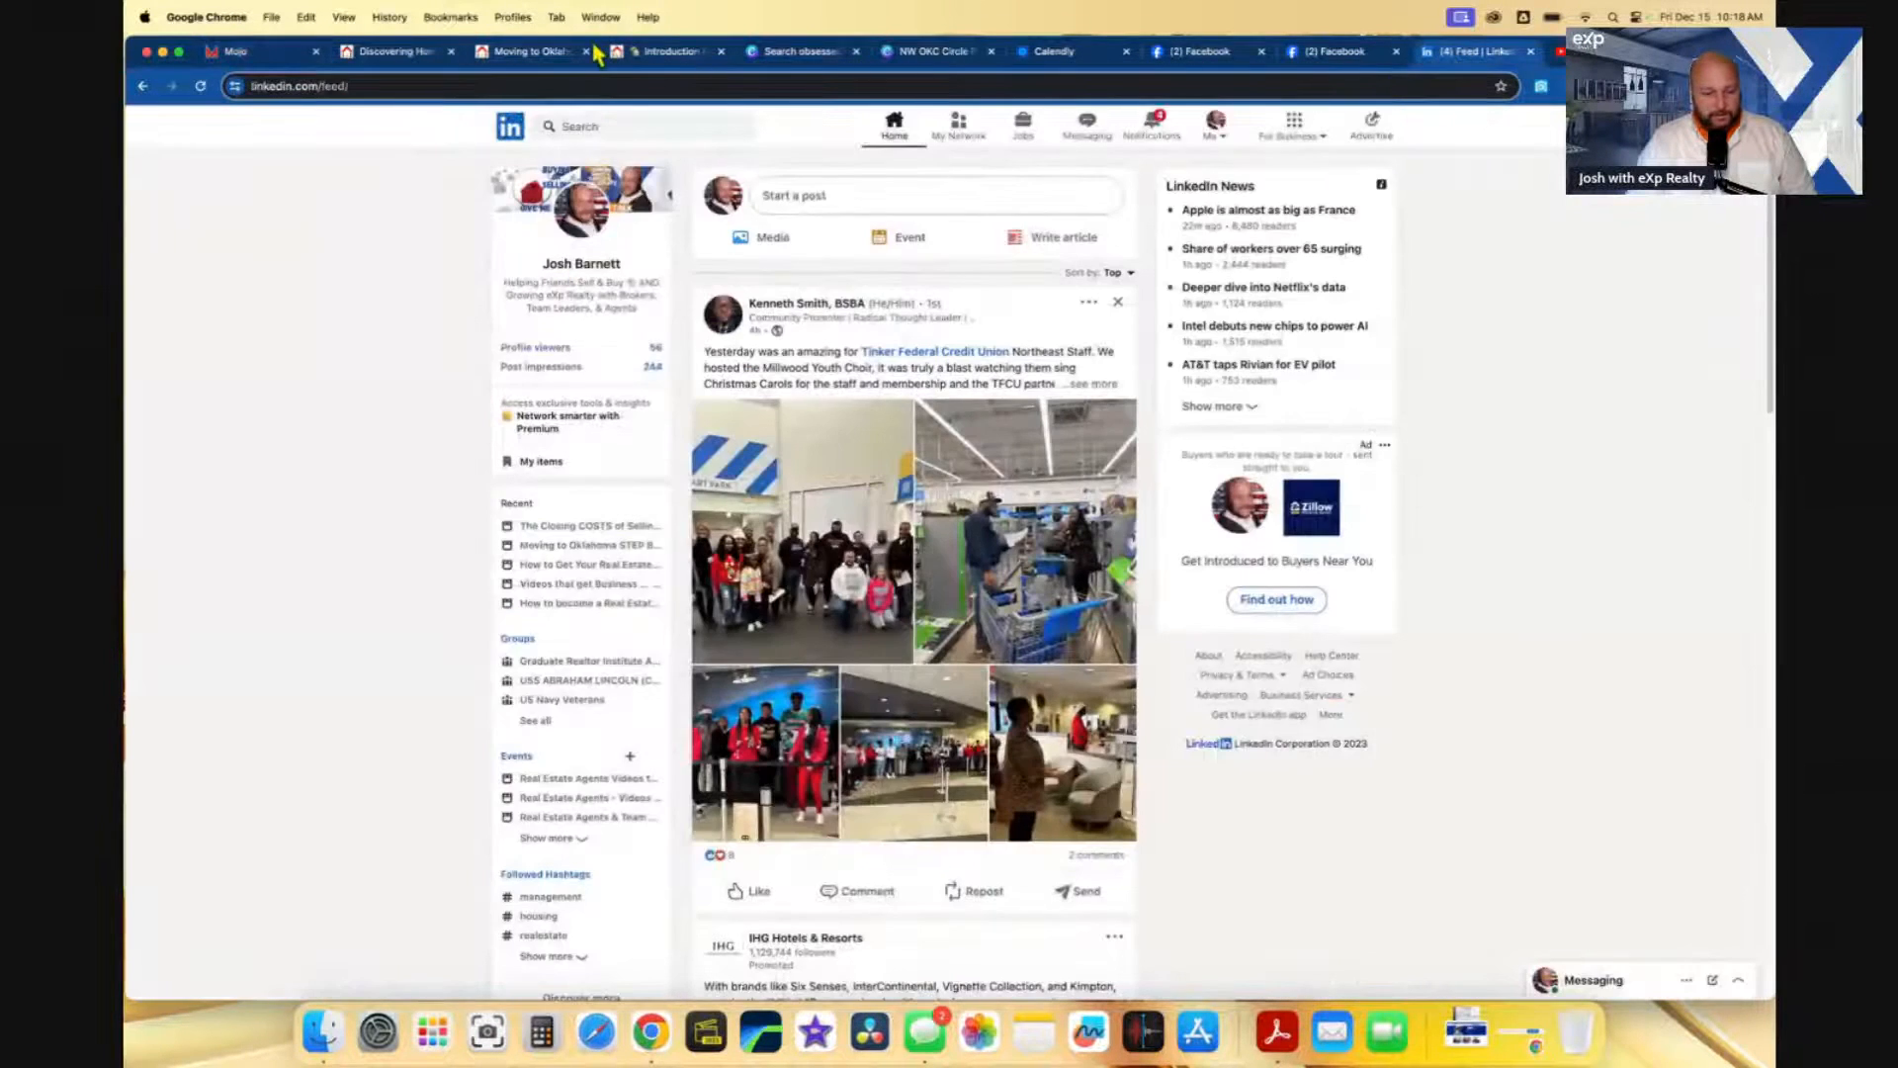
{"action": "left_click", "coordinate": [581, 264]}
{"action": "left_click", "coordinate": [373, 91]}
{"action": "key", "text": "super+c"}
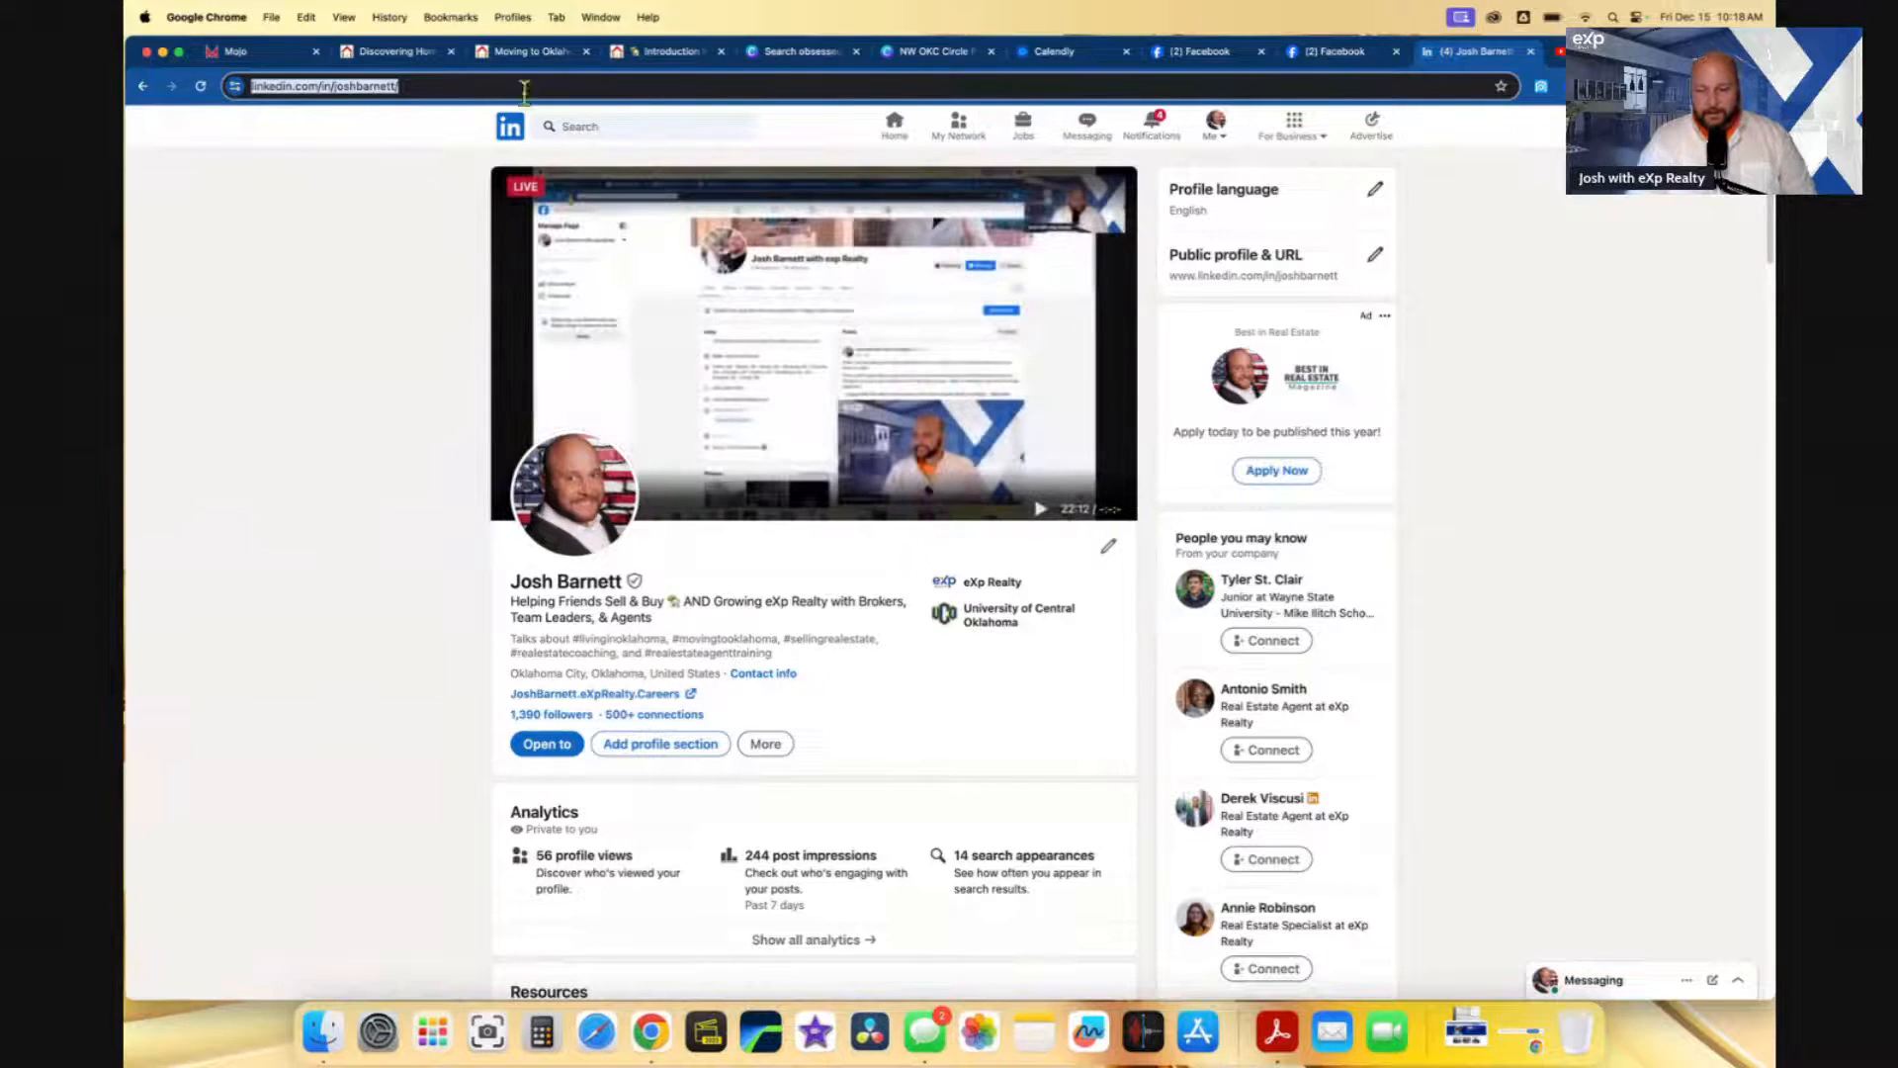
- Replace the generic LinkedIn link in the footer's LinkedIn Url field with the copied profile URL
{"action": "left_click", "coordinate": [240, 57]}
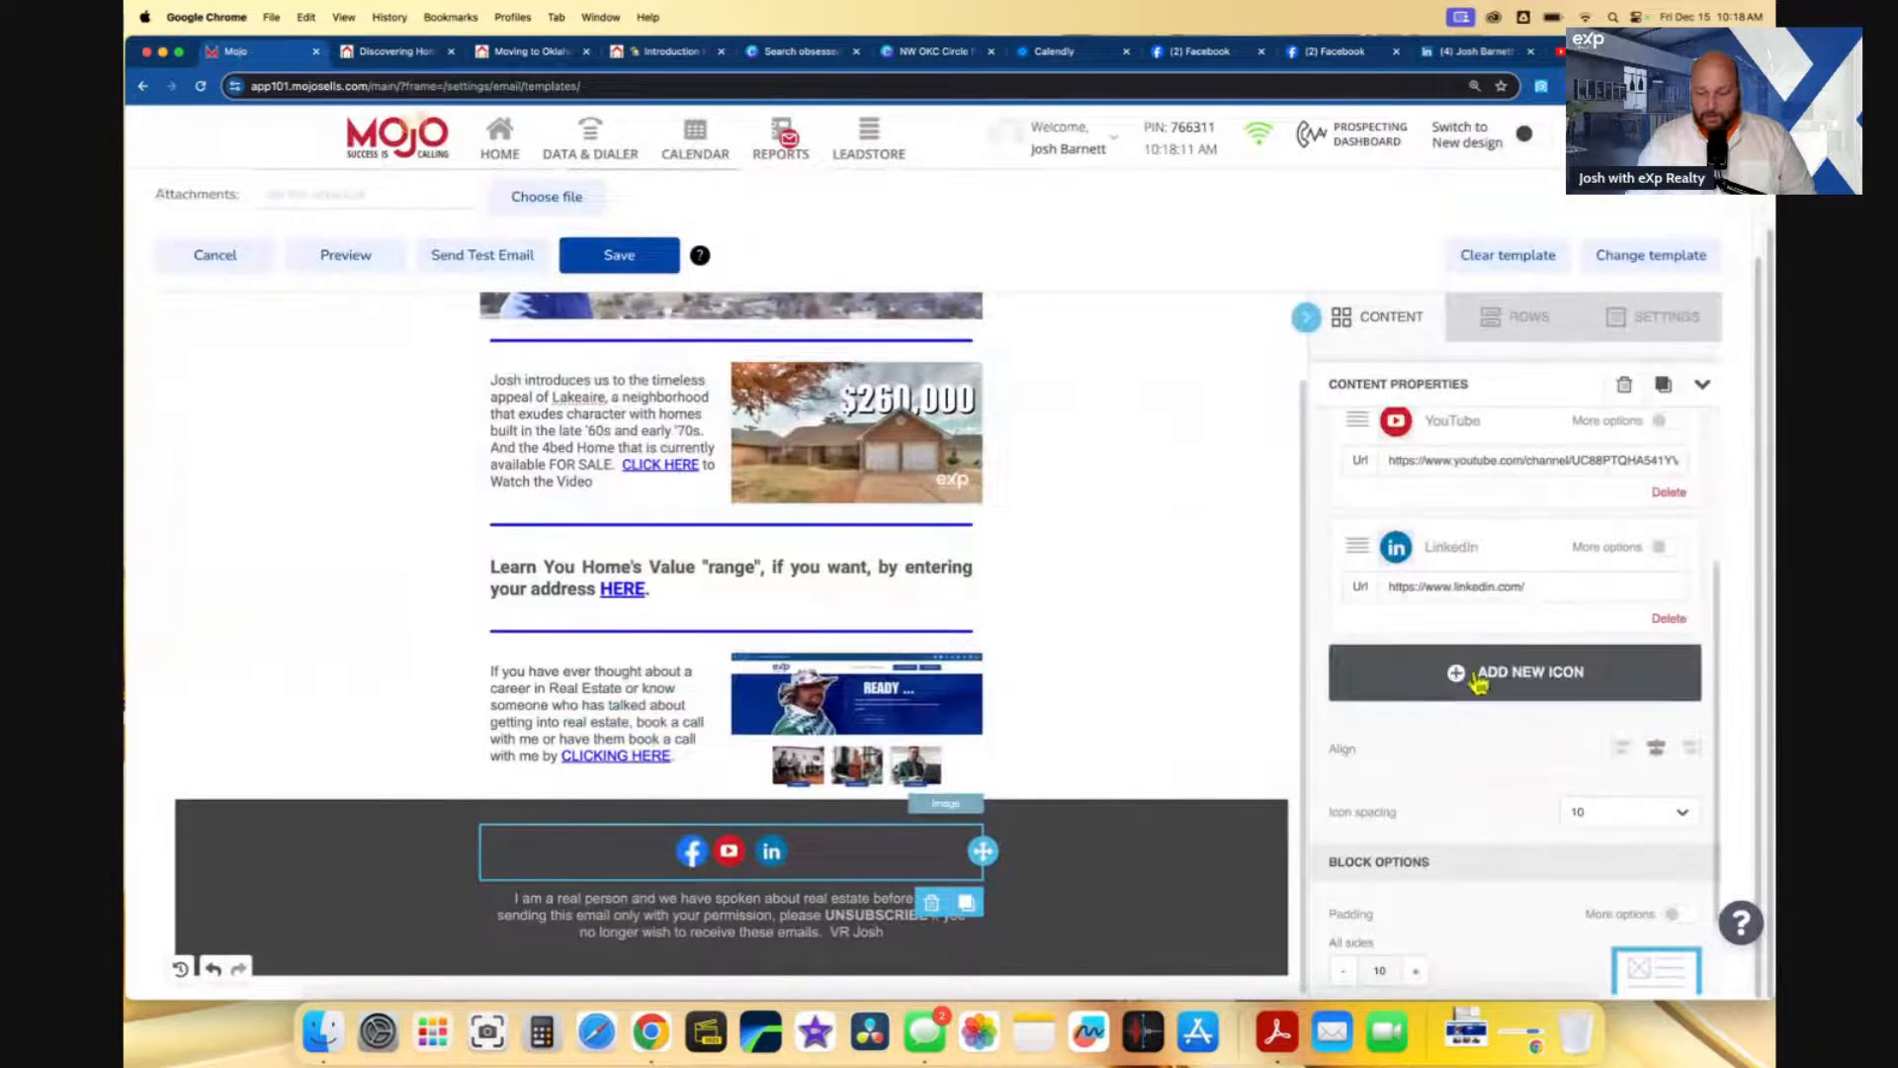
{"action": "left_click", "coordinate": [1566, 588]}
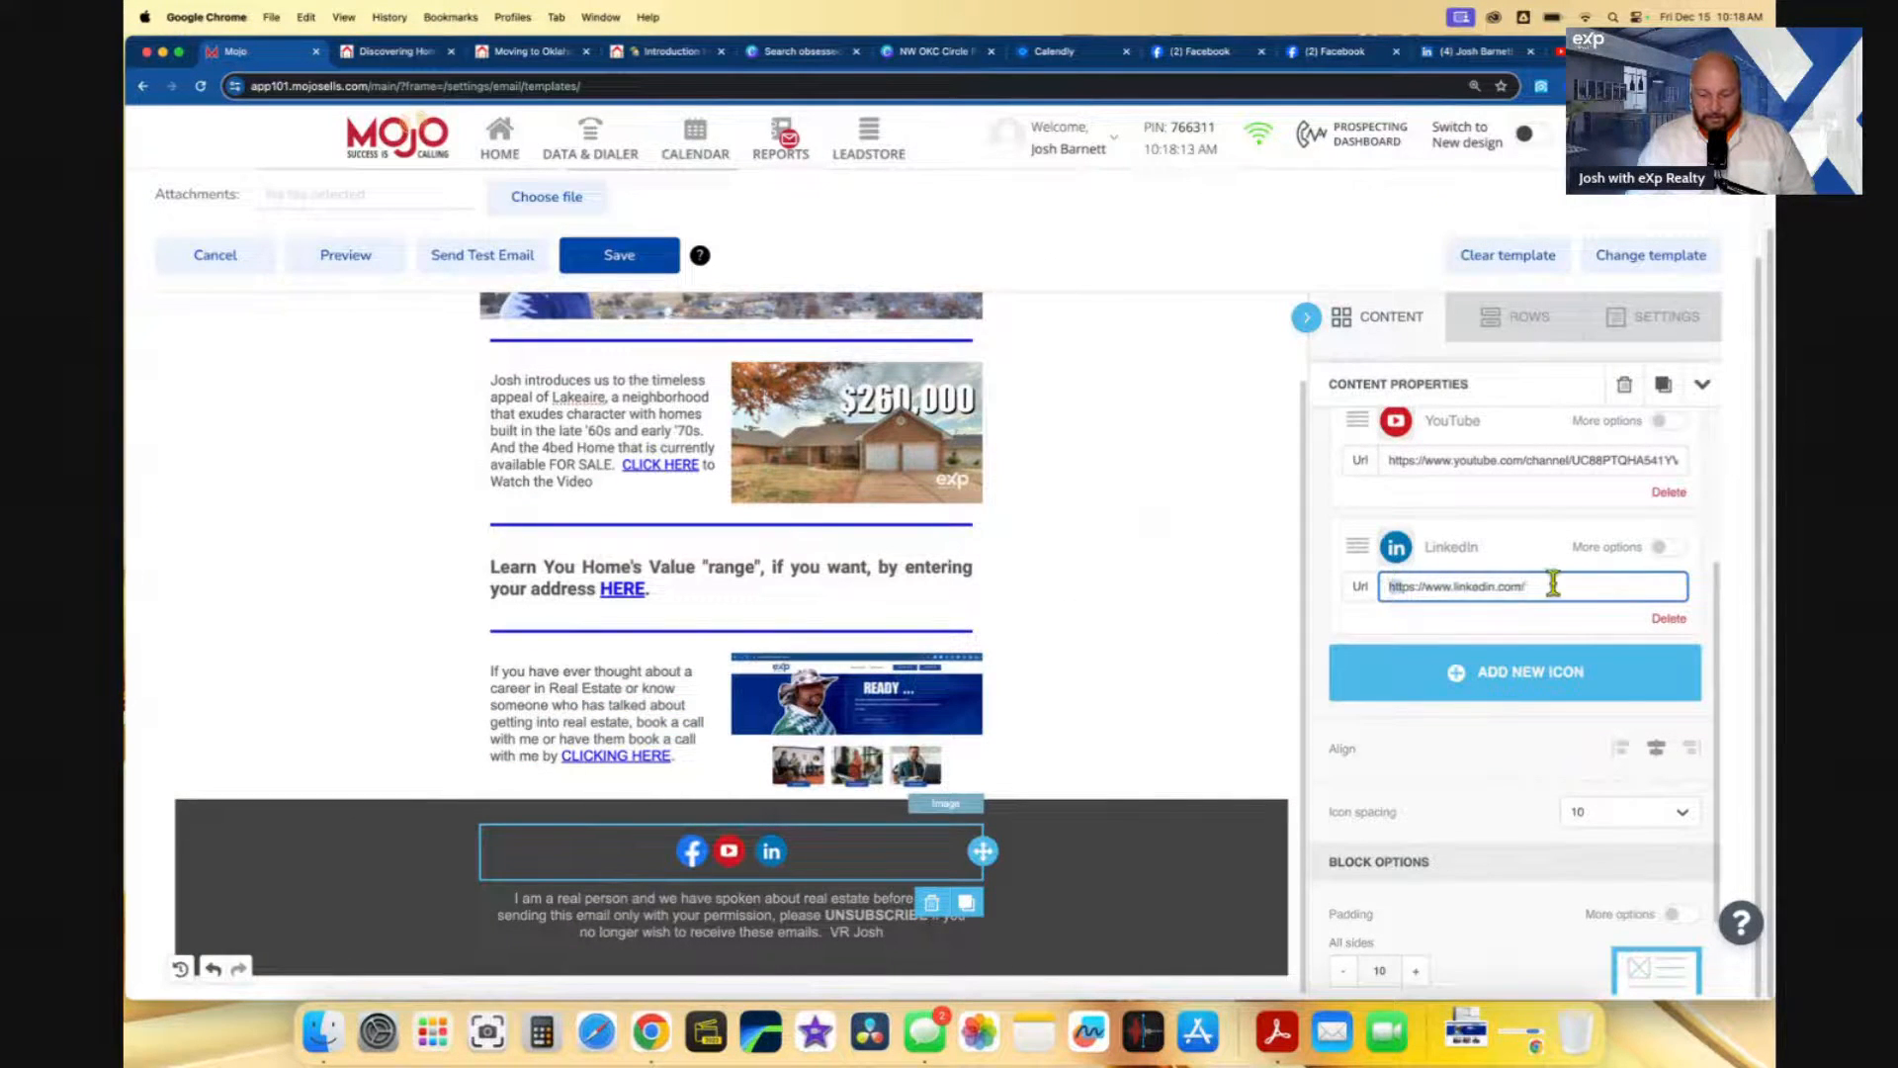
{"action": "left_click_drag", "start_coordinate": [1594, 587], "coordinate": [1388, 584]}
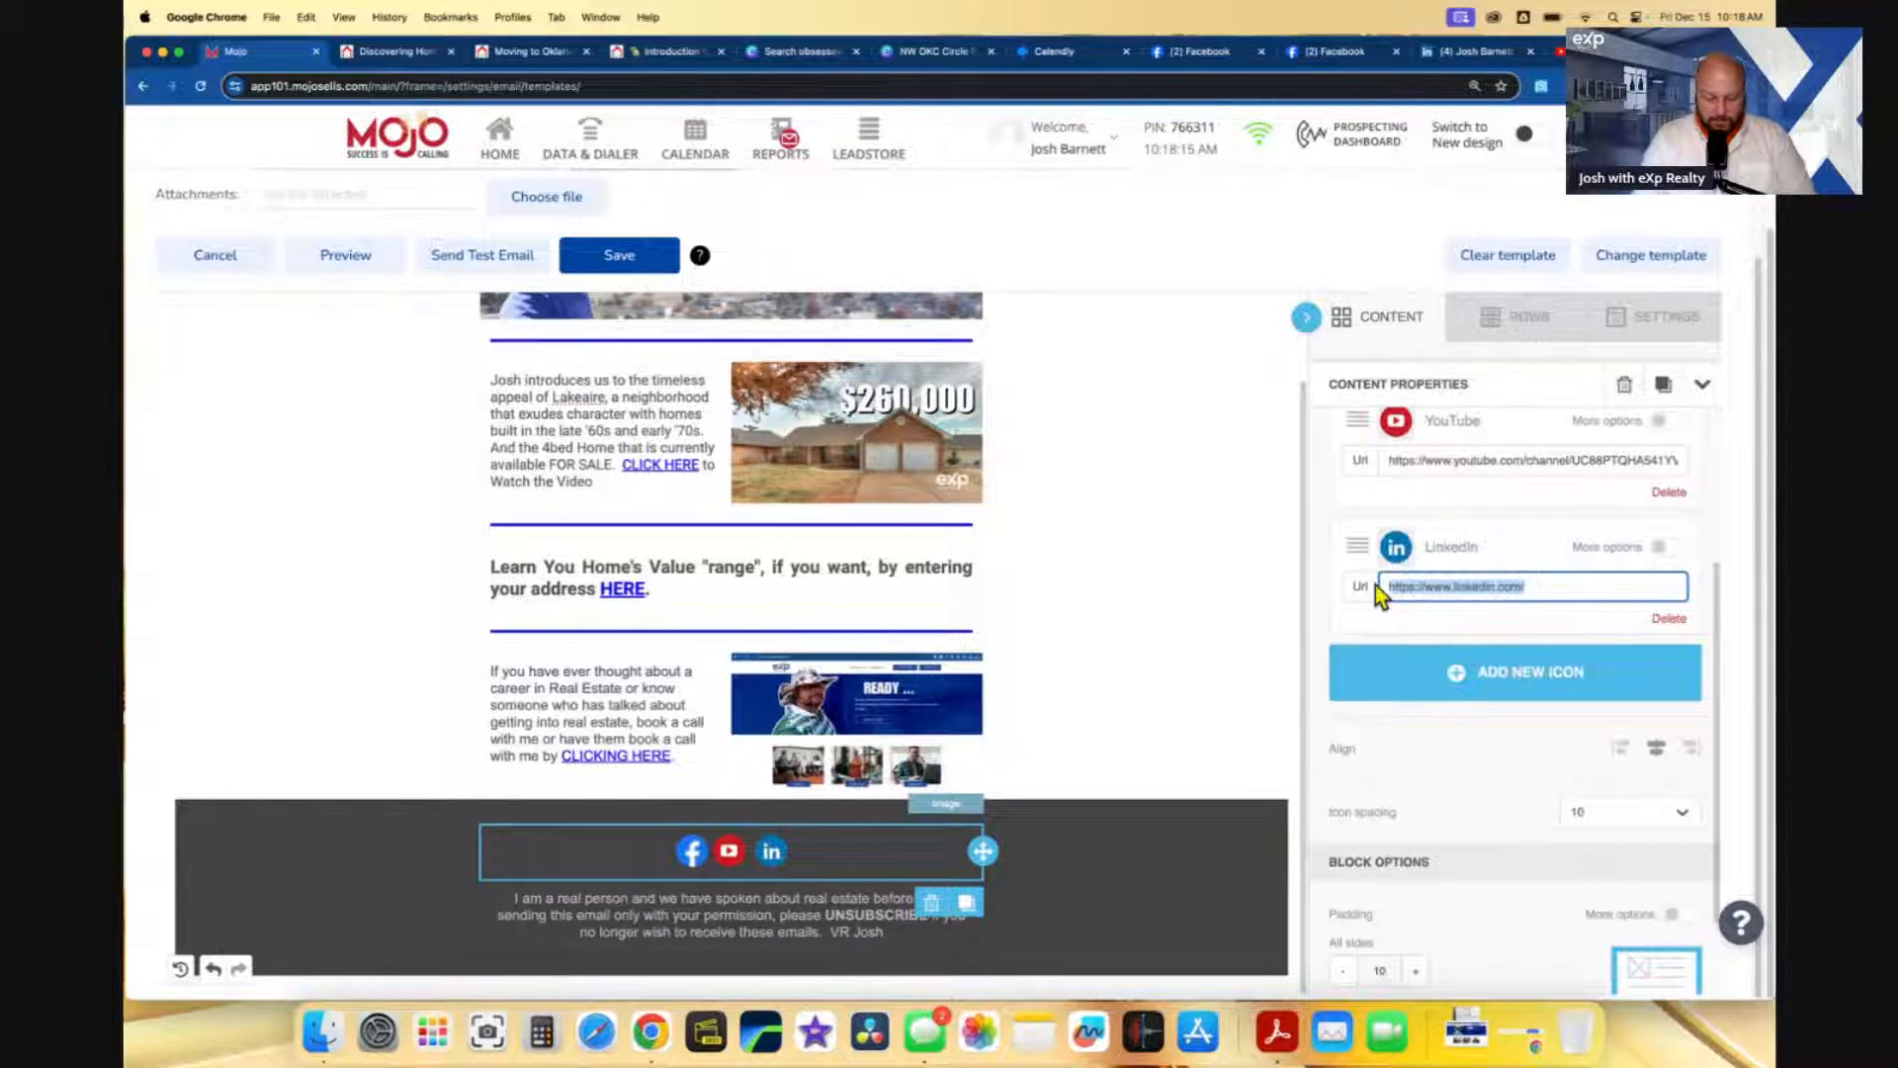
{"action": "key", "text": "super+v"}
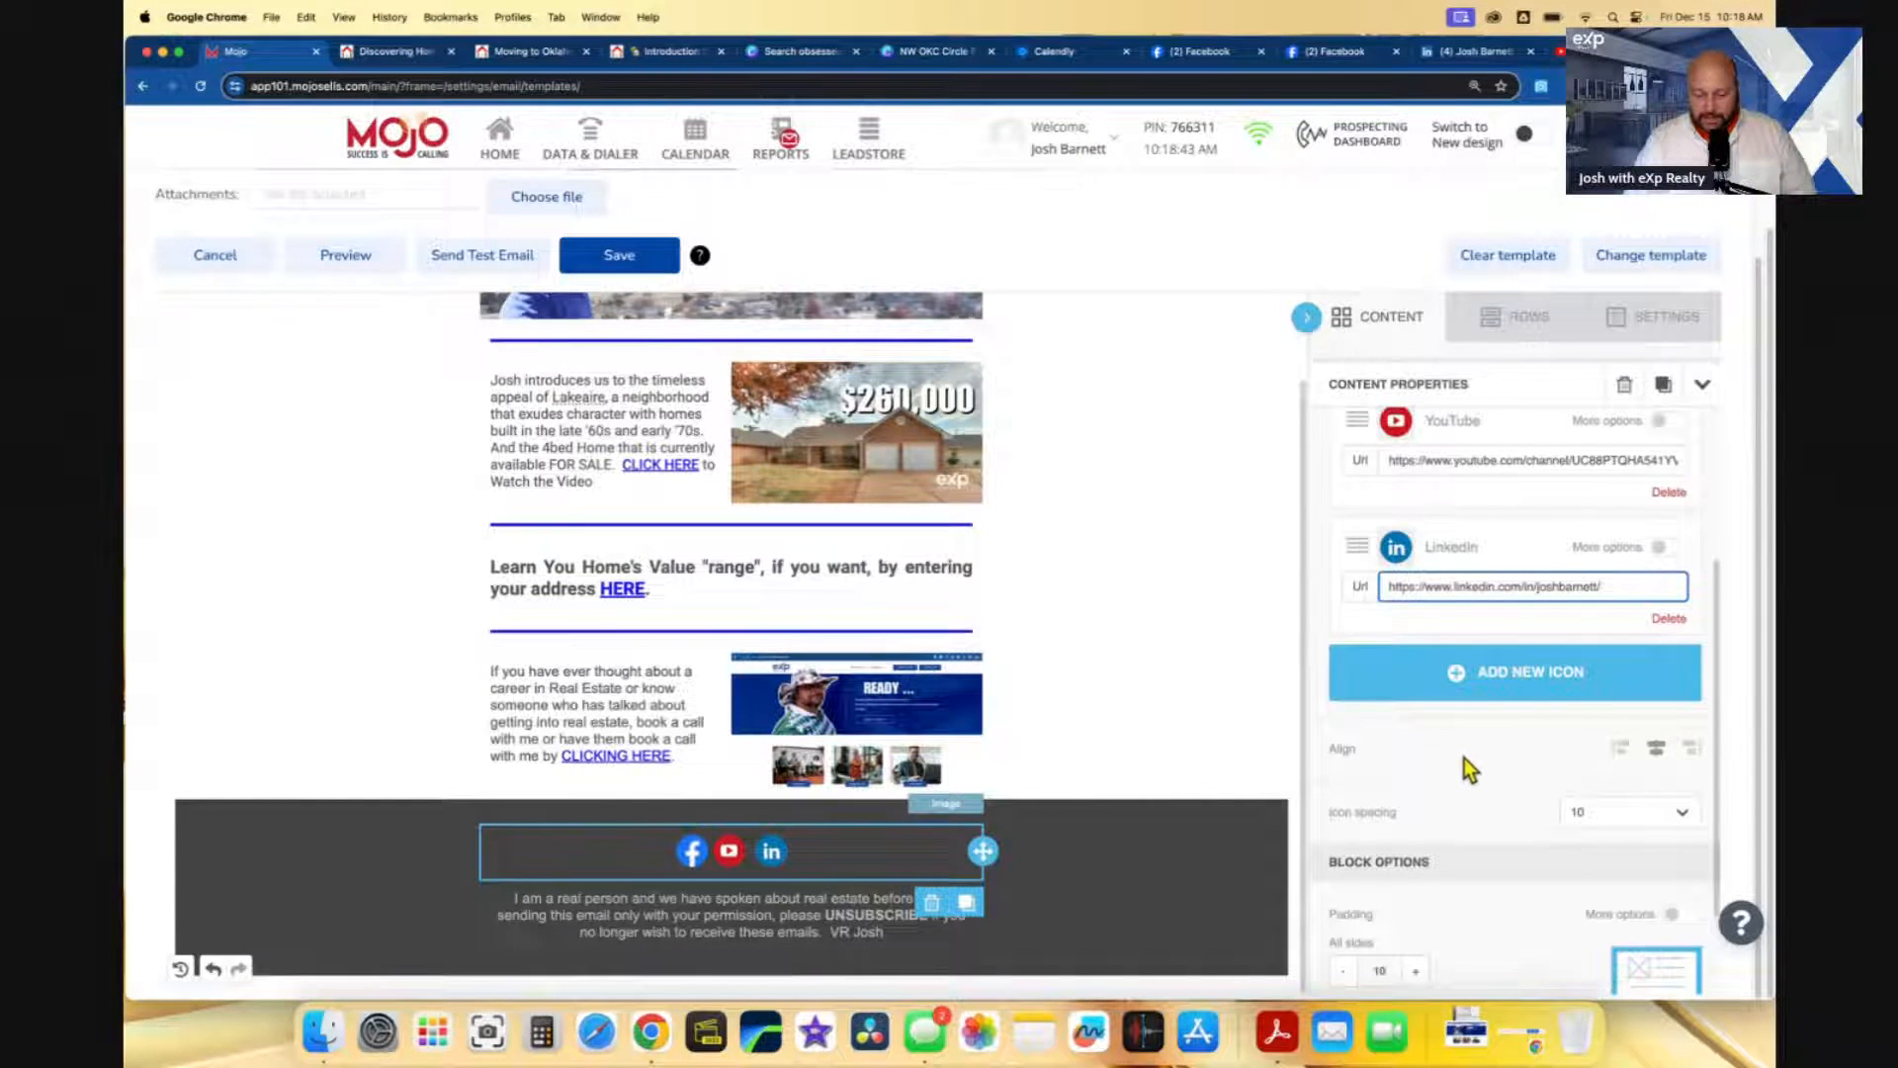
{"action": "scroll", "coordinate": [1432, 809], "scroll_direction": "down", "scroll_amount": 3}
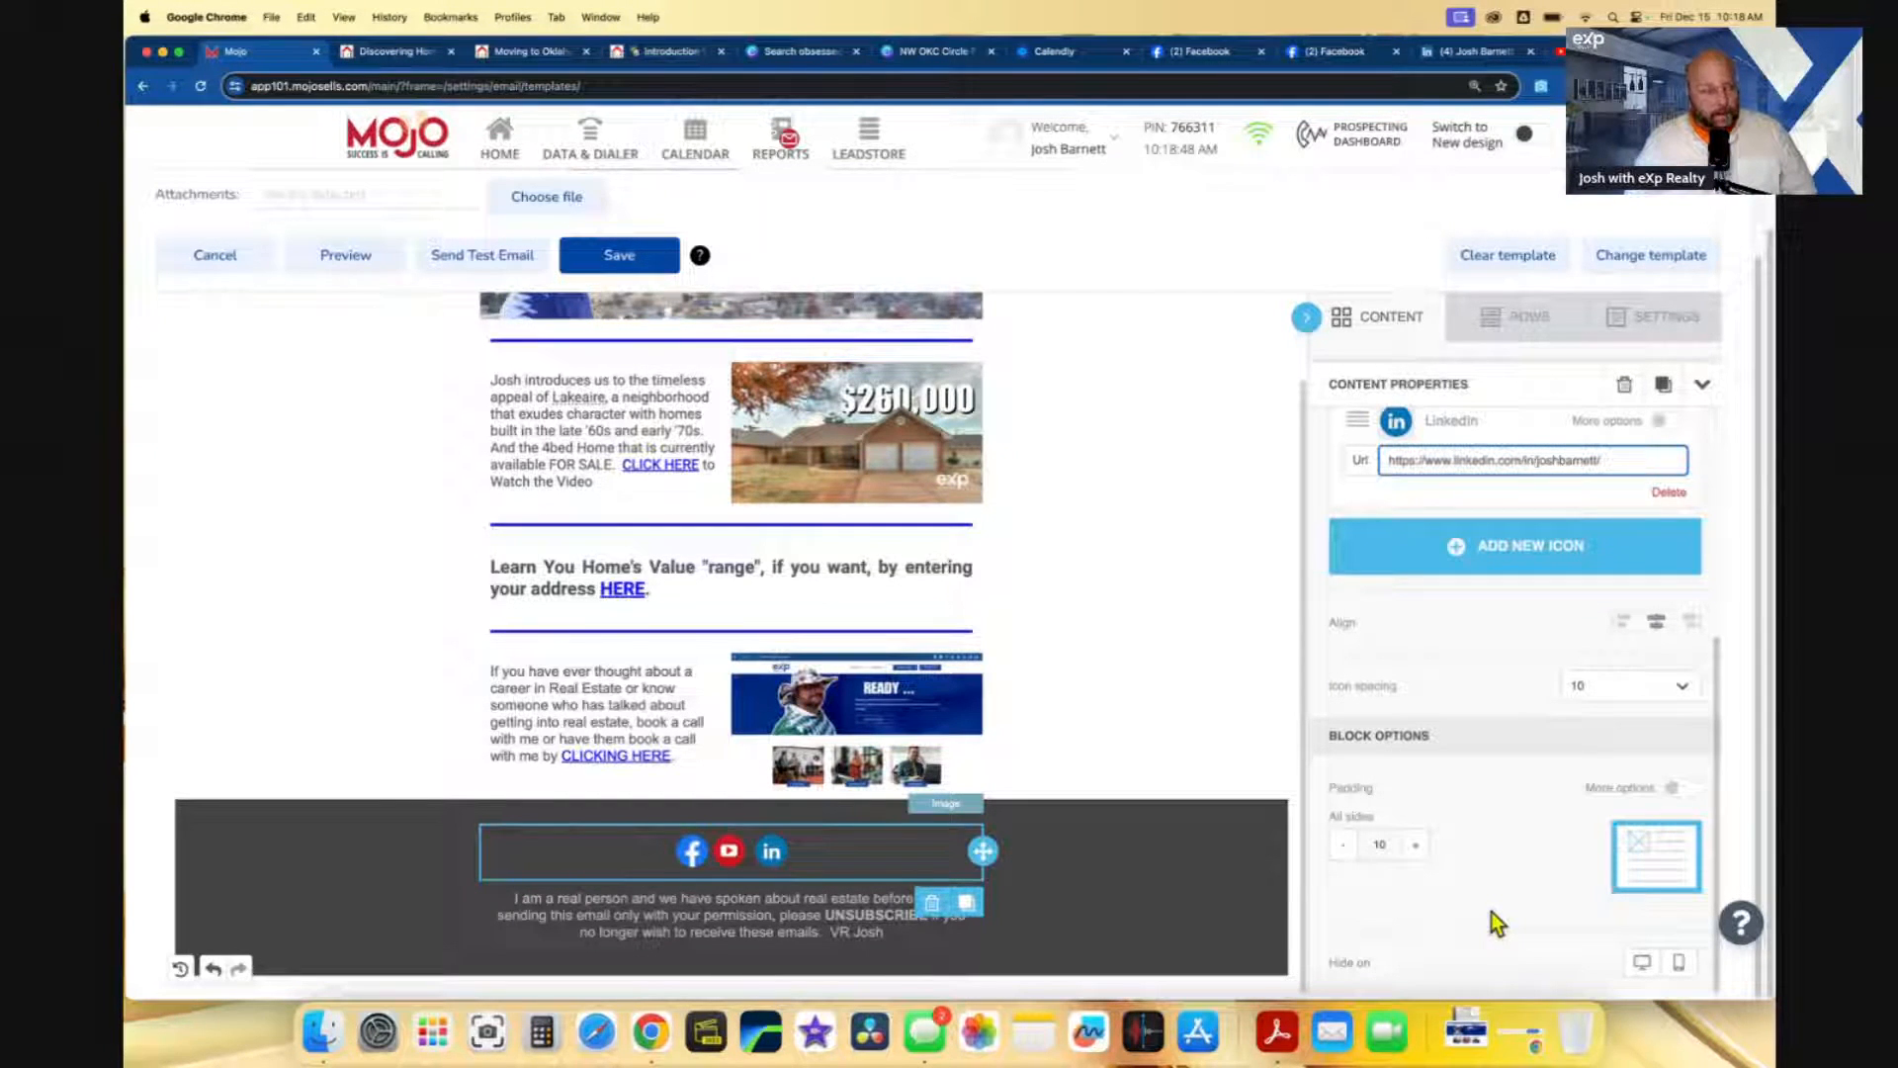
{"action": "left_click", "coordinate": [1416, 845]}
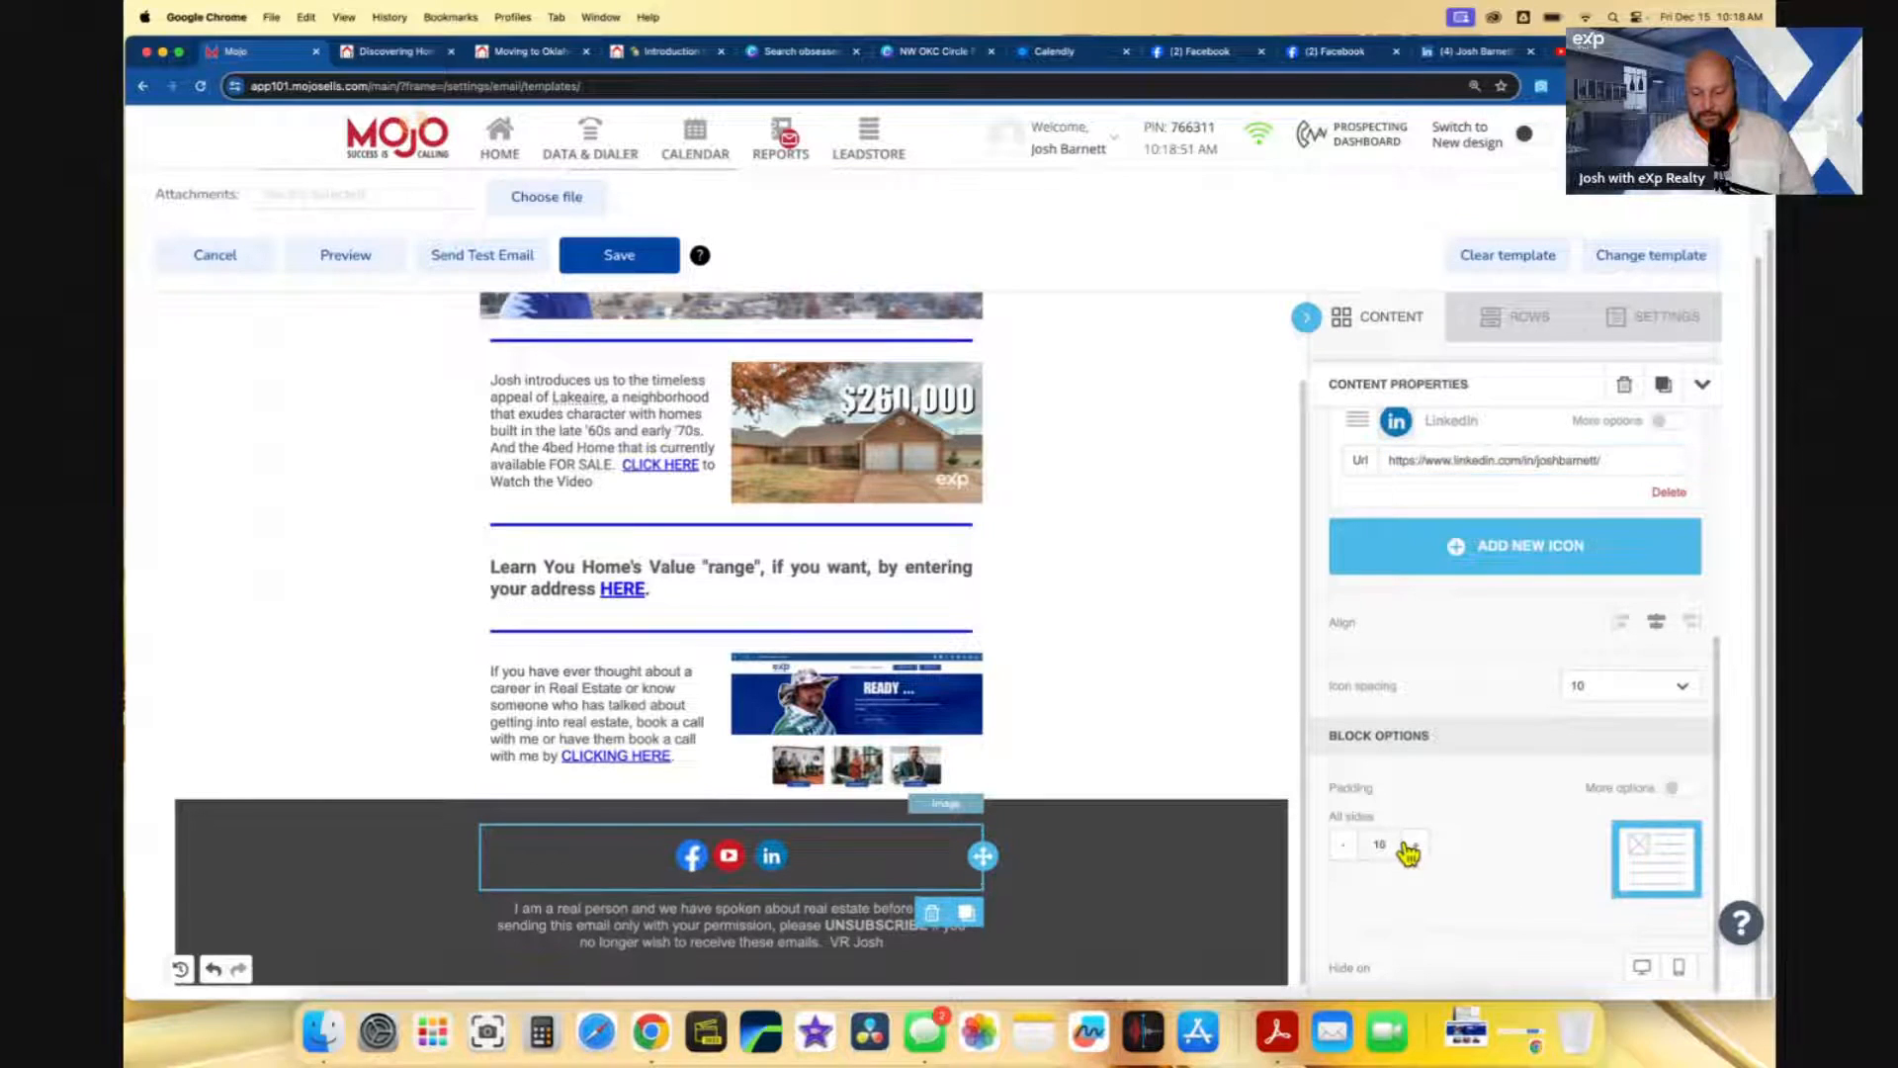
{"action": "left_click", "coordinate": [1416, 845]}
{"action": "left_click", "coordinate": [1416, 845]}
{"action": "left_click", "coordinate": [1415, 845]}
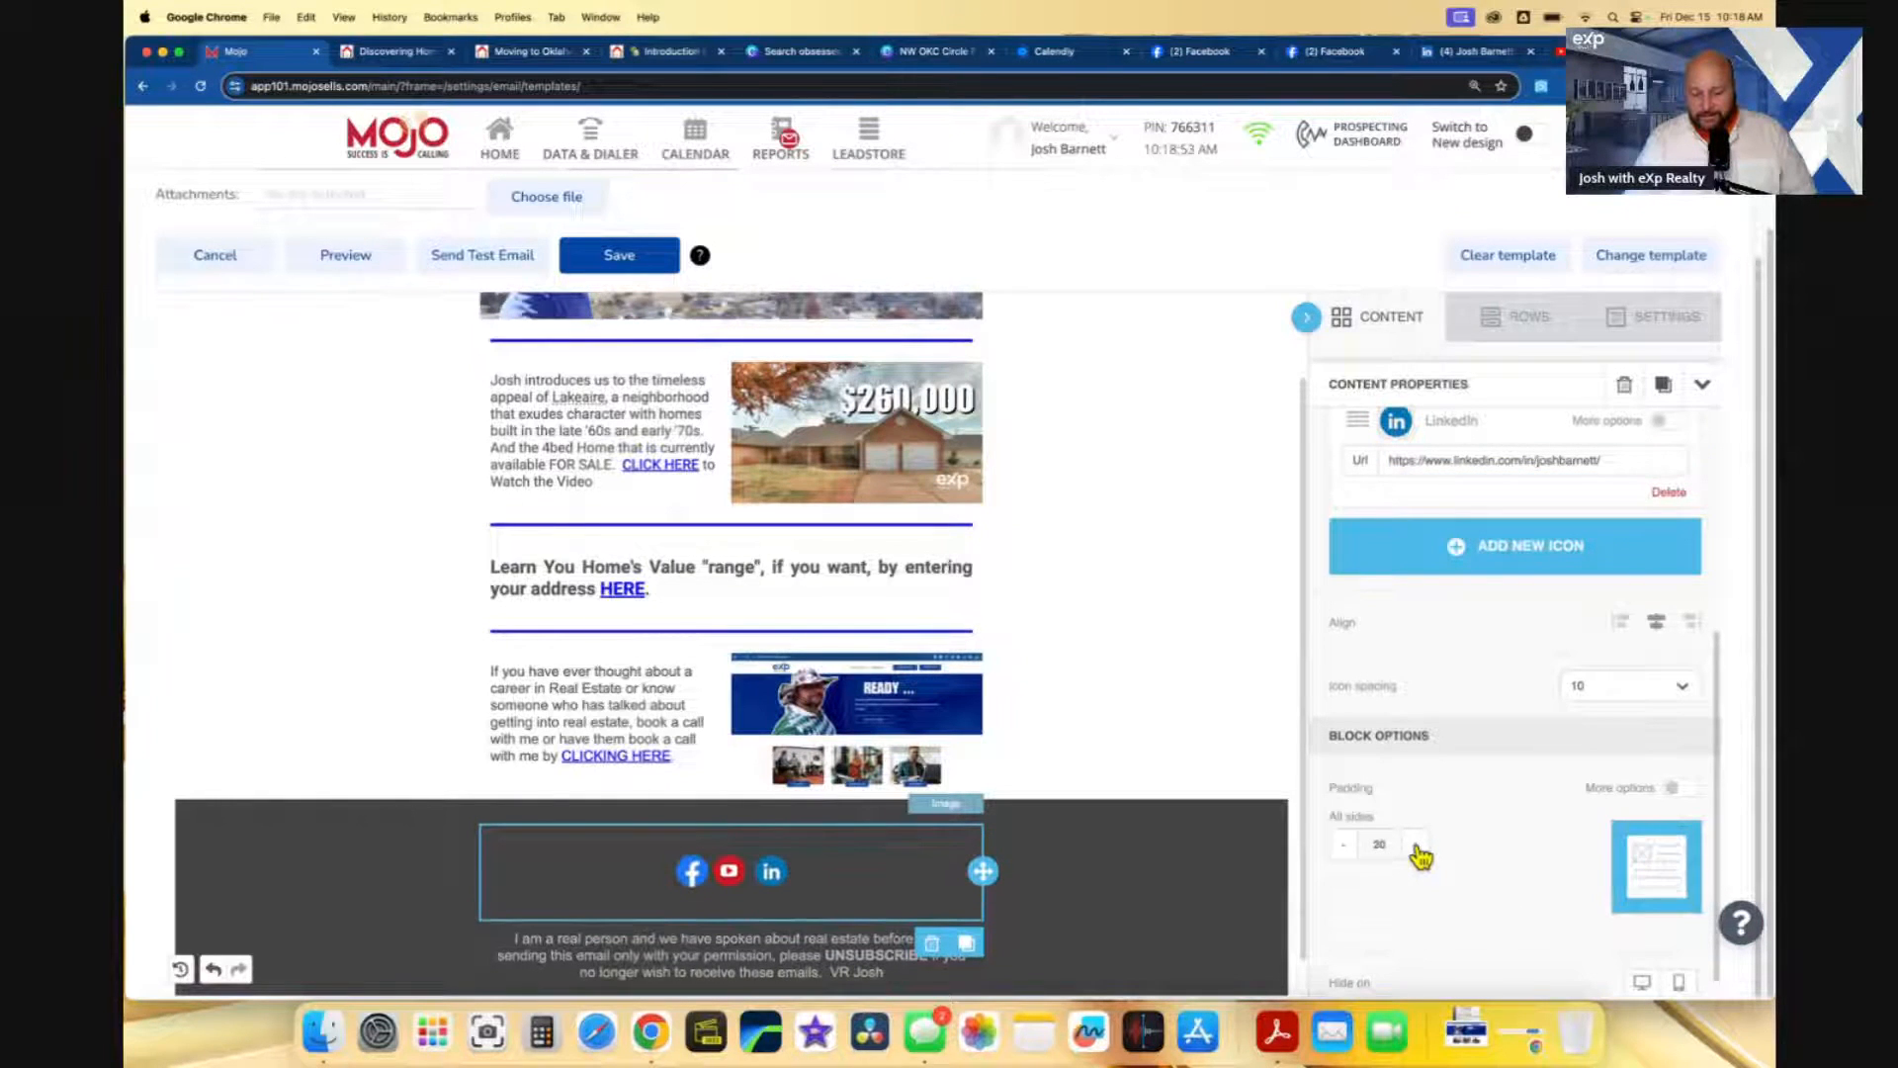
{"action": "left_click", "coordinate": [1415, 845]}
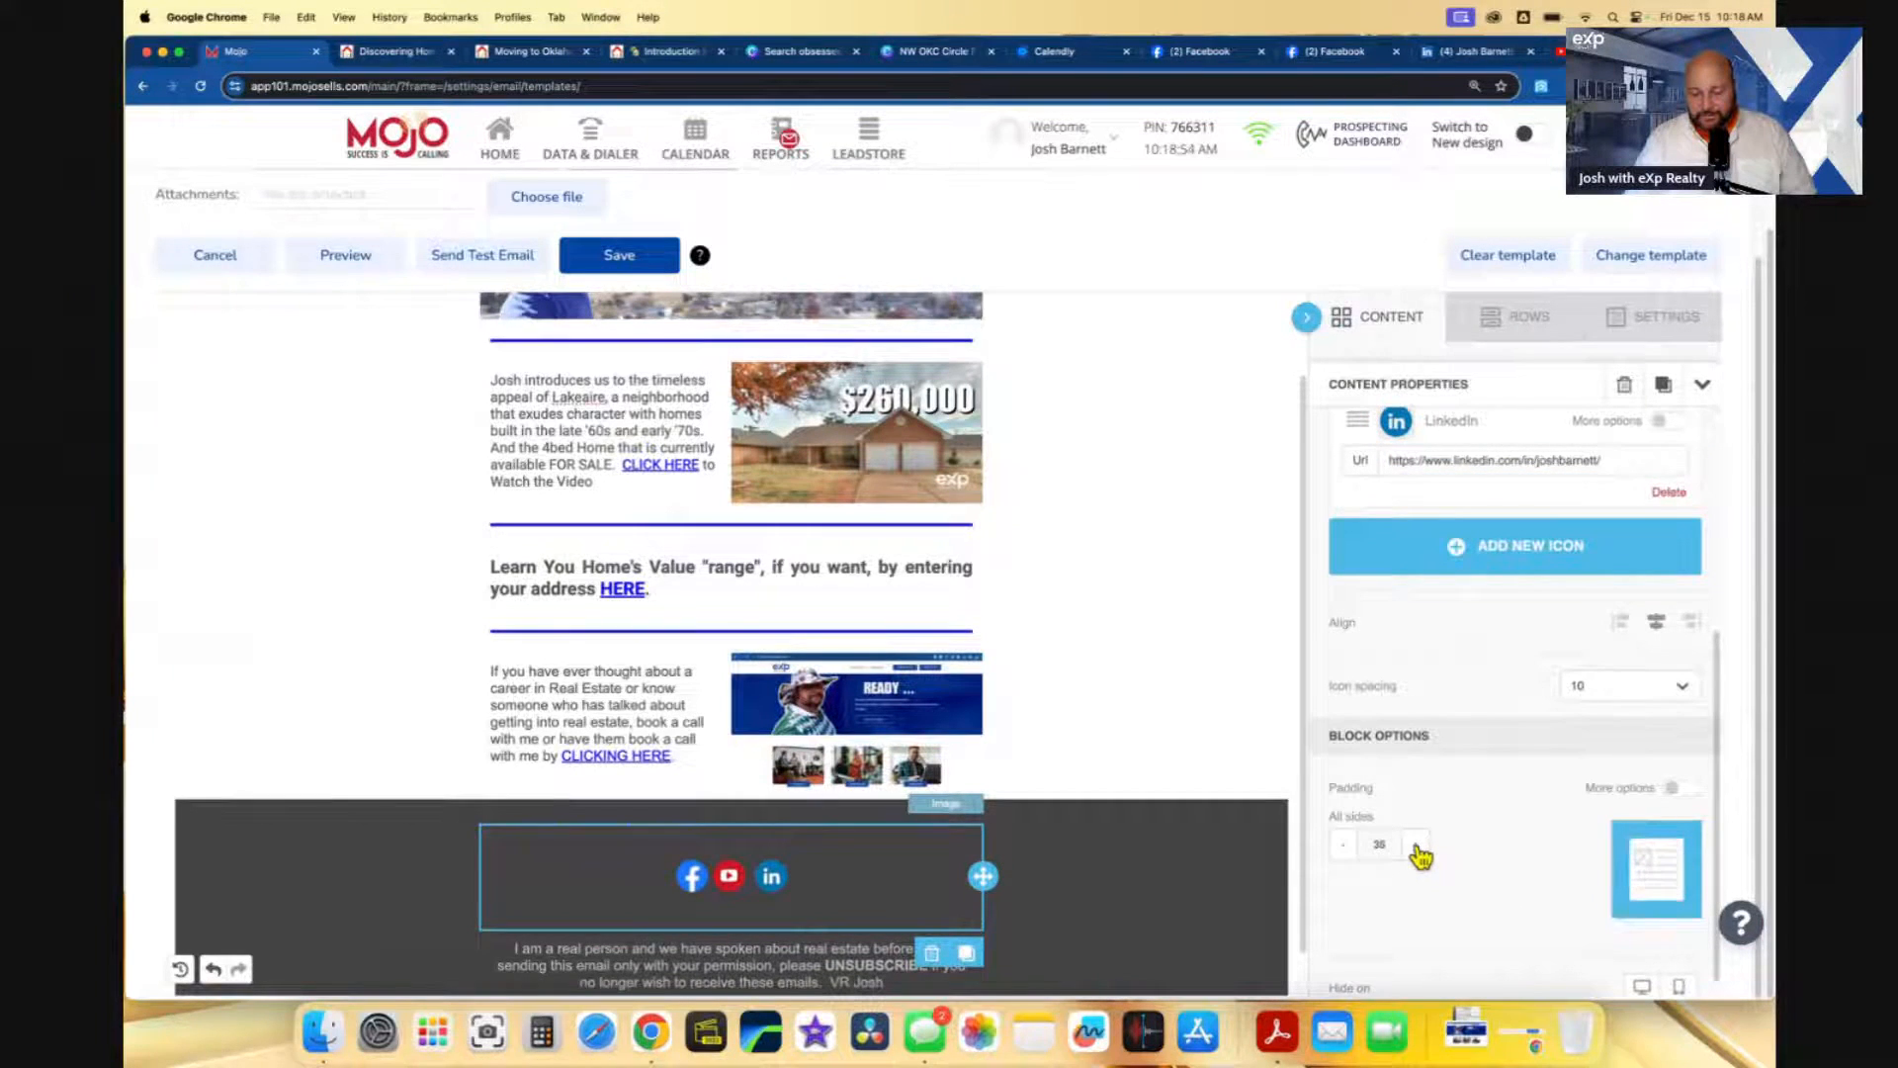
{"action": "left_click", "coordinate": [1346, 849]}
{"action": "left_click", "coordinate": [1346, 849]}
{"action": "left_click", "coordinate": [1346, 850]}
{"action": "left_click", "coordinate": [1346, 849]}
{"action": "left_click", "coordinate": [1346, 849]}
{"action": "left_click", "coordinate": [1347, 849]}
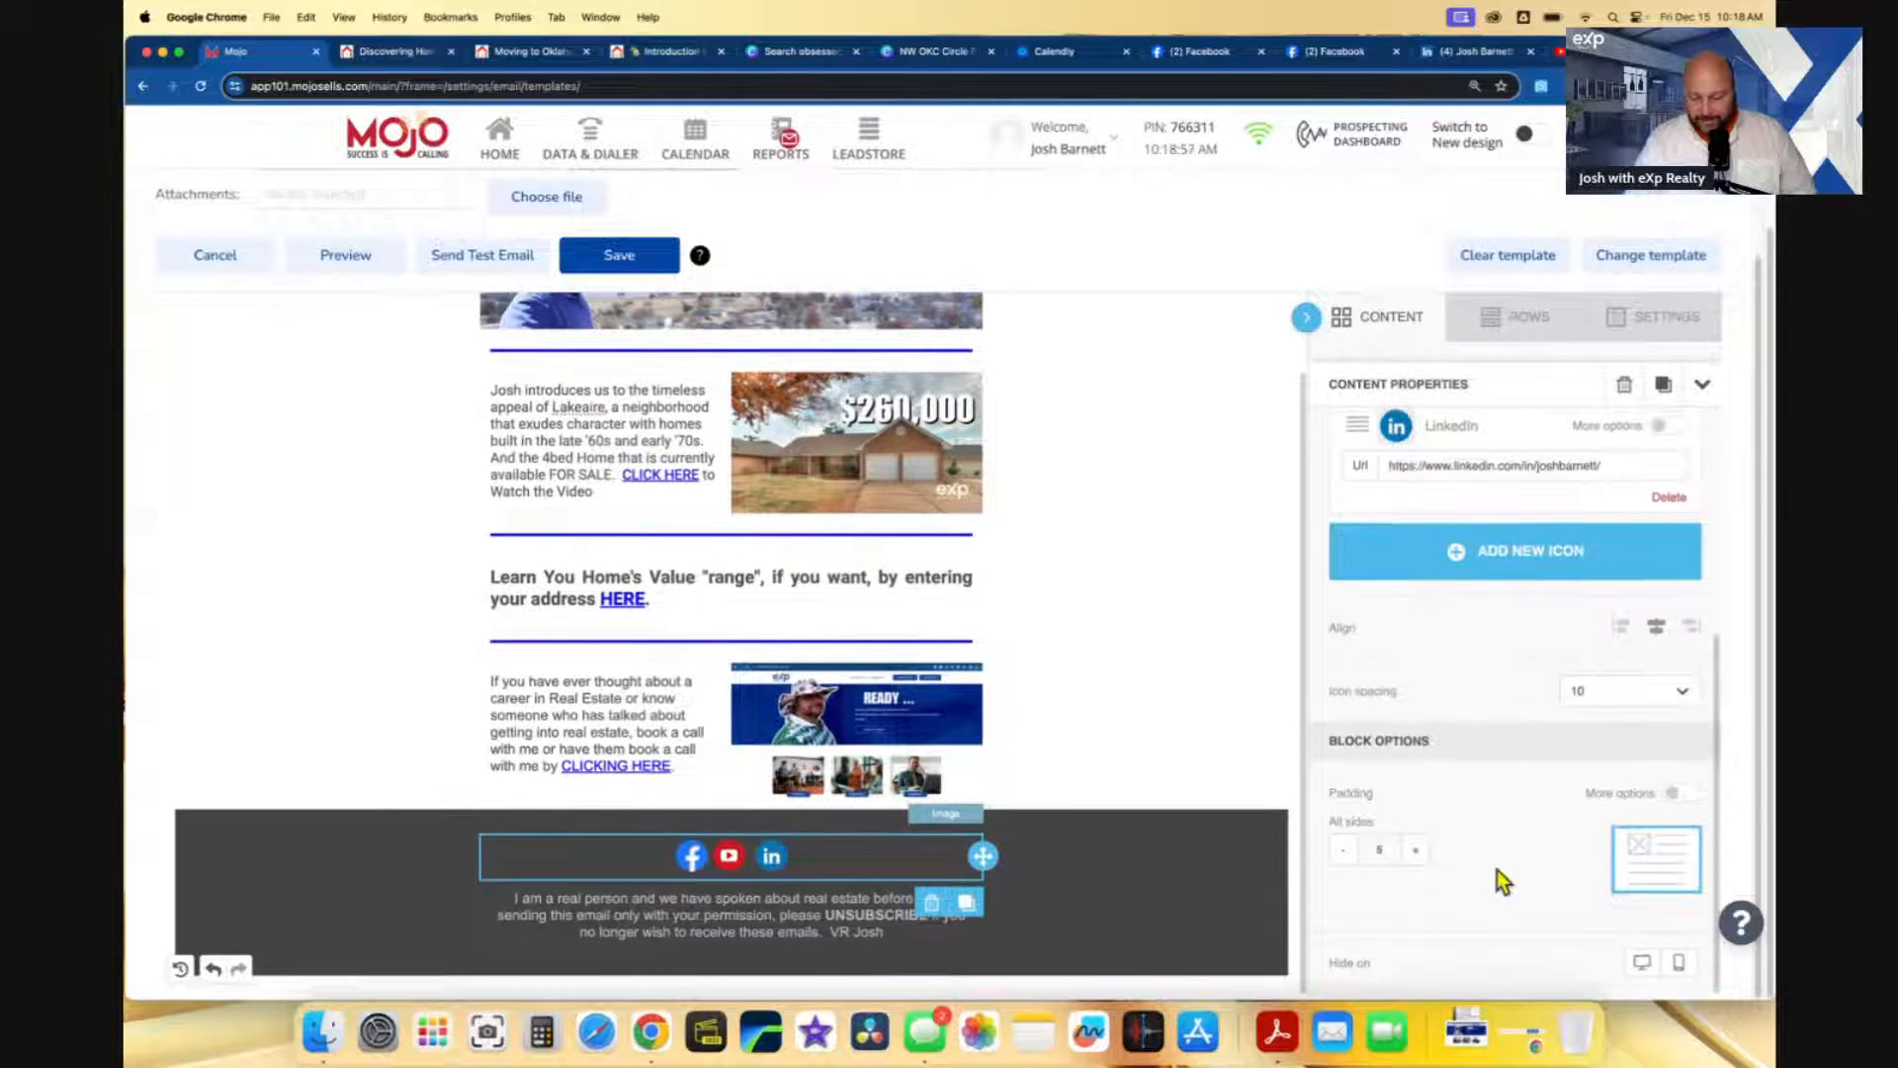
{"action": "scroll", "coordinate": [1540, 904], "scroll_direction": "up", "scroll_amount": 4}
{"action": "scroll", "coordinate": [1542, 908], "scroll_direction": "down", "scroll_amount": 4}
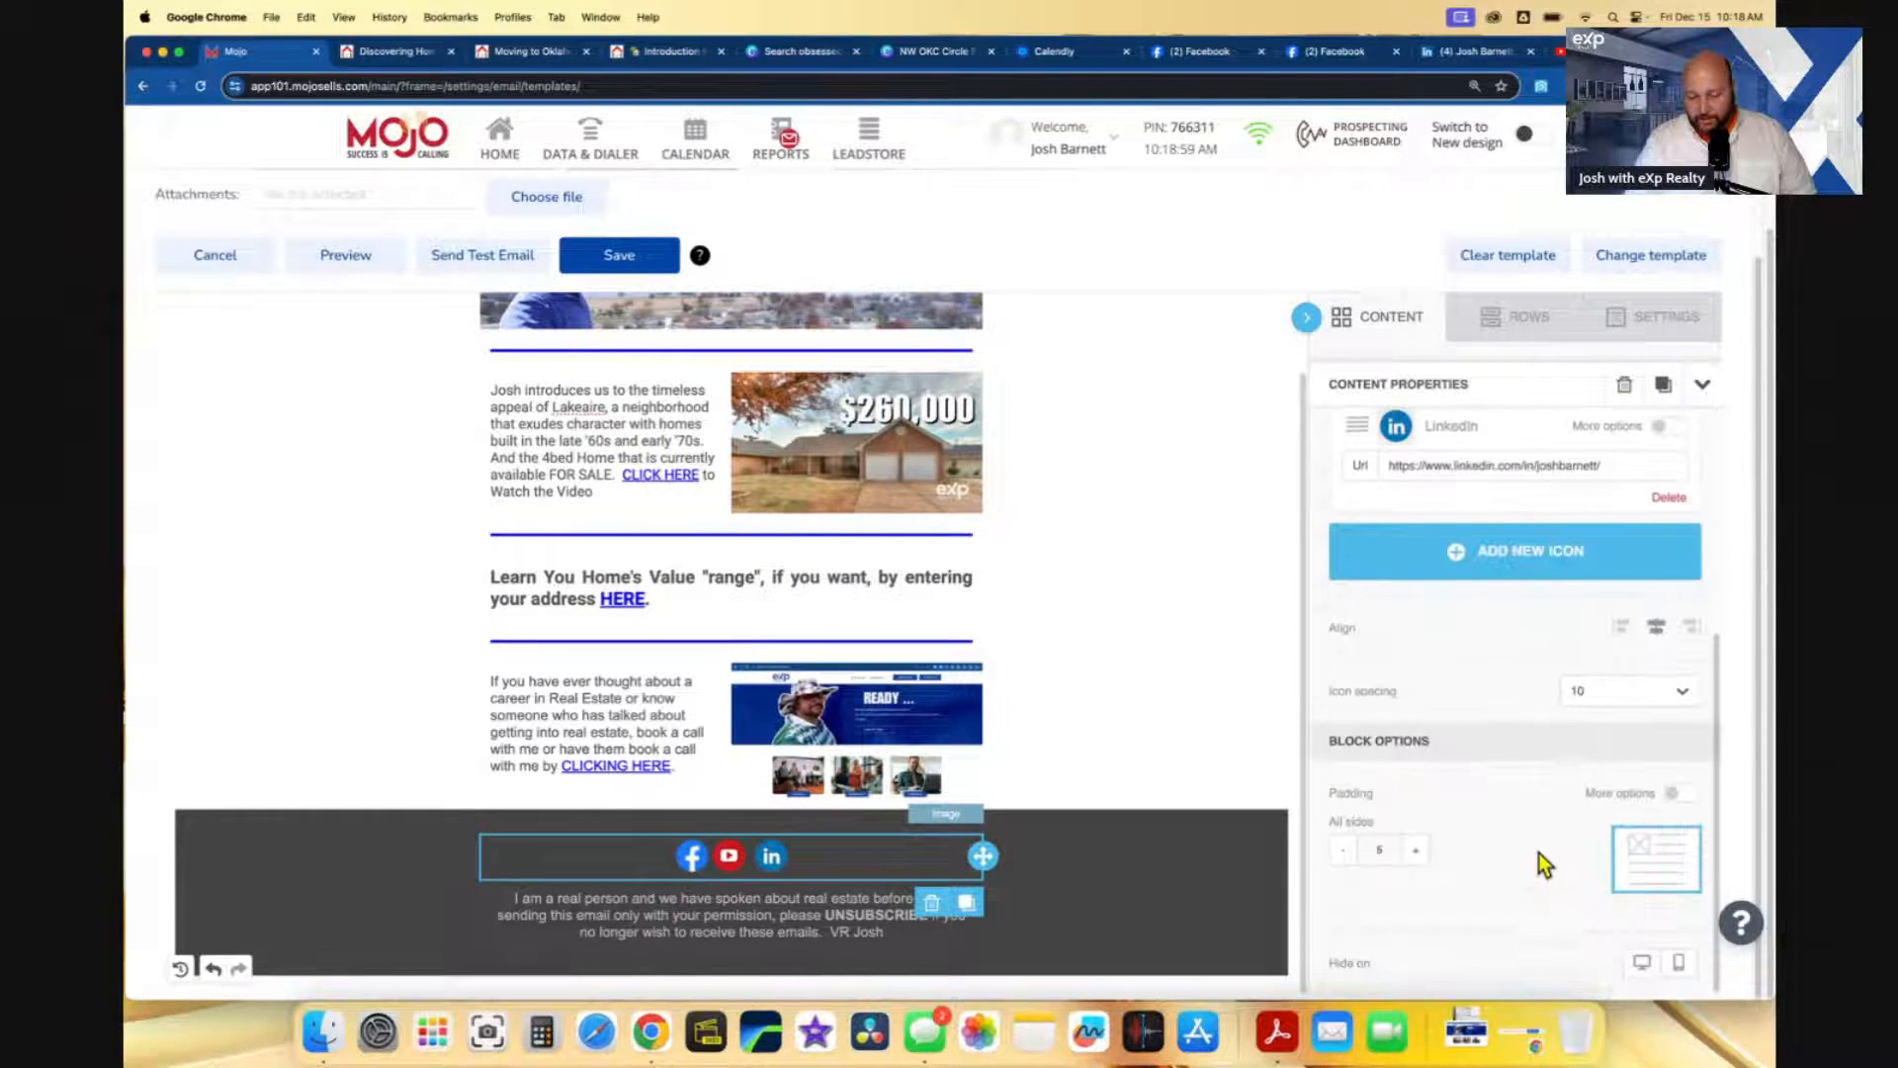
{"action": "scroll", "coordinate": [1538, 824], "scroll_direction": "up", "scroll_amount": 4}
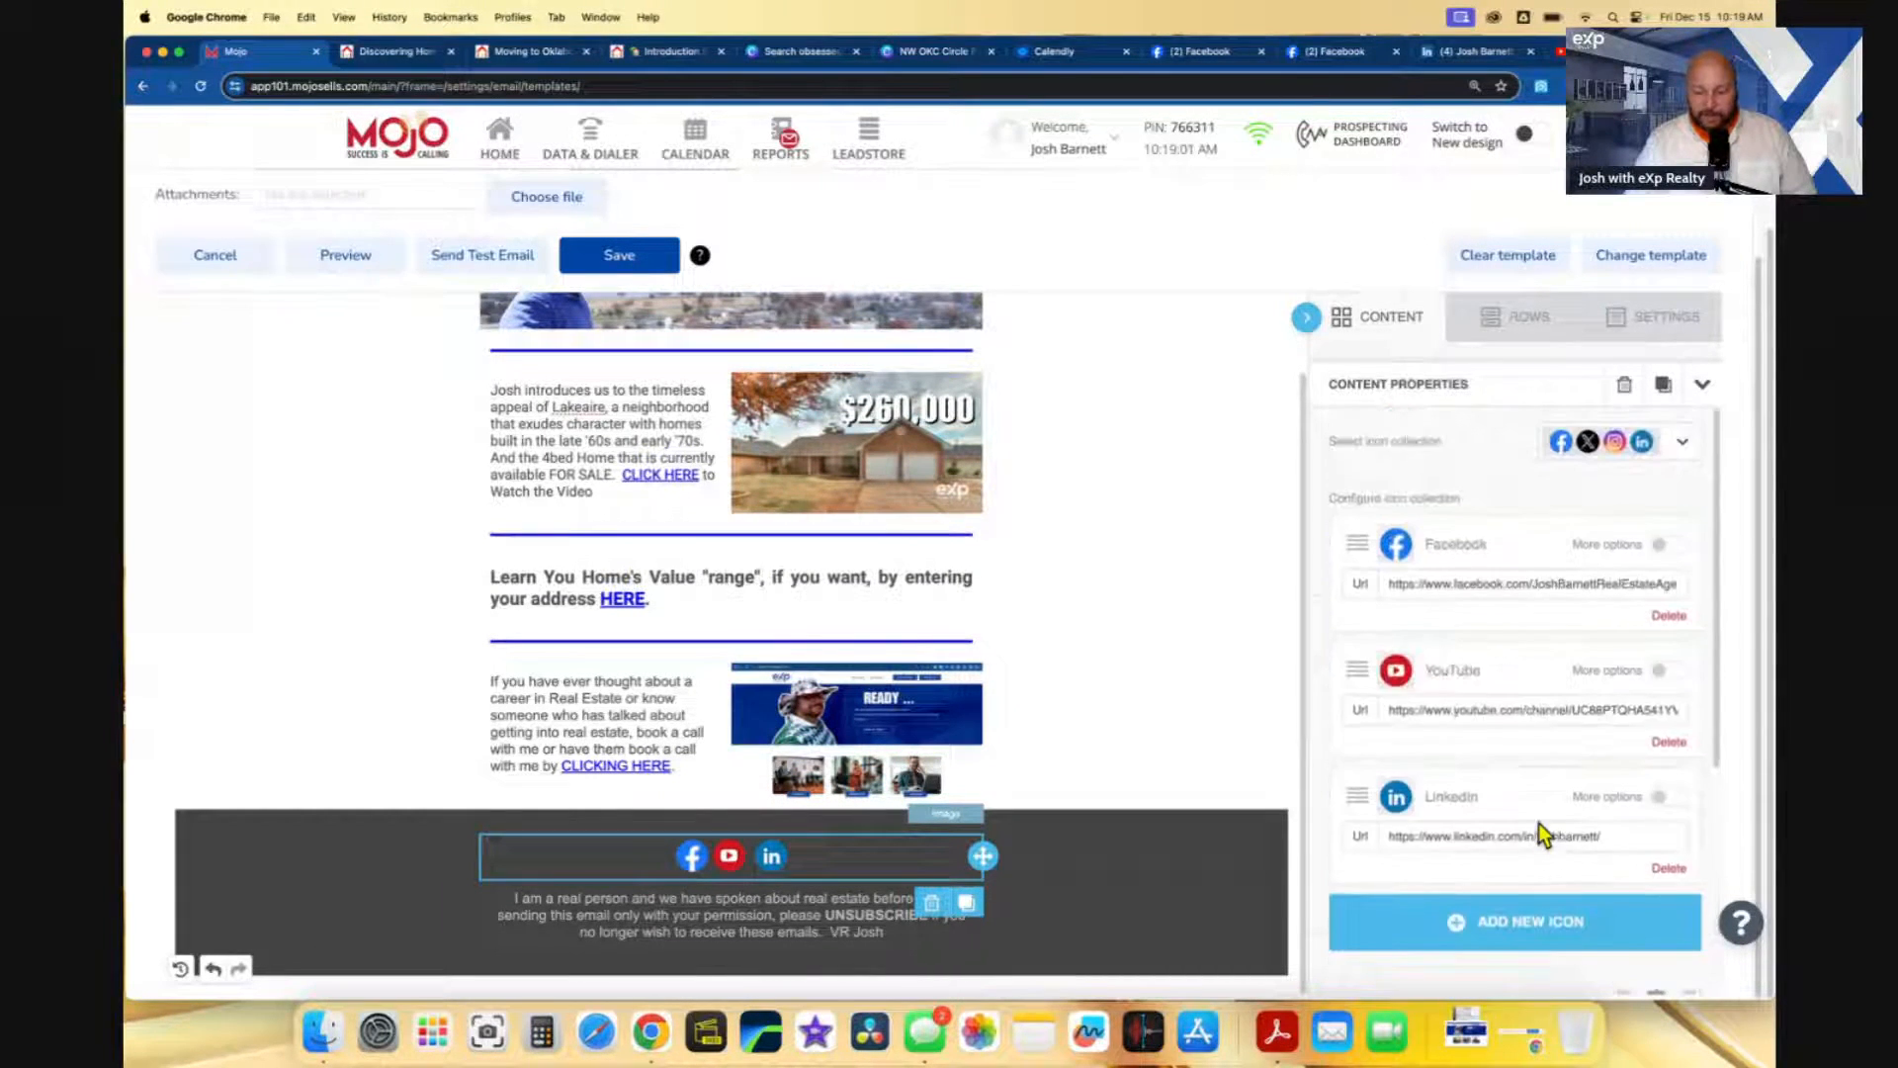
{"action": "scroll", "coordinate": [1495, 593], "scroll_direction": "down", "scroll_amount": 4}
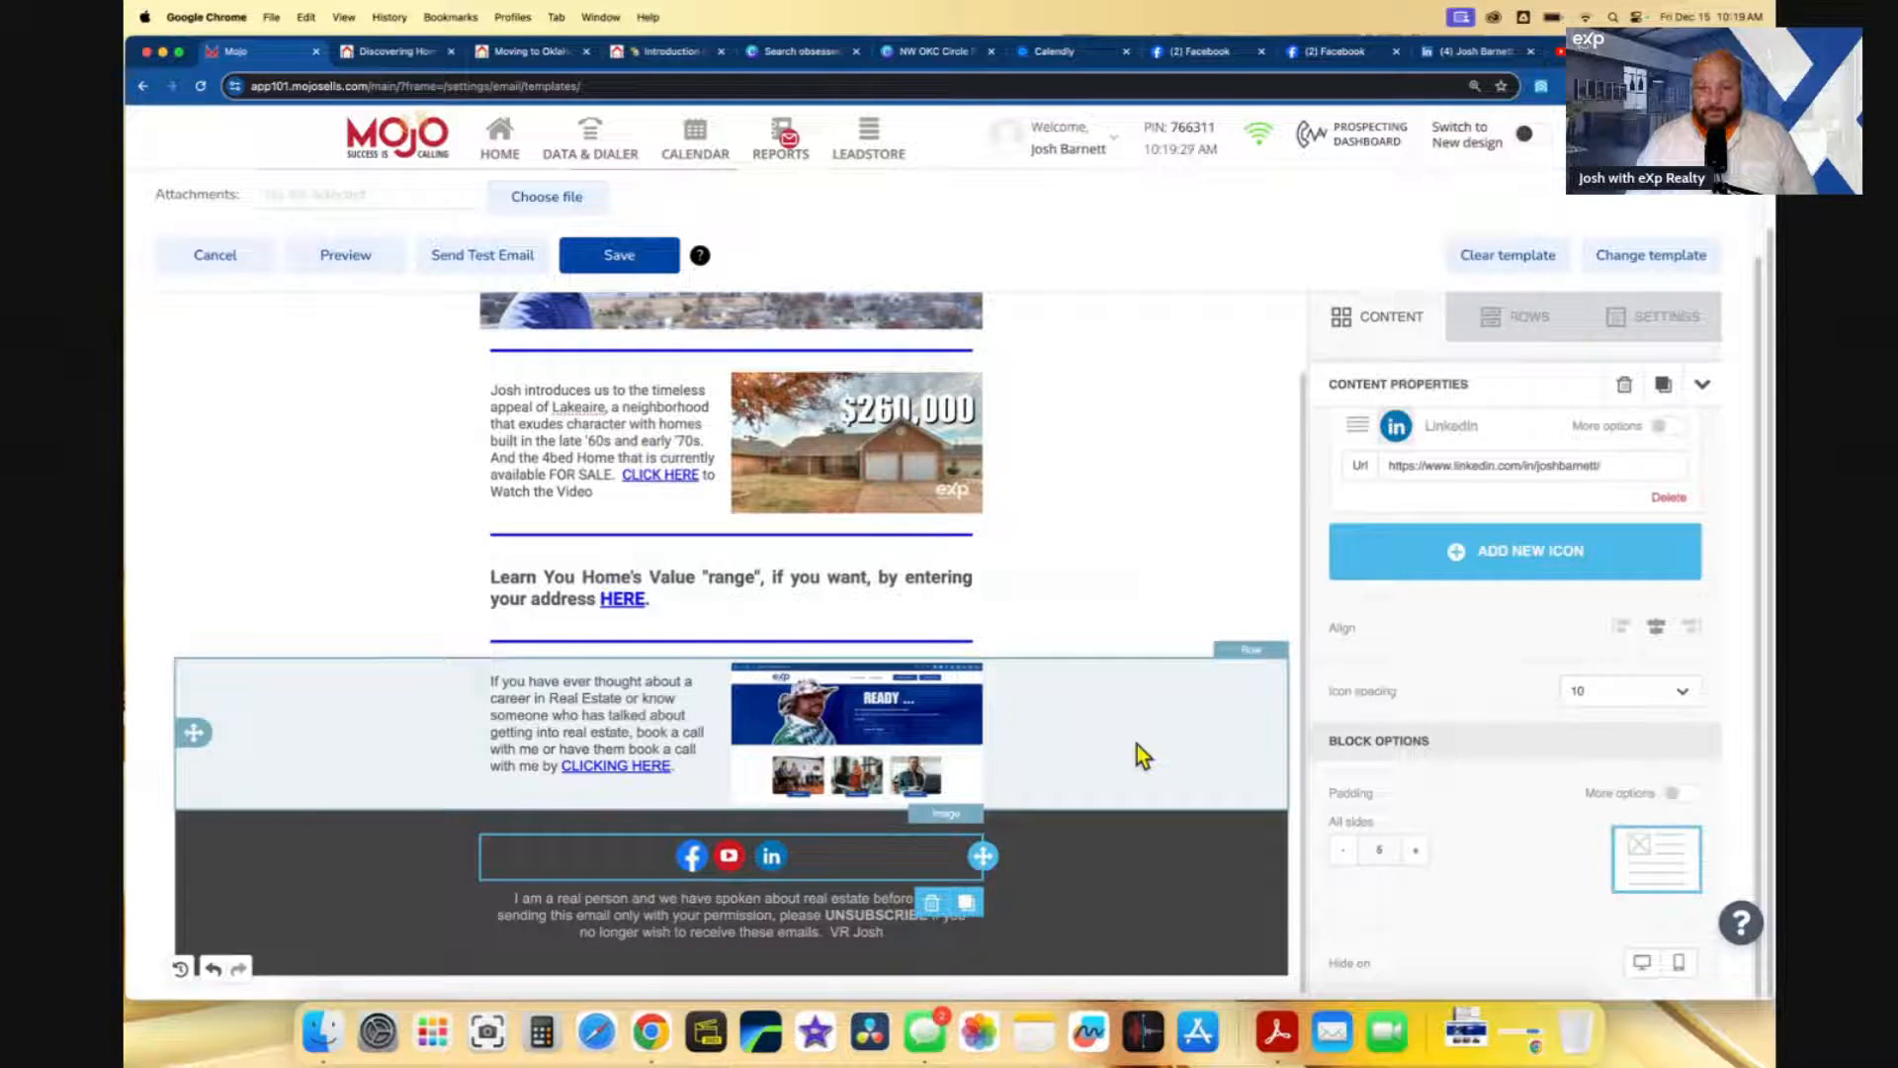
- Save the finished NW 86th St Home template so it lists under Email Templates, dated 12/15/2023
{"action": "scroll", "coordinate": [1147, 737], "scroll_direction": "up", "scroll_amount": 2}
{"action": "scroll", "coordinate": [1148, 726], "scroll_direction": "up", "scroll_amount": 3}
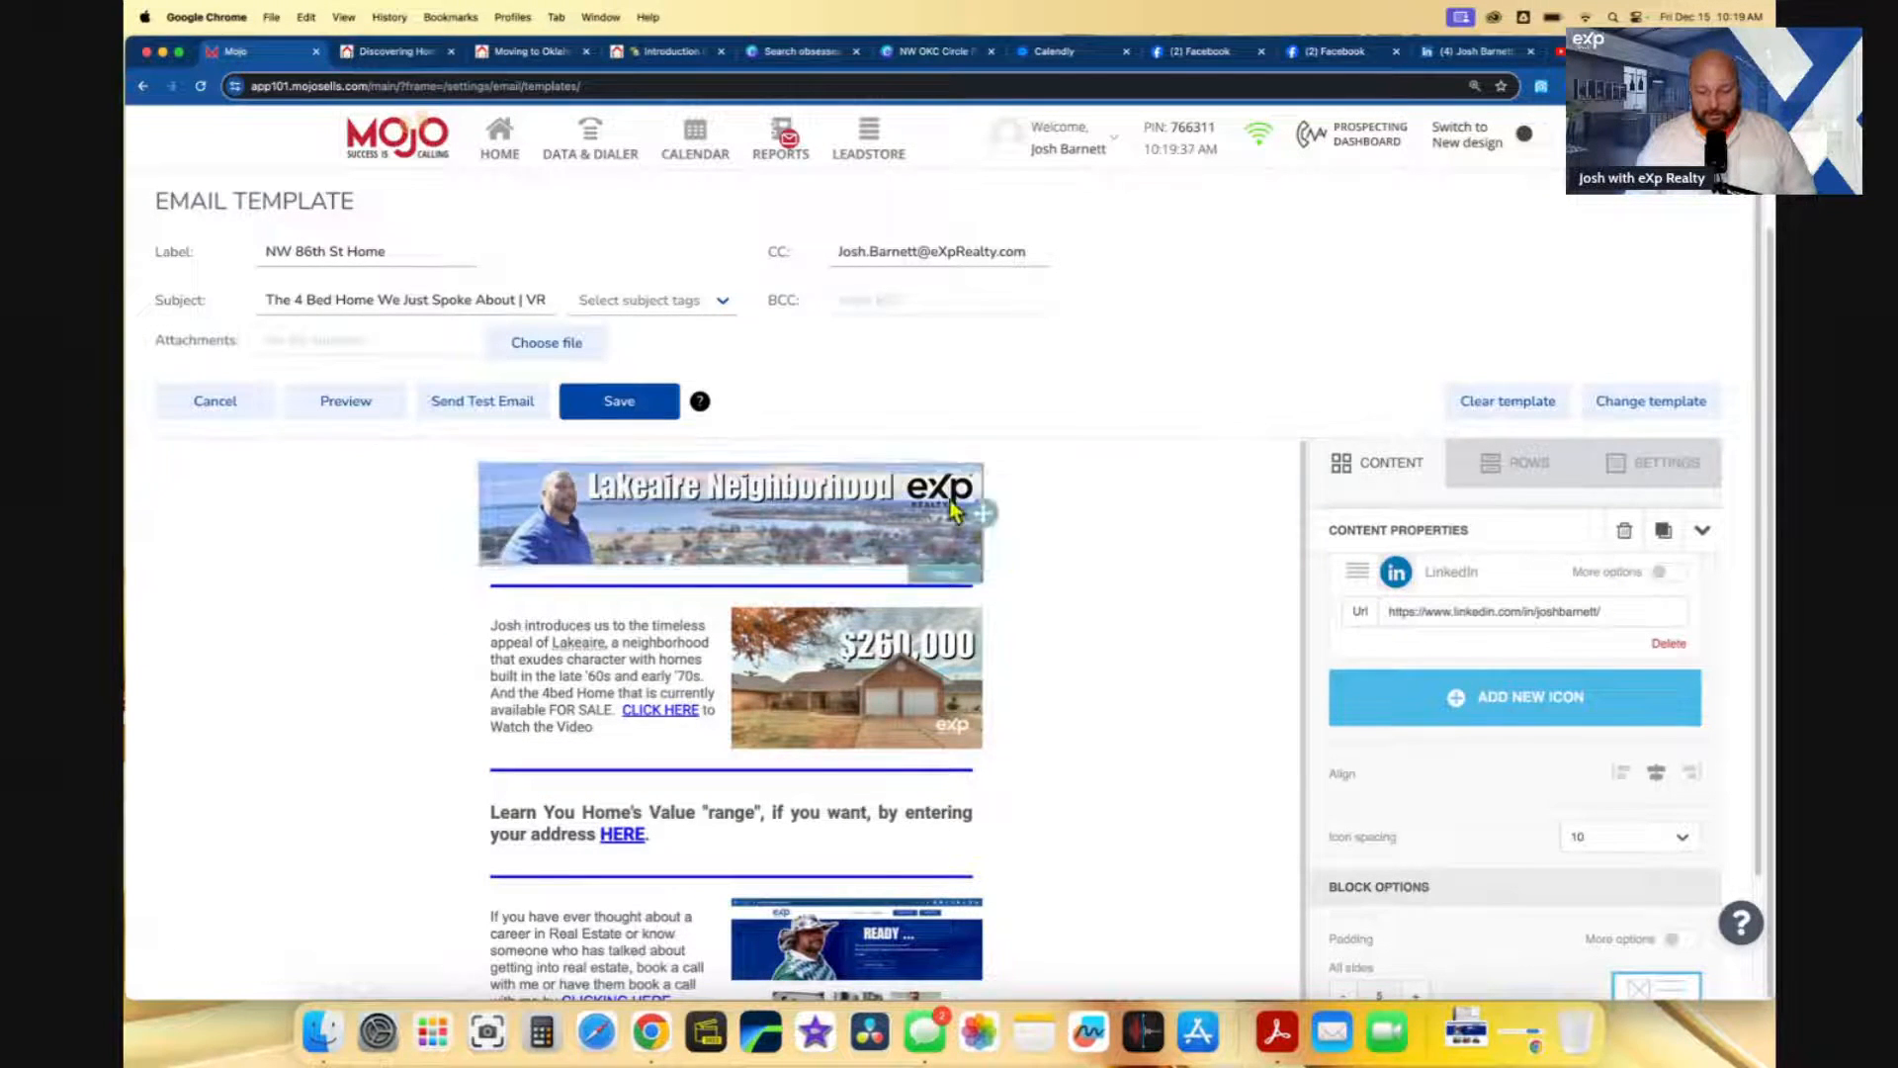
{"action": "scroll", "coordinate": [963, 691], "scroll_direction": "down", "scroll_amount": 2}
{"action": "scroll", "coordinate": [963, 691], "scroll_direction": "up", "scroll_amount": 2}
{"action": "left_click", "coordinate": [607, 405]}
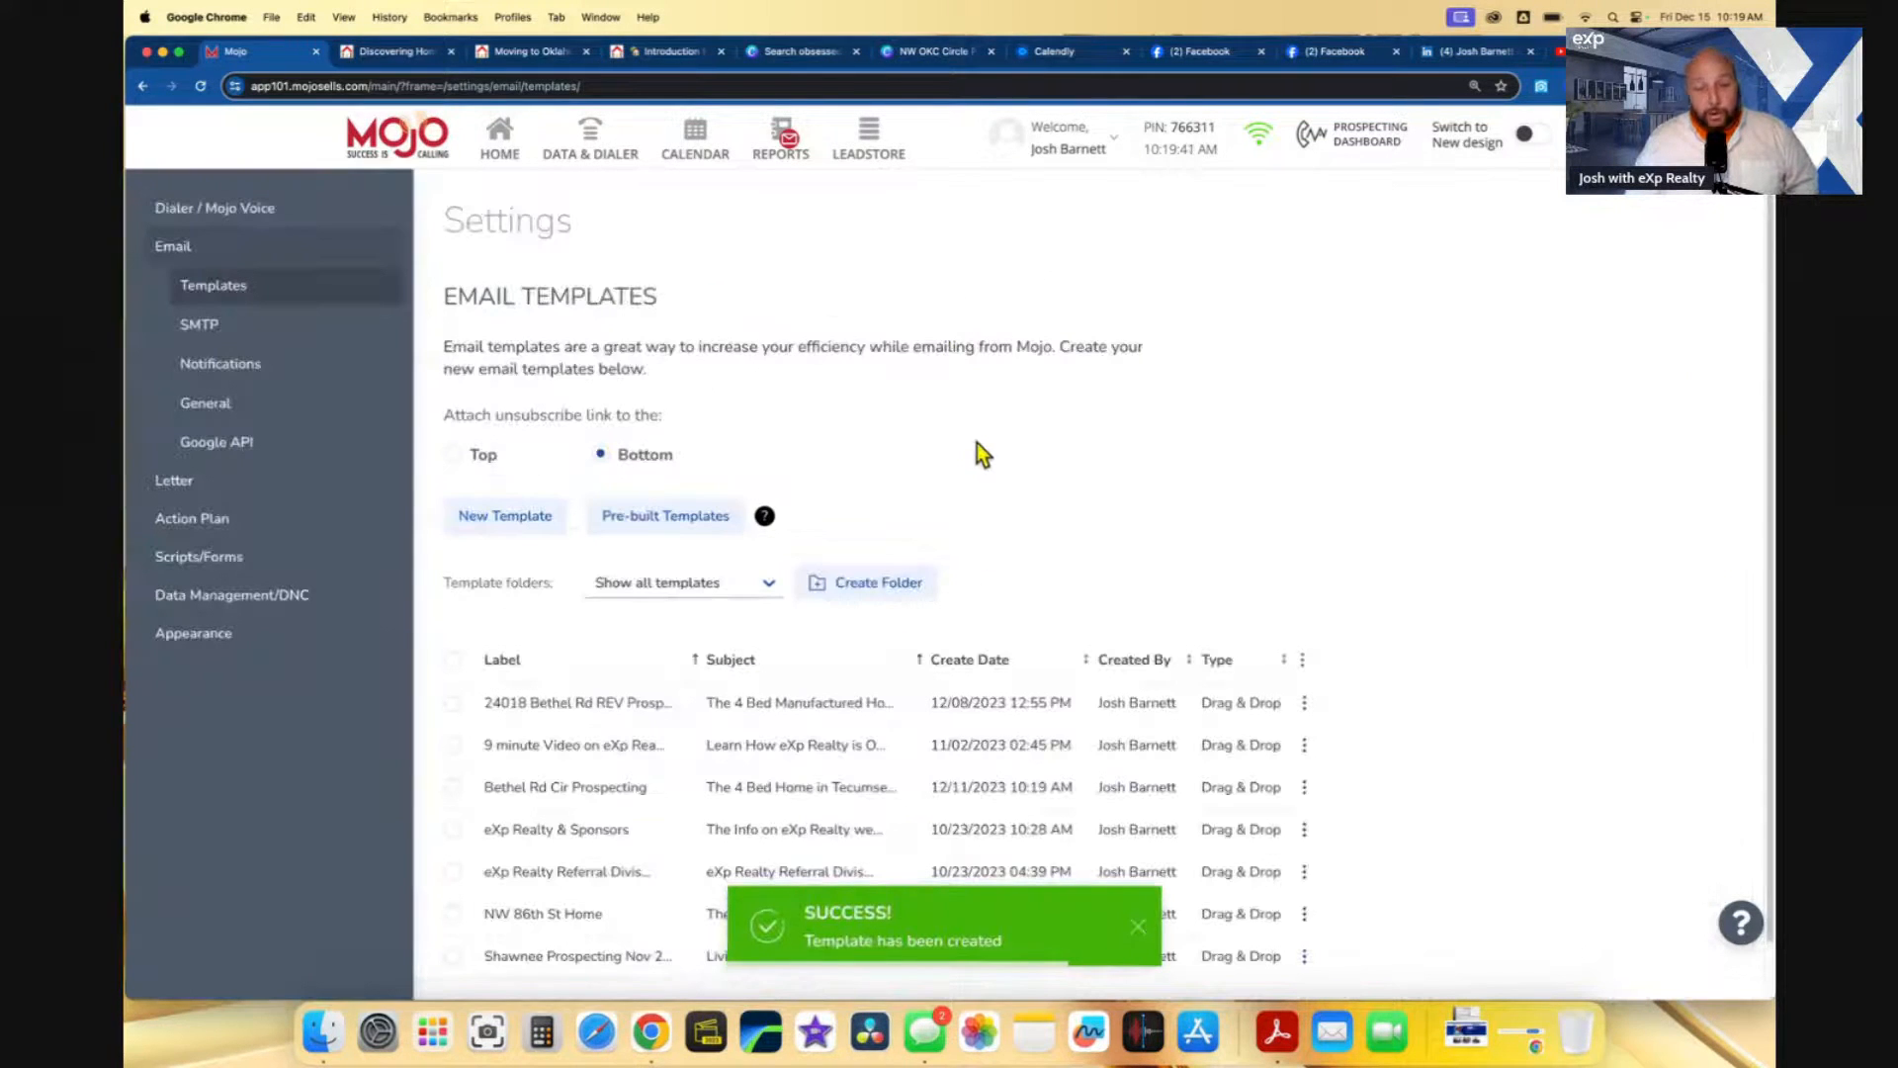
{"action": "scroll", "coordinate": [1005, 446], "scroll_direction": "down", "scroll_amount": 1}
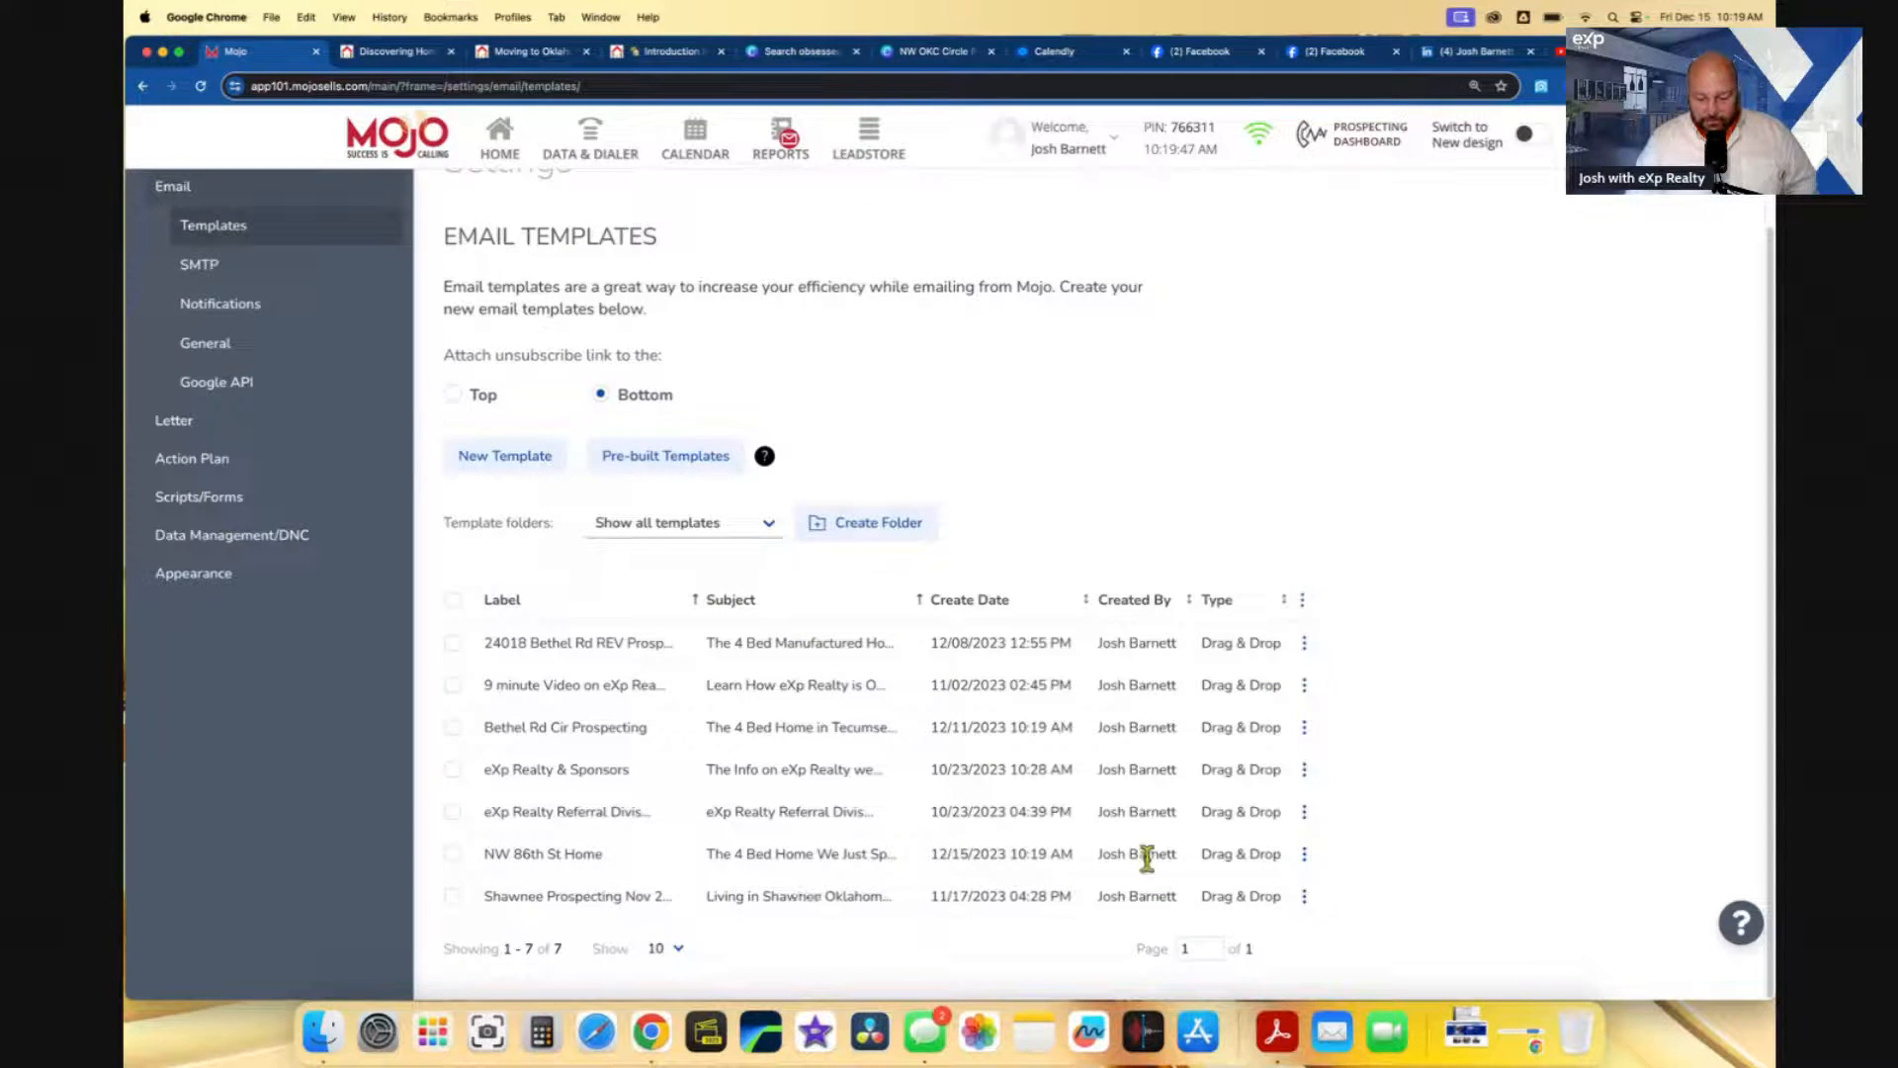
- Open the NW 86th St Home template for editing from its row menu and review the full email
{"action": "left_click", "coordinate": [1305, 856]}
{"action": "left_click", "coordinate": [1301, 895]}
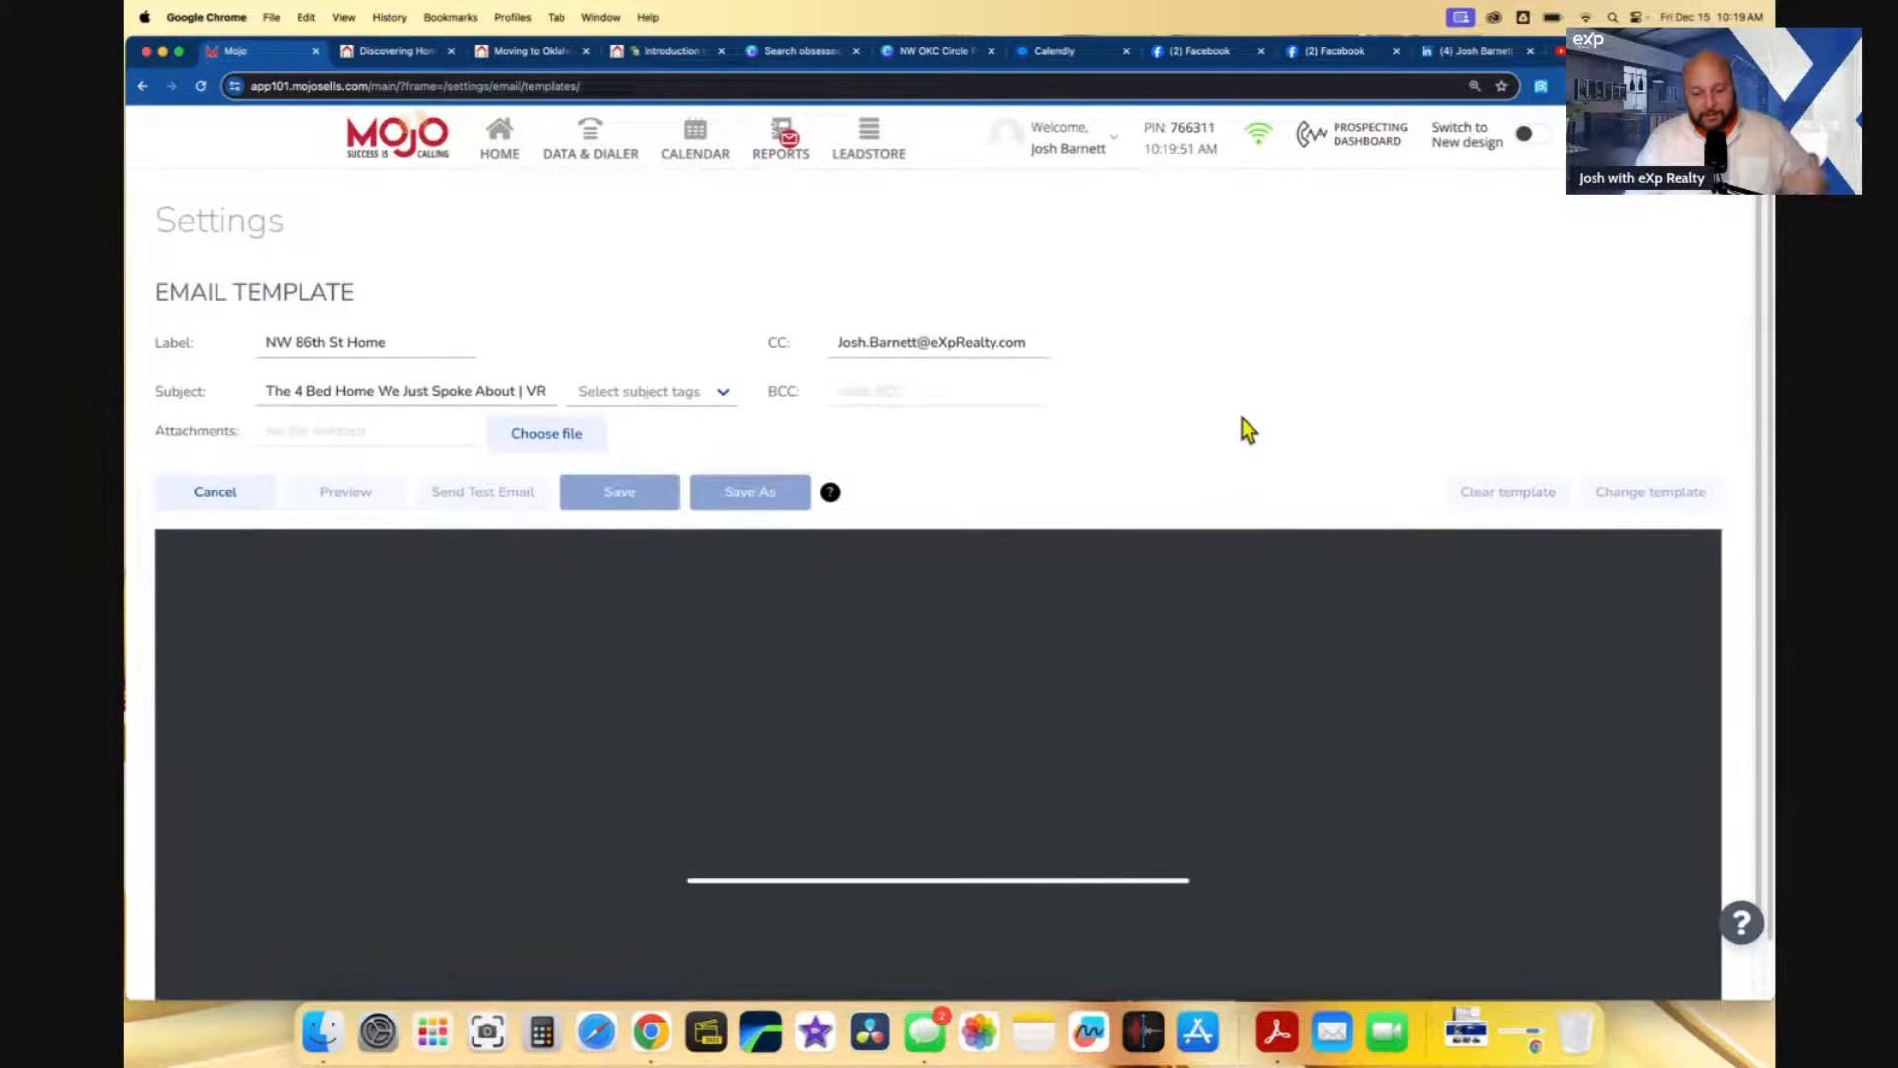
{"action": "scroll", "coordinate": [1242, 449], "scroll_direction": "down", "scroll_amount": 3}
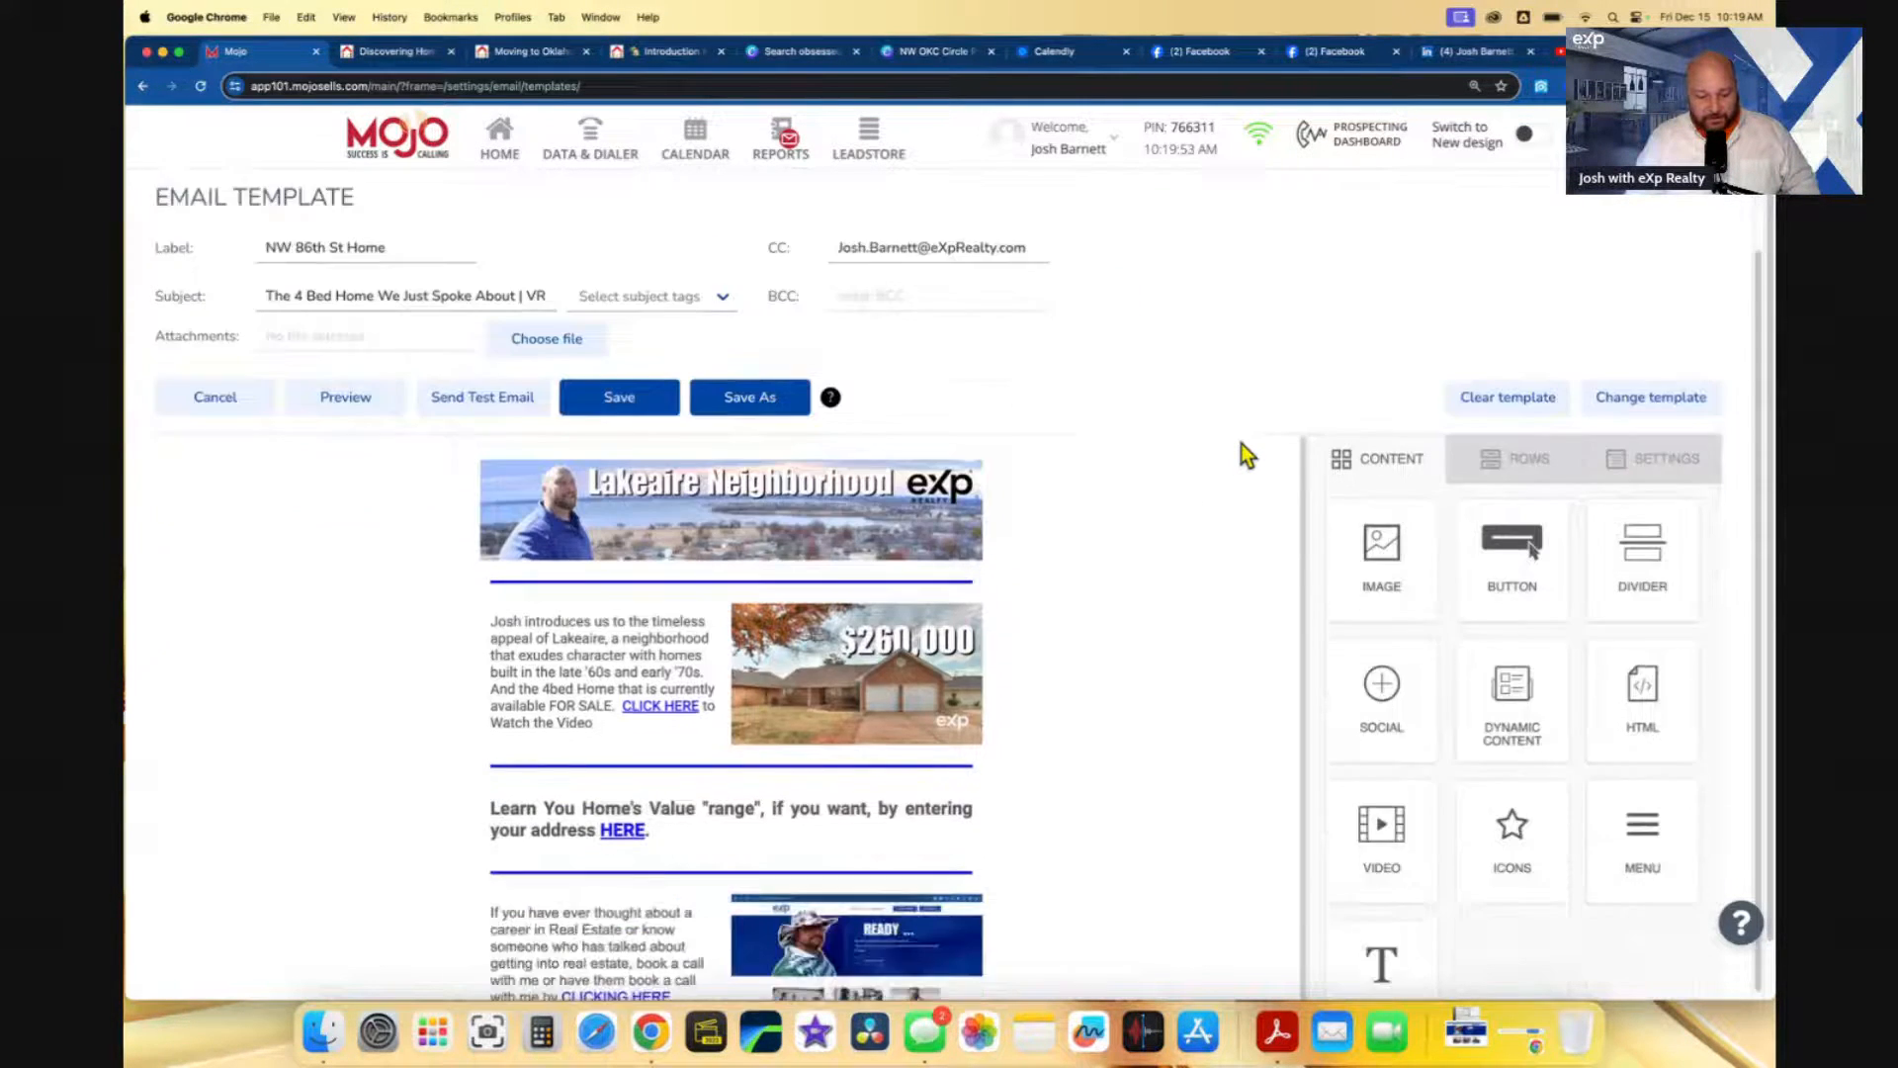
{"action": "scroll", "coordinate": [1170, 733], "scroll_direction": "down", "scroll_amount": 2}
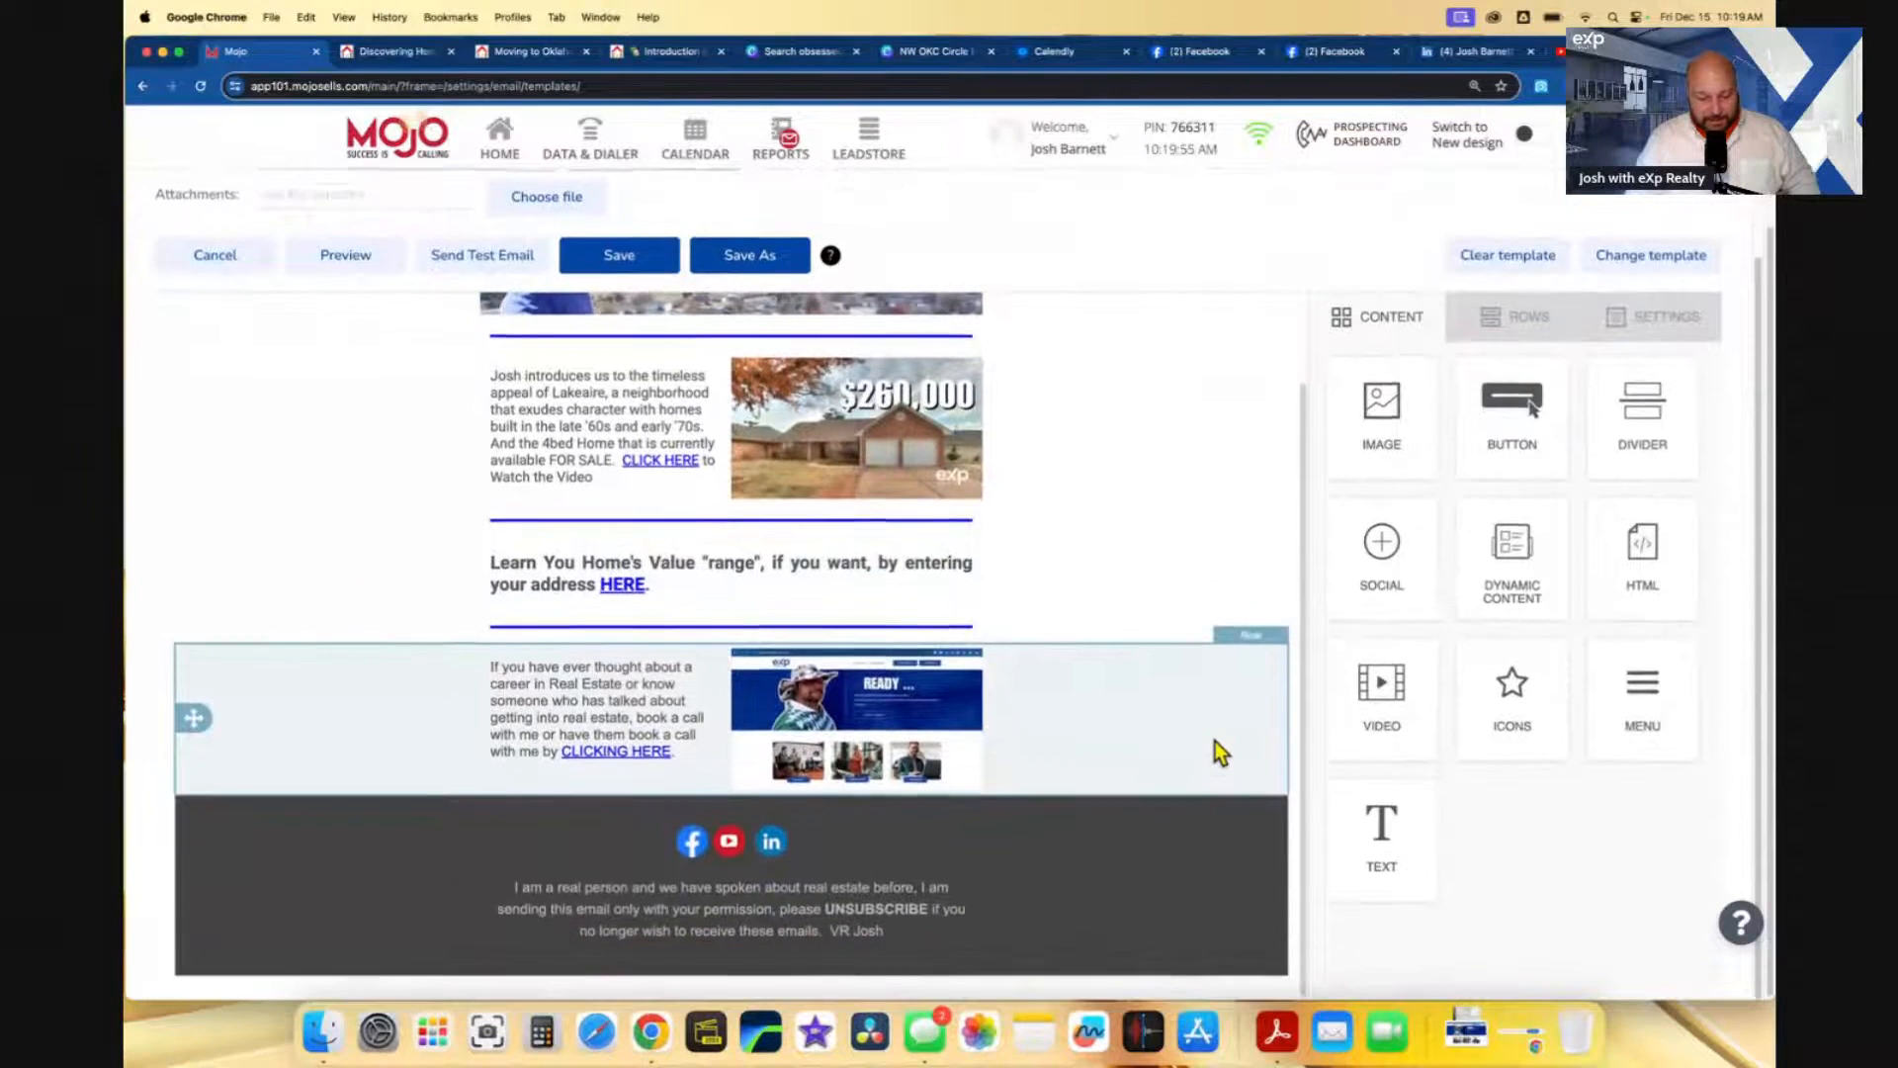
{"action": "scroll", "coordinate": [1214, 741], "scroll_direction": "up", "scroll_amount": 5}
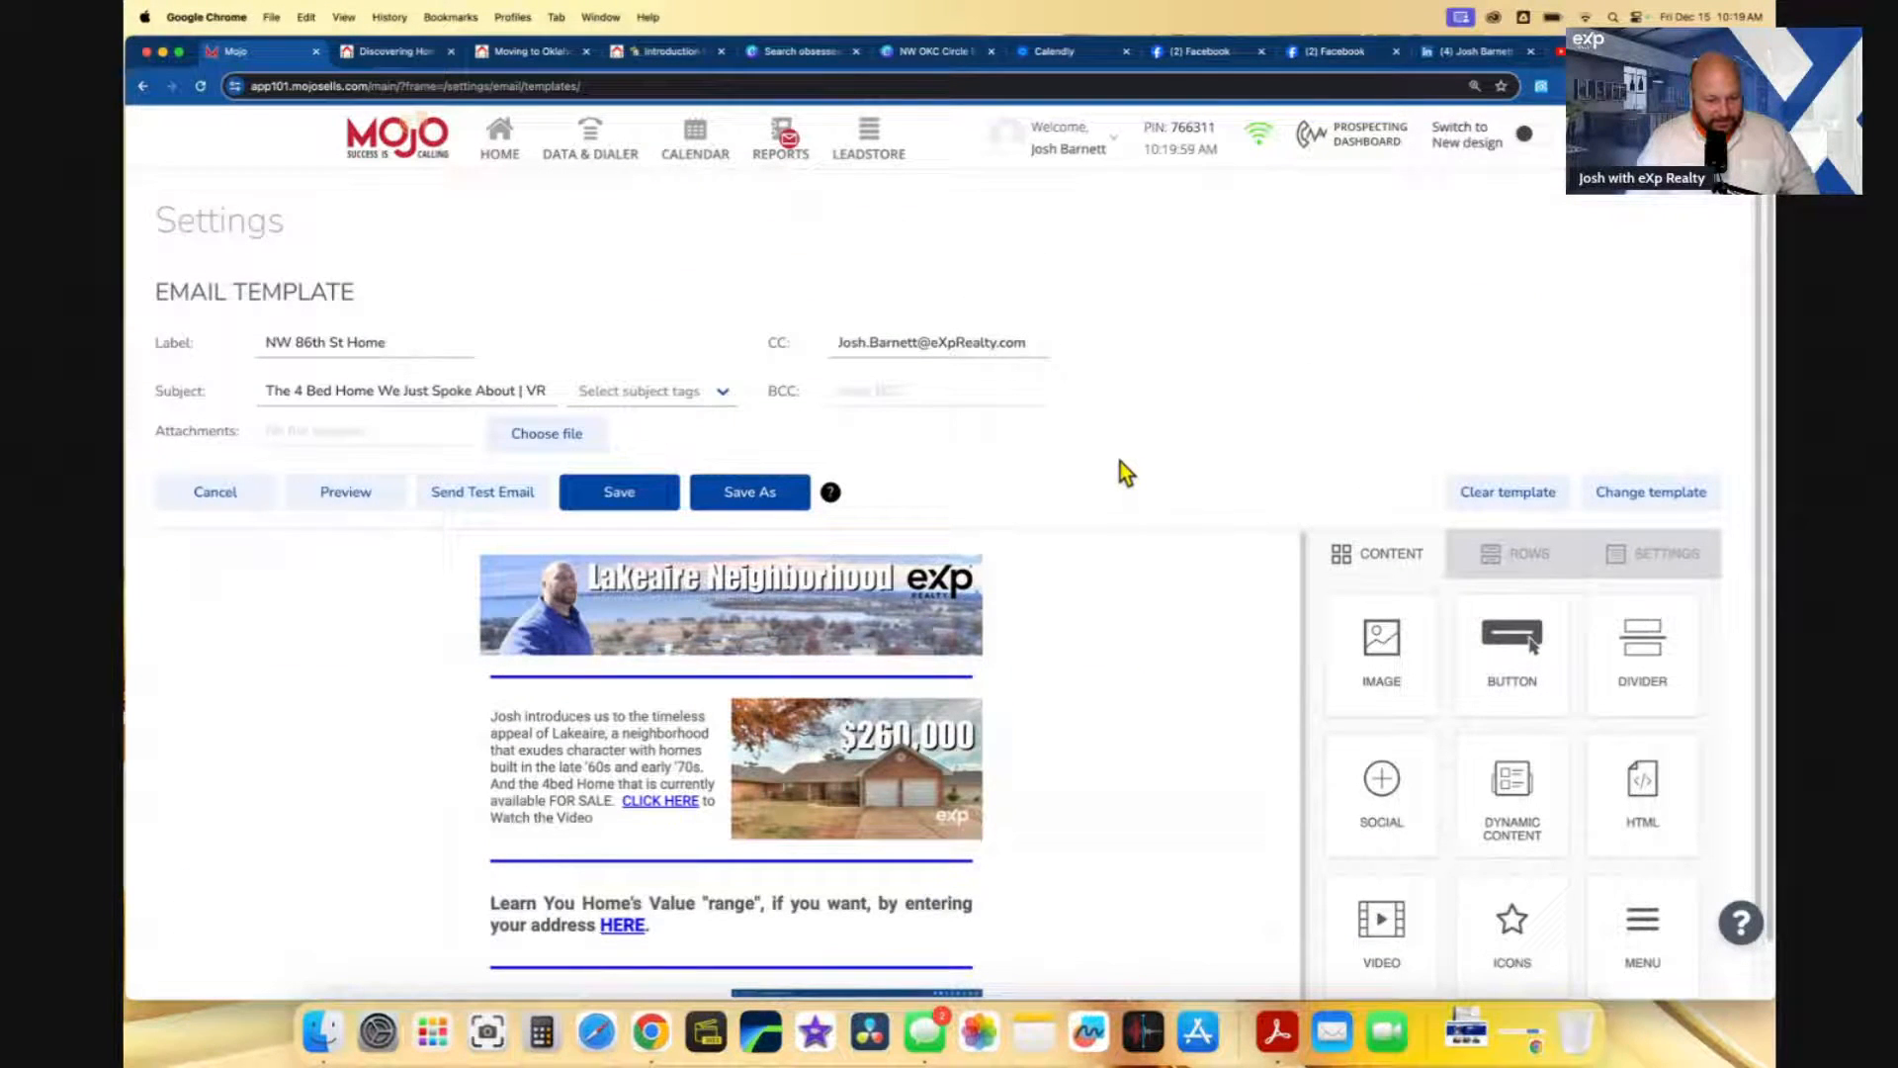
{"action": "scroll", "coordinate": [1253, 474], "scroll_direction": "down", "scroll_amount": 5}
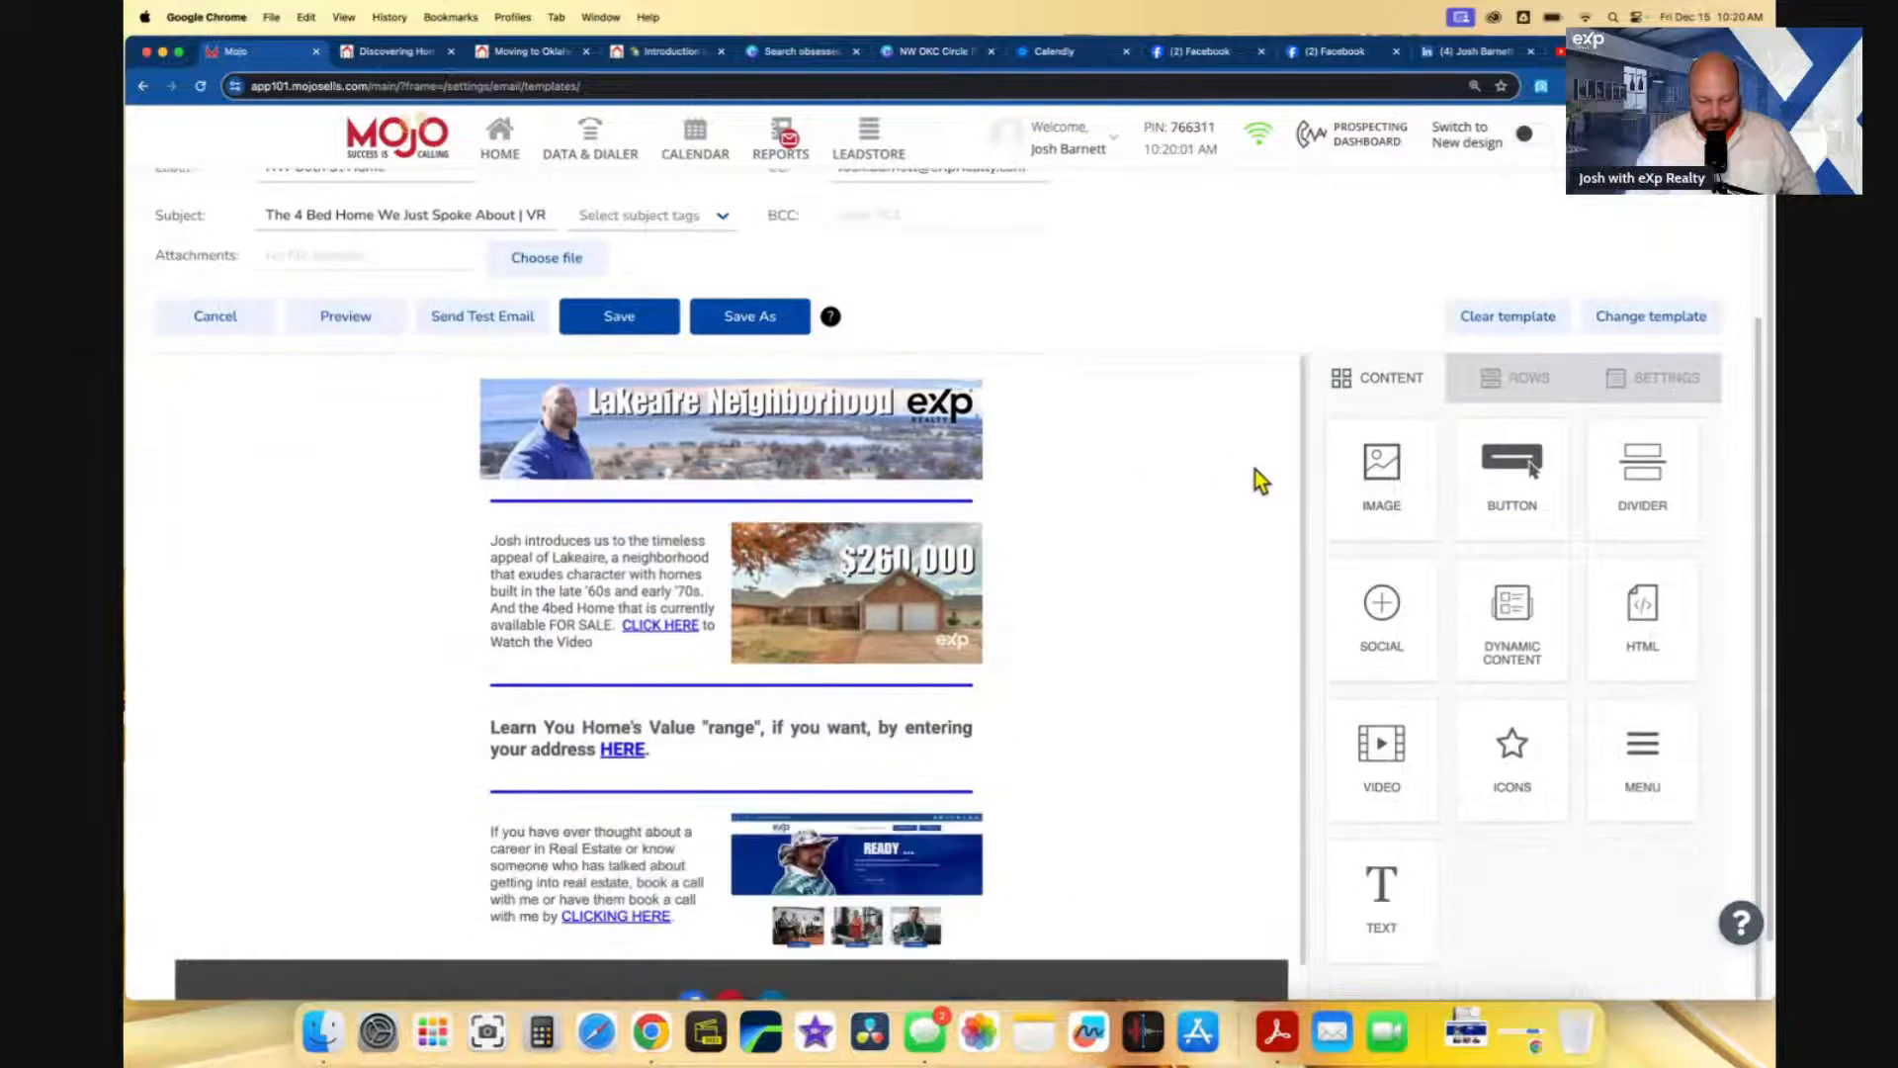
{"action": "scroll", "coordinate": [1153, 751], "scroll_direction": "down", "scroll_amount": 1}
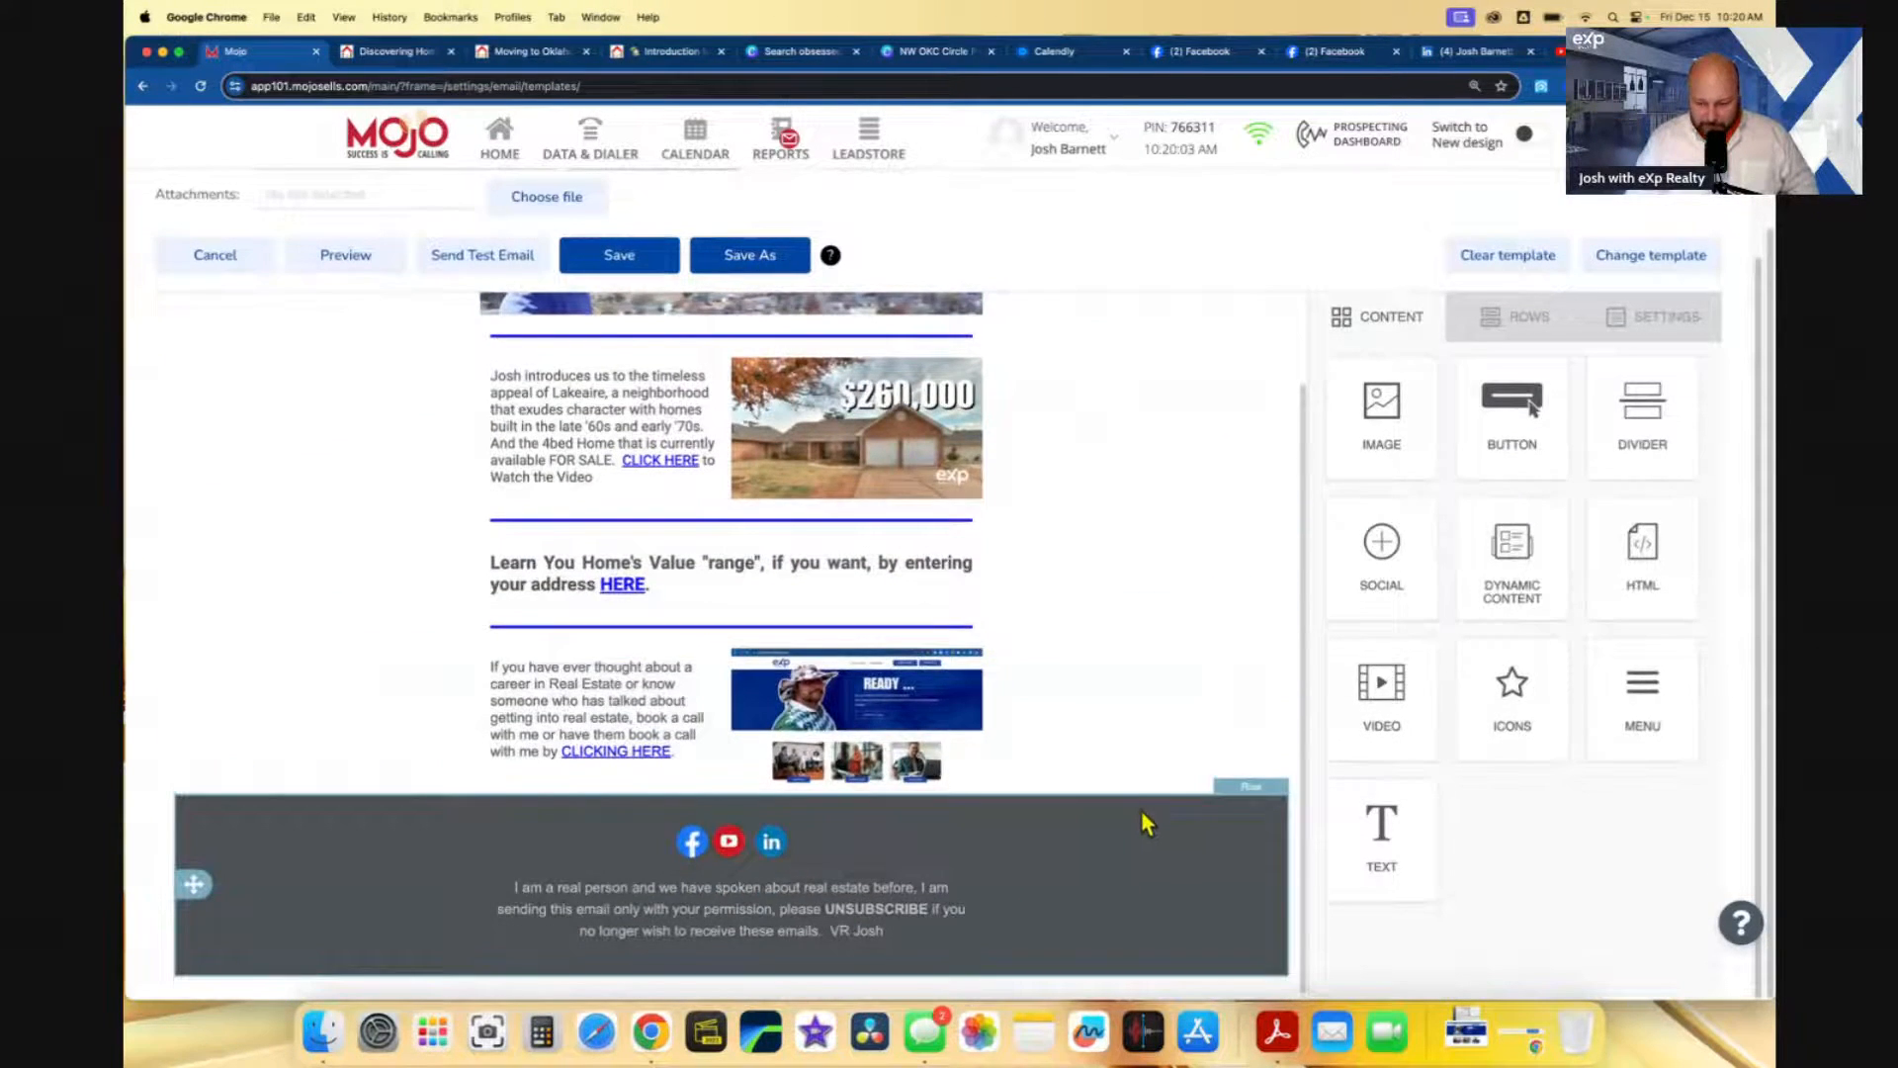
{"action": "scroll", "coordinate": [1131, 644], "scroll_direction": "up", "scroll_amount": 5}
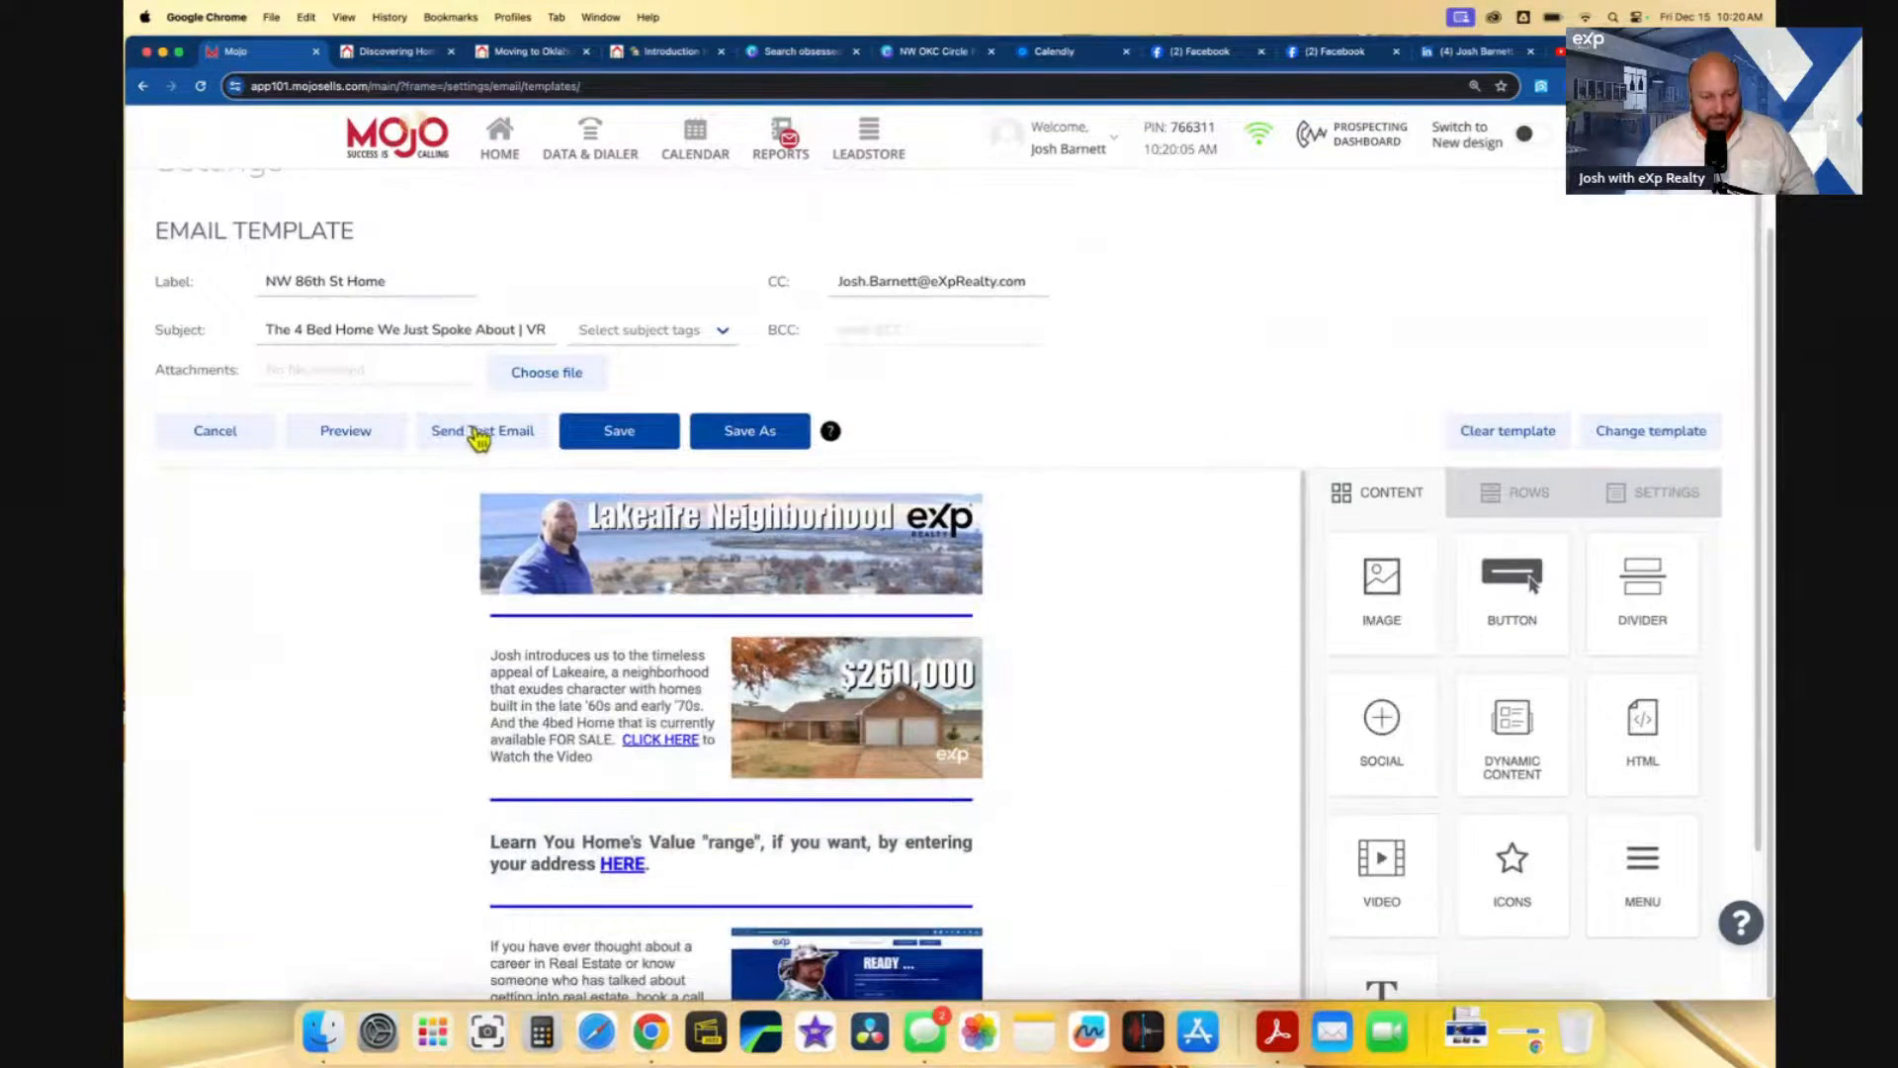
- Send a test copy of the template to your own e-mail address, then save the template
{"action": "left_click", "coordinate": [479, 435]}
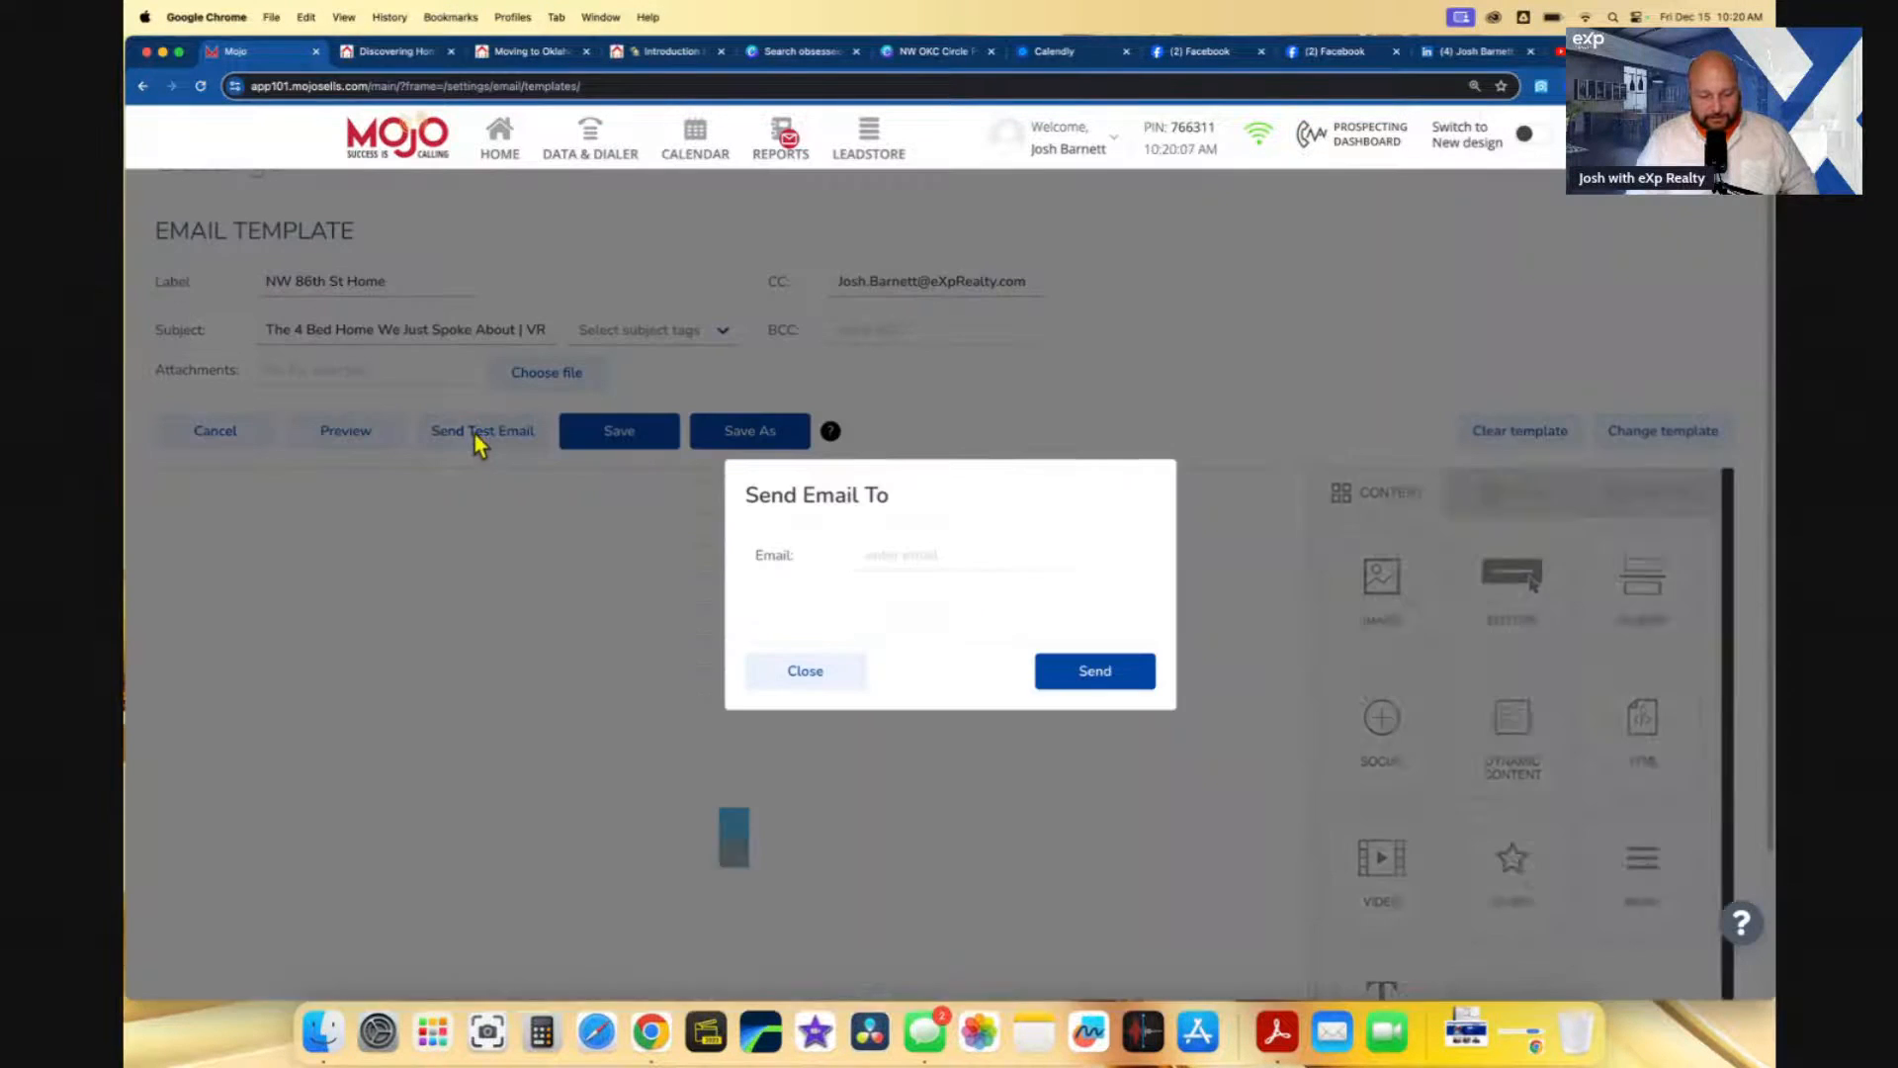
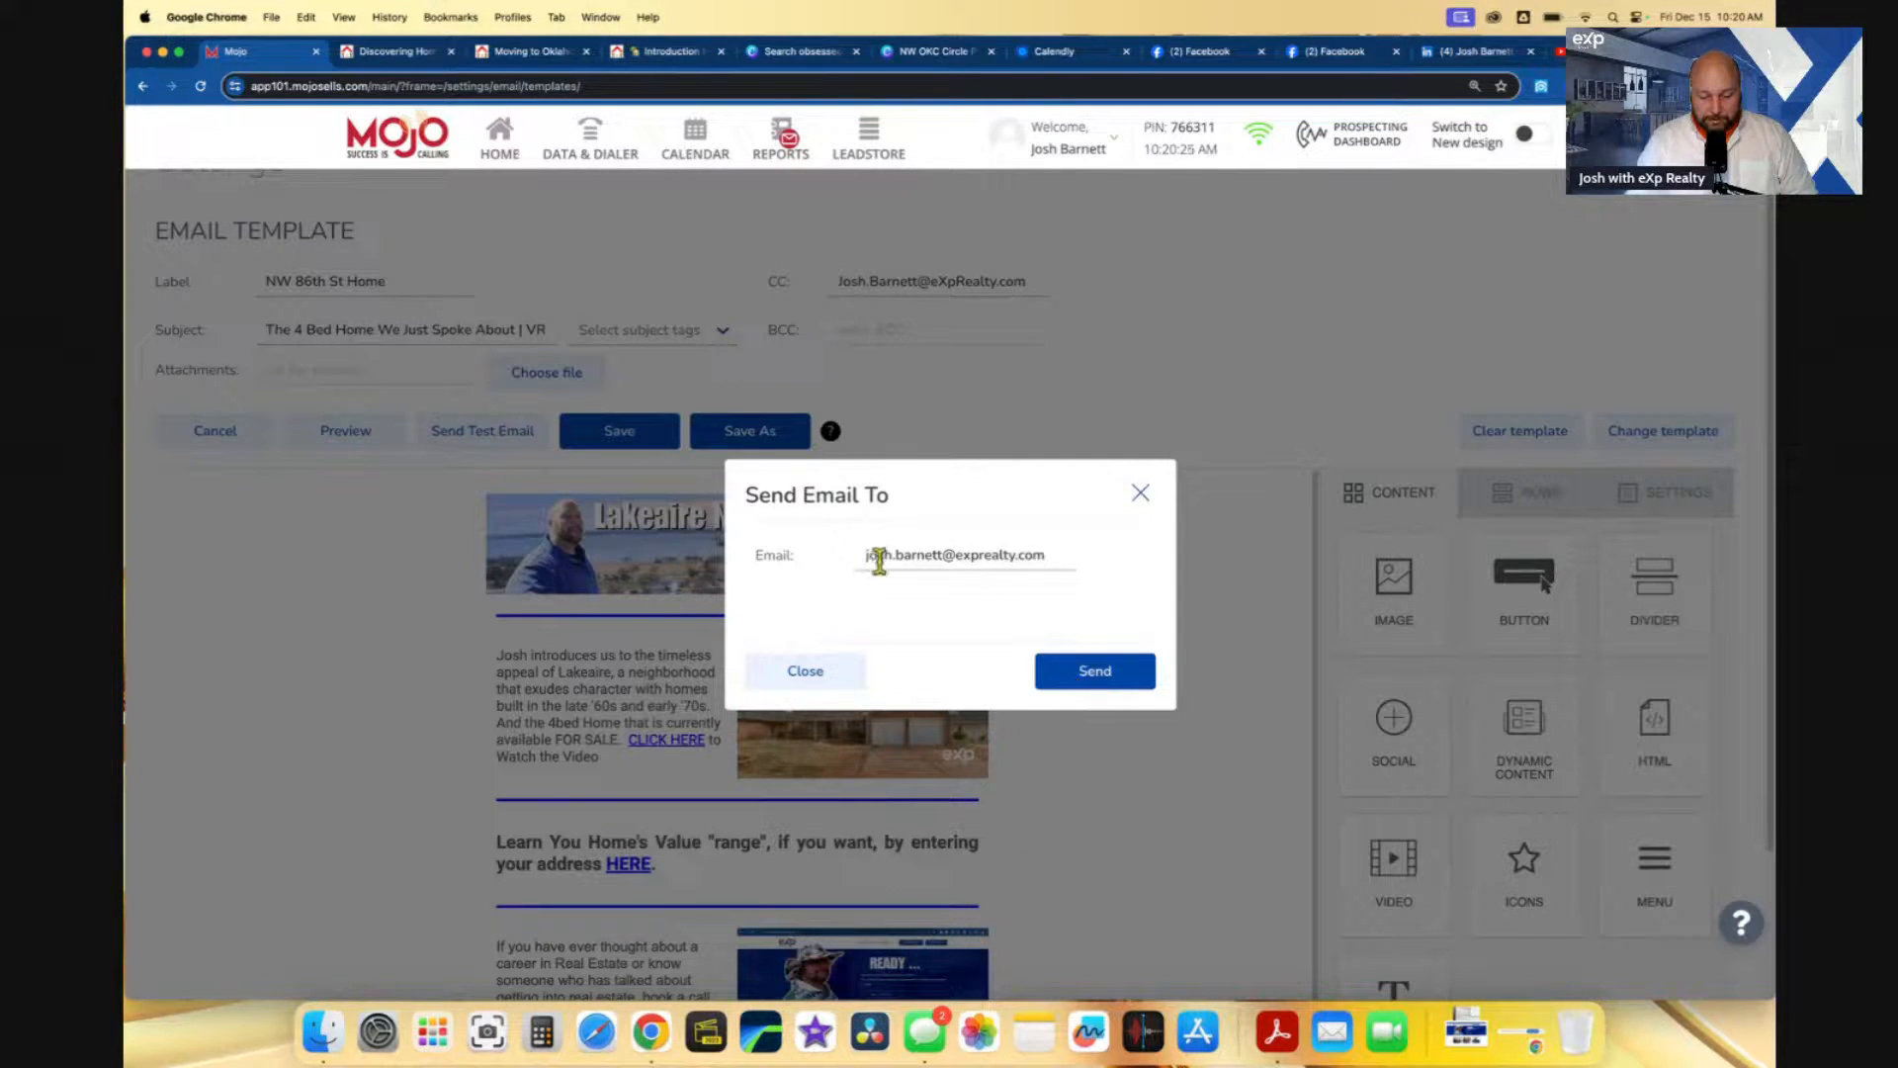
{"action": "left_click", "coordinate": [1106, 680]}
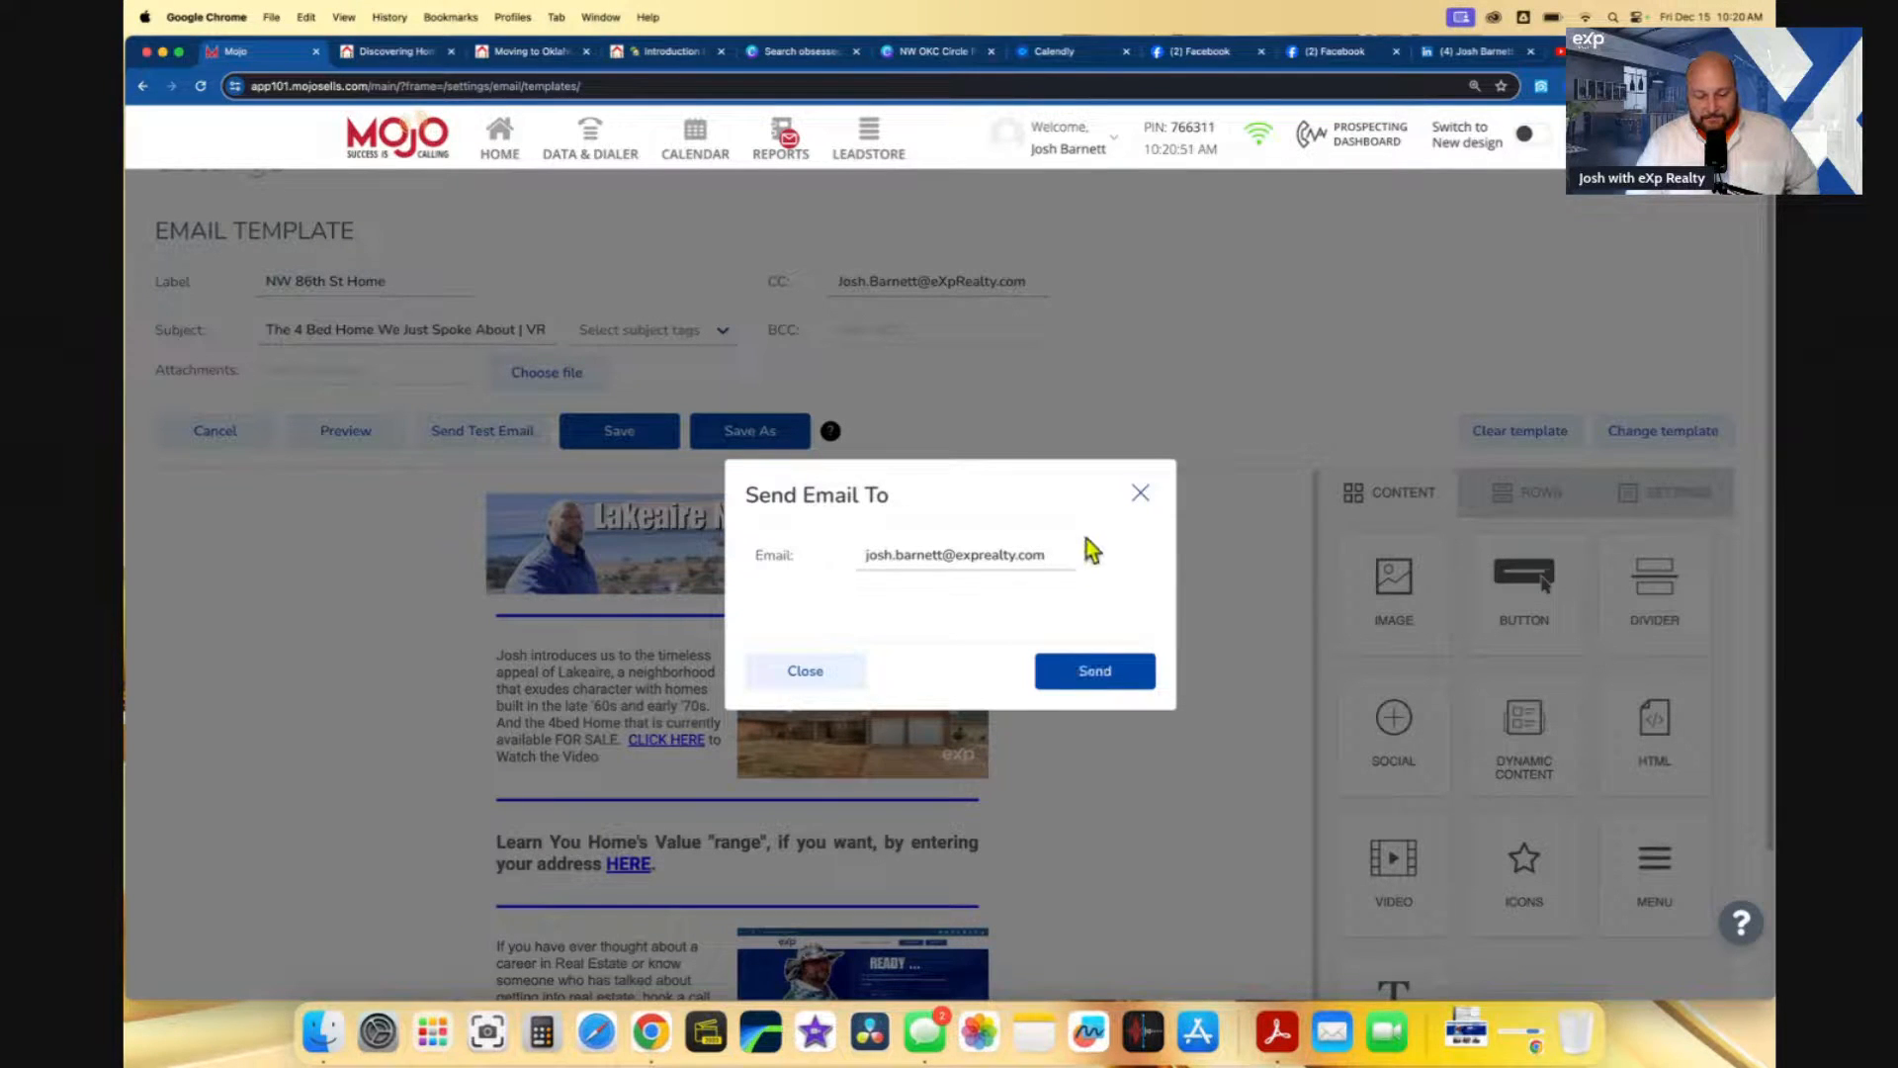
{"action": "left_click", "coordinate": [1093, 674]}
{"action": "left_click", "coordinate": [1139, 494]}
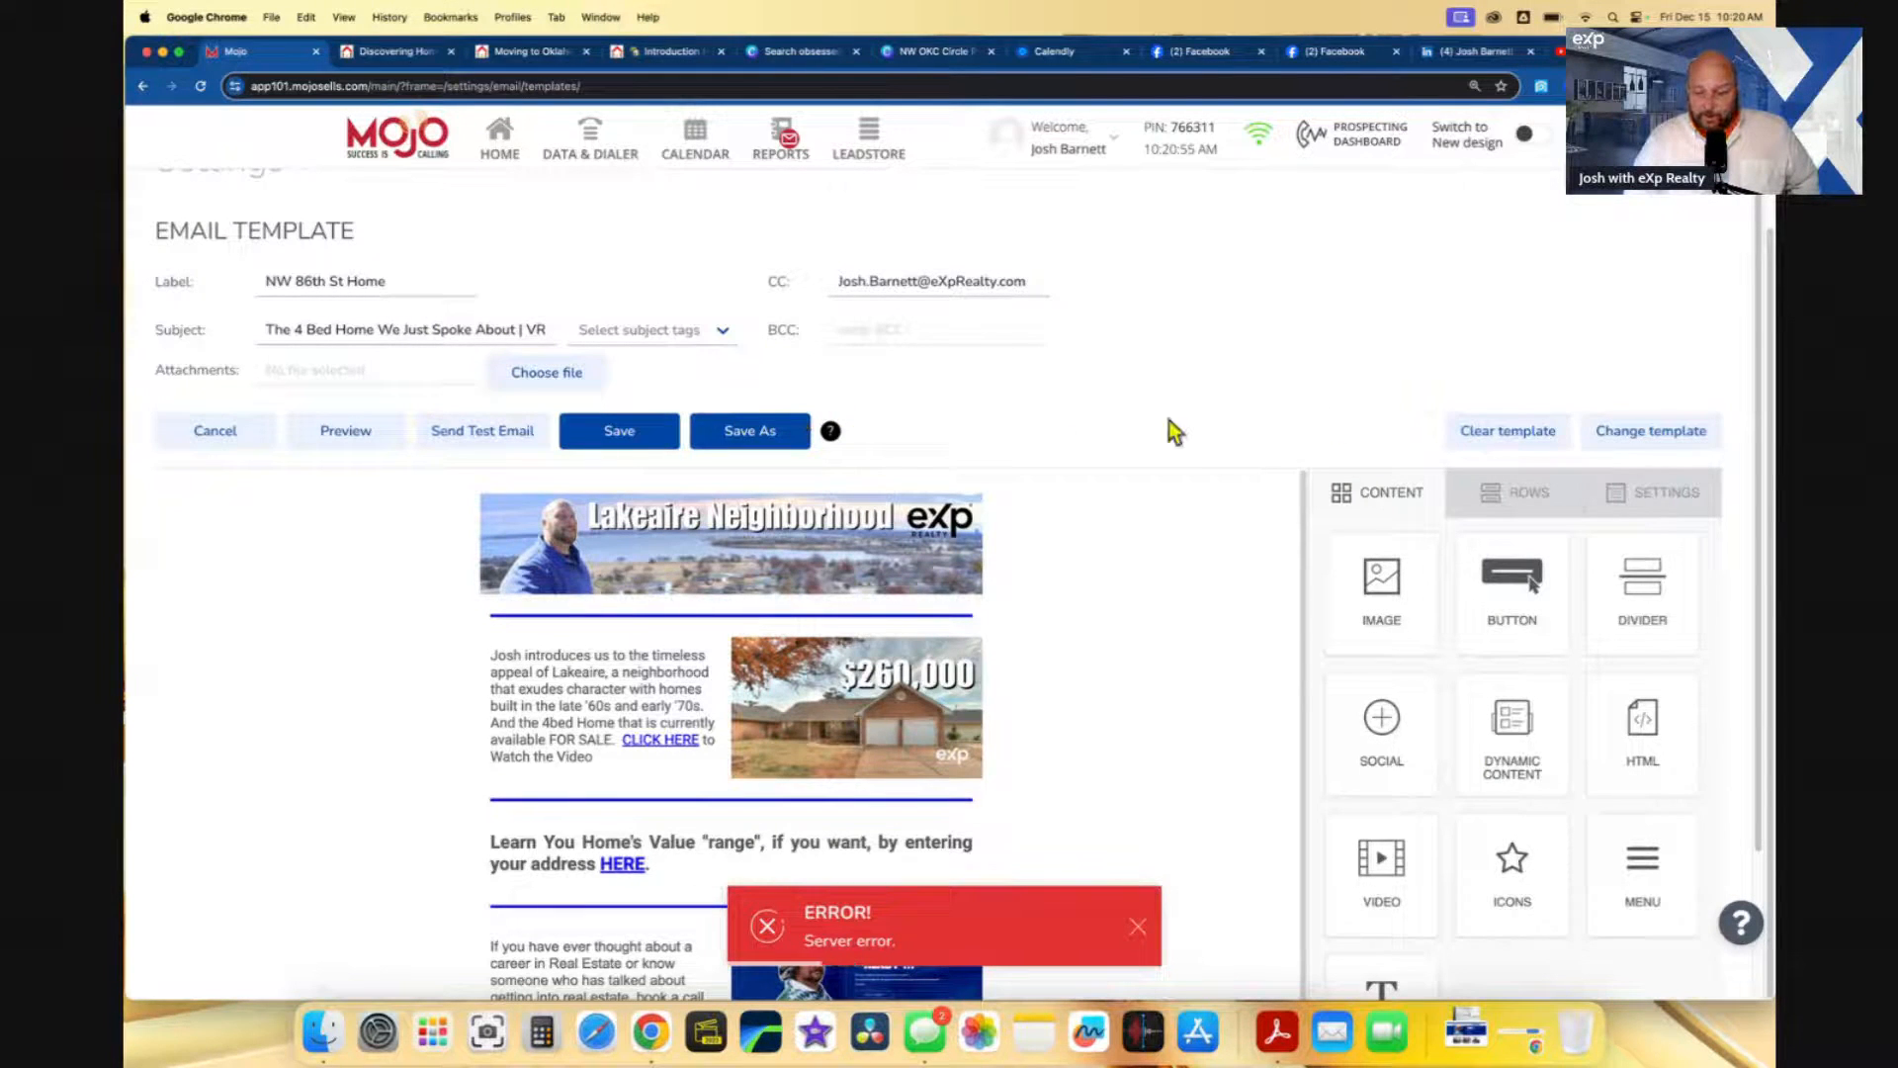
{"action": "left_click", "coordinate": [648, 430]}
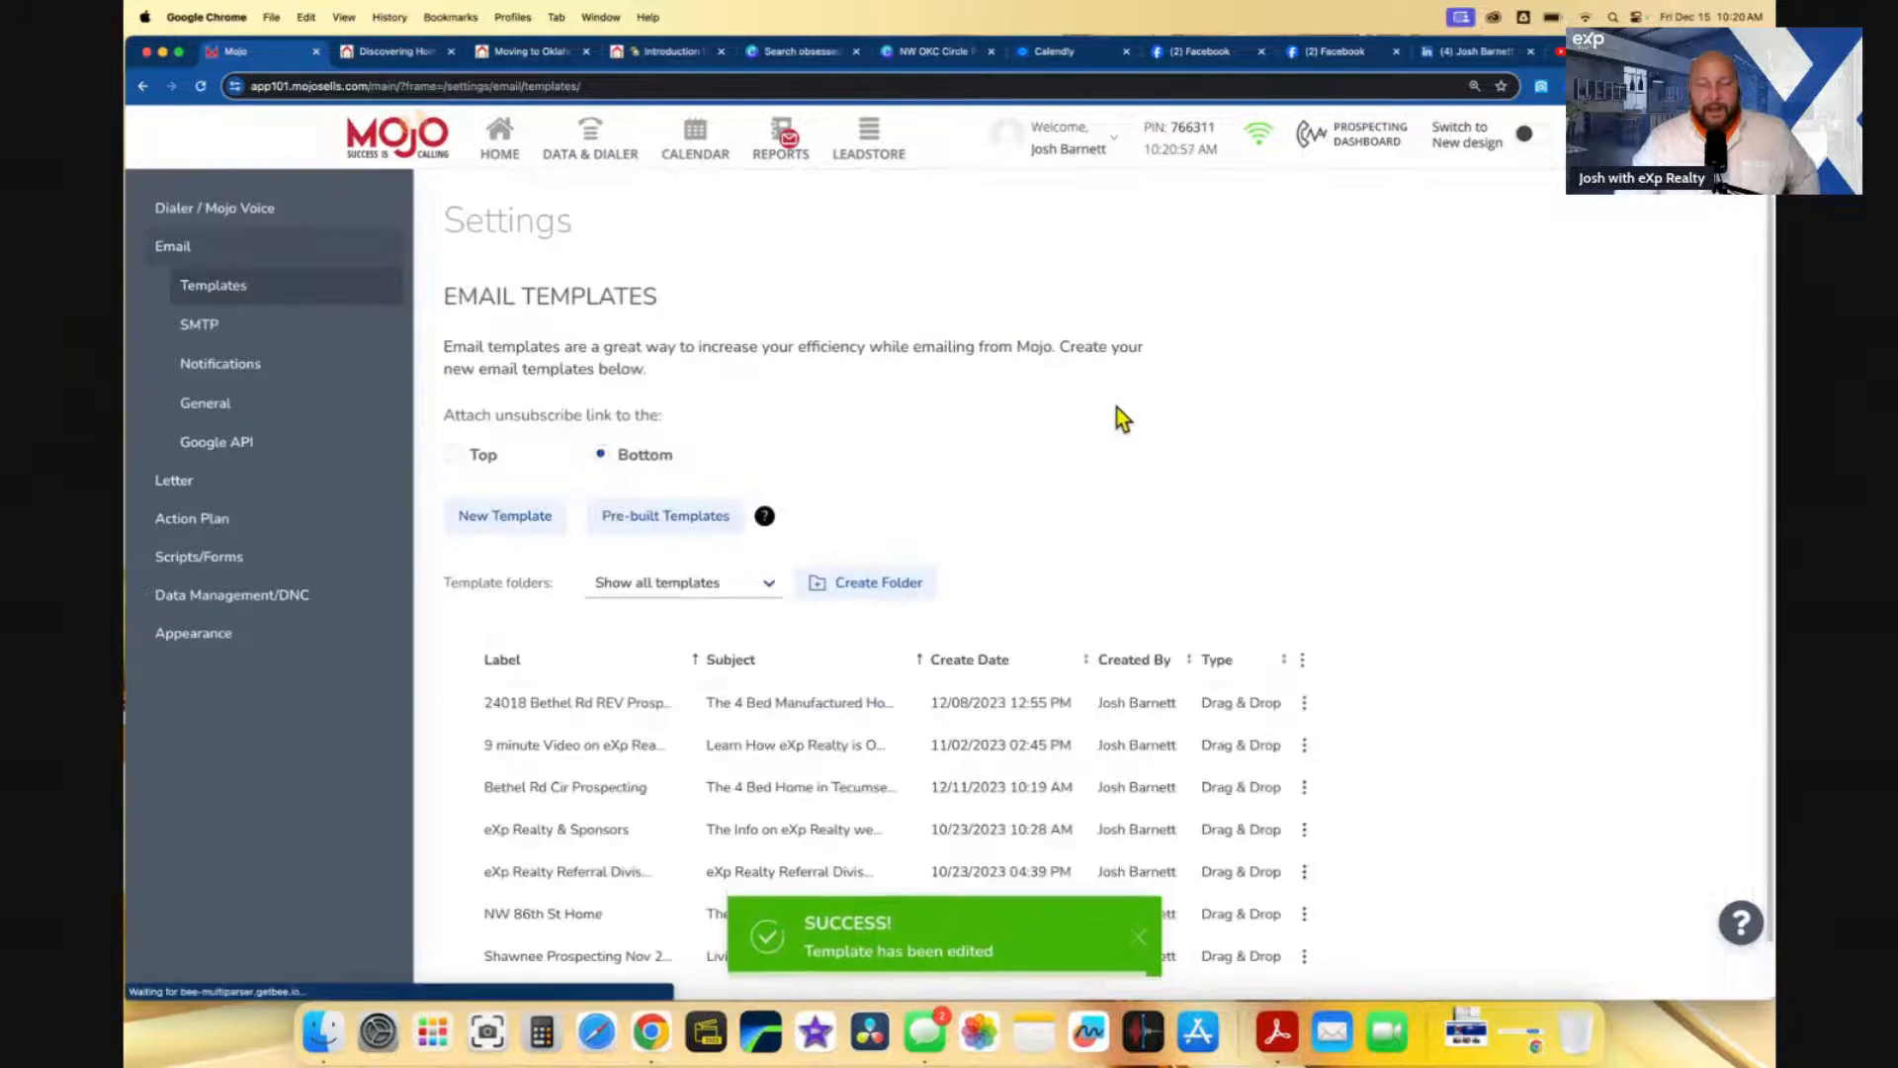